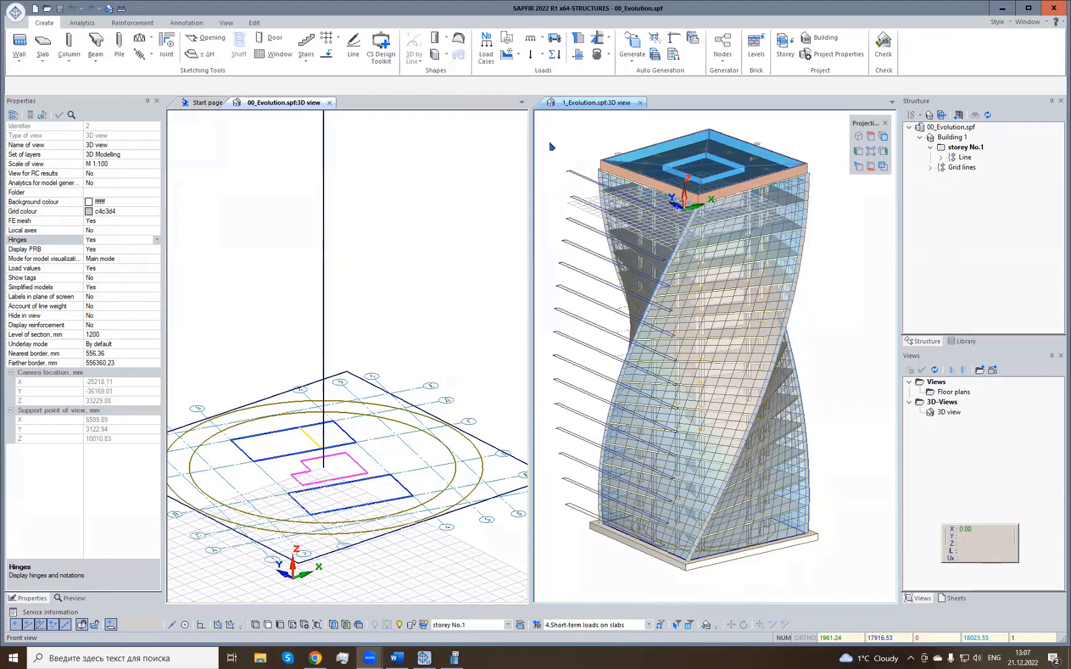
Close the 3D view of 1_Evolution.spf so that only 00_Evolution.spf is shown.
left_click(642, 104)
scroll(658, 426, "up", 2)
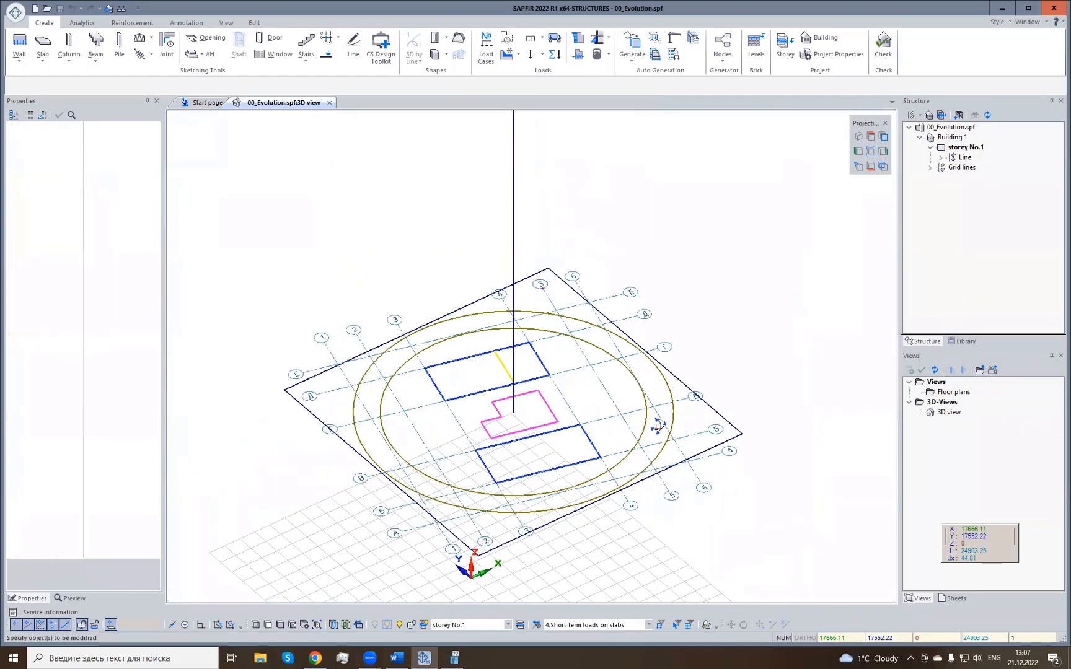
middle_click_drag(658, 426, 662, 433)
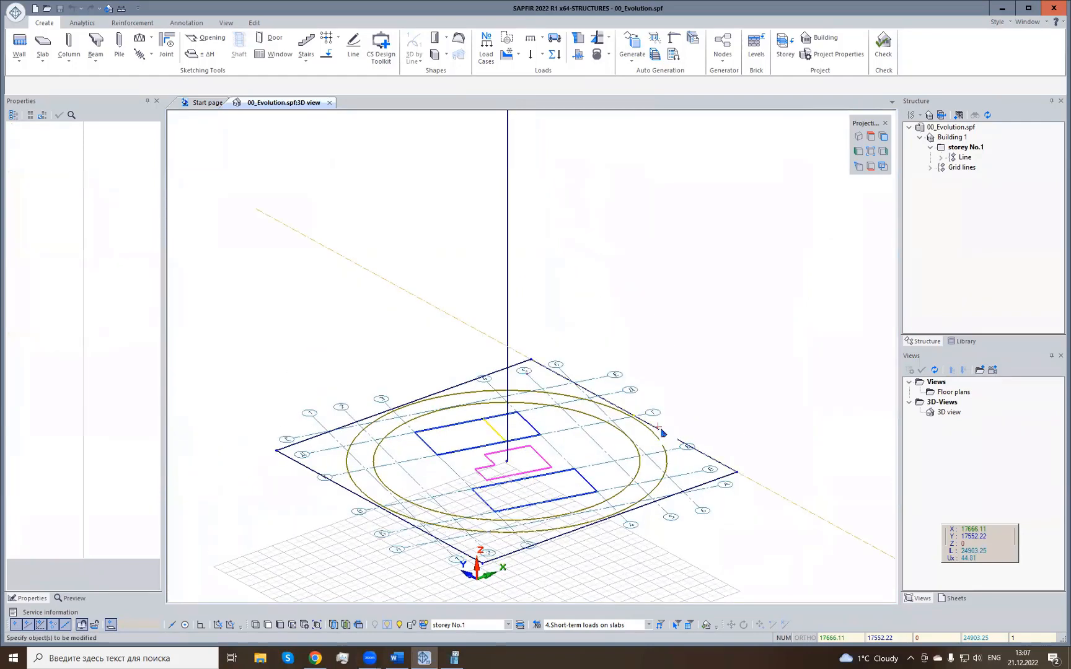
Set the project's building code for loads to SP RK EN 1990:2002+A1:2005/2011 and enable the SP RK EN 1992-1-1:2004/2011 RC design option.
left_click(856, 53)
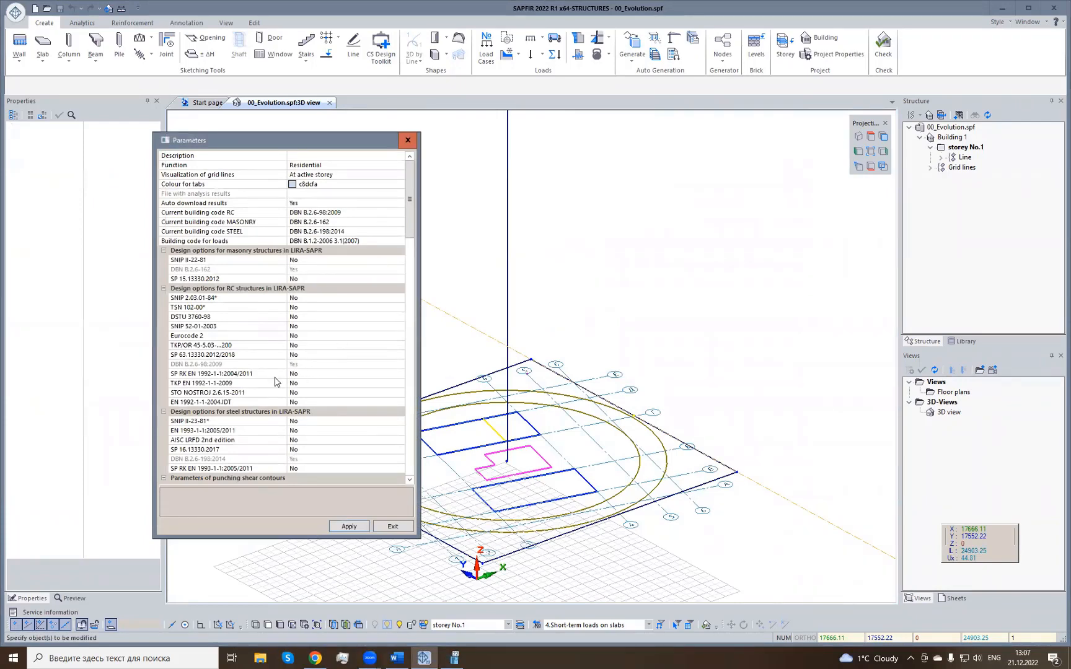
left_click(402, 242)
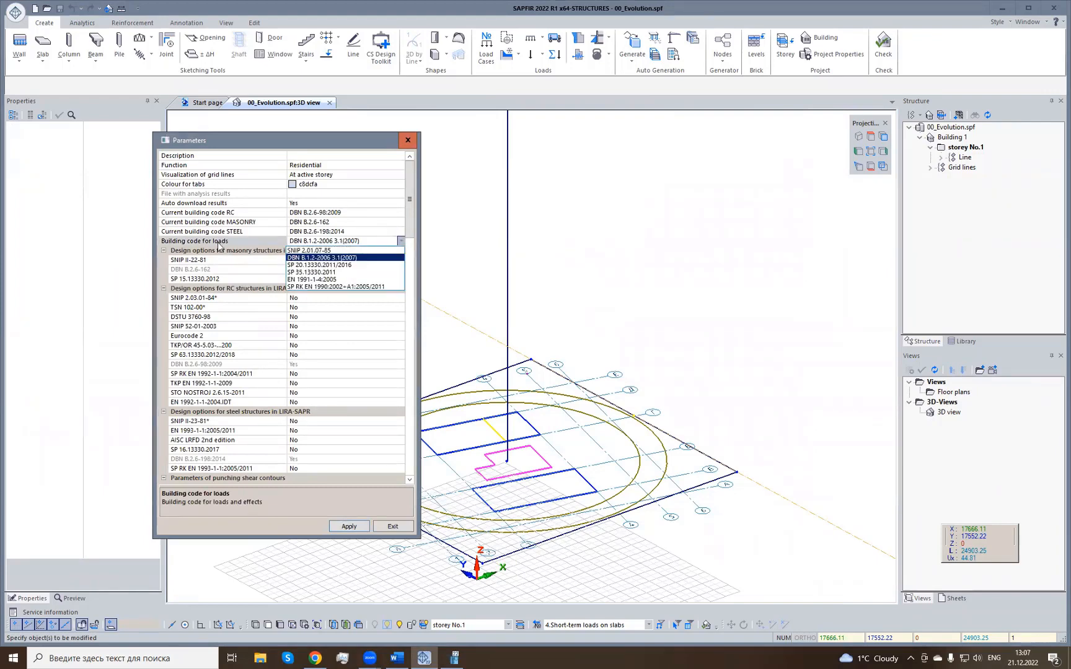
left_click(328, 286)
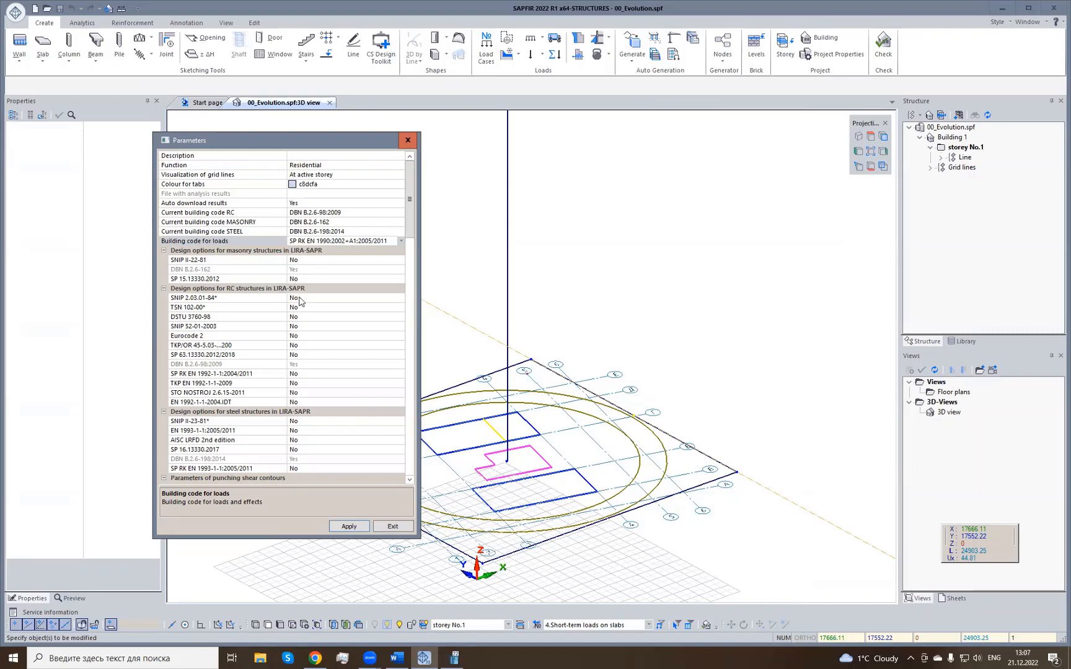
double_click(265, 374)
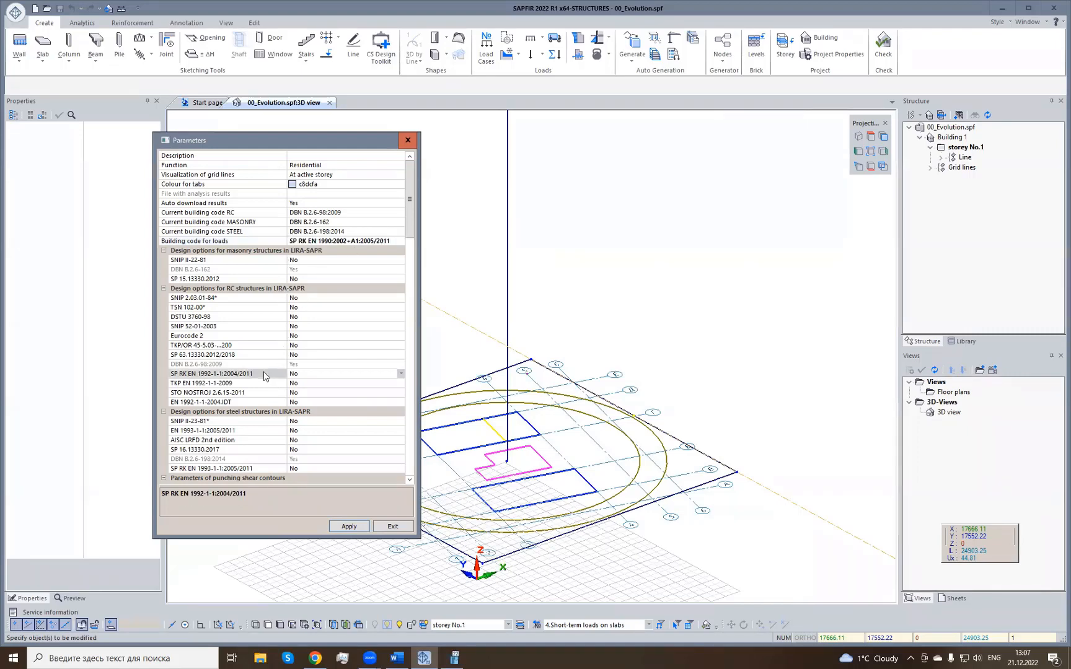
left_click(349, 527)
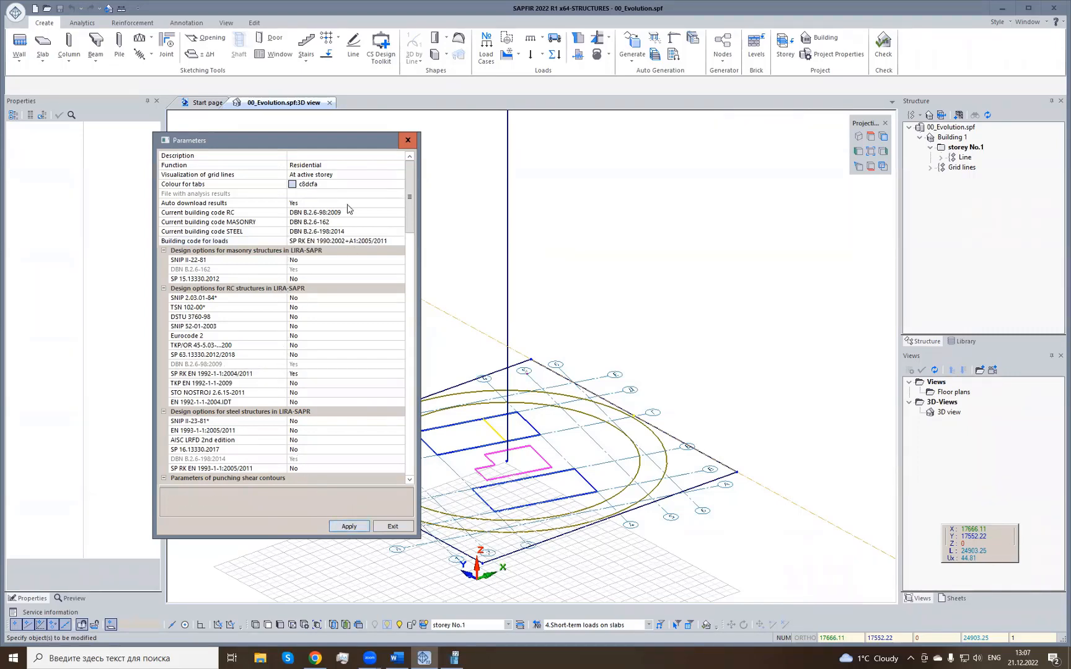
Set the project's current RC building code to SP RK EN 1992-1-1:2004/2011 and disable the DBN B.2.6-98:2009 RC design option.
left_click(372, 222)
left_click(402, 213)
left_click(401, 213)
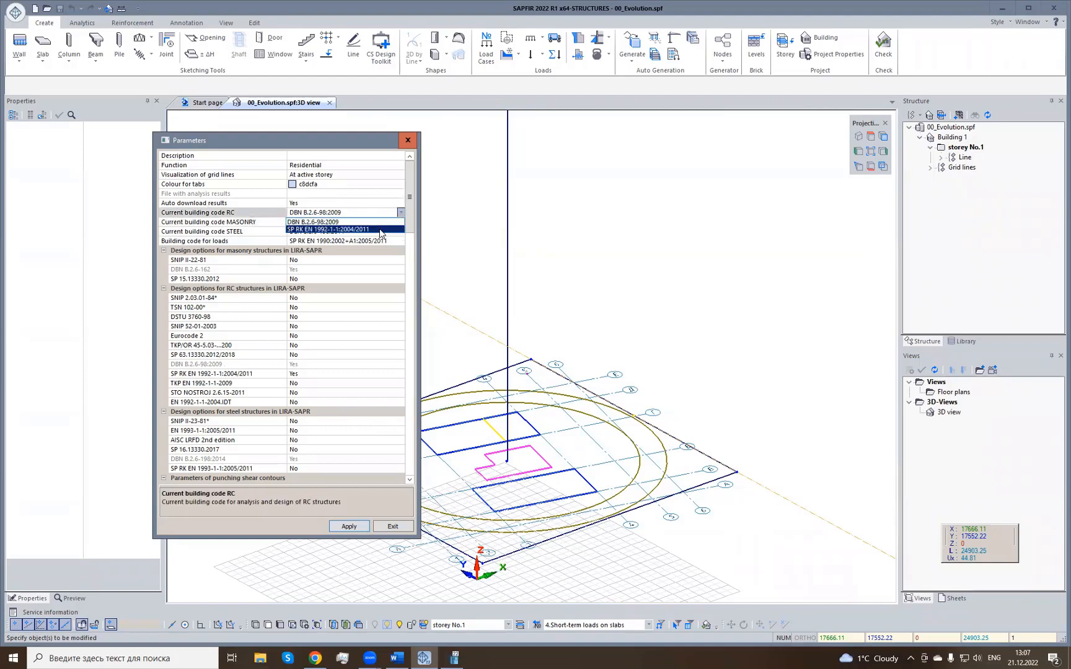
left_click(378, 233)
left_click(349, 526)
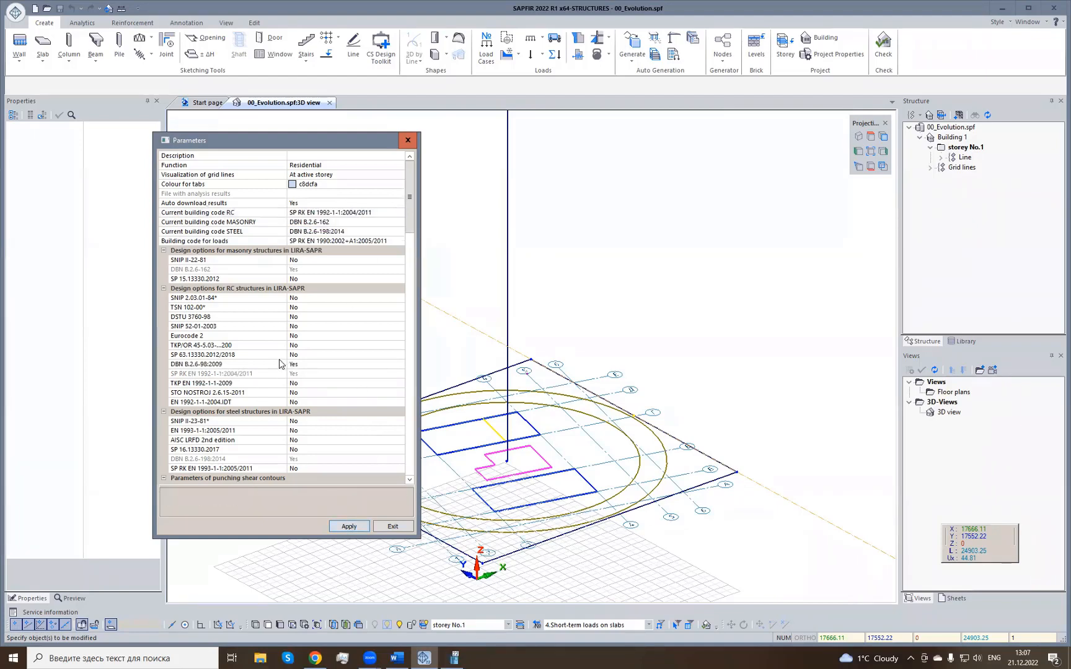
left_click(271, 364)
left_click(357, 528)
Examine the safety factors for combinations I, II-III and IV-VI in the project parameters and close the dialog.
left_click_drag(410, 212, 427, 262)
left_click(232, 261)
left_click(239, 276)
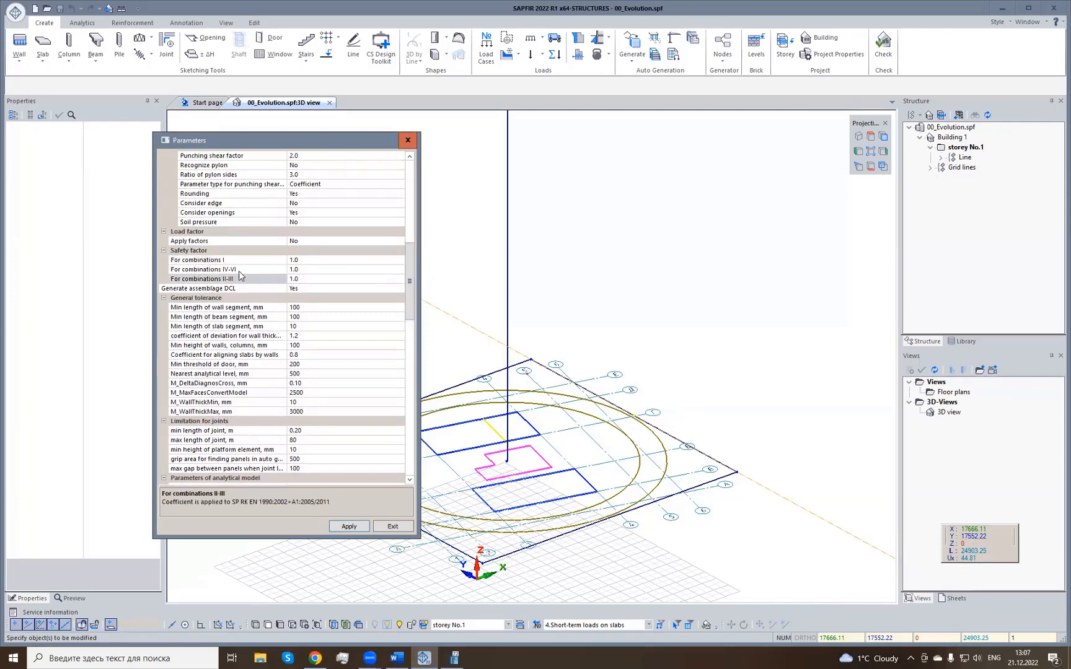
left_click(239, 270)
left_click(237, 260)
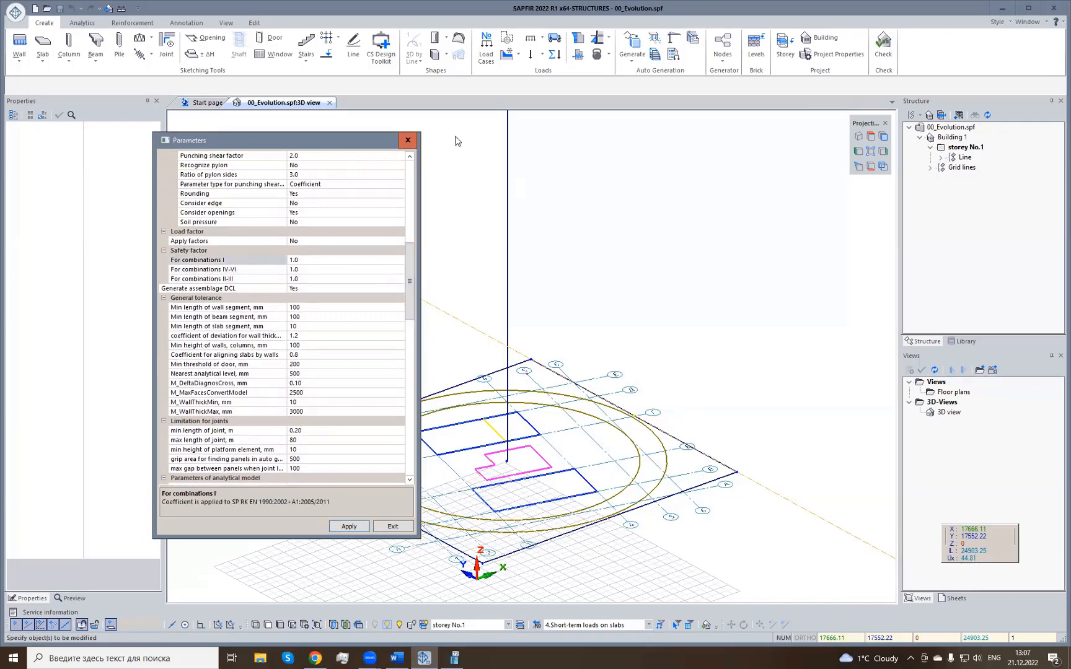
left_click(410, 141)
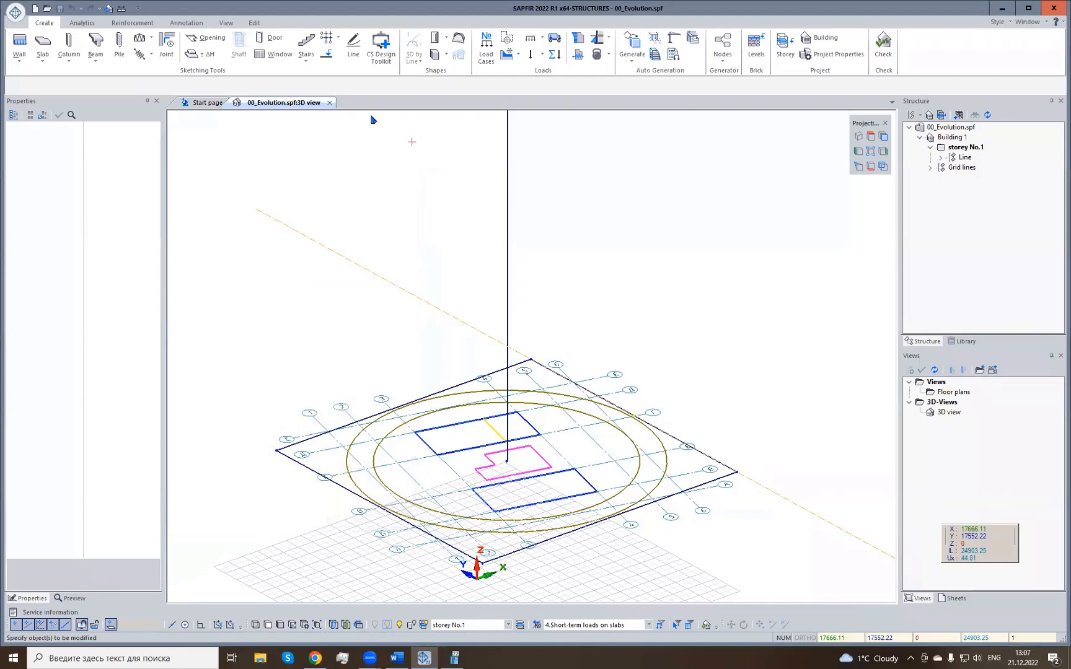
Examine the default building codes for reinforced concrete, masonry, steel and loads in the program preferences without changing them.
left_click(226, 23)
left_click(538, 38)
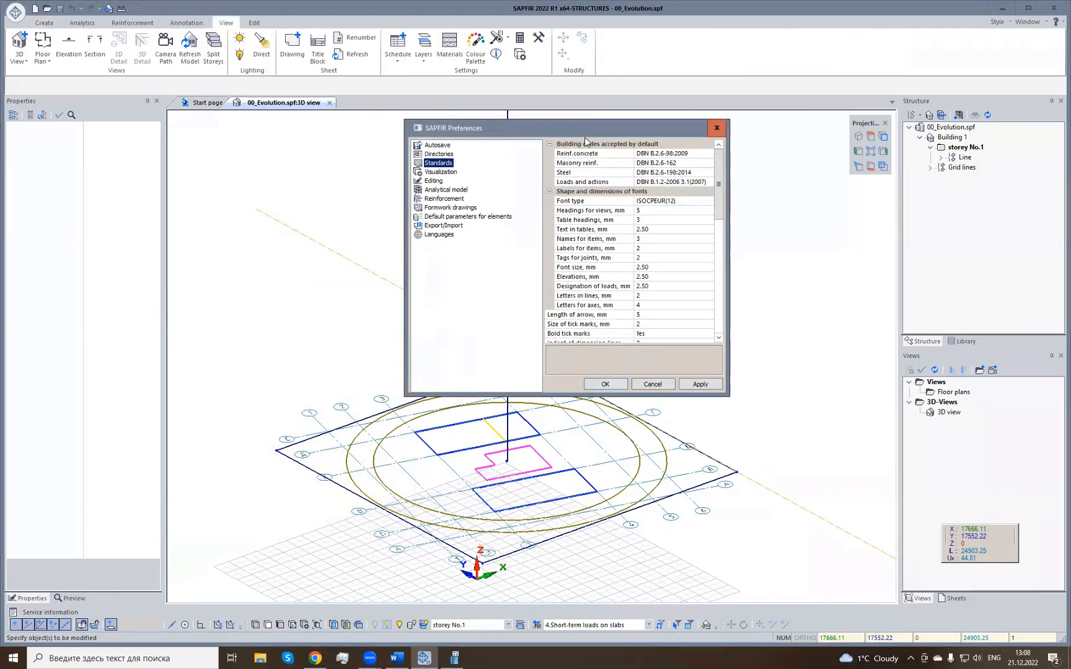
left_click(584, 155)
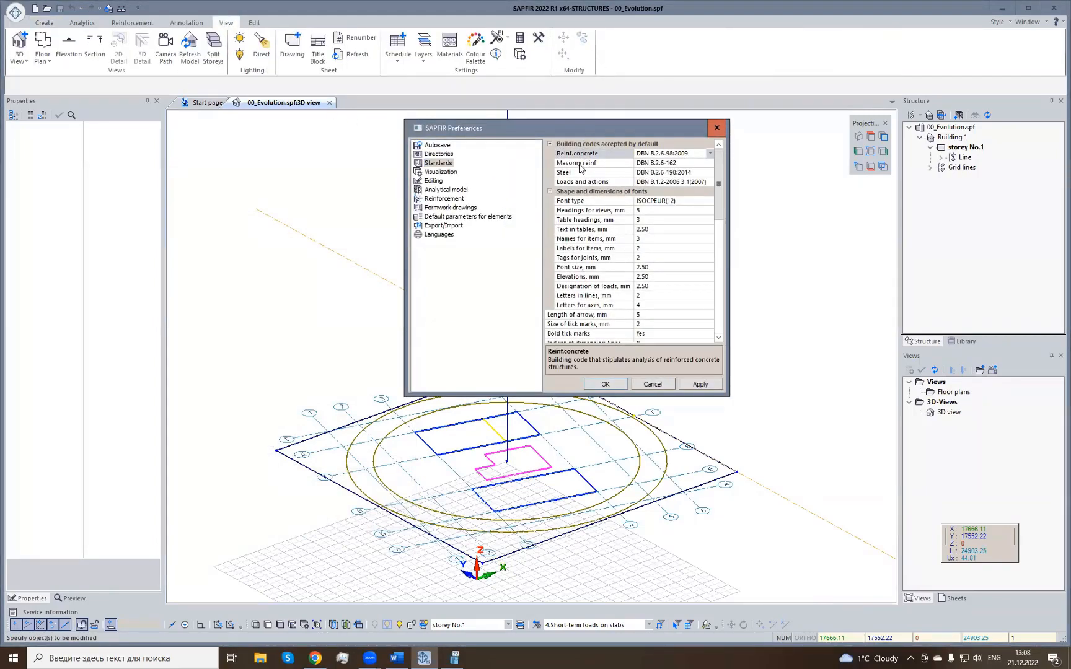
left_click(579, 164)
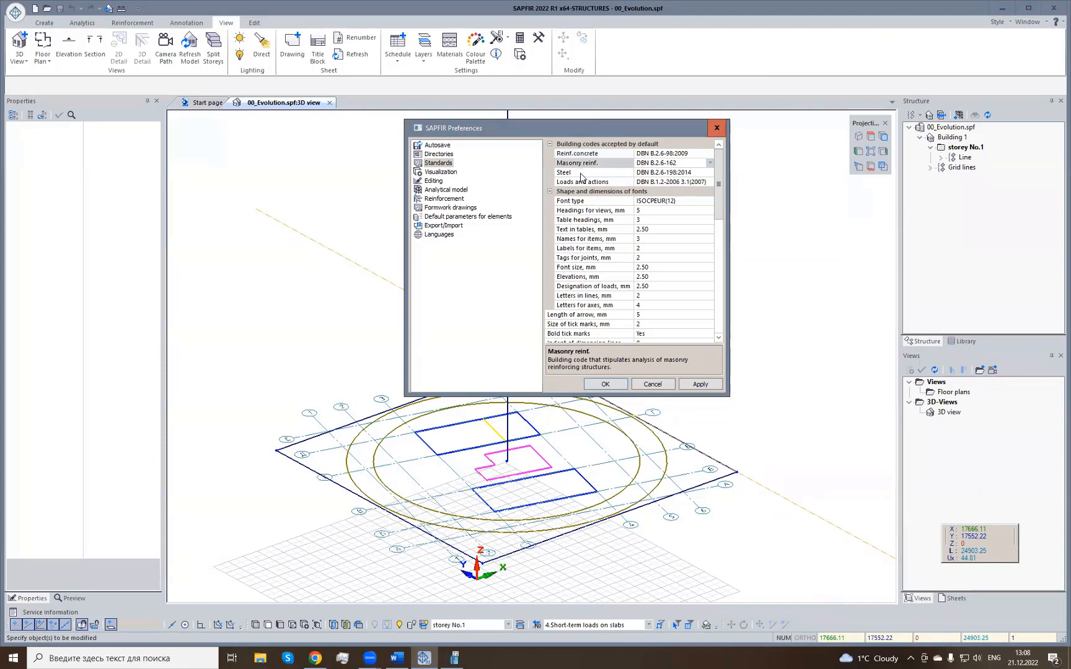
left_click(583, 173)
left_click(584, 183)
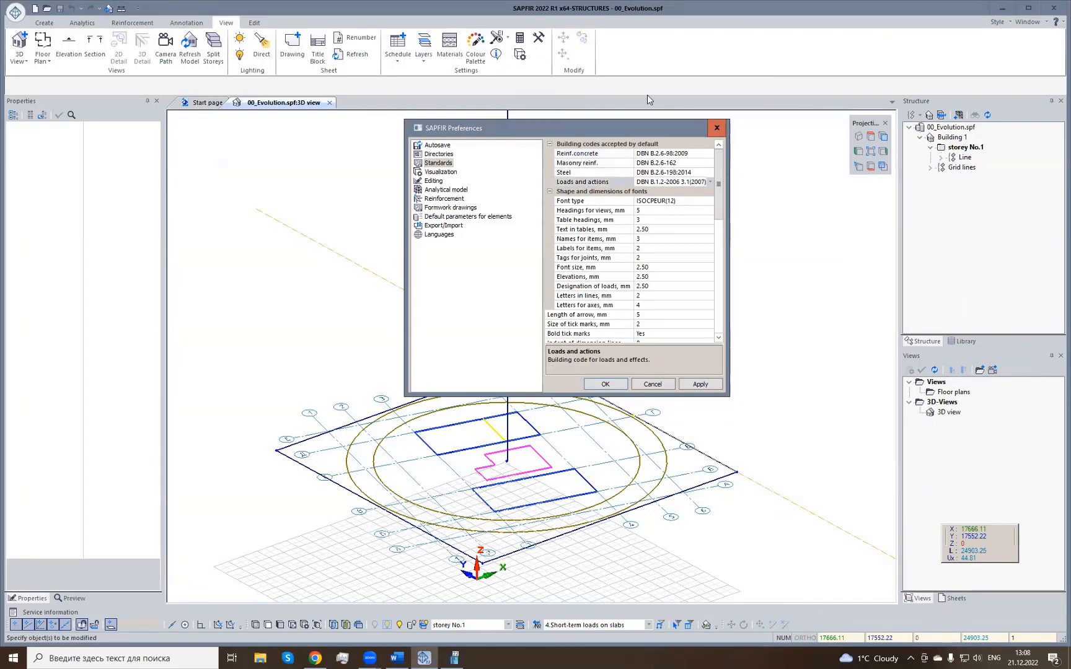
left_click(717, 128)
left_click(37, 23)
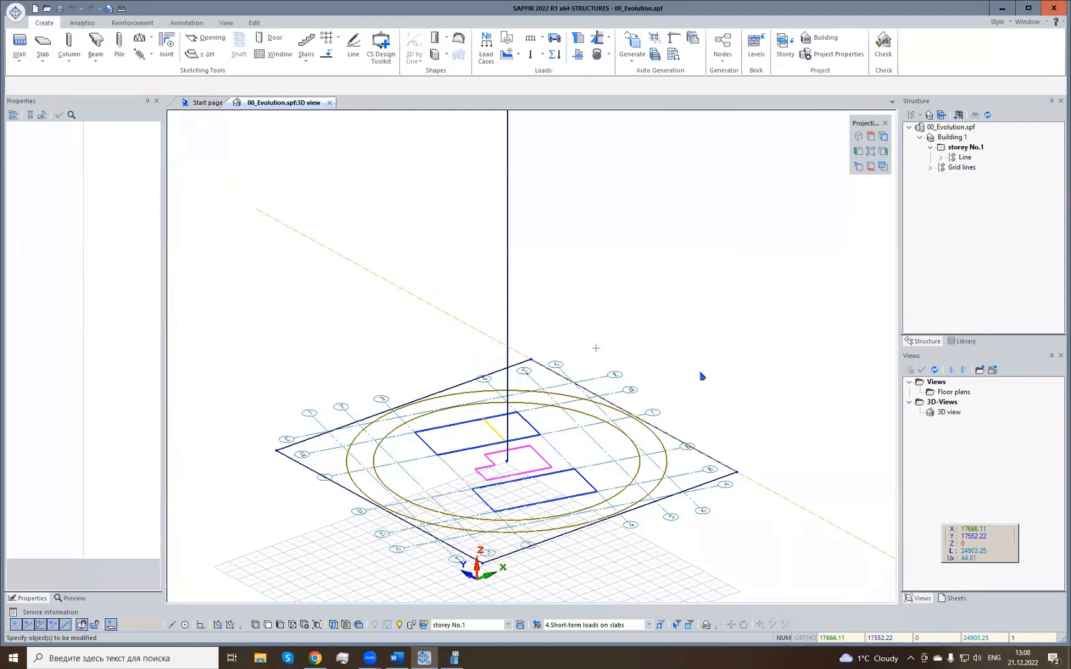
List the lines of storey No.1 and inspect the Trajectory, Inner contour and Outer contour lines.
left_click(941, 157)
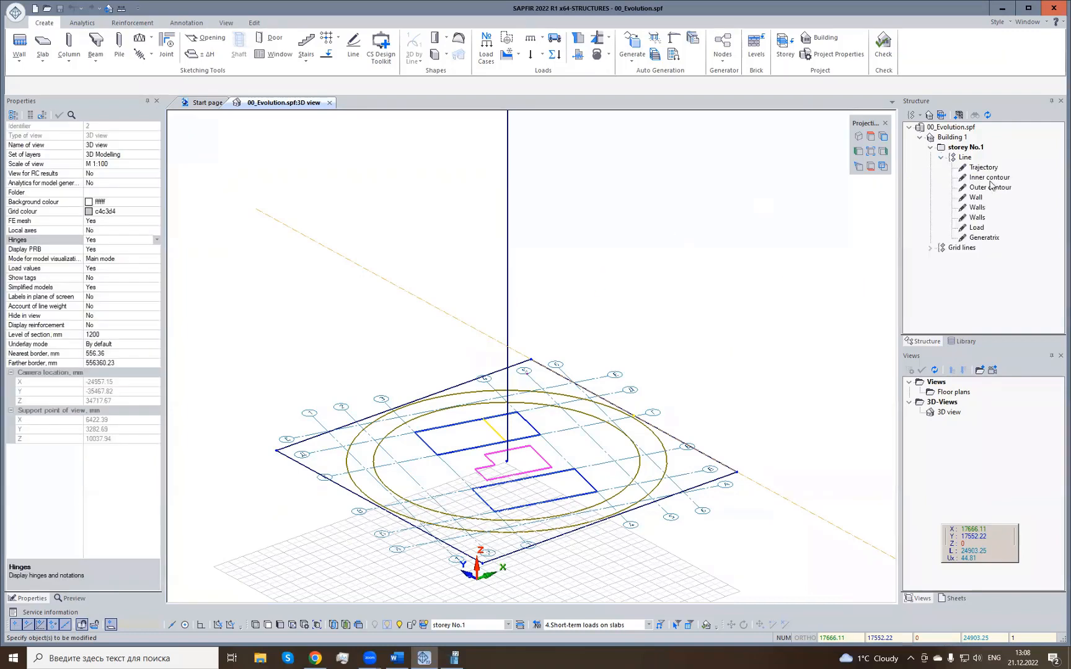
left_click(986, 168)
left_click(986, 178)
left_click(986, 187)
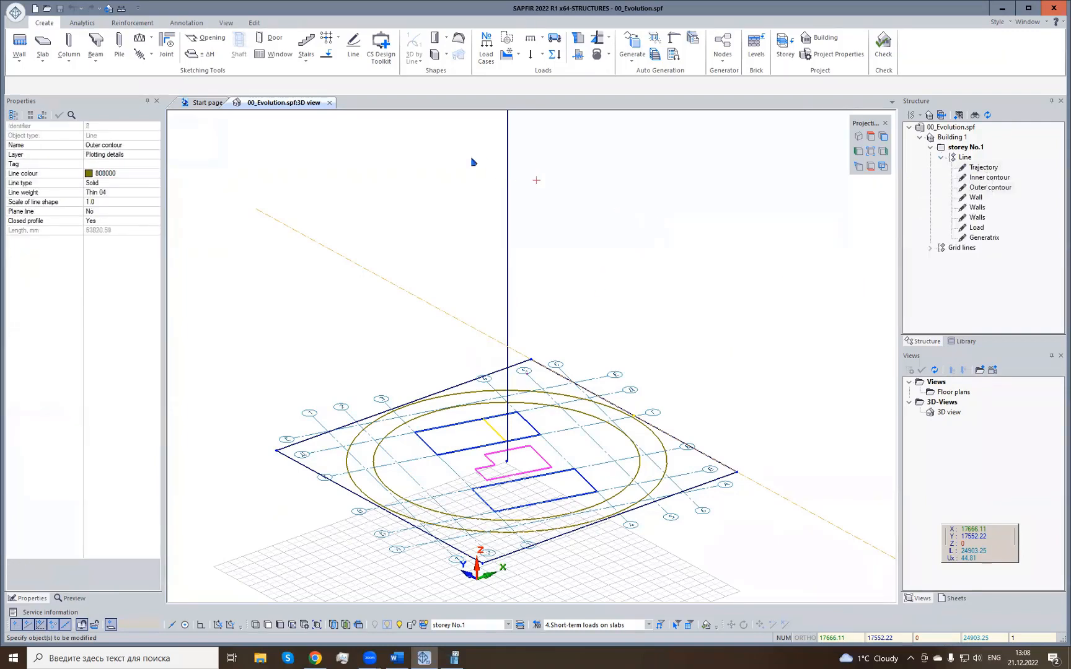
left_click(352, 47)
left_click(114, 89)
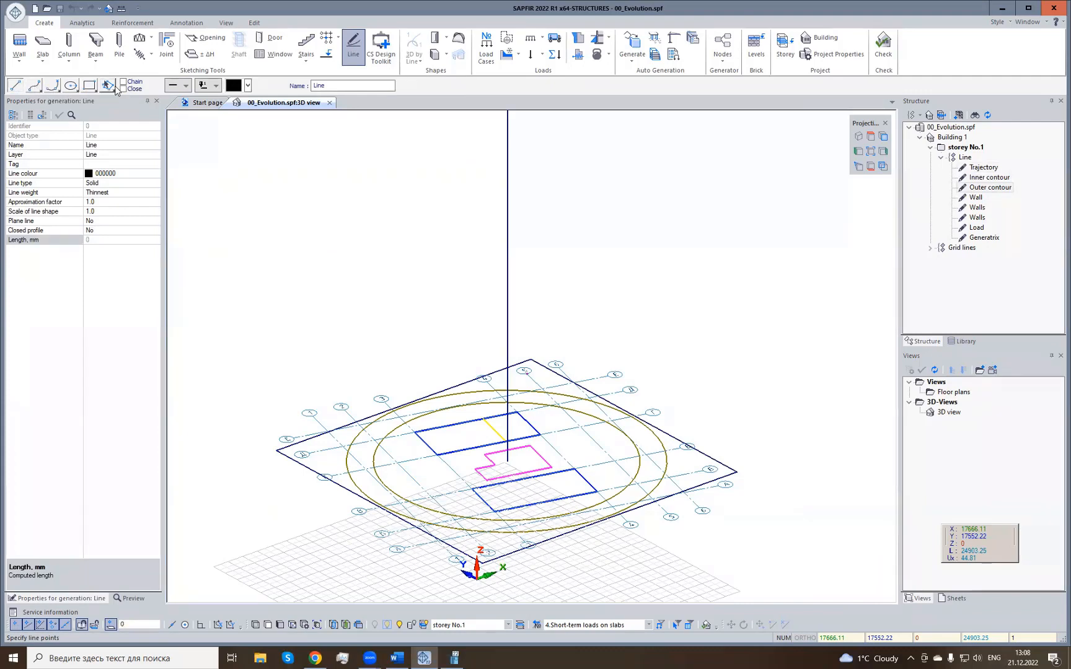
key("Escape")
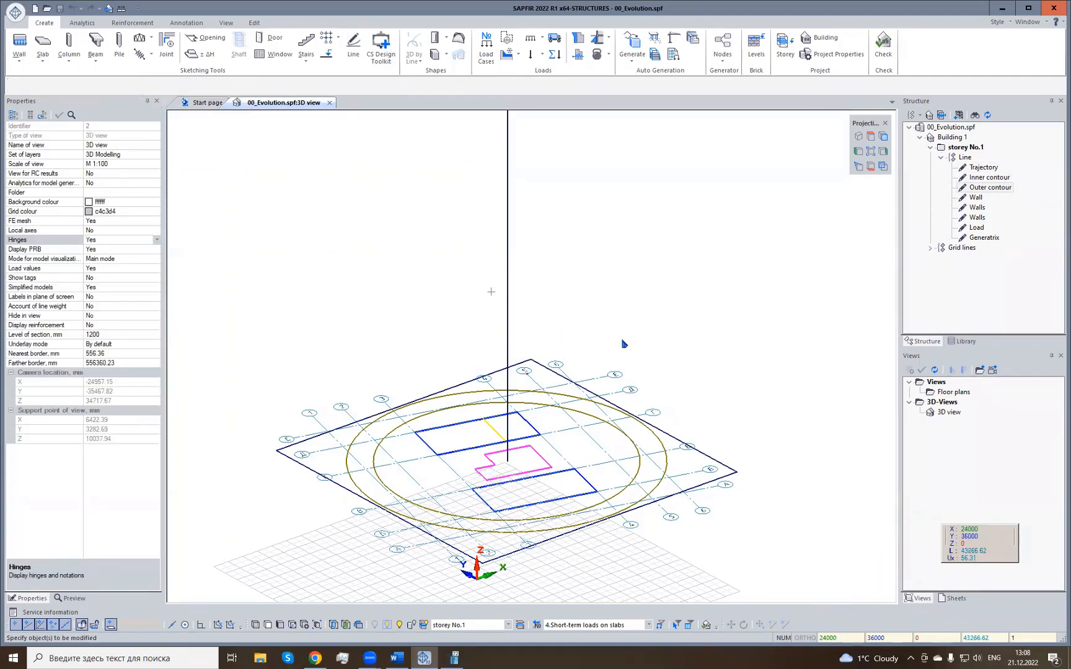
Select the grid lines object in the model and open its interval parameters.
middle_click_drag(541, 282, 456, 219)
left_click(930, 247)
left_click(972, 258)
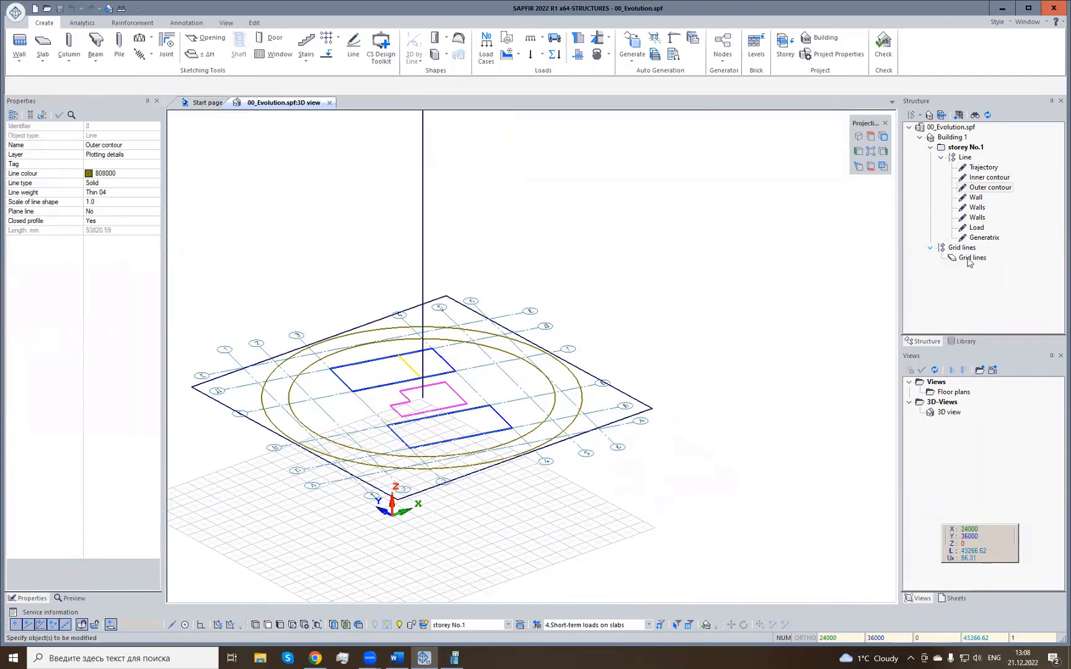
double_click(530, 400)
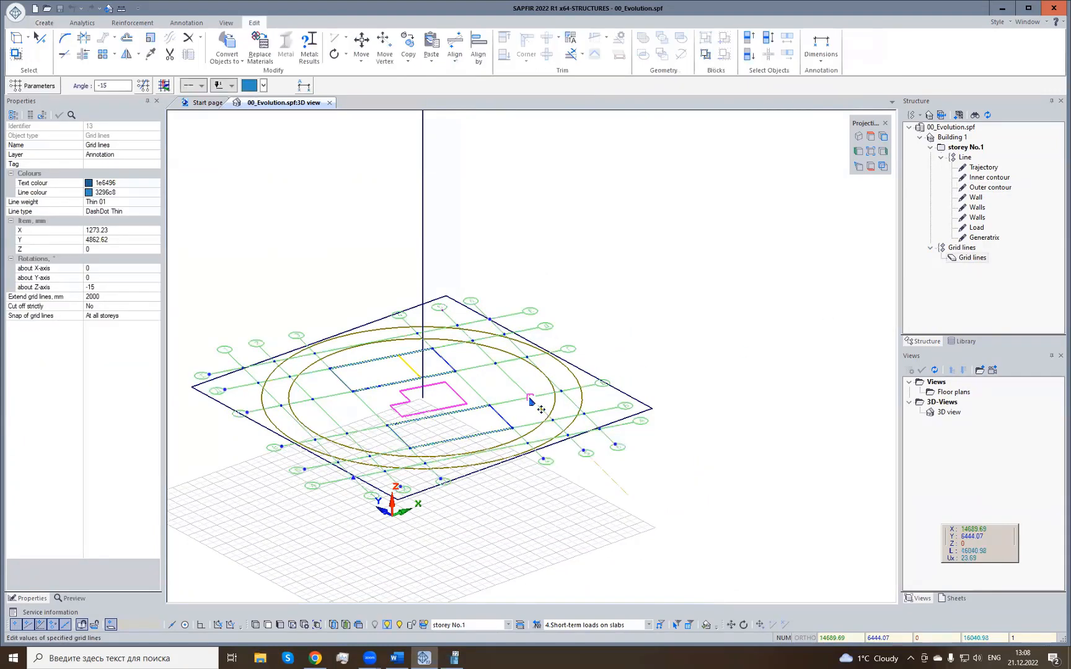
left_click(42, 89)
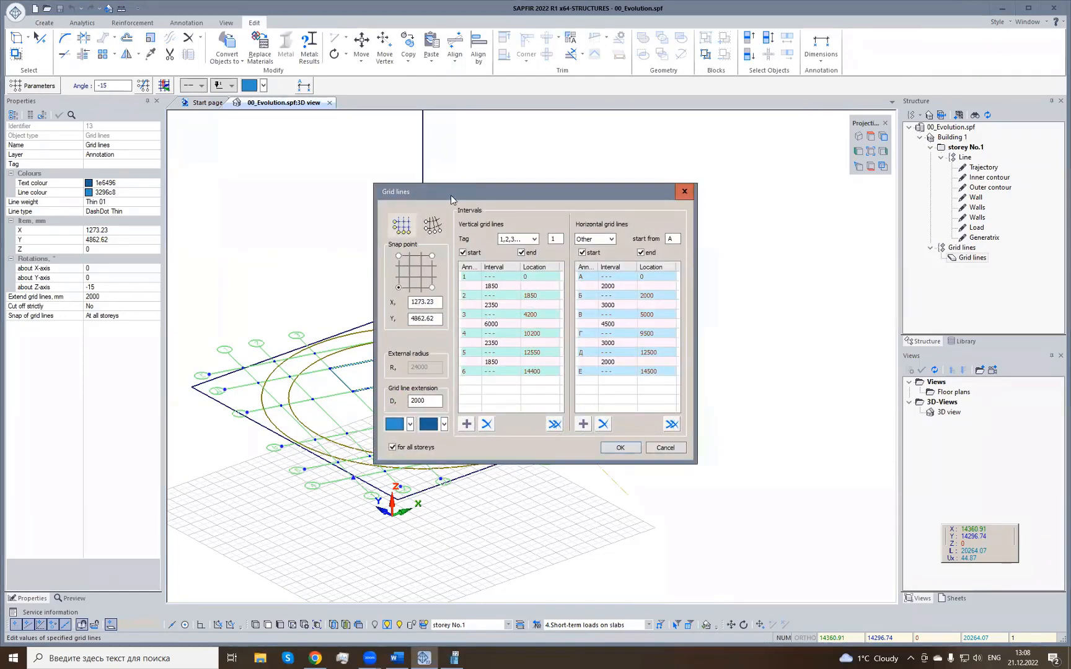
Try adding a seventh vertical grid line, remove it again, close the grid line parameters and deselect the grid.
left_click(467, 424)
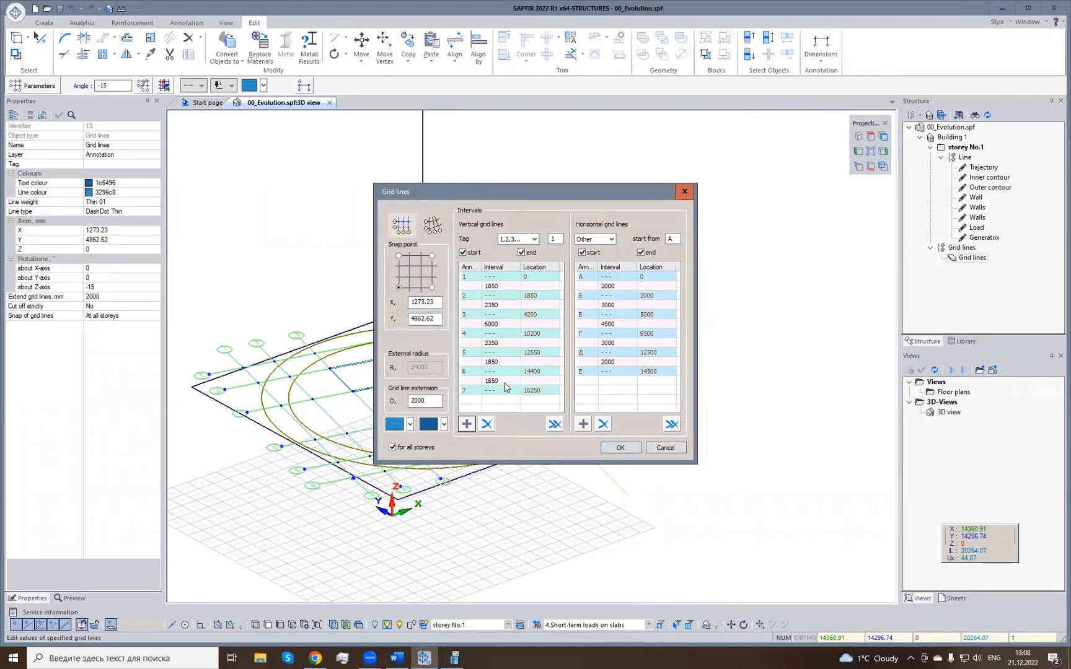
double_click(505, 381)
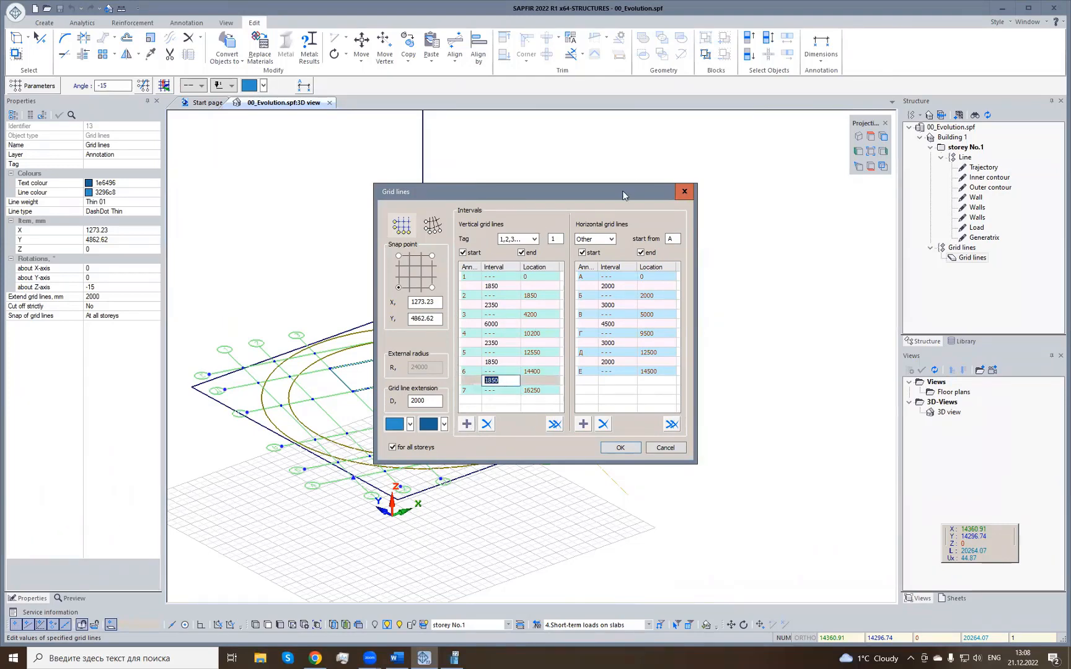
left_click(486, 423)
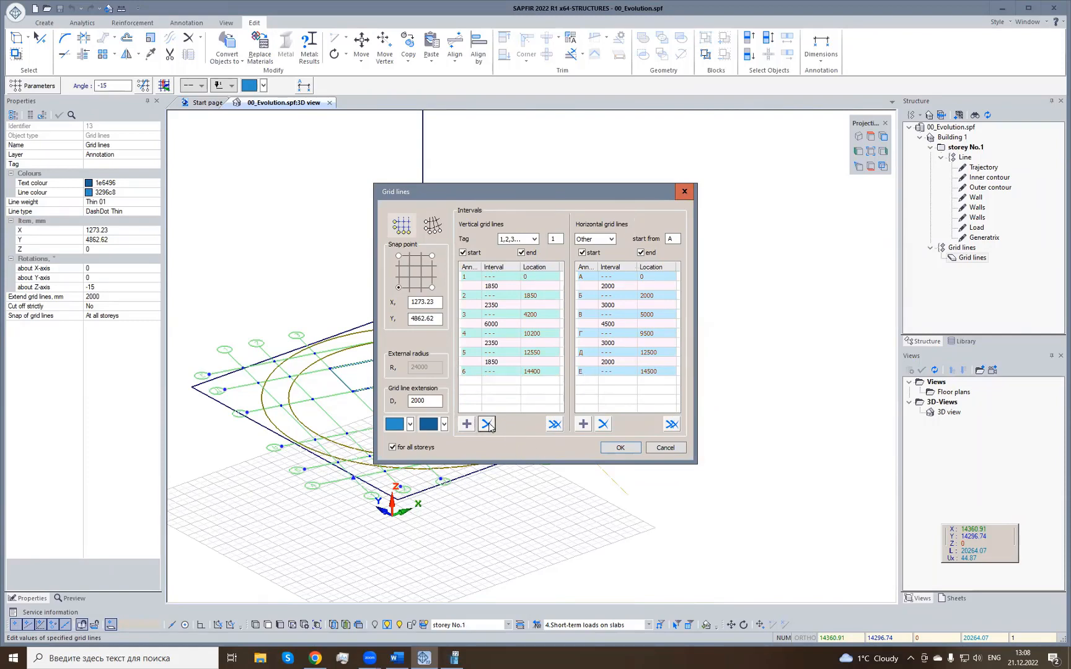
left_click(620, 447)
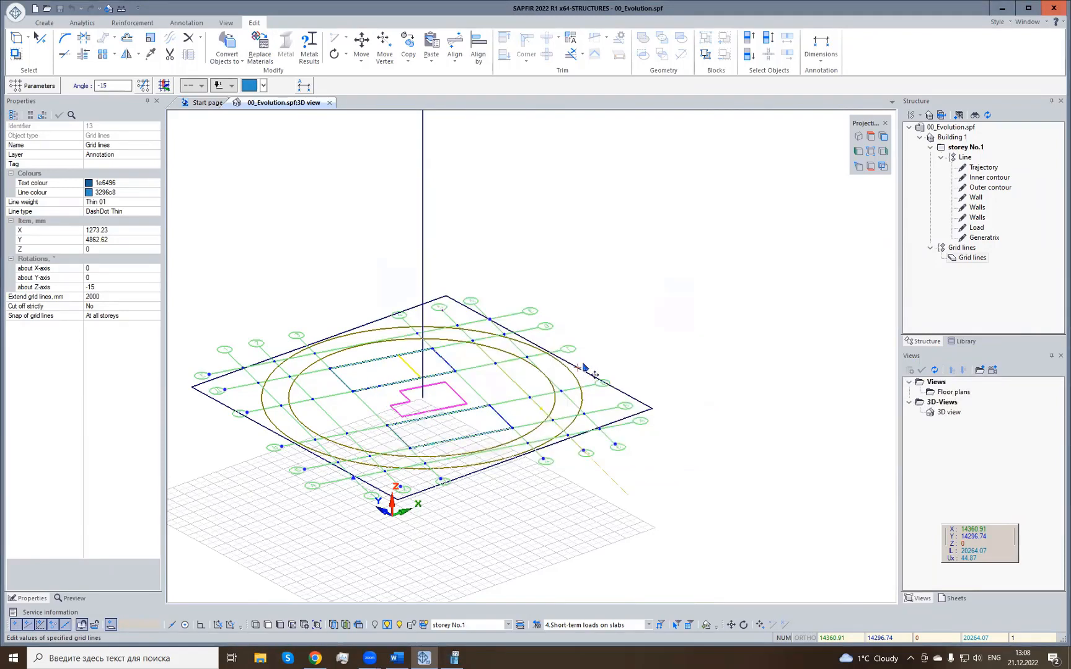
left_click(597, 354)
Open the Generator node editor for Building 1 and move its window away from the plan geometry.
middle_click_drag(457, 300, 470, 336)
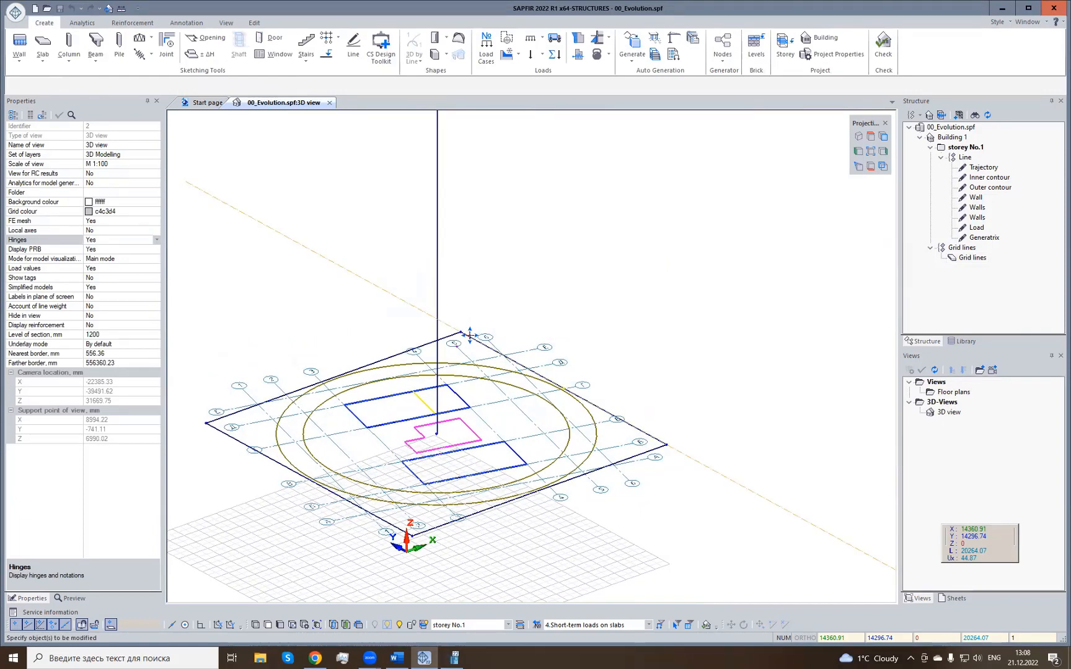
middle_click_drag(490, 318, 457, 341)
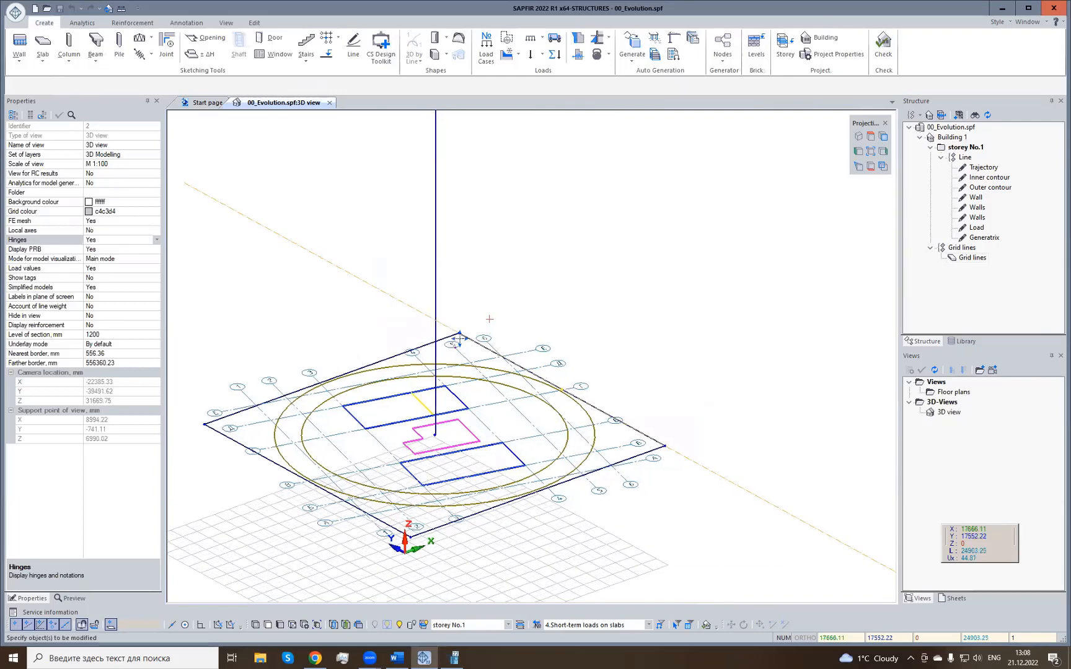
left_click(723, 42)
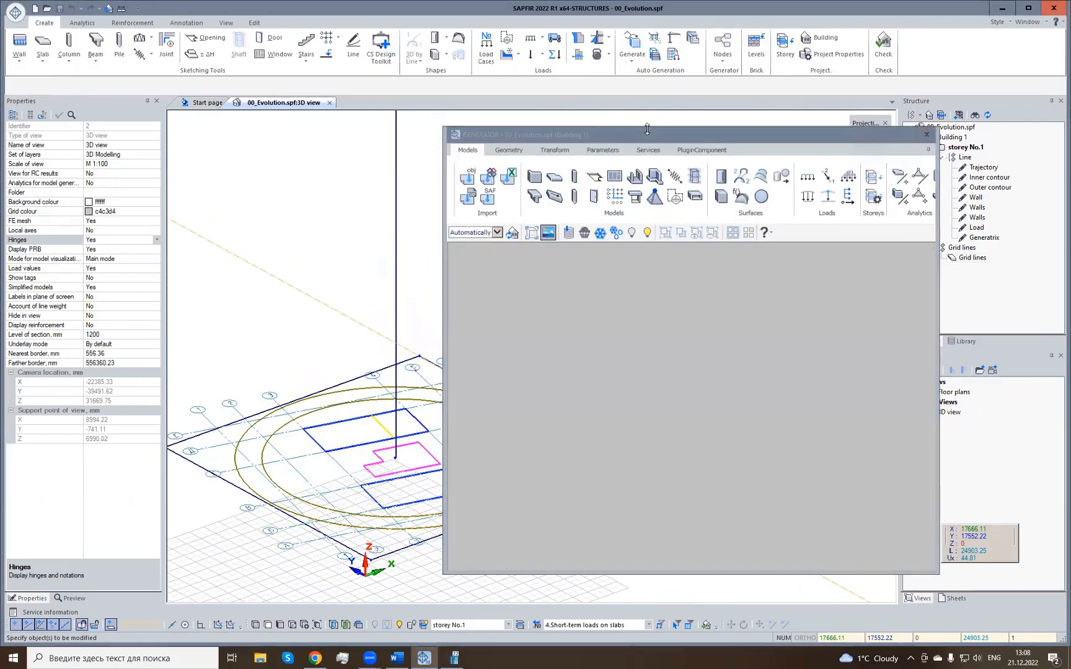
left_click_drag(652, 131, 739, 127)
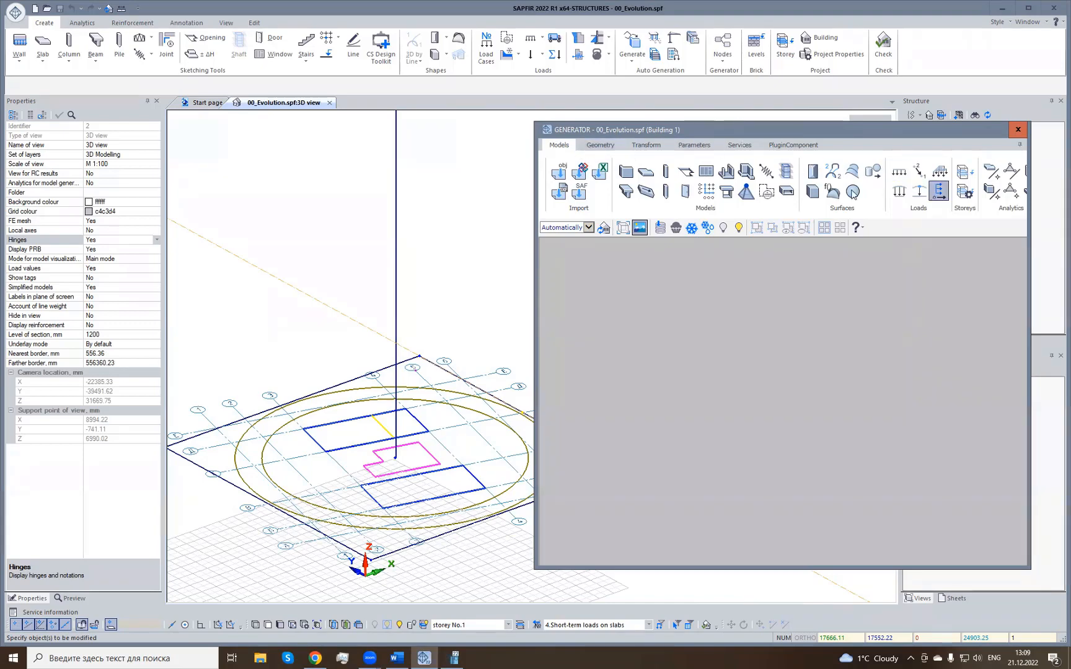
left_click(612, 146)
left_click(645, 147)
left_click(684, 148)
left_click(555, 146)
Add a GridPt node to the Generator and assign the model's grid lines to its Grid input.
left_click(600, 149)
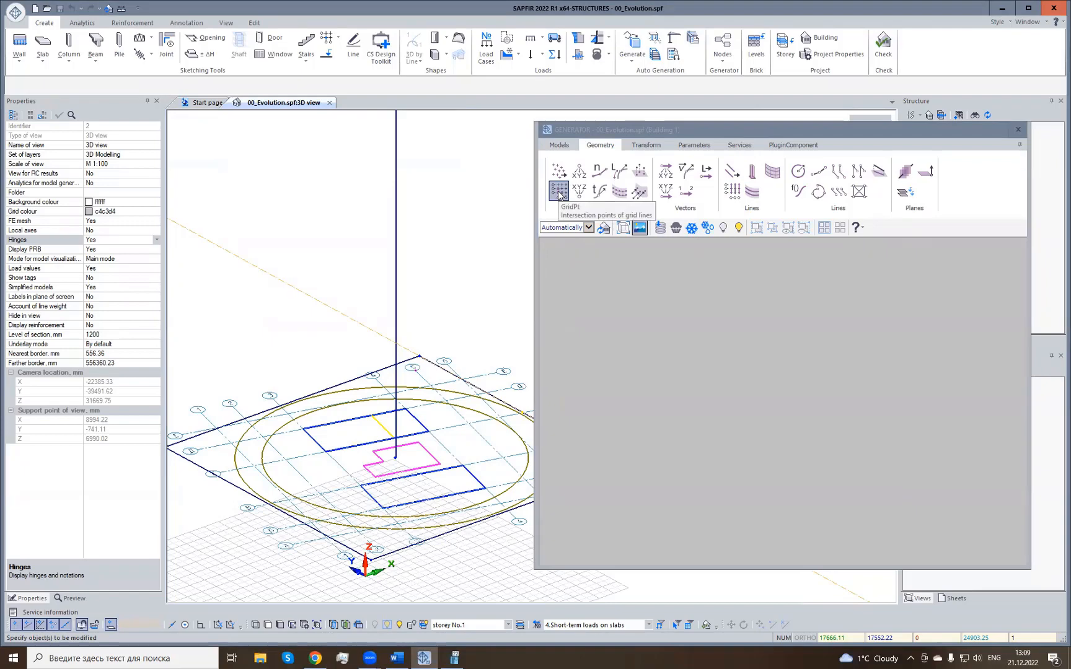
left_click_drag(559, 194, 572, 278)
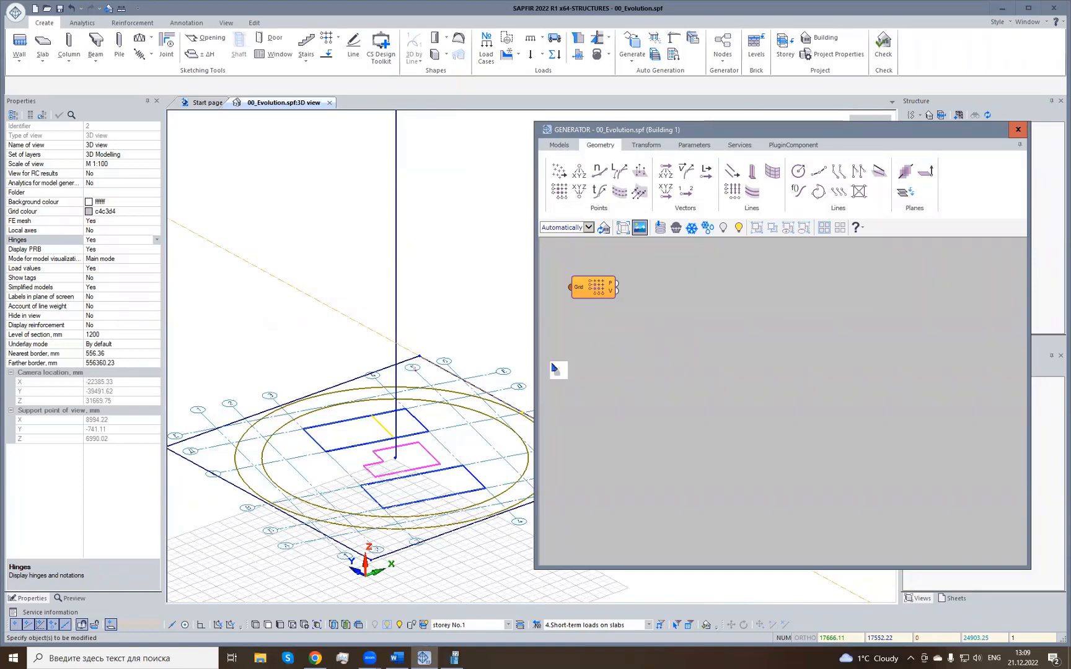
left_click(479, 434)
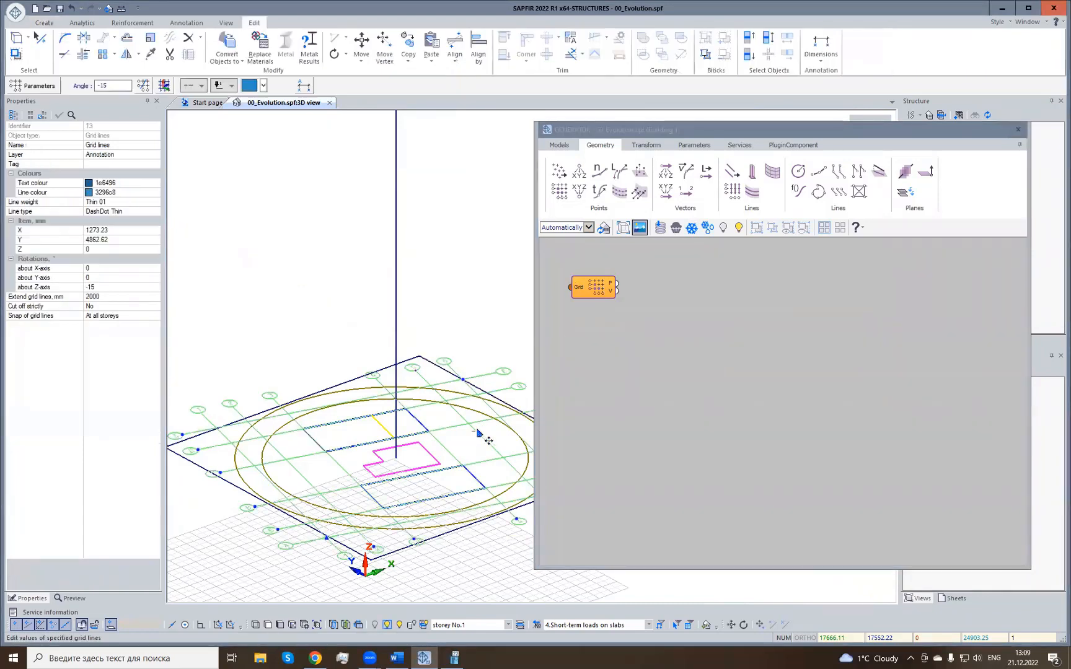
right_click(576, 290)
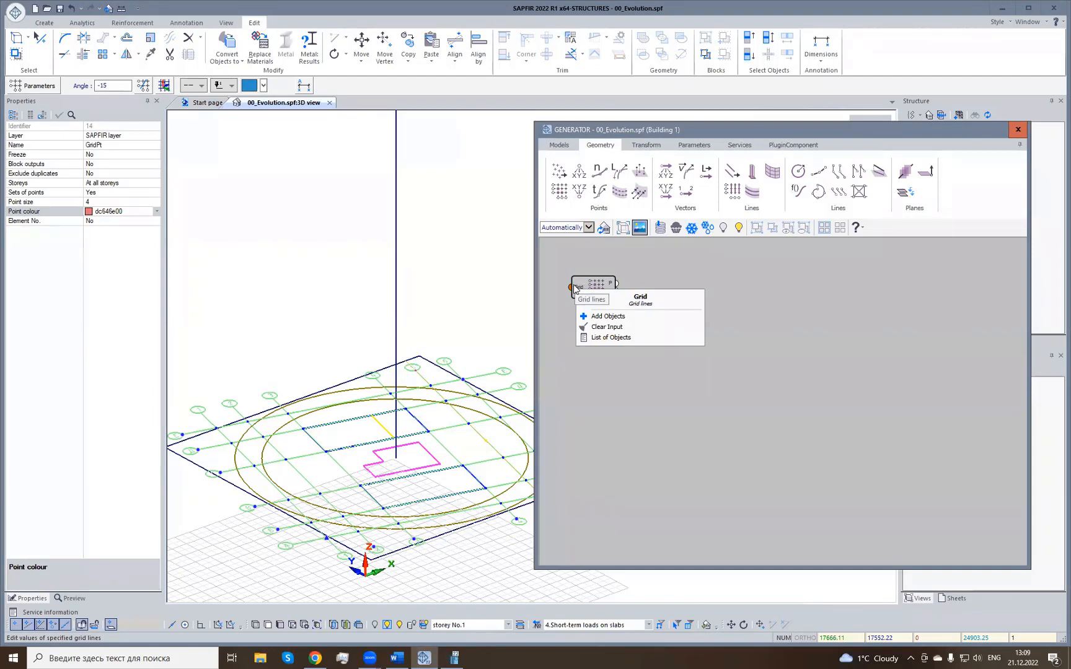
left_click(611, 316)
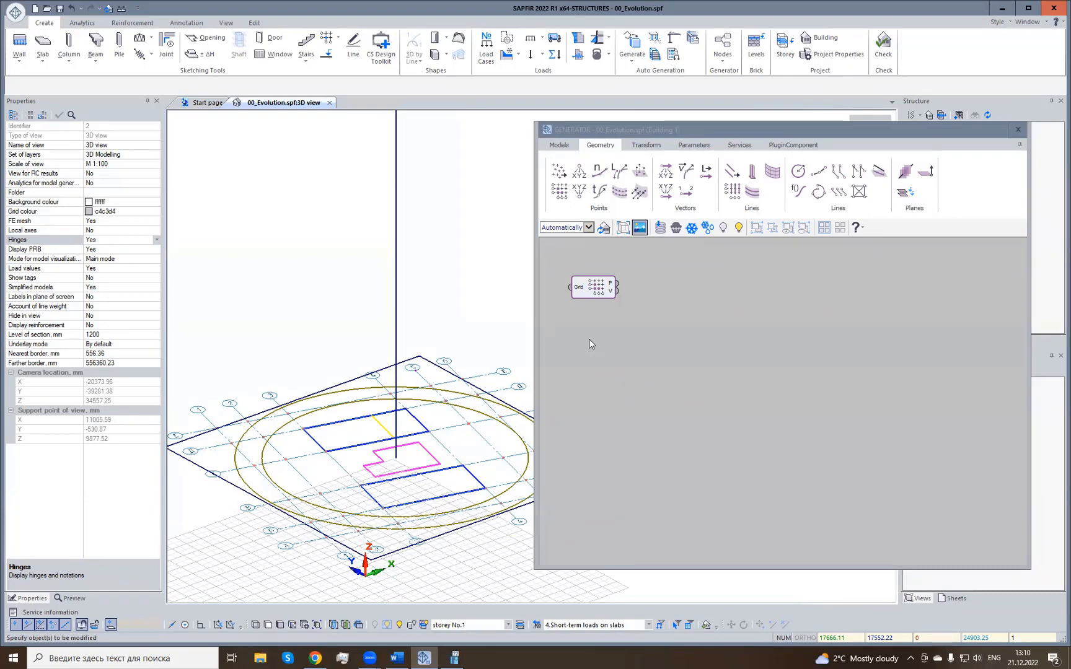
left_click(589, 344)
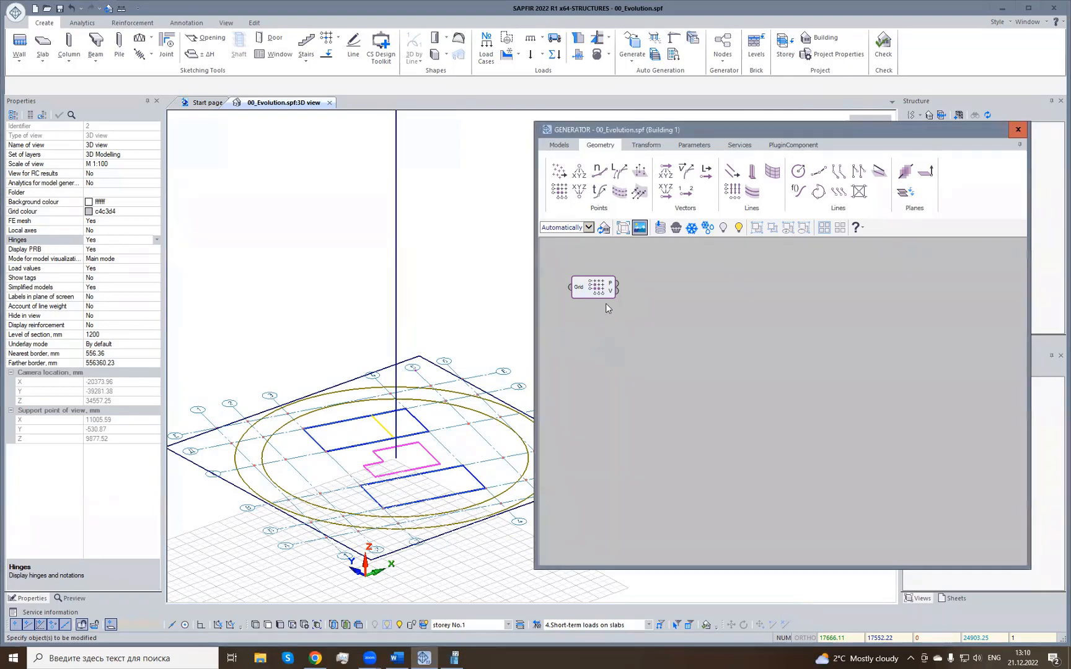
left_click(598, 291)
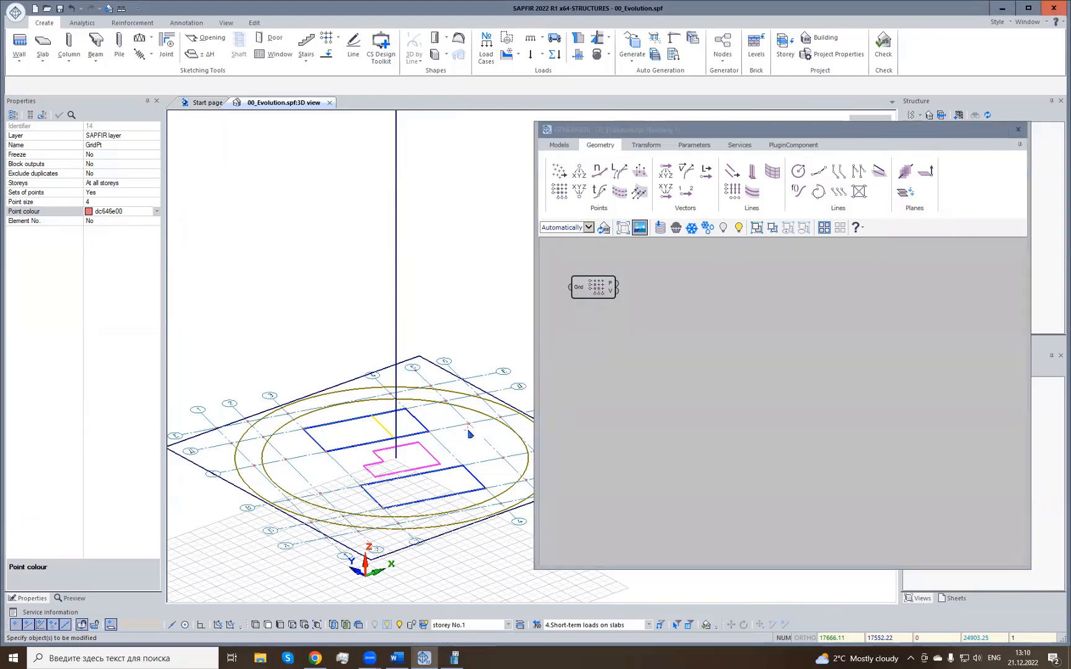
scroll(469, 432, "up", 5)
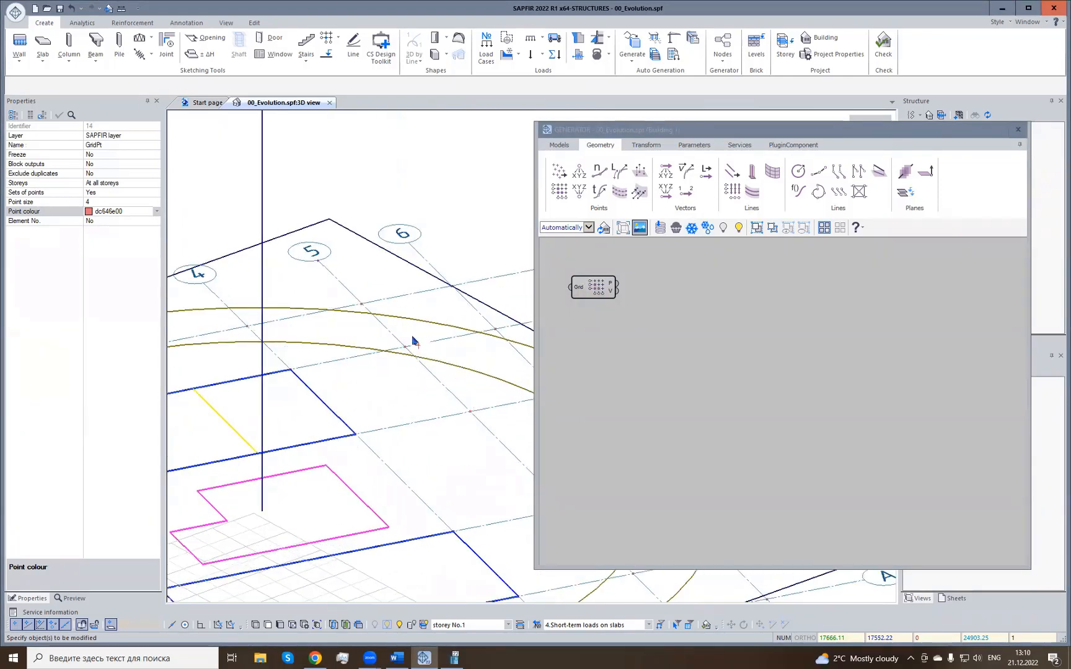
scroll(378, 306, "down", 5)
middle_click_drag(403, 337, 412, 378)
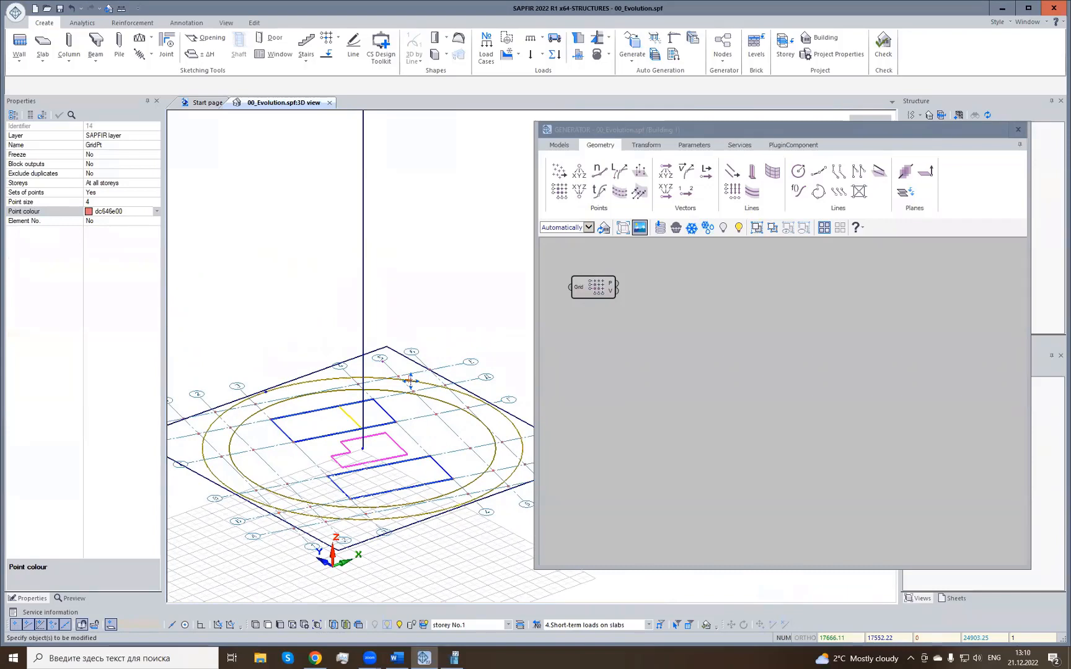
Add a column node beside the GridPt node and connect the grid's points output to the column's P input.
left_click(559, 144)
left_click(667, 286)
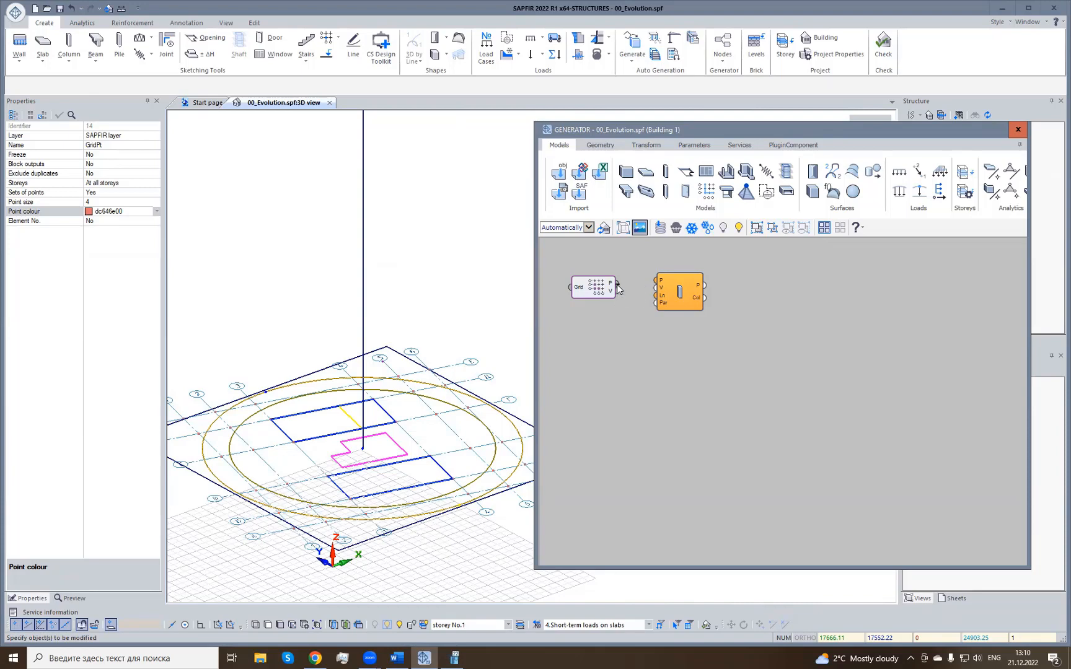
left_click_drag(617, 288, 658, 284)
mouse_move(657, 282)
left_mouse_down()
mouse_move(611, 285)
mouse_move(655, 284)
left_mouse_up()
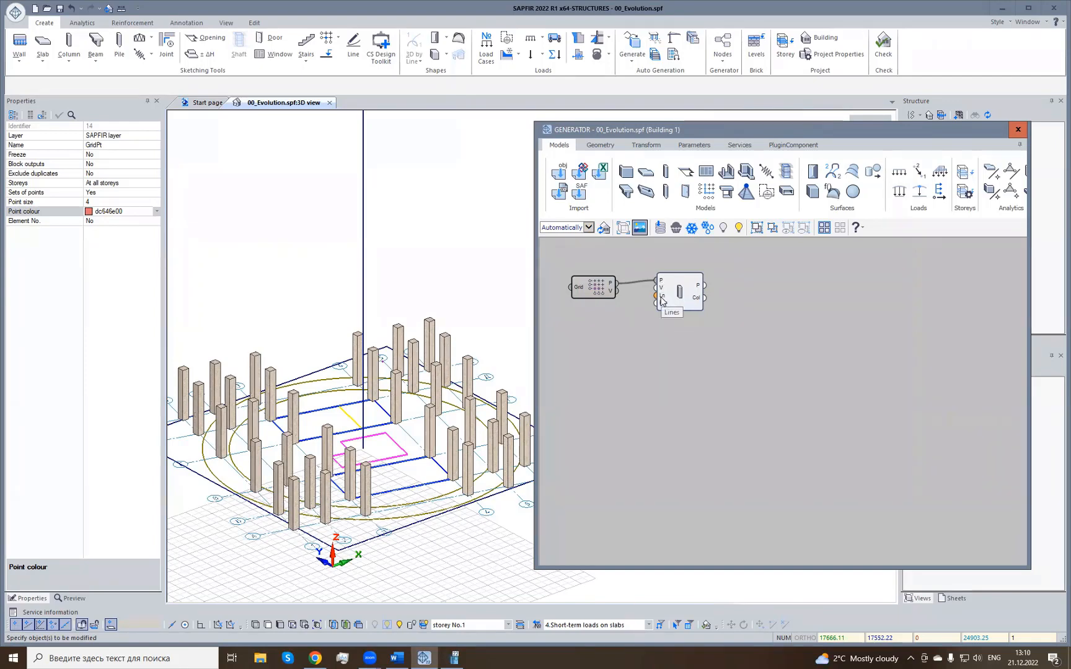
Try shifting grid lines 4 and 5 in the model, undo both moves and deselect the grid.
middle_click_drag(446, 365, 362, 468)
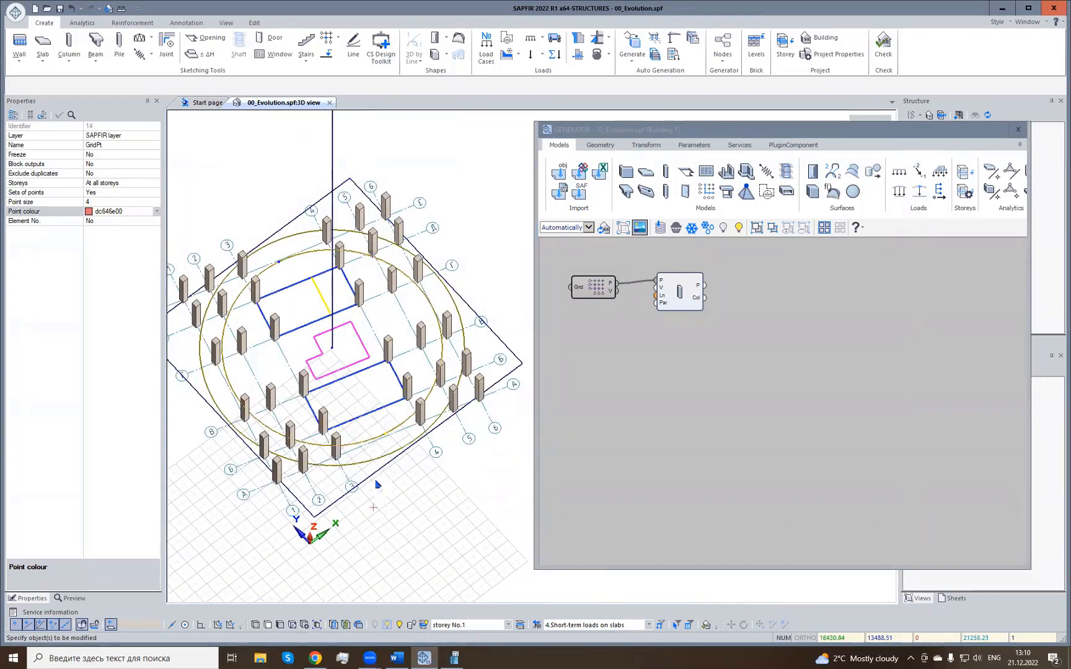
scroll(377, 482, "up", 1)
left_click(438, 446)
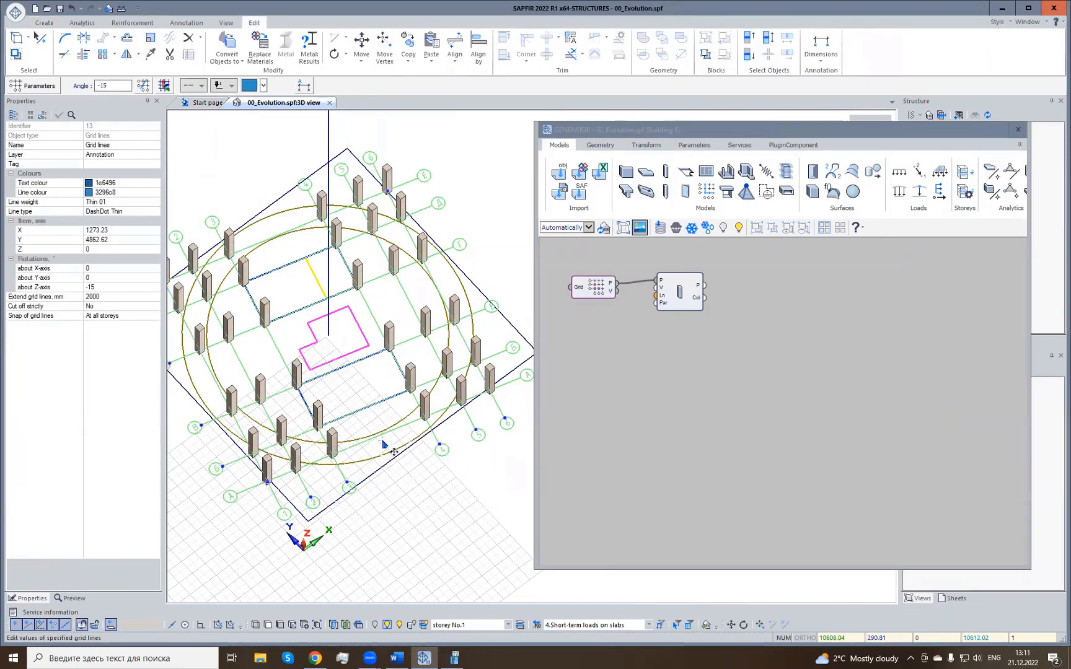
left_click_drag(441, 445, 412, 455)
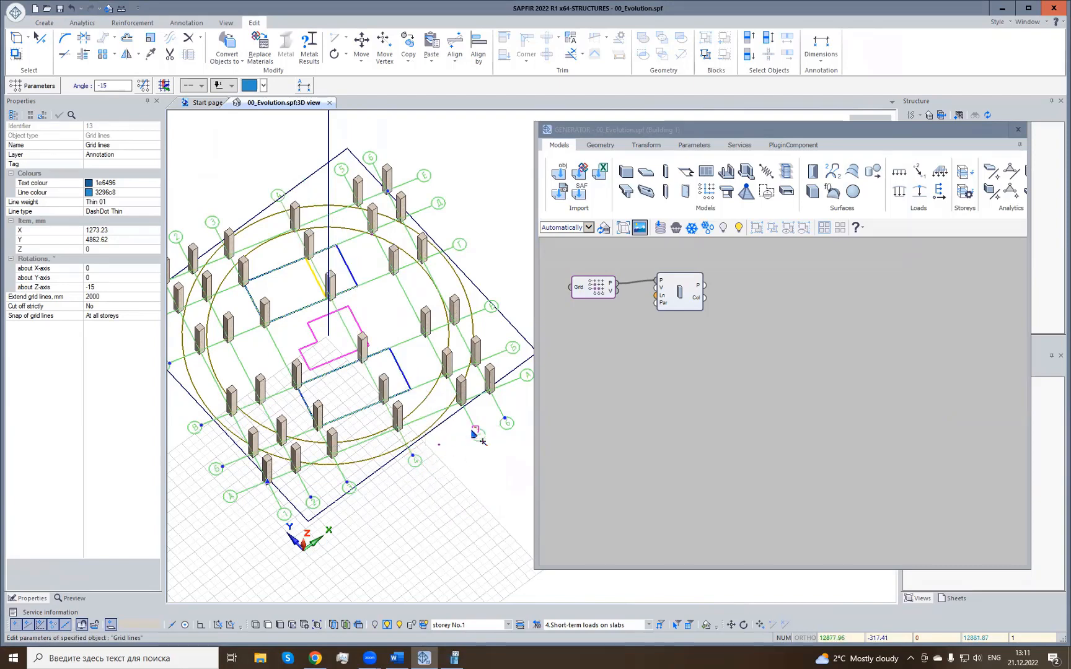
left_click_drag(477, 431, 461, 434)
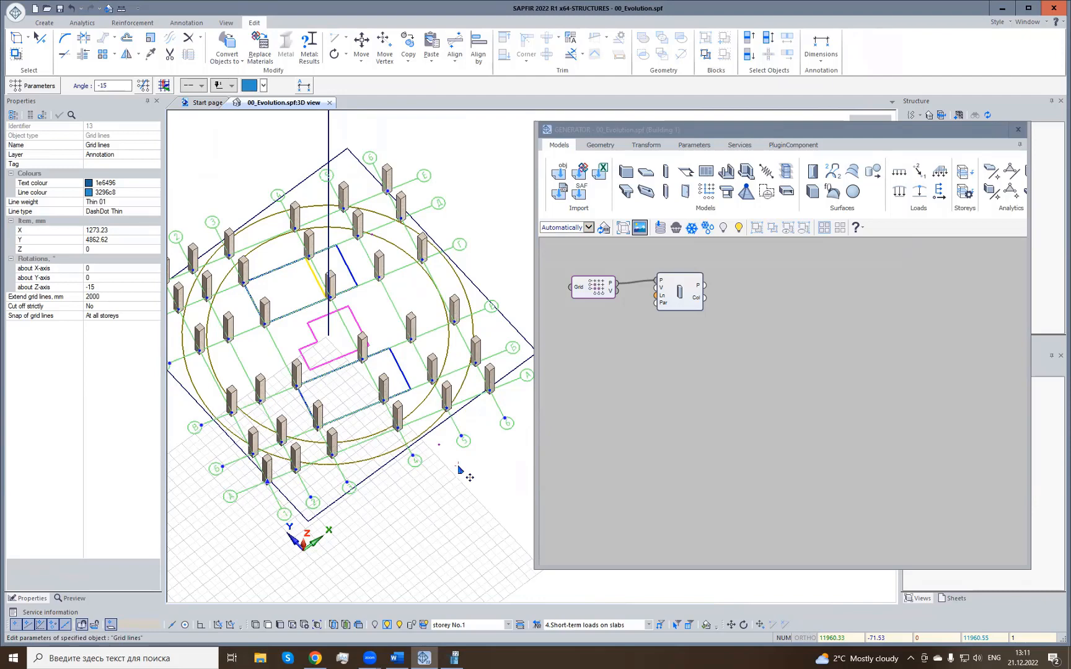
left_click(70, 9)
left_click(70, 9)
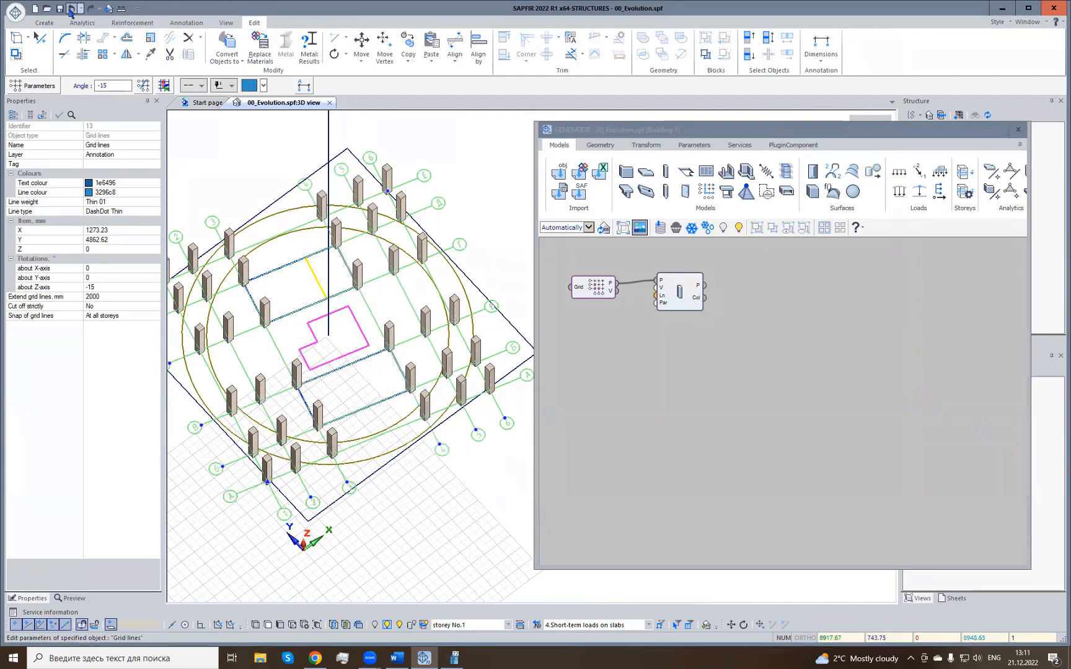
left_click(650, 407)
left_click(472, 515)
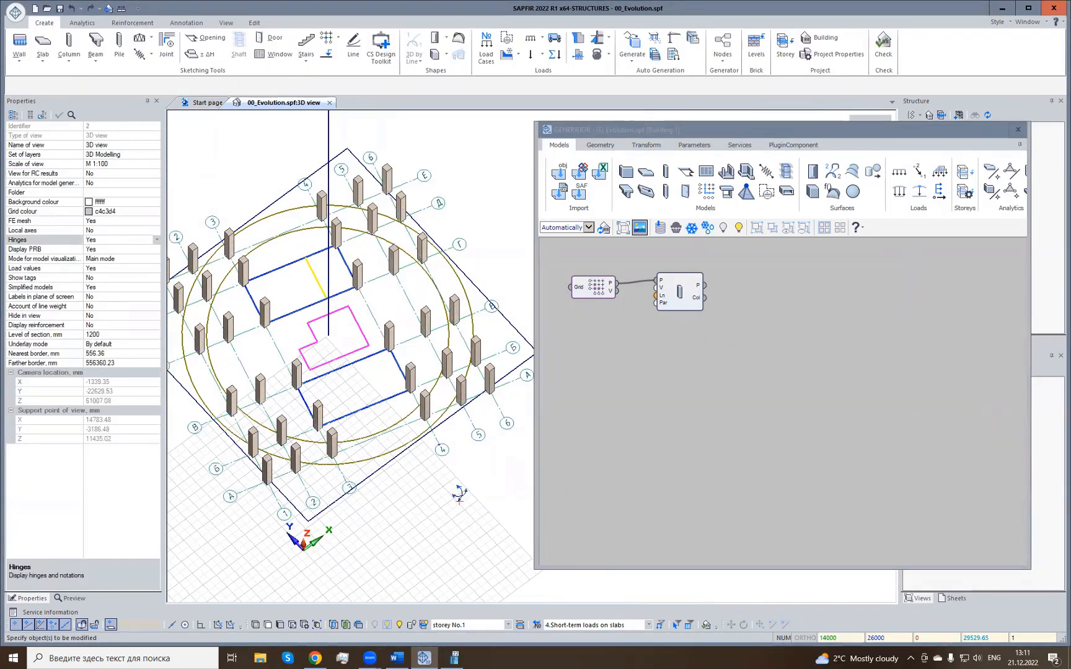
Add a CPntByCont node for cutting points by contours and arrange it between the GridPt and column nodes.
right_click_drag(455, 488, 477, 482)
mouse_move(477, 482)
middle_mouse_down()
mouse_move(469, 511)
mouse_move(478, 502)
middle_mouse_up()
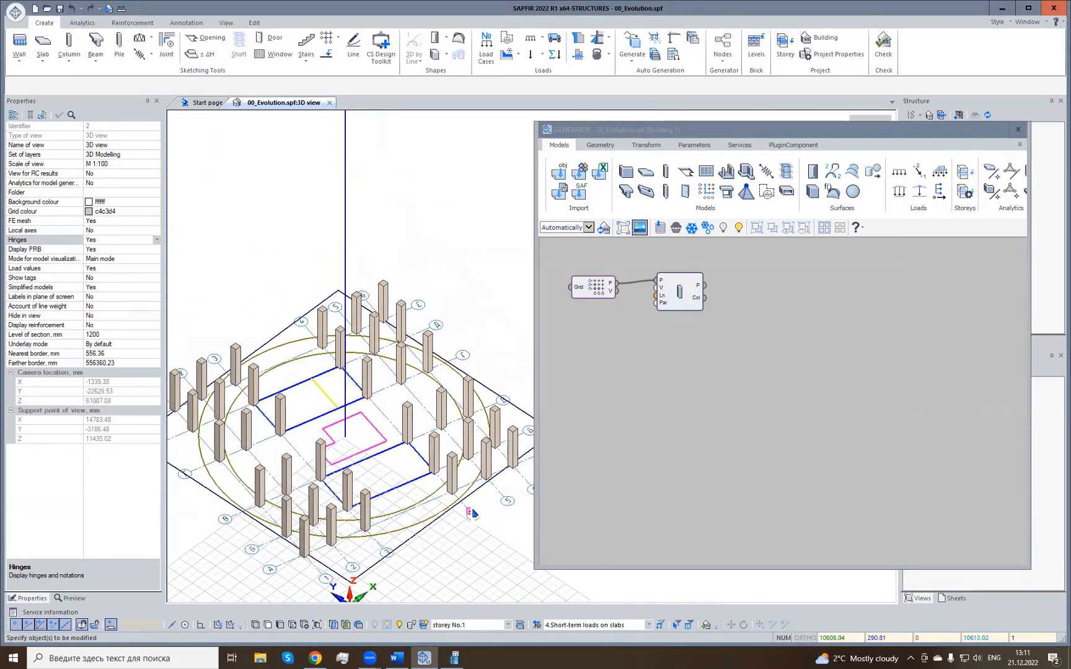
right_click_drag(444, 543, 444, 541)
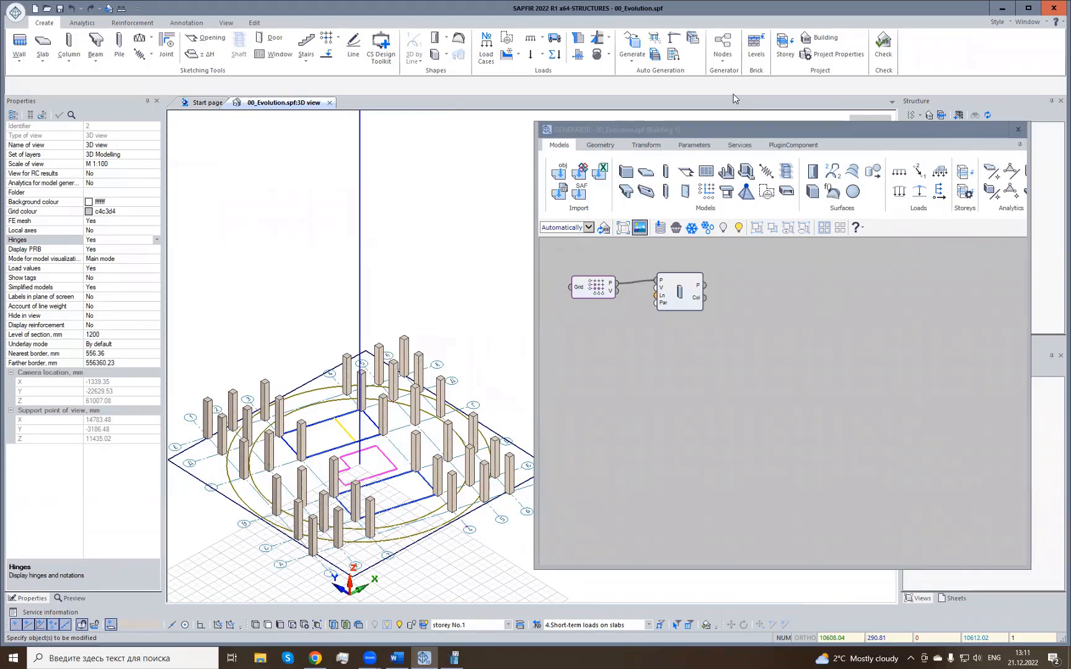
left_click(646, 144)
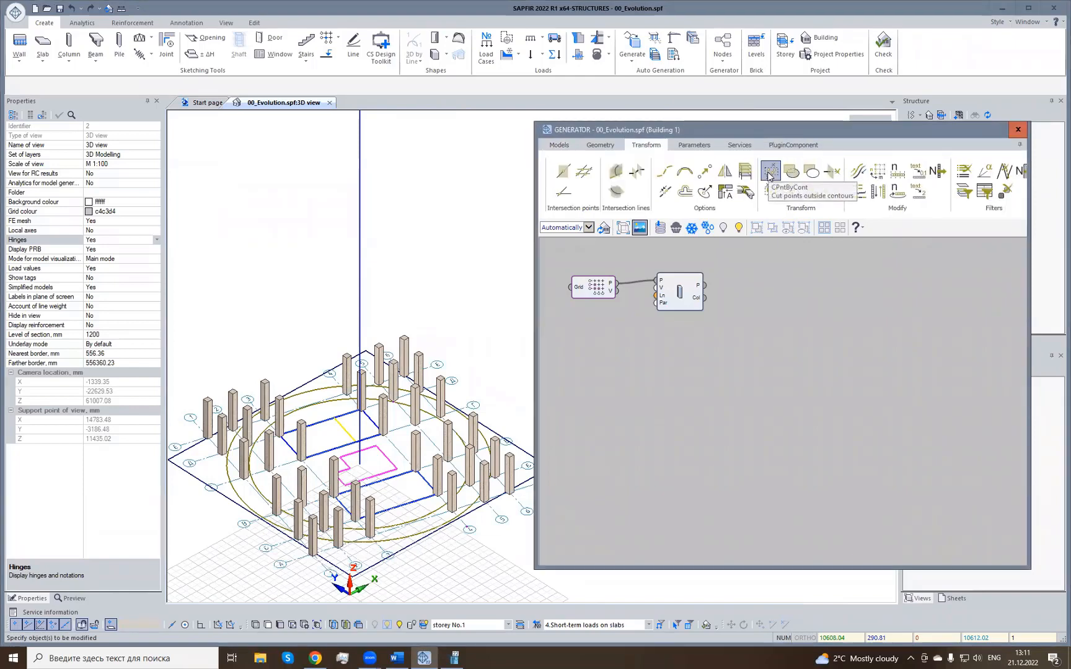
left_click_drag(768, 175, 644, 347)
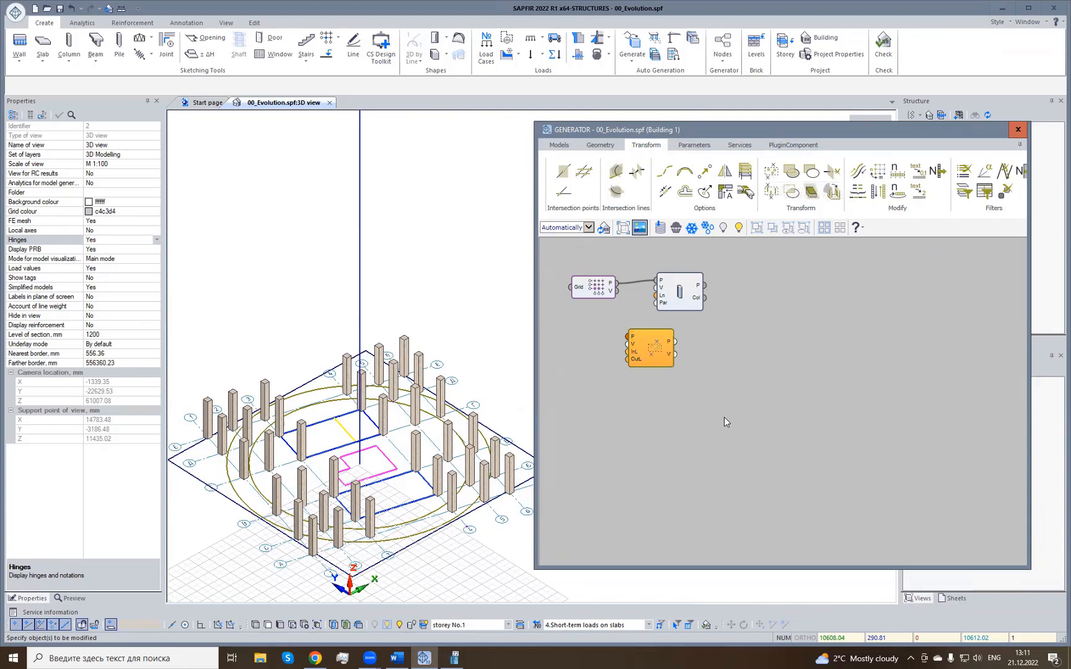
left_click(676, 305)
left_click_drag(676, 306, 750, 303)
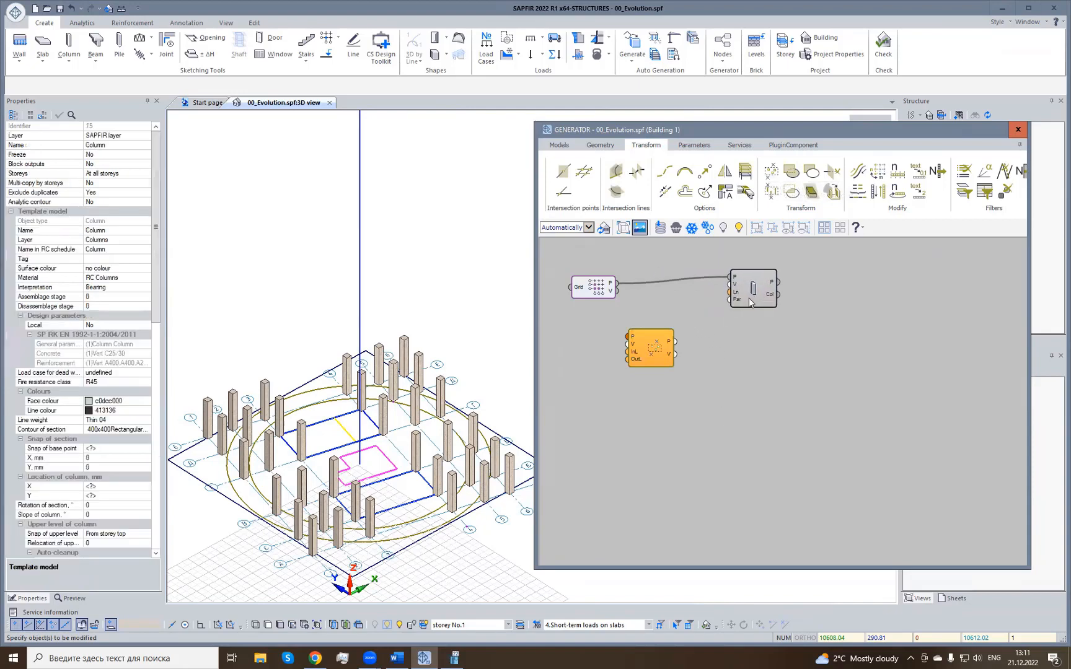
left_click_drag(665, 332, 681, 297)
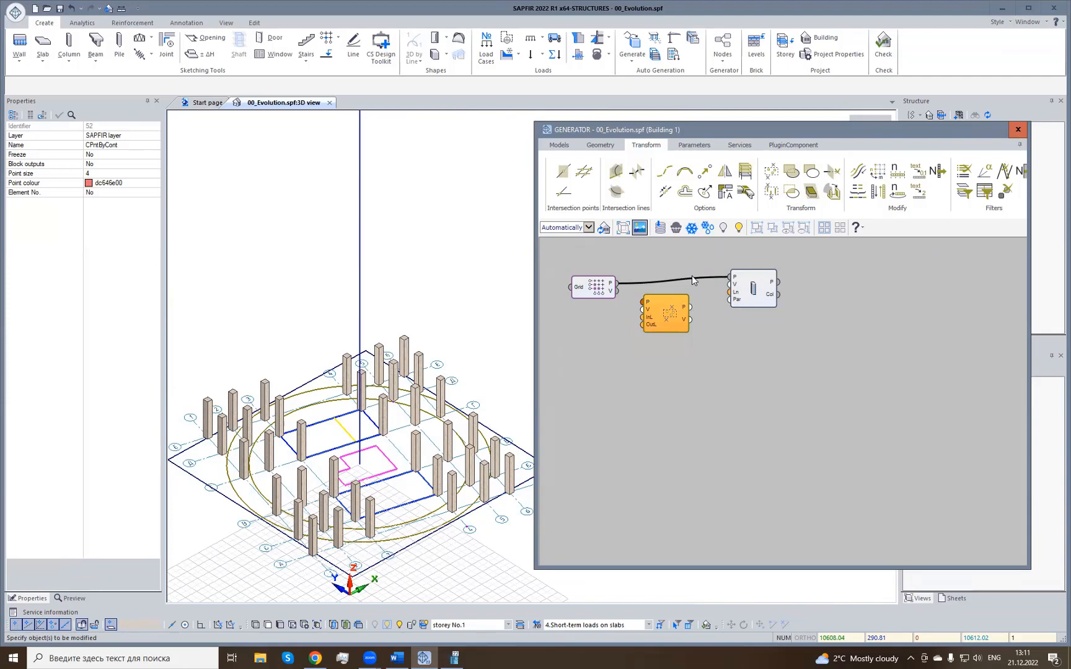
Replace the direct link between the GridPt and column nodes with point links that pass through the CPntByCont node.
key("Delete")
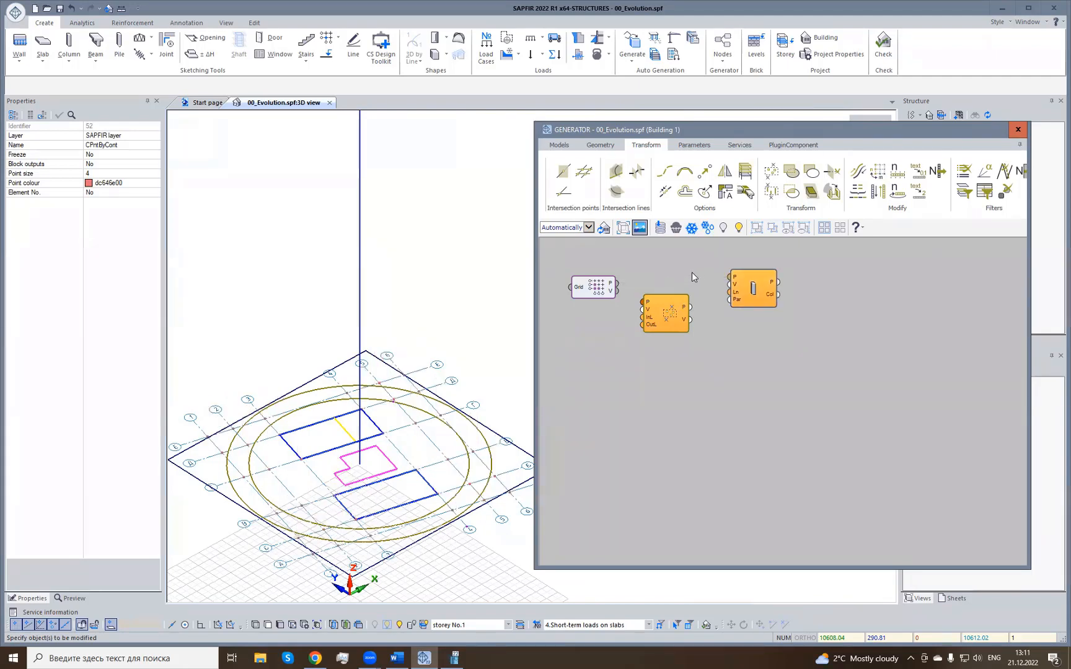
left_click_drag(681, 307, 730, 277)
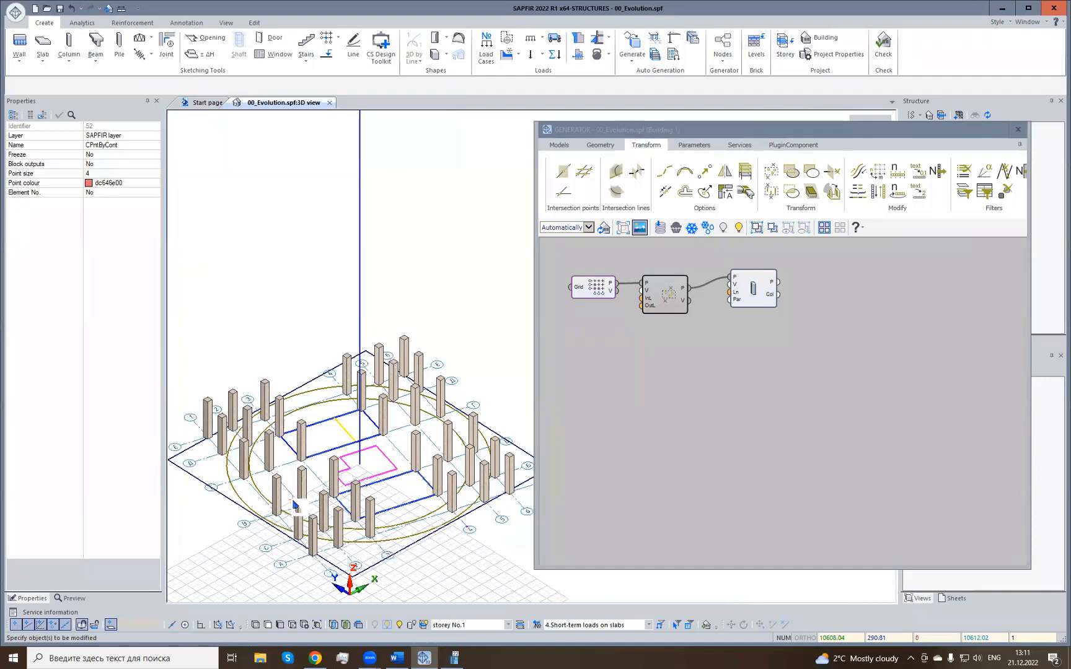
left_click(626, 333)
double_click(626, 333)
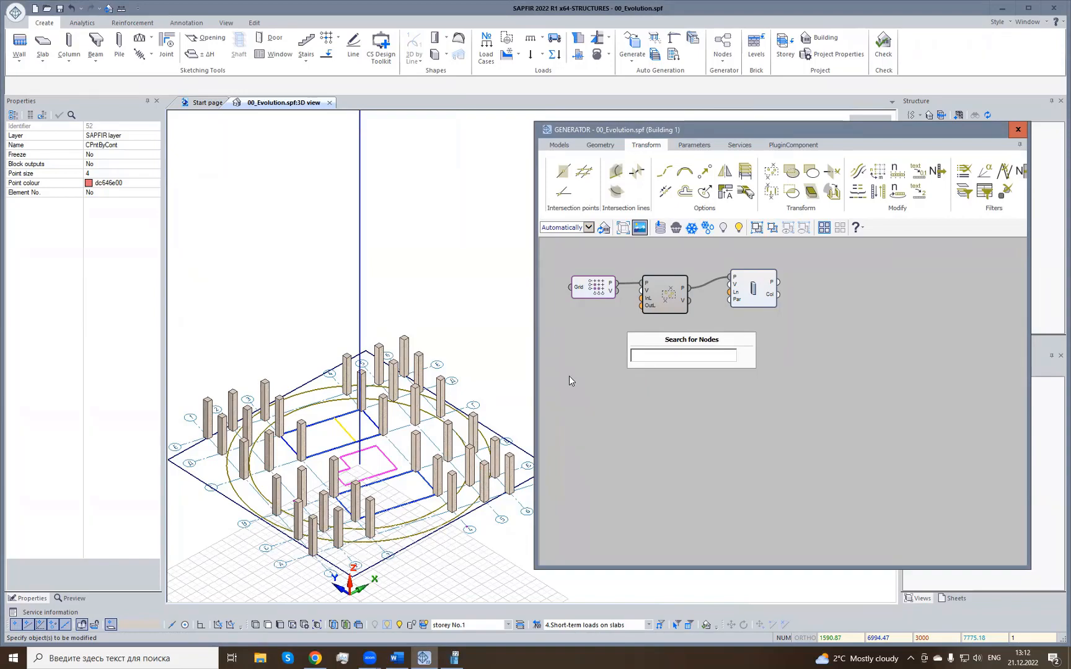
left_click(460, 508)
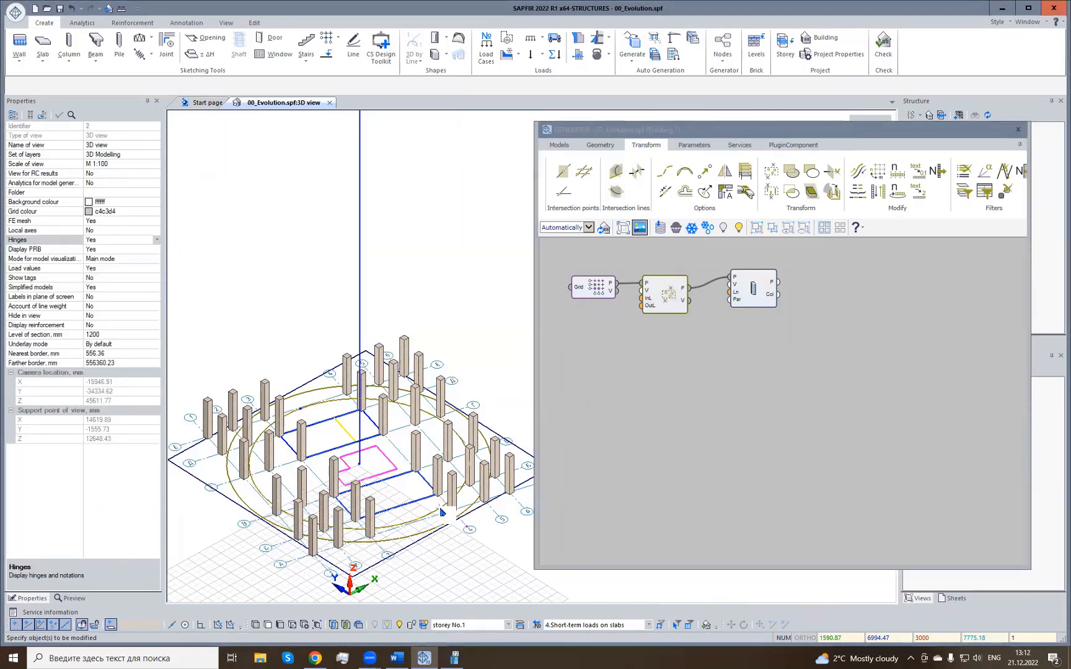
Assign the Inner contour line to the interior contour input (InL) of the CPntByCont node and deselect the line.
left_click(443, 507)
right_click_drag(397, 517, 396, 466)
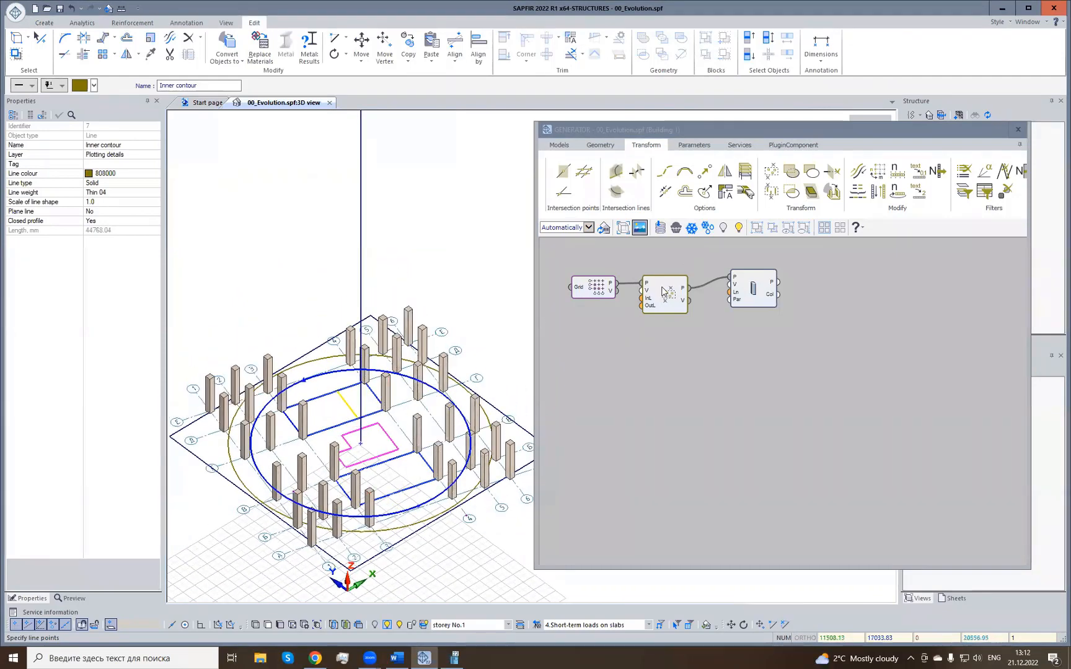
right_click(645, 302)
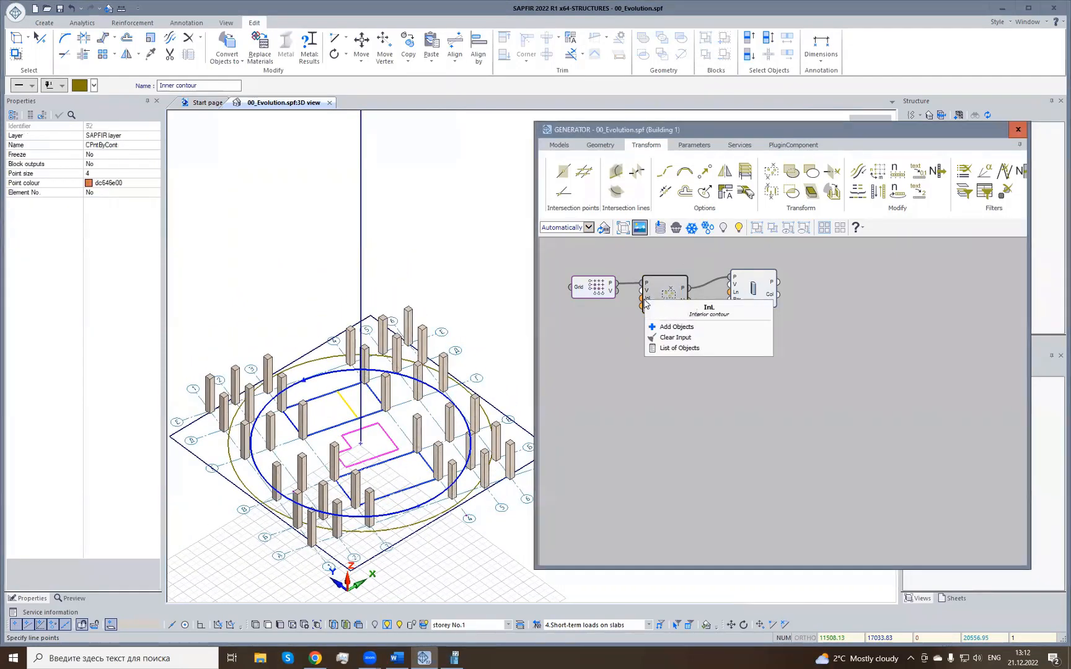
left_click(677, 328)
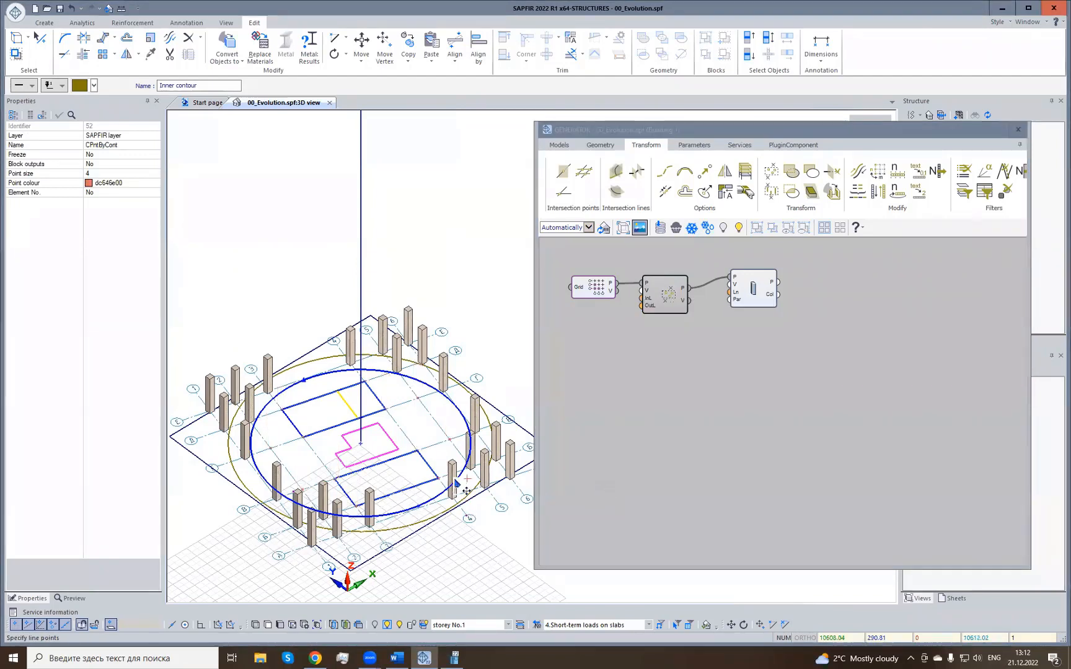
right_click_drag(444, 548, 473, 551)
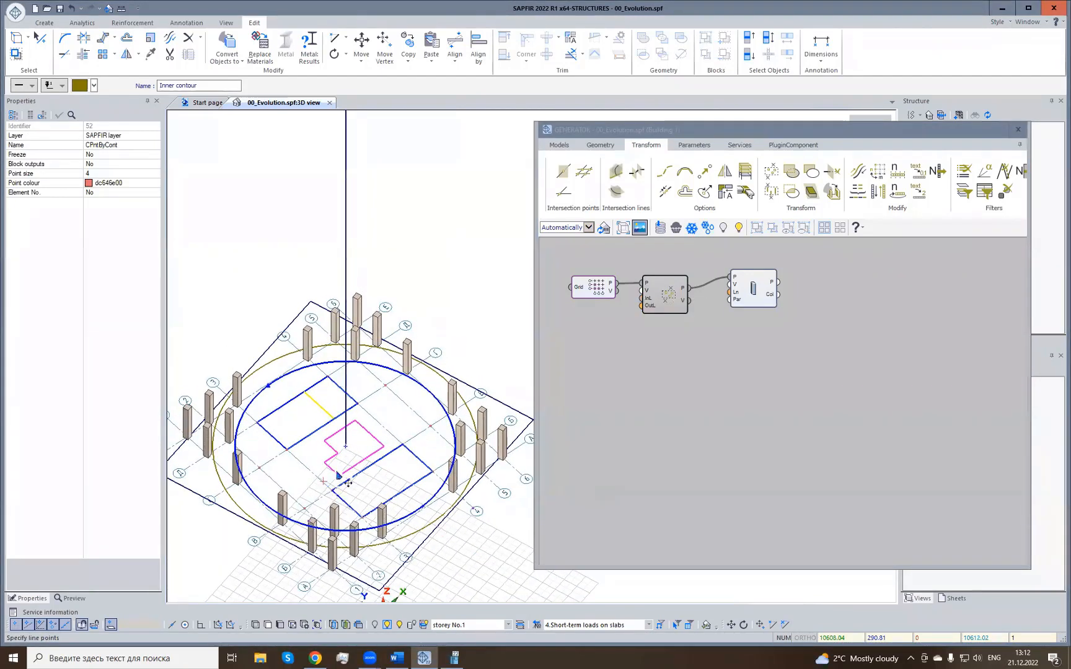
key("Escape")
key("Escape")
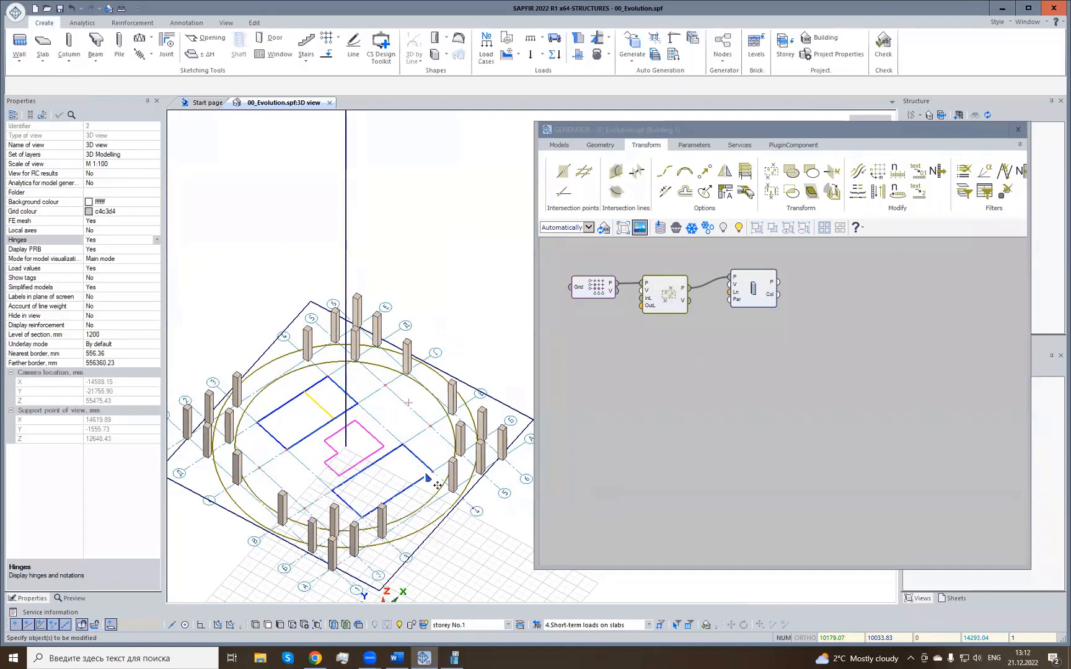
Assign the Outer contour line to the exterior contour input (OutL) of the CPntByCont node.
left_click(429, 541)
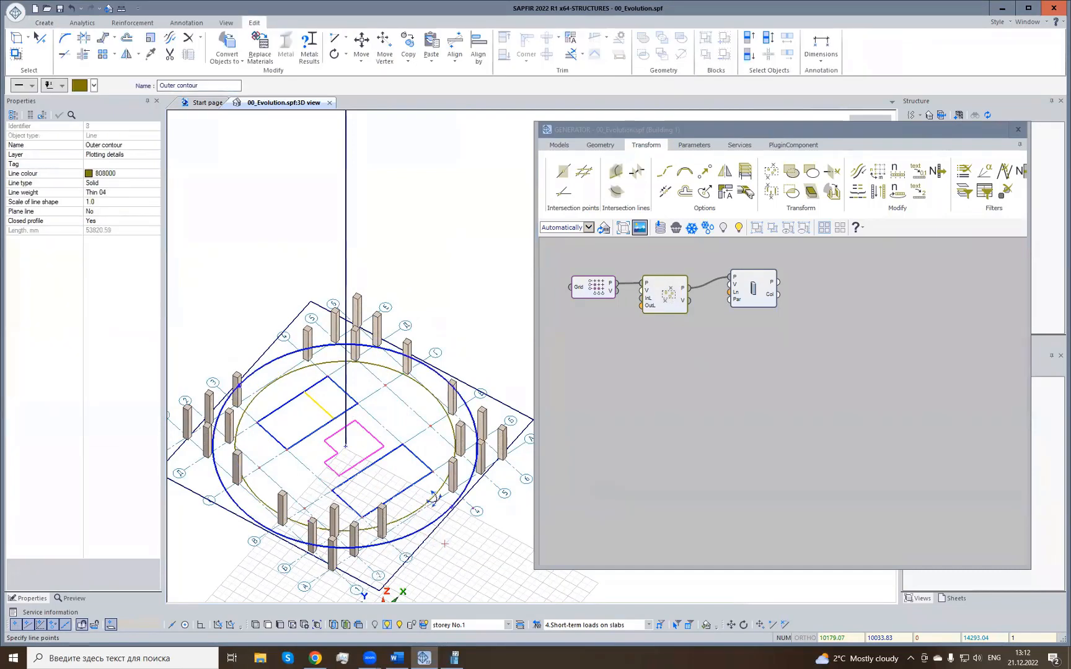
right_click_drag(434, 500, 403, 461)
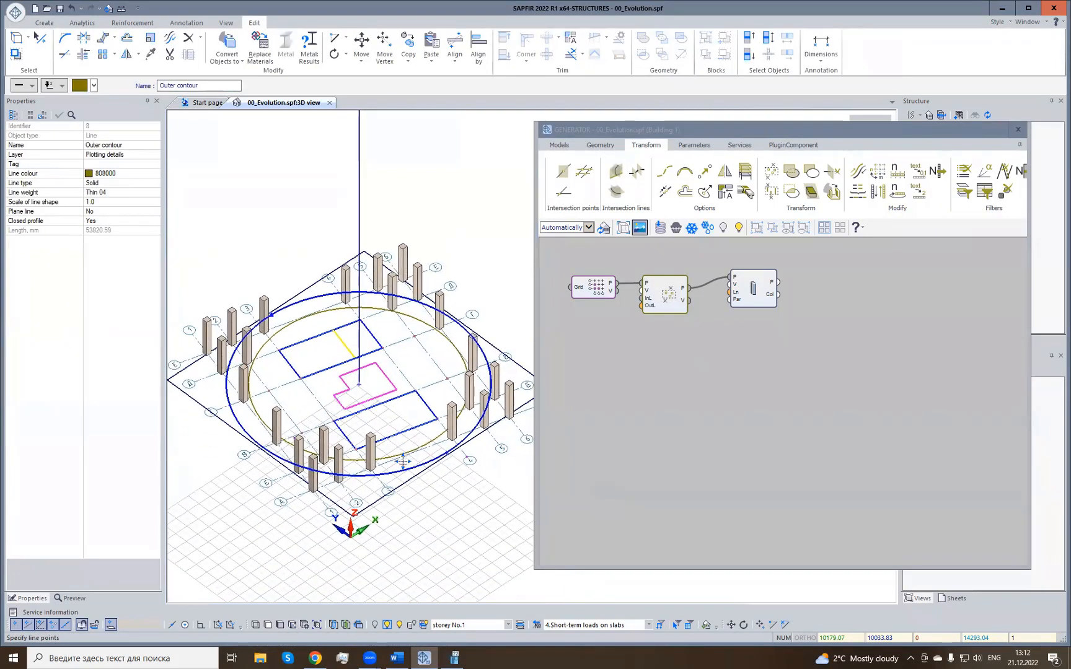
right_click(643, 306)
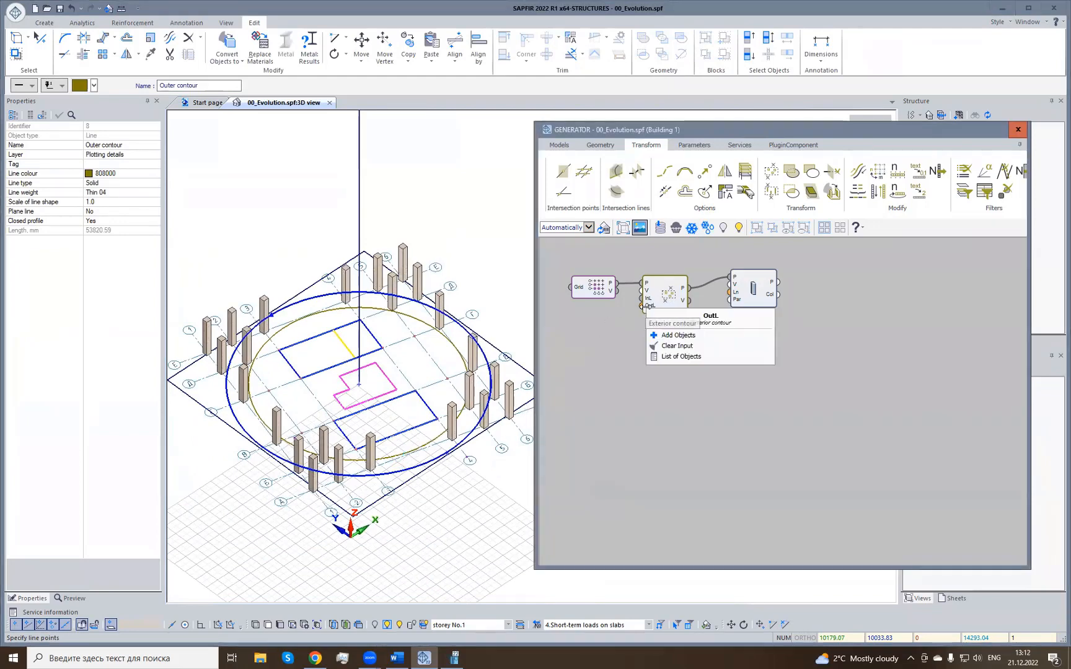
left_click(678, 335)
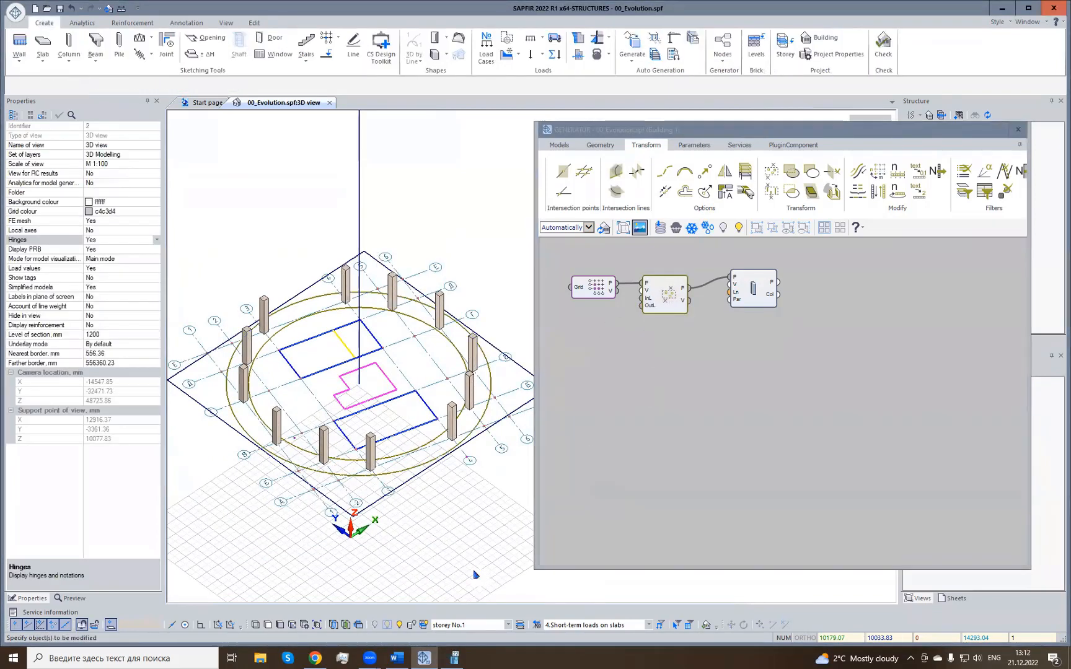
right_click_drag(462, 531, 464, 530)
Try a smaller Inner contour circle in the 3D view, restore its larger size by offsetting it 1581.14 mm outward, and deselect it.
left_click(432, 428)
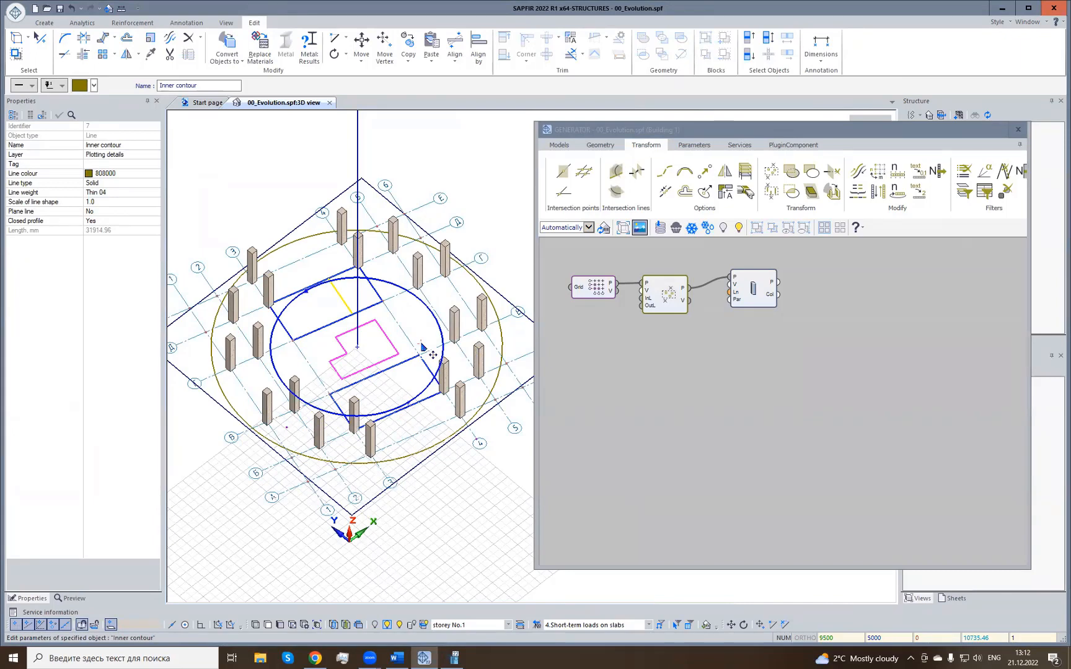
left_click_drag(423, 348, 425, 429)
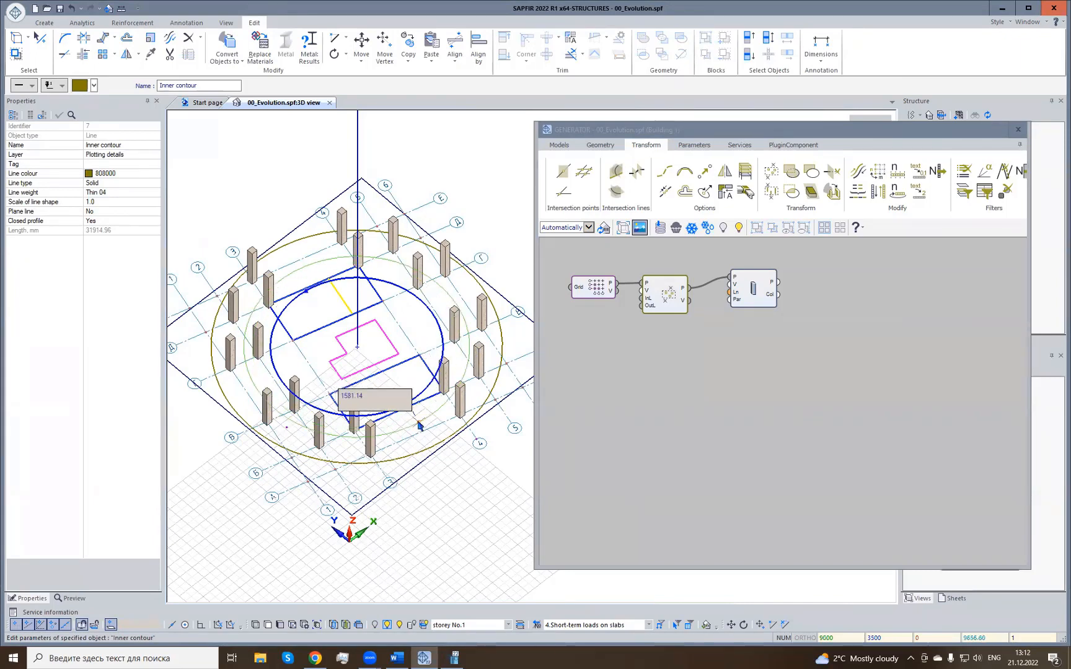
left_click(458, 526)
right_click_drag(430, 520, 426, 513)
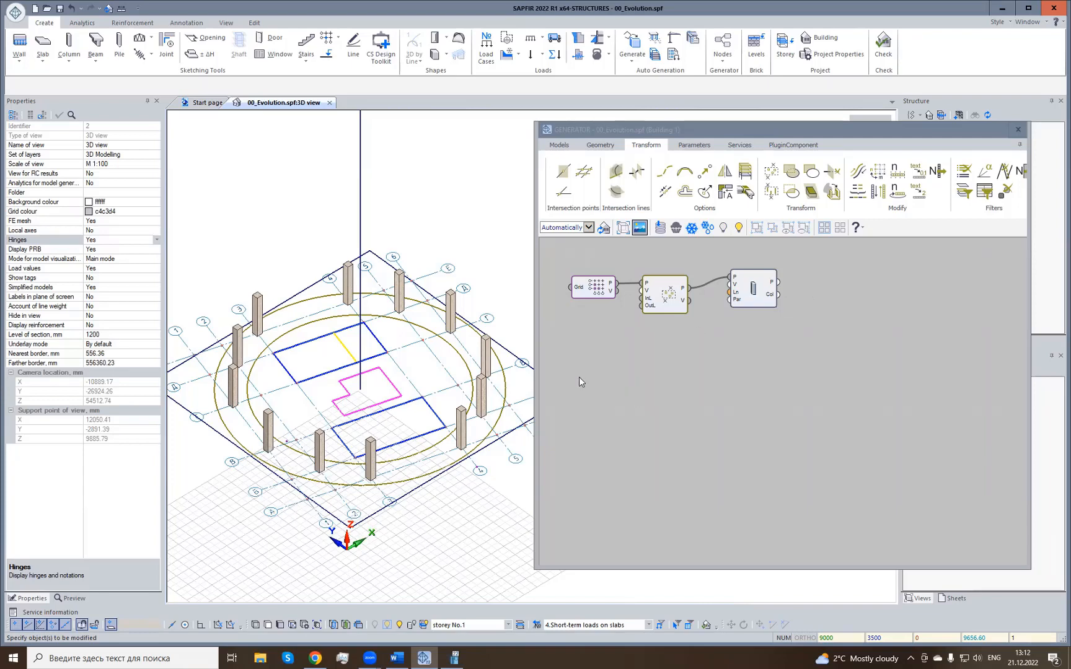
left_click(401, 294)
Set Generate PRB to Yes in the column node's template model properties and apply the change.
left_click(774, 371)
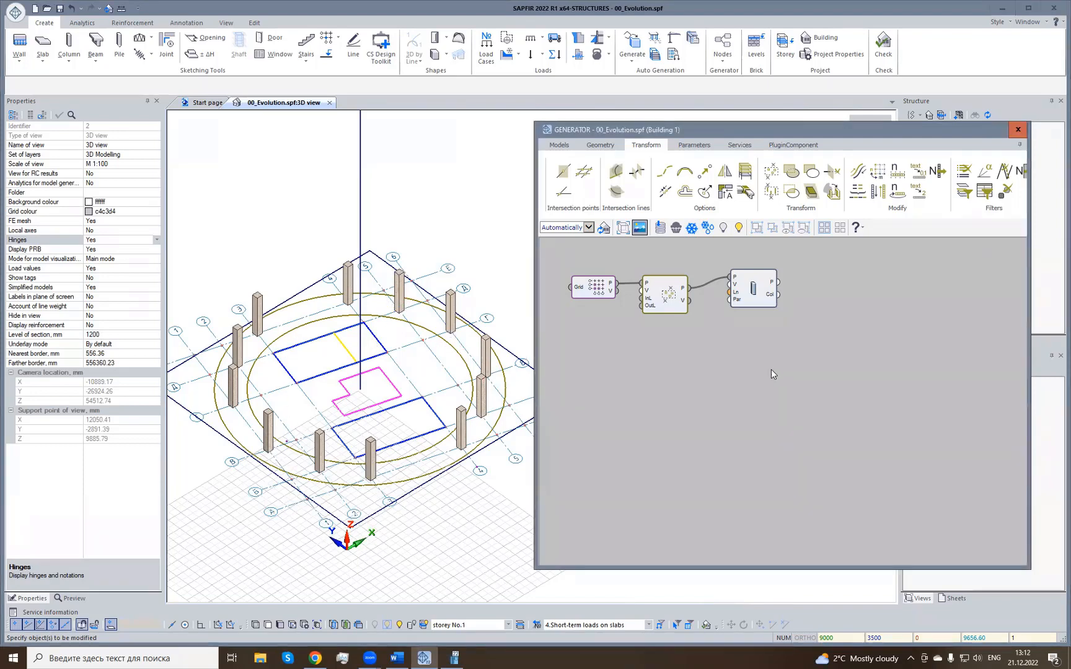
left_click(755, 294)
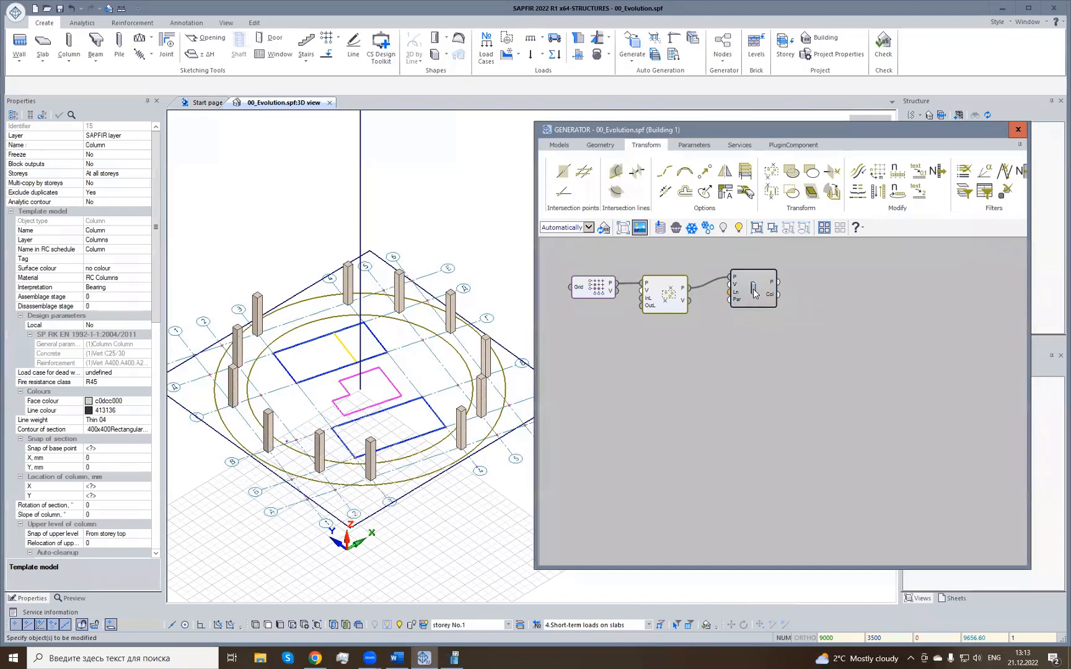
left_click(33, 430)
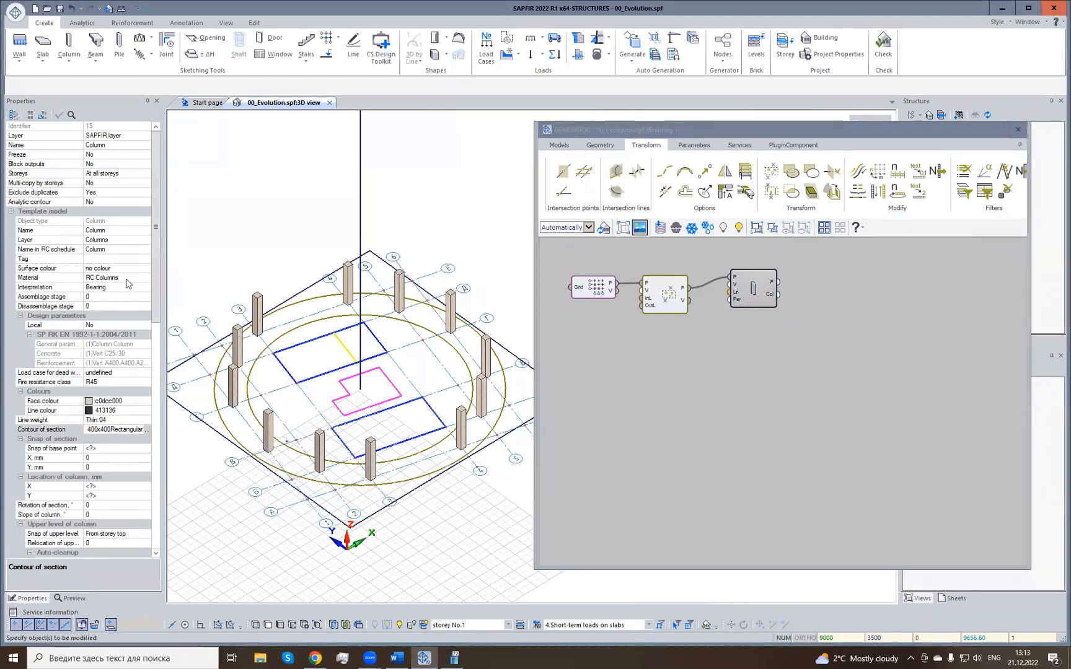
left_click(127, 279)
left_click_drag(123, 279, 85, 281)
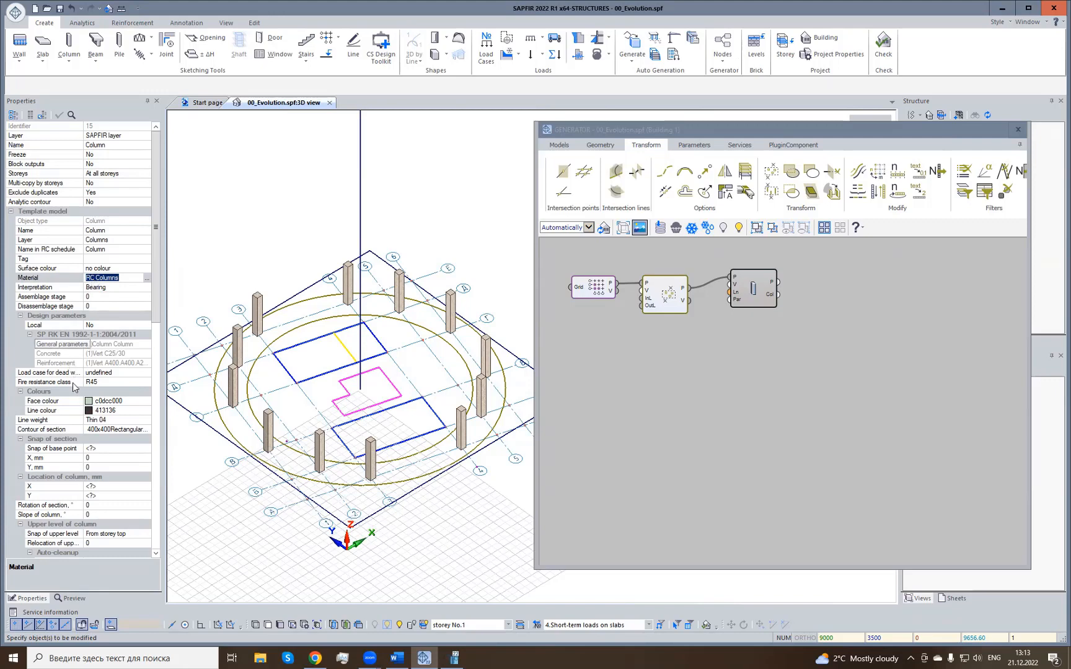
left_click(72, 429)
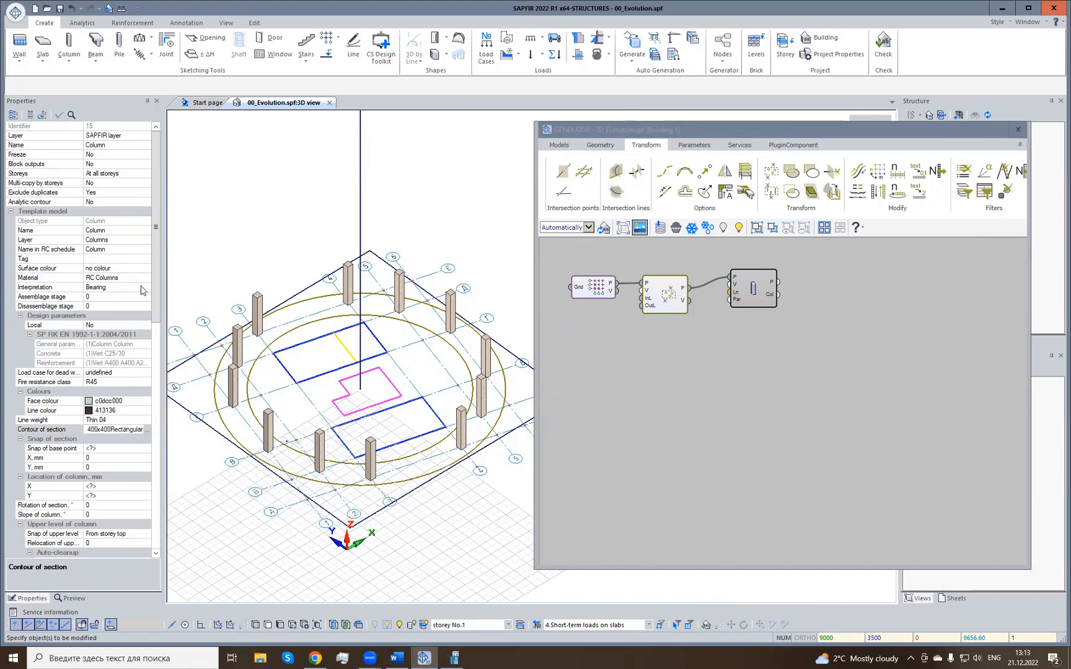
left_click_drag(155, 271, 156, 473)
left_click(46, 444)
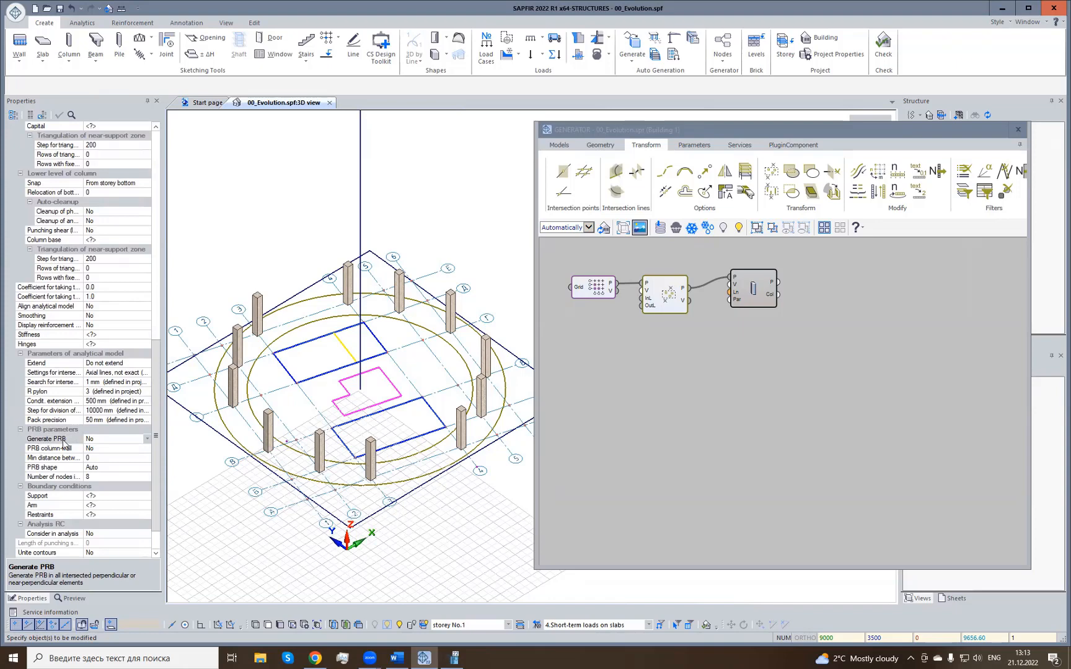
left_click(147, 439)
left_click(105, 458)
left_click(58, 115)
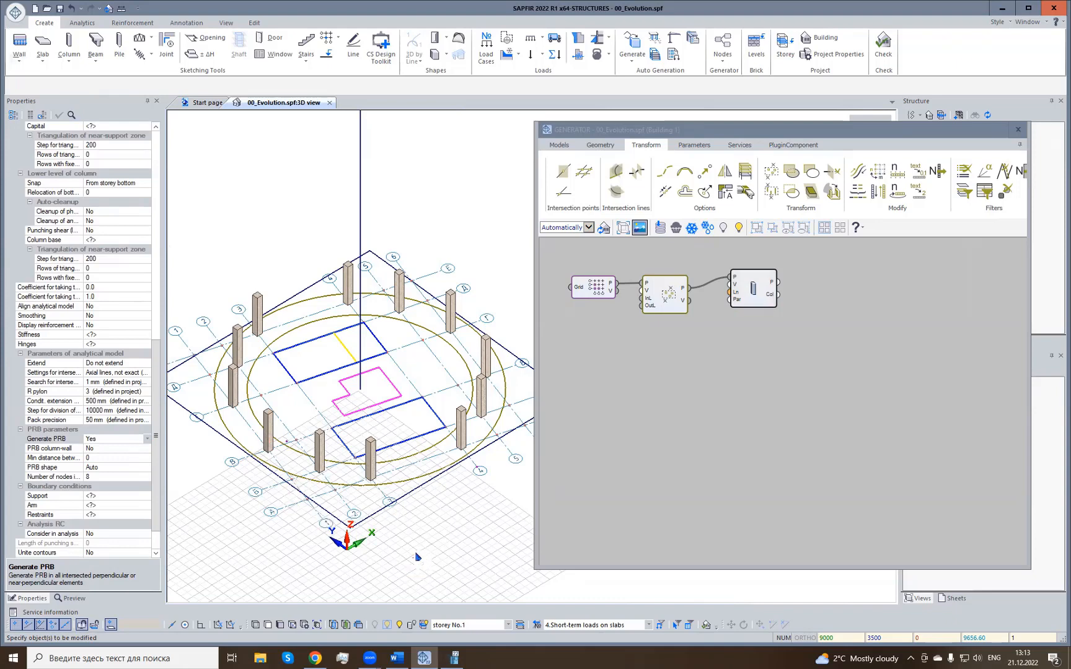
Switch to the structural-analytical model, examine the PRB parameters of a generated column, and return to the physical model view.
mouse_move(416, 553)
right_mouse_down()
mouse_move(415, 543)
mouse_move(408, 570)
right_mouse_up()
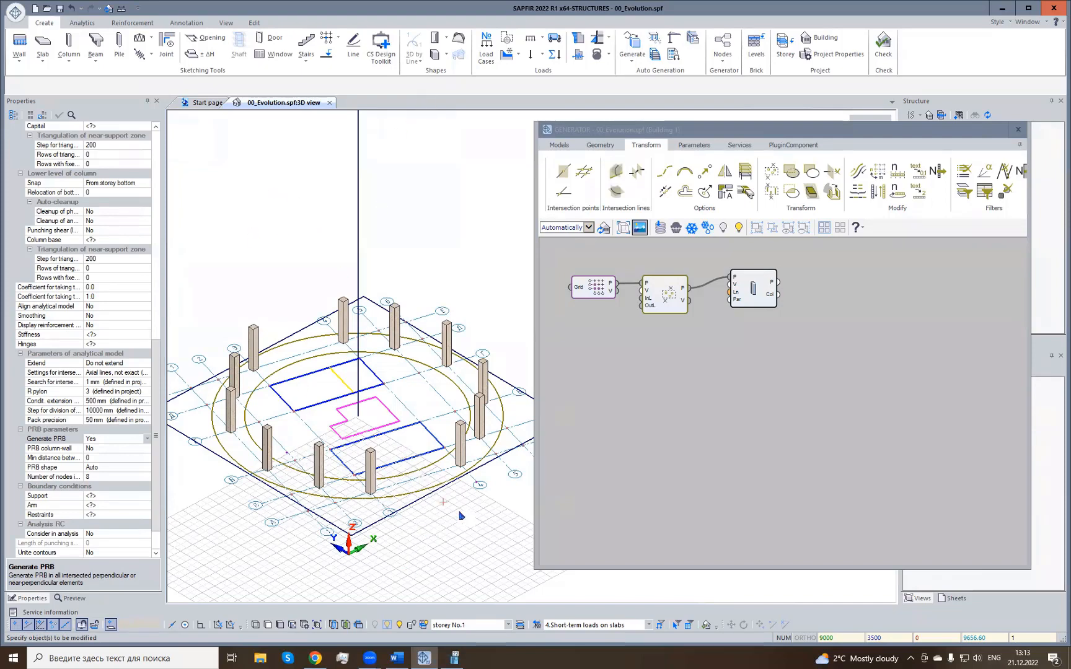
right_click_drag(440, 529, 429, 550)
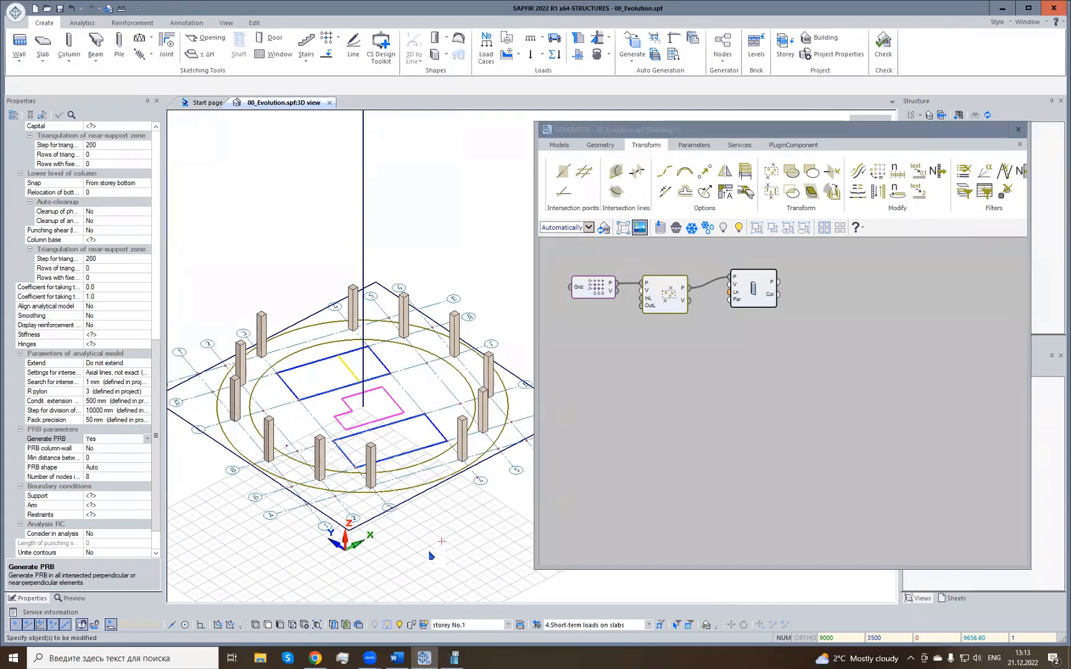
left_click(333, 625)
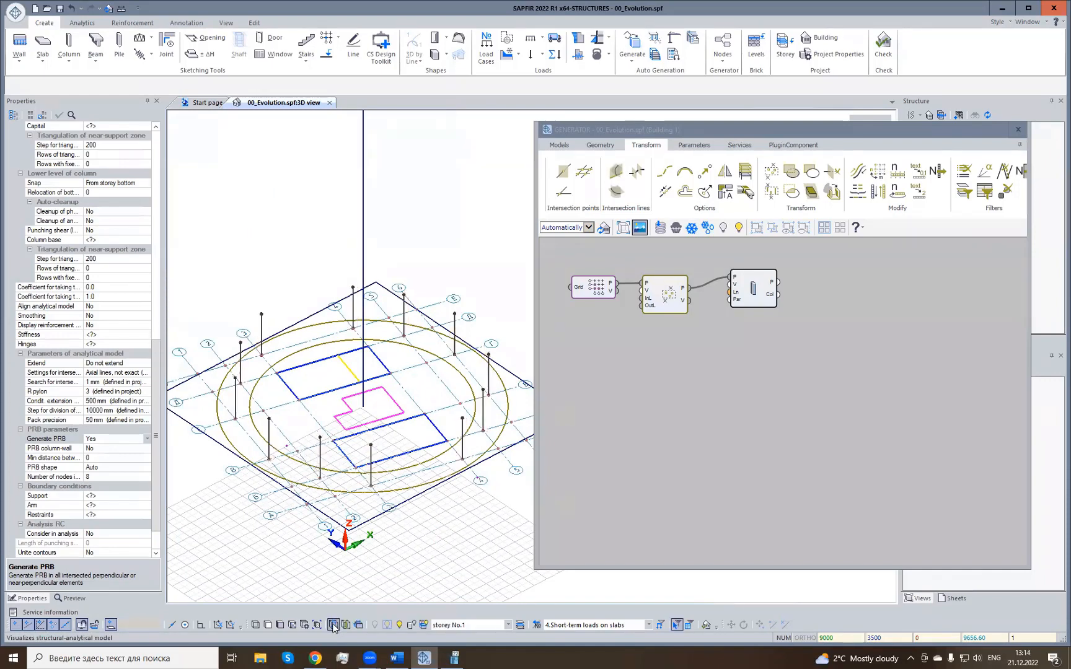
mouse_move(414, 543)
right_mouse_down()
mouse_move(438, 505)
mouse_move(418, 543)
right_mouse_up()
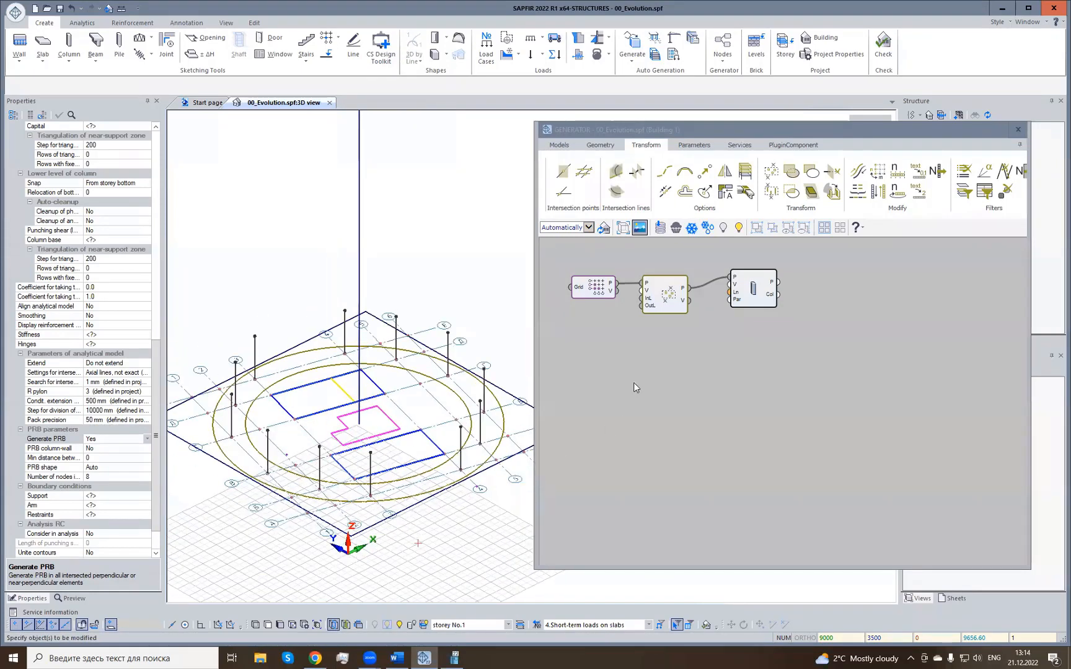
left_click(759, 288)
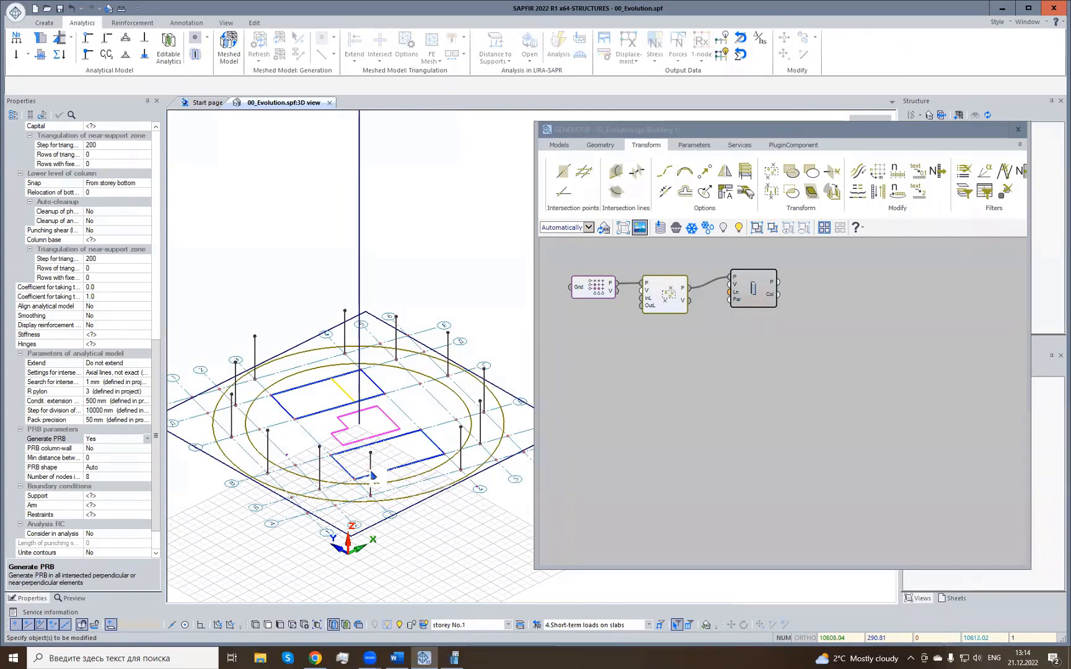
scroll(328, 468, "up", 3)
left_click(289, 465)
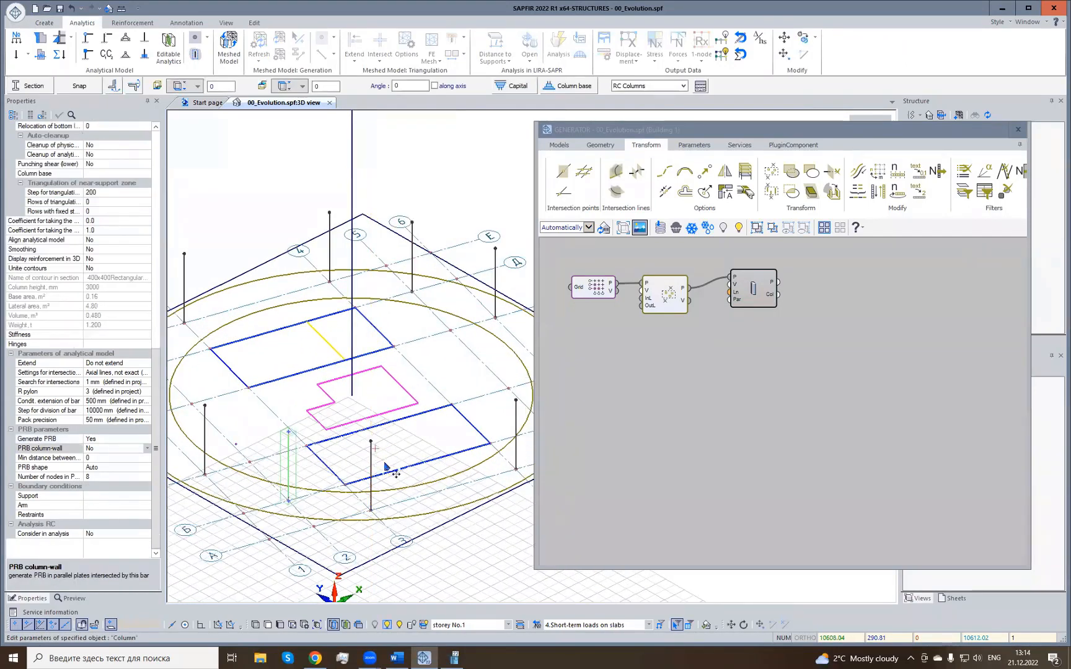
left_click(440, 558)
scroll(446, 513, "down", 2)
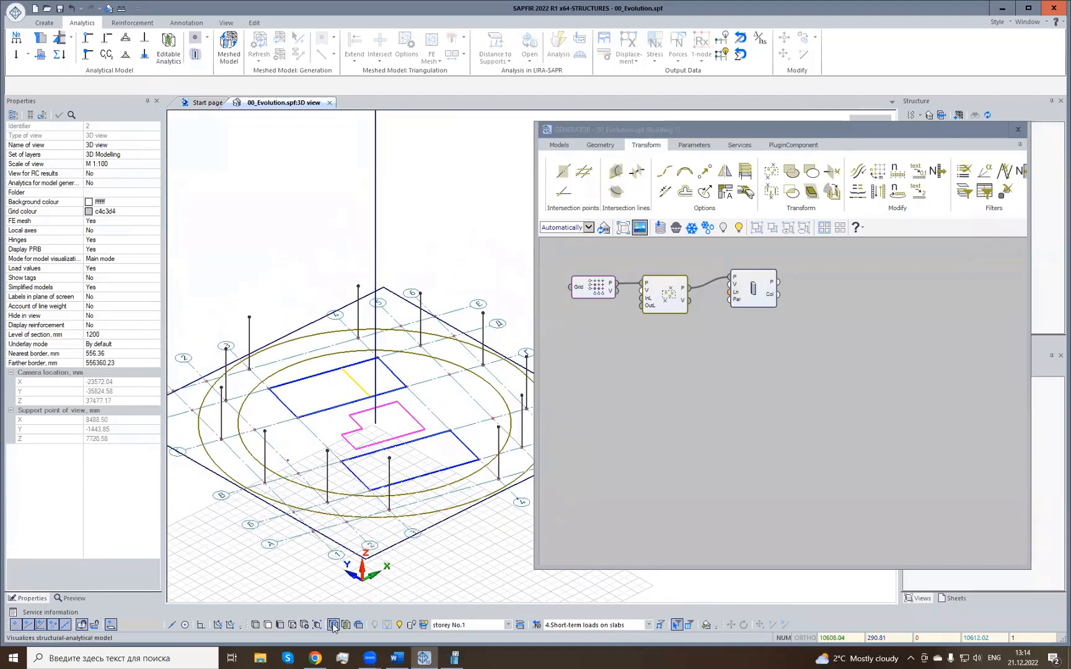
middle_click_drag(509, 392, 477, 408)
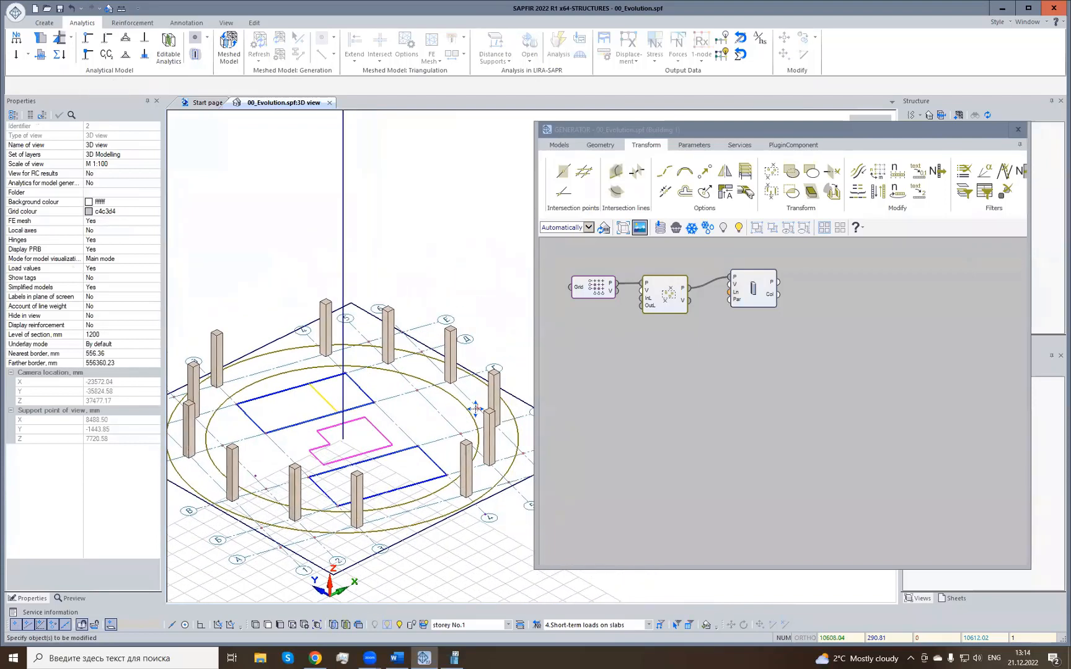
Add a line input node (Ln) and a Wall node below the column node chain and arrange them.
left_click(650, 375)
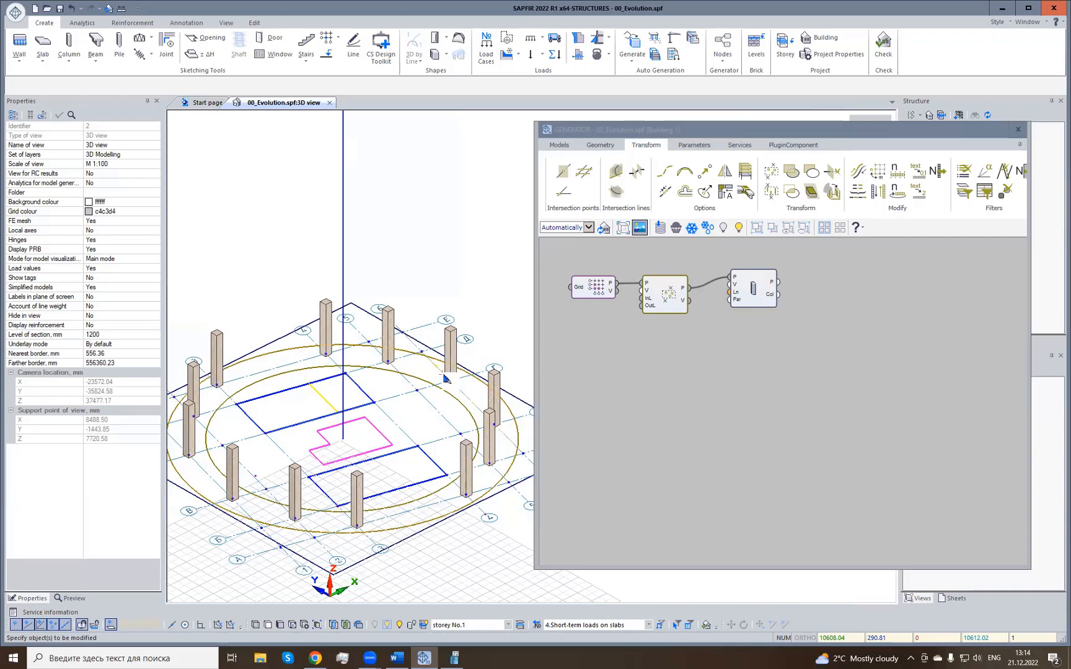
left_click(552, 147)
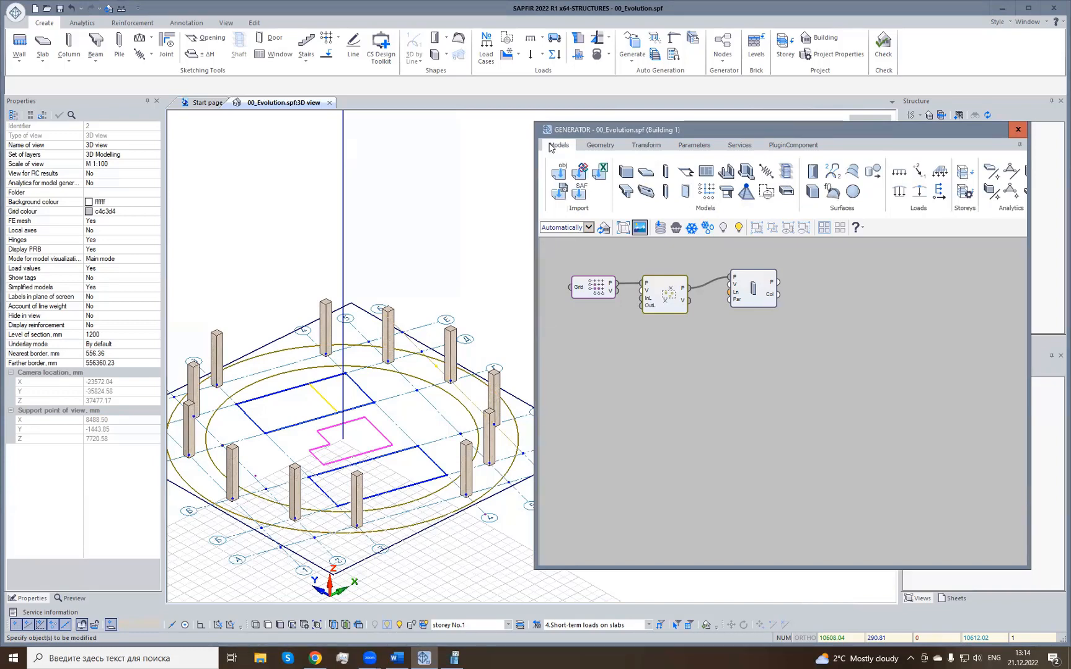
left_click(352, 334)
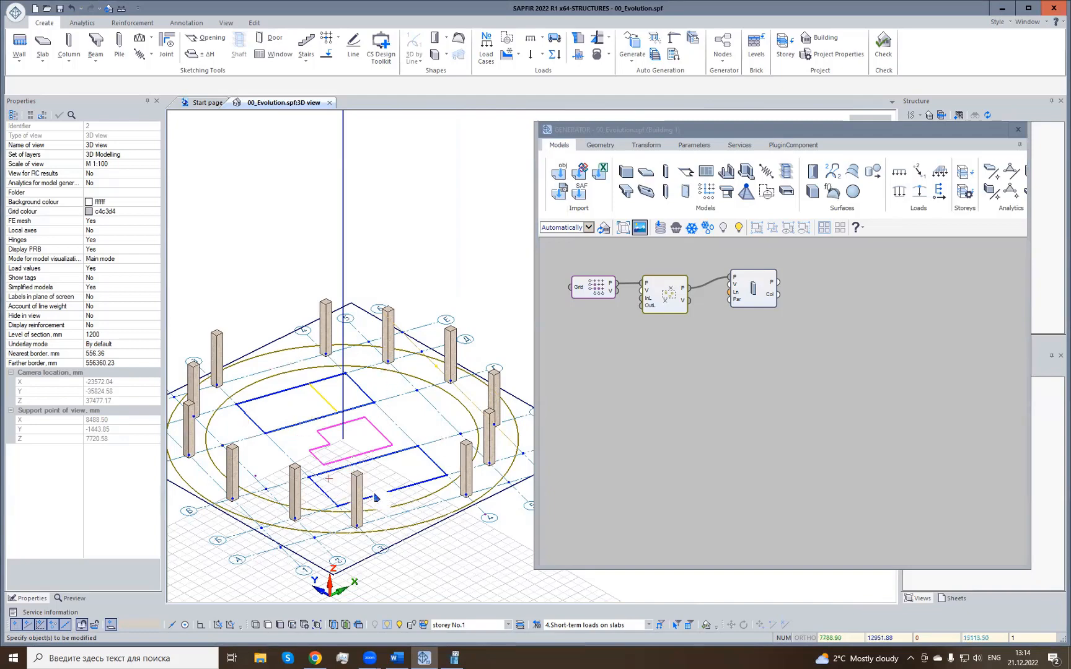
left_click(601, 146)
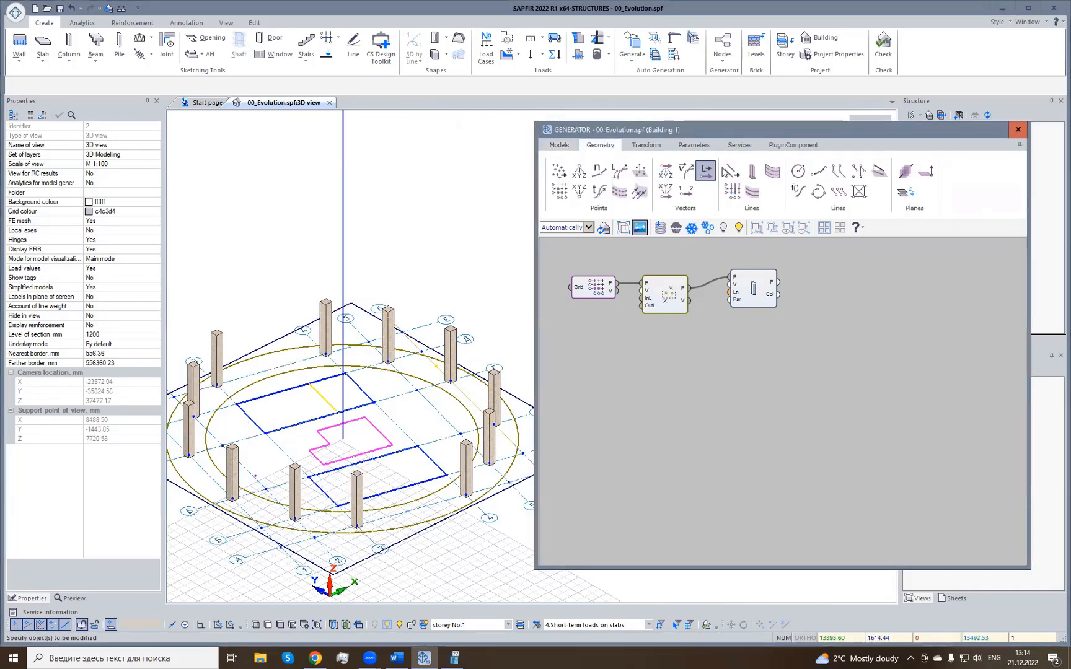
left_click(568, 363)
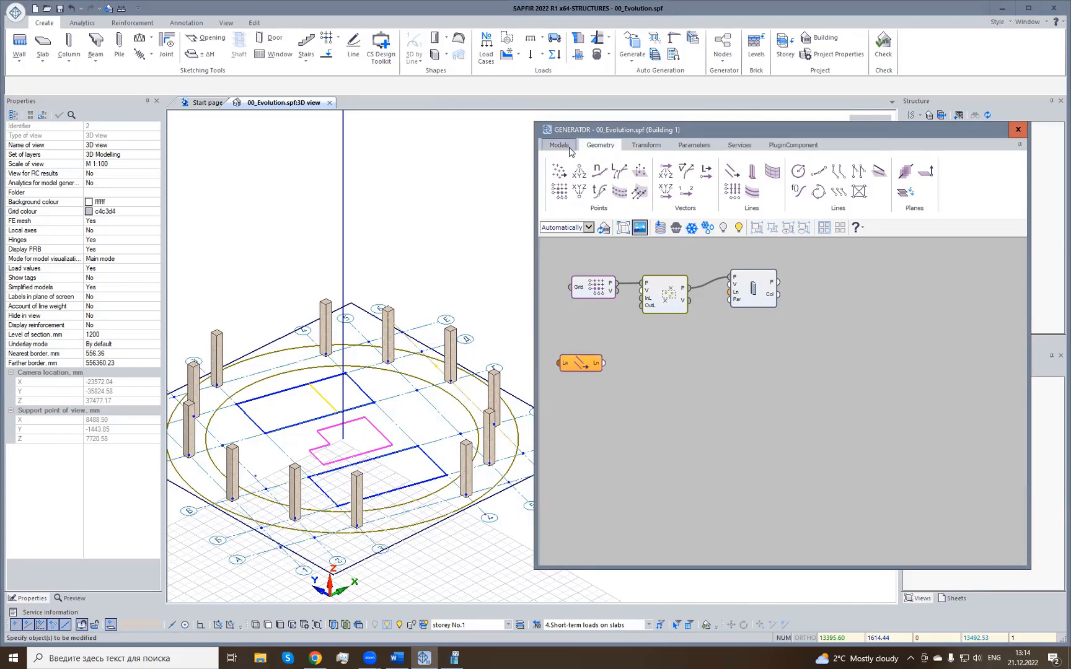
left_click(561, 146)
left_click(627, 175)
left_click(666, 351)
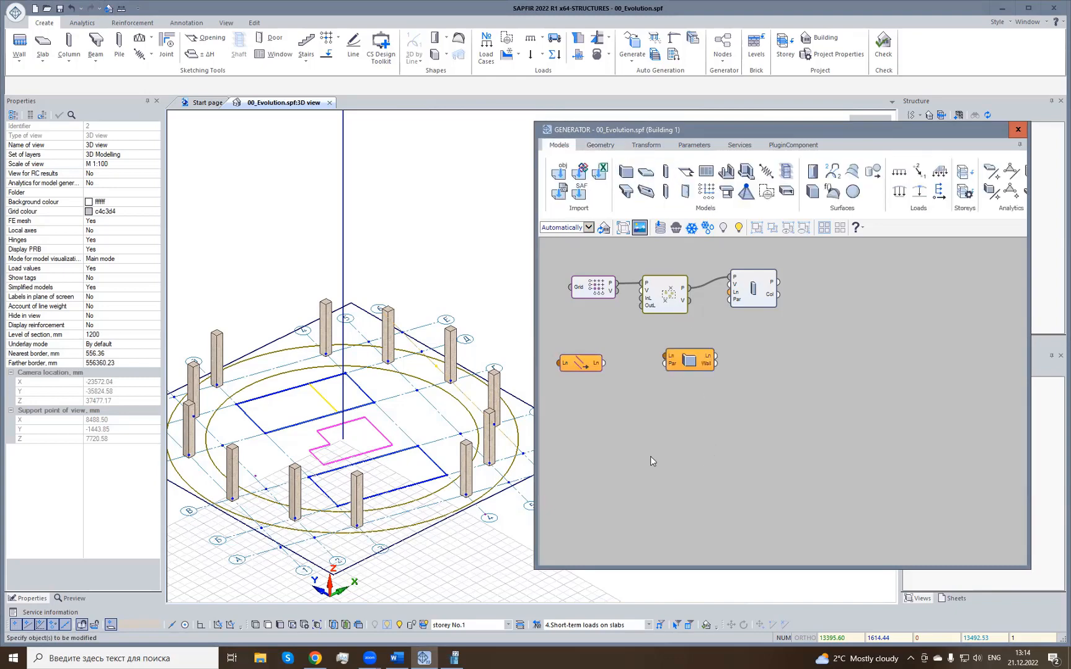
left_click_drag(581, 360, 587, 354)
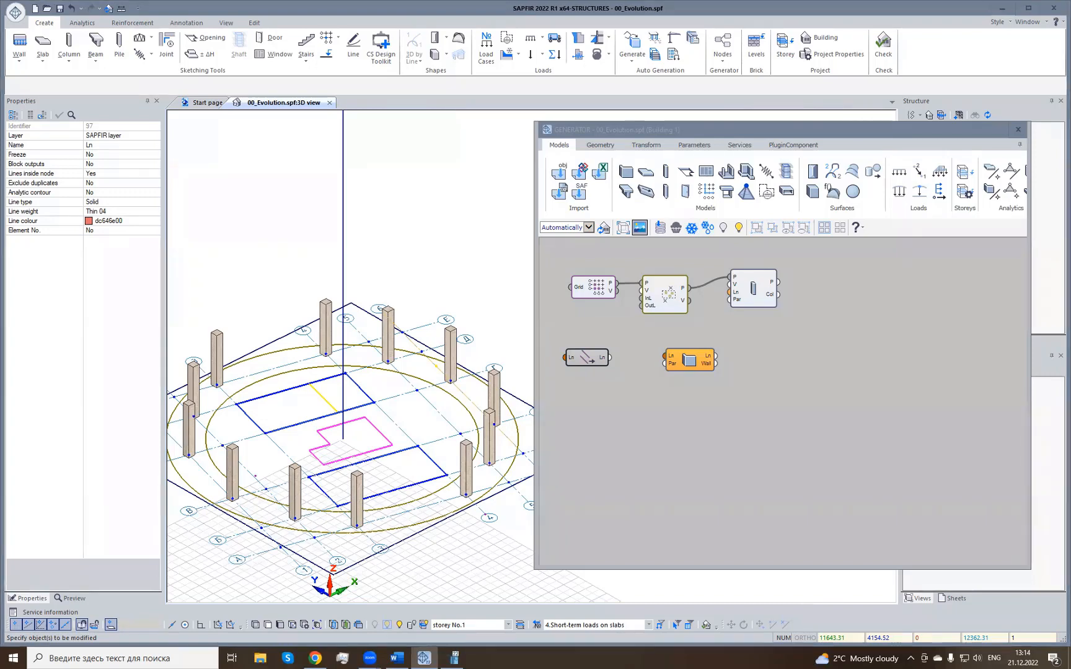
left_click(772, 445)
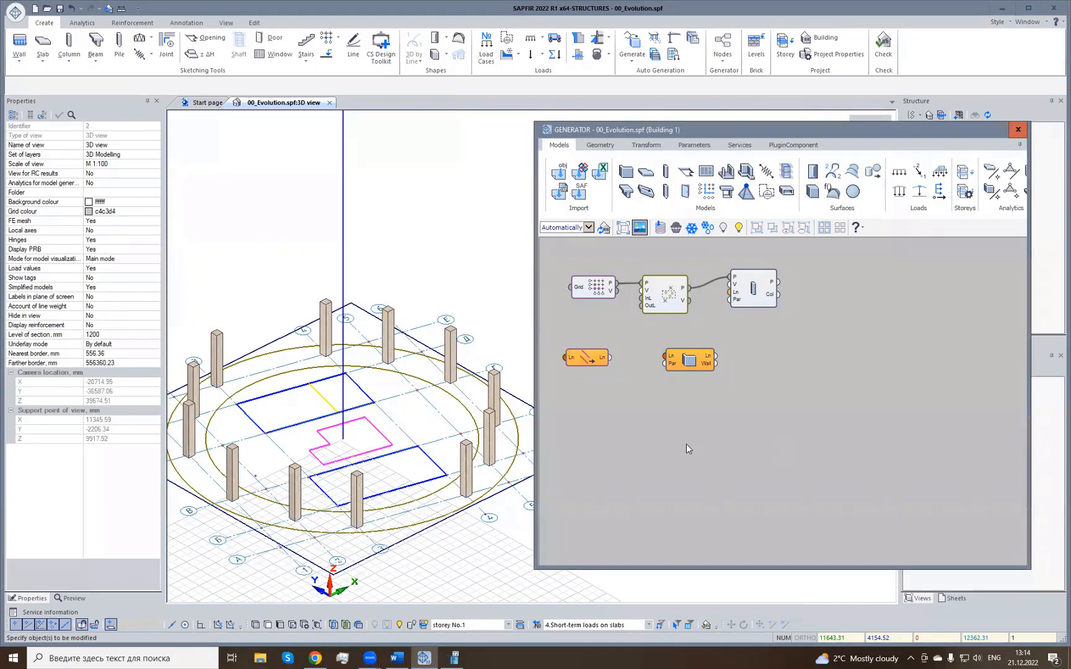
Restrict the object selection filter to Line only and select the closed Walls contour that encloses the yellow line.
left_click(320, 421)
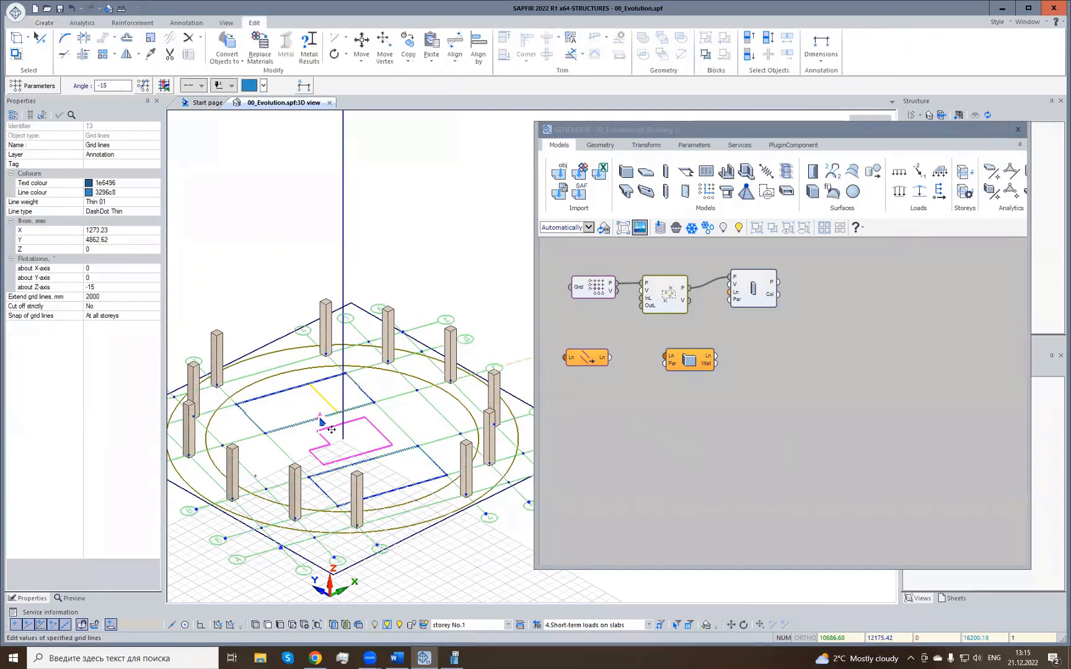
key("Escape")
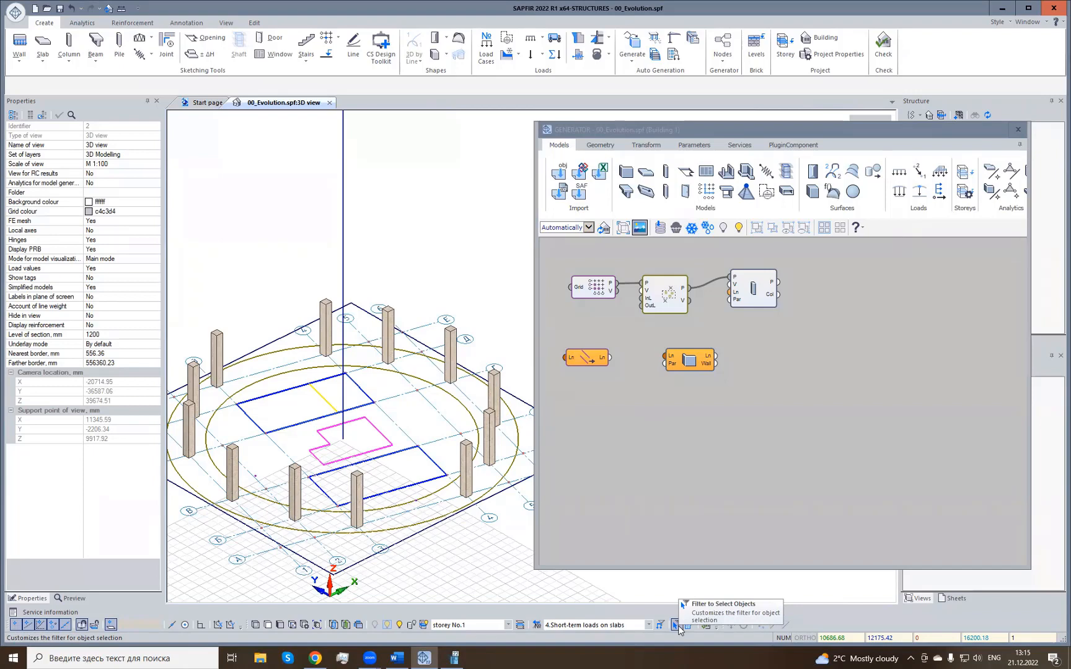
left_click(677, 625)
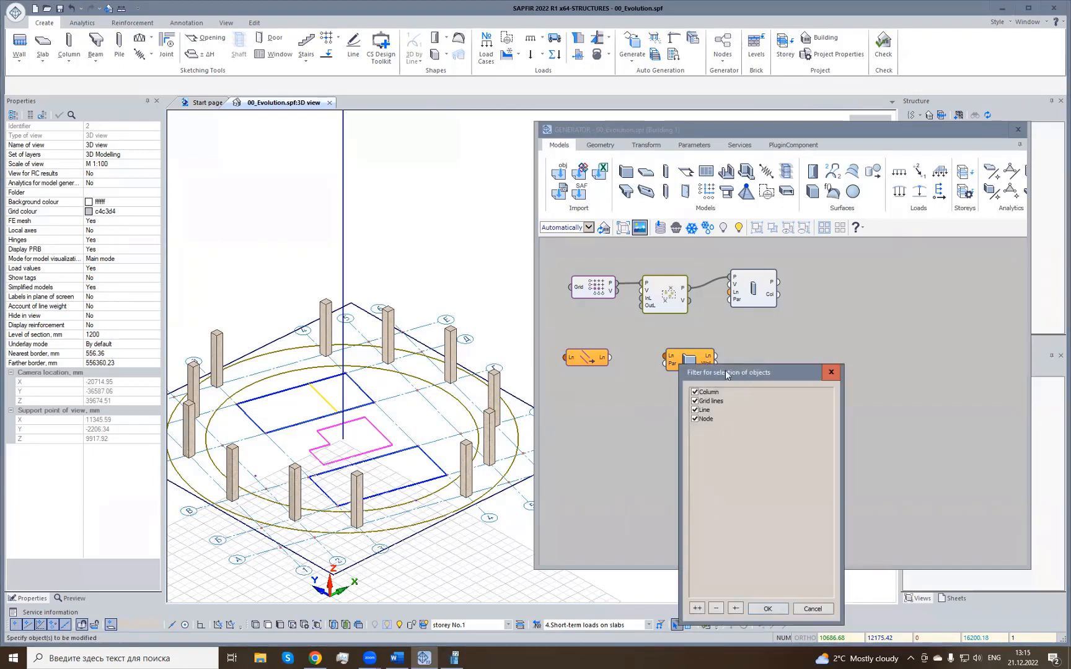
left_click_drag(727, 375, 647, 341)
left_click(636, 575)
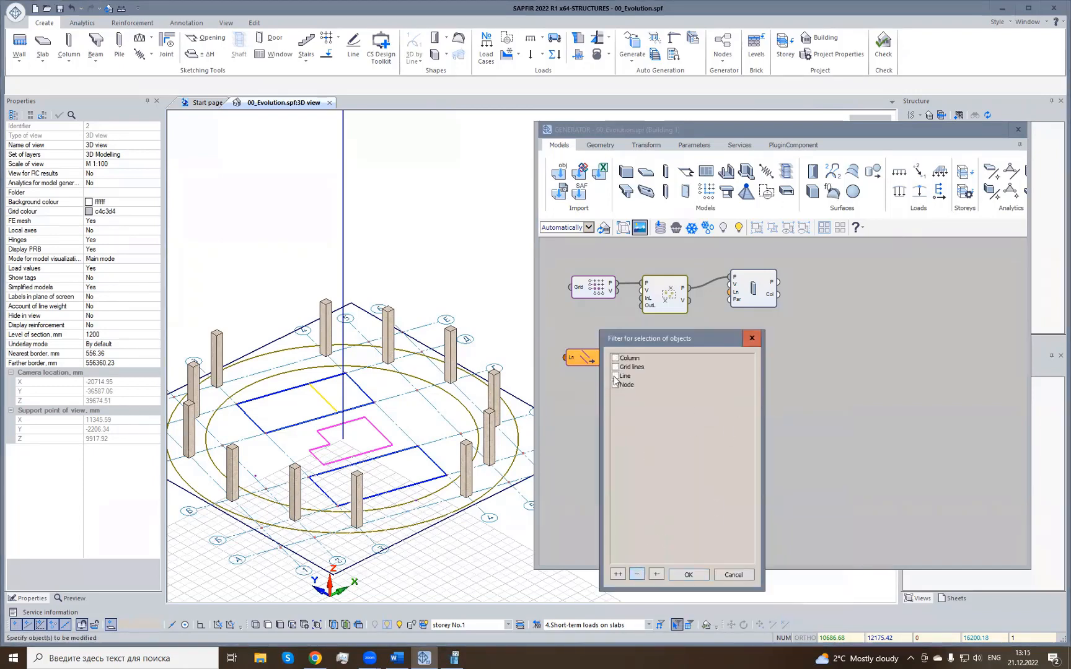
left_click(688, 574)
left_click(316, 419)
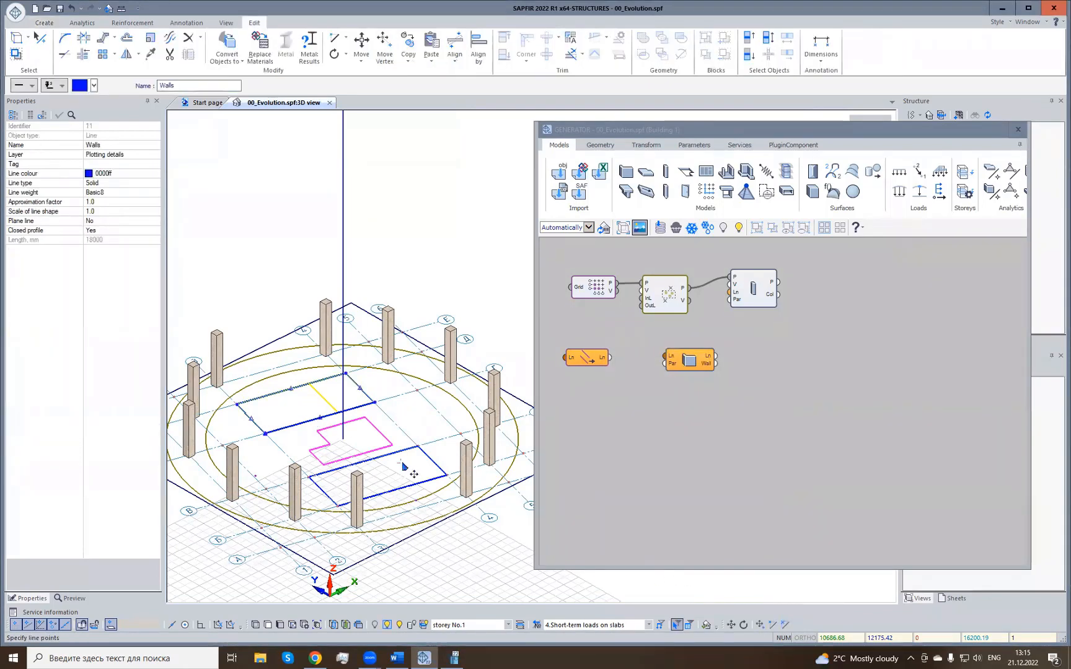
Add both closed Walls contours to the line node's input and link its Ln output to the Wall node's Ln input.
left_click(409, 454, "shift")
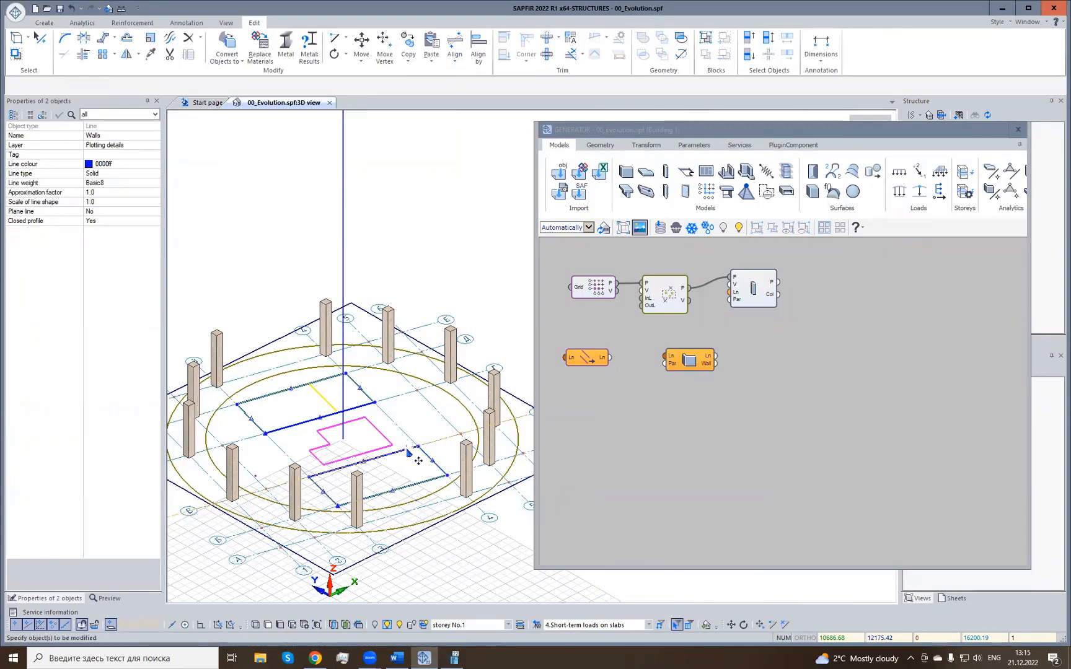
right_click(569, 359)
left_click(601, 387)
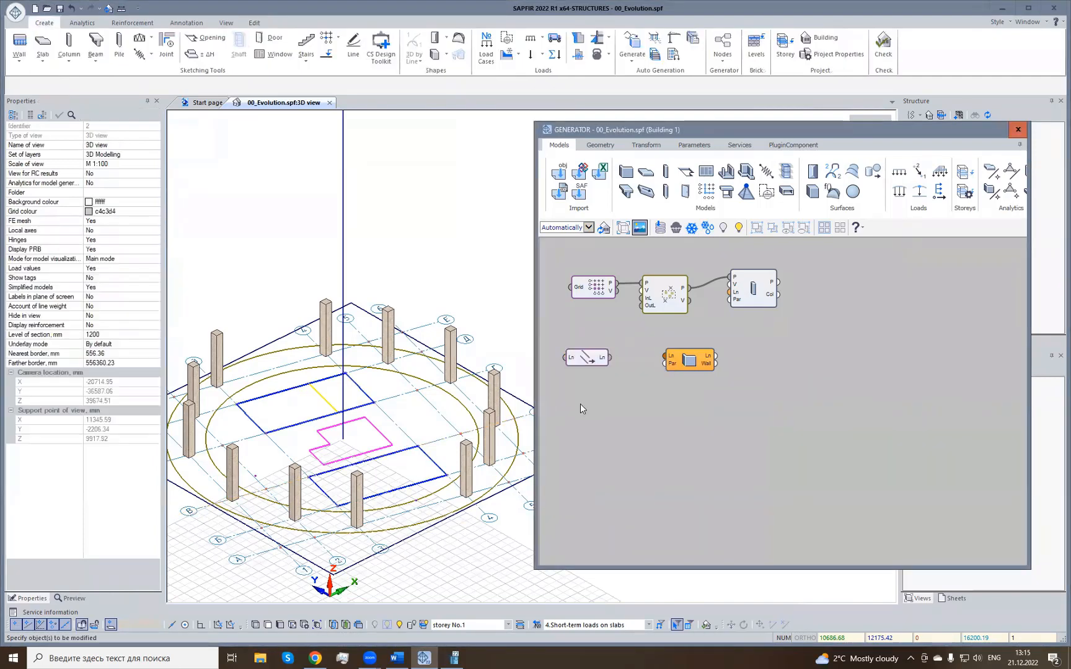
left_click(591, 365)
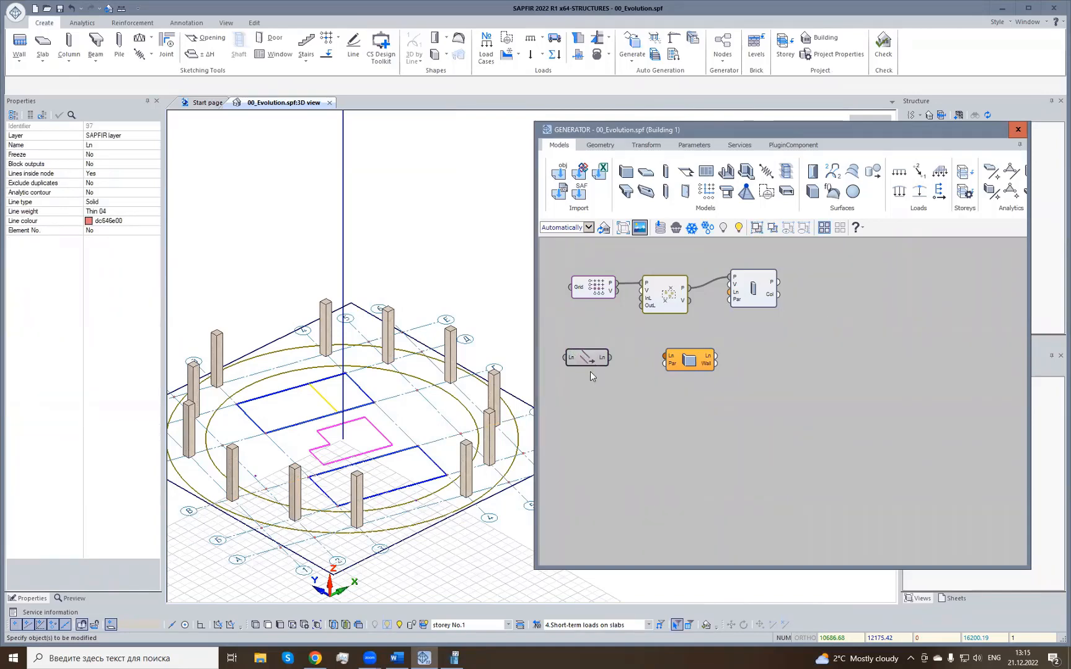
left_click(599, 396)
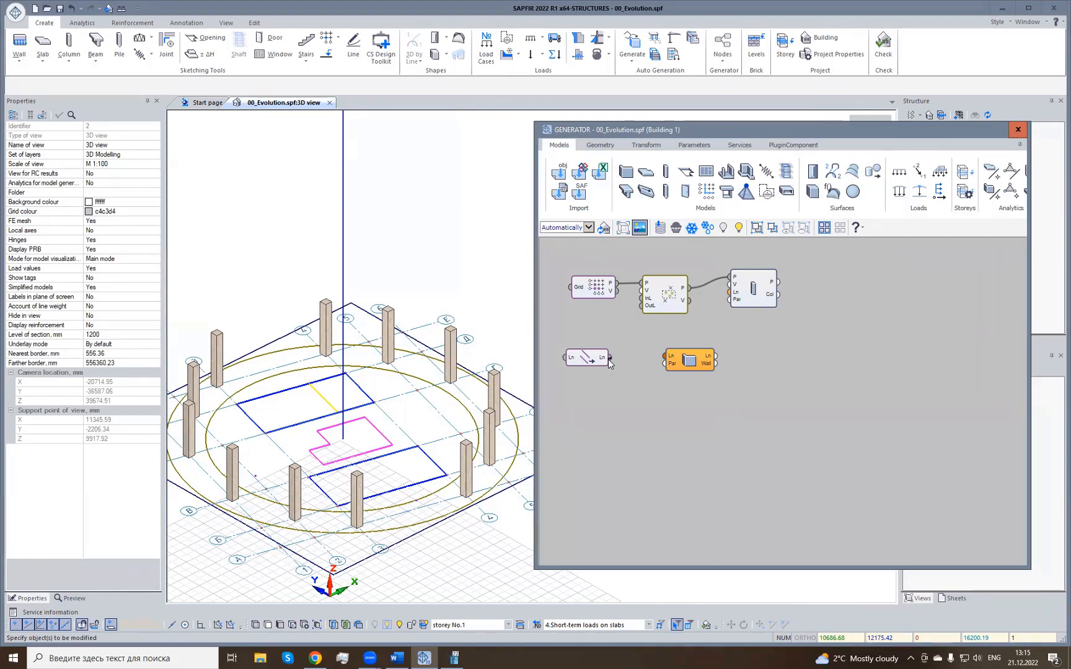
left_click_drag(610, 358, 665, 361)
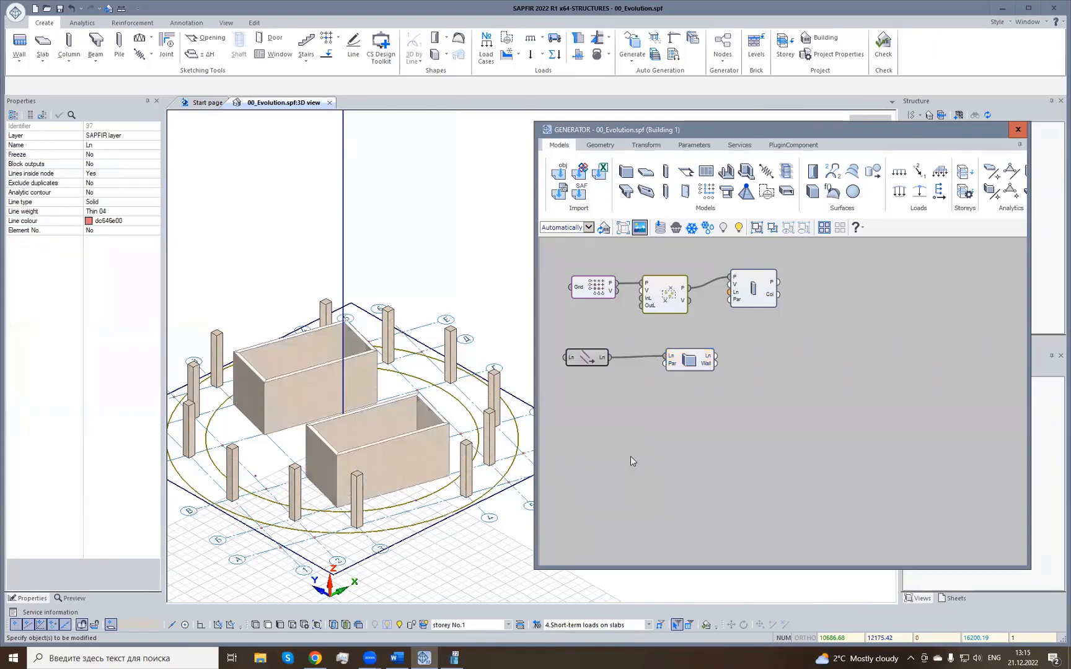
left_click(645, 417)
Add the yellow Wall line inside the first Walls contour to the Wall node's Ln input as a partition.
right_click_drag(402, 390, 318, 372)
left_click(273, 310)
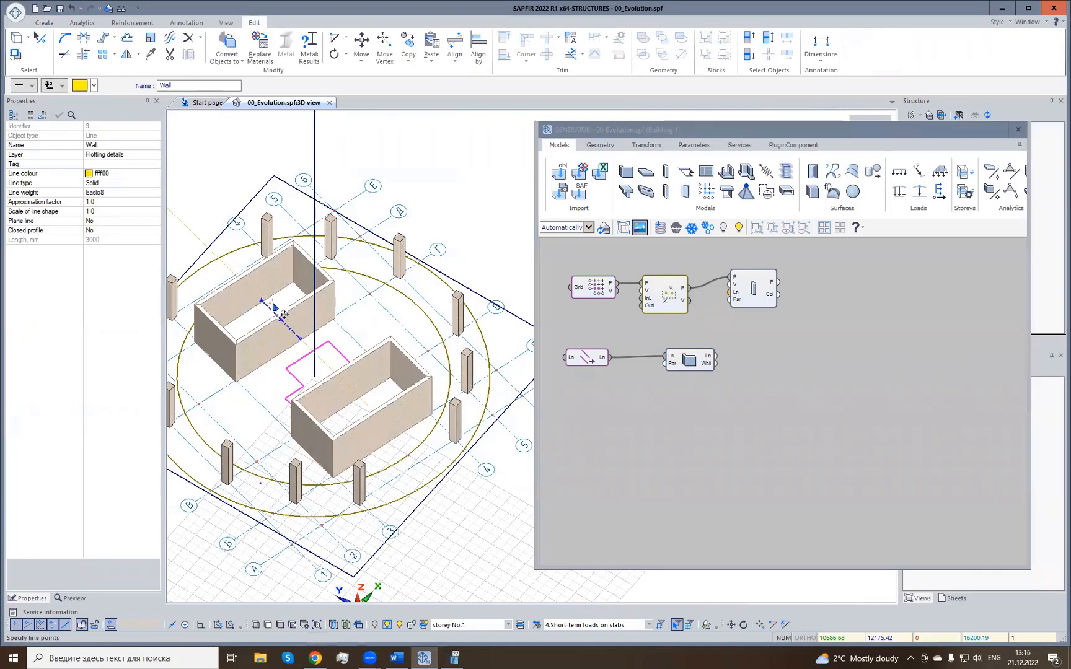
right_click(672, 358)
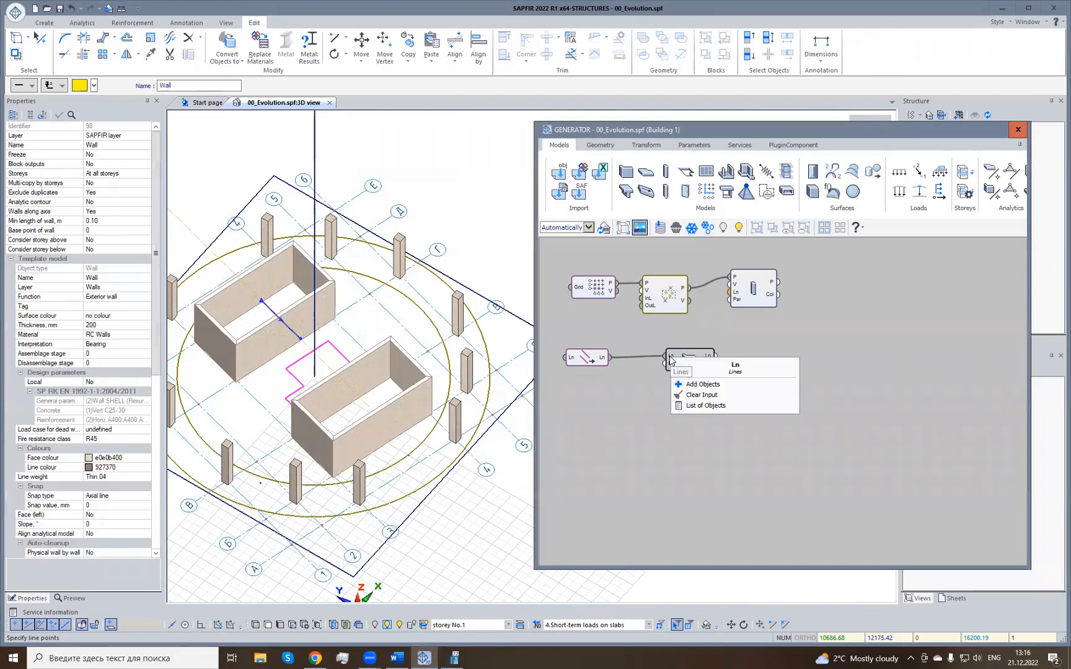
left_click(699, 385)
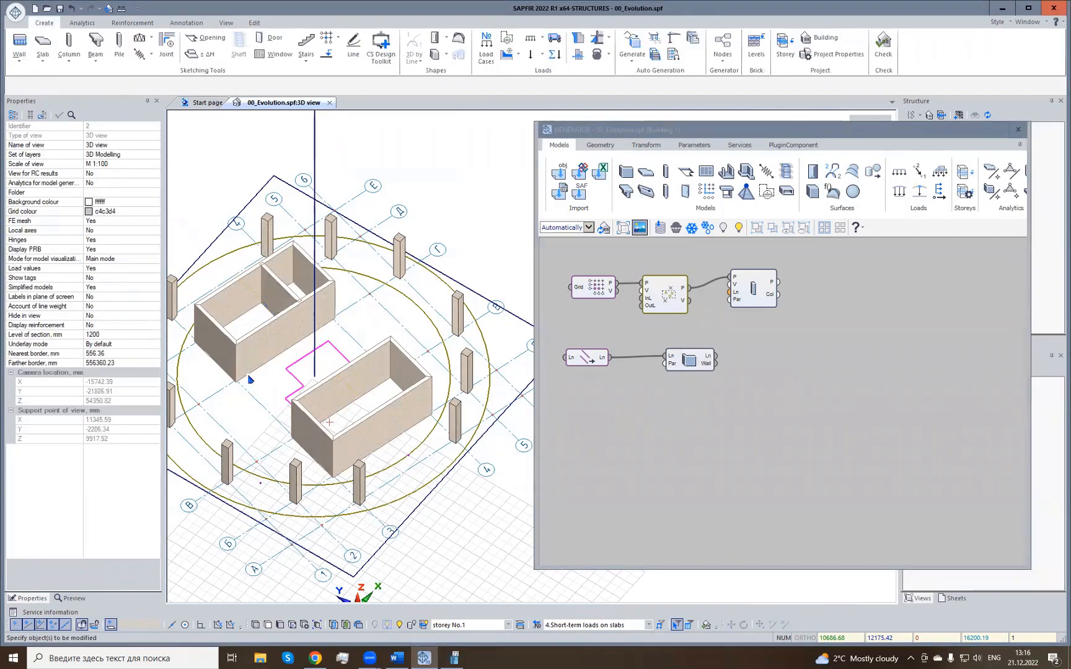
Examine the generated walls and columns in the analytical model, and return to the physical model view.
left_click(333, 625)
middle_click_drag(380, 486, 409, 491)
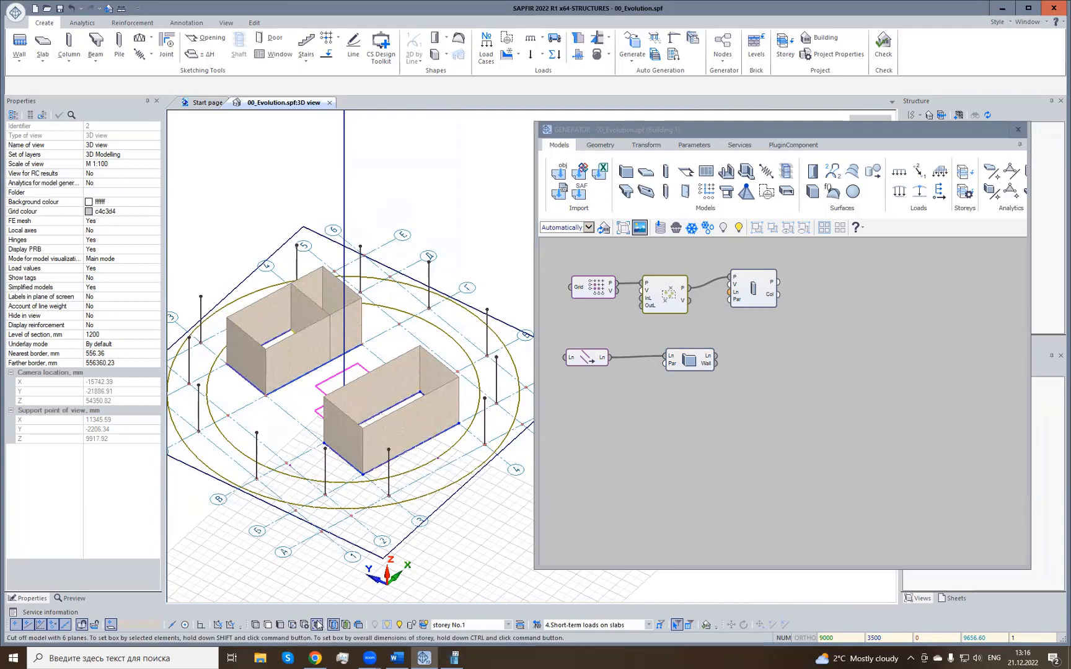
left_click(341, 620)
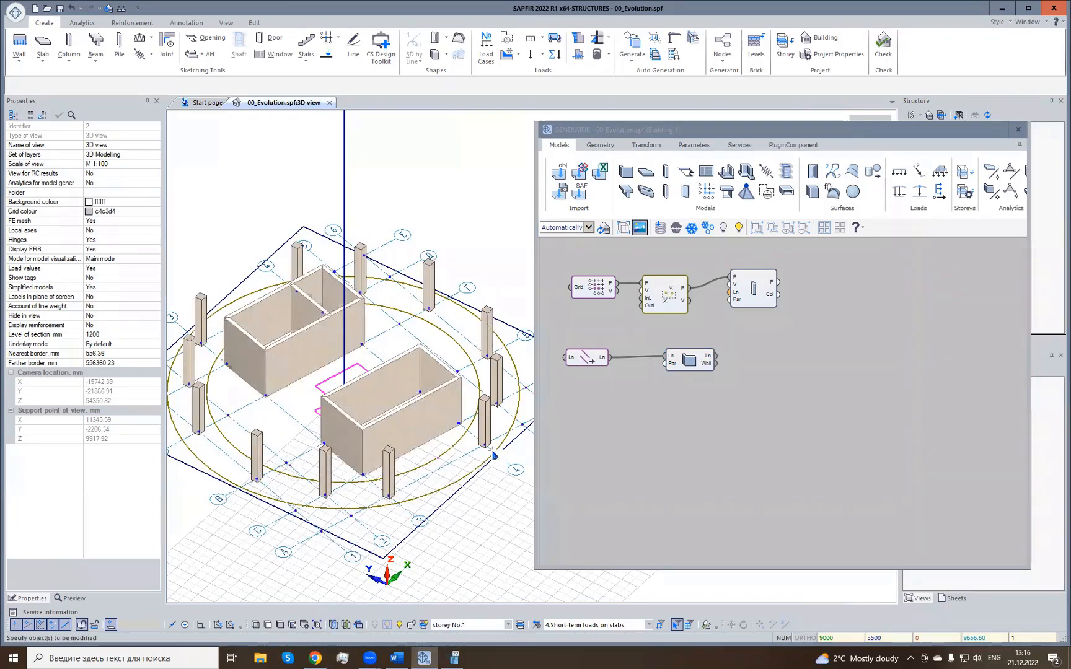
Review the Wall node's template model properties, including material and thickness.
left_click(701, 357)
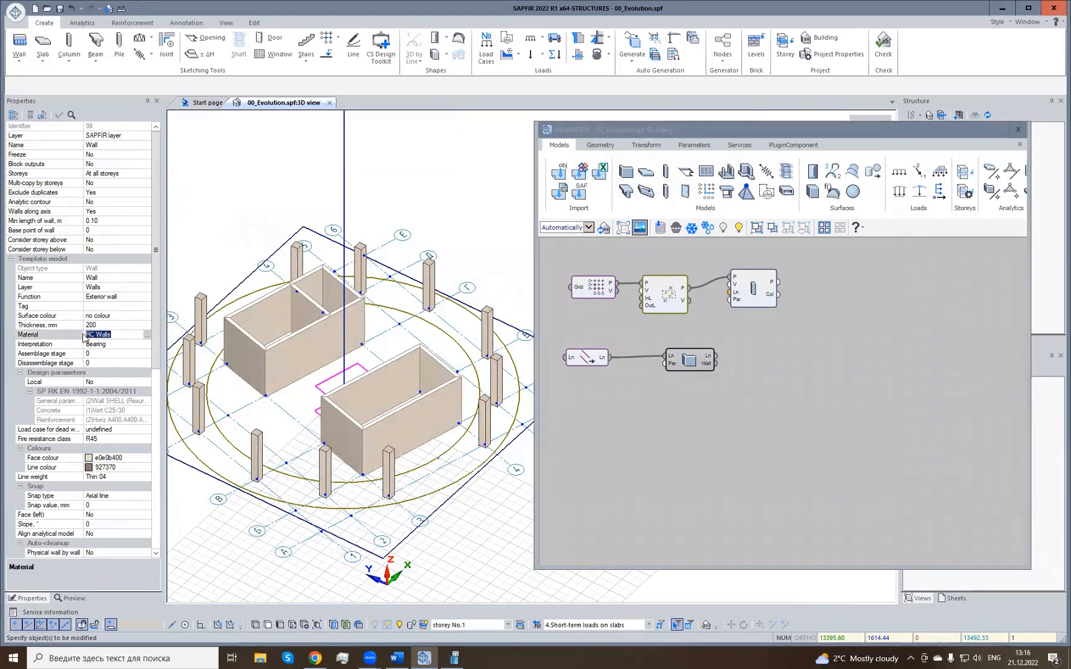
left_click(65, 325)
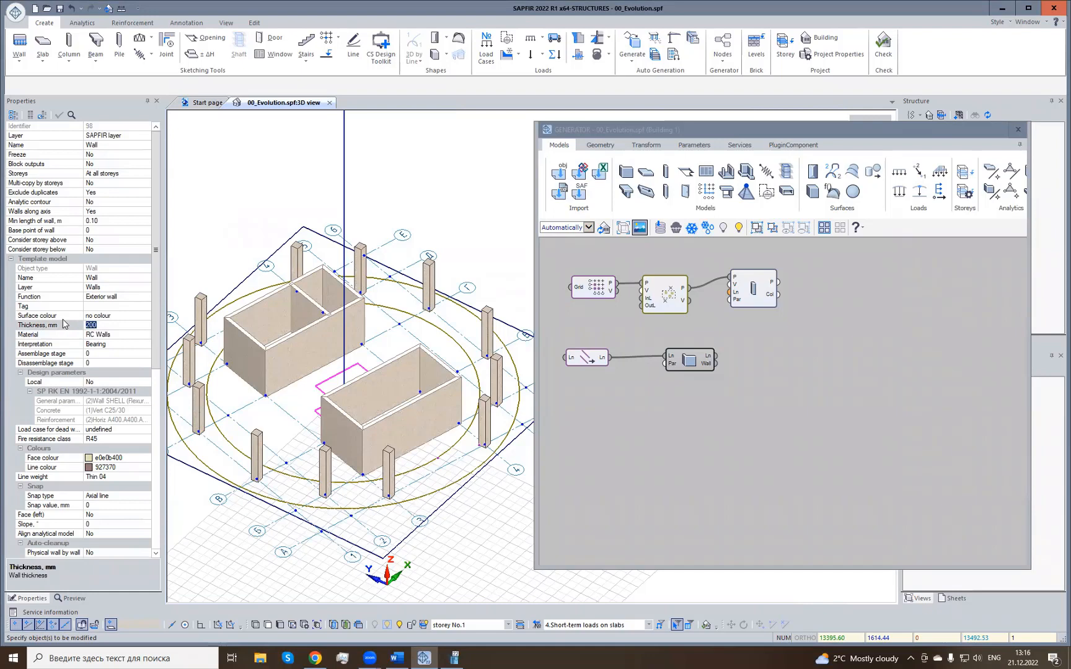
left_click(594, 468)
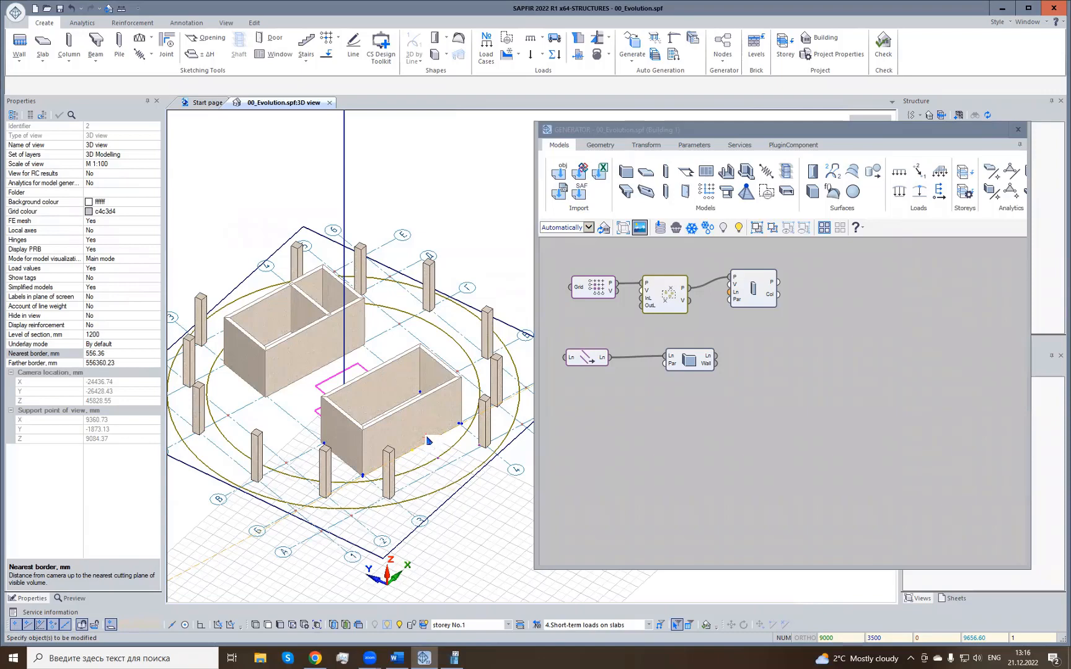
With selection limited to Line, reshape the Walls contour of the undivided wall box by moving its edges outward.
left_click(430, 441)
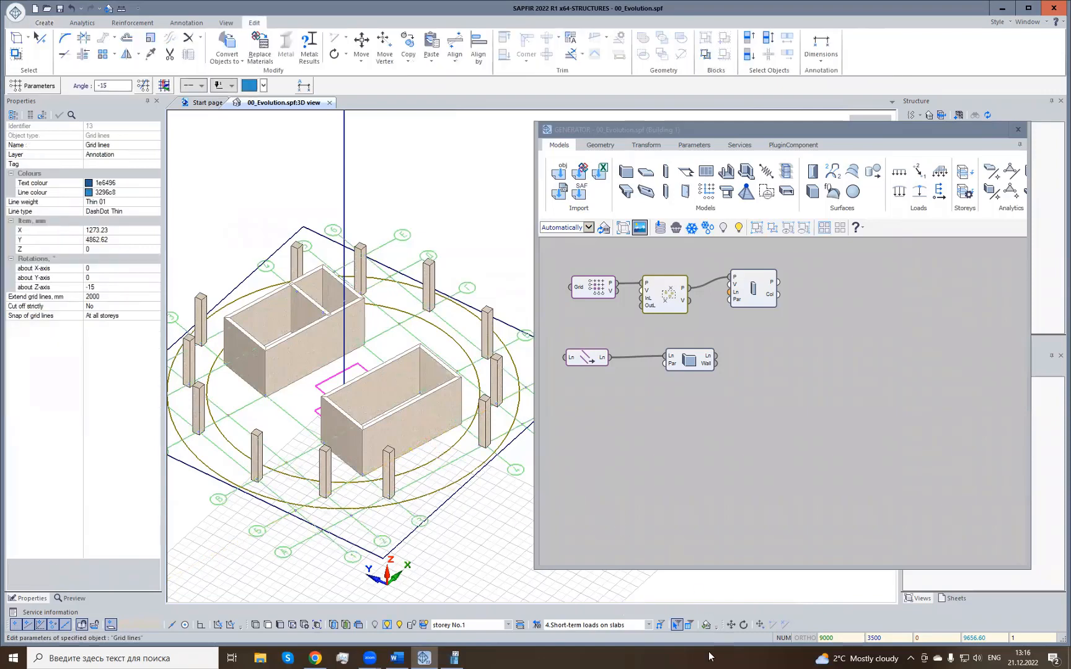
key("Escape")
left_click(751, 411)
double_click(750, 415)
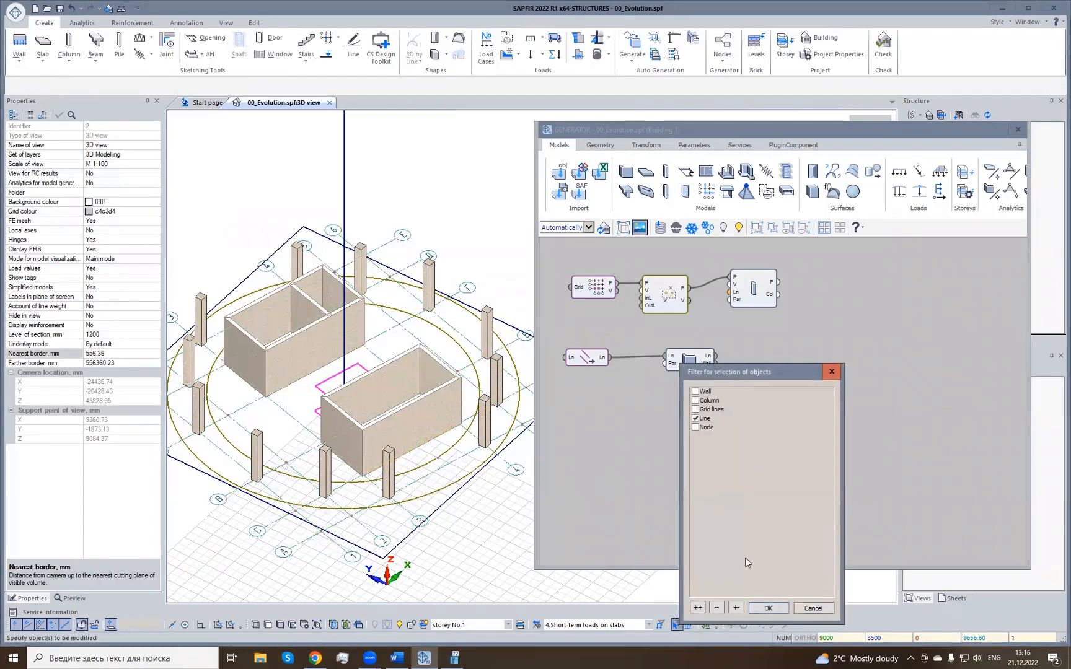
left_click(757, 617)
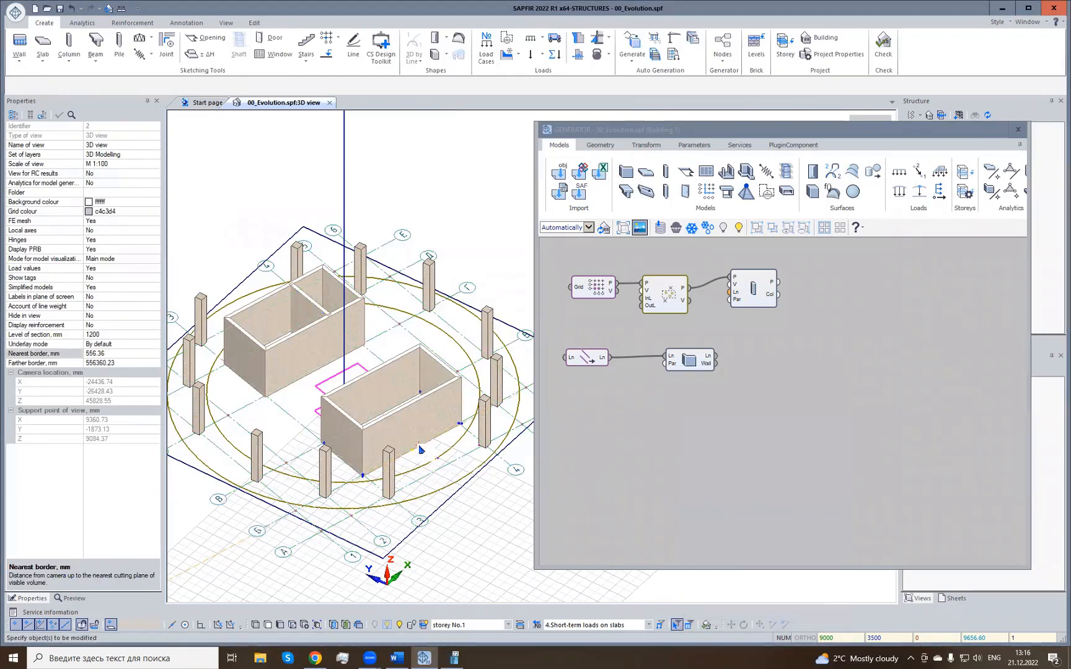
left_click(415, 447)
left_click(414, 452)
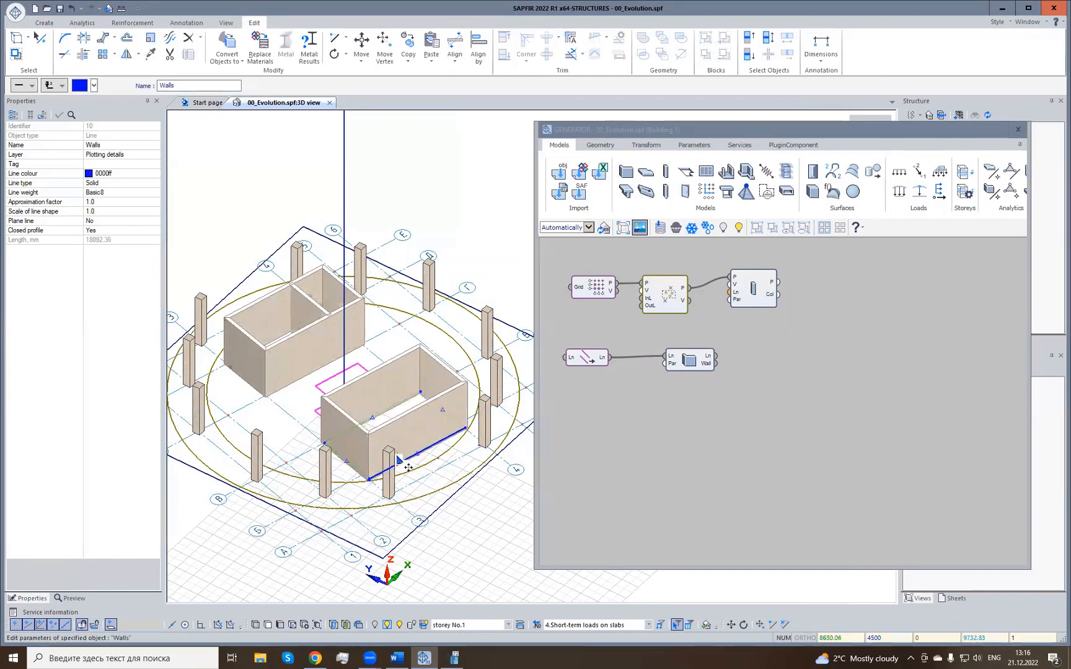
left_click(334, 476)
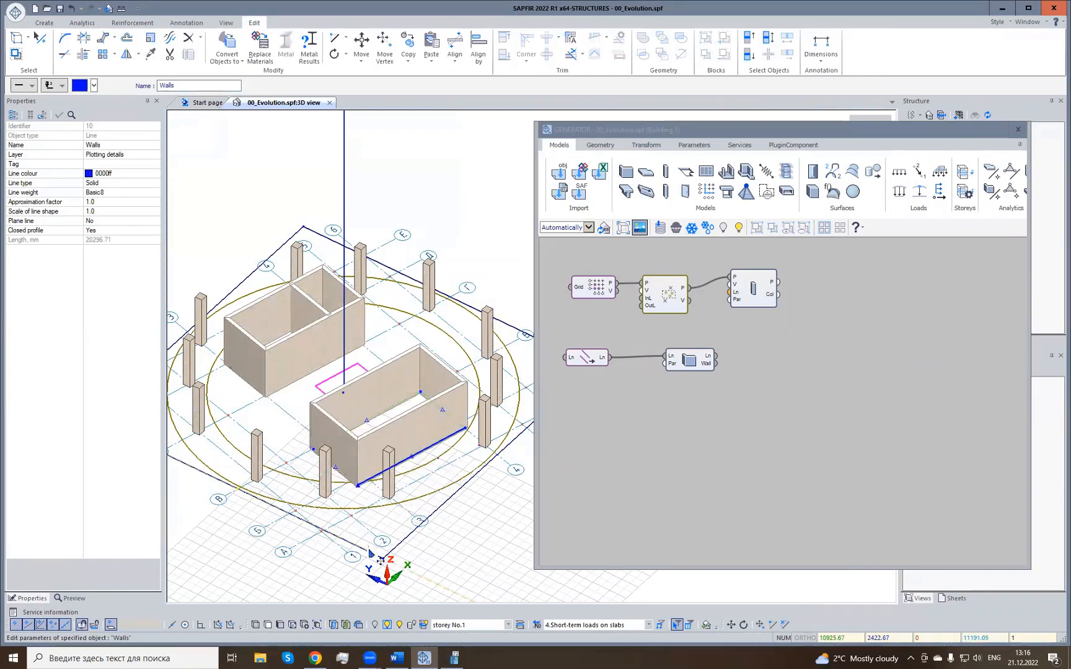
key("Escape")
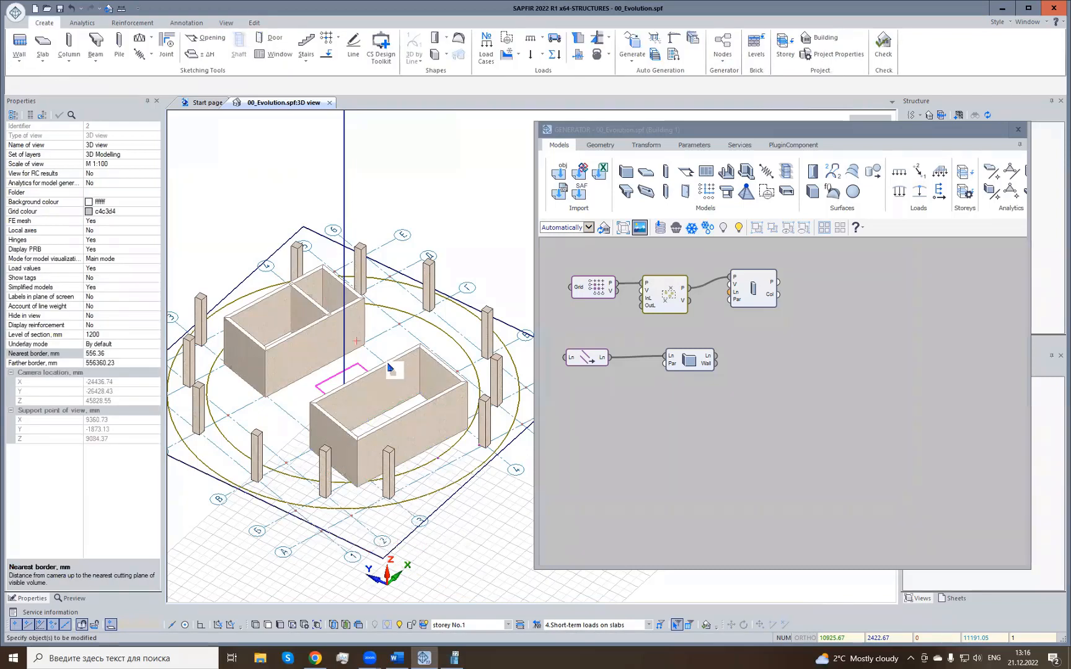
Undo the last two shape changes of the Walls contour and clear the selection.
left_click(71, 9)
left_click(71, 9)
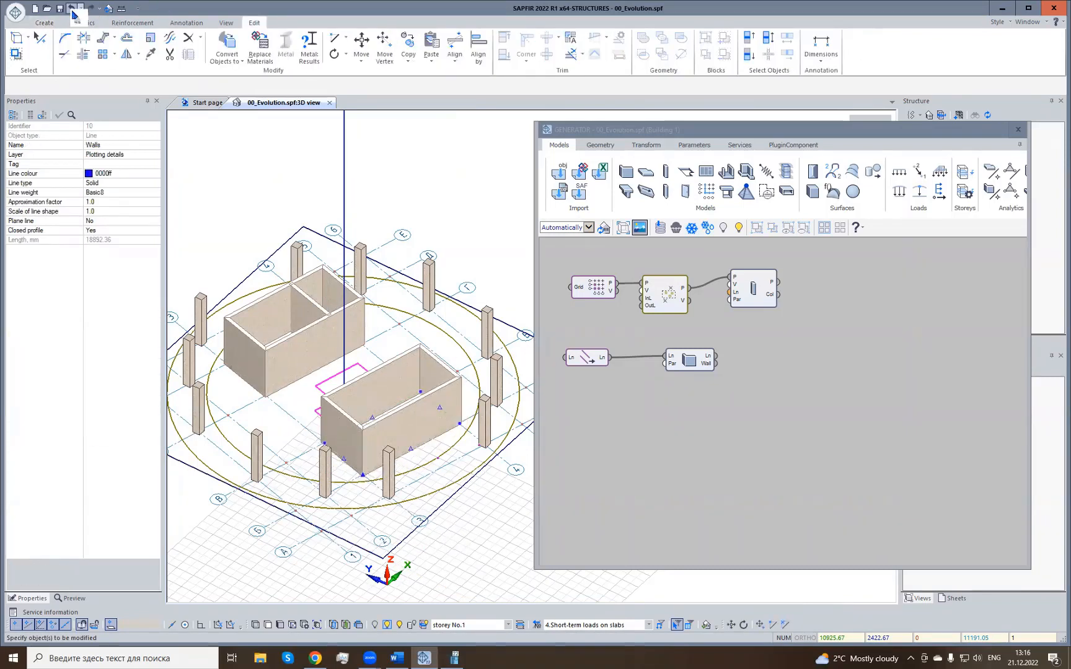
left_click(591, 419)
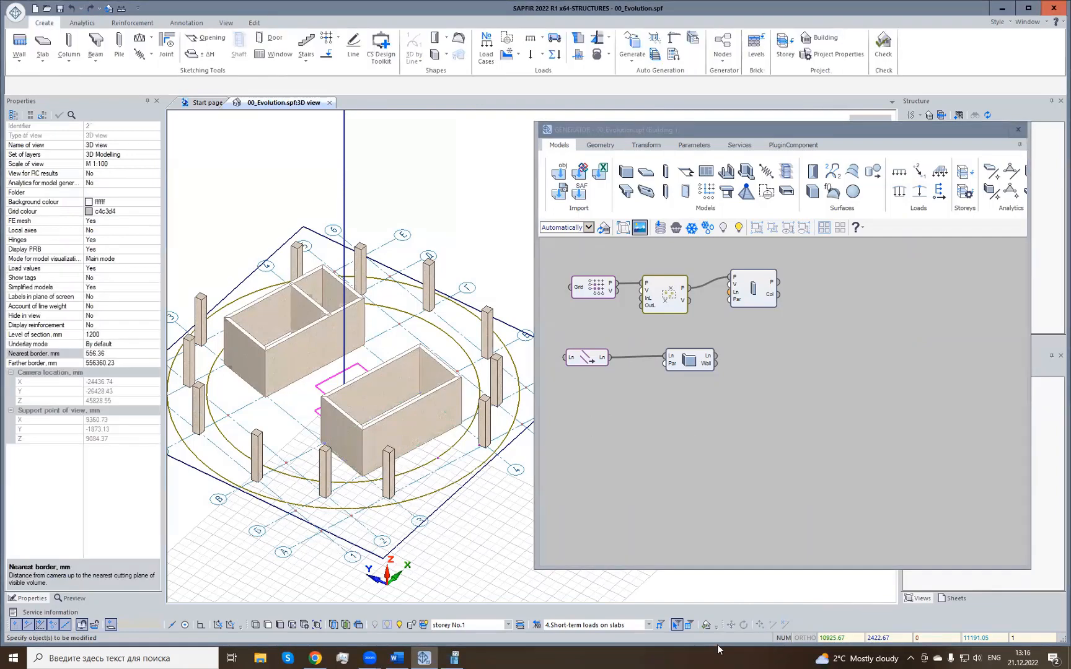
Enable all object types in the object selection filter: Wall, Column, Grid lines, Line and Node.
left_click(677, 625)
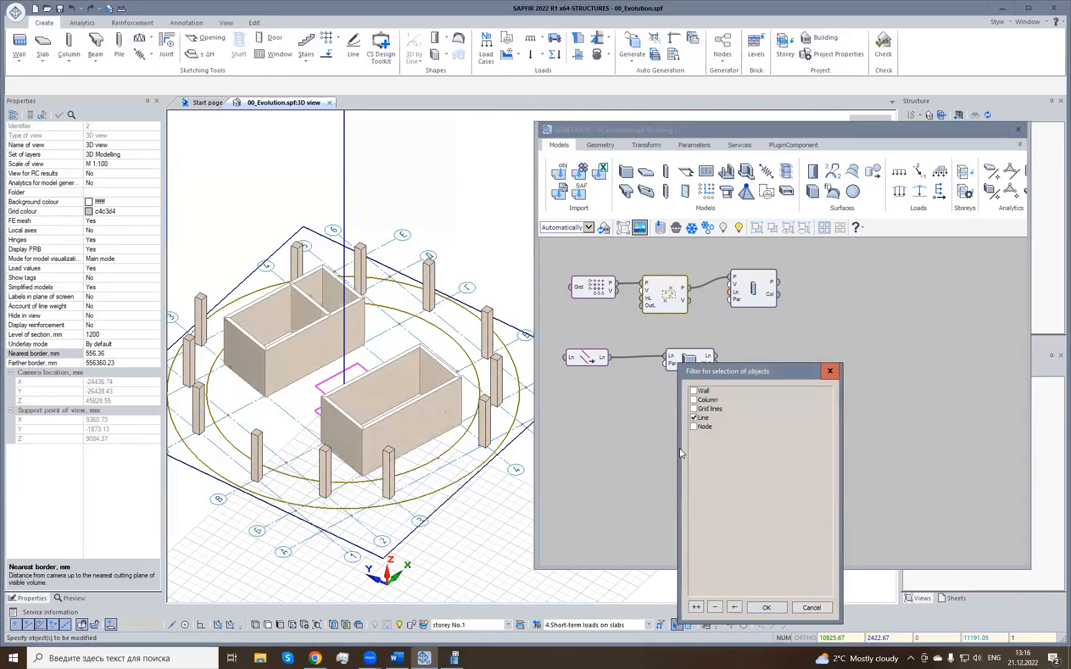
left_click(696, 608)
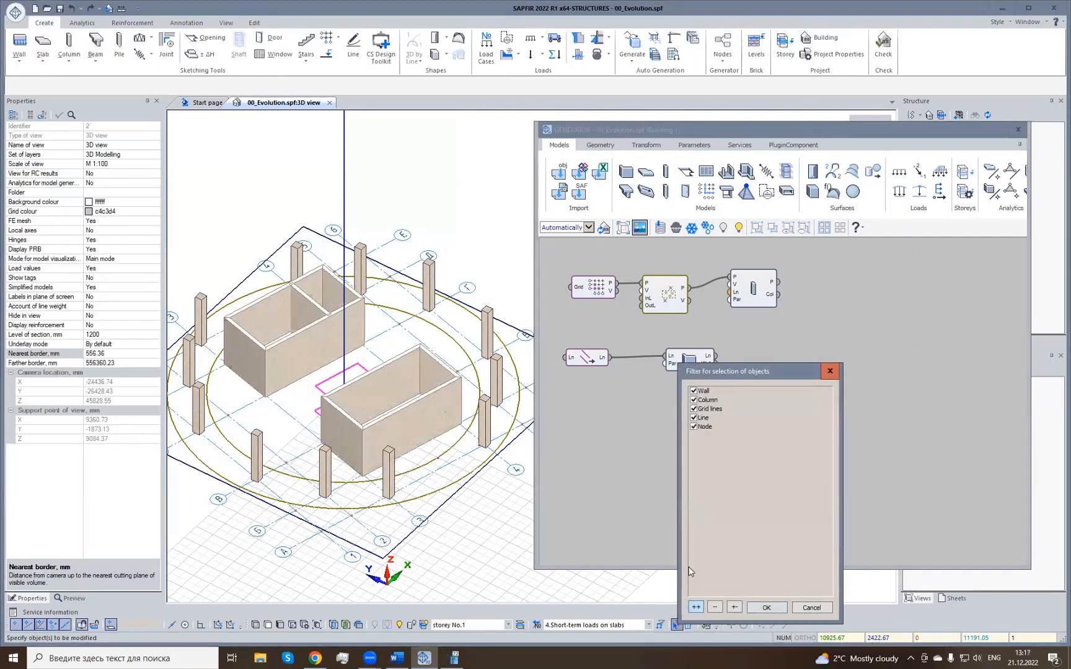
left_click(769, 611)
Select a generated wall, a column and the grid lines in turn to check how each can be edited.
left_click(376, 436)
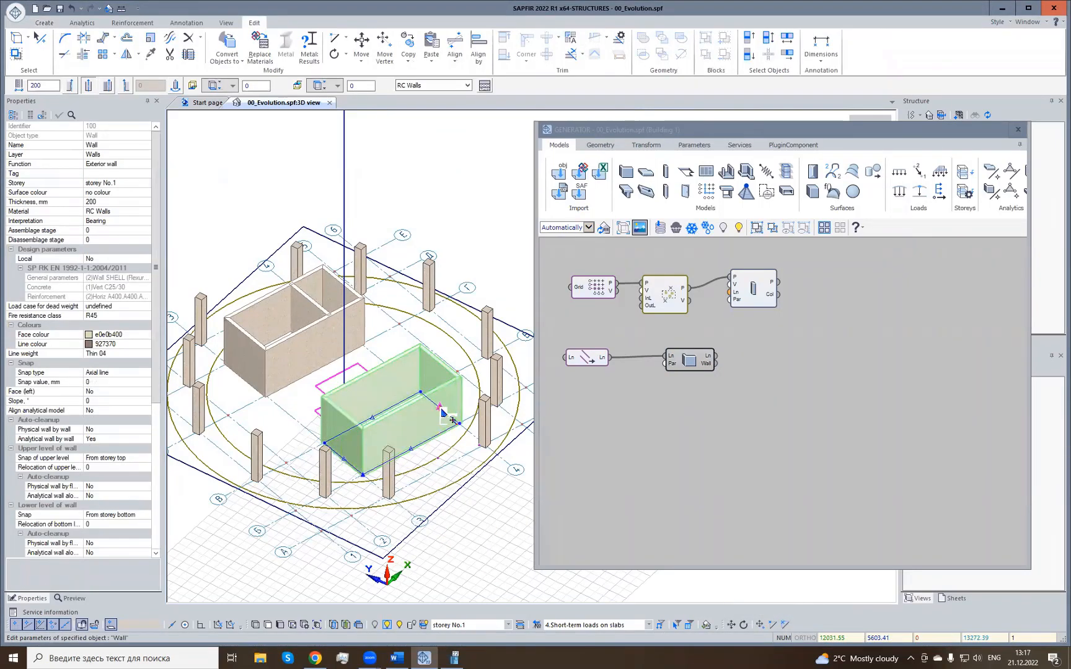
left_click_drag(452, 420, 432, 468)
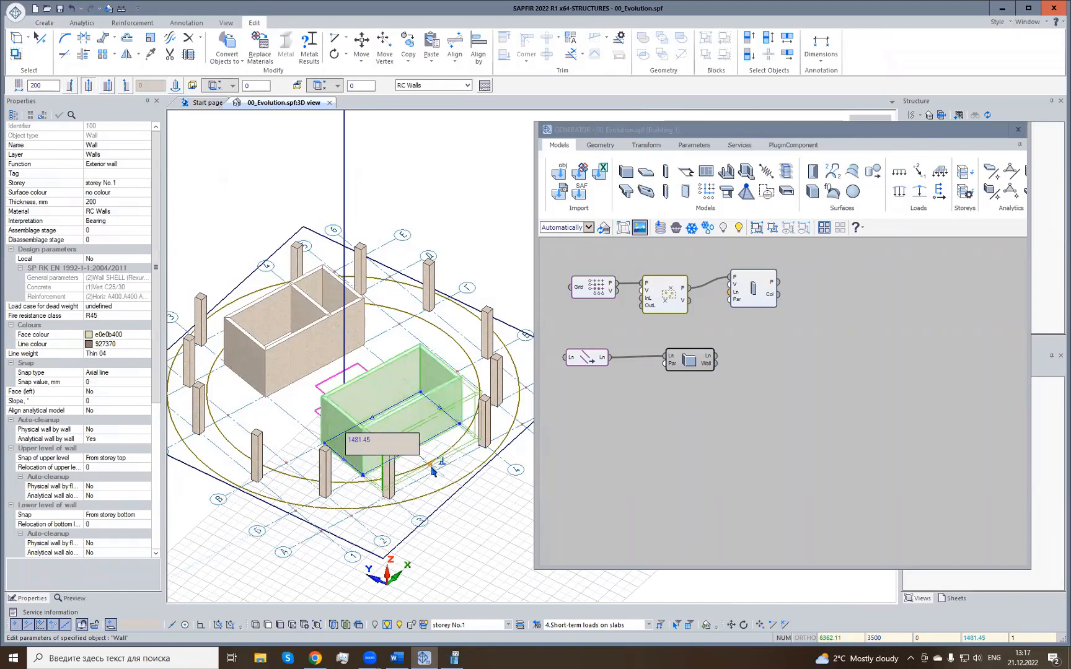
key("Escape")
key("Escape")
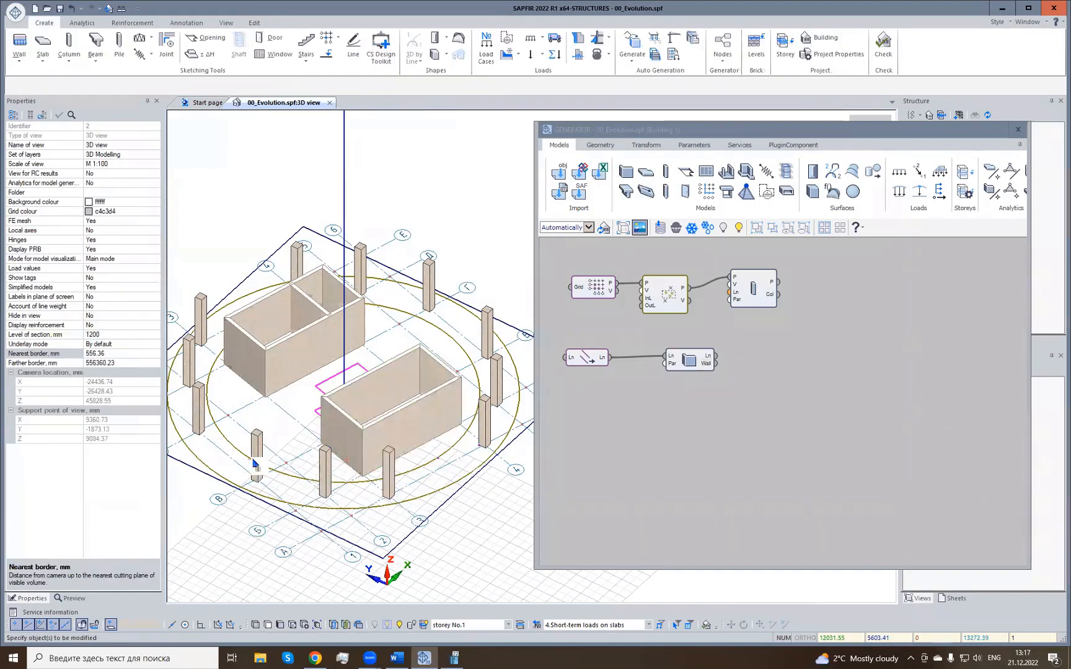
left_click(254, 462)
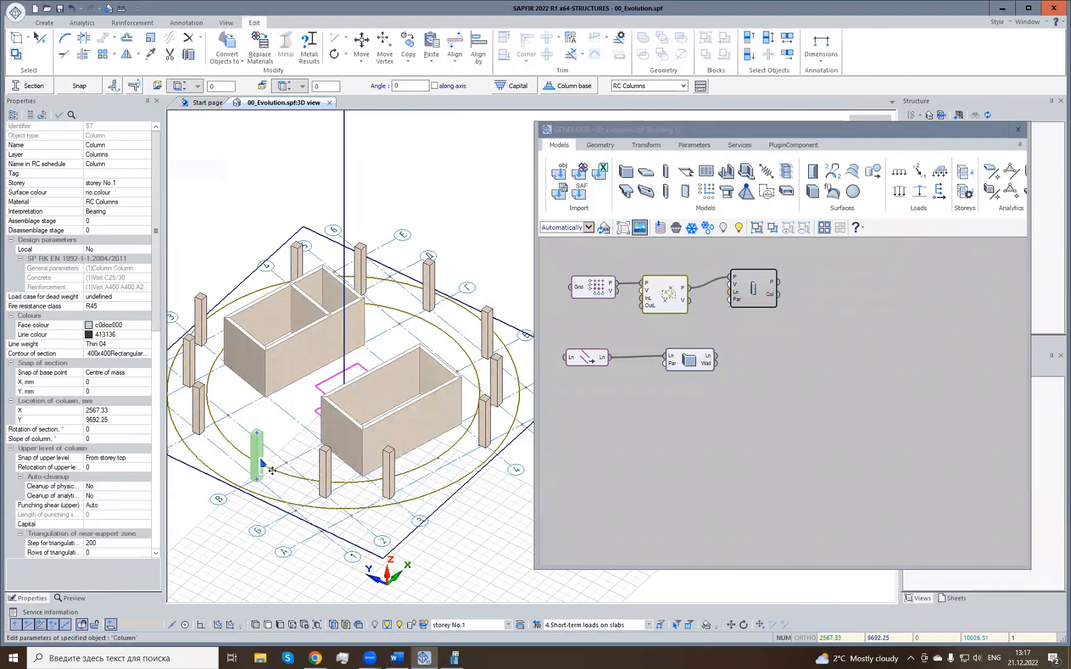
left_click(354, 556)
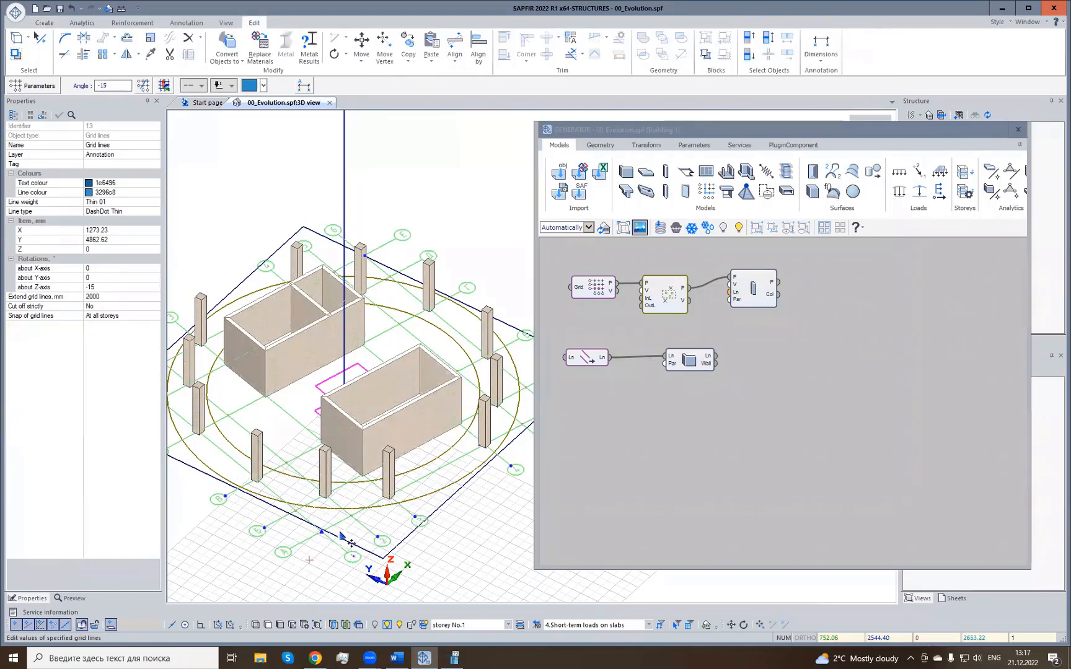
left_click(320, 563)
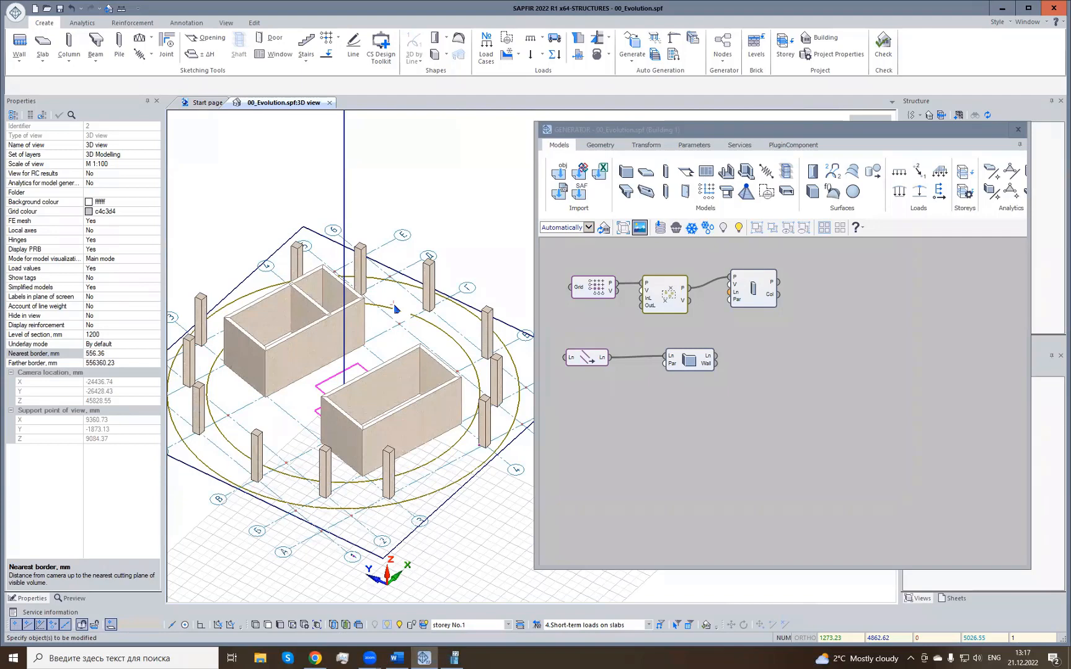
Inspect the vertical Trajectory line and the closed Generatrix contour around the building, and clear the selection.
scroll(406, 428, "down", 2)
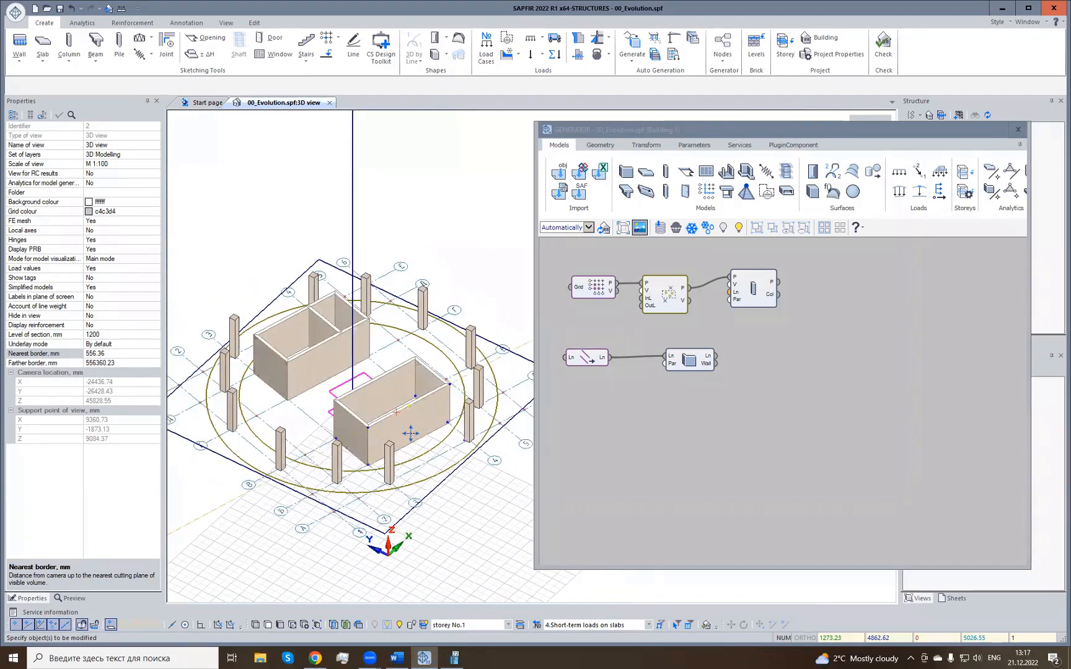
middle_click_drag(410, 434, 415, 442)
scroll(416, 437, "down", 2)
right_click_drag(415, 493, 392, 475)
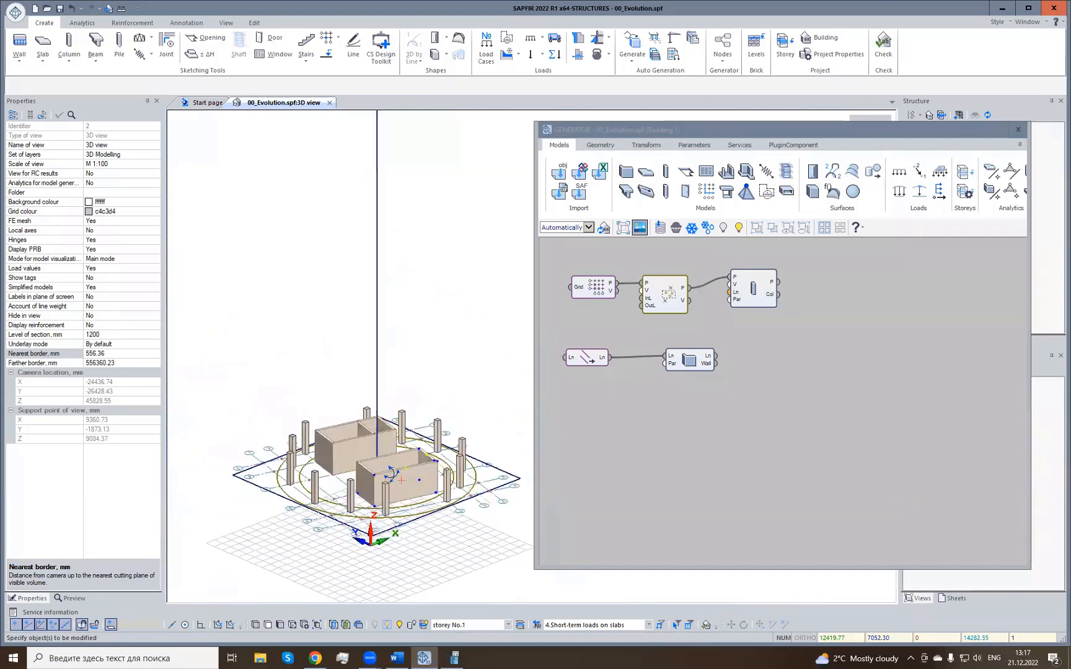
left_click(374, 299)
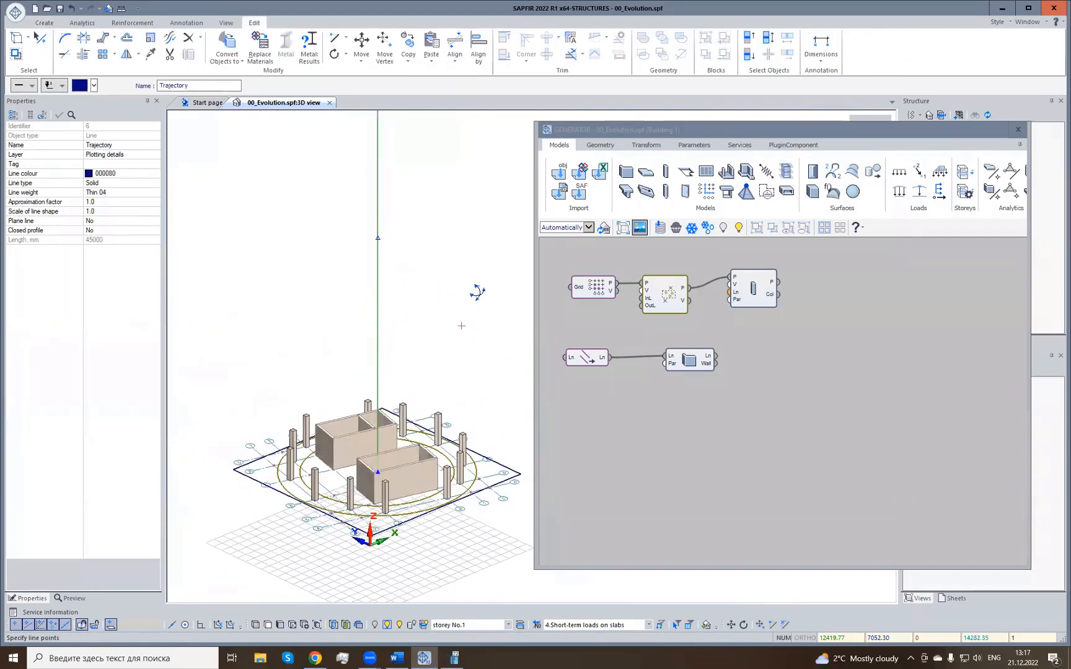
right_click_drag(477, 293, 477, 331)
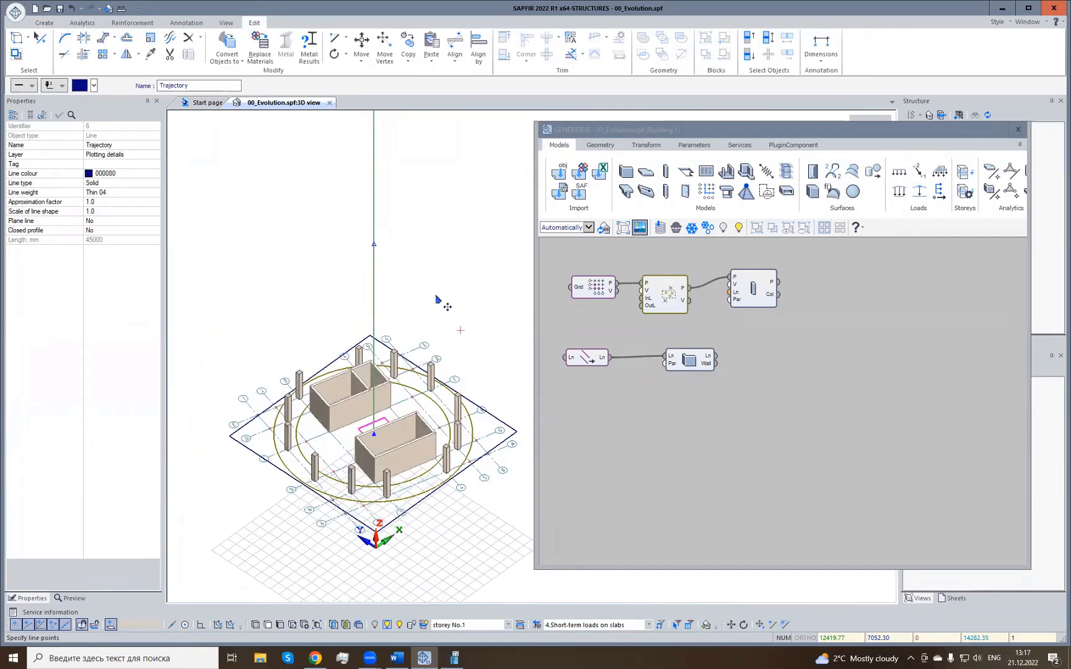
middle_click_drag(437, 301, 405, 342)
left_click(464, 460)
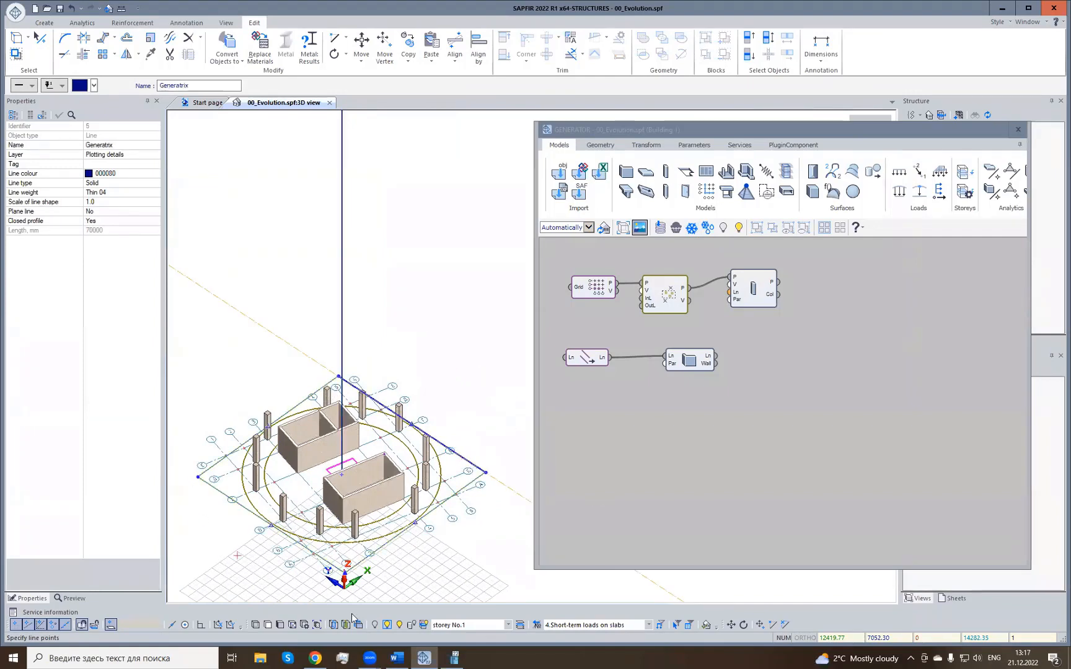
key("Escape")
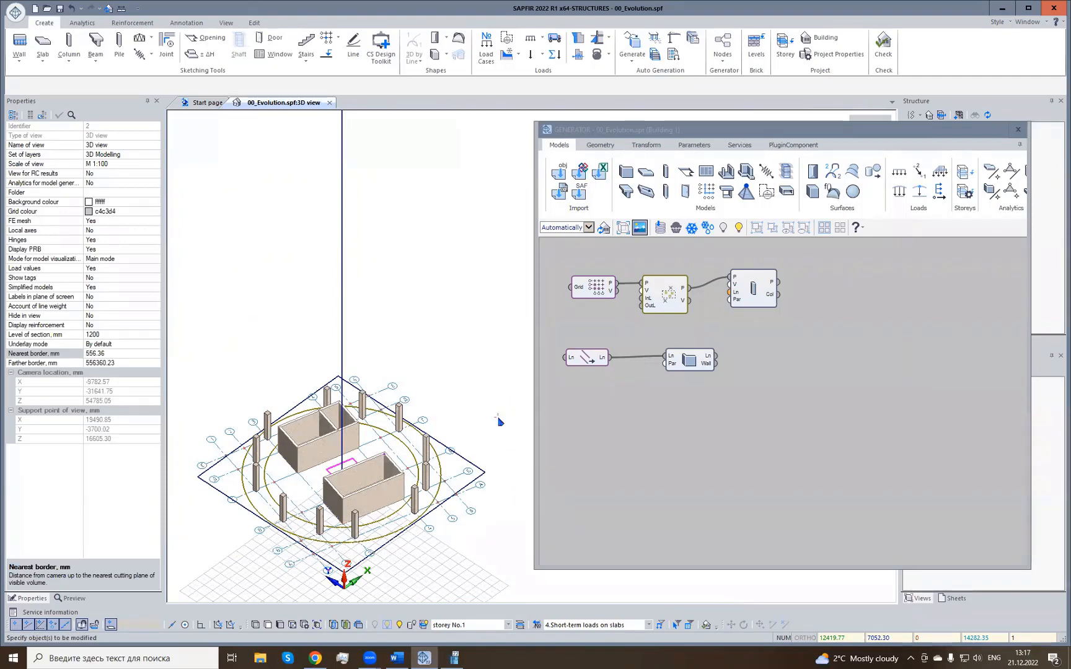
Add a surface node with trajectory and generatrix inputs to the Generator and select the vertical Trajectory line.
left_click(835, 171)
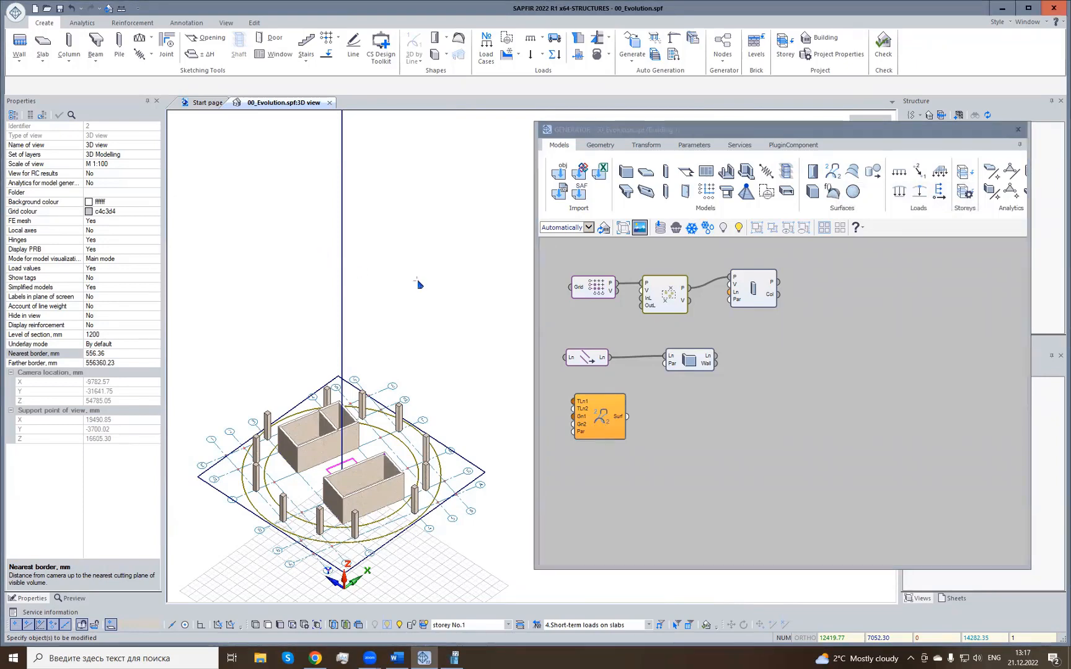
left_click(304, 262)
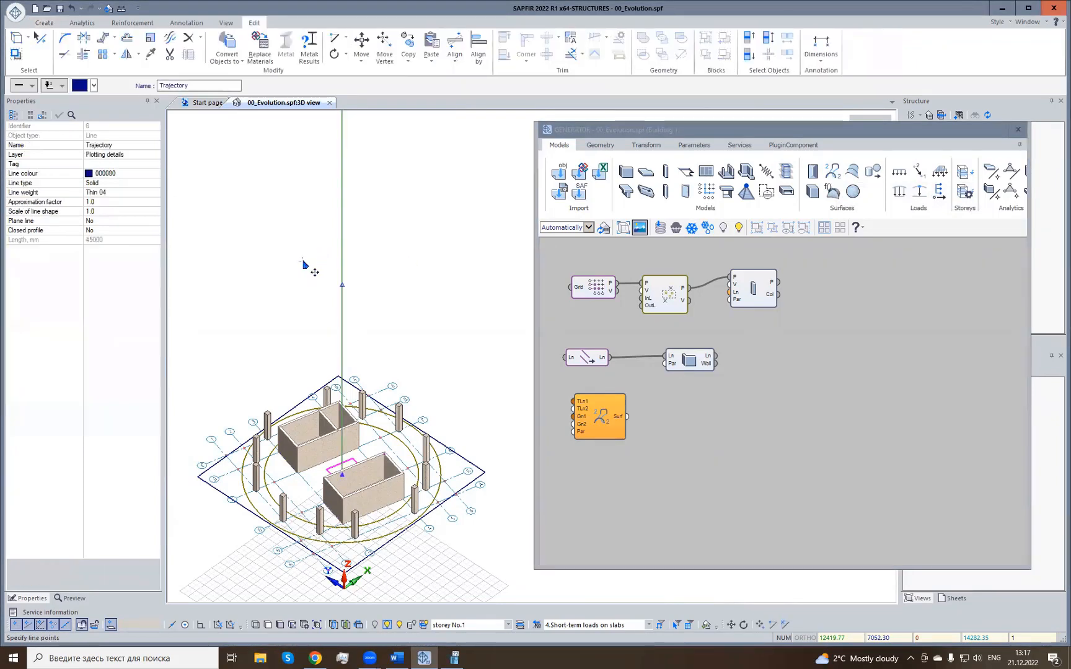
Try placing the UCS along its X-axis and Y-axis to turn the work plane, and restore the horizontal plane.
left_click(218, 625)
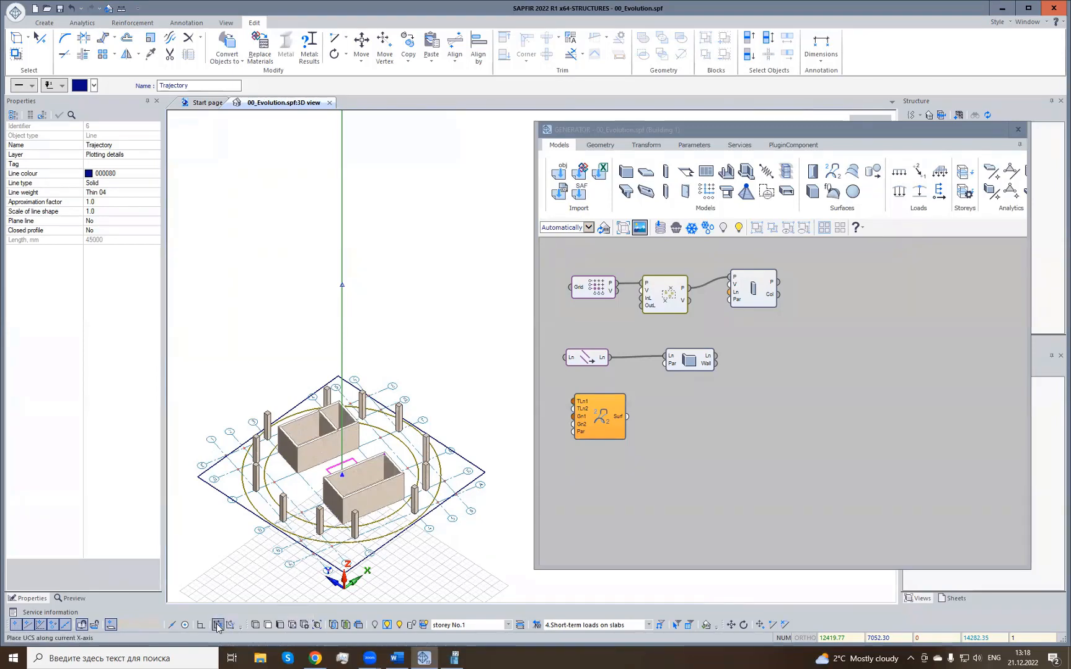
middle_click_drag(304, 490, 317, 397)
right_click_drag(317, 396, 312, 525)
left_click(218, 625)
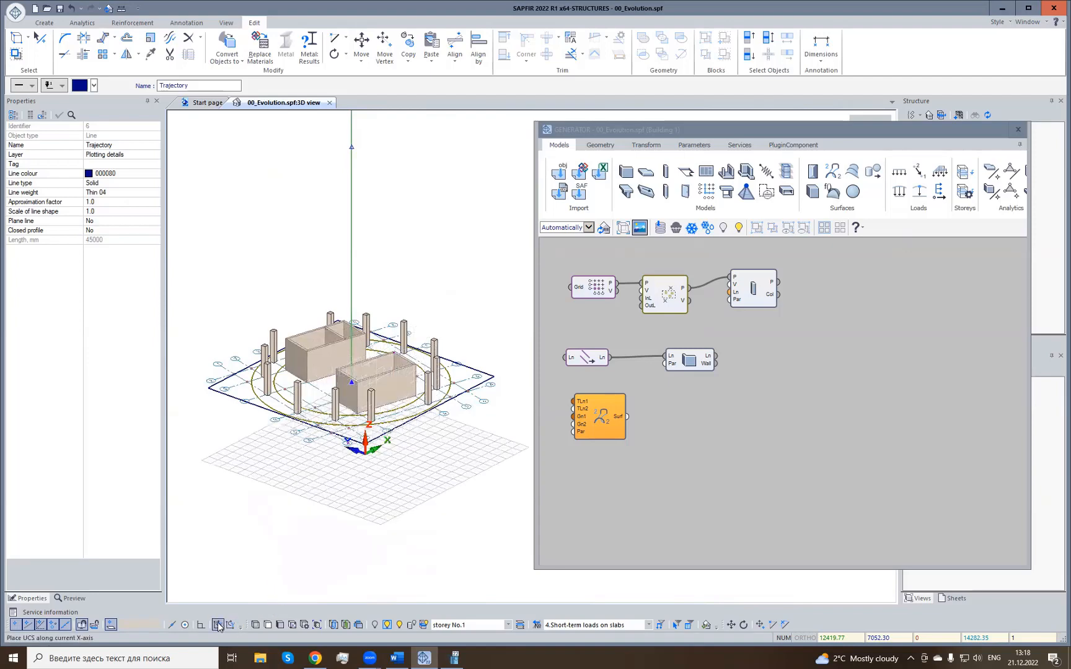
left_click(217, 625)
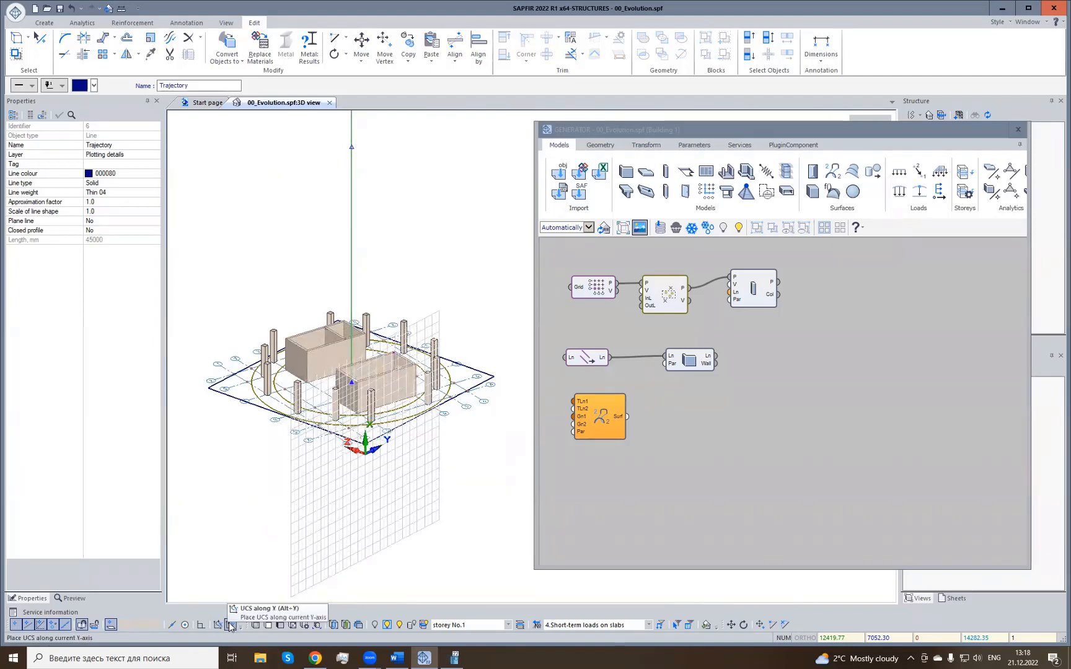
left_click(218, 625)
left_click(230, 626)
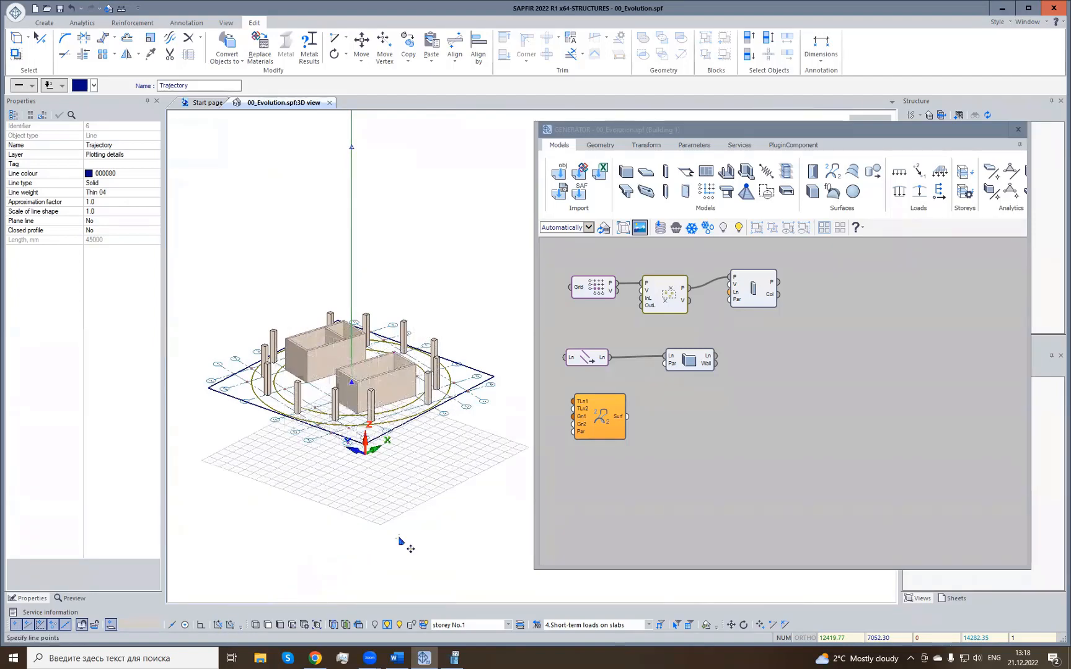
Assign the Trajectory line to the surface node's TLn1 input and the Generatrix contour to its Gn1 input.
middle_click_drag(368, 496, 337, 570)
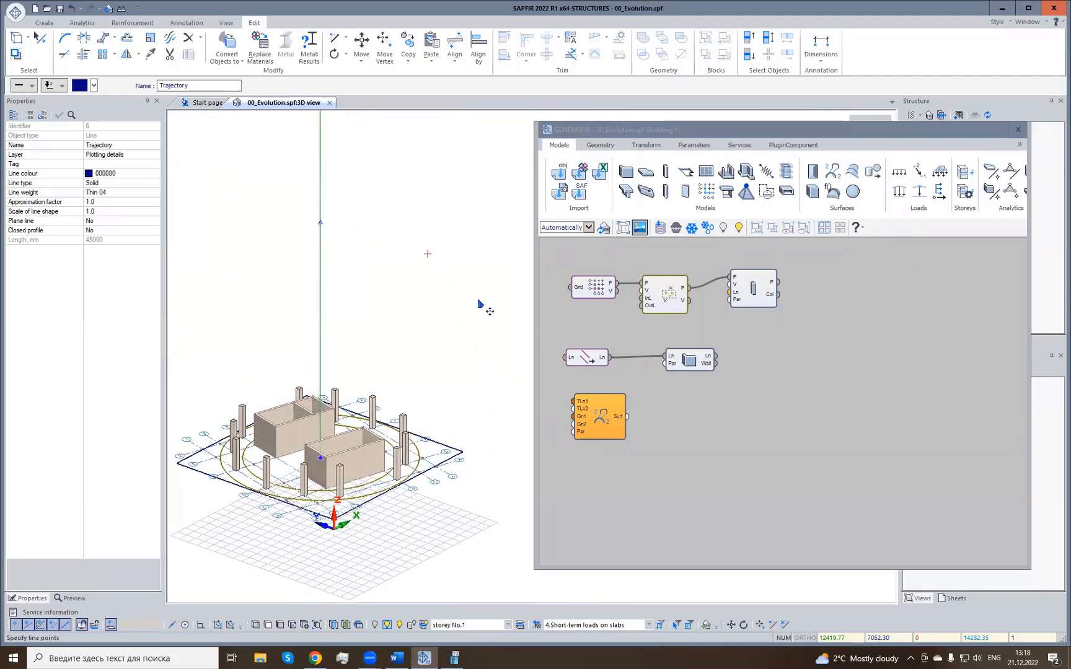
right_click(577, 404)
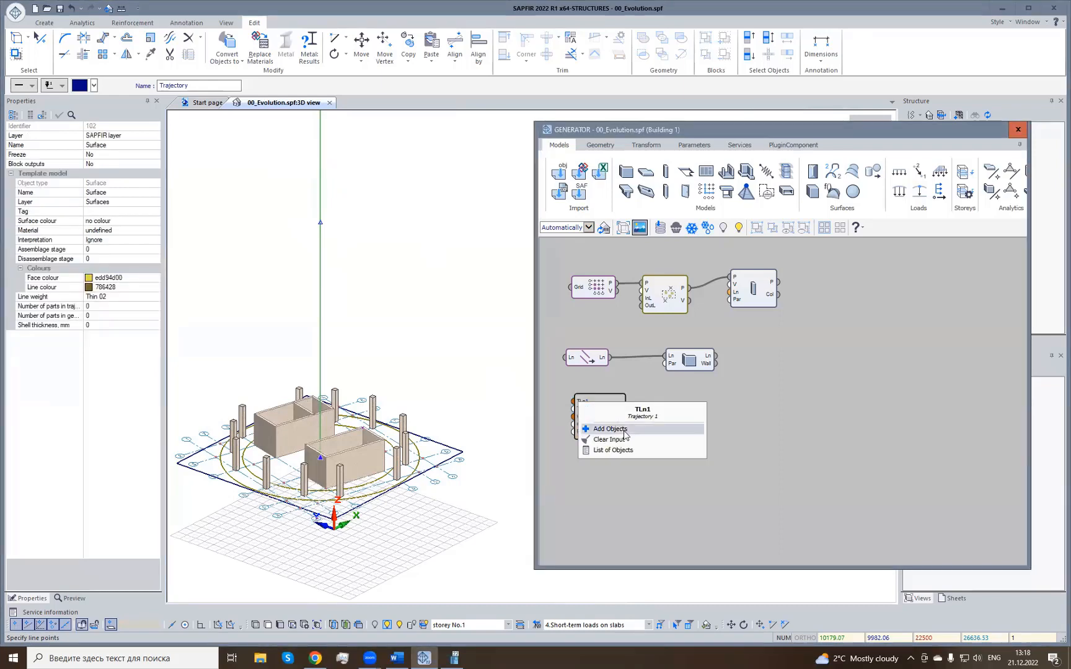
left_click(610, 431)
left_click(456, 465)
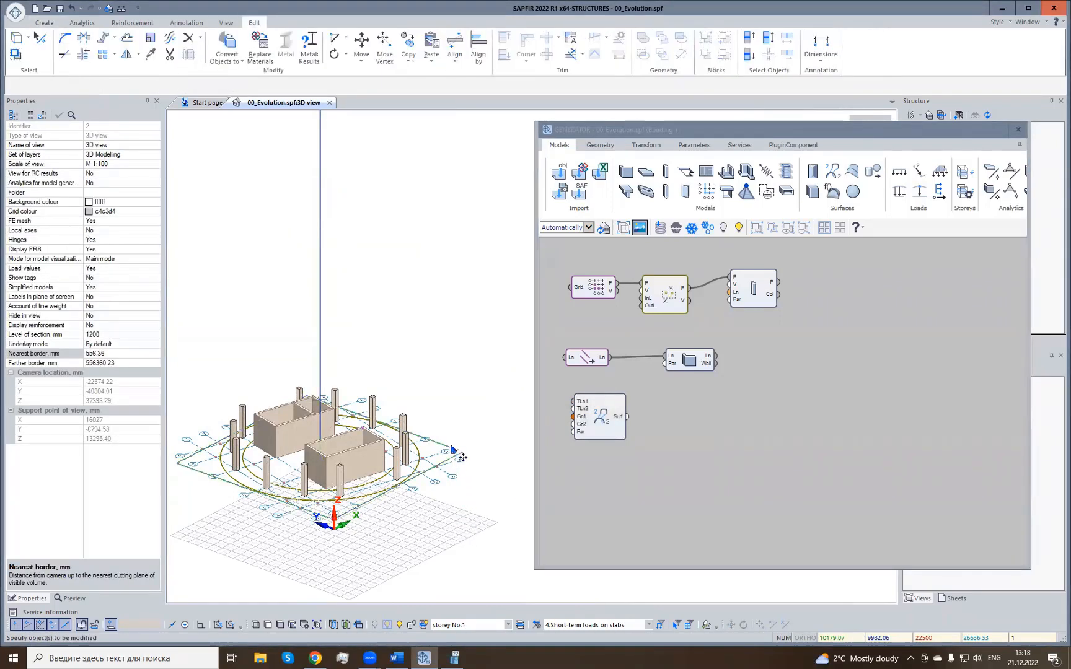
right_click(578, 421)
left_click(610, 444)
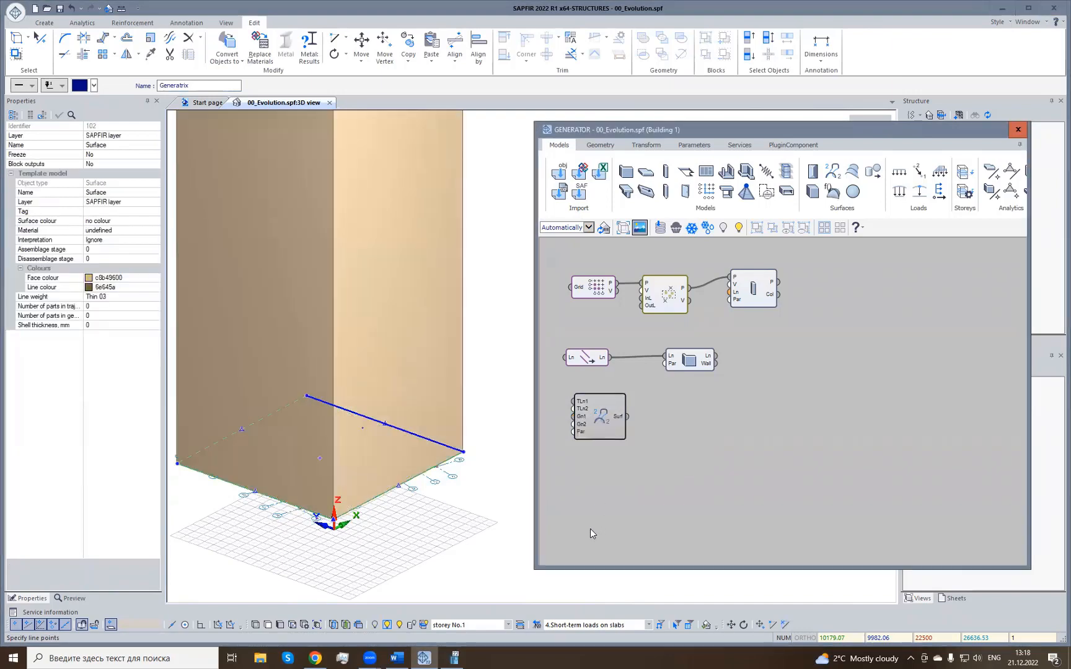
Select the generated tower surface and assign it the Glass material from the general materials library.
middle_click_drag(475, 308, 488, 407)
scroll(488, 407, "down", 3)
middle_click_drag(473, 336, 446, 367)
scroll(464, 354, "down", 1)
mouse_move(485, 351)
right_mouse_down()
mouse_move(468, 472)
mouse_move(485, 336)
right_mouse_up()
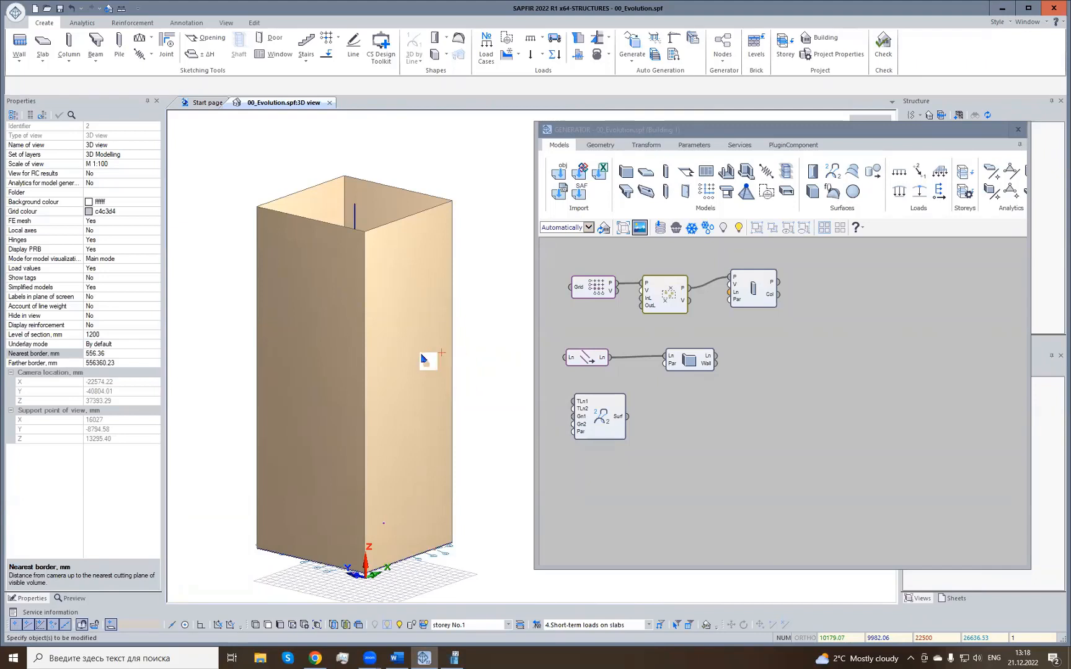
left_click(383, 363)
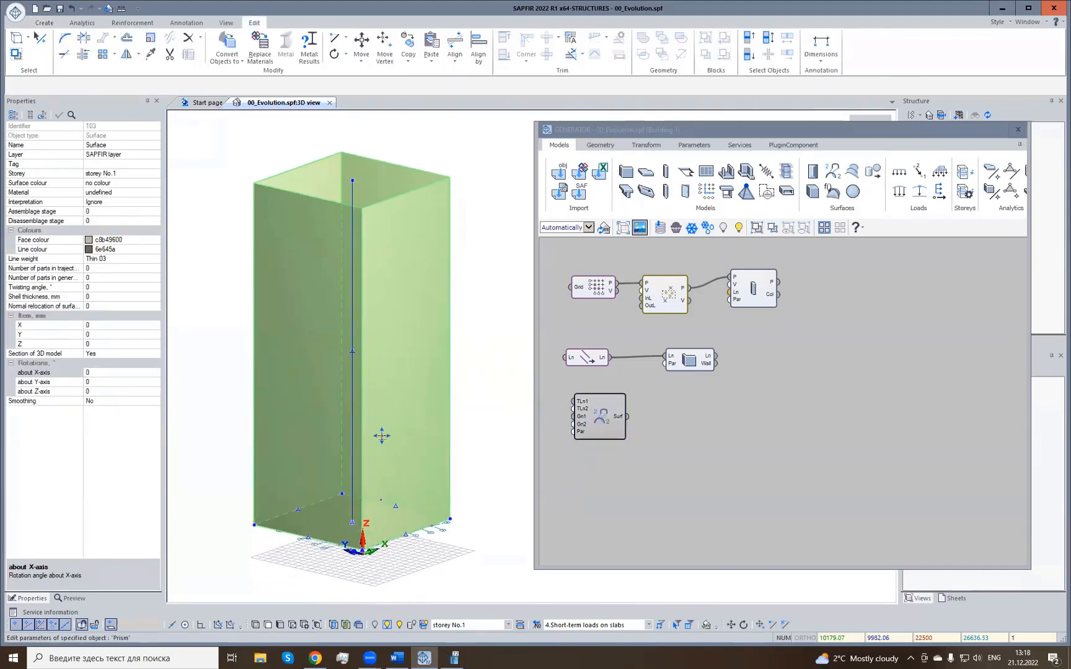
left_click(39, 193)
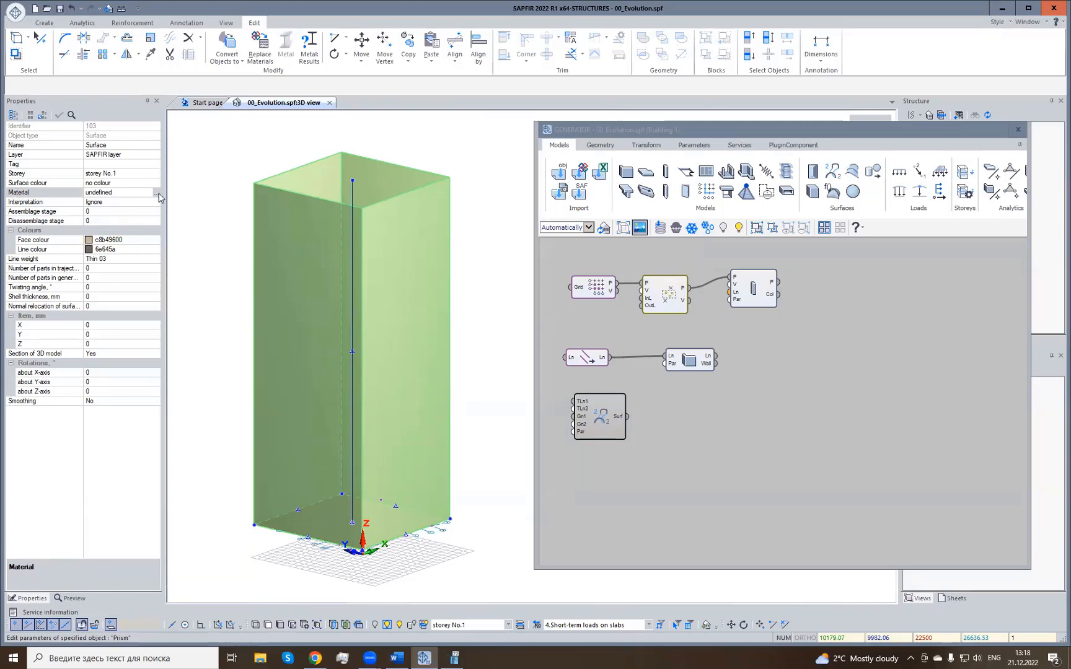
left_click(156, 194)
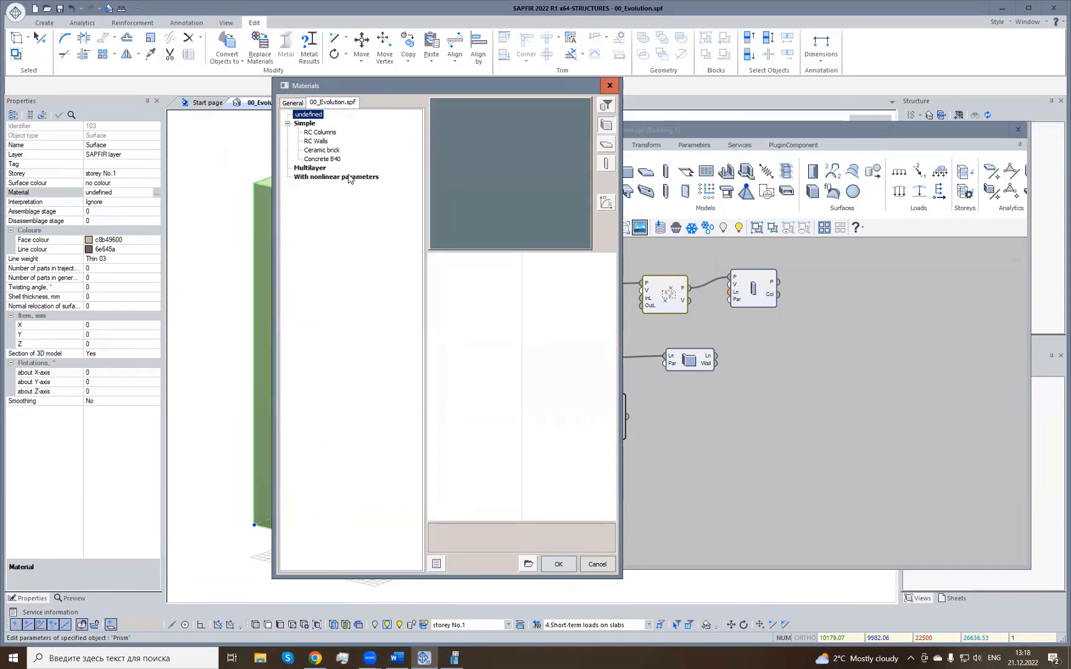
left_click(293, 103)
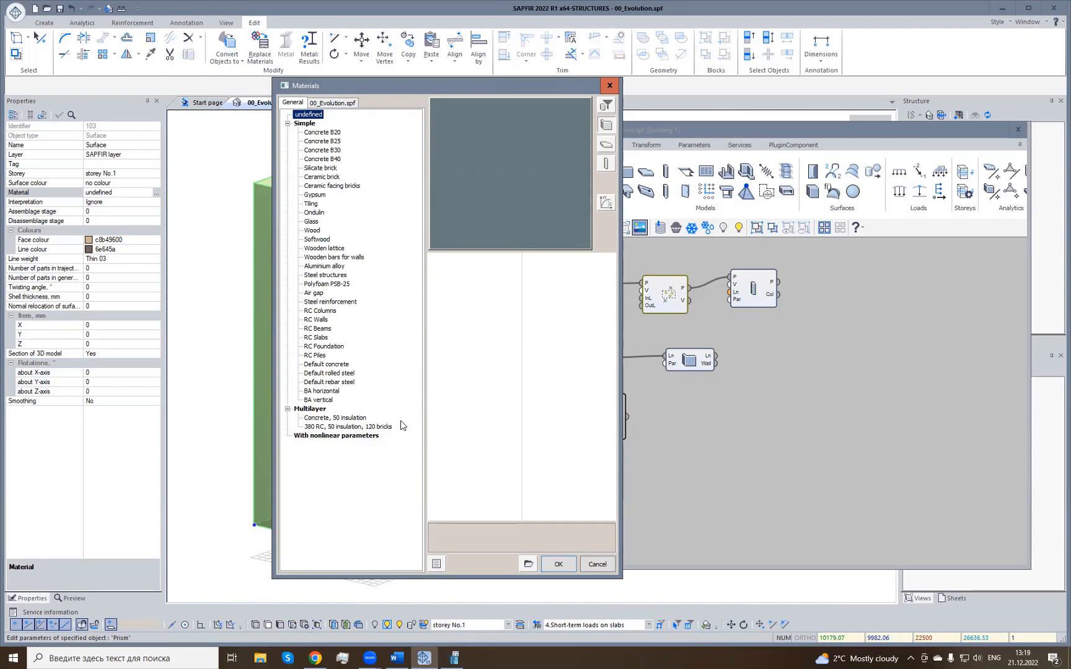
left_click(312, 222)
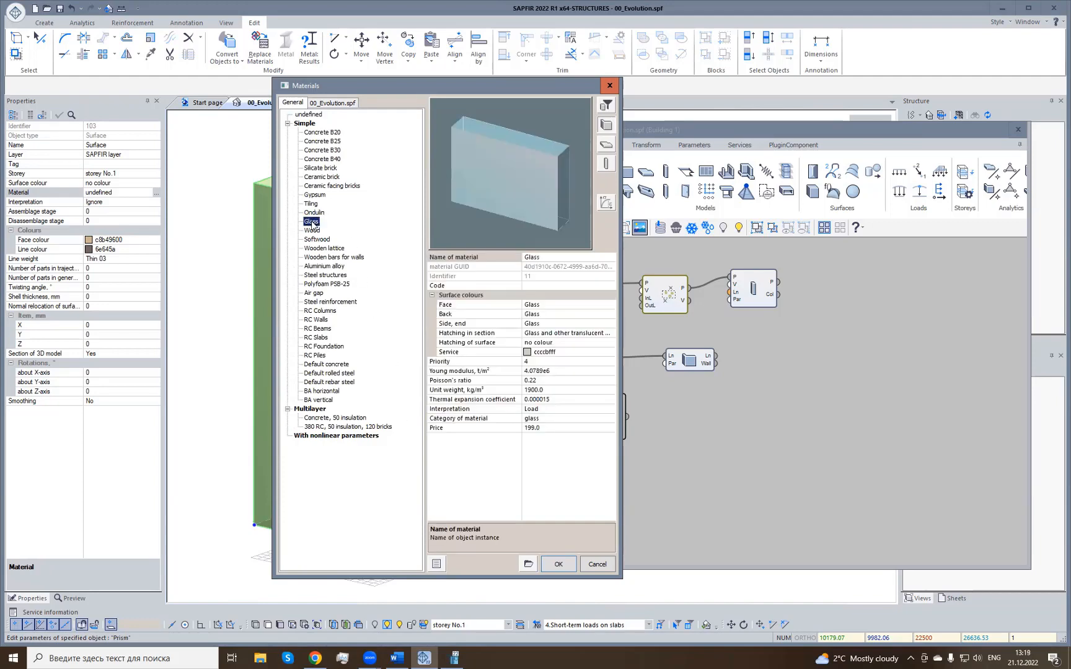
left_click(558, 564)
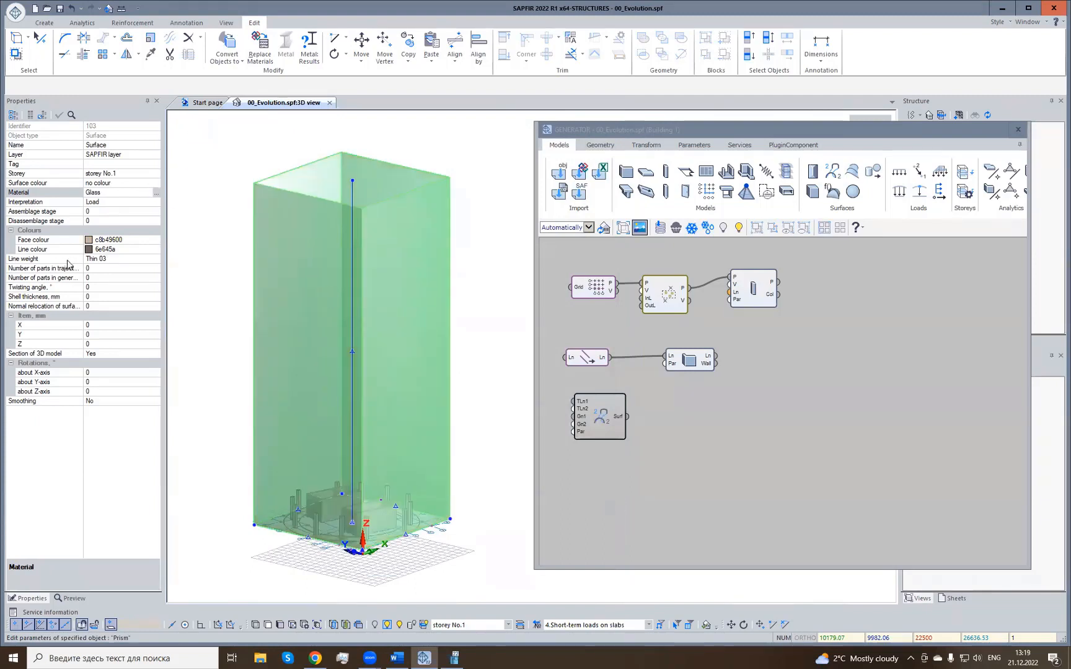
Divide the tower surface into 45 parts in the trajectory and 48 parts in the generatrix.
left_click(48, 270)
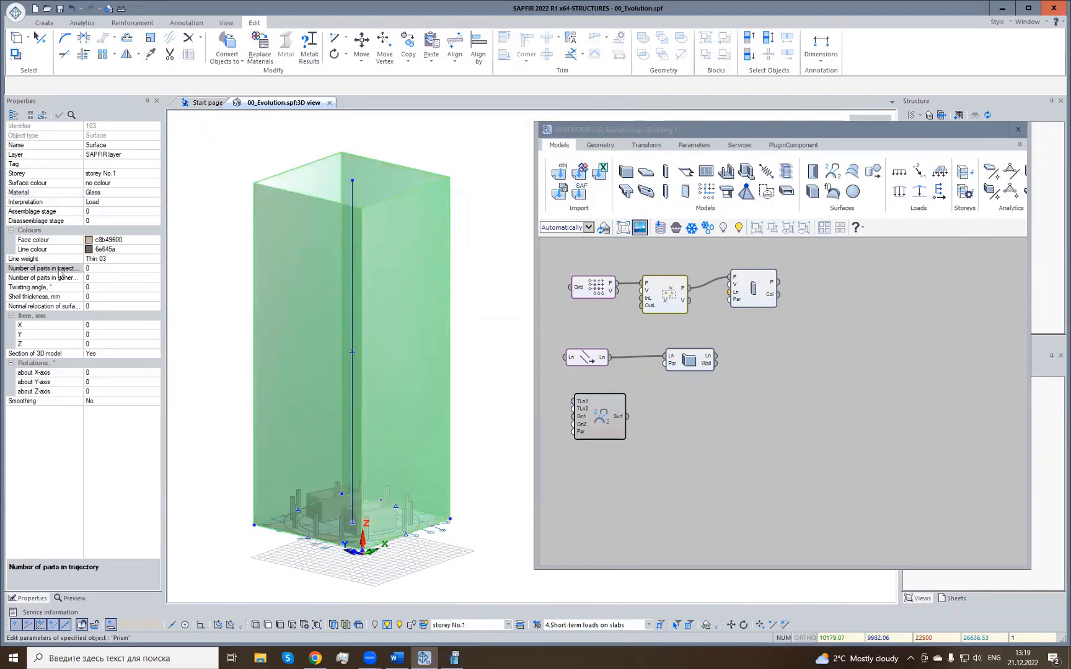
left_click(68, 267)
key("Return")
left_click(57, 282)
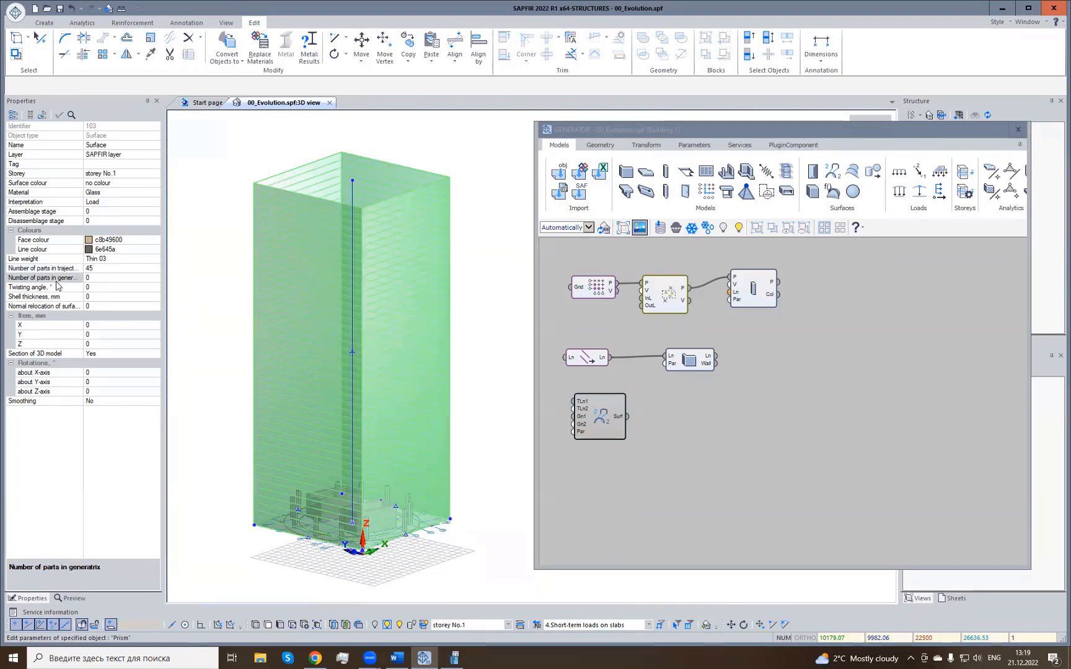
left_click(57, 280)
type("48")
key("Return")
Set the tower surface's twisting angle to 96° and clear the selection to inspect the twisted shape.
left_click(82, 287)
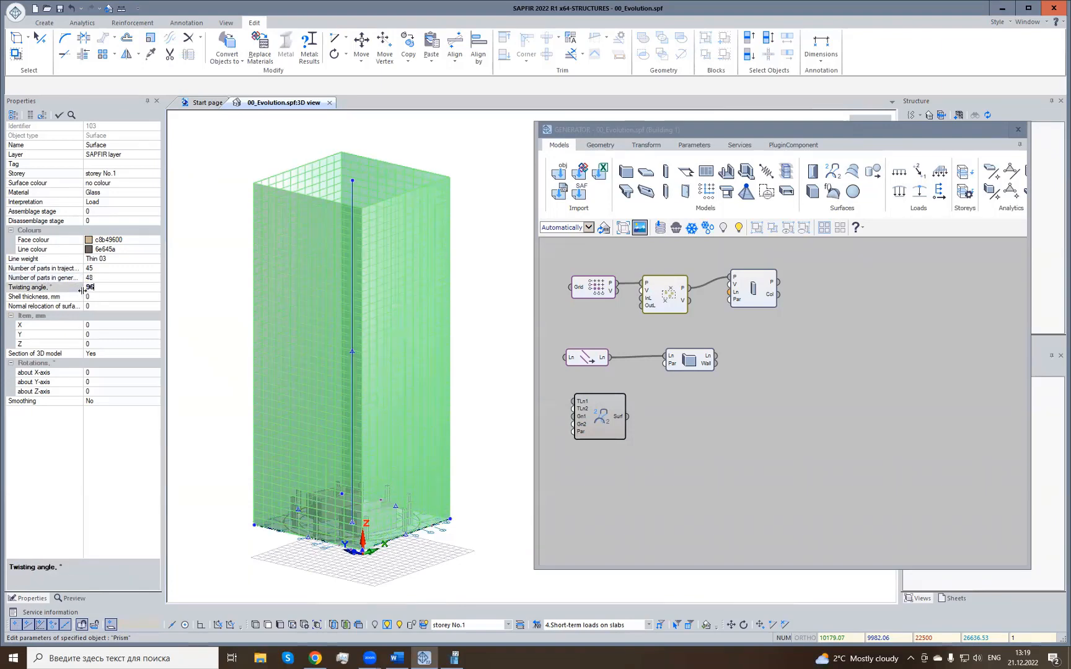
type("96")
key("Return")
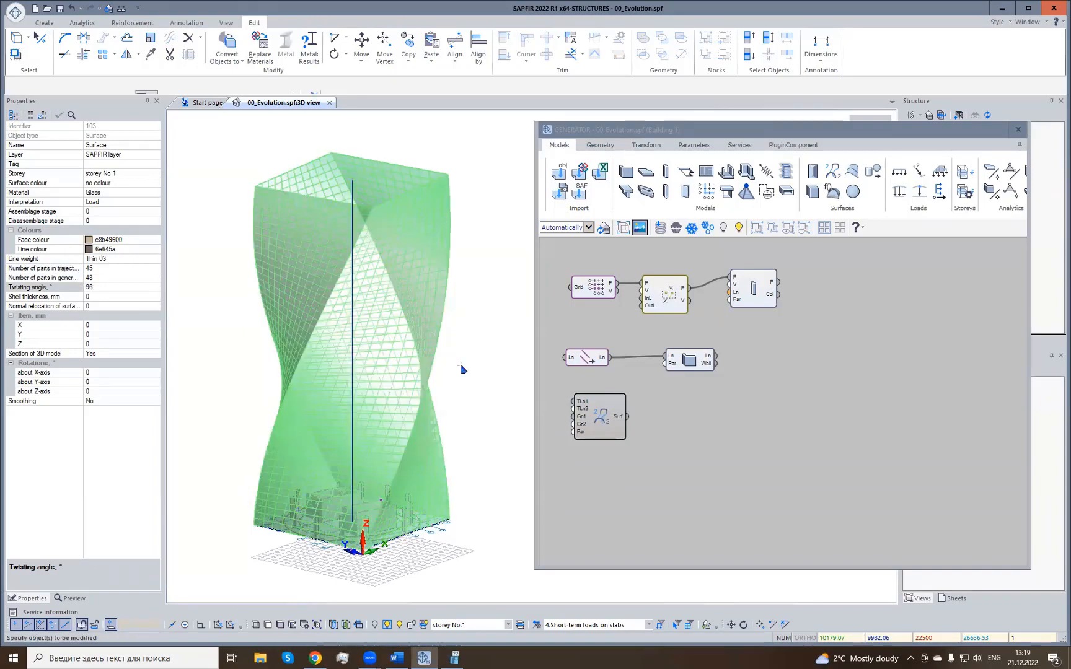
left_click(482, 390)
middle_click_drag(432, 437, 493, 370)
scroll(403, 526, "up", 3)
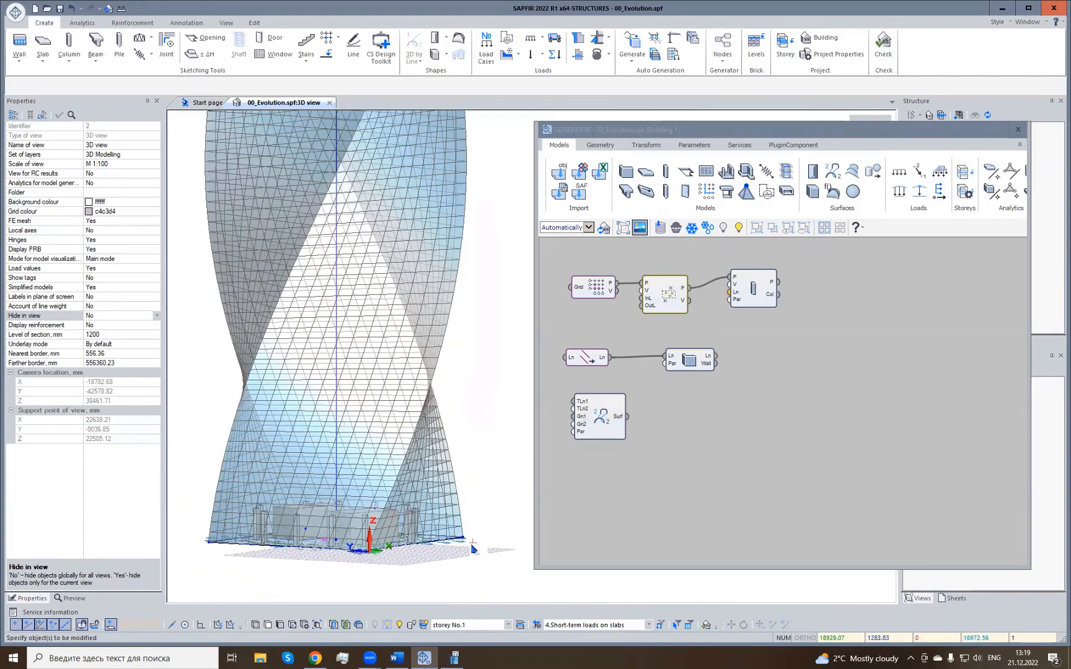
middle_click_drag(472, 541, 443, 607)
scroll(451, 407, "down", 3)
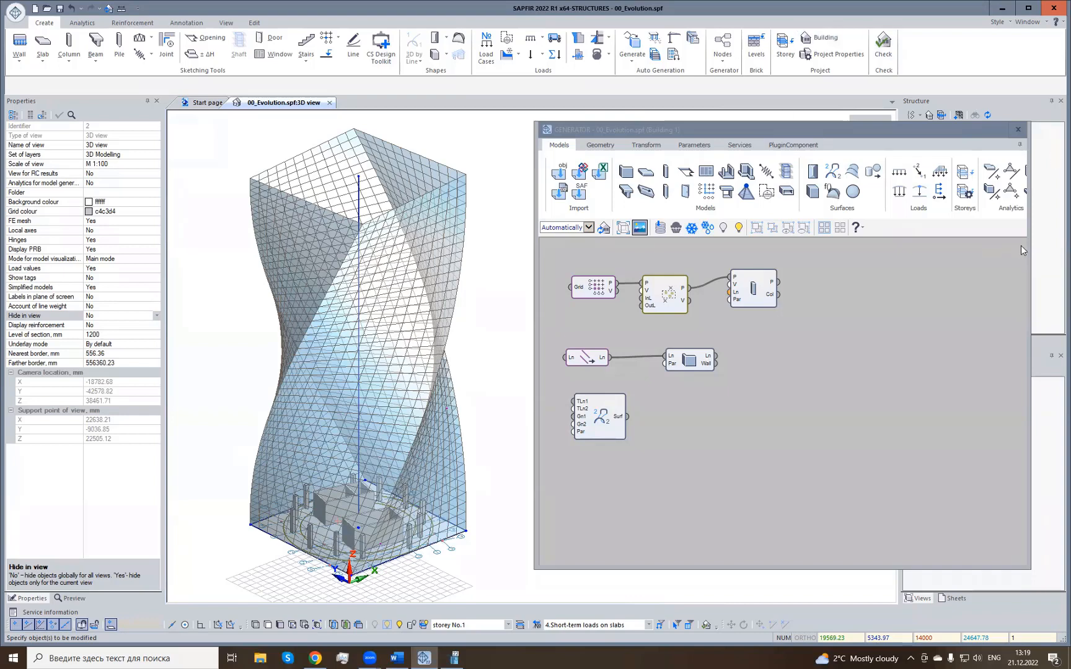
Narrow and reposition the Generator window so that it no longer covers the project structure tree.
left_click_drag(1031, 248, 920, 248)
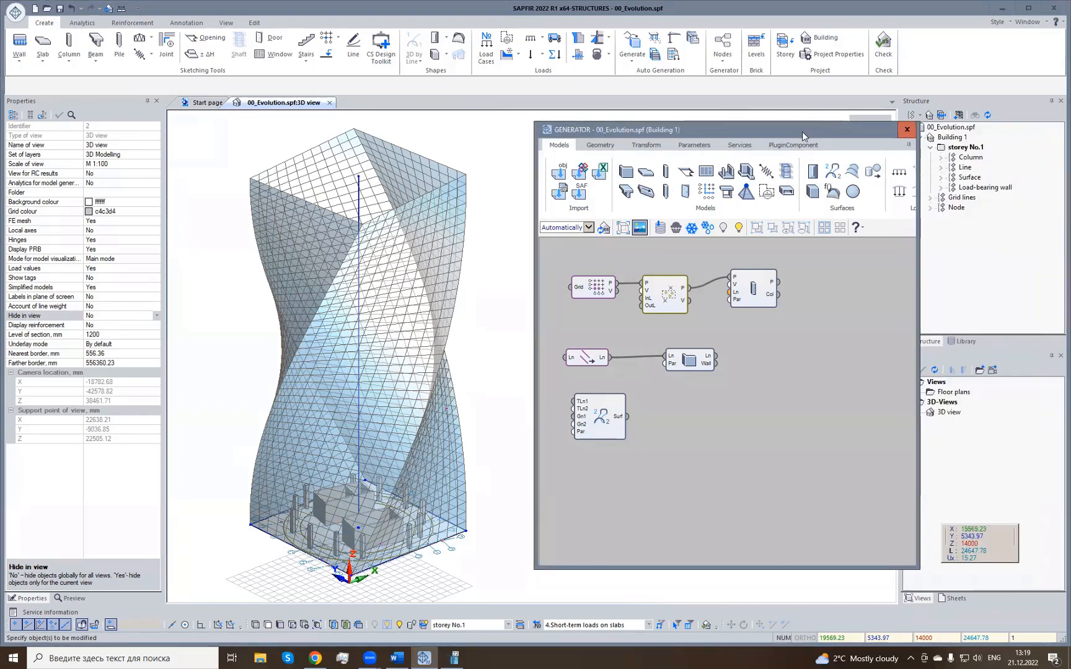
left_click_drag(803, 131, 766, 130)
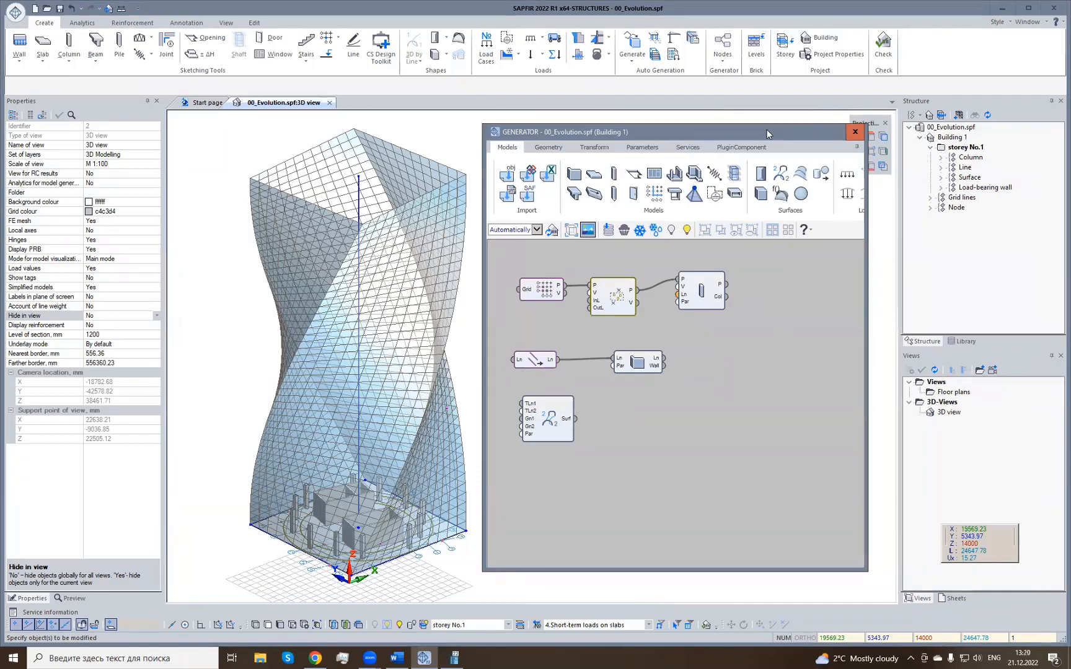
left_click(872, 265)
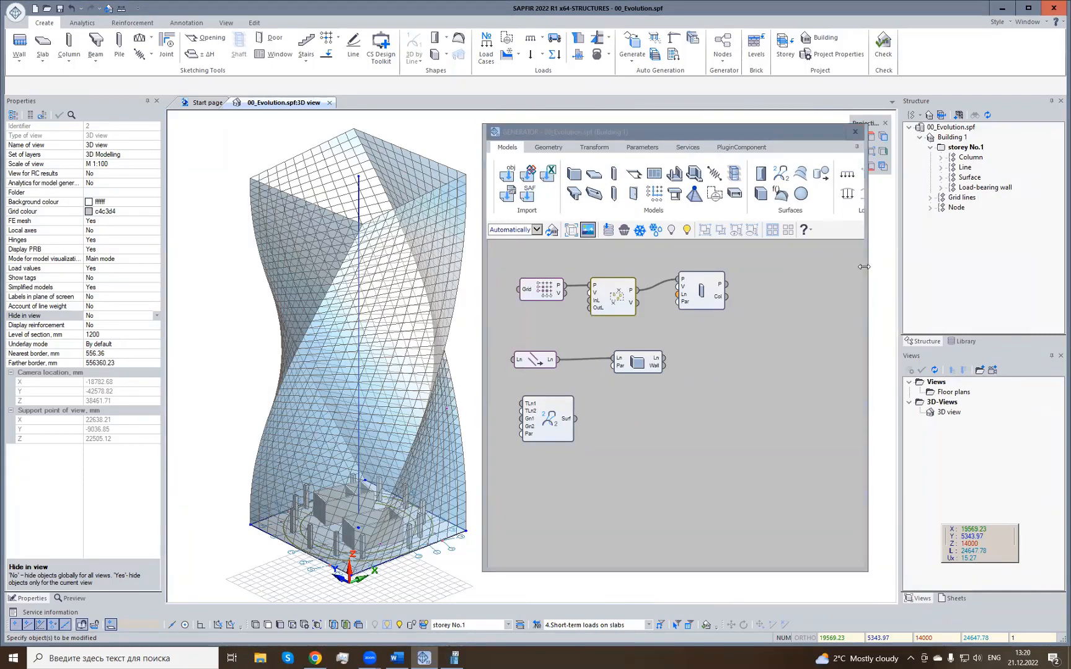
left_click_drag(864, 266, 955, 265)
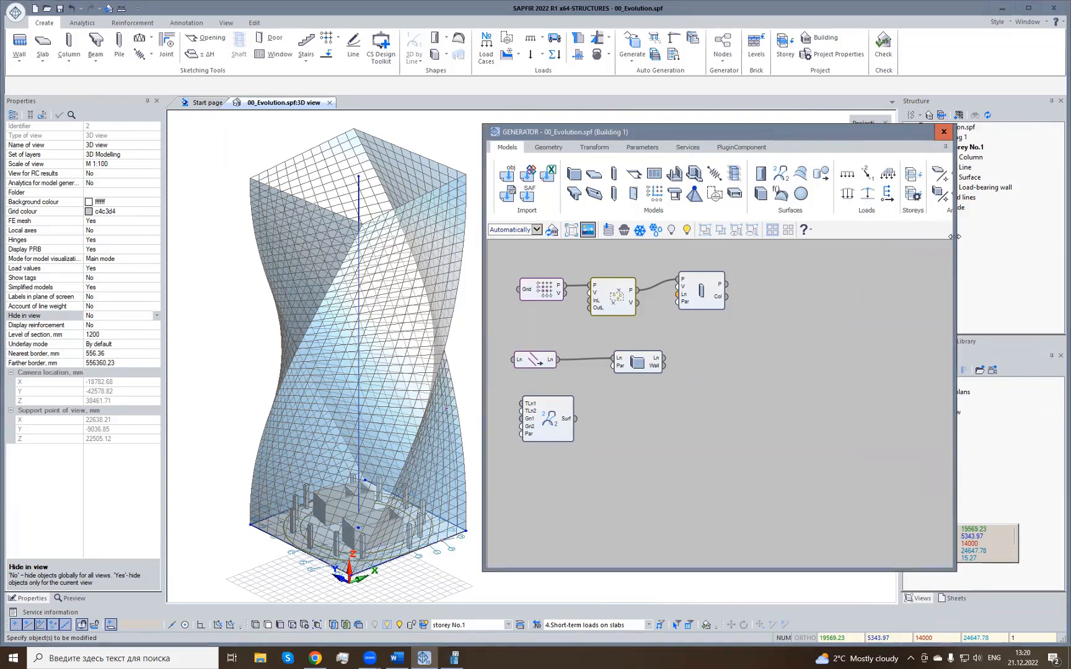
left_click_drag(956, 253, 886, 254)
left_click(923, 219)
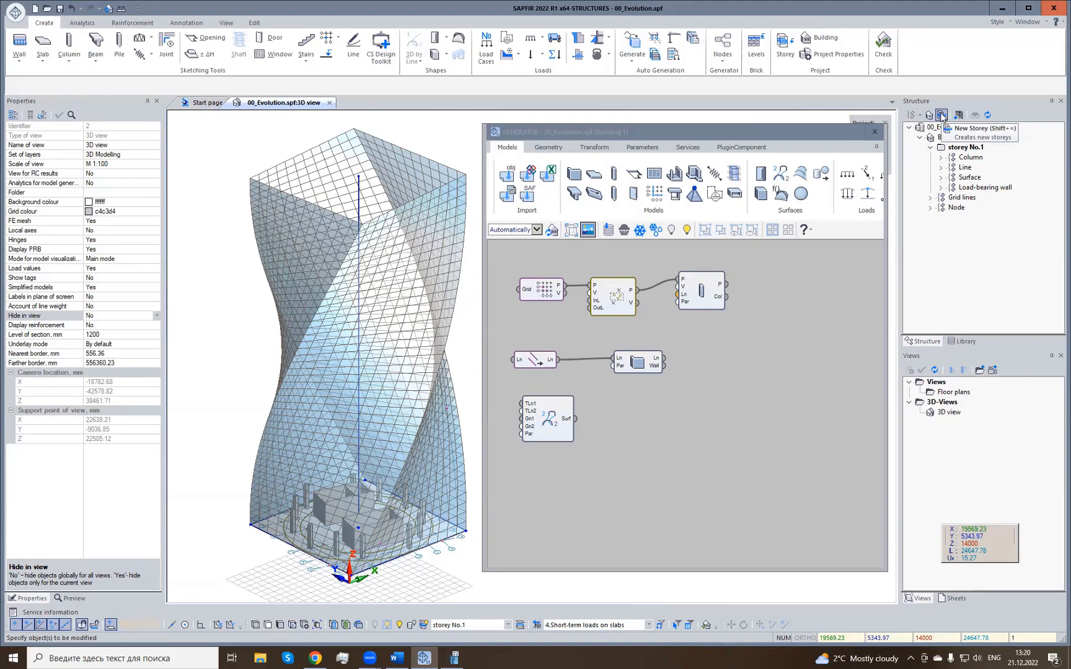
Add 15 new storeys at the top of Building 1 and make storey No.1 current again.
left_click(941, 116)
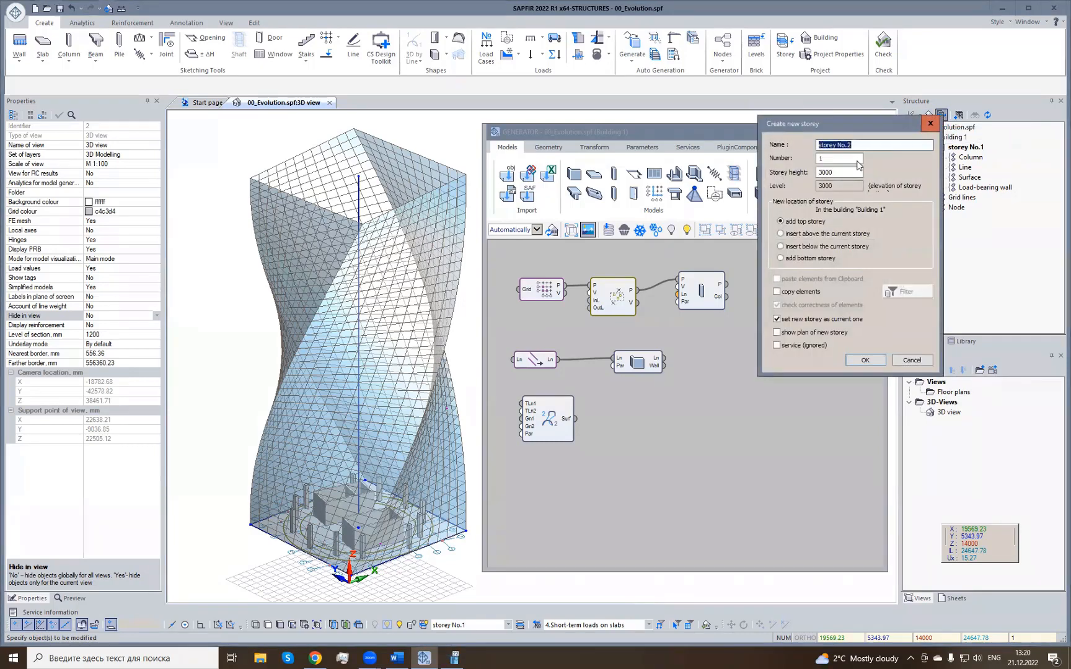
left_click(821, 157)
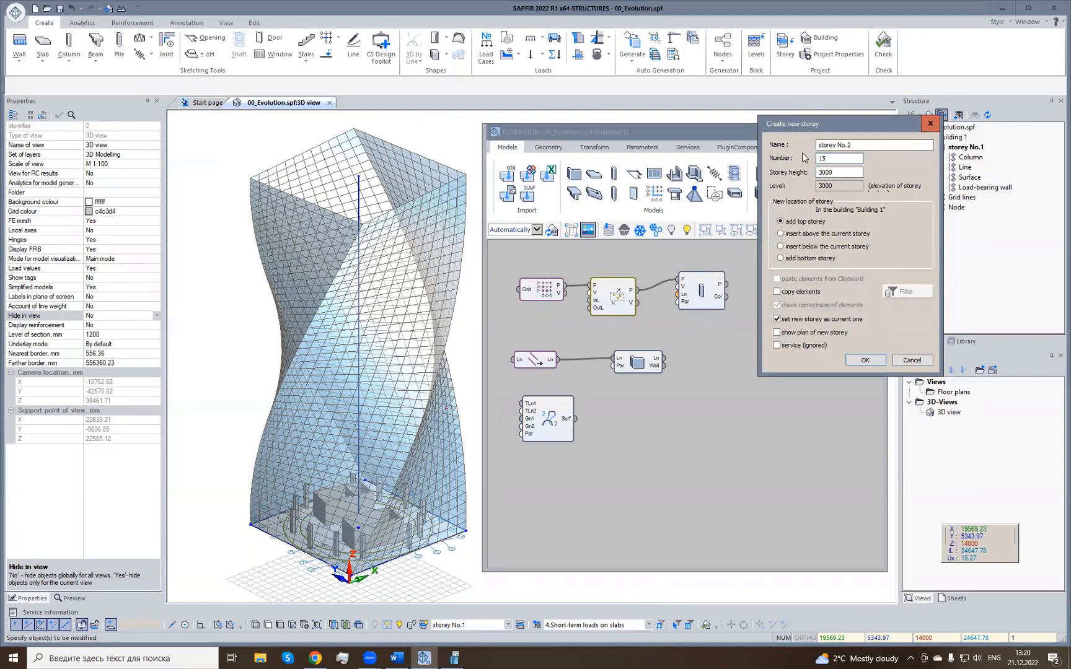
left_click(868, 363)
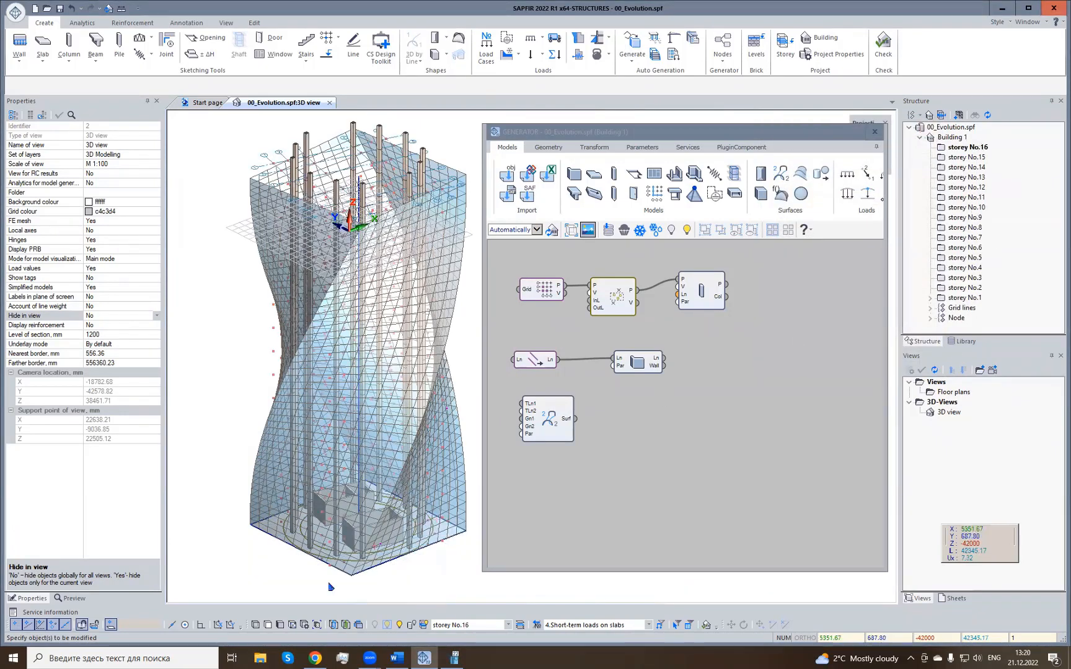
right_click_drag(307, 581, 409, 573)
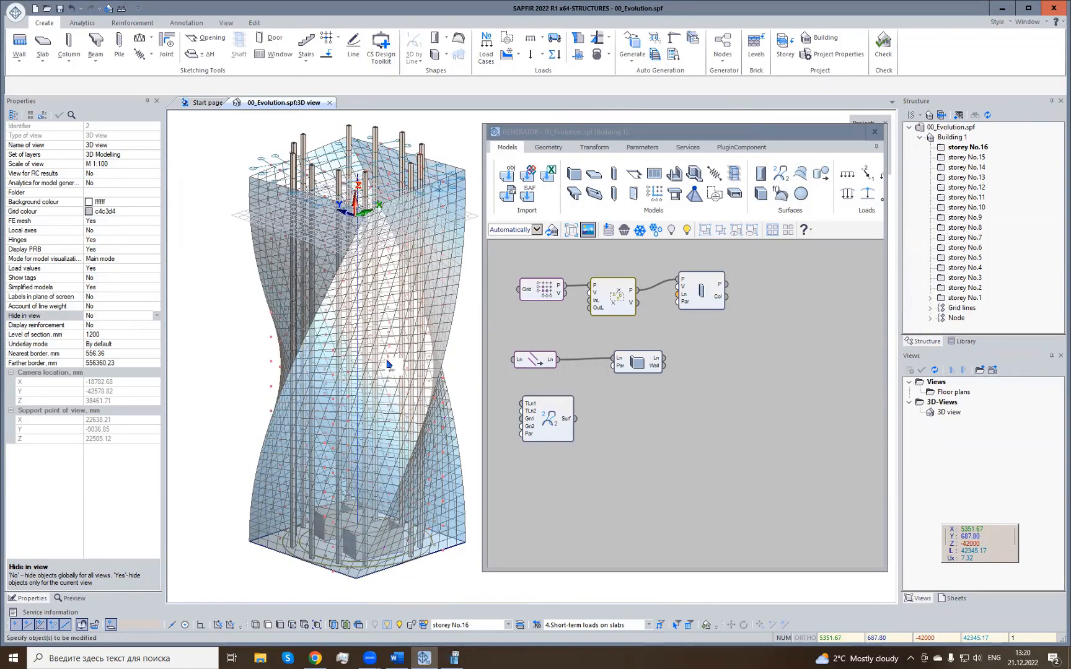
right_click_drag(381, 334, 342, 145)
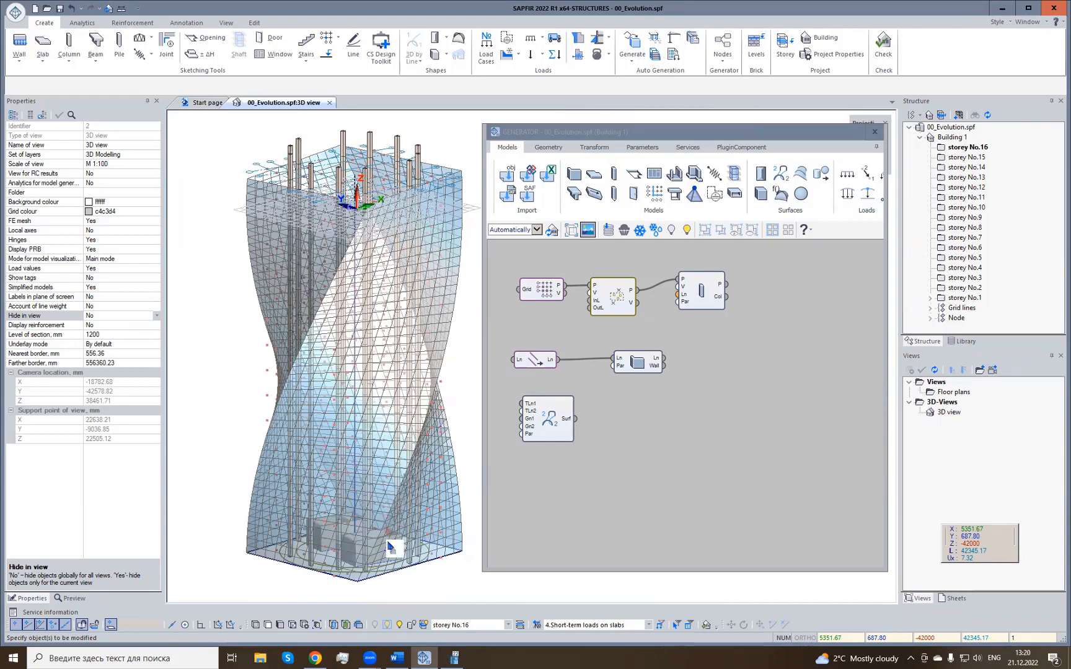
middle_click_drag(395, 549, 383, 512)
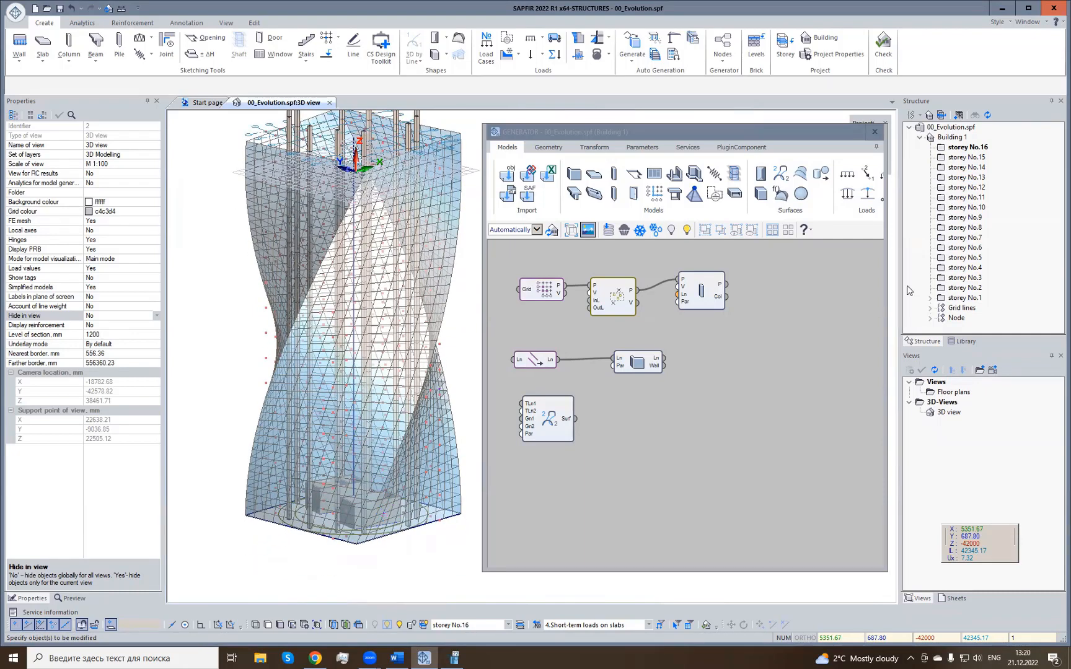
double_click(971, 298)
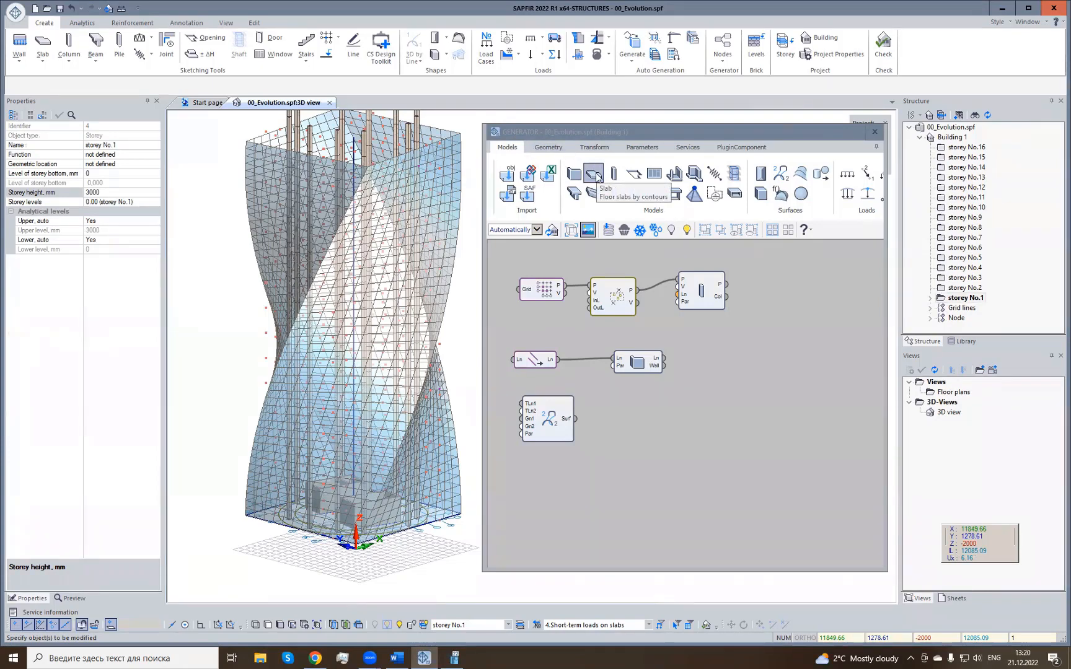
Add a Slab node in the row of the tower surface node and place a CrsSurfPln surface-plane intersection node between them.
left_click_drag(597, 178, 678, 431)
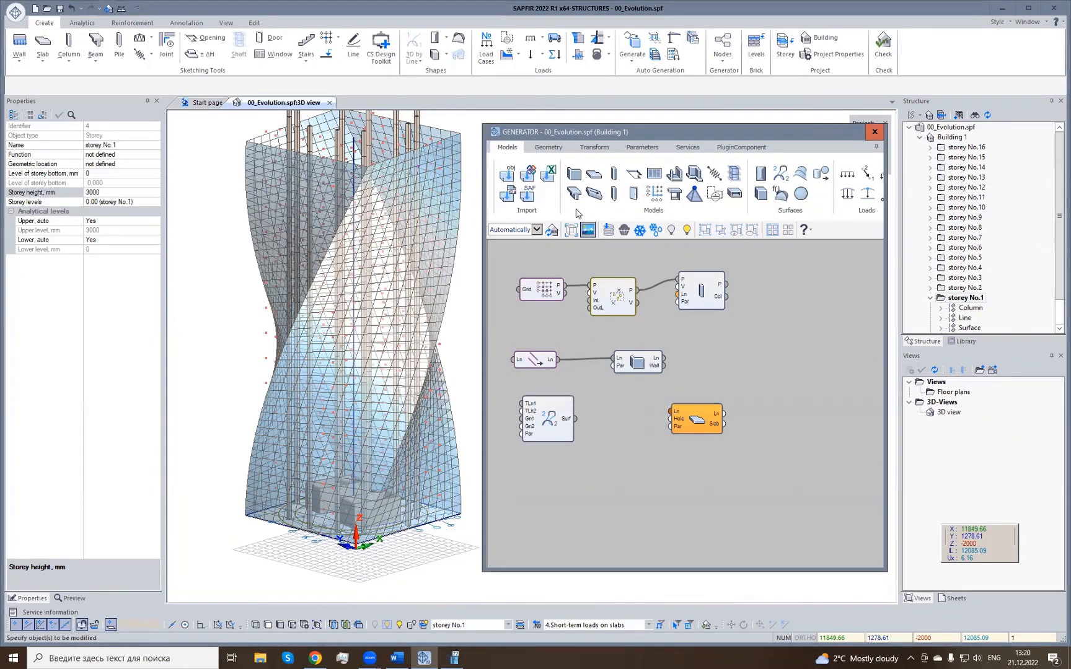
left_click_drag(695, 410, 762, 411)
left_click(595, 148)
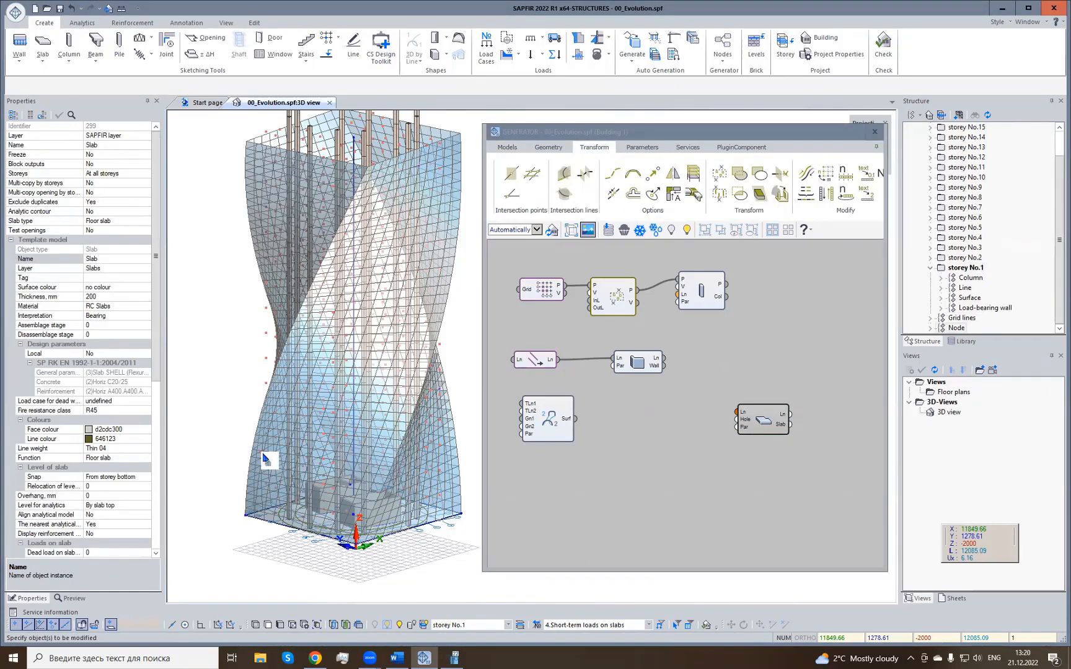
left_click(564, 193)
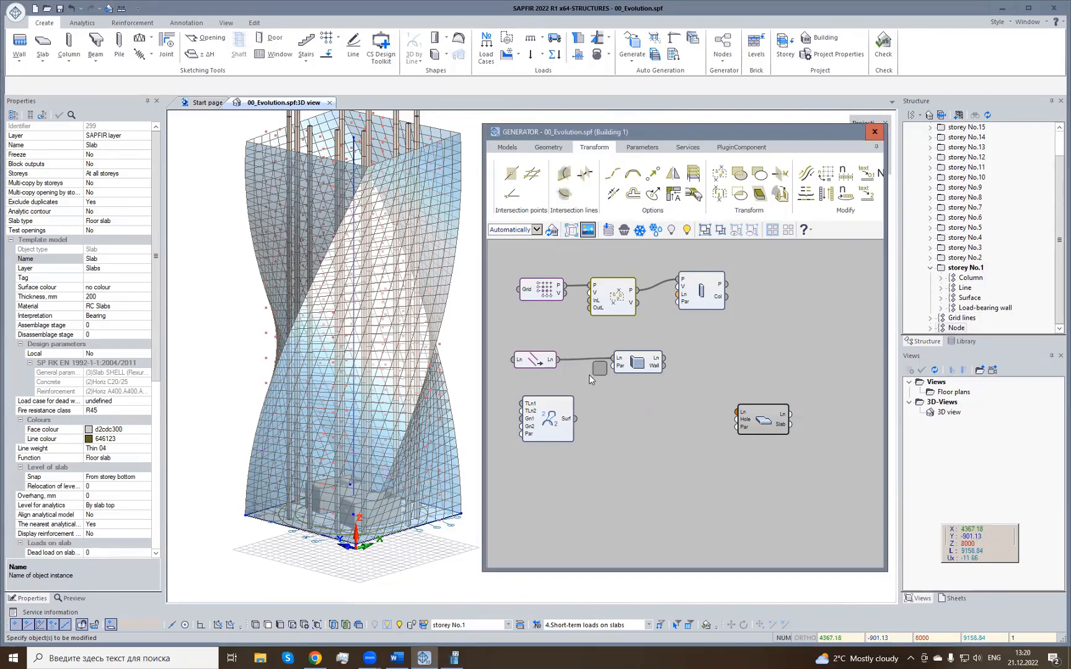
left_click(621, 417)
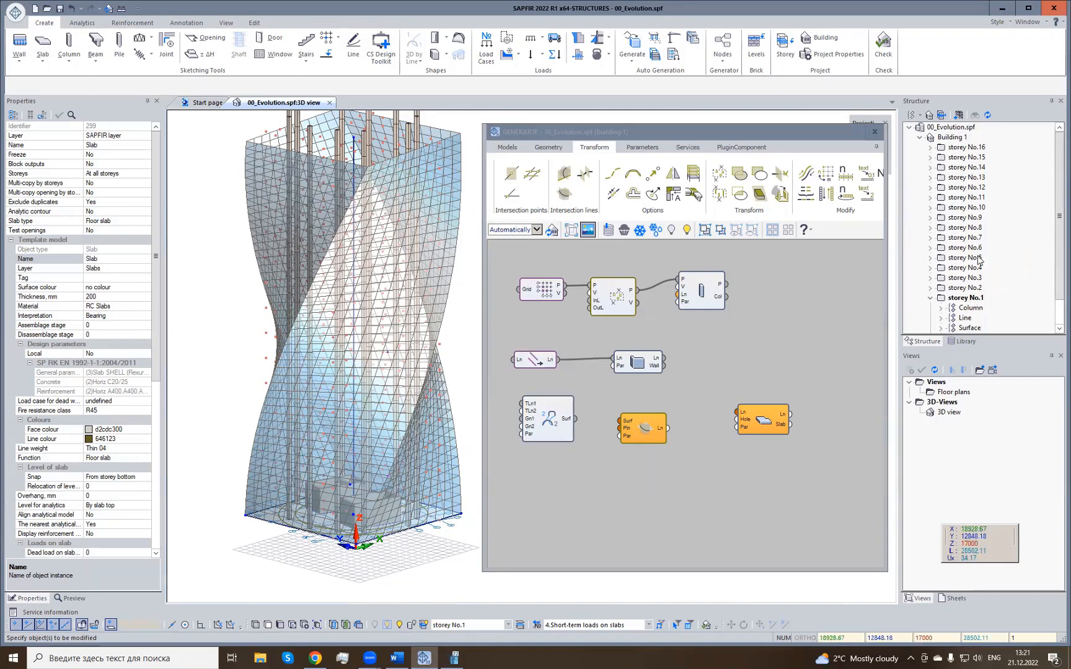
left_click(644, 420)
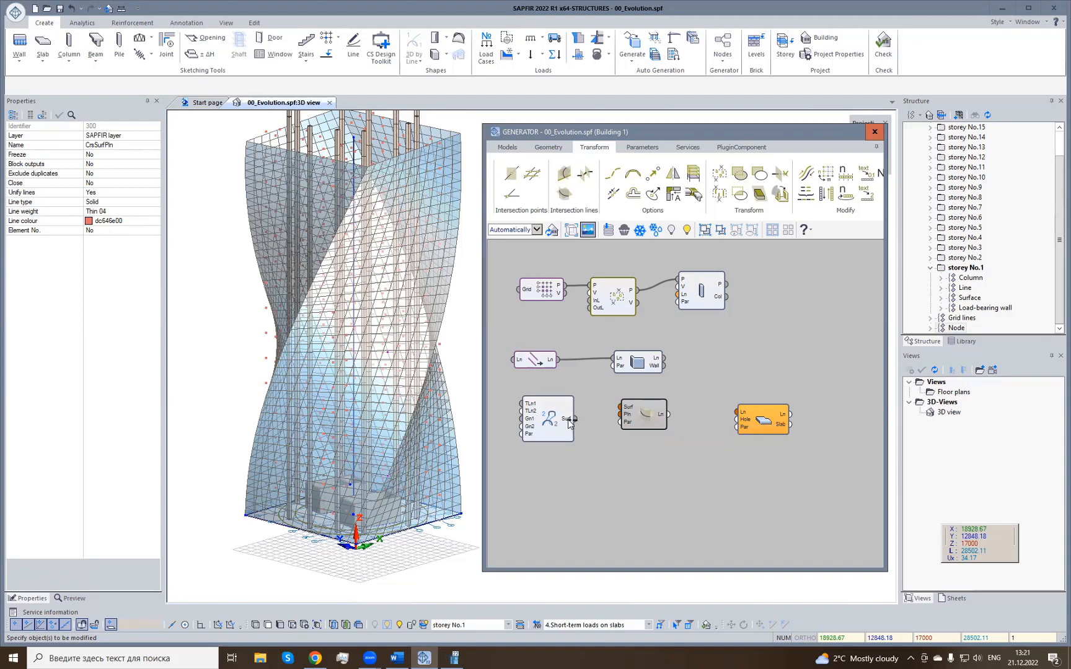
Feed the CrsSurfPln node with the tower surface and with the planes of a new StoreyPln node.
left_click_drag(576, 419, 620, 407)
left_click_drag(651, 445, 662, 482)
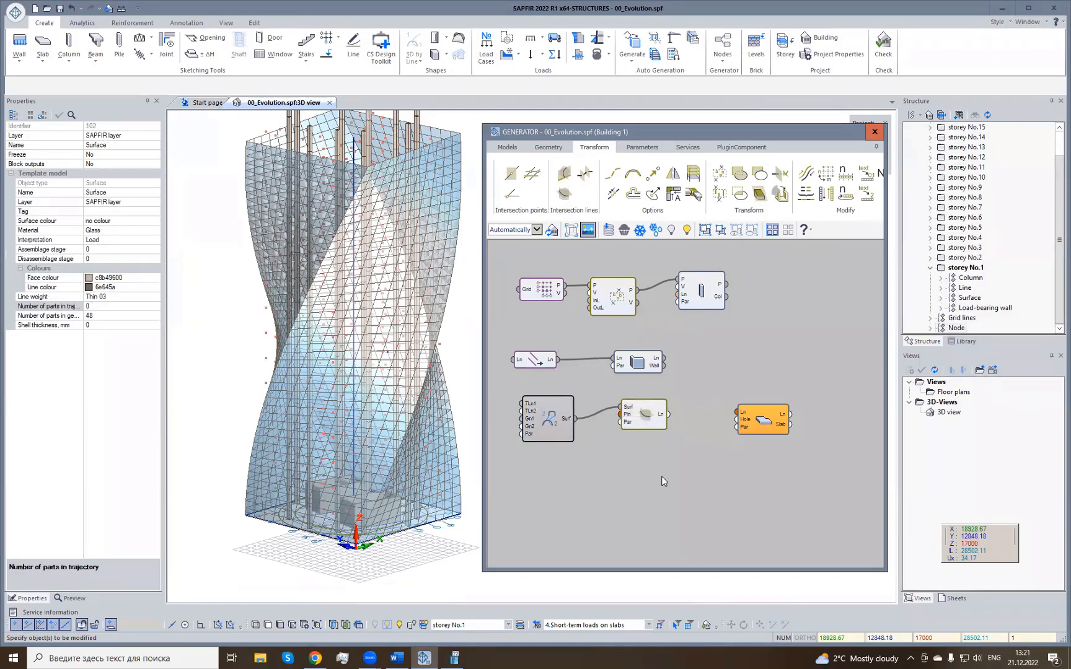
left_click(550, 148)
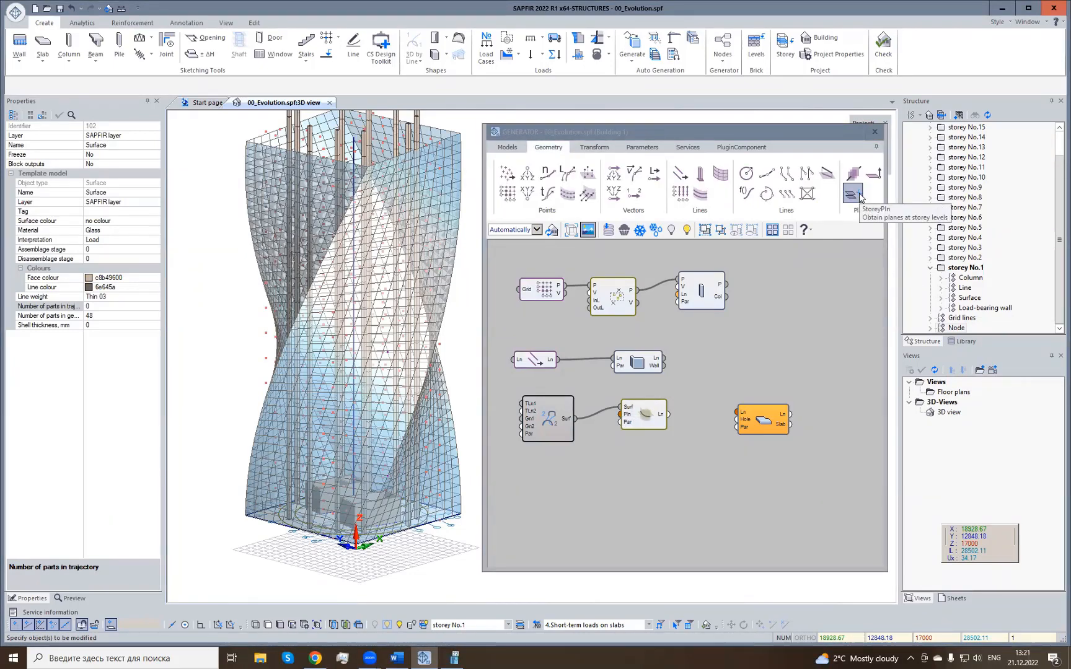
left_click_drag(860, 197, 561, 469)
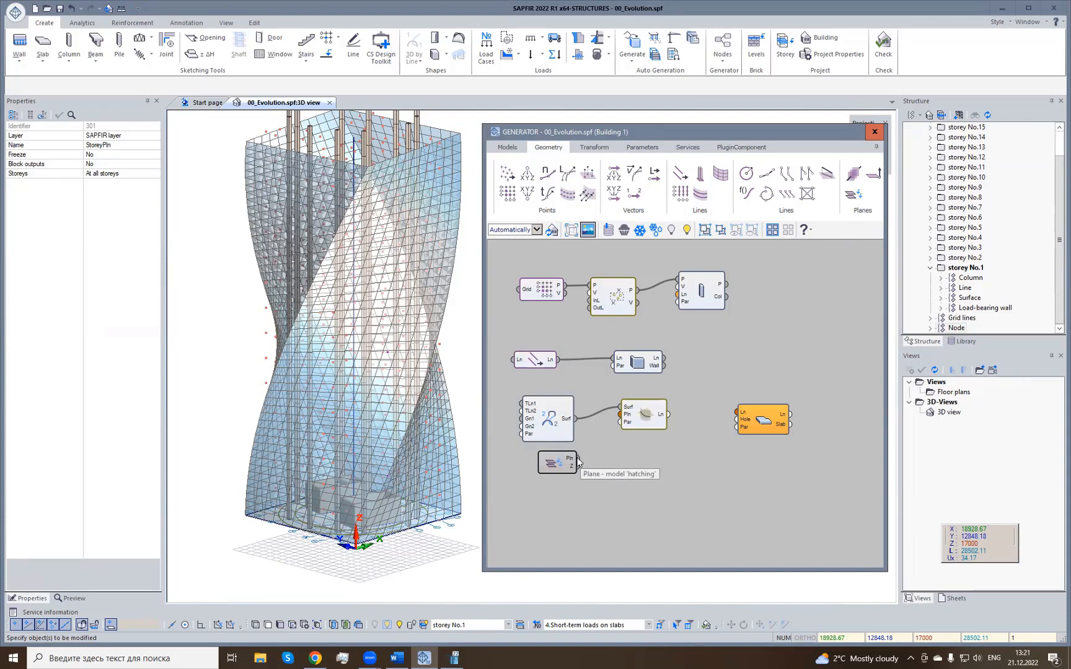
left_click_drag(578, 462, 621, 416)
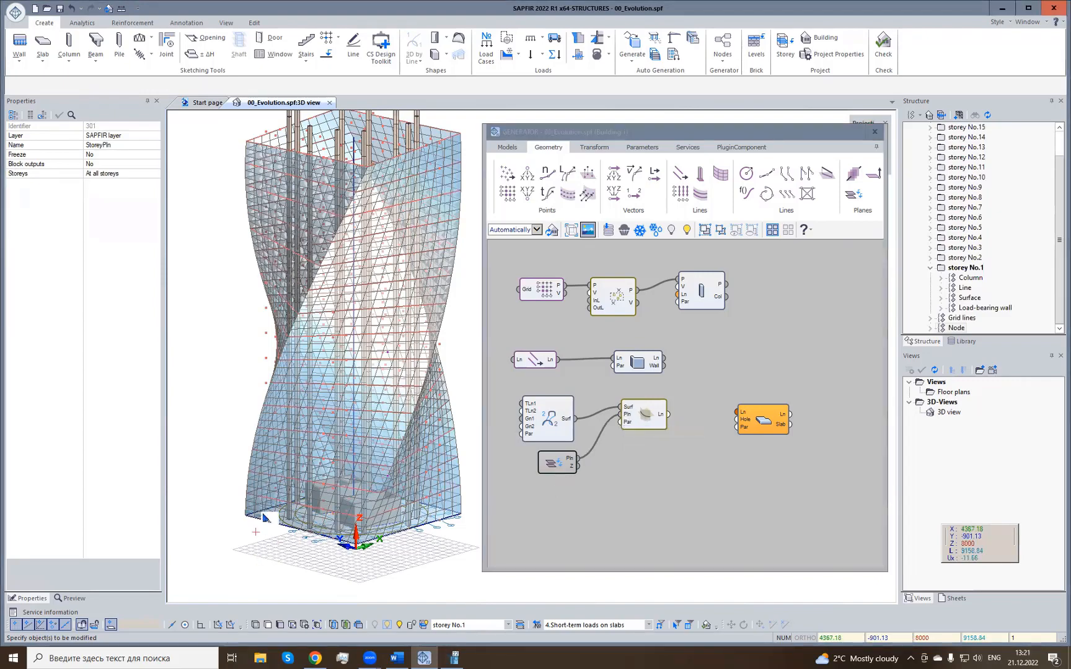
Connect the CrsSurfPln intersection lines to the Slab node's line input to generate slabs inside the tower.
scroll(261, 518, "up", 2)
scroll(261, 518, "up", 3)
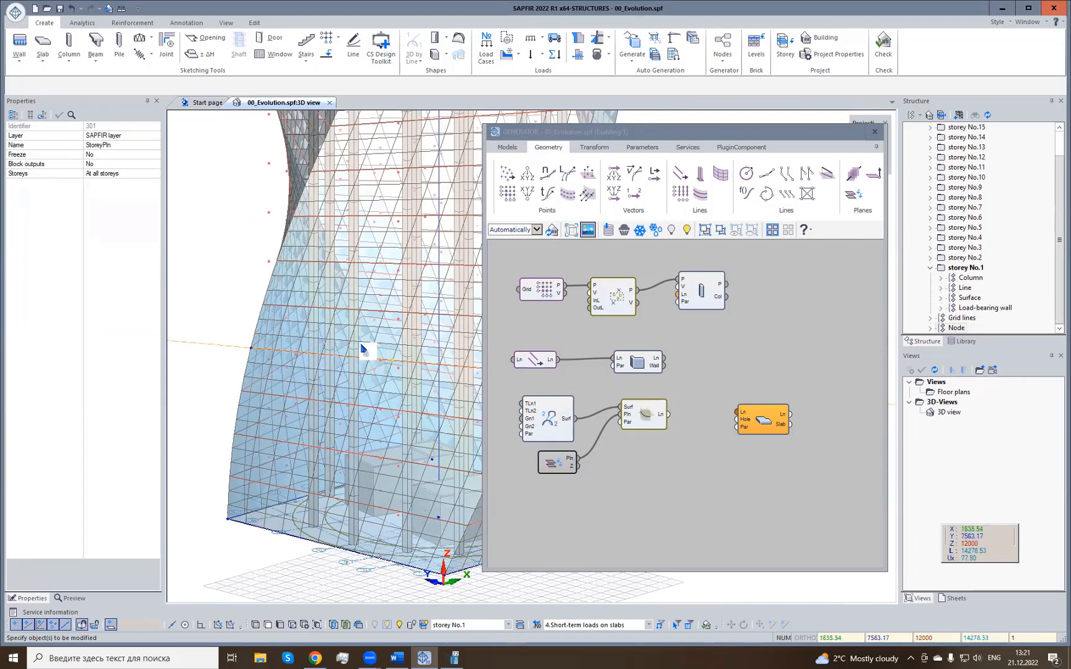
middle_click_drag(349, 344, 300, 338)
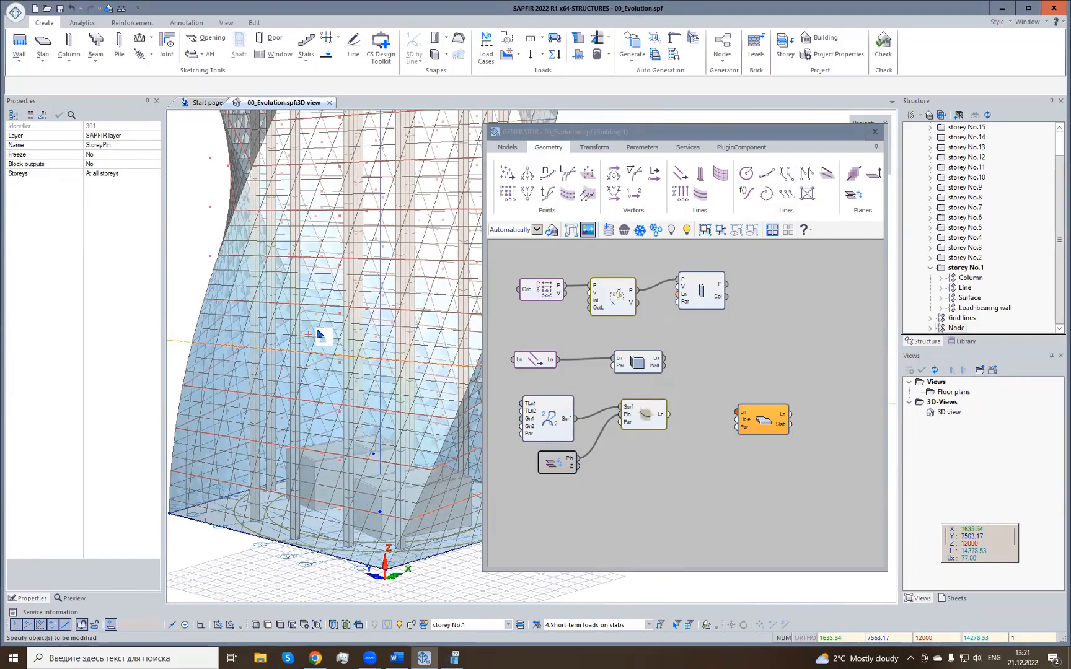
scroll(401, 376, "down", 4)
scroll(356, 367, "down", 5)
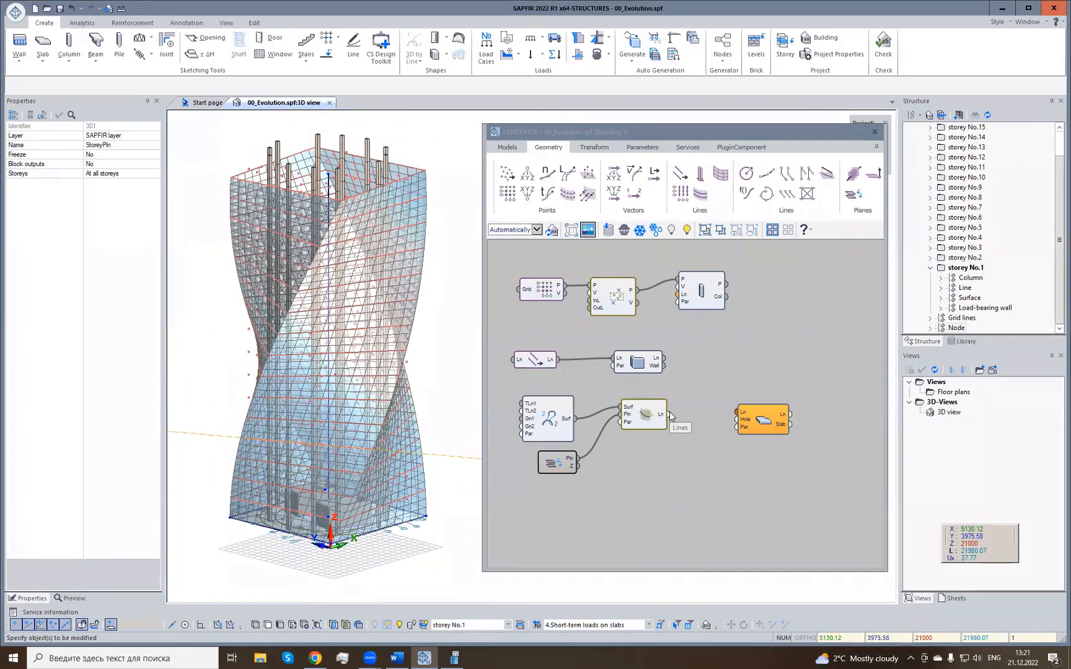
left_click_drag(755, 422, 713, 408)
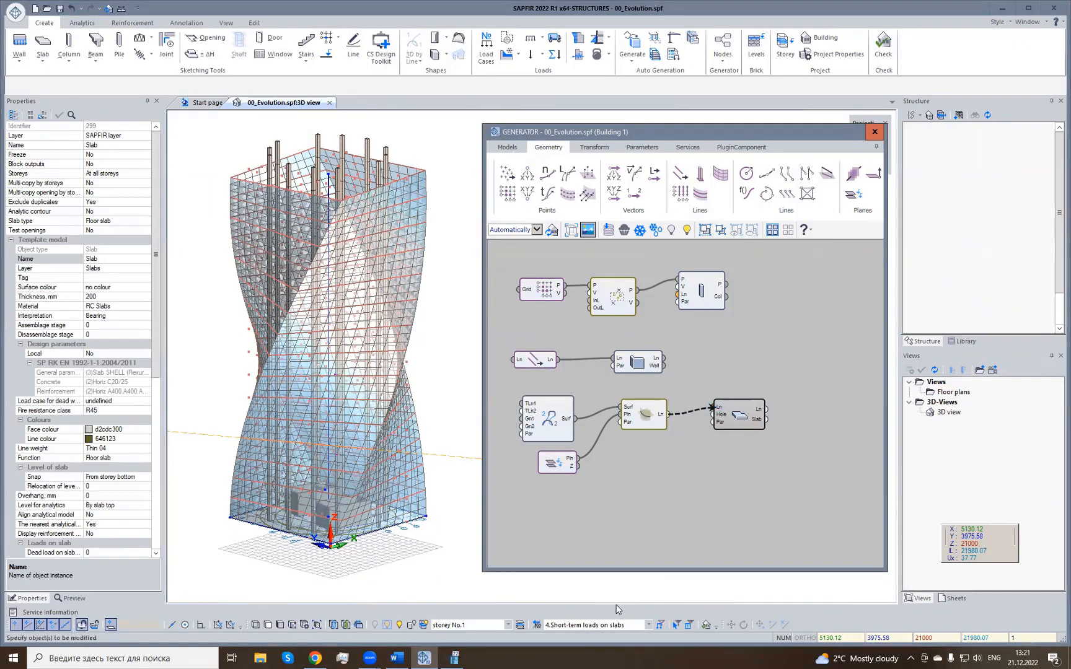
middle_click_drag(375, 372, 283, 539)
scroll(283, 539, "up", 6)
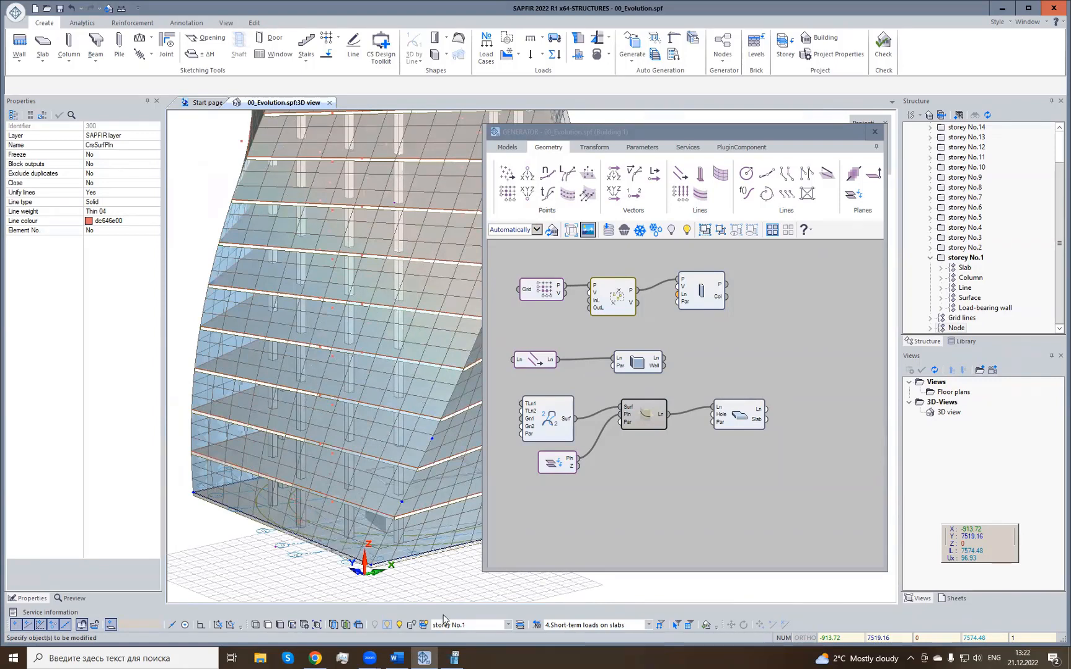
Shift the Generator window clear of the tower and restrict the object selection filter to lines.
left_click(749, 134)
left_click_drag(749, 134, 862, 133)
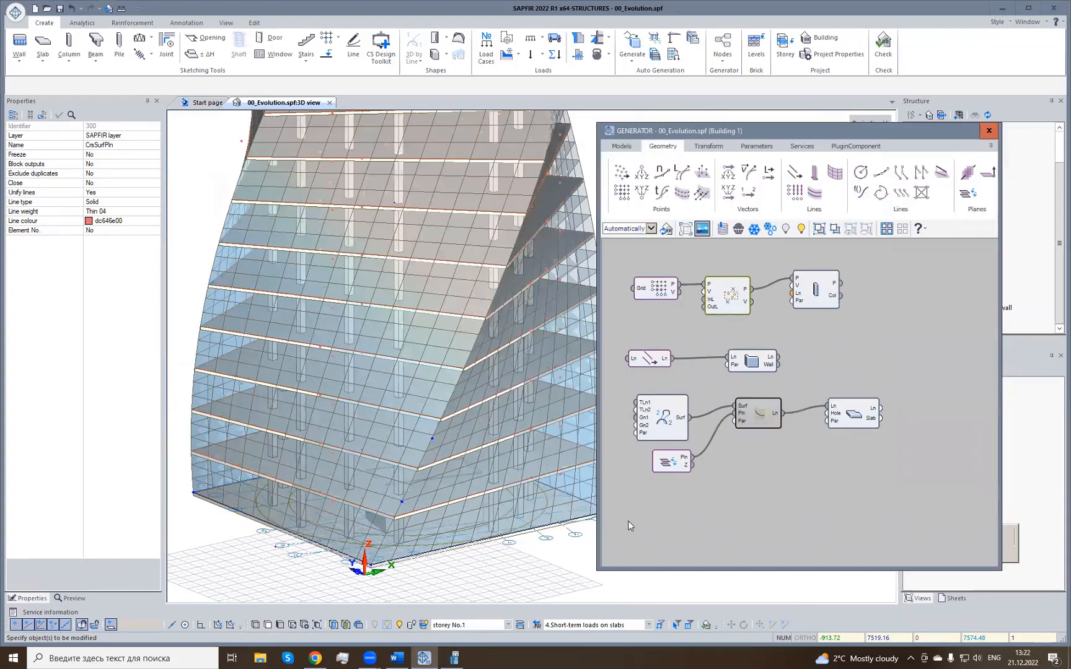
left_click(676, 625)
left_click(714, 608)
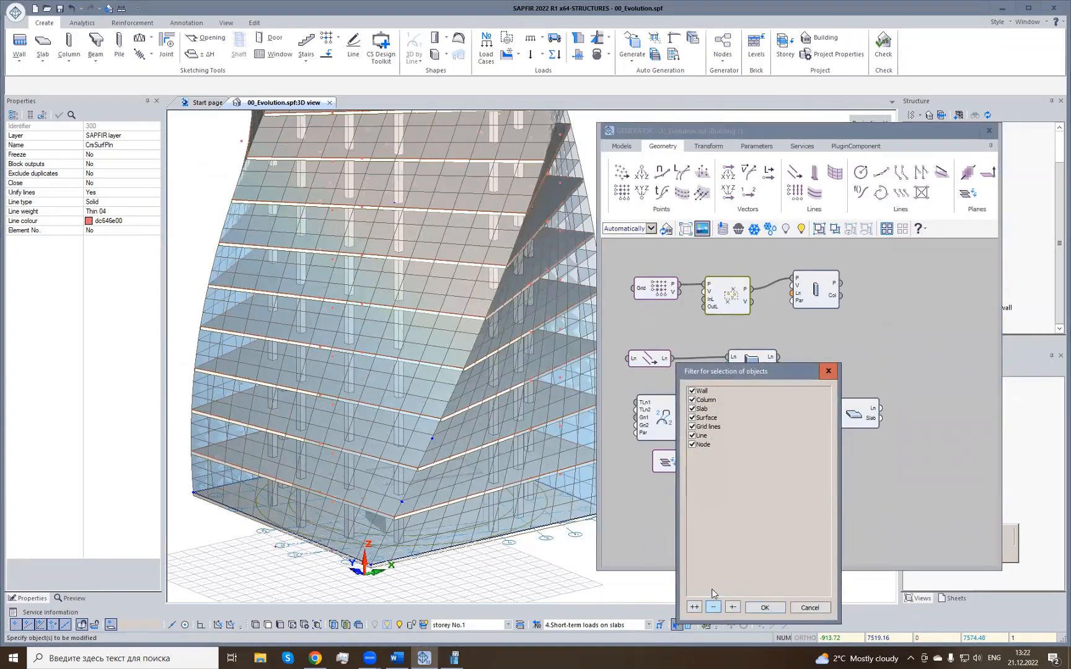
left_click(764, 607)
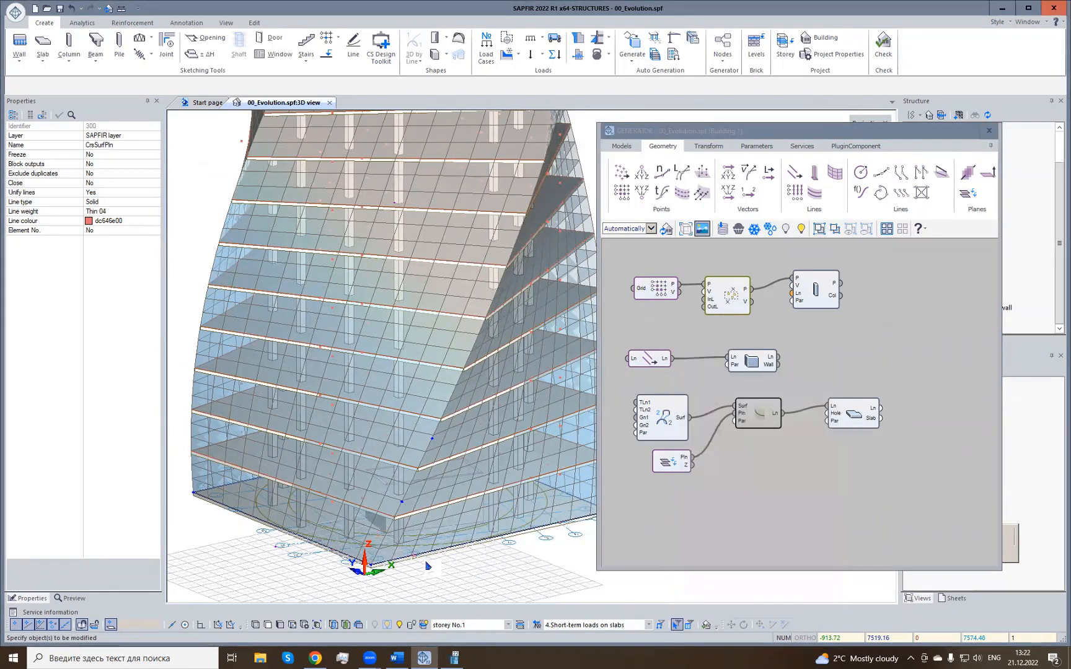
Try to reshape the tower by moving two adjacent sides of its base Generatrix outline outward.
left_click(426, 551)
scroll(421, 487, "down", 5)
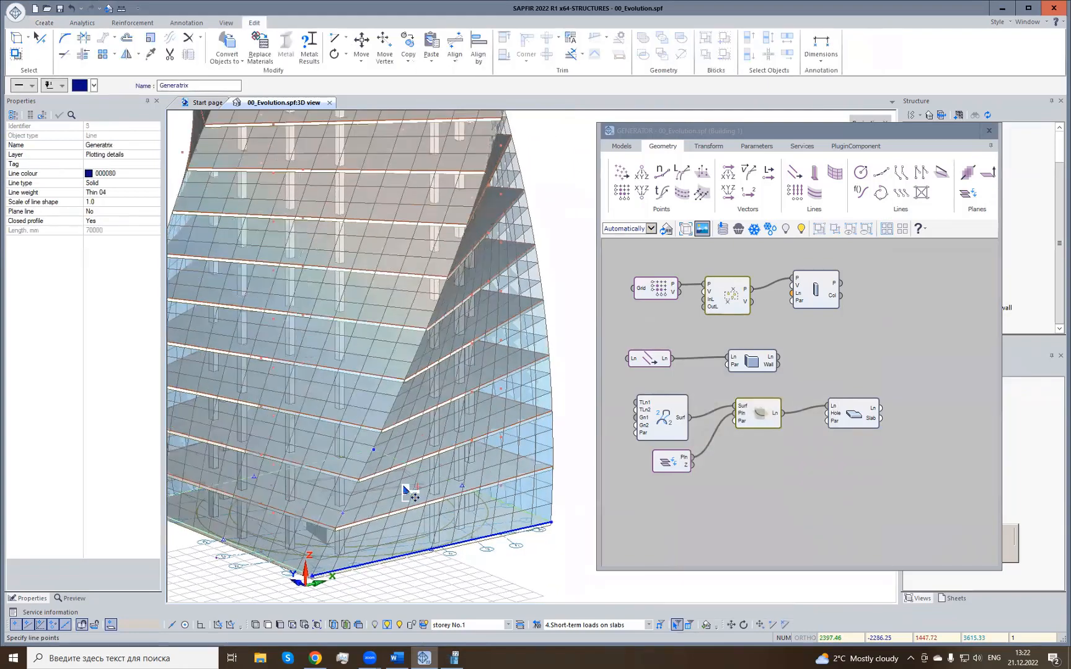
left_click(423, 540)
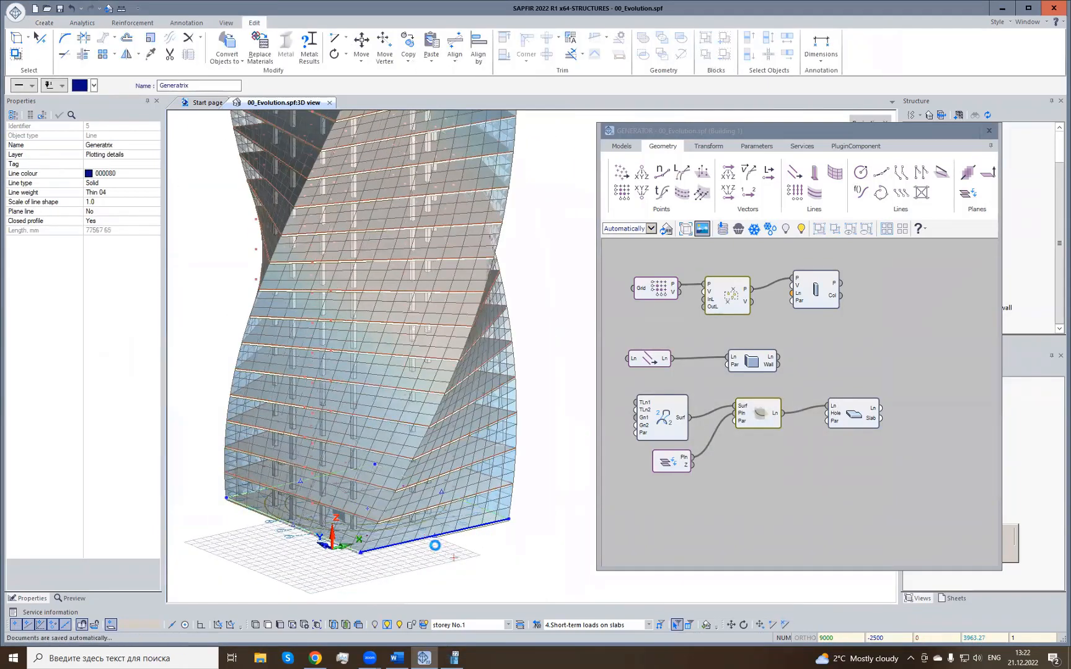
scroll(433, 464, "down", 1)
middle_click_drag(208, 556, 185, 612)
left_click(282, 577)
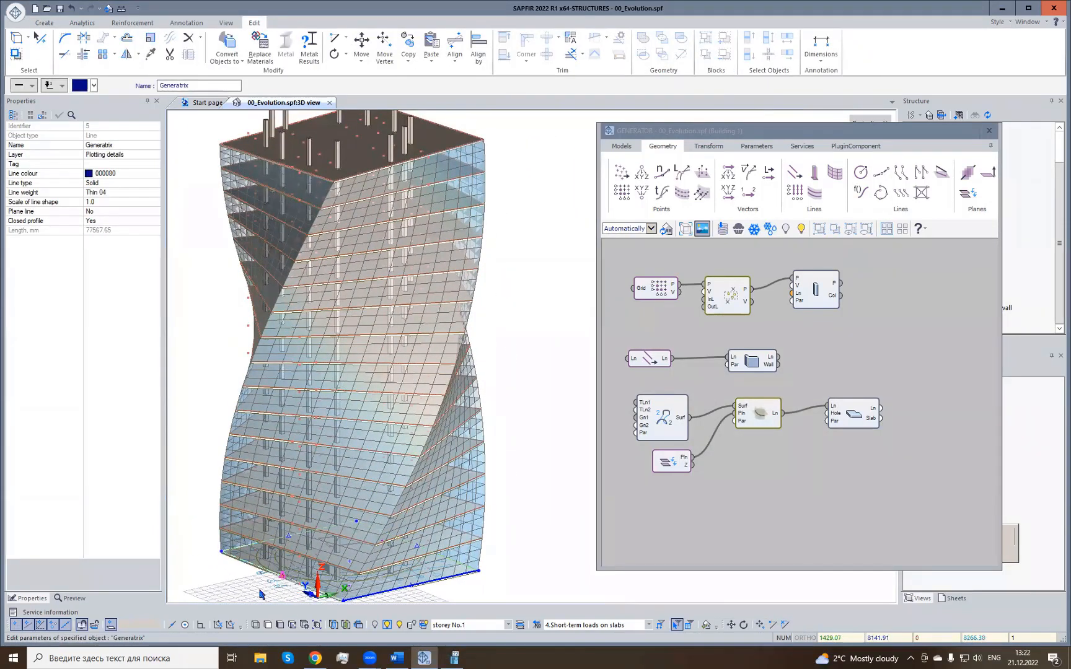
left_click(257, 587)
right_click_drag(392, 425, 359, 384)
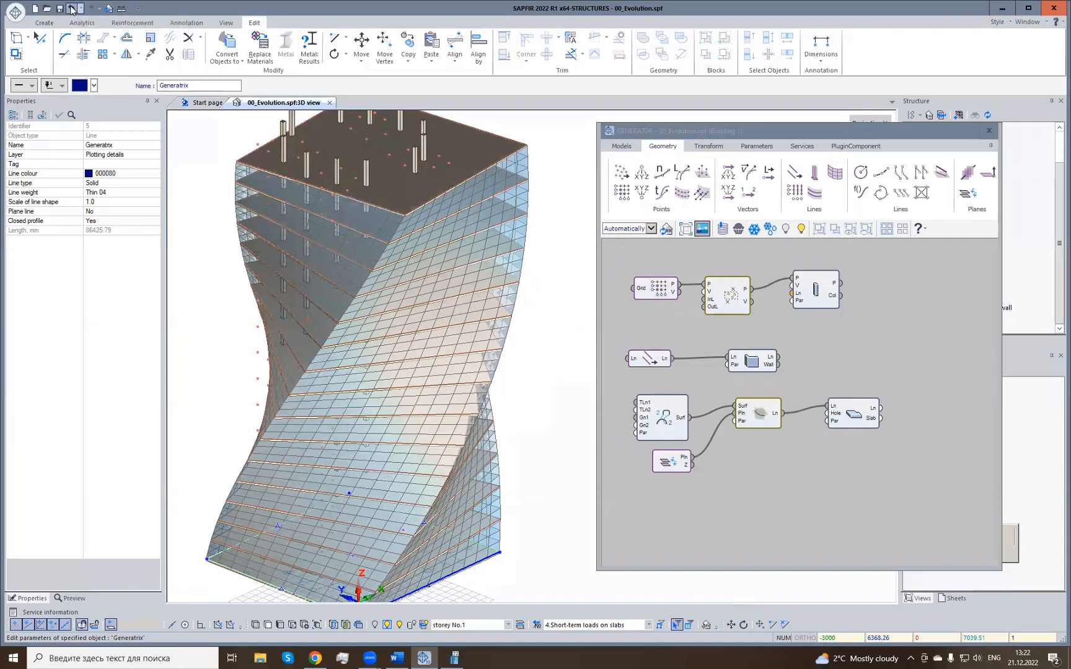
Undo both changes to the Generatrix outline and clear the selection.
left_click(72, 8)
left_click(70, 9)
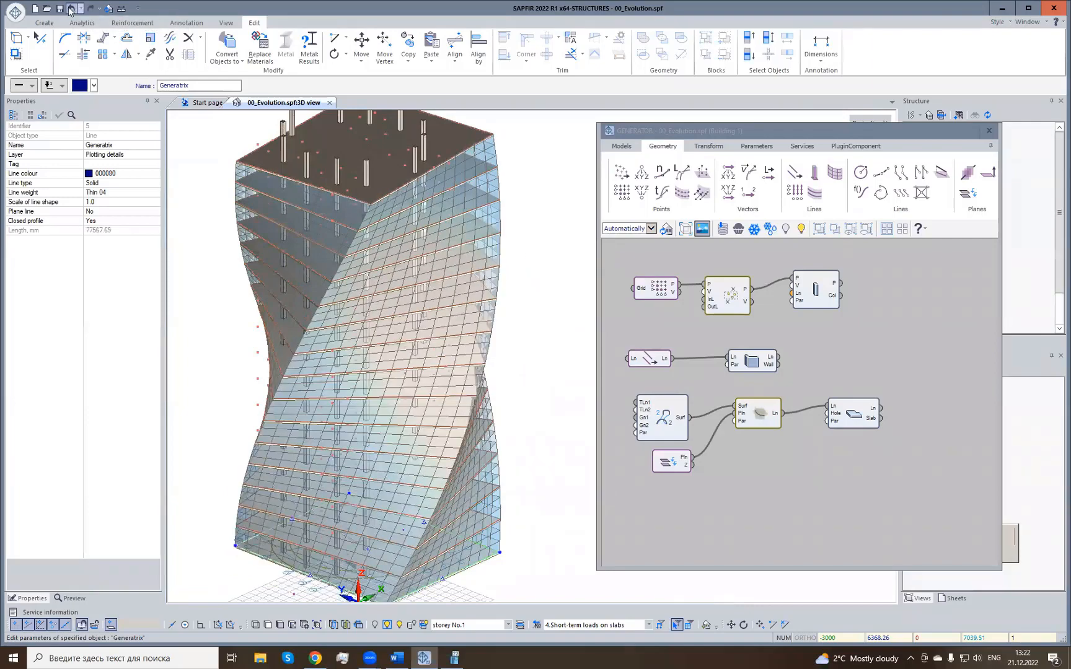
right_click_drag(322, 290, 398, 378)
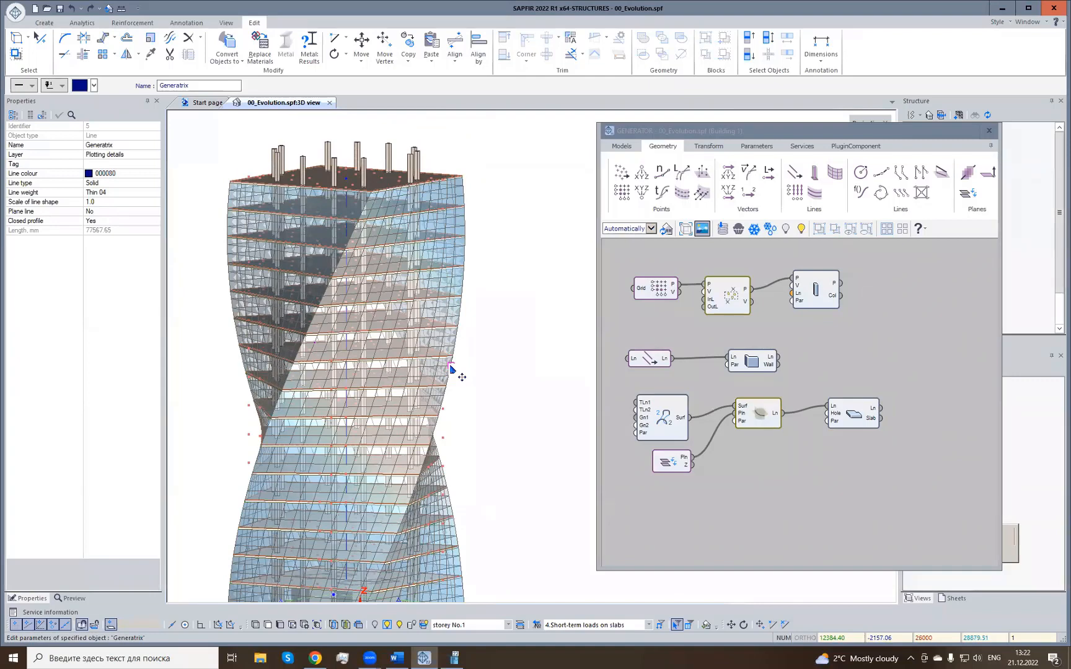
right_click_drag(471, 366, 490, 388)
left_click(506, 453)
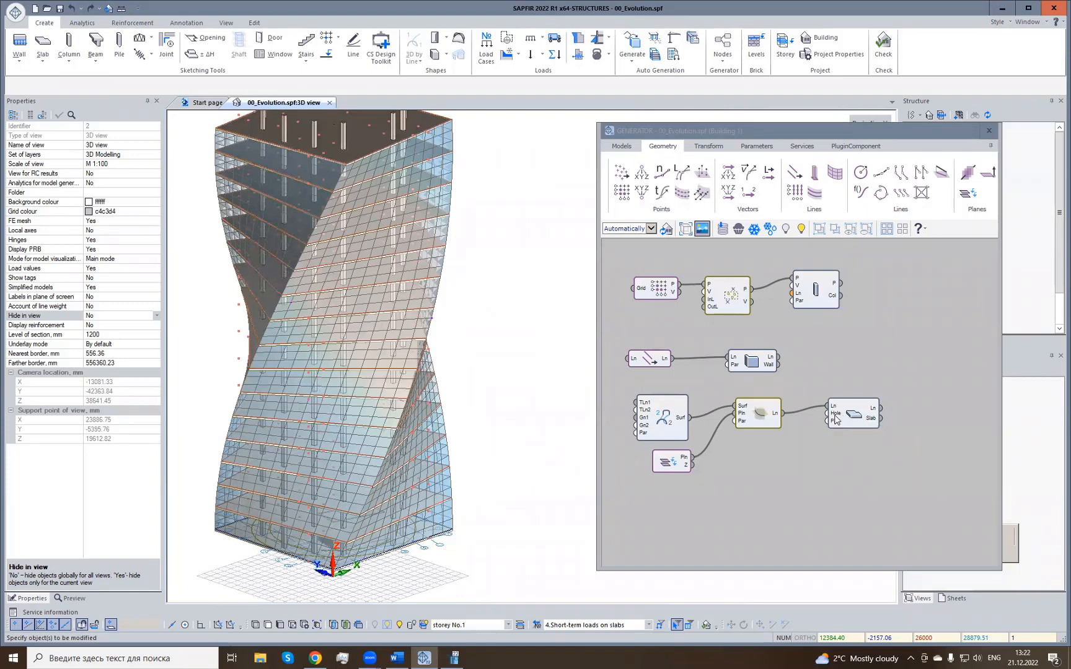
Move the Slab node further from CrsSurfPln, widen the Generator window and add a CullInd list filter node between them.
left_click_drag(835, 420, 895, 413)
left_click(709, 146)
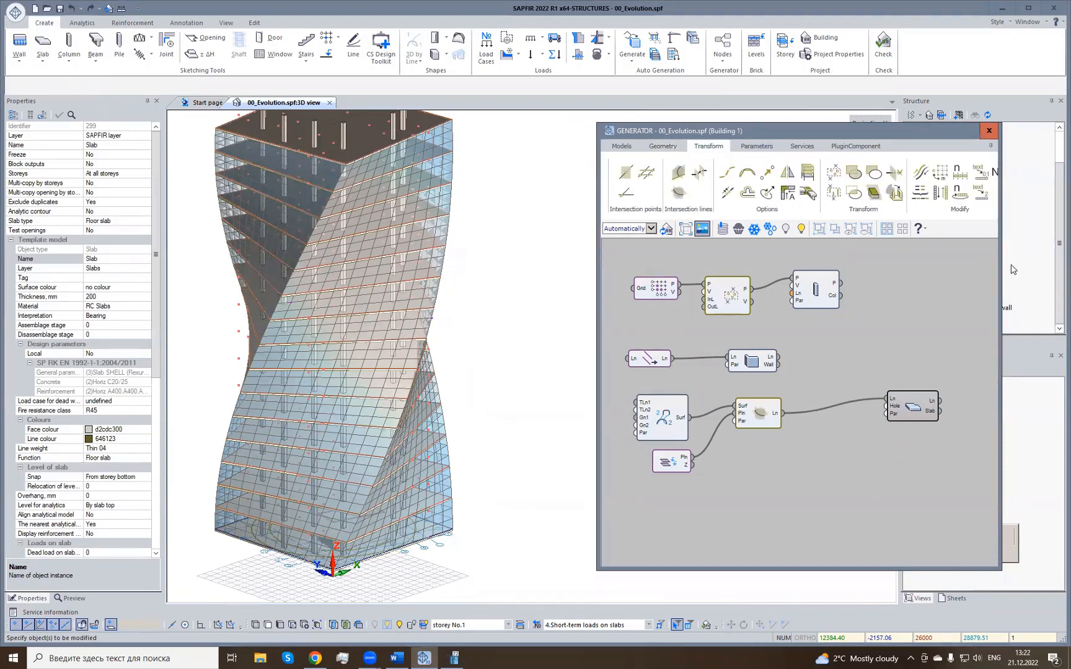
left_click_drag(999, 267, 1052, 266)
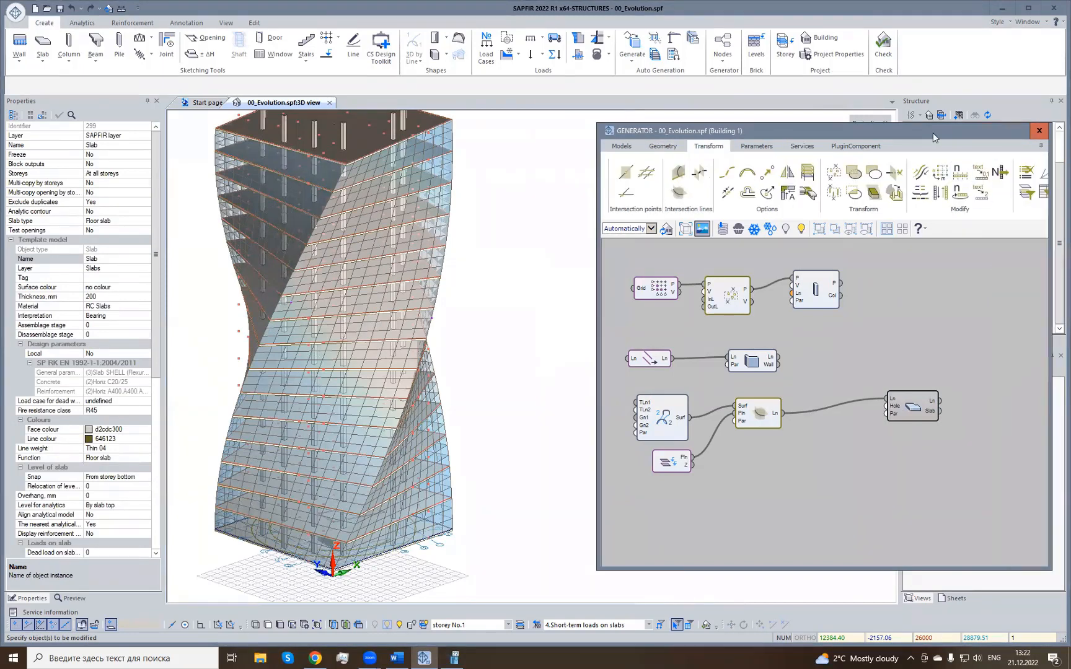
left_click_drag(933, 134, 895, 132)
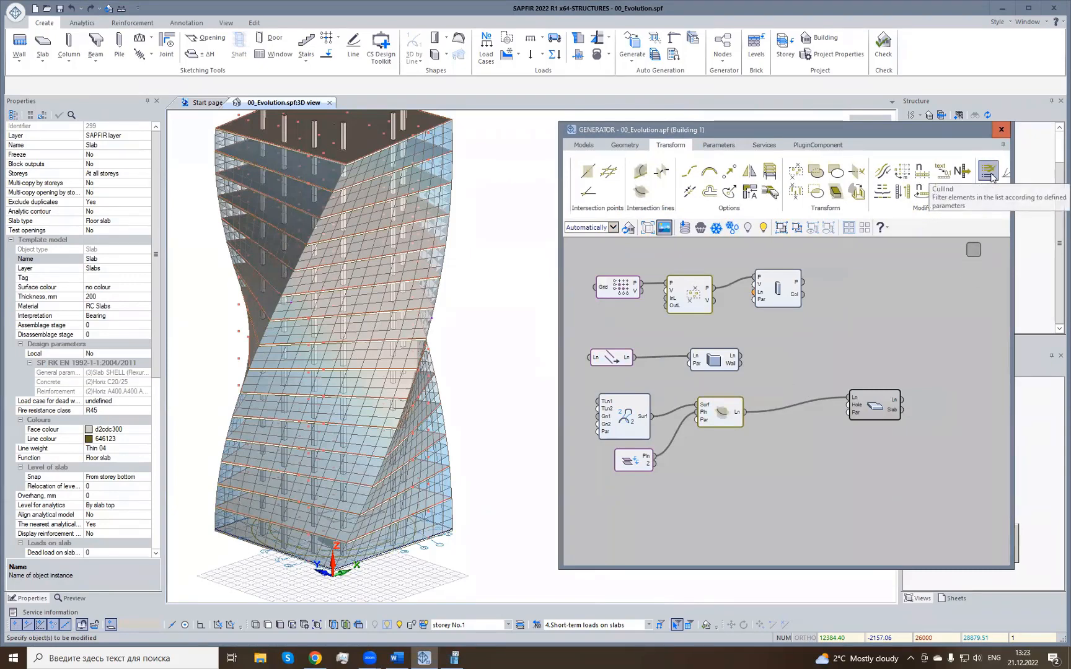
left_click_drag(990, 177, 782, 375)
Delete the link between CrsSurfPln and Slab and feed the intersection lines into the CullInd node's list input.
left_click(796, 403)
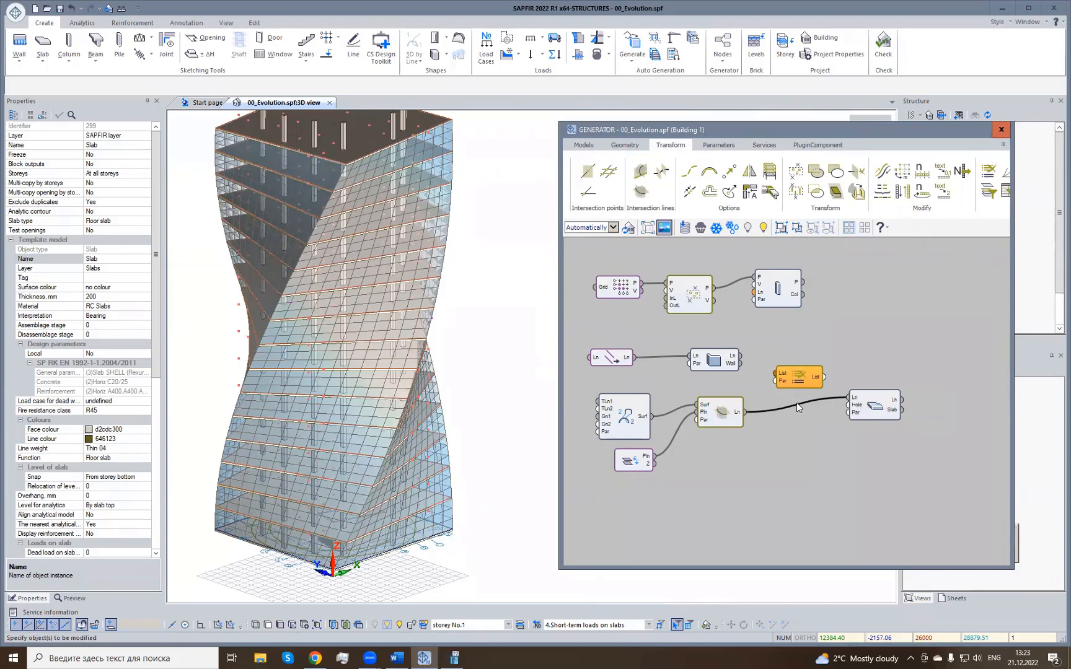
key("Delete")
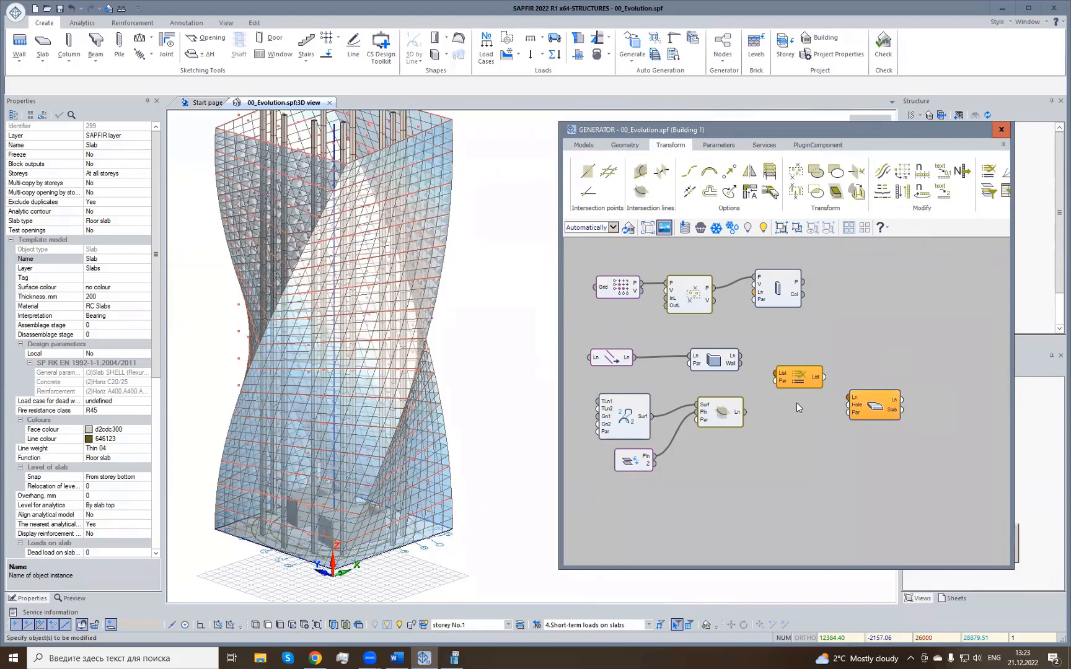
mouse_move(791, 381)
left_mouse_down()
mouse_move(791, 400)
mouse_move(762, 404)
mouse_move(776, 393)
left_mouse_up()
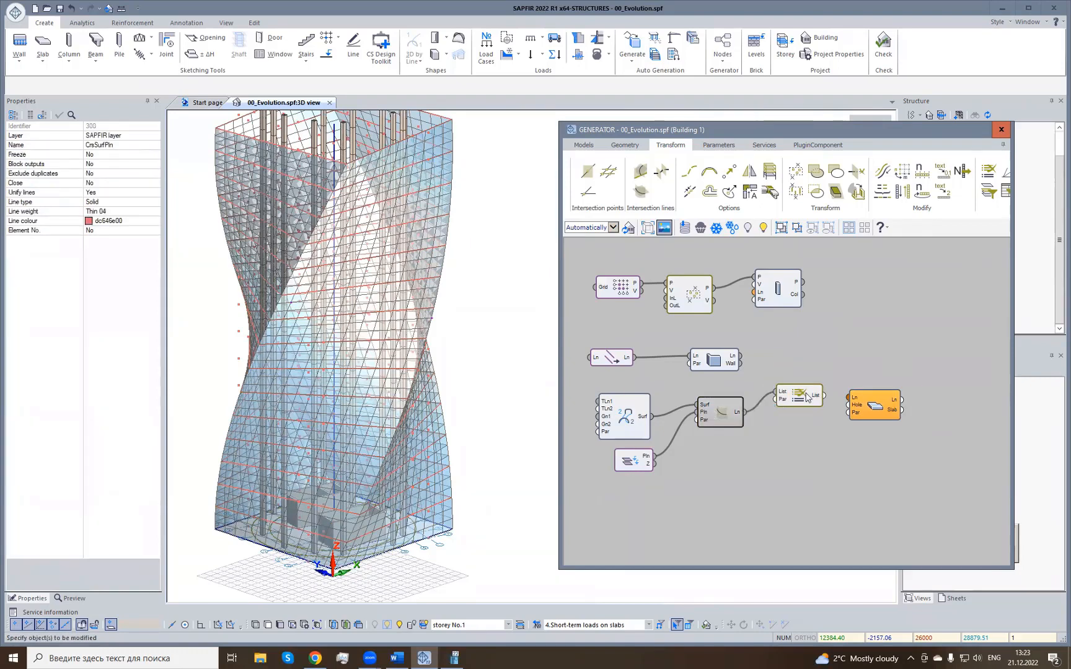
Set CullInd's number at the beginning to 1 in Exclude mode and connect its list output to the Slab node's line input.
left_click(807, 398)
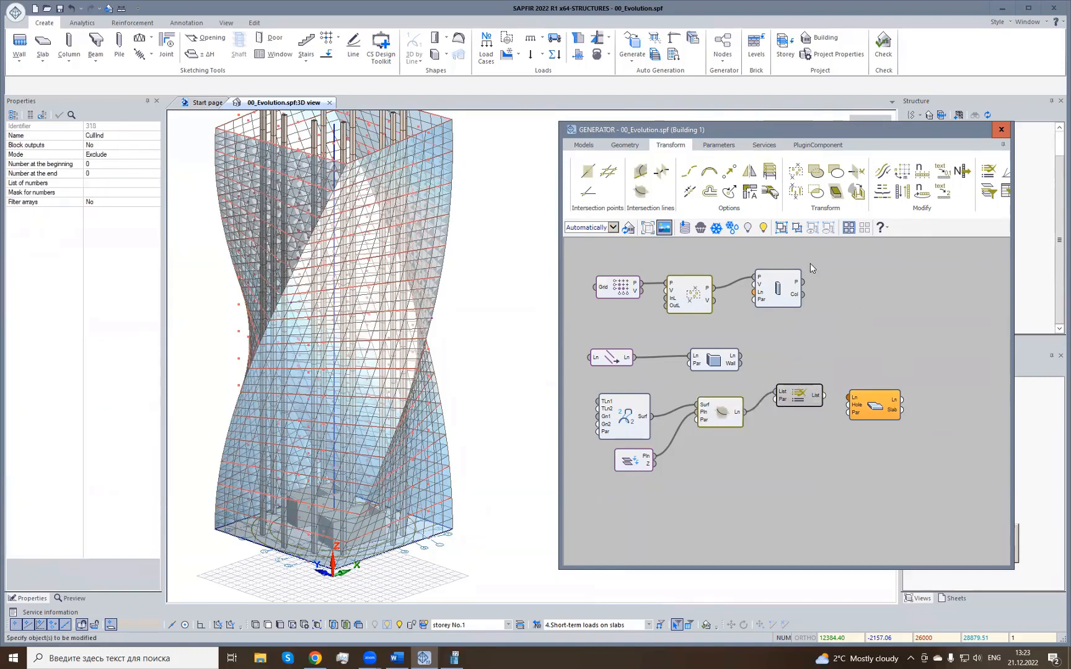
left_click(217, 69)
left_click(46, 155)
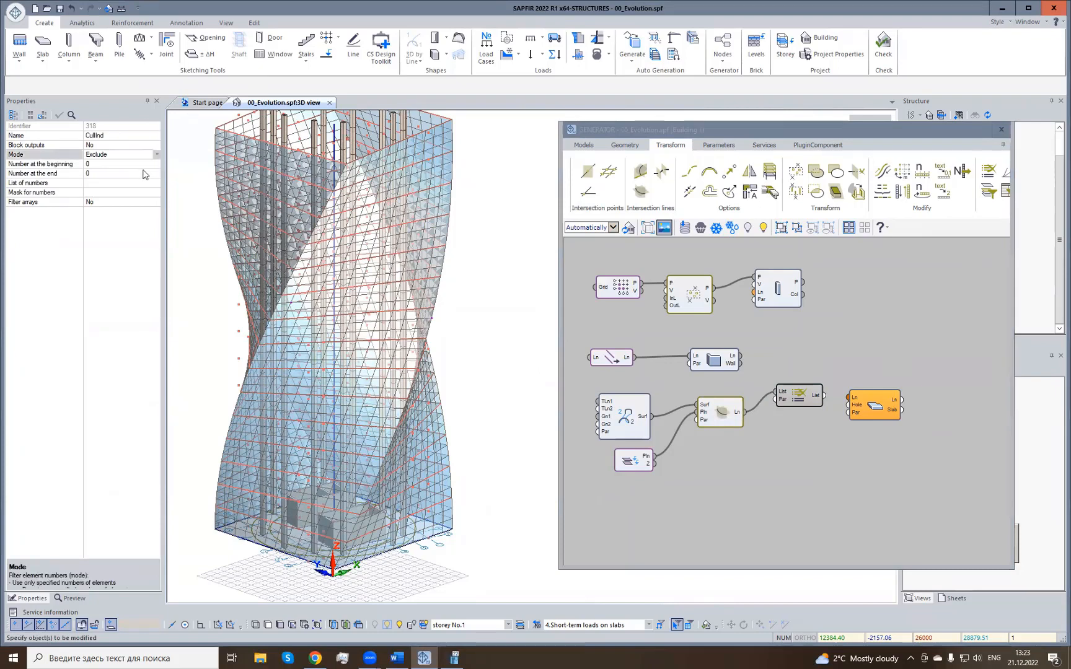
left_click(90, 154)
left_click(38, 164)
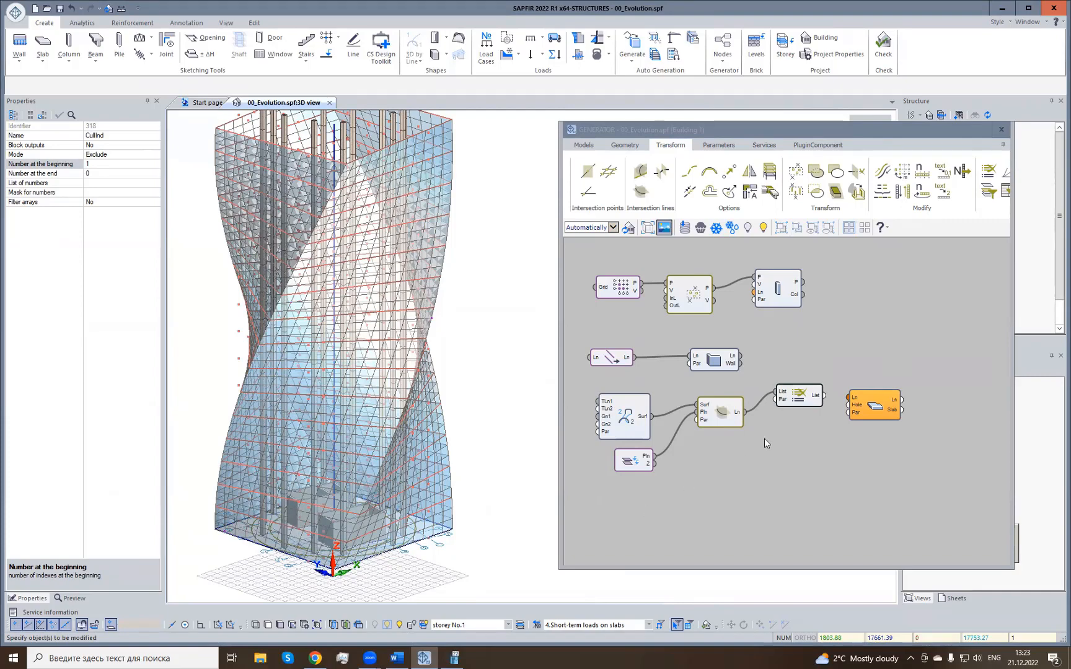
left_click_drag(825, 396, 867, 387)
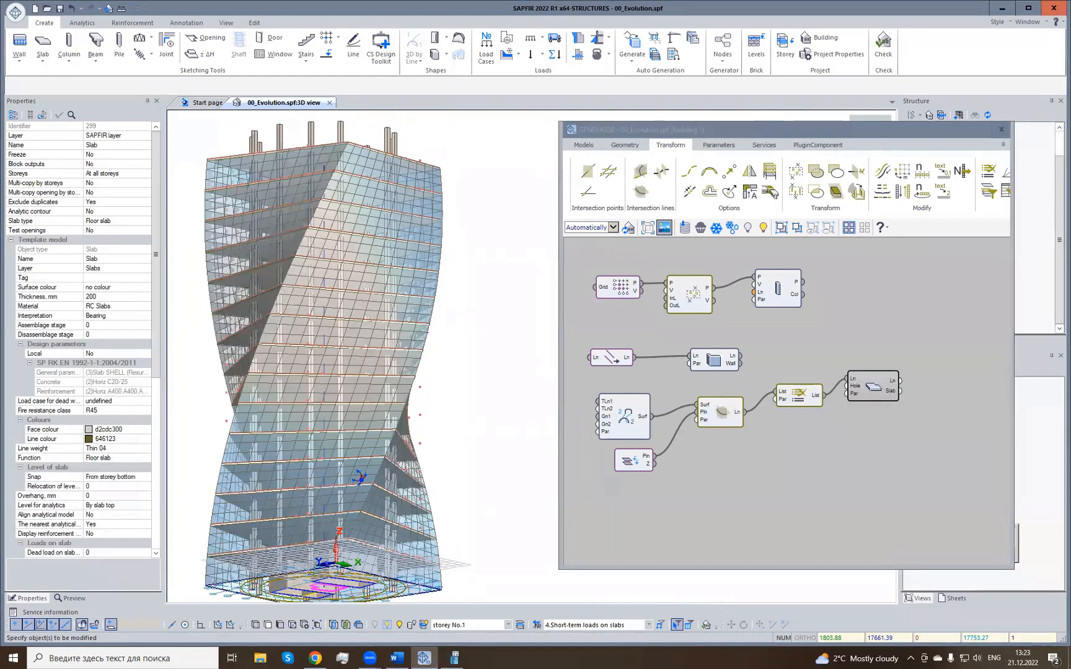
left_click(370, 530)
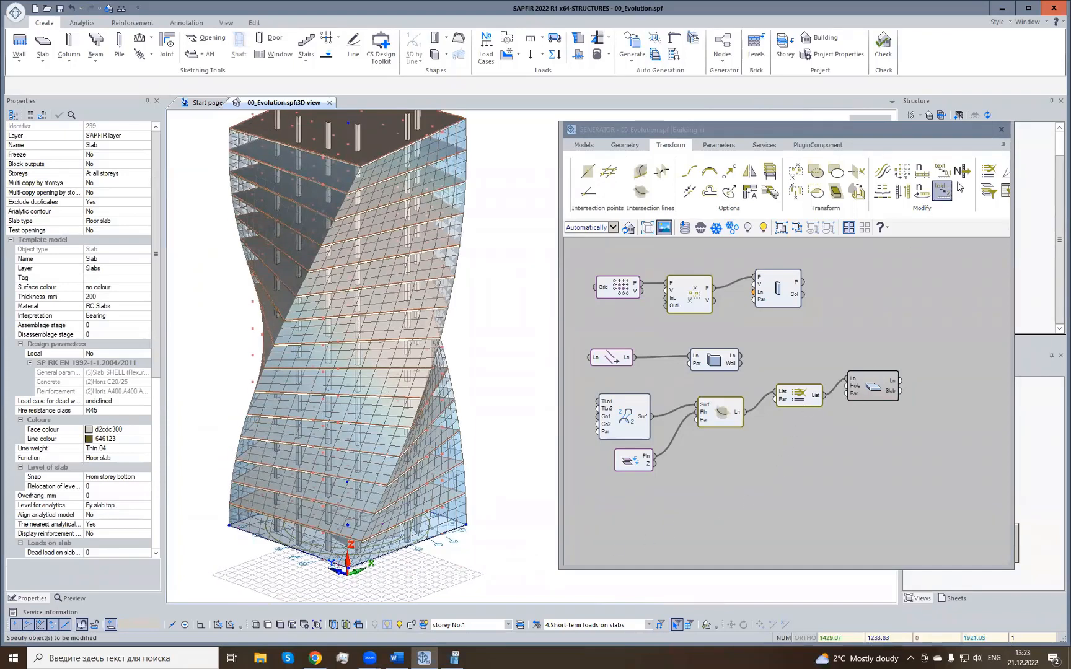
Add a second CullInd list filter node and a second Slab node below the existing pair in the Generator.
left_click(989, 172)
left_click(779, 425)
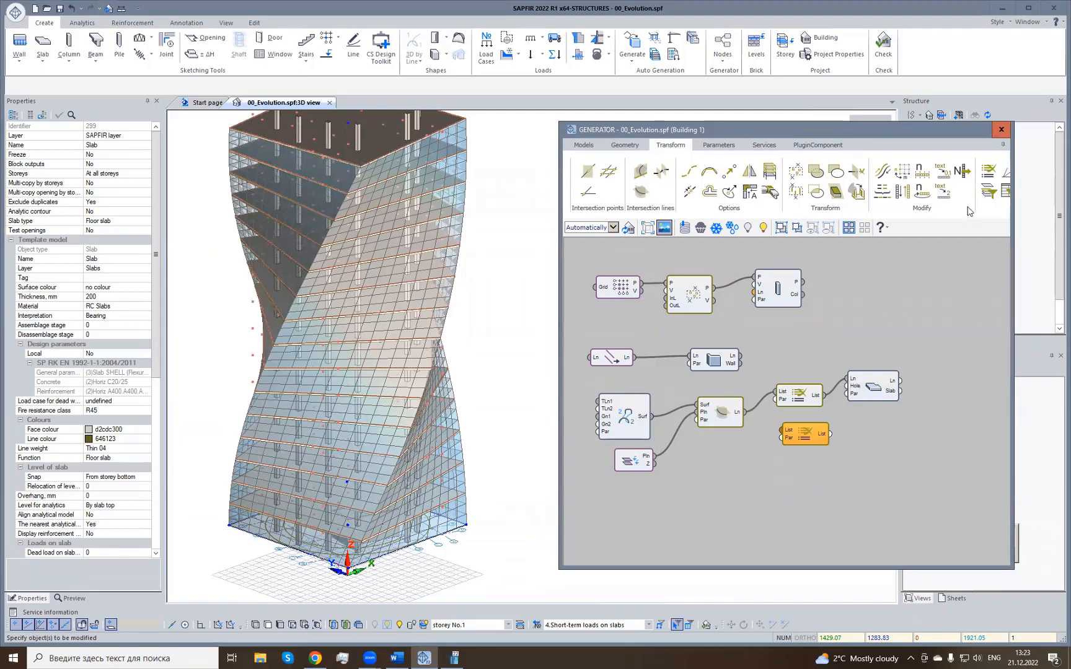
left_click(583, 145)
left_click(790, 191)
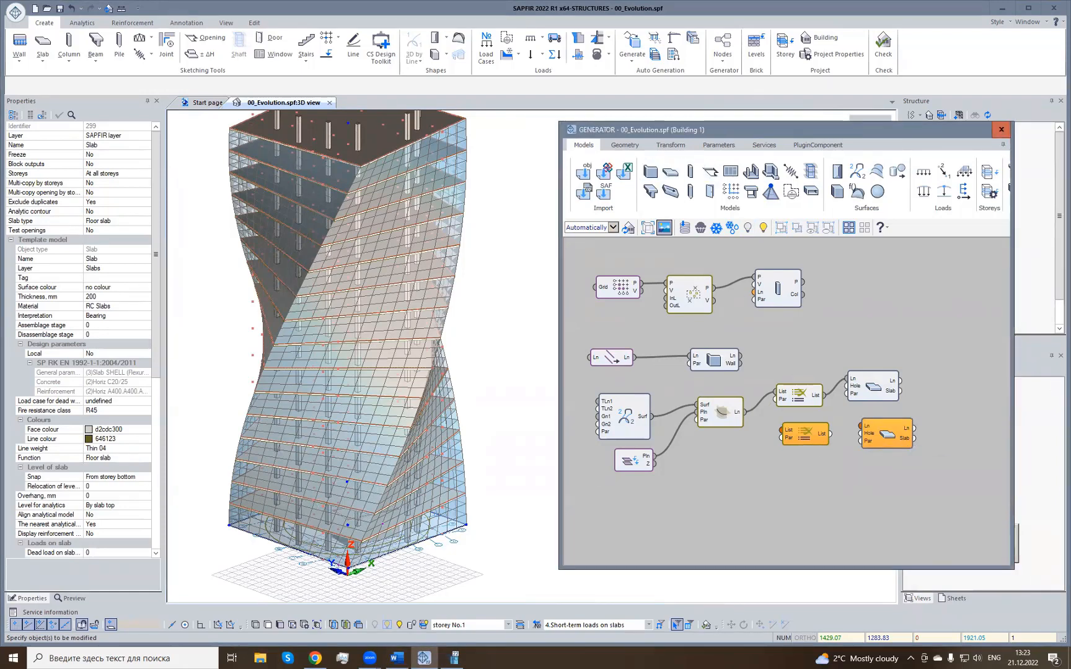
Set the new CullInd to Allow mode with number at the beginning 1 and link it between CrsSurfPln and the new Slab node.
left_click(792, 436)
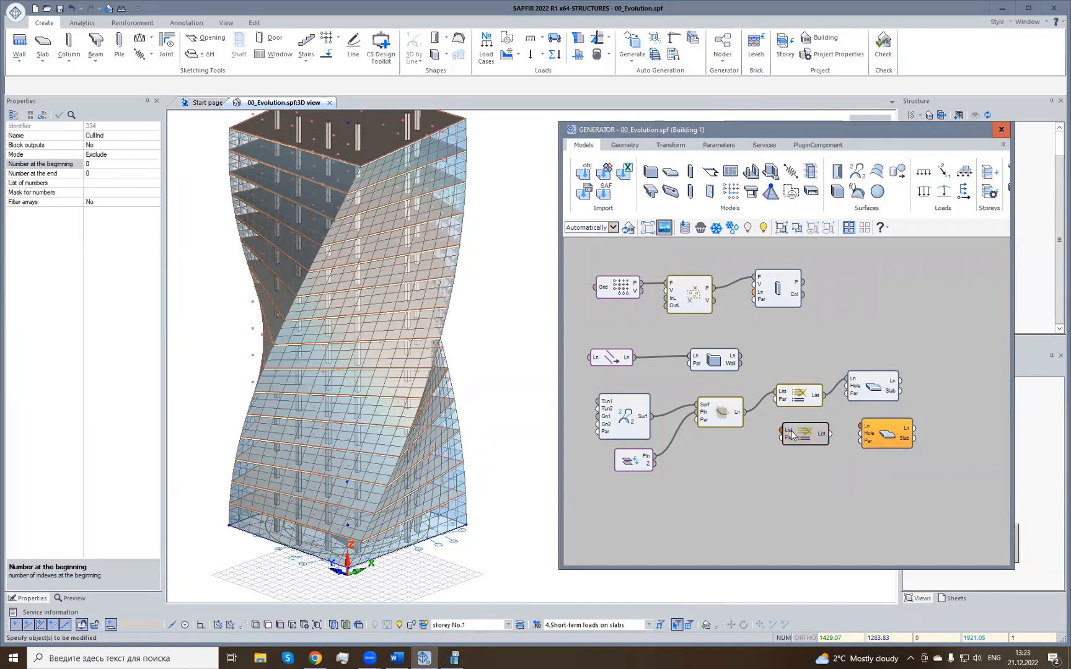
left_click(57, 160)
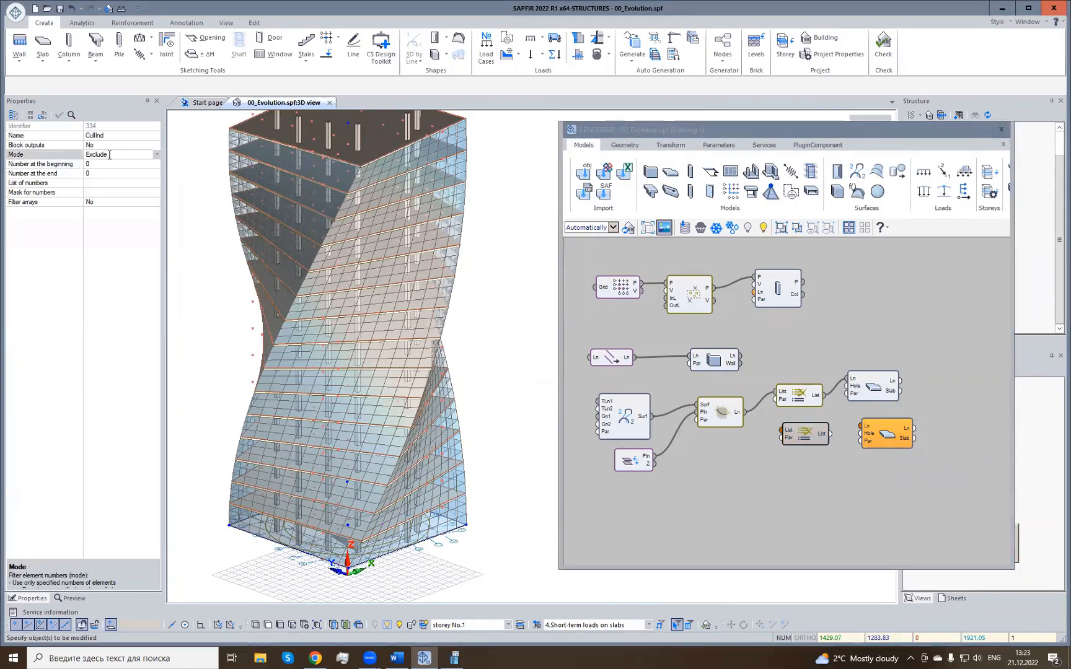
left_click(66, 154)
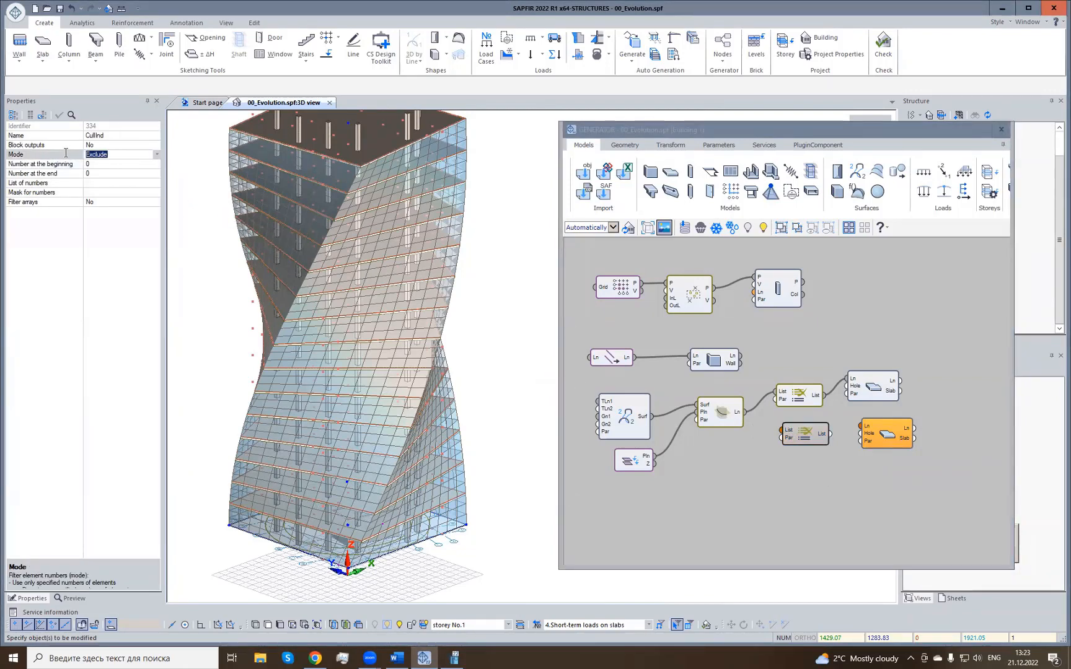
left_click(156, 158)
left_click(96, 164)
left_click(60, 162)
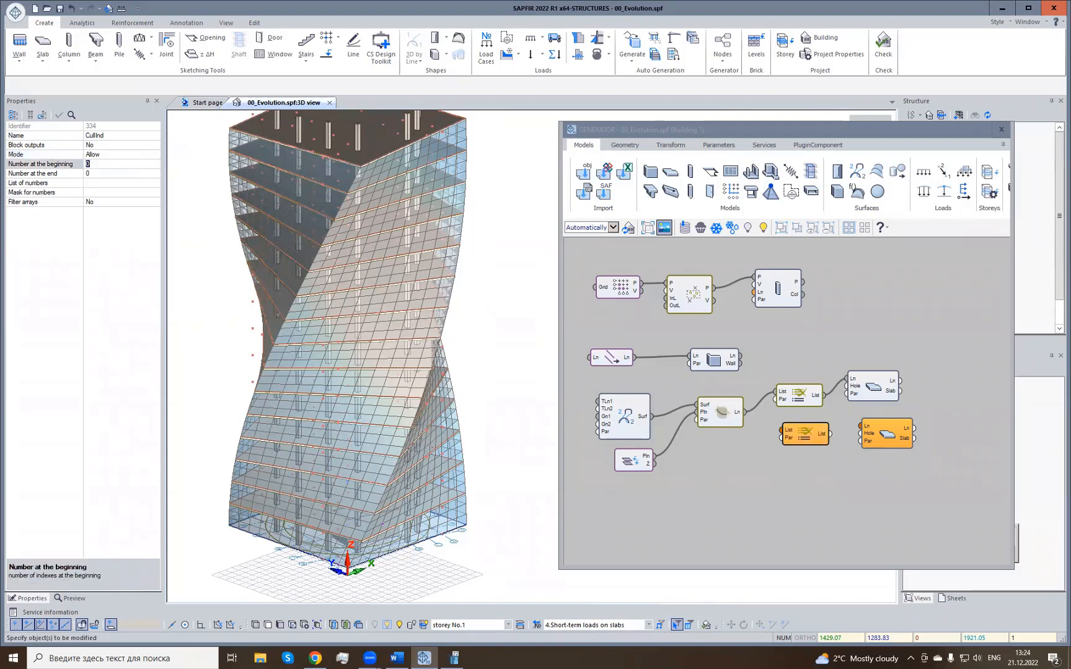
type("1")
key("Return")
left_click_drag(745, 412, 860, 428)
left_click(887, 439)
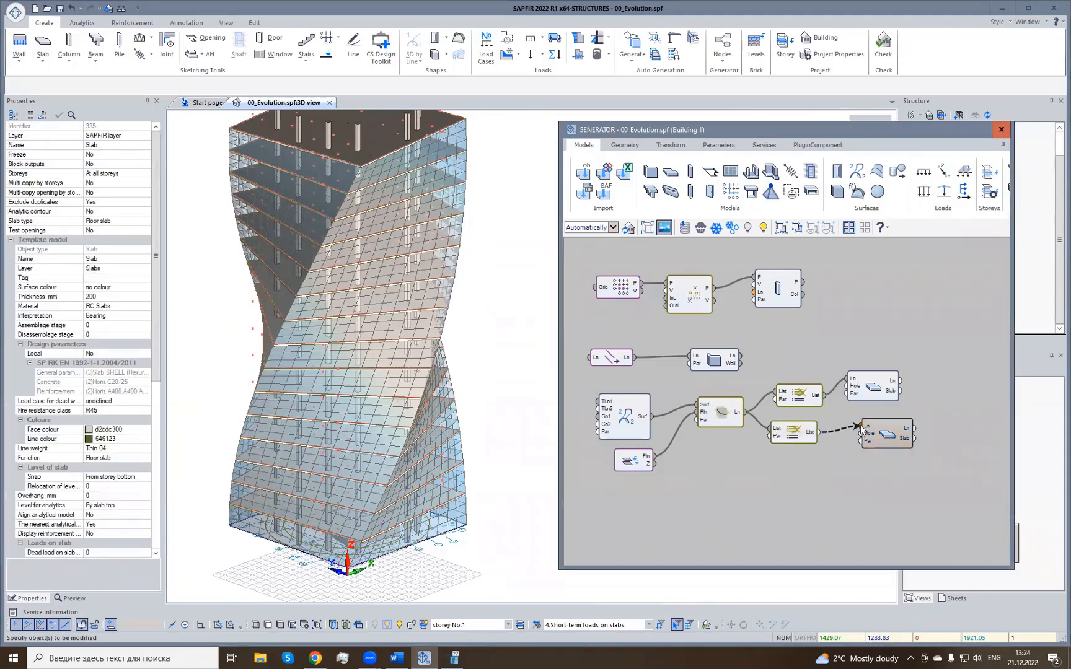
Change the new Slab node's slab type to Foundation slab and apply it.
left_click(891, 440)
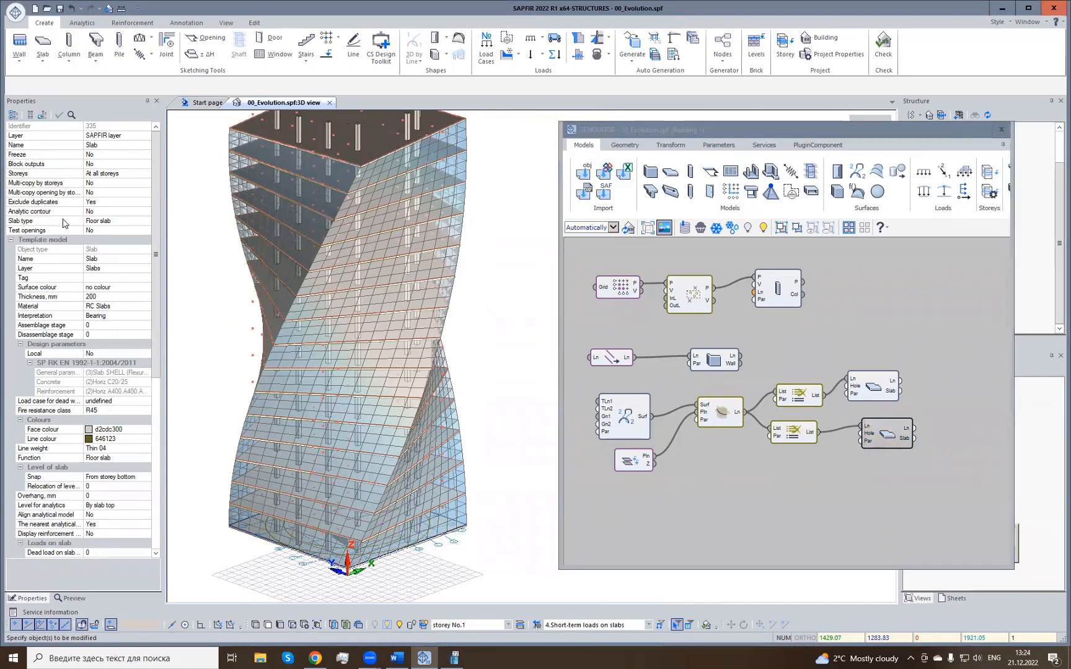
left_click(27, 222)
left_click(118, 222)
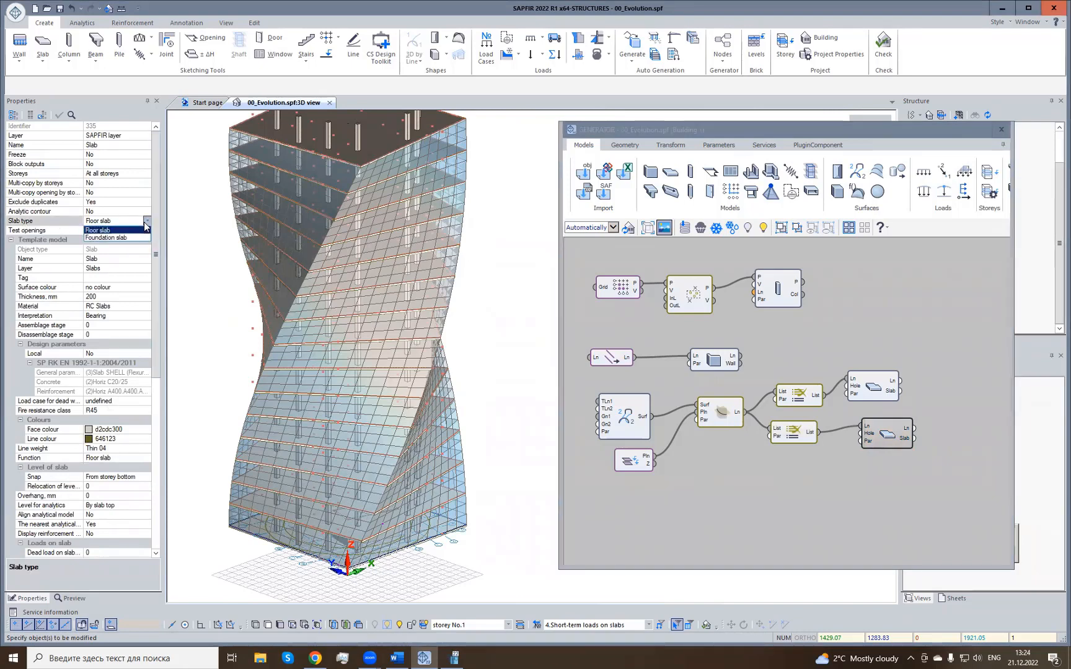
left_click(127, 237)
left_click(60, 116)
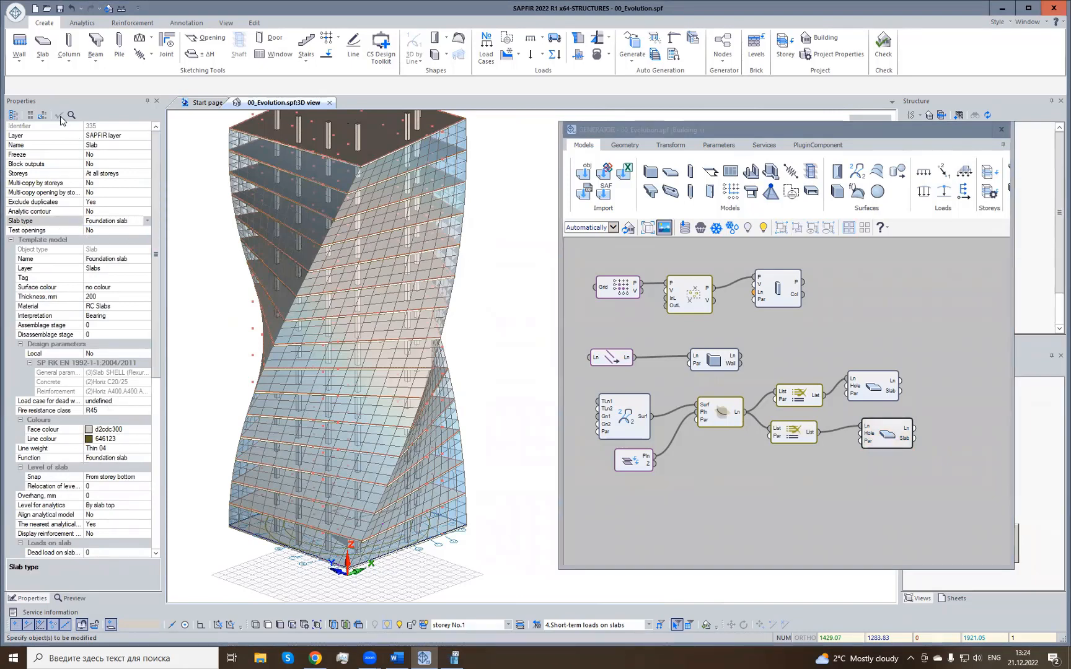
Give the foundation slab a thickness of 800 mm and an overhang of 1000 mm.
left_click(90, 296)
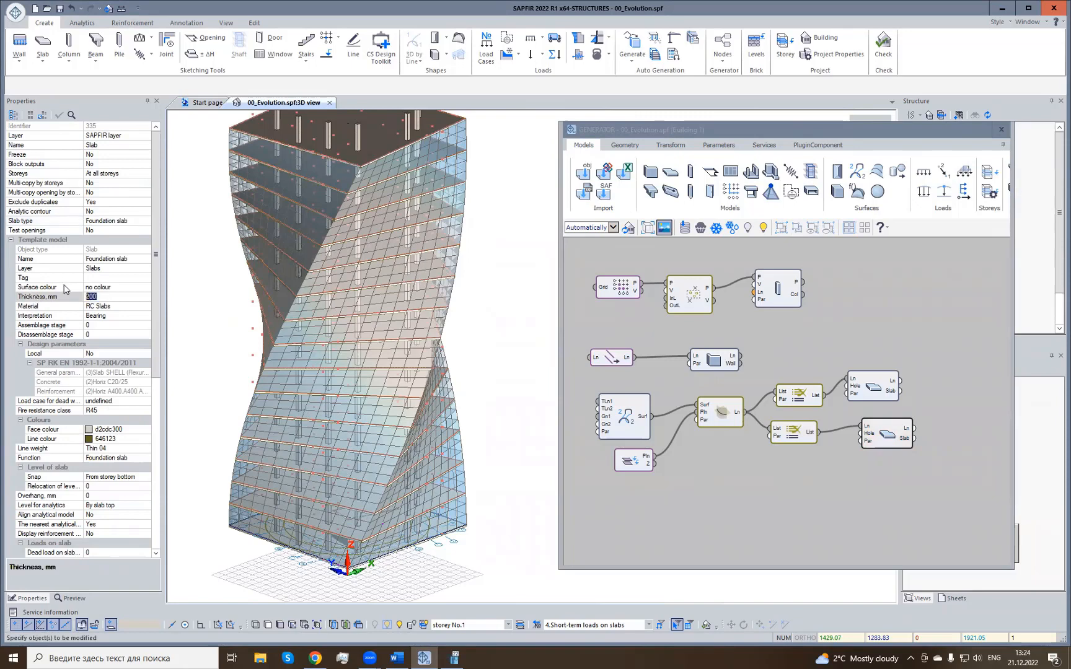
type("800")
key("Return")
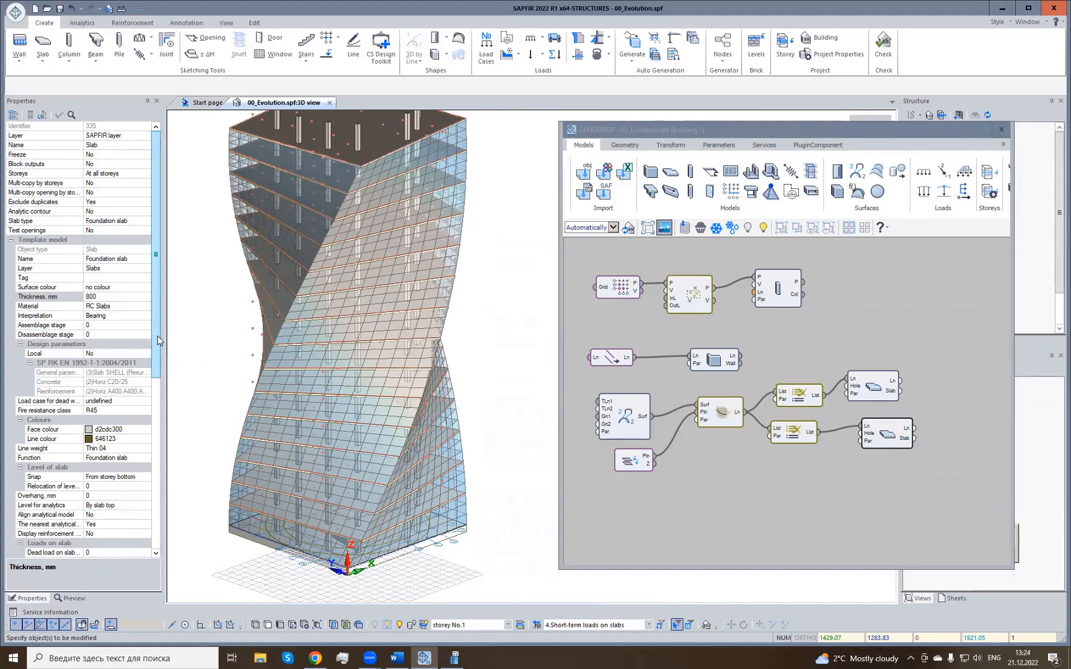
scroll(158, 335, "down", 3)
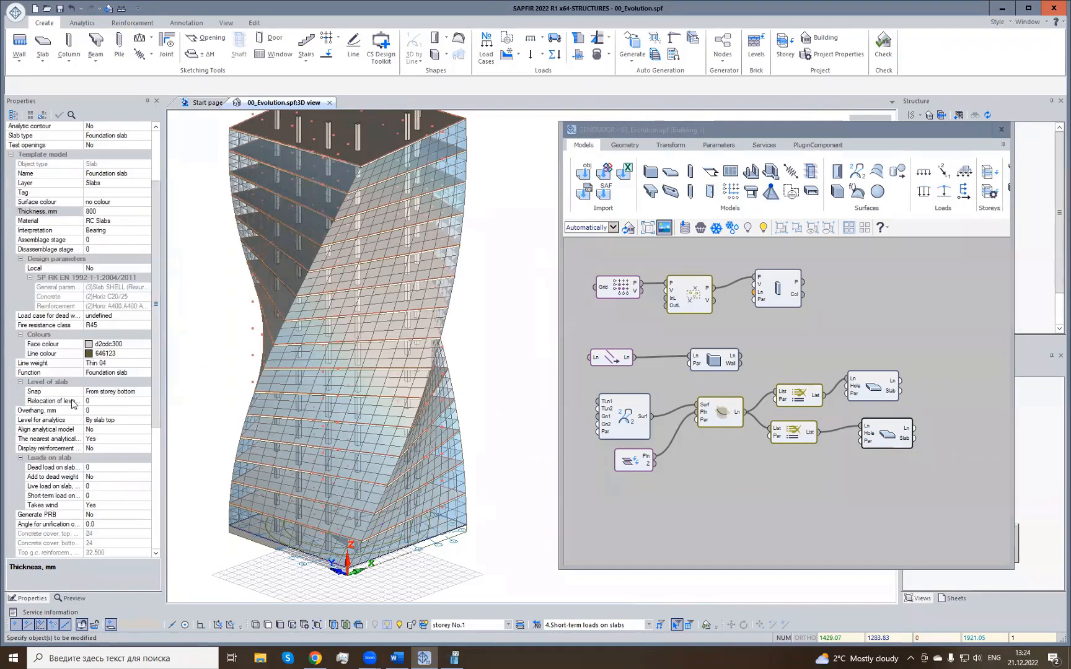
left_click(50, 411)
type("1000")
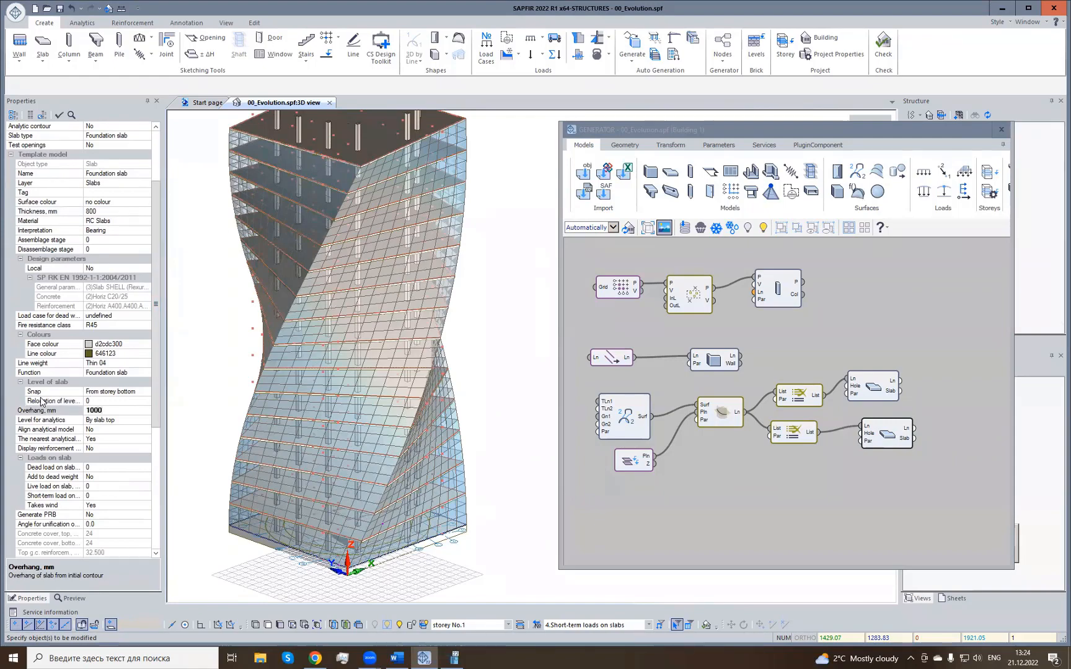
key("Return")
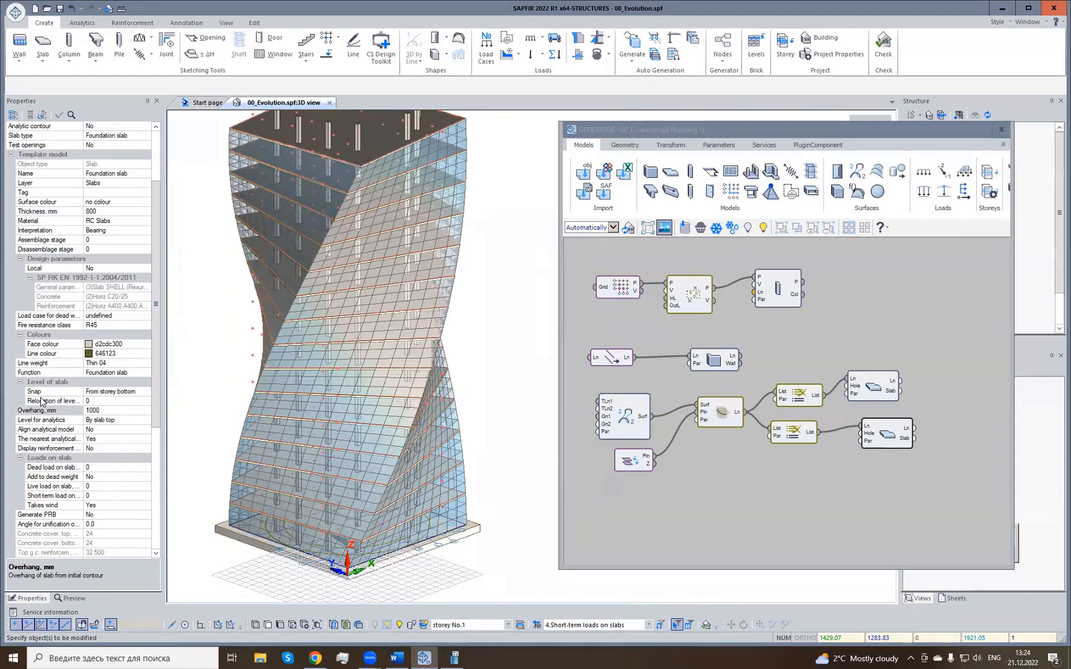
Add a HoleSlab node for slab openings above the floor Slab node in the Generator.
middle_click_drag(336, 479, 332, 508)
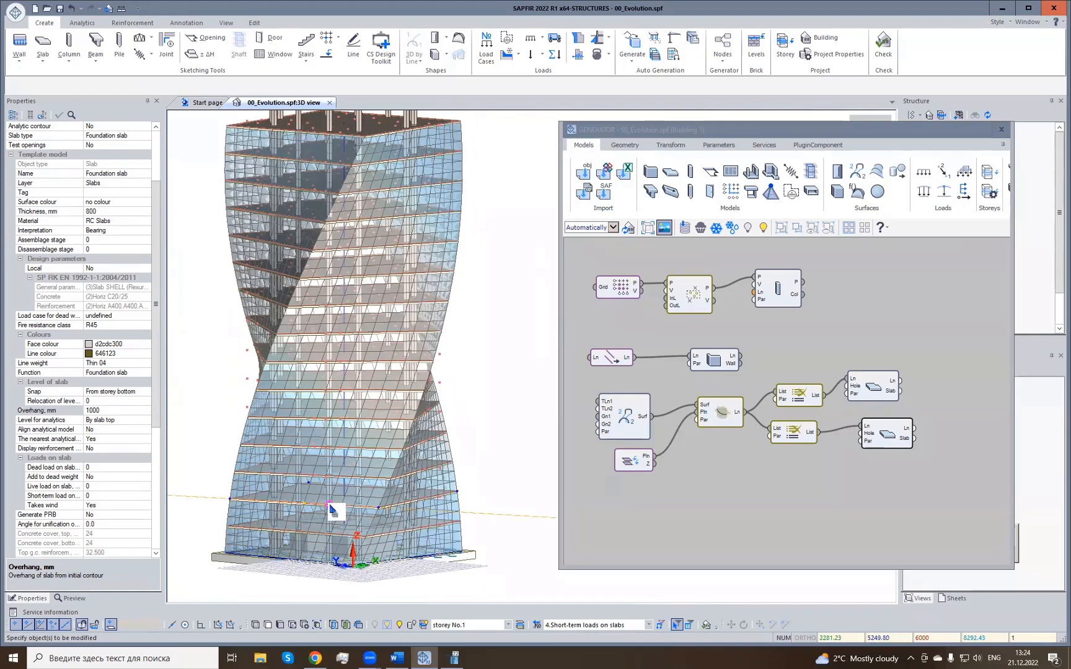
middle_click_drag(331, 510, 419, 536)
scroll(399, 523, "up", 5)
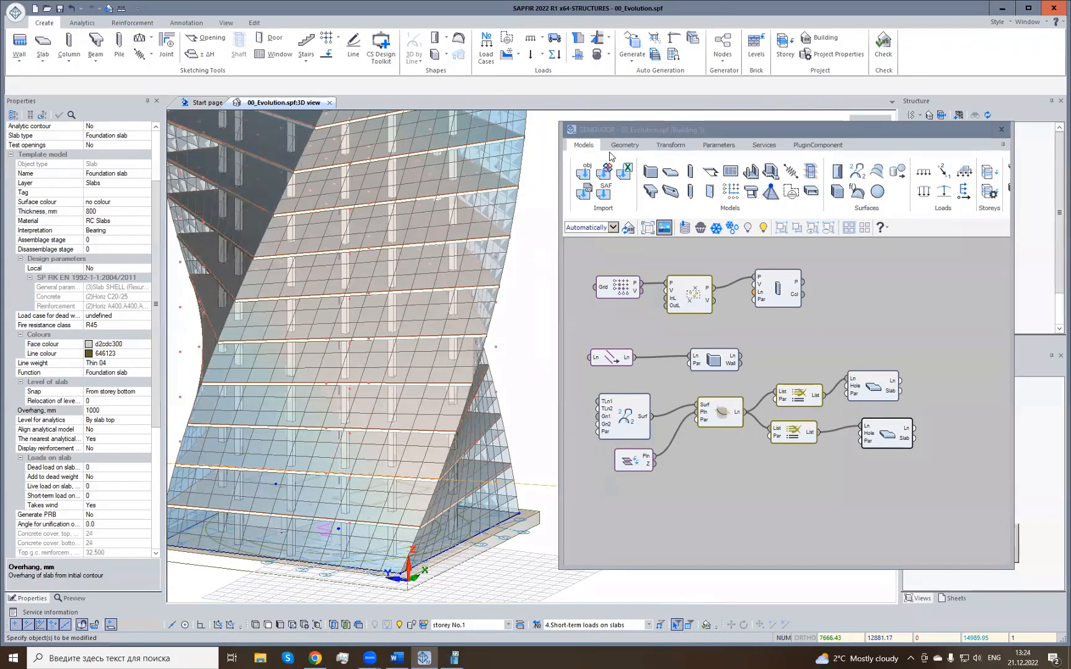
left_click(711, 176)
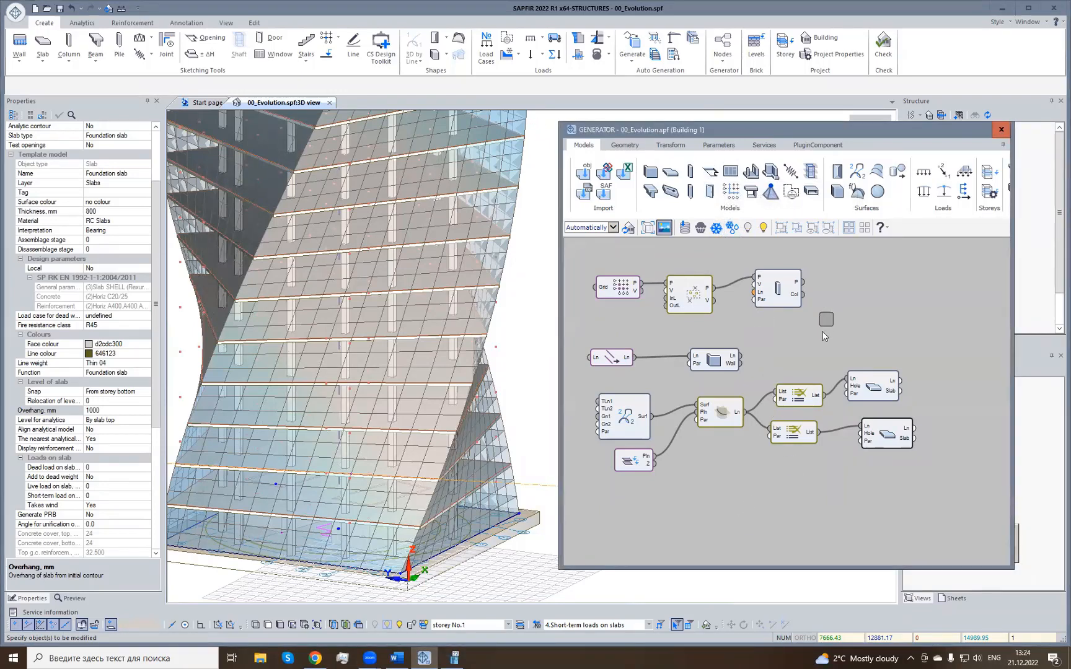
mouse_move(845, 348)
left_mouse_down()
mouse_move(895, 346)
mouse_move(859, 345)
left_mouse_up()
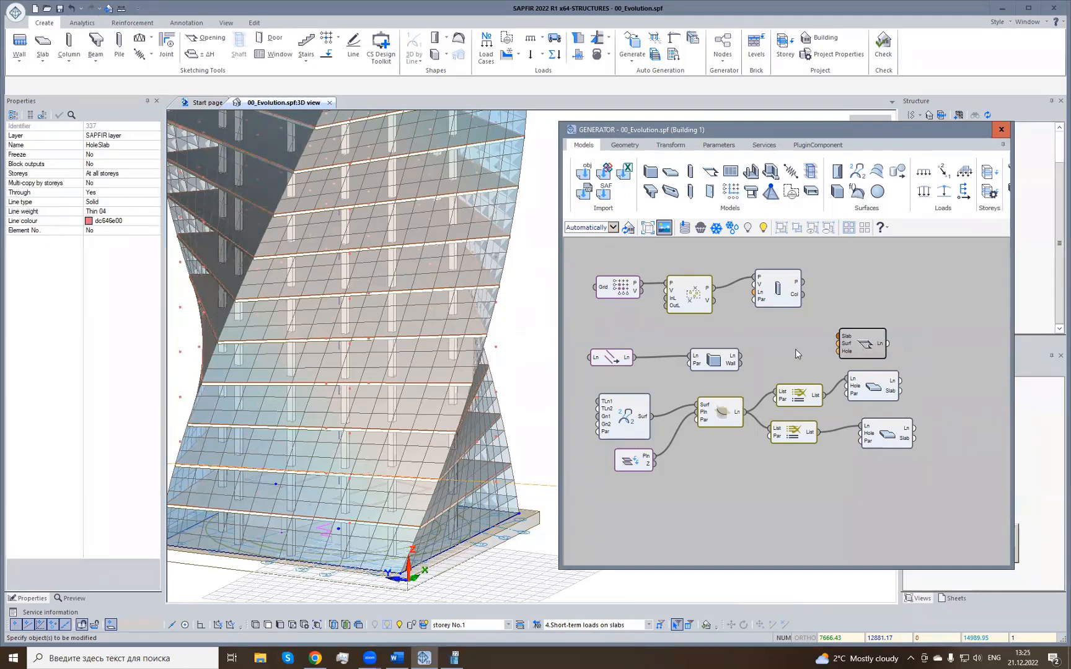
Connect the output of the line node that feeds the walls to the HoleSlab node's Hole input.
left_click(622, 359)
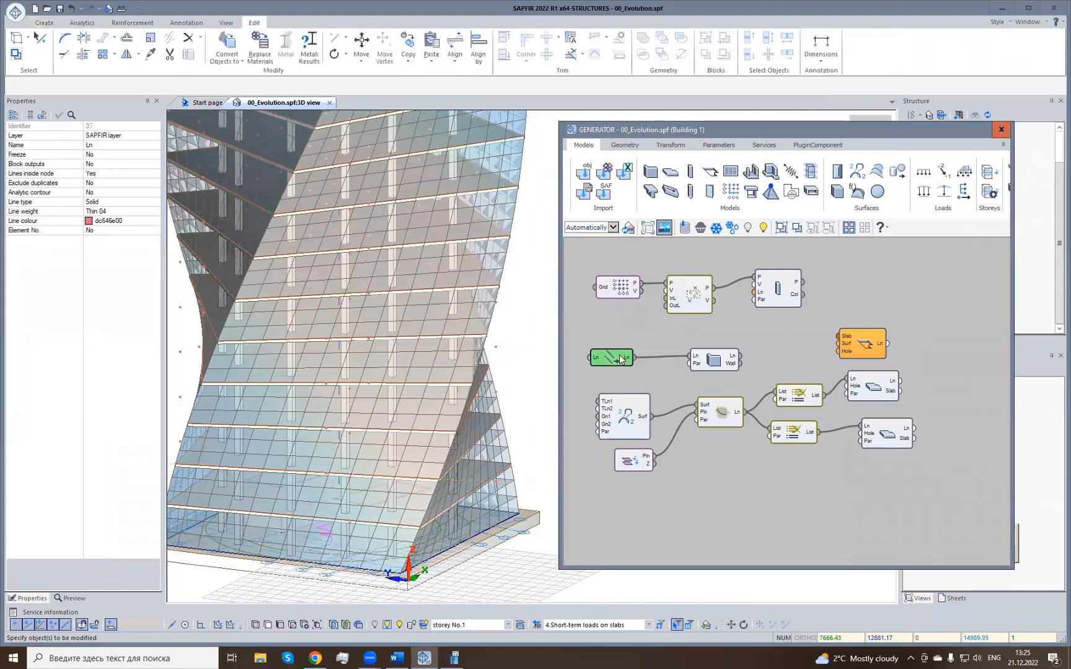
scroll(357, 498, "down", 1)
right_click_drag(346, 513, 260, 531)
scroll(258, 531, "up", 5)
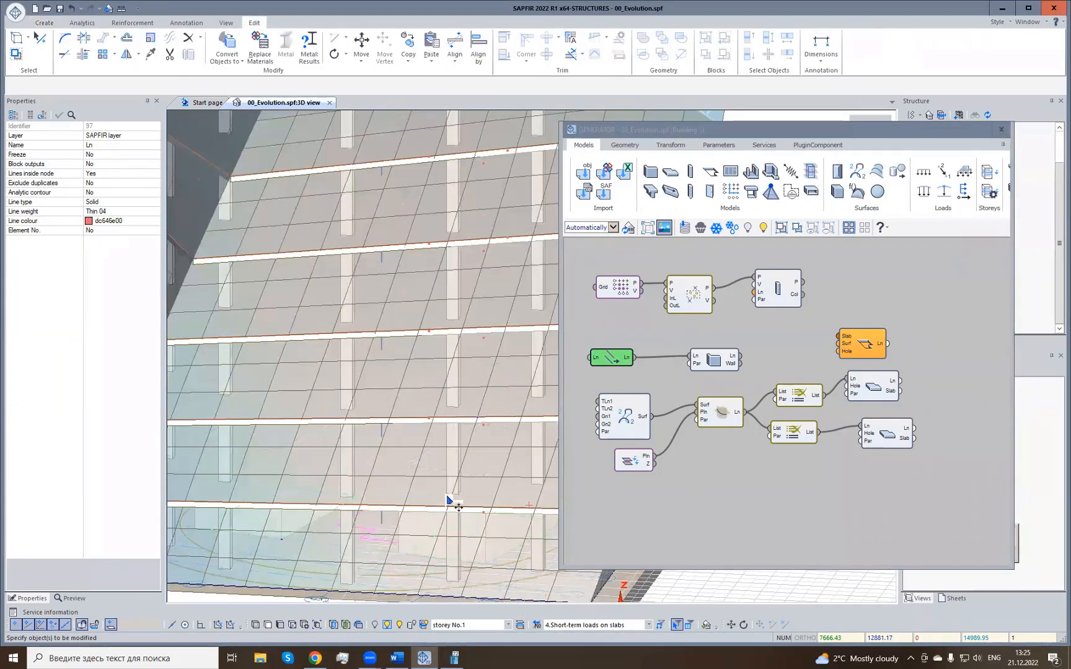
scroll(382, 490, "down", 4)
right_click_drag(406, 483, 394, 513)
left_click(635, 357)
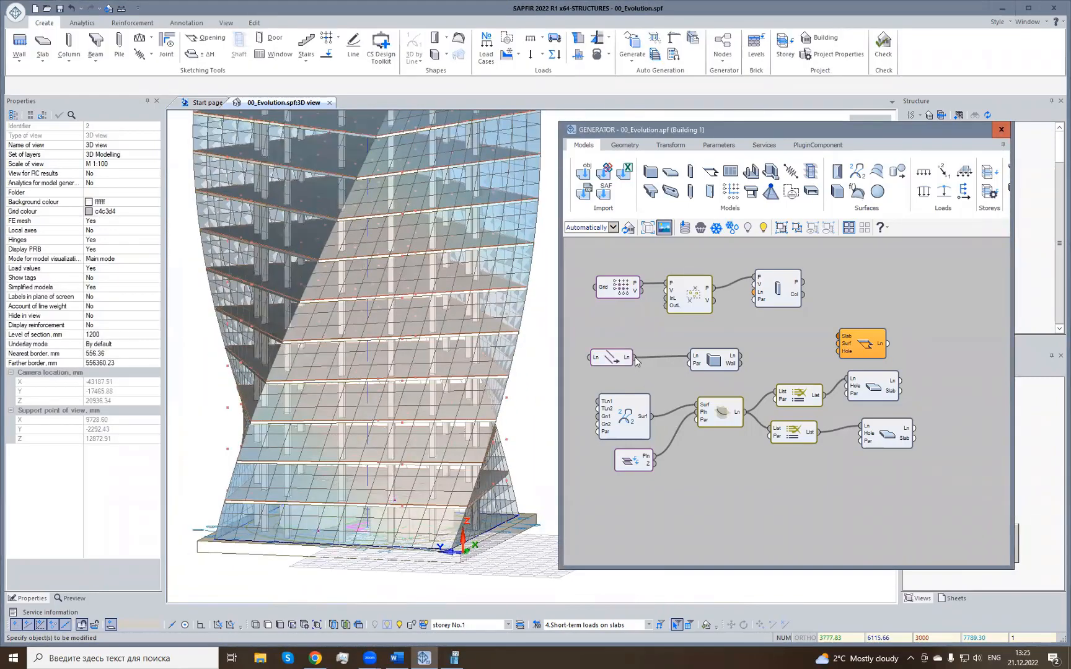
left_click_drag(702, 343, 837, 352)
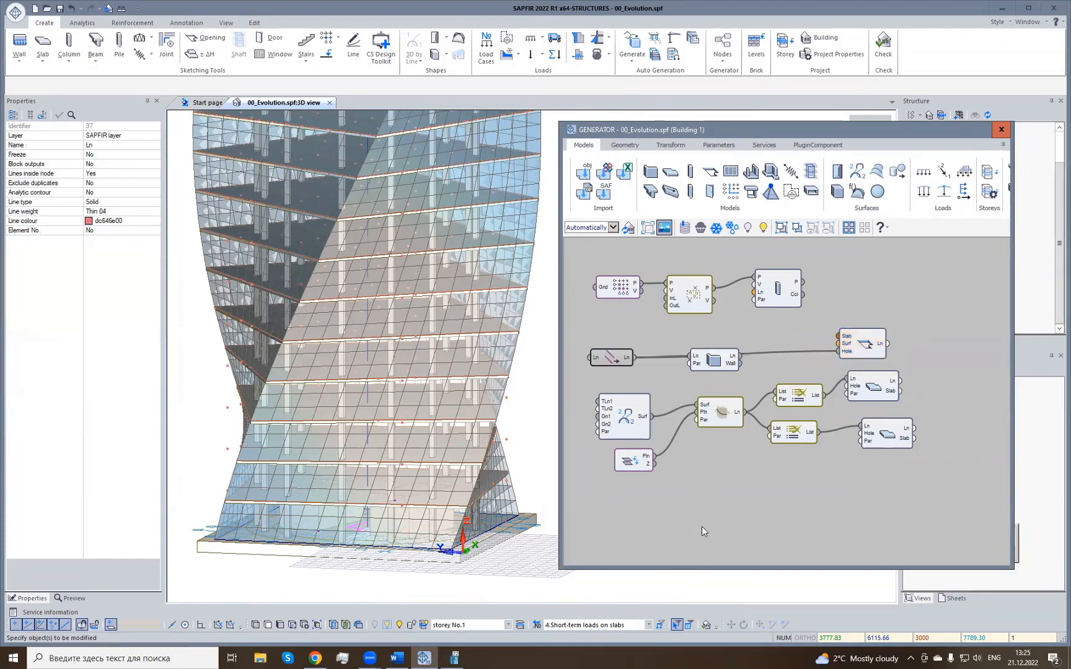
left_click(825, 520)
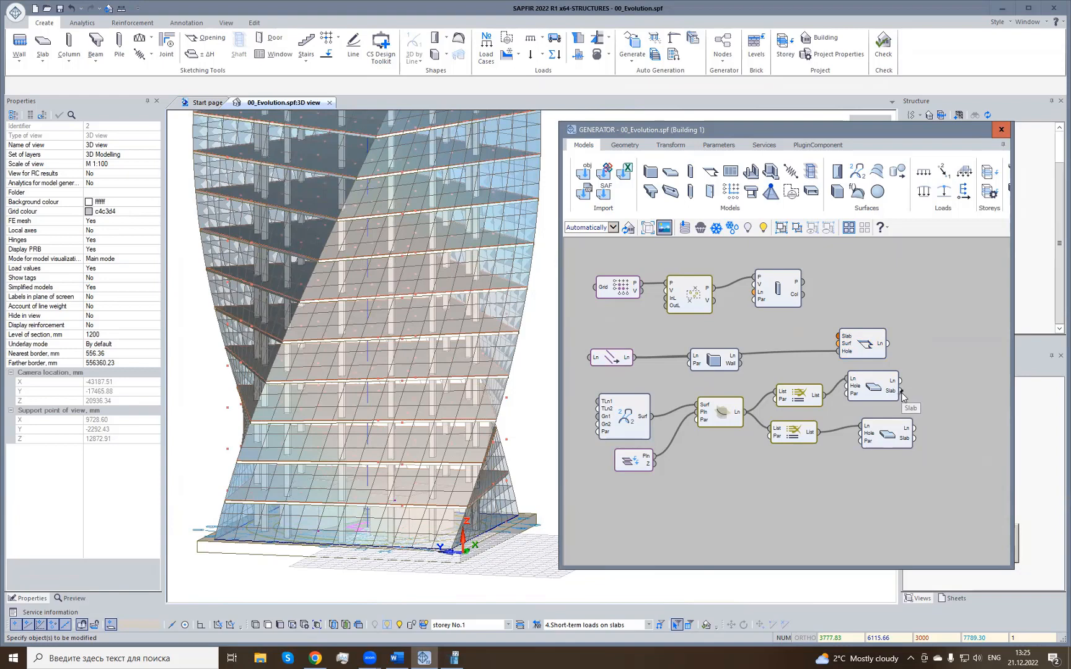
Link the floor Slab node's Slab output to the HoleSlab node's Slab input, with HoleSlab positioned beyond the Slab nodes.
left_click_drag(901, 392, 937, 342)
left_click(955, 431)
left_click(864, 346)
Allow surfaces in the object selection filter and hide the twisted glass surface in the 3D view.
right_click_drag(382, 464, 382, 378)
scroll(399, 336, "up", 3)
right_click_drag(400, 337, 477, 322)
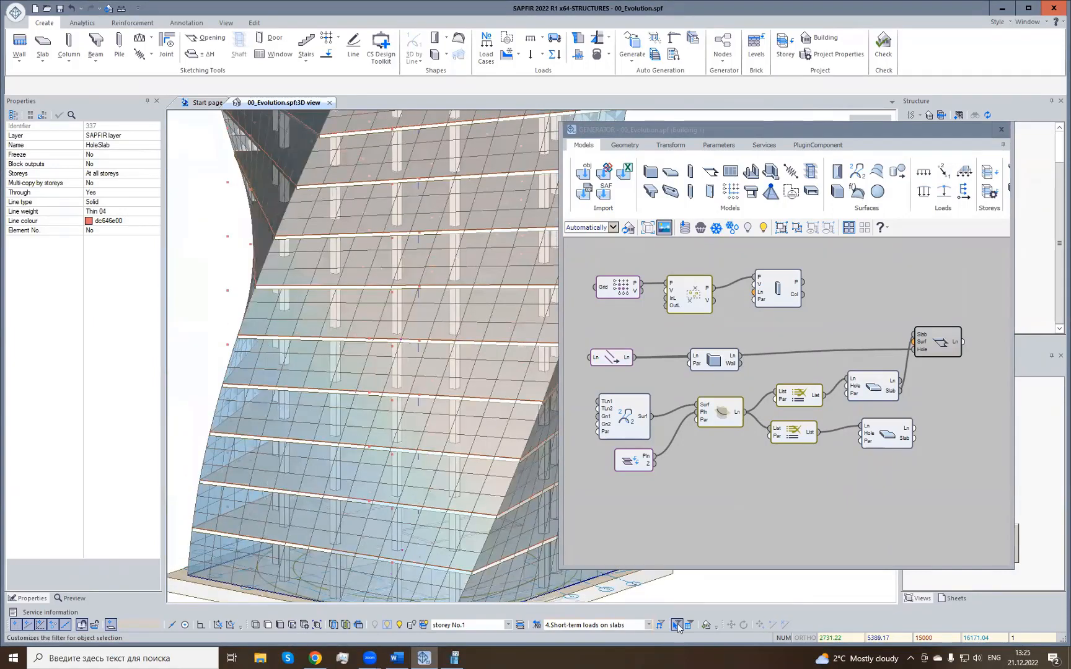
left_click(706, 624)
left_click(767, 606)
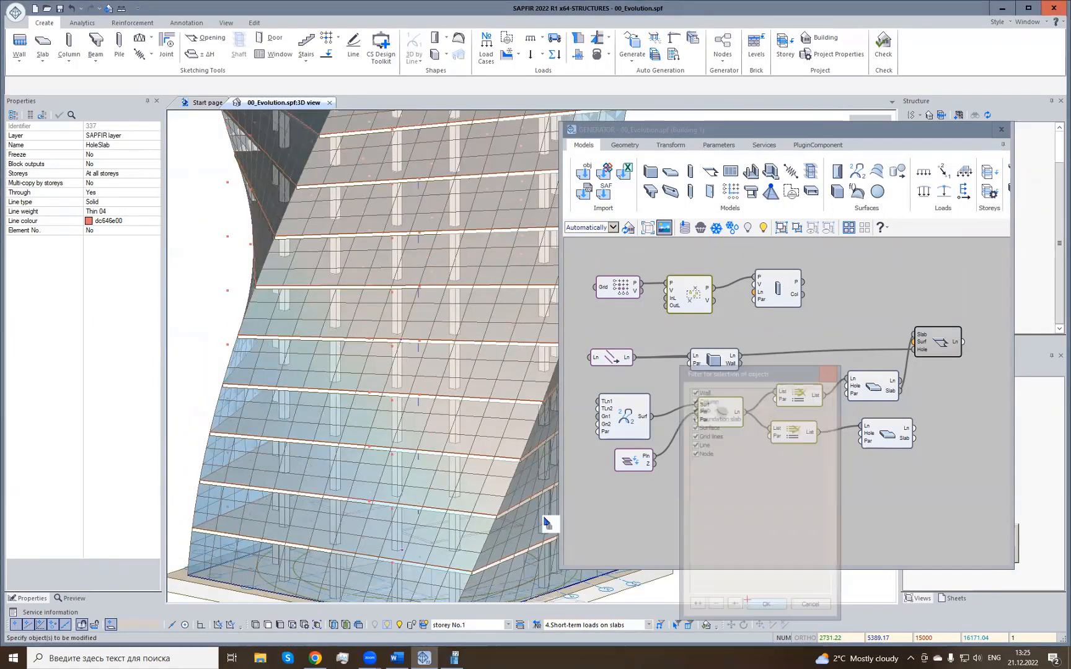
left_click(423, 370)
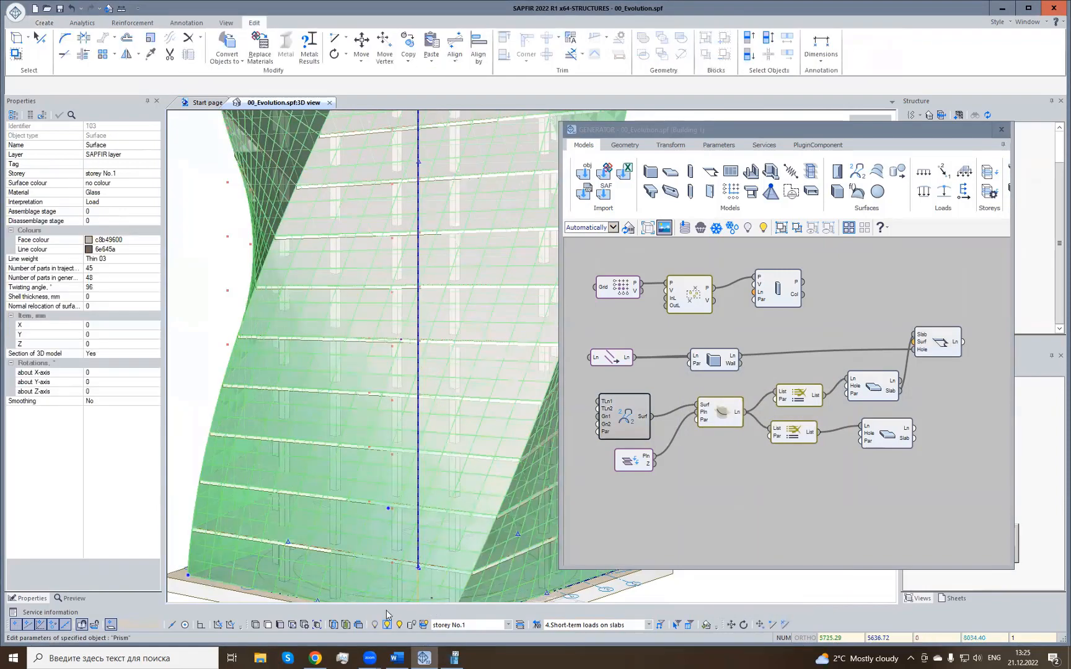
left_click(197, 366)
left_click(279, 319)
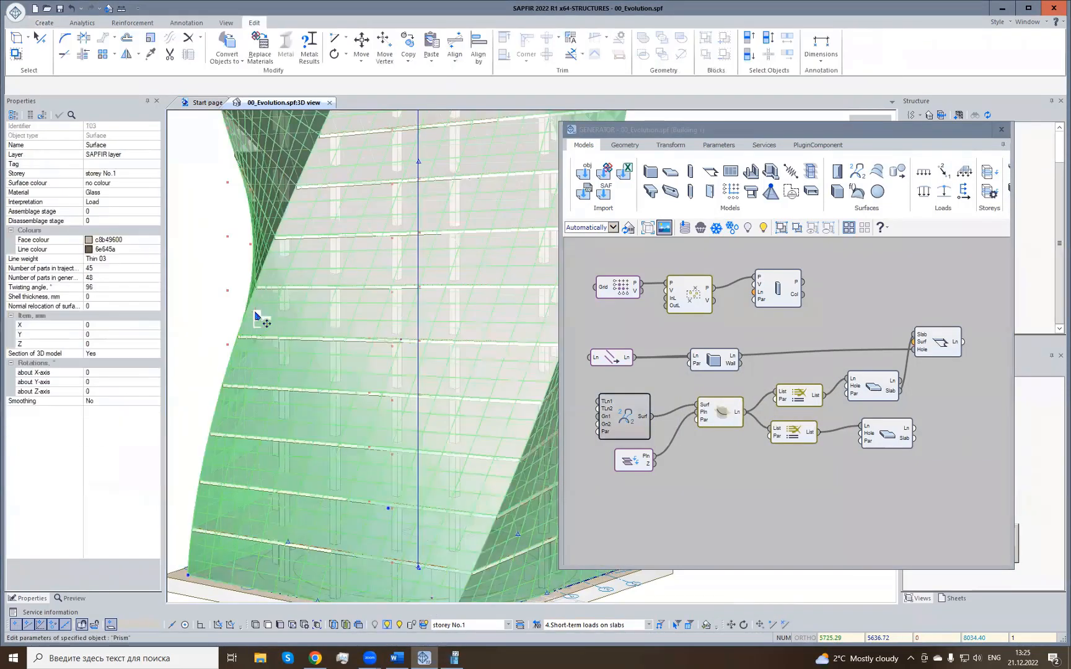
left_click(375, 626)
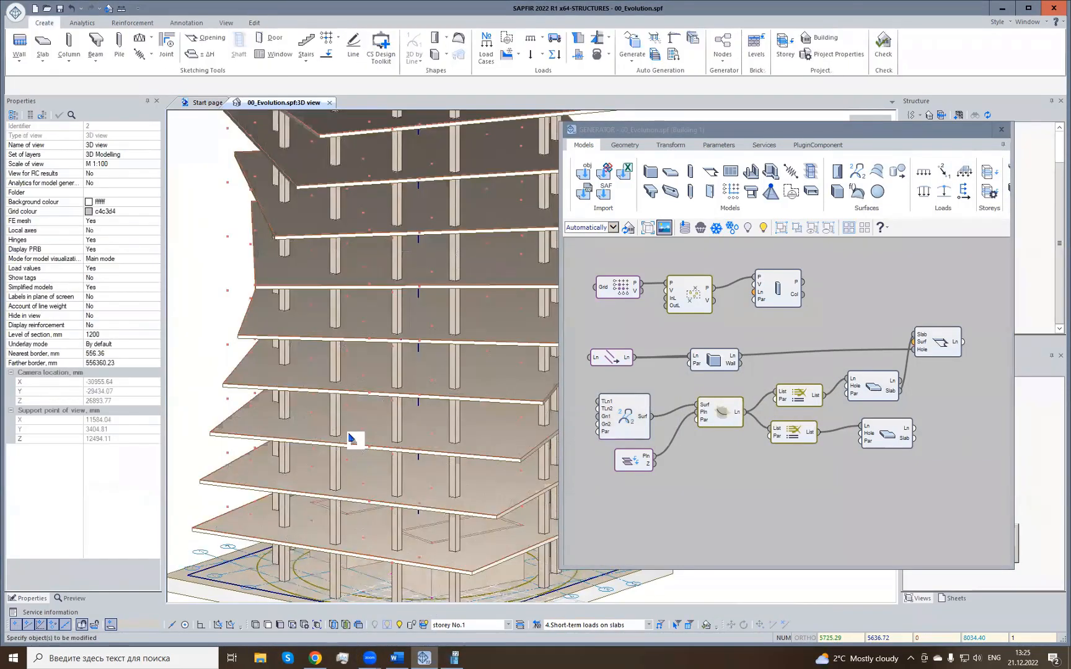
Set the HoleSlab node's Multi-copy by storeys to Yes and apply it to cut openings through the floor slabs.
scroll(359, 438, "down", 4)
mouse_move(363, 443)
right_mouse_down()
mouse_move(382, 400)
mouse_move(367, 446)
right_mouse_up()
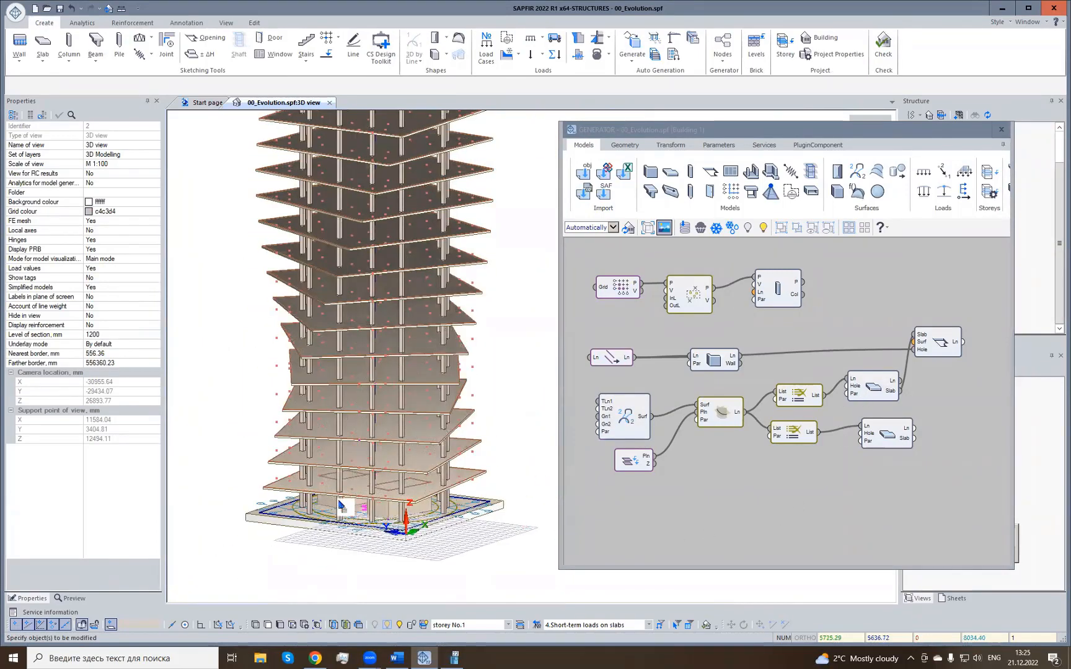
scroll(334, 486, "up", 2)
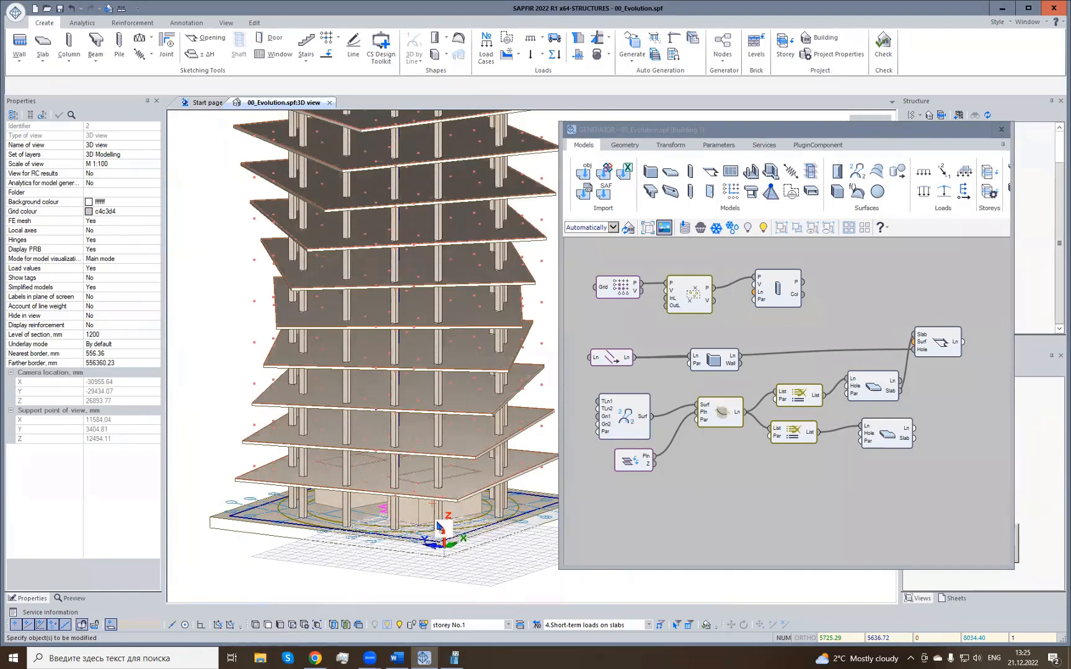
scroll(446, 506, "up", 1)
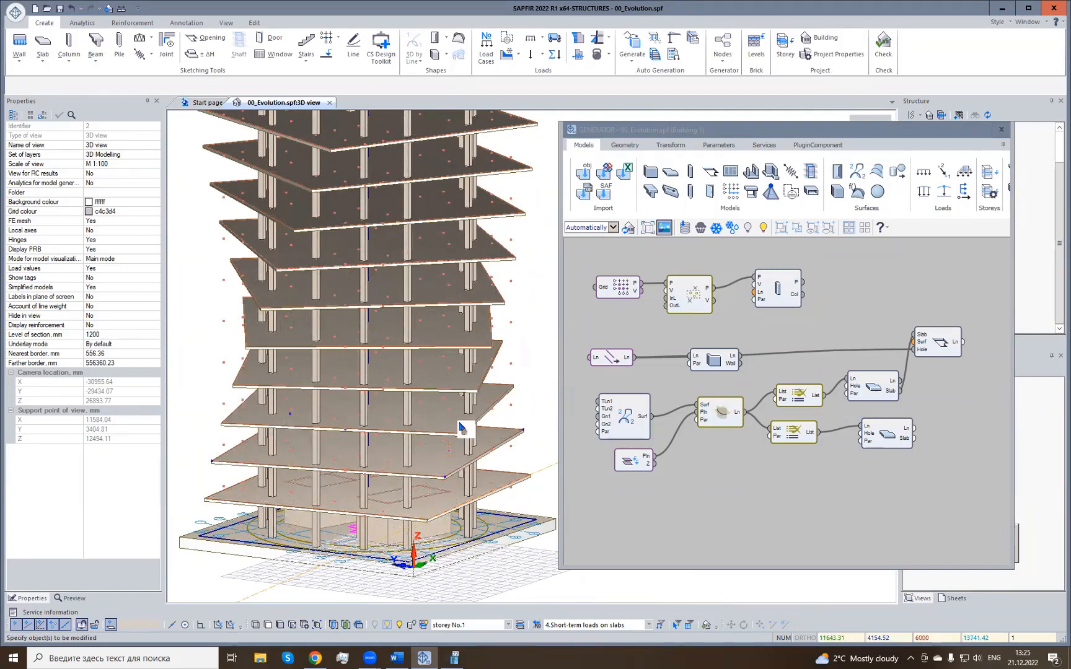
left_click(941, 346)
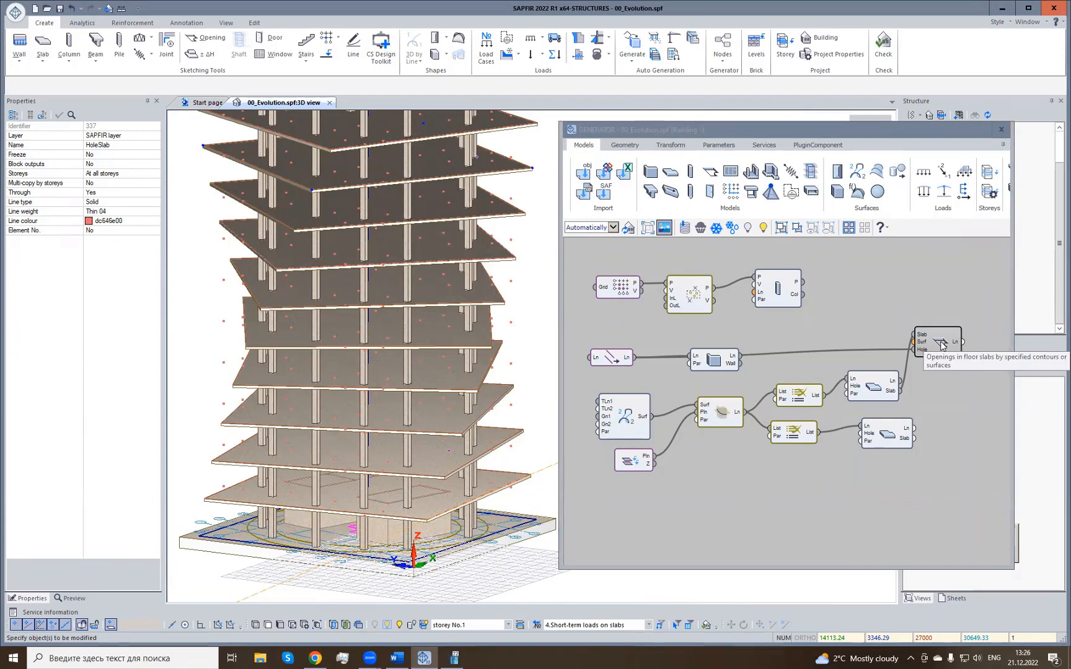
left_click(38, 185)
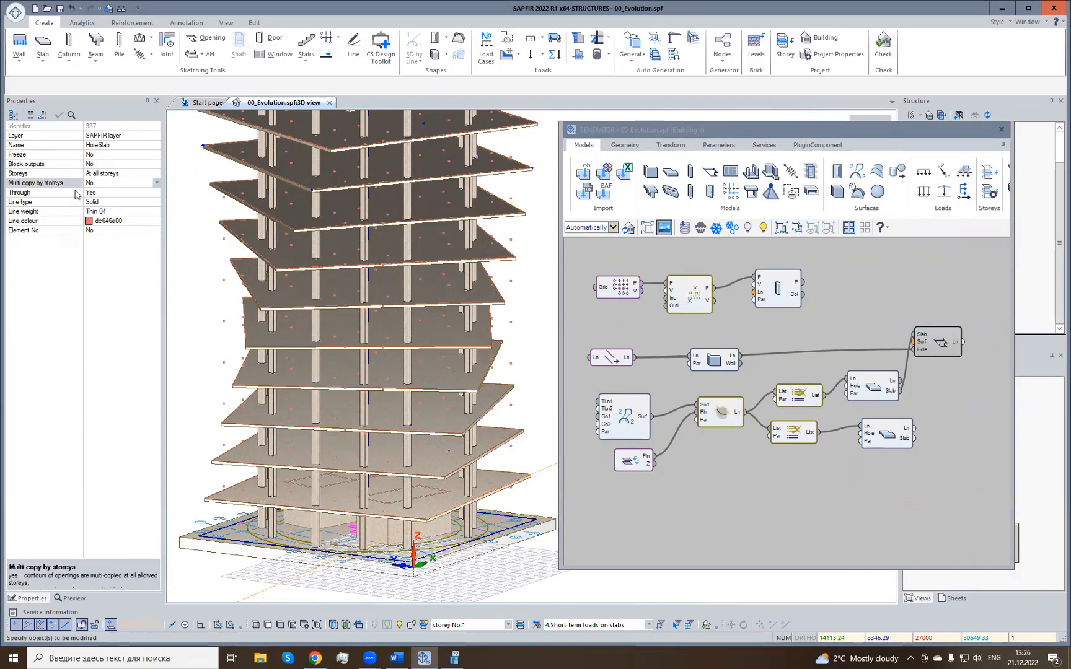
left_click(157, 183)
left_click(115, 197)
left_click(60, 117)
left_click(59, 176)
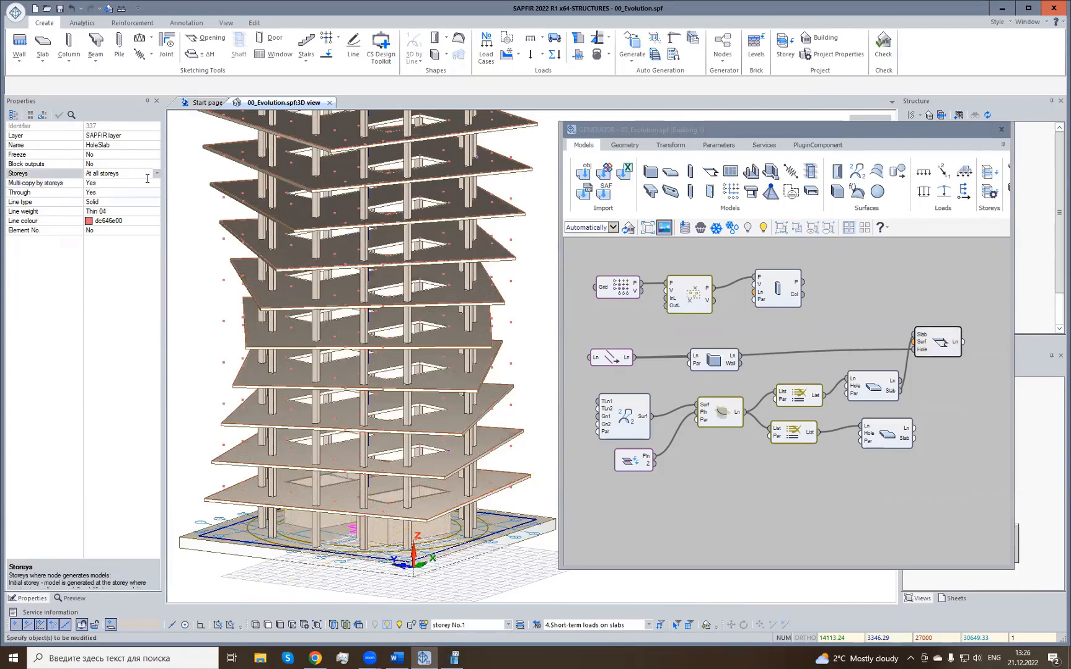
Restrict the HoleSlab node to specified storeys, leaving out storey No.16 and keeping storeys No.1 to No.15.
scroll(356, 428, "down", 5)
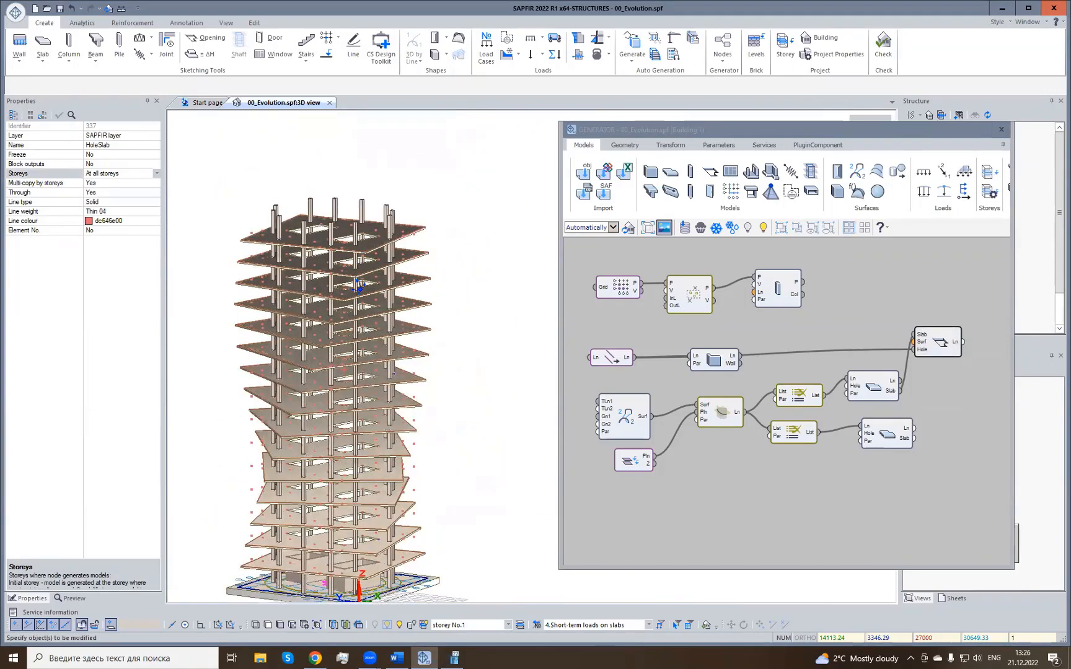
middle_click_drag(359, 285, 374, 402)
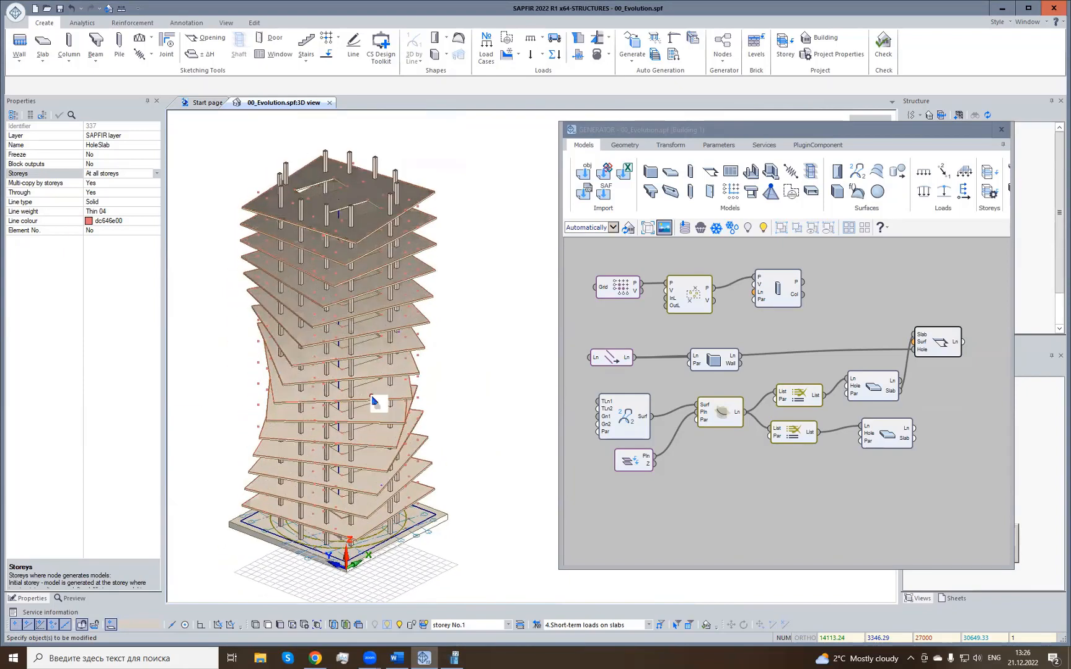
left_click(157, 175)
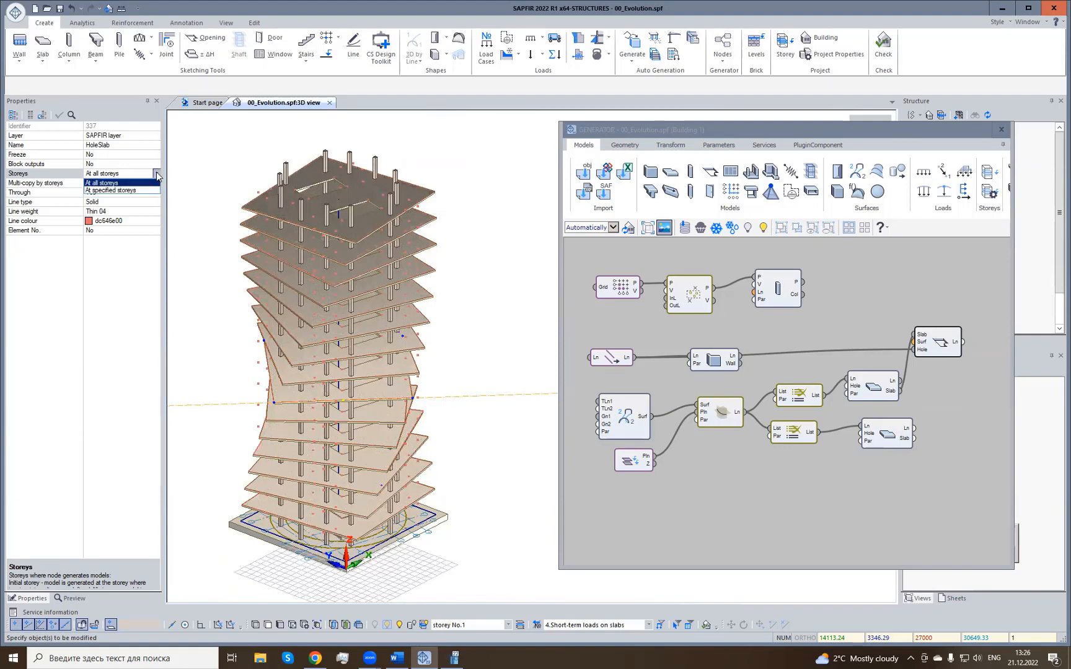
left_click(110, 191)
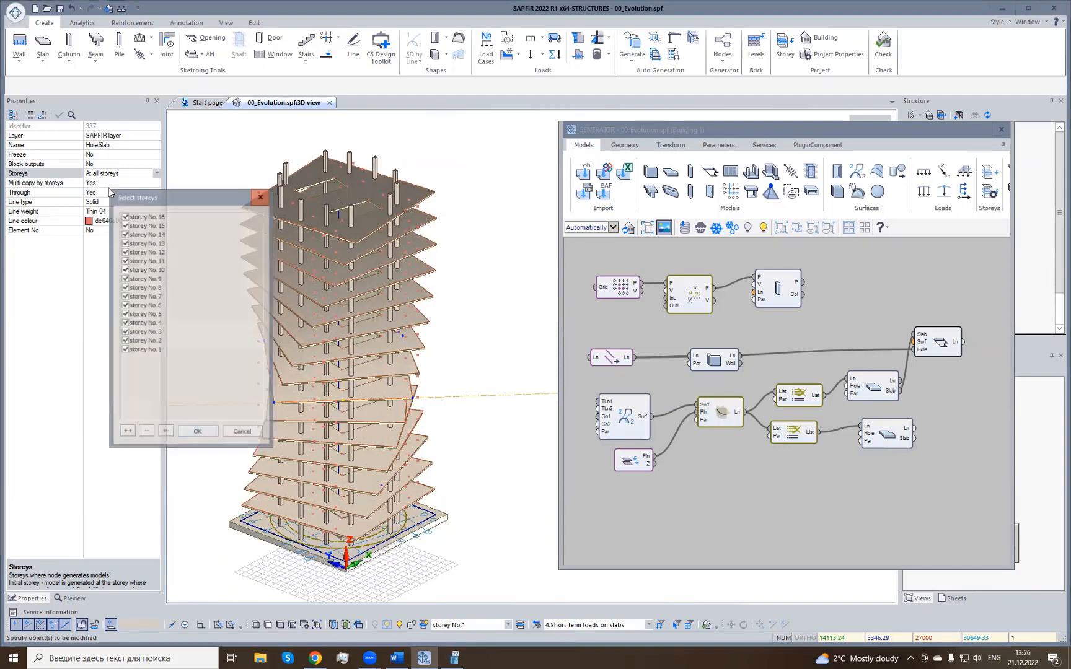
left_click_drag(161, 200, 226, 201)
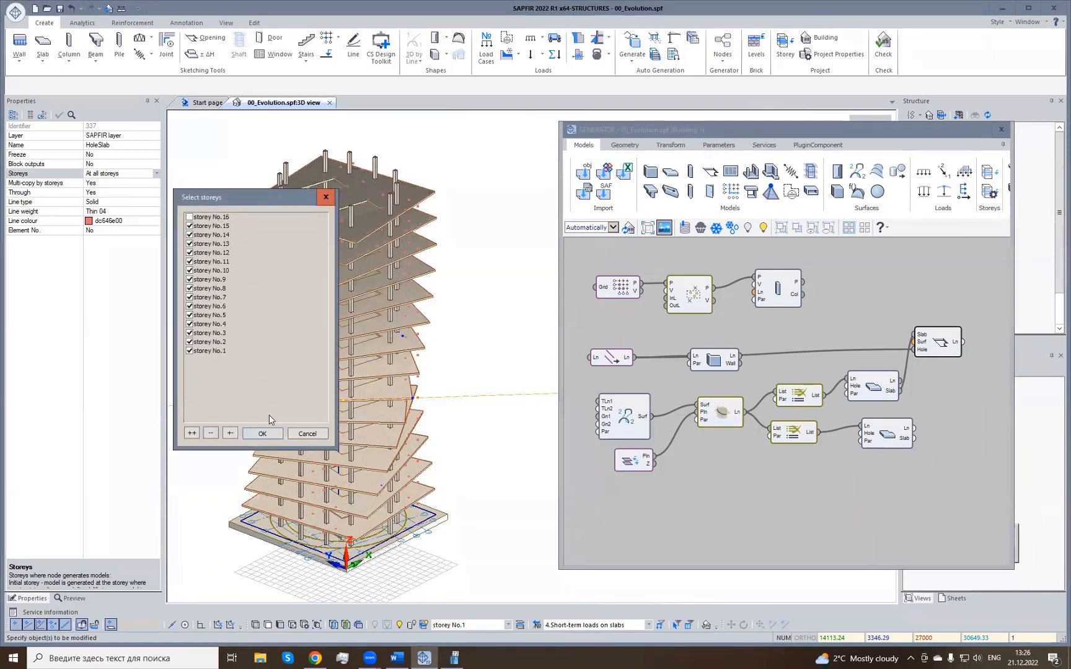
left_click(263, 435)
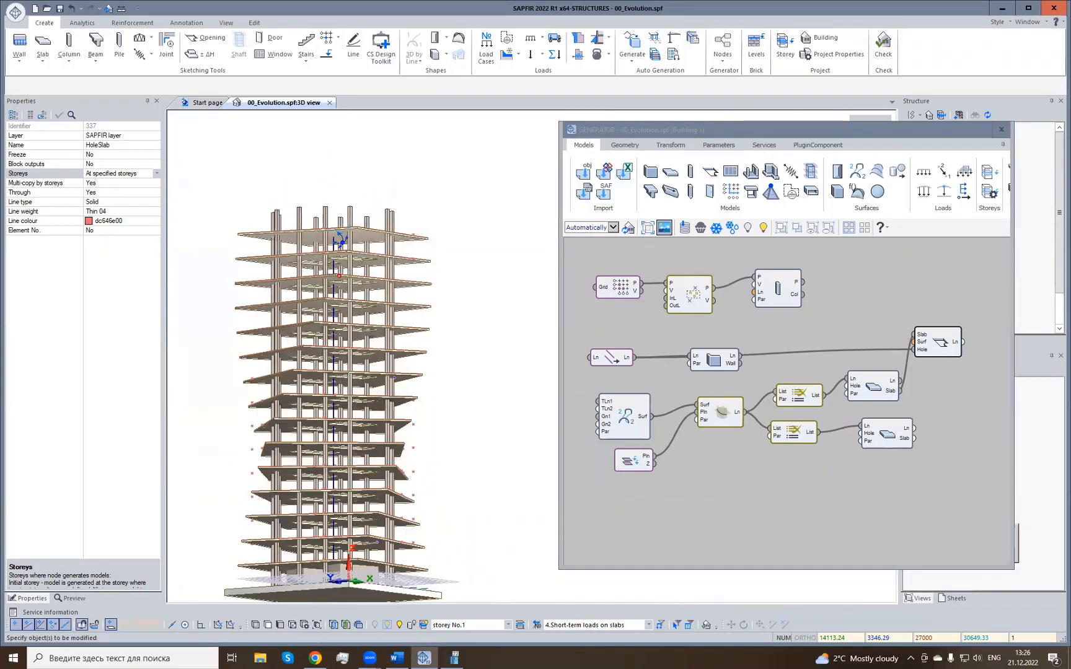
Restrict the Column node to specified storeys without storey No.16 and apply the change.
scroll(350, 545, "up", 5)
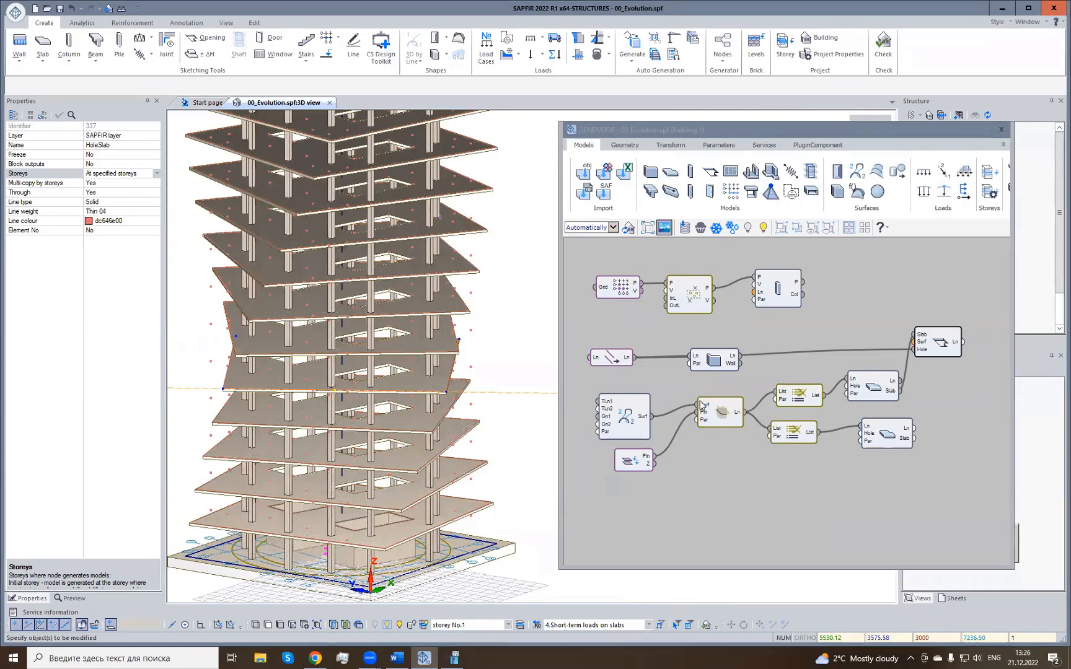
left_click(786, 299)
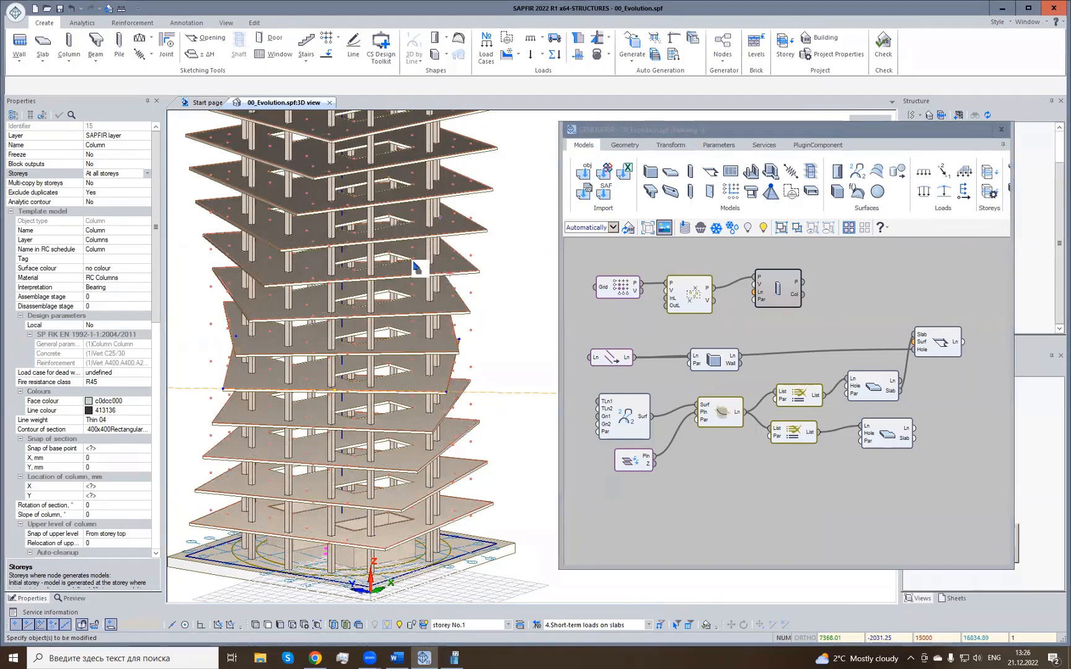
left_click(103, 190)
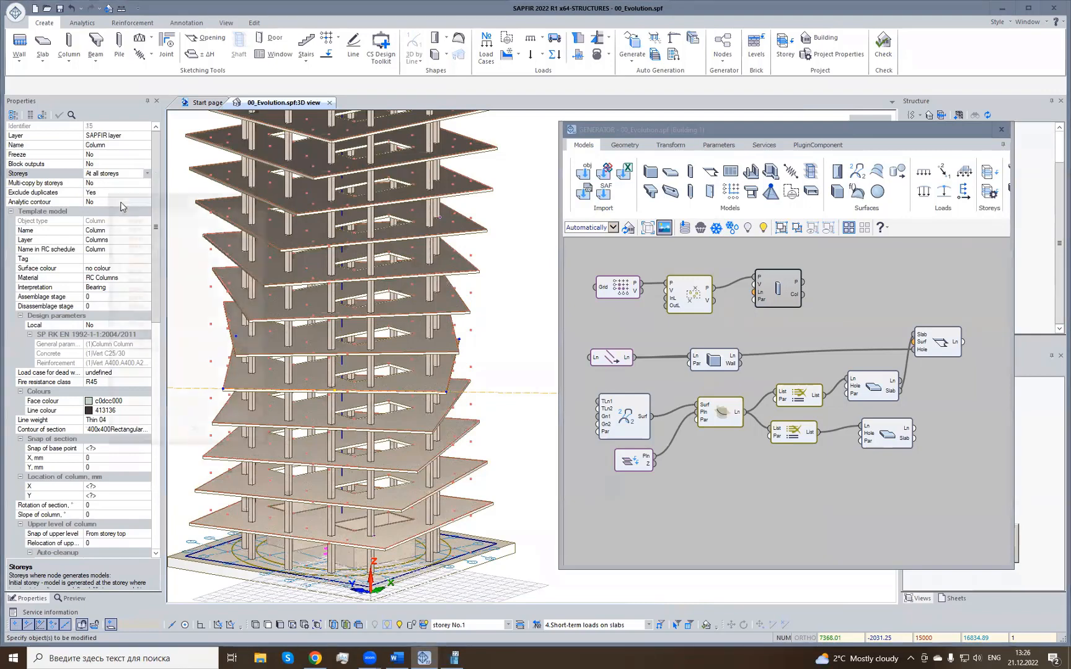
left_click(121, 216)
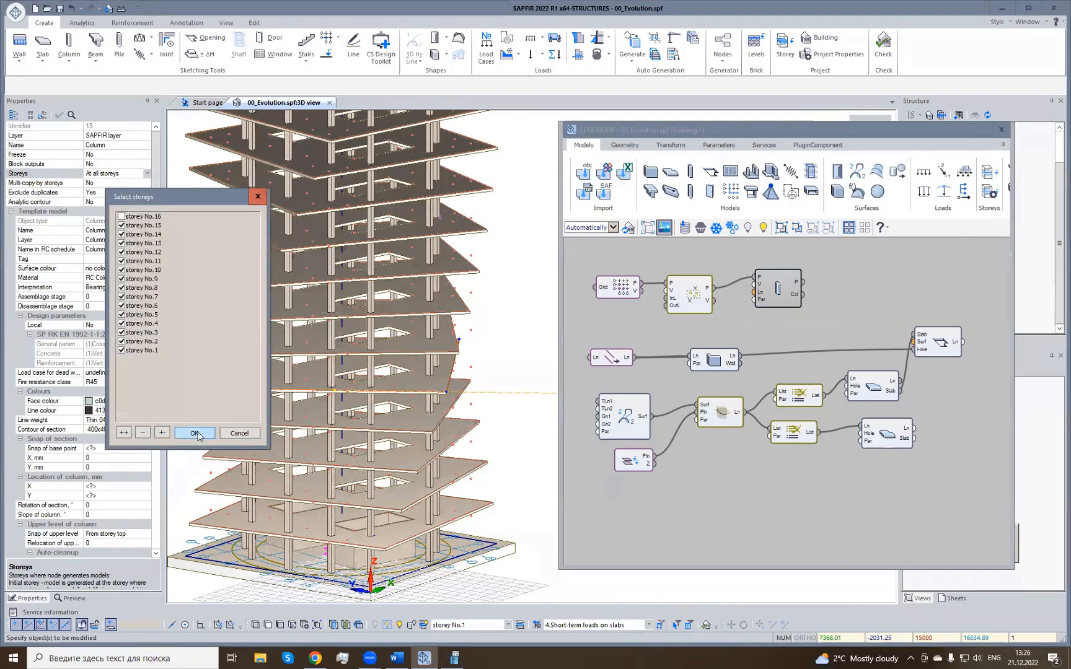
left_click(196, 434)
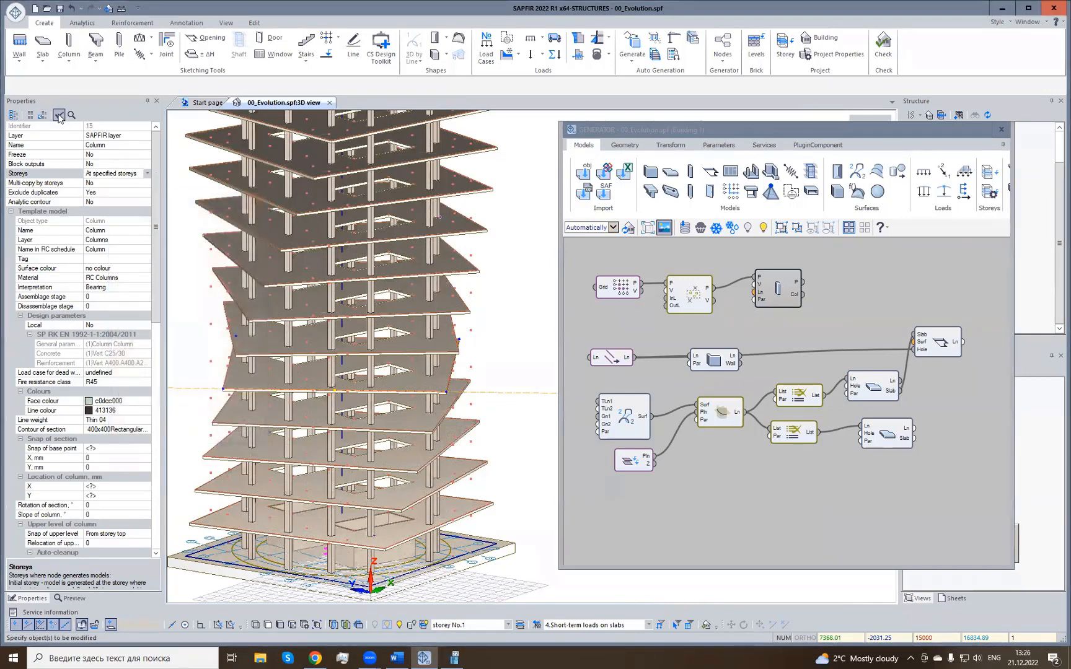
scroll(372, 205, "down", 5)
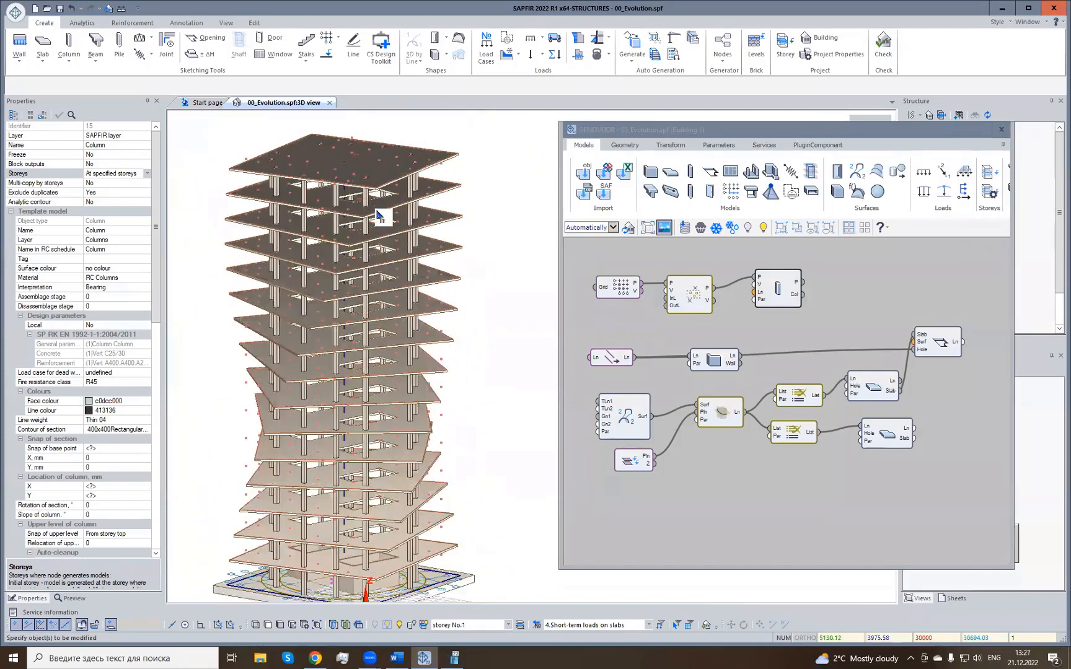
Set the Wall node's Multi-copy by storeys to Yes and apply it to repeat the walls up the tower.
left_click(818, 332)
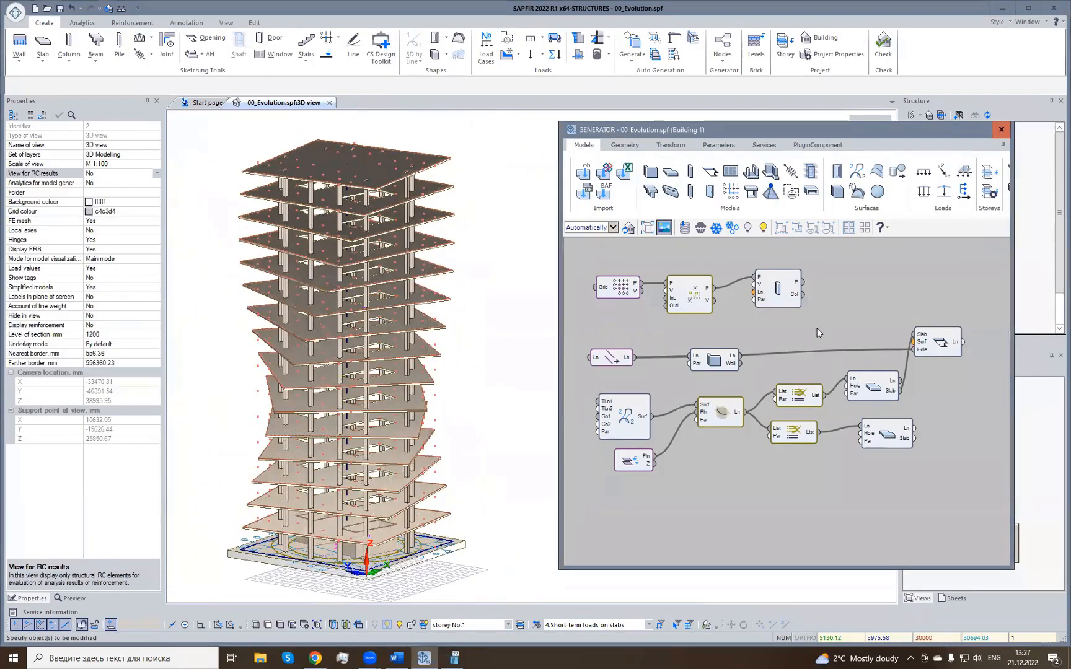
left_click(714, 363)
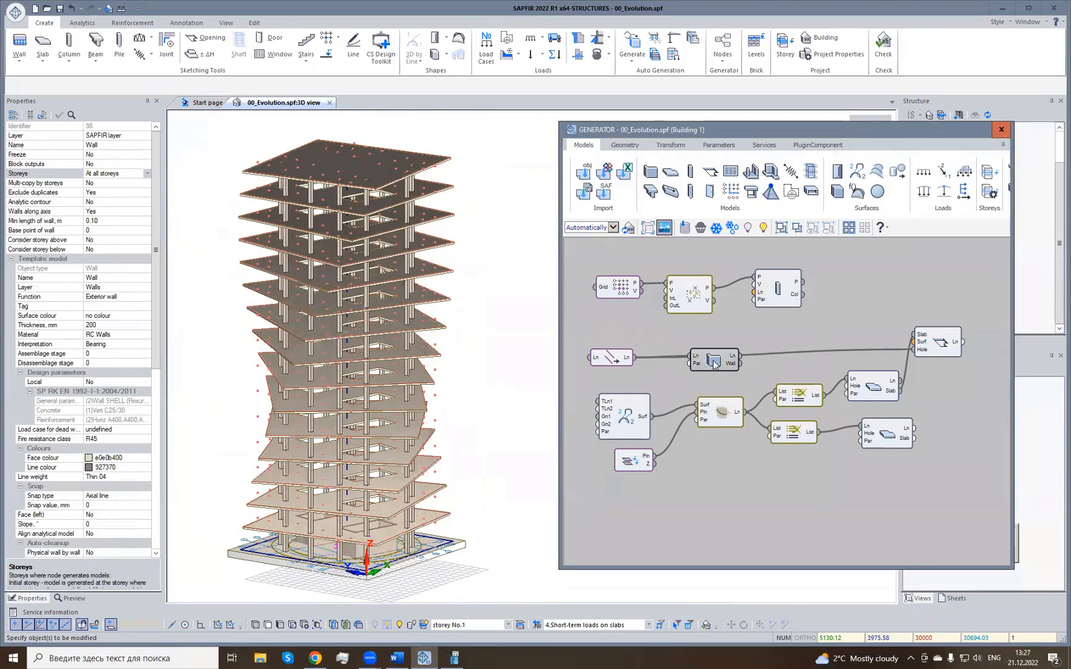
double_click(50, 183)
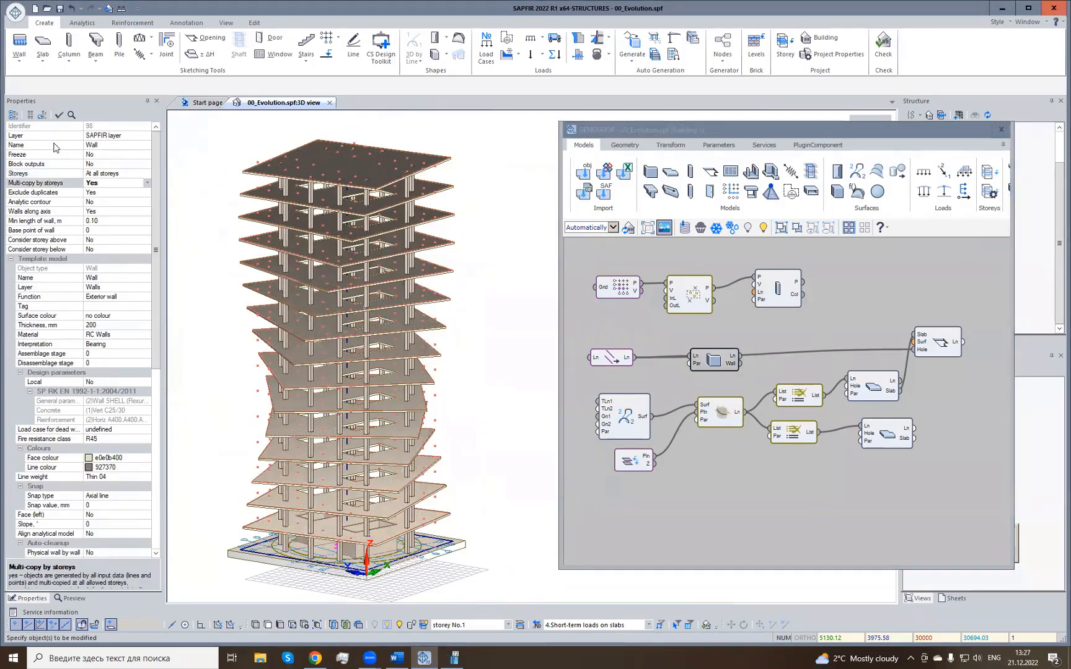
left_click(60, 116)
Limit the Wall node to specified storeys, excluding storey No.16, and apply the change.
left_click(147, 174)
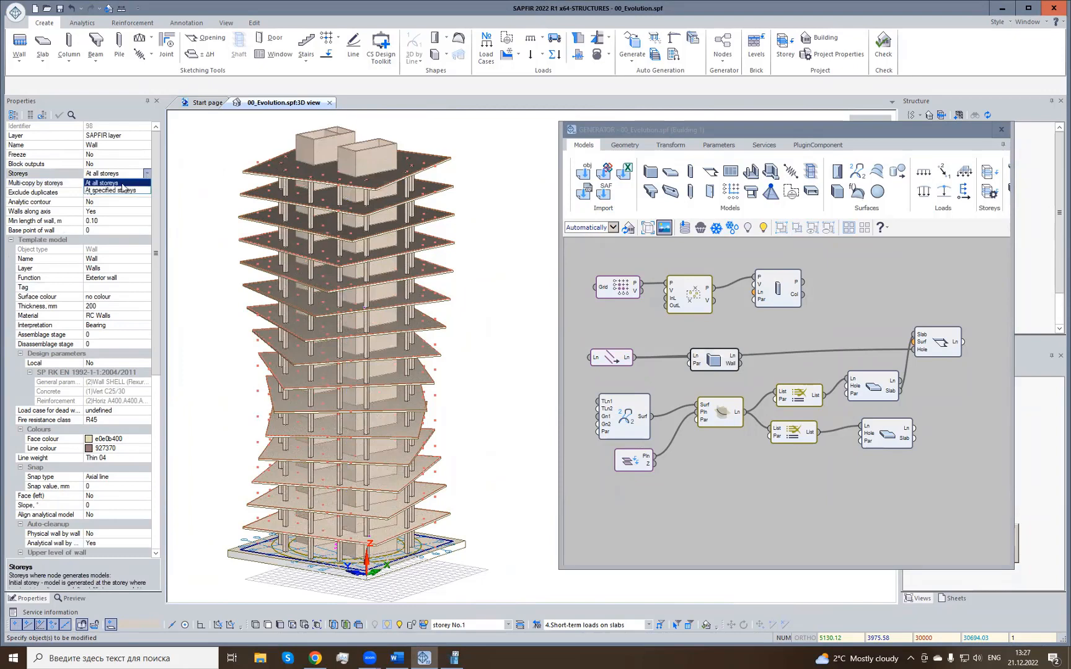
left_click(122, 191)
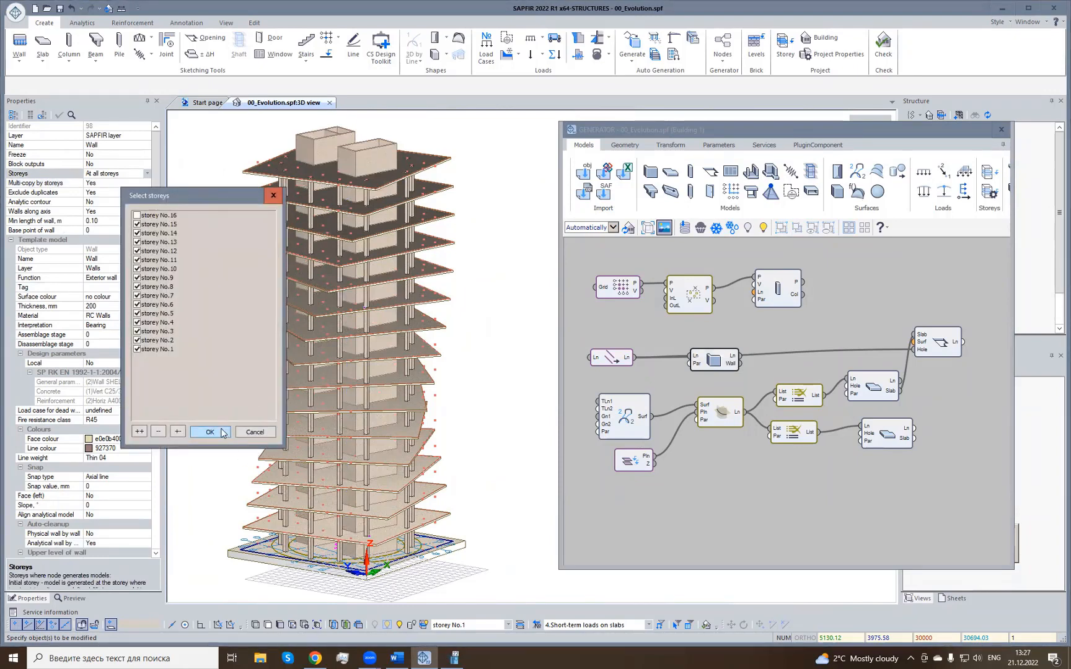
left_click(220, 430)
left_click(59, 115)
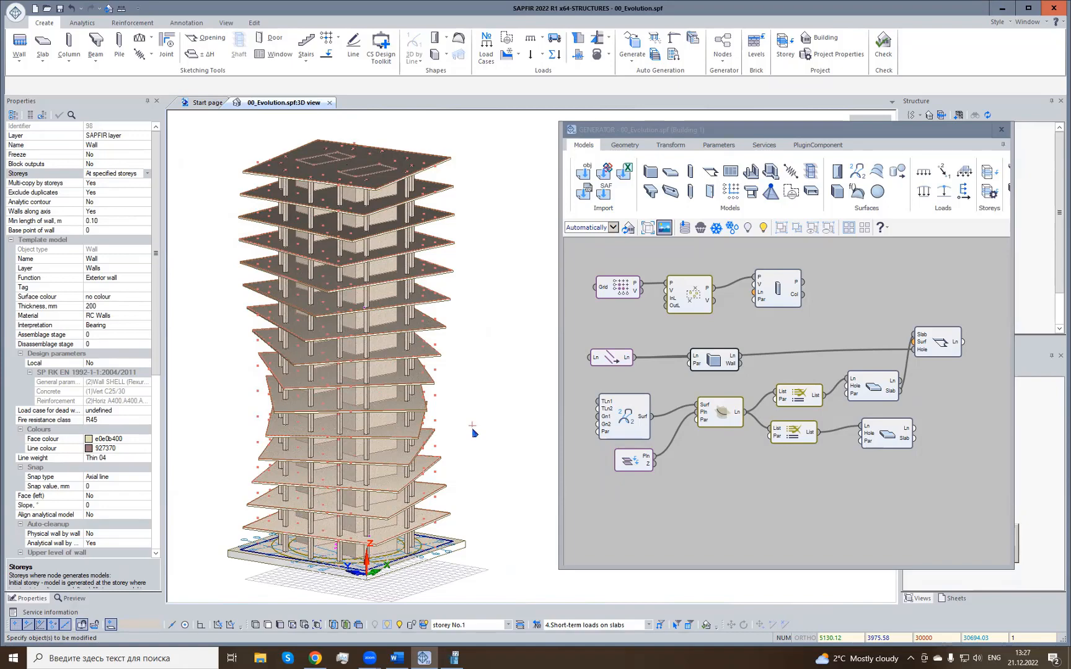
Show the hidden twisted glass surface again in the 3D view and leave nothing selected.
right_click_drag(312, 555, 397, 571)
left_click(399, 625)
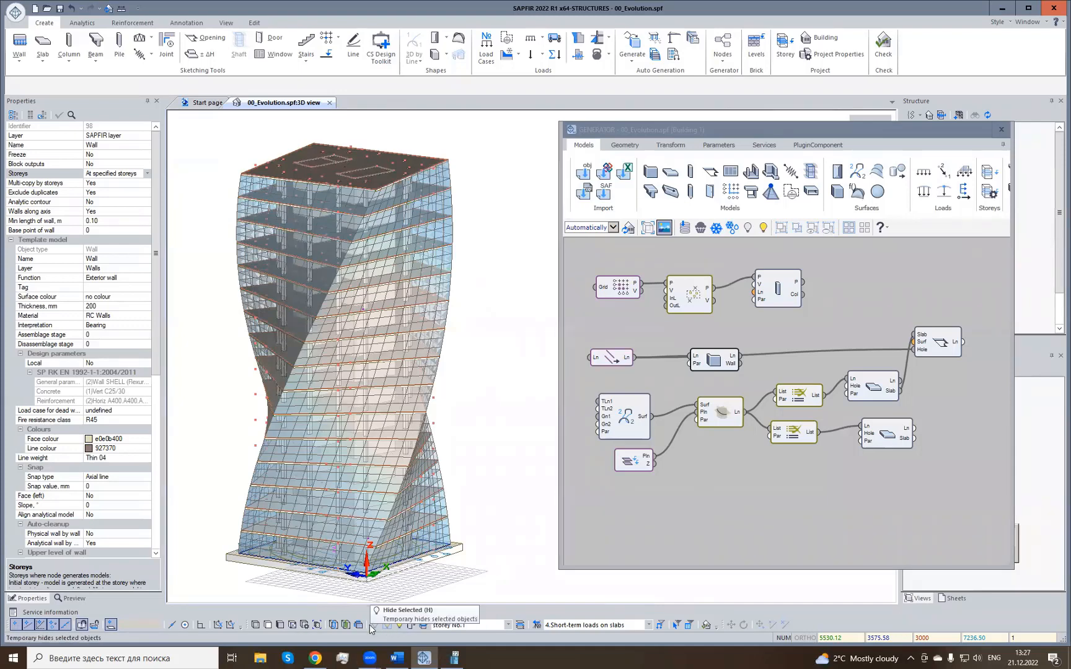
left_click(349, 532)
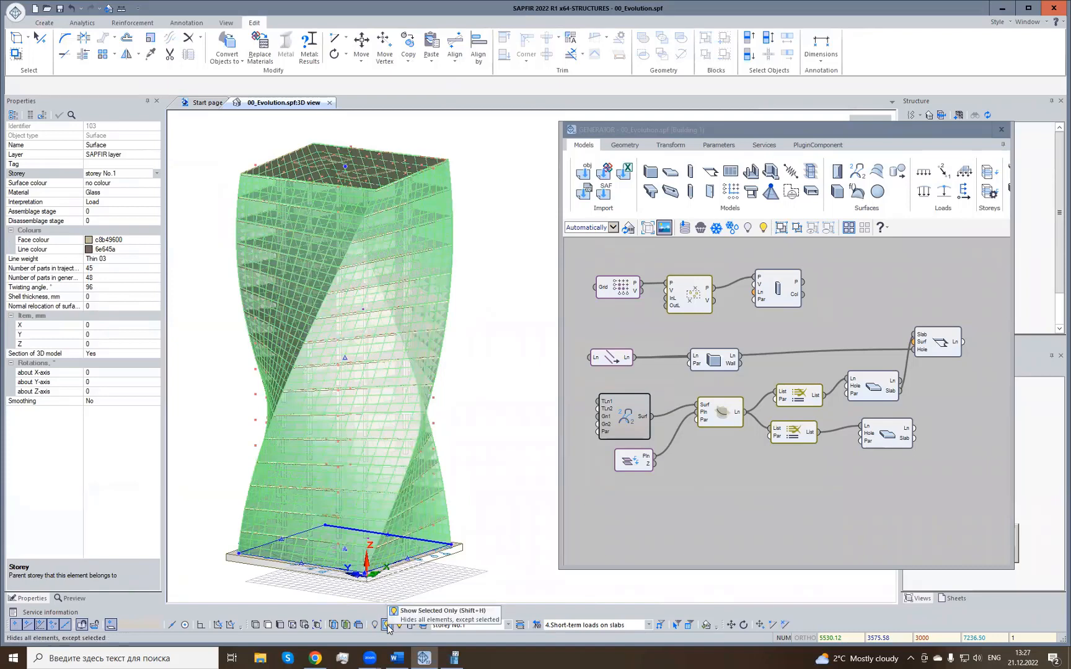
left_click(481, 574)
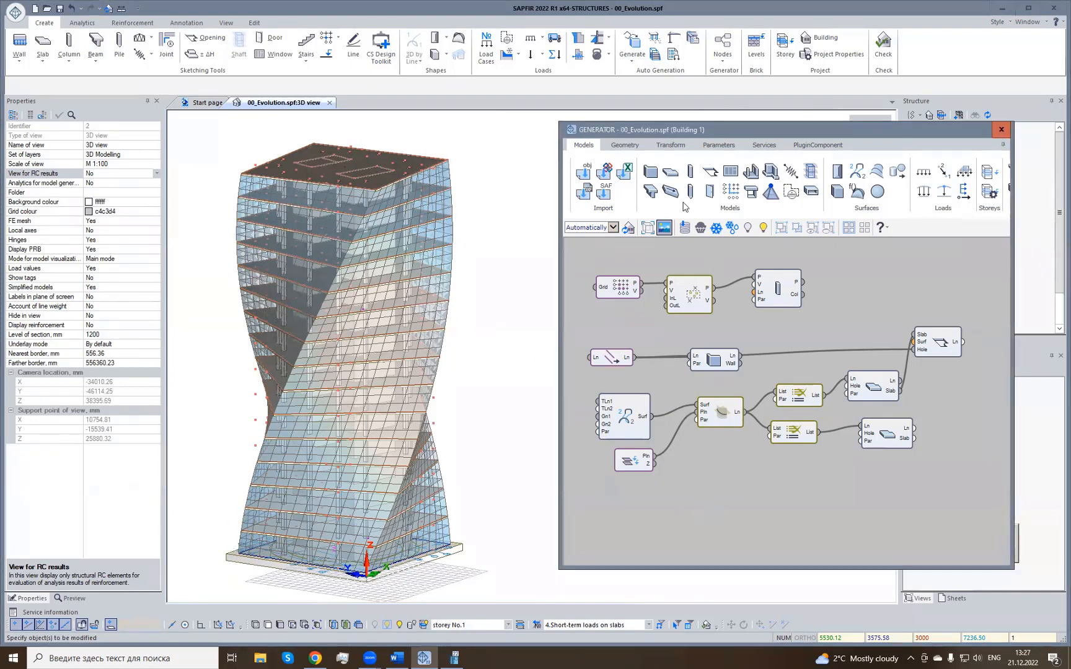
Add a surface-lines node with Ln1 and Ln2 outputs below the section node and feed it the twisted surface's Surf output.
left_click(634, 149)
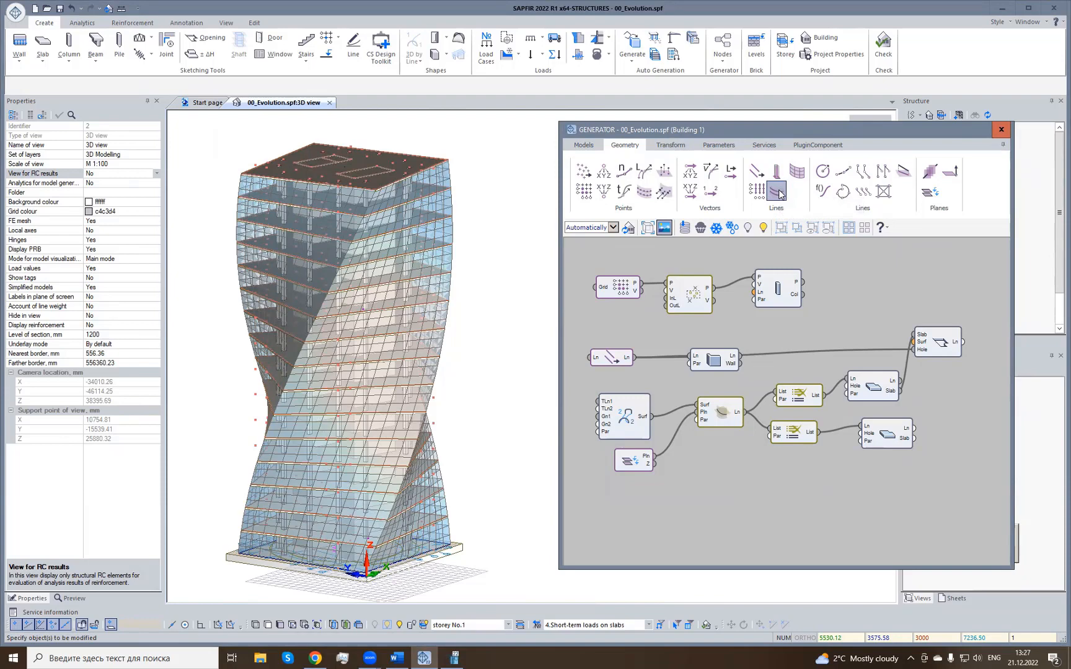
left_click_drag(780, 194, 756, 482)
left_click_drag(703, 458, 703, 458)
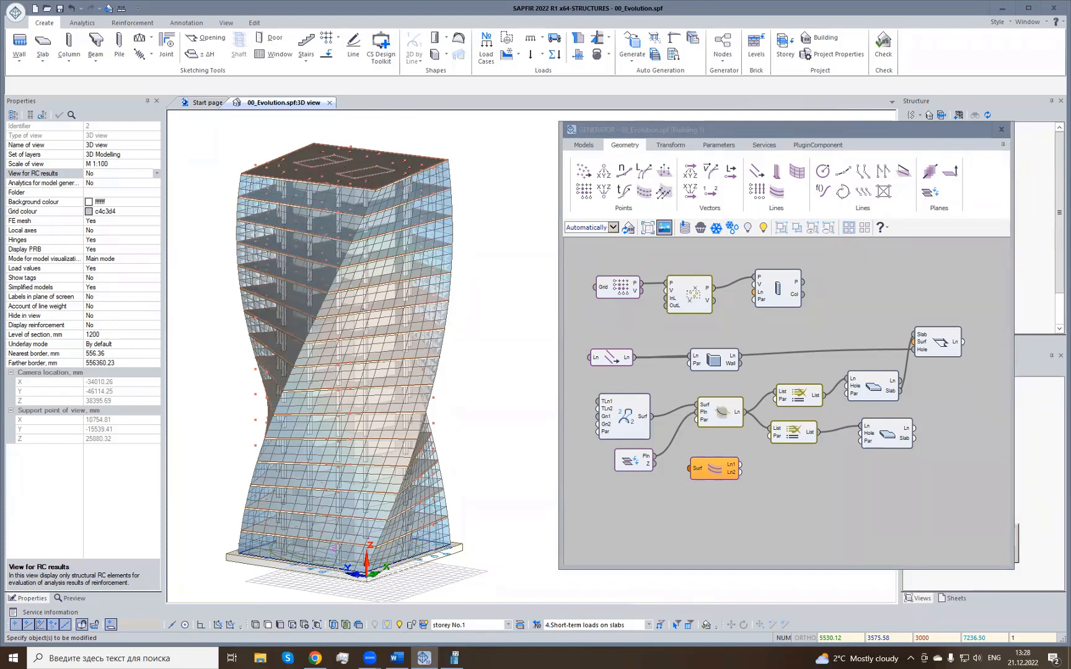
left_click_drag(651, 423, 690, 475)
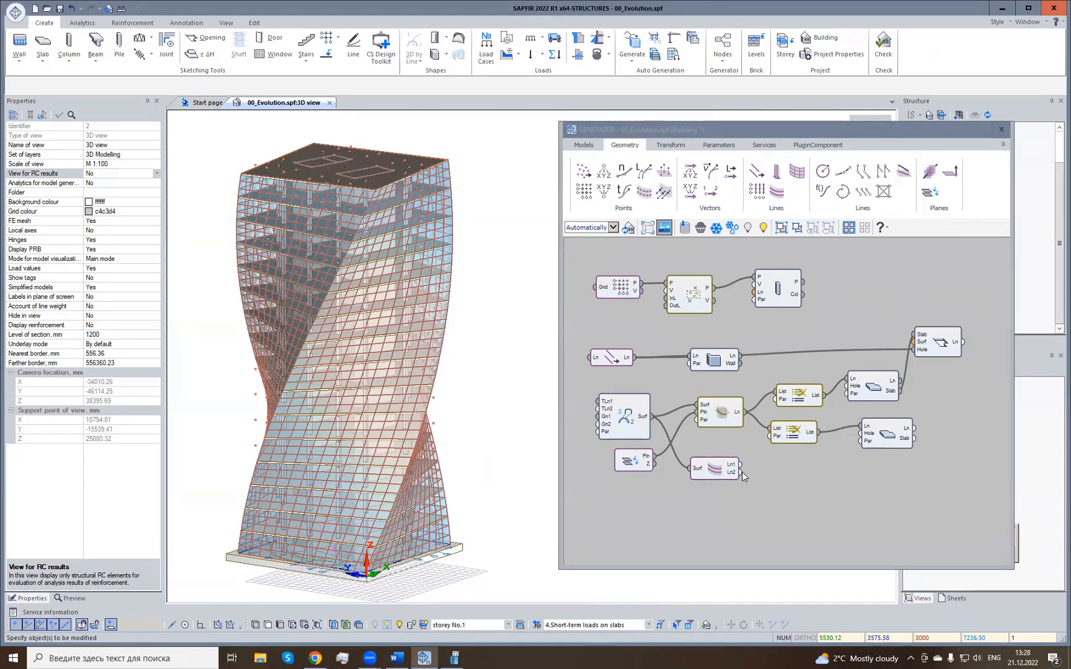
Add a Beam node to the graph below the foundation Slab node.
left_click(583, 145)
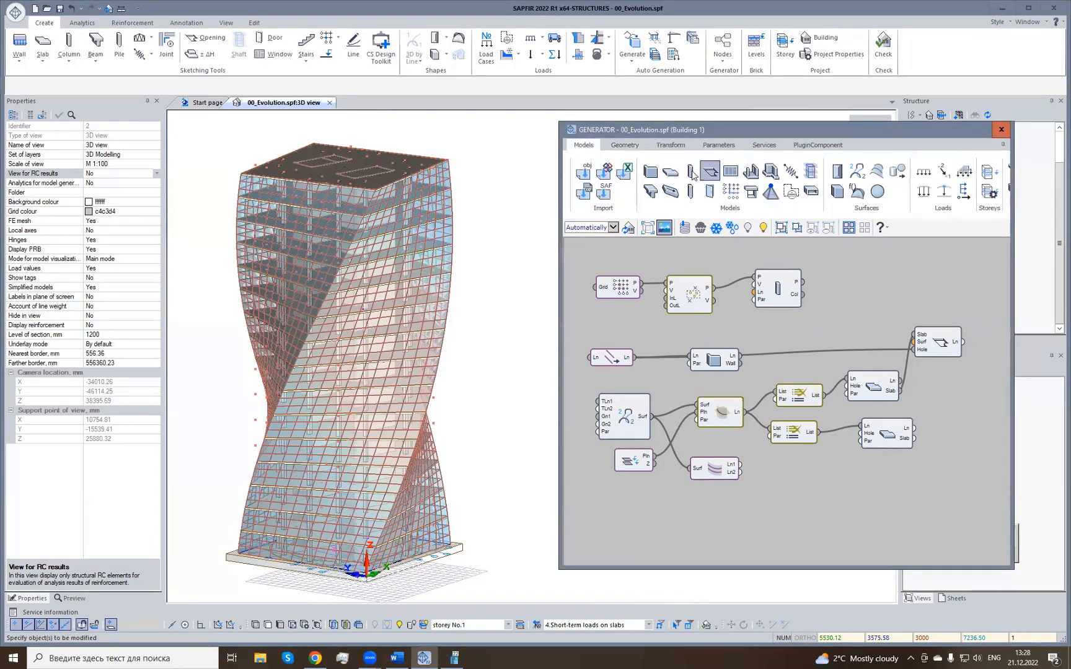
left_click(458, 395)
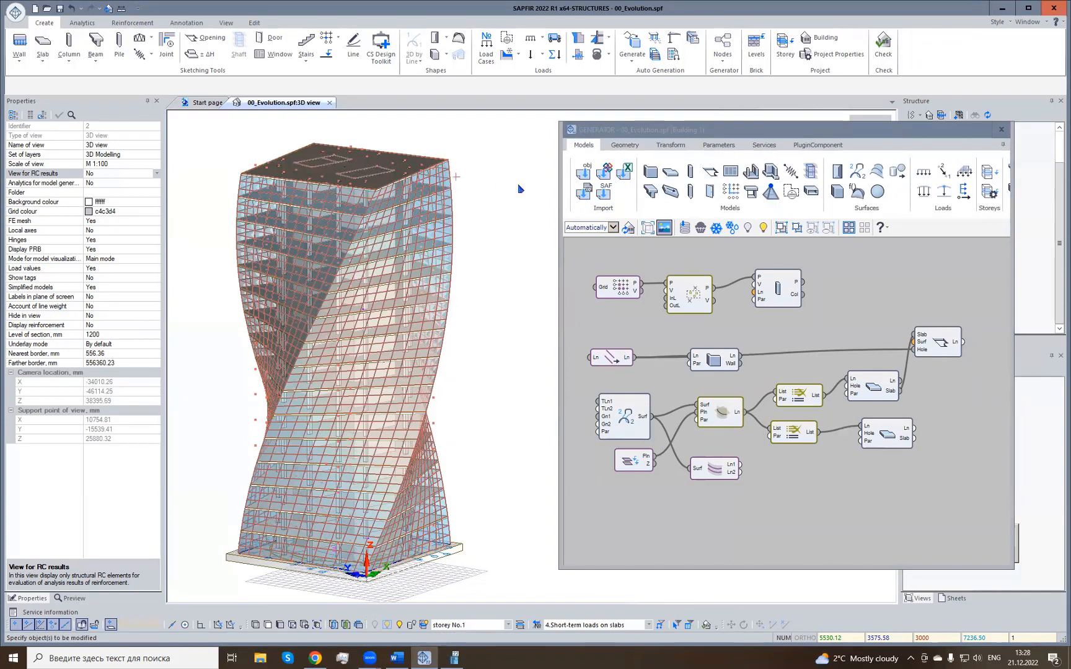
left_click(652, 192)
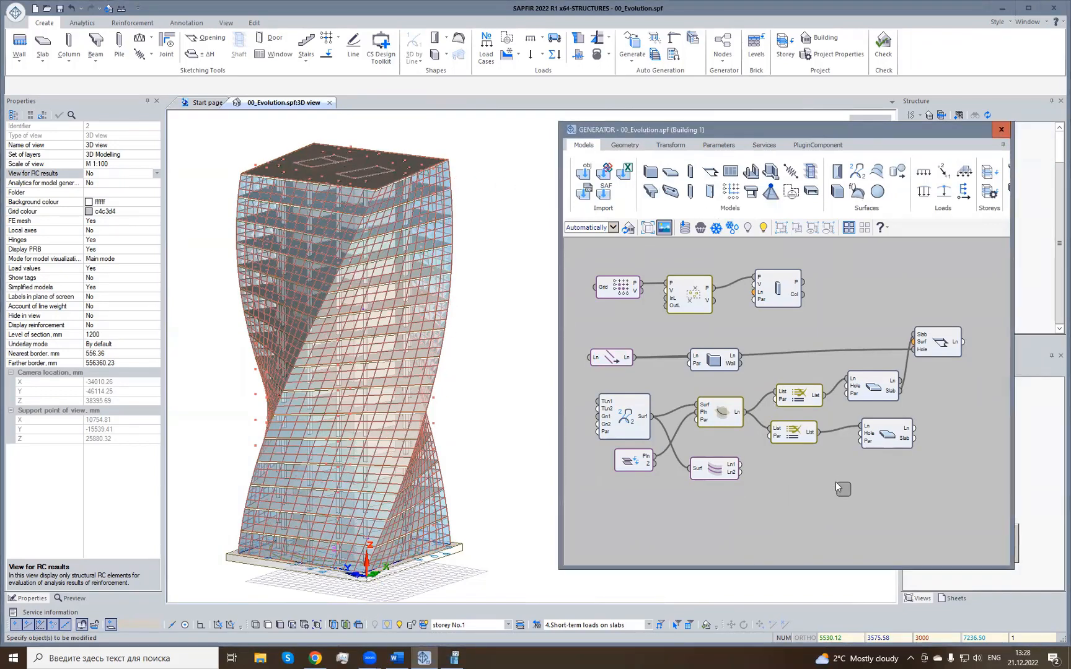
left_click(841, 485)
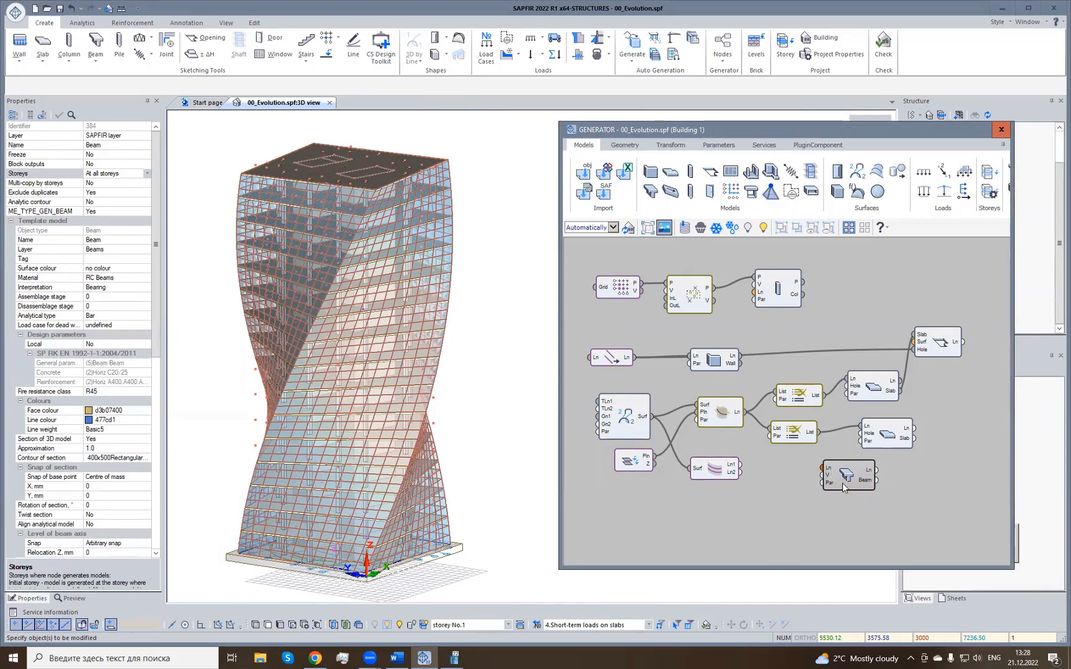
left_click_drag(843, 487, 866, 485)
Add a CullInd list filter node between the surface-lines node and the Beam node.
left_click(682, 146)
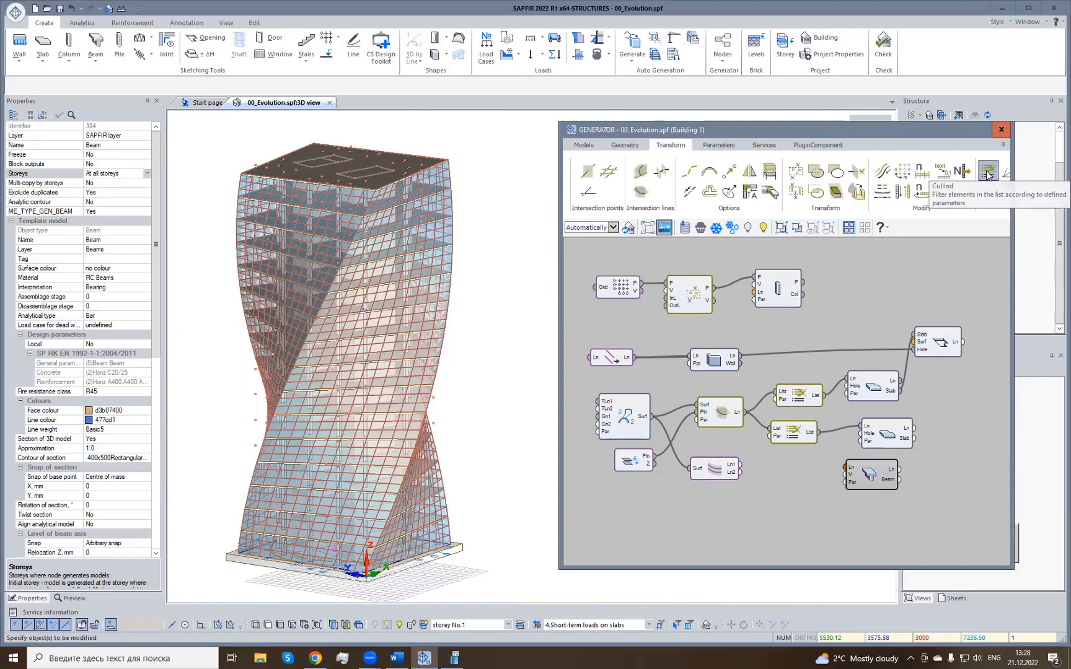
left_click_drag(987, 174, 772, 483)
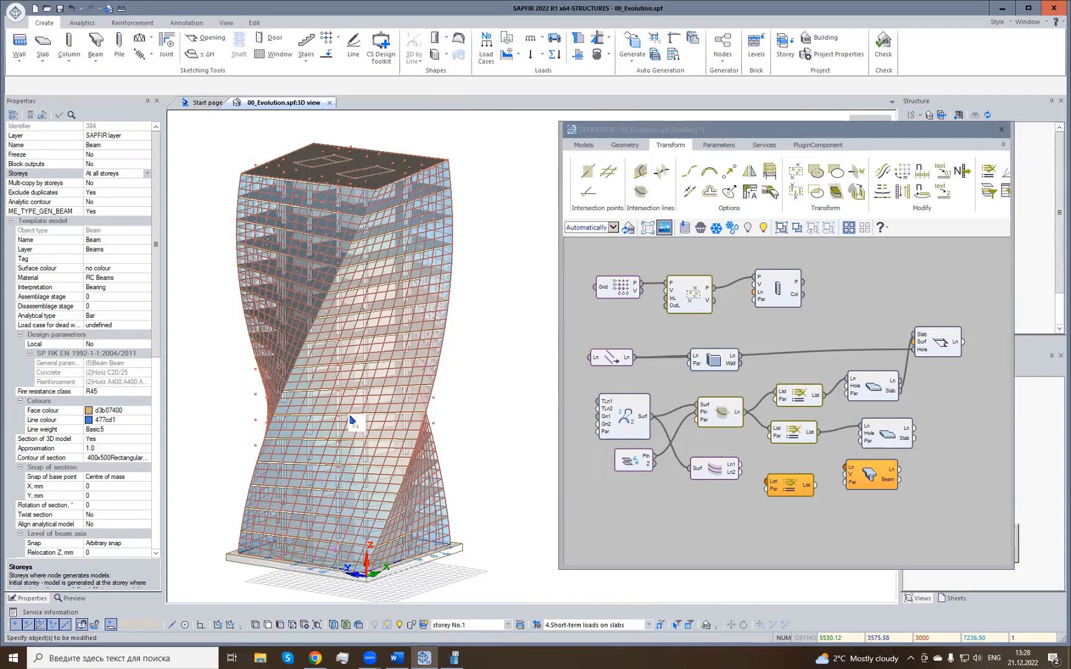
left_click_drag(791, 498, 793, 474)
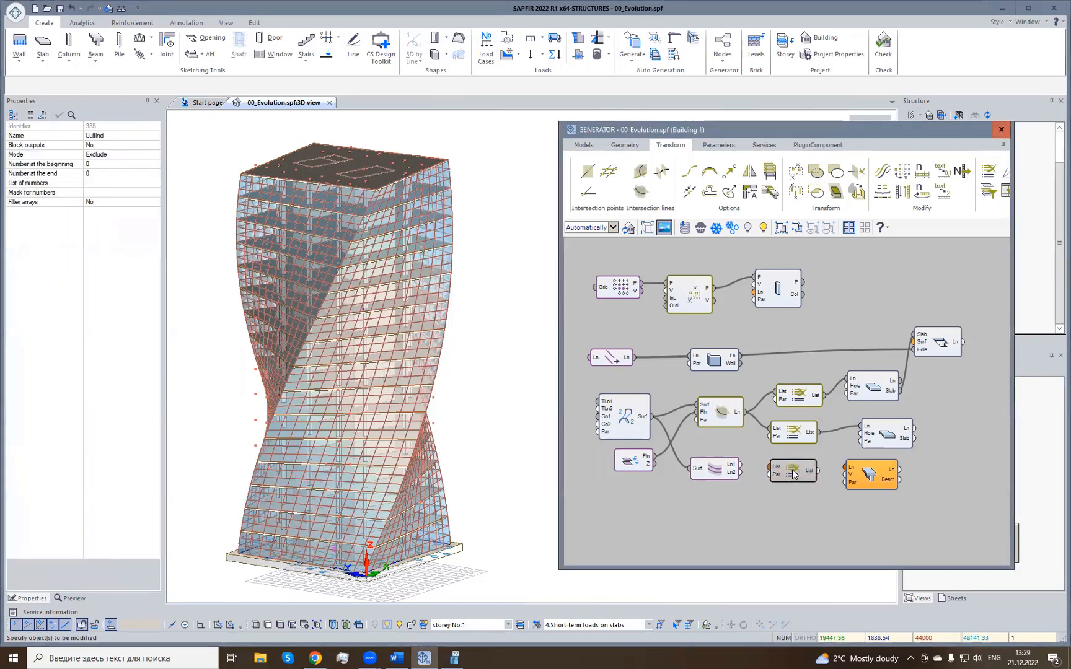
left_click(753, 505)
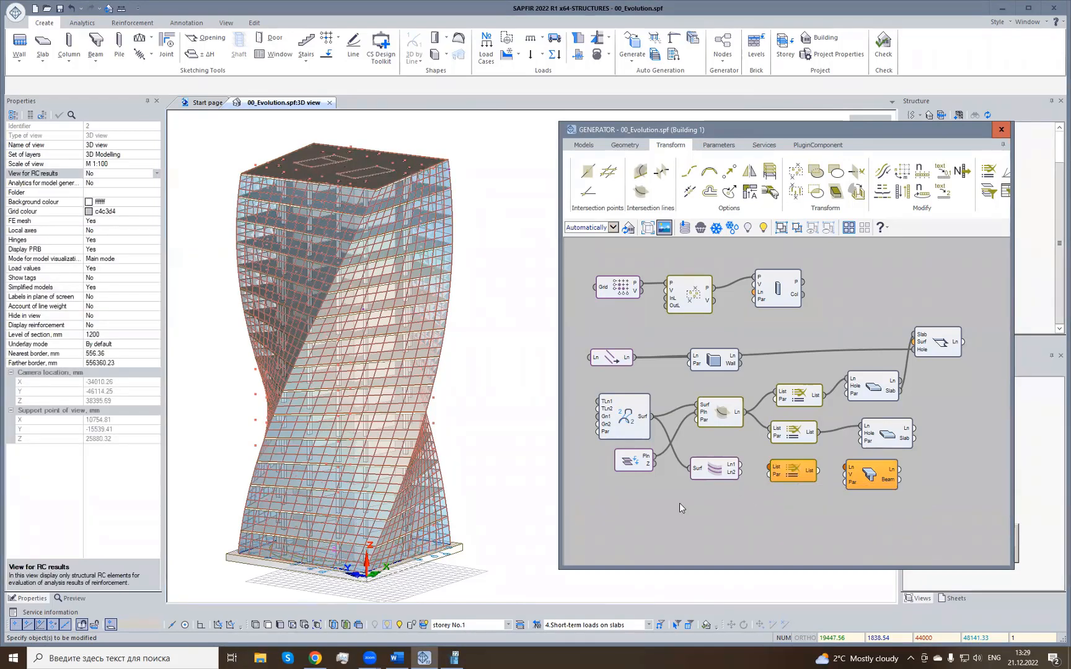
Check the twisted glass surface's number of parts in the generatrix, then deselect the surface.
left_click(330, 445)
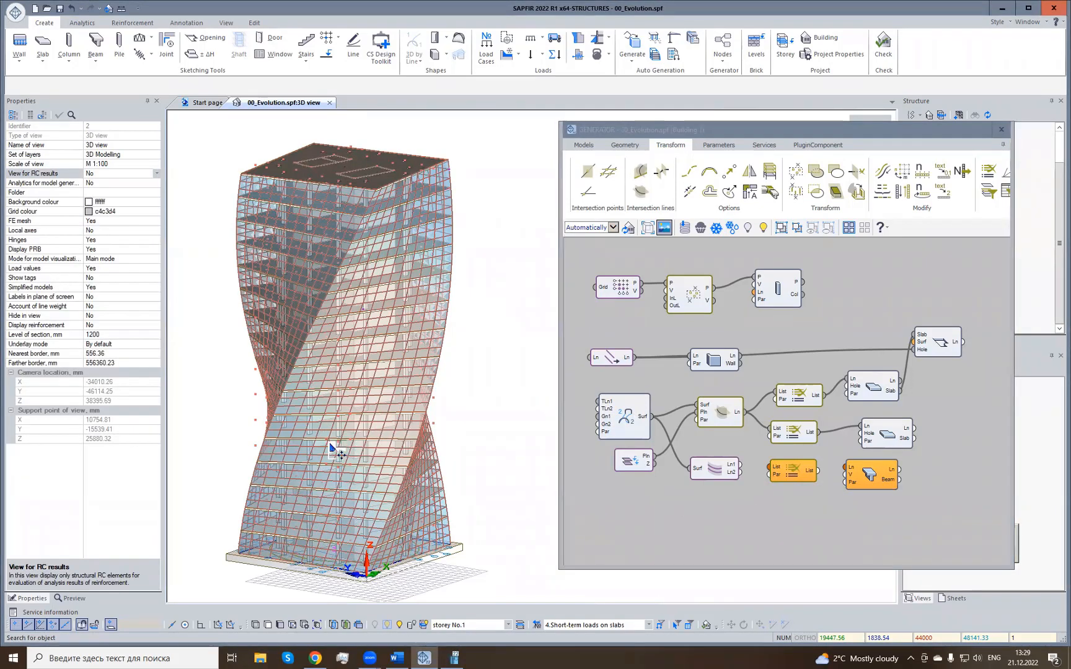
left_click(107, 278)
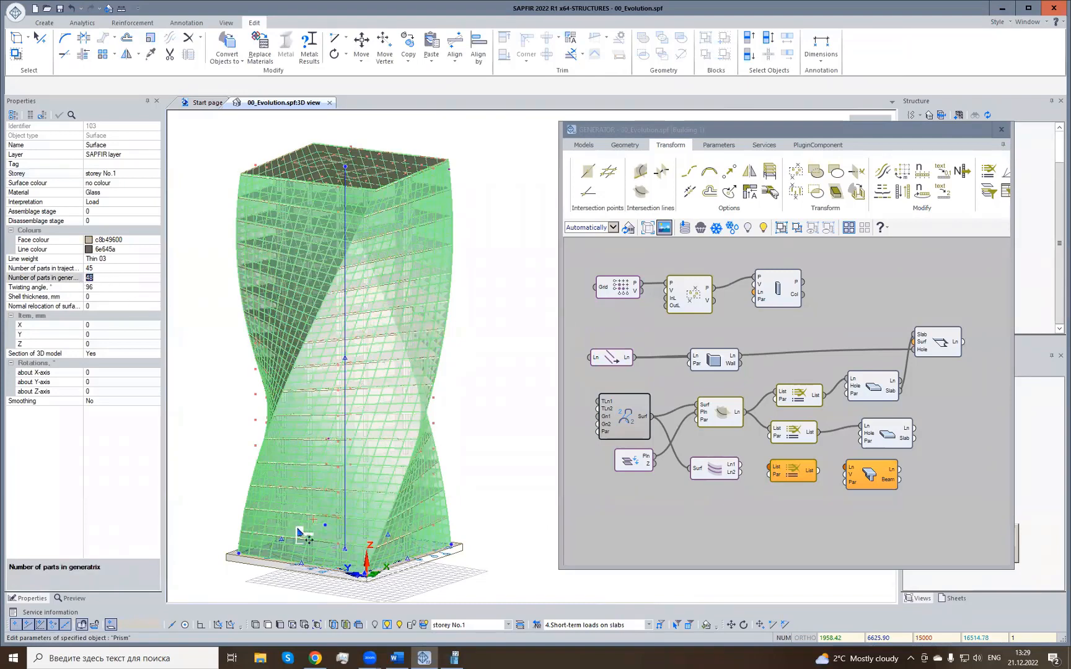
key("Escape")
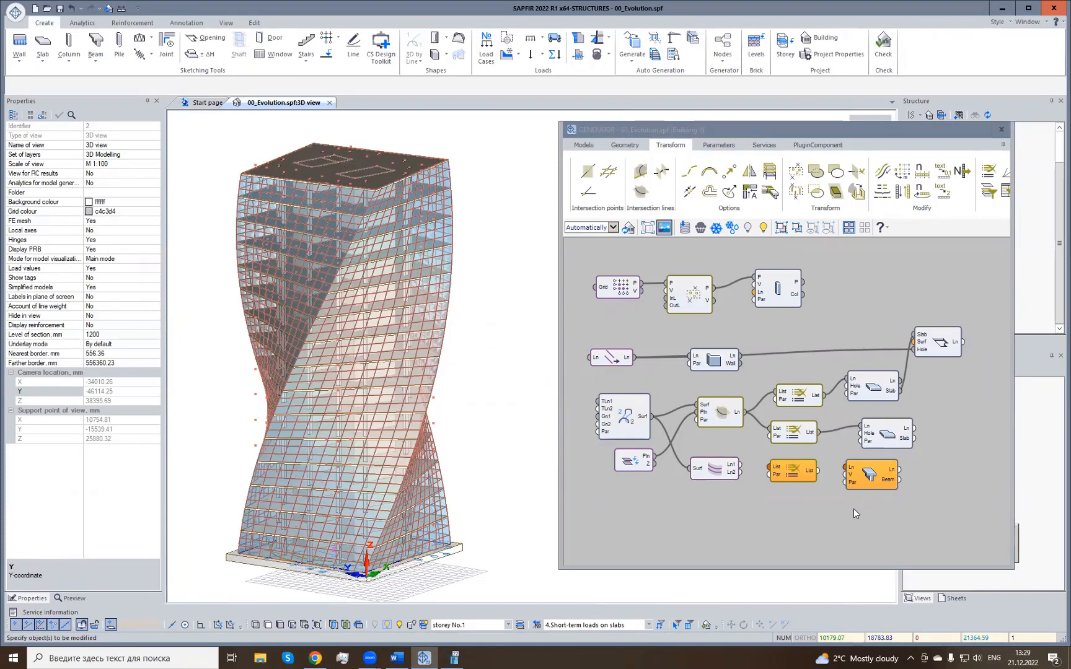
Set the new CullInd filter beside the Beam node to Allow mode with the list of numbers 0 12 24 36.
left_click(780, 481)
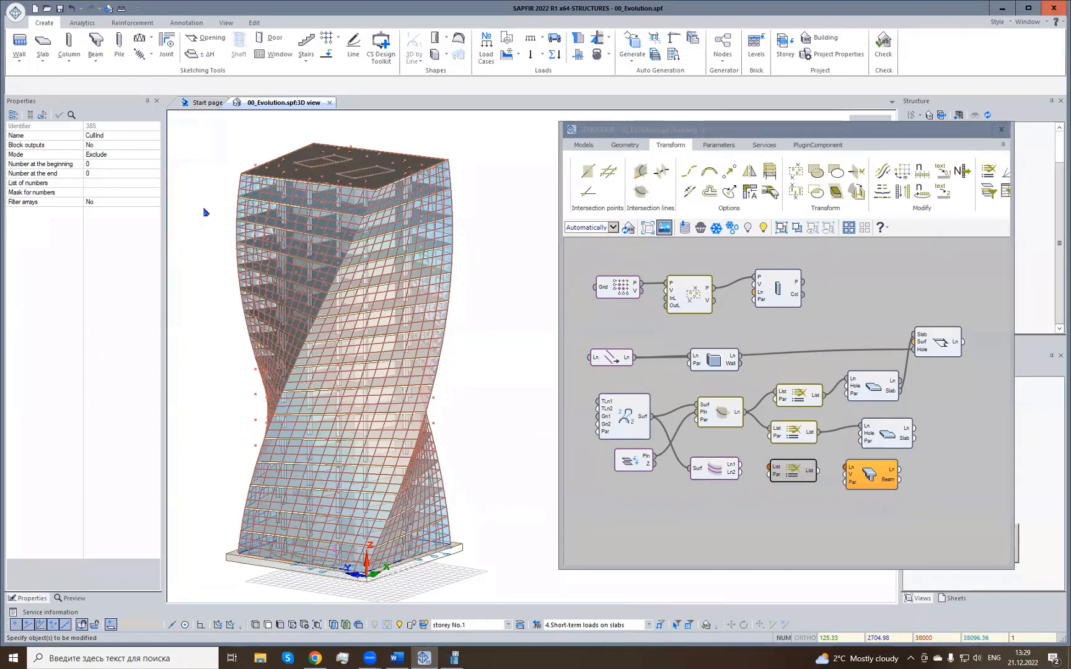
left_click(37, 156)
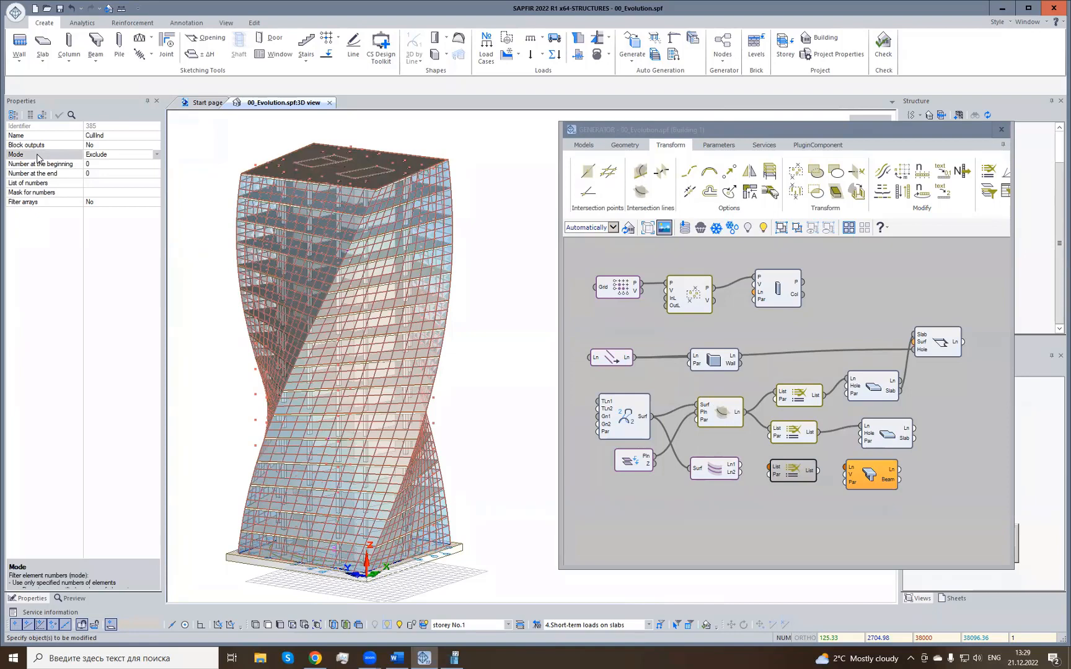
left_click(157, 154)
left_click(99, 163)
left_click(58, 116)
left_click(31, 185)
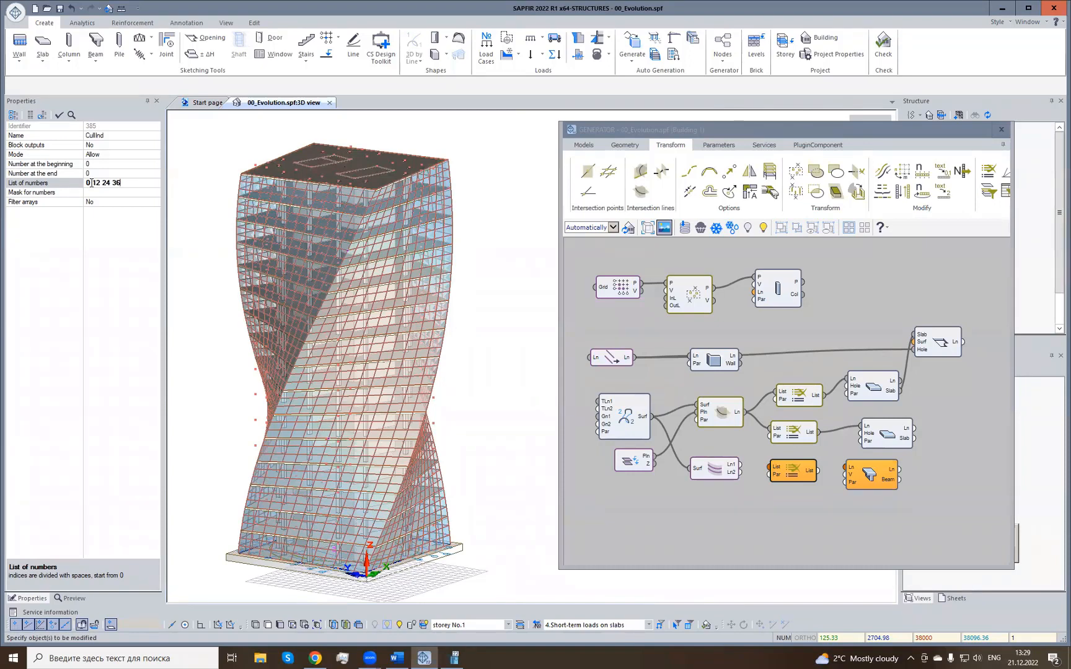
key("Return")
Connect the surface-lines node's Ln2 output to the CullInd filter's List input and highlight the filtered lines on the tower.
left_click_drag(741, 475, 771, 467)
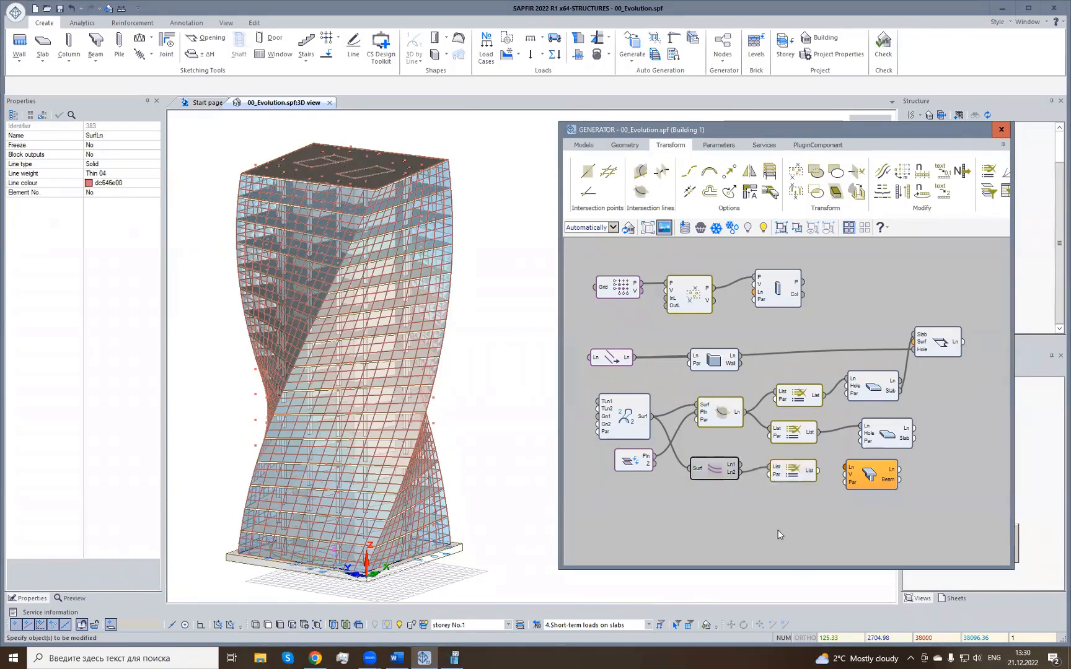
left_click(798, 472)
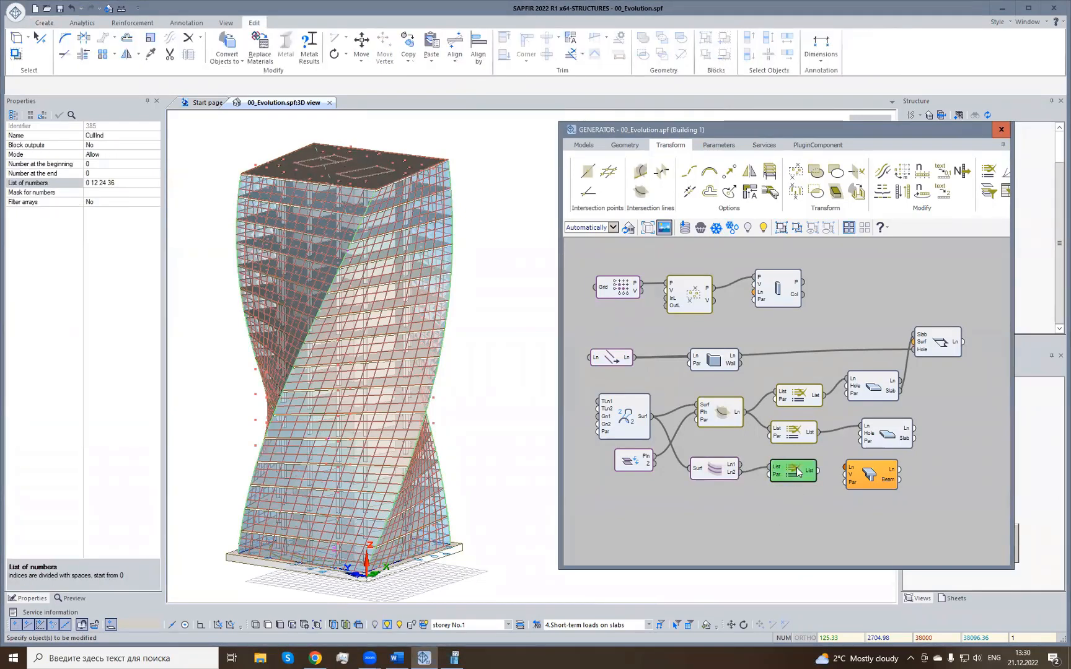
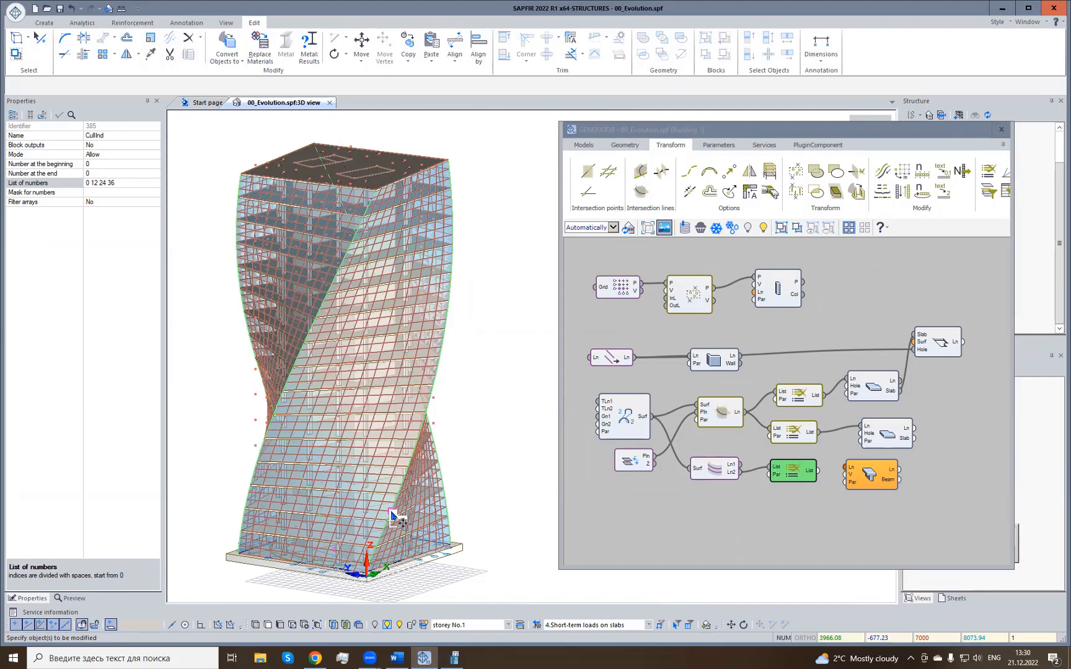
left_click(749, 531)
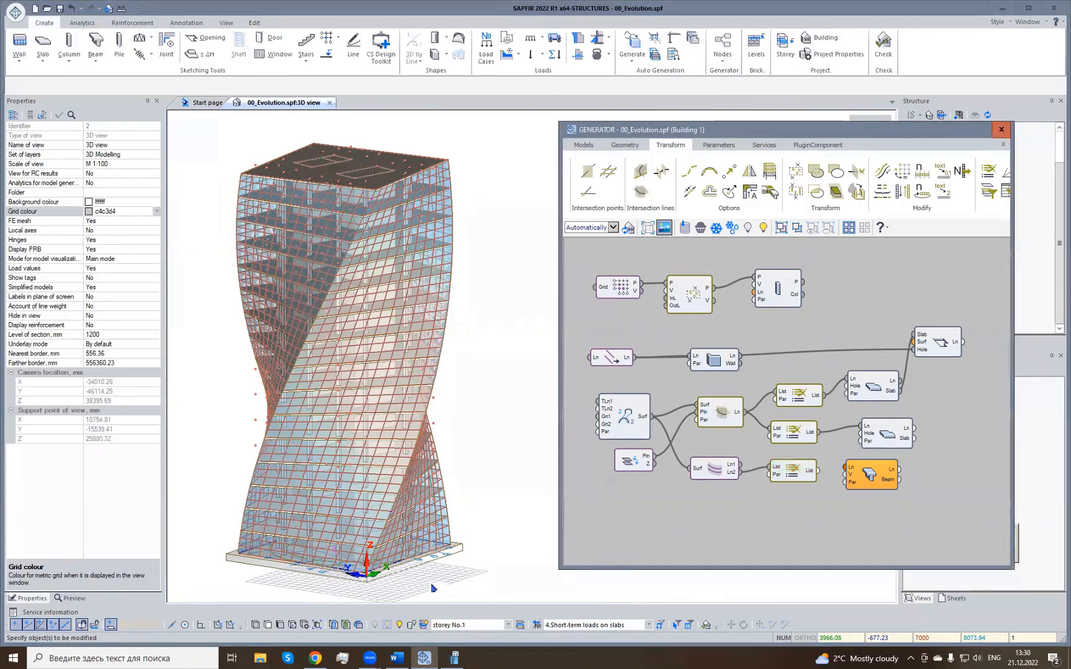
Turn on element number display for the surface-lines node.
left_click(724, 466)
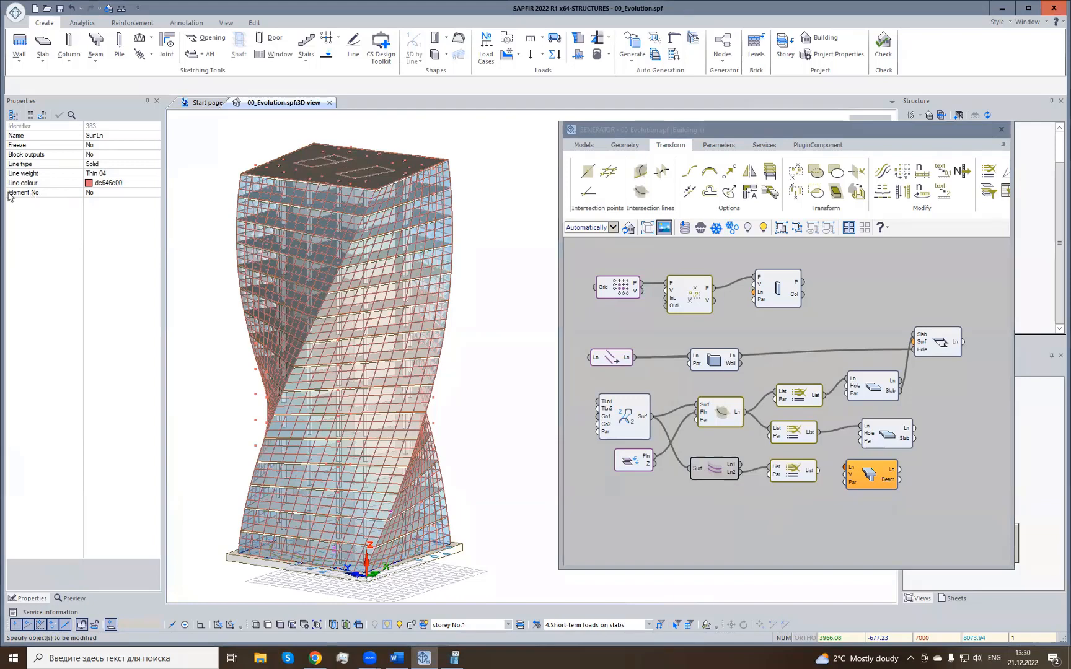
left_click(71, 197)
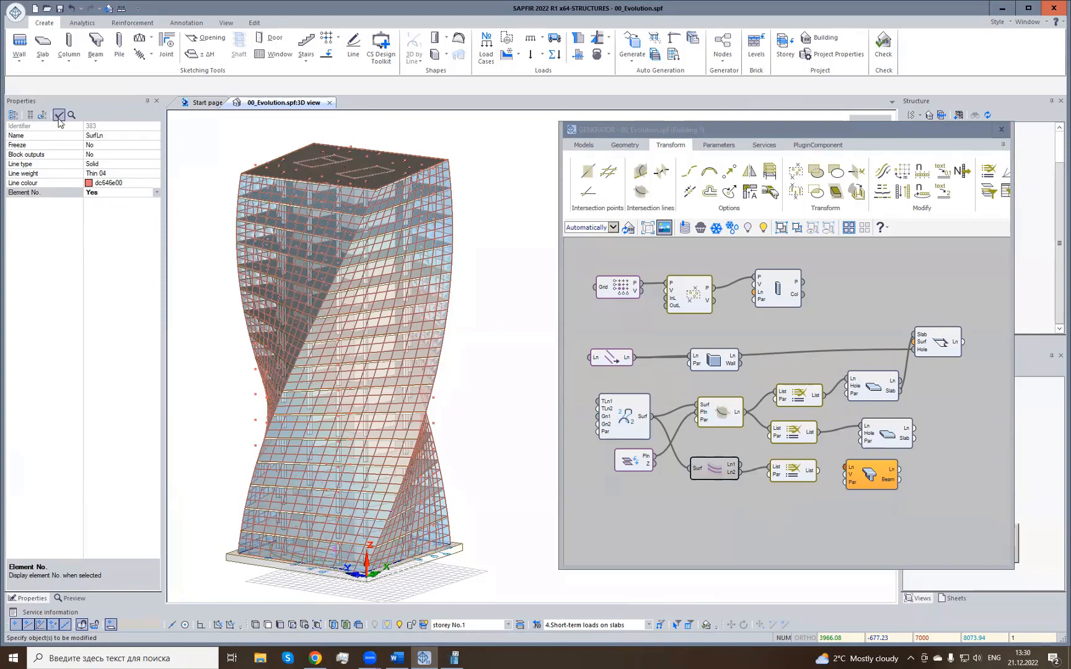
left_click(59, 115)
Examine the numbering of the surface lines around the tower's base corner, then deselect the surface-lines node.
scroll(261, 577, "up", 5)
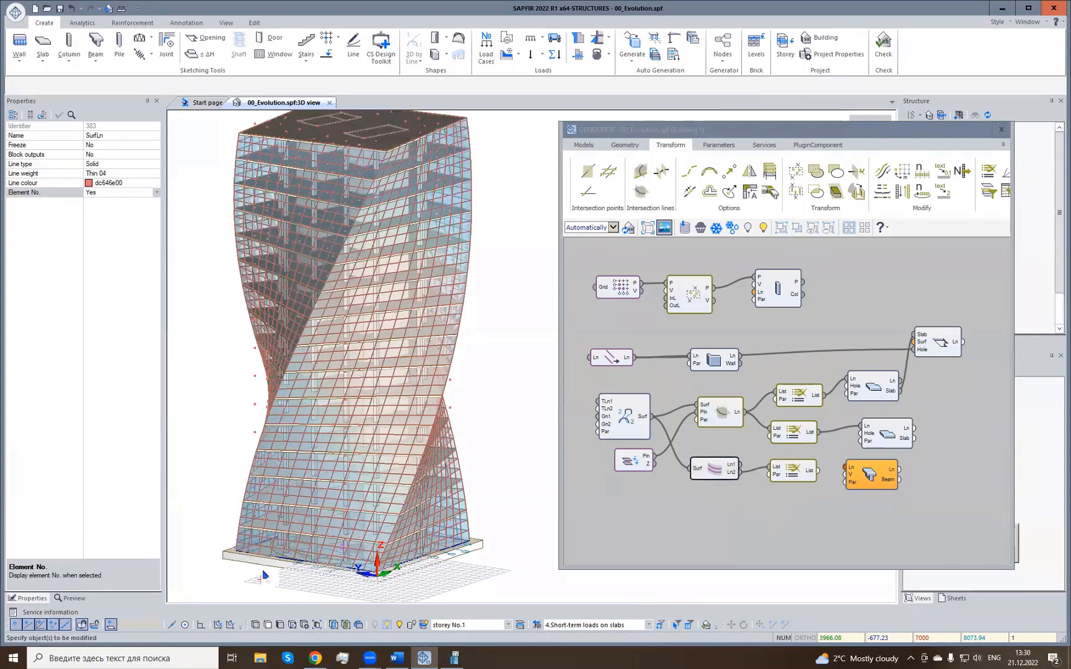
left_click(710, 476)
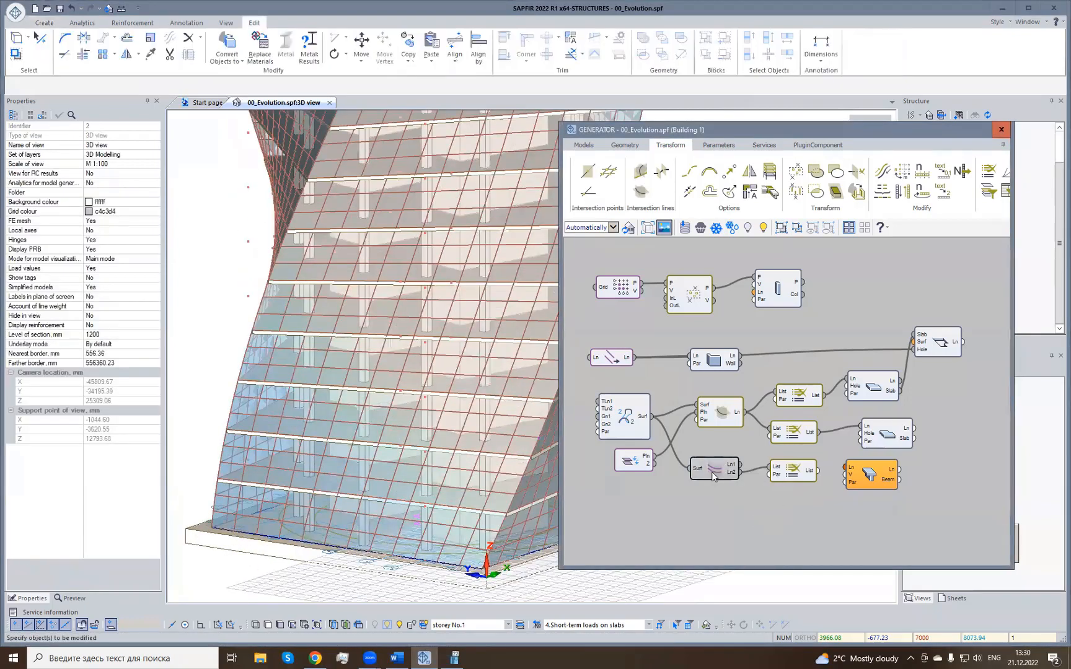
scroll(235, 521, "up", 6)
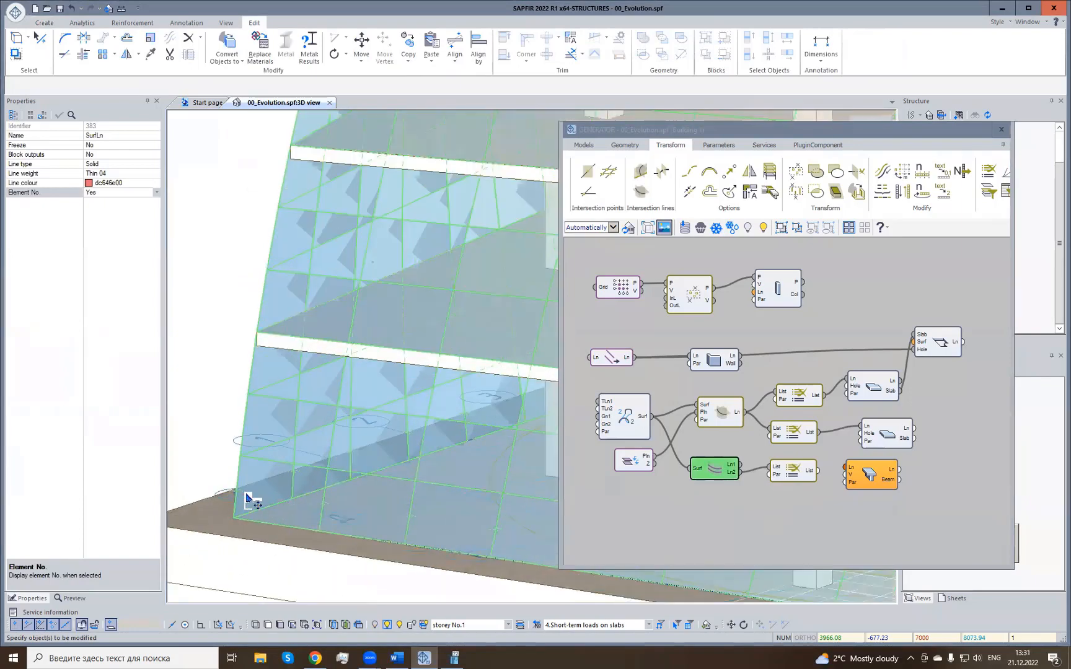
middle_click_drag(268, 538, 350, 549)
scroll(329, 521, "down", 8)
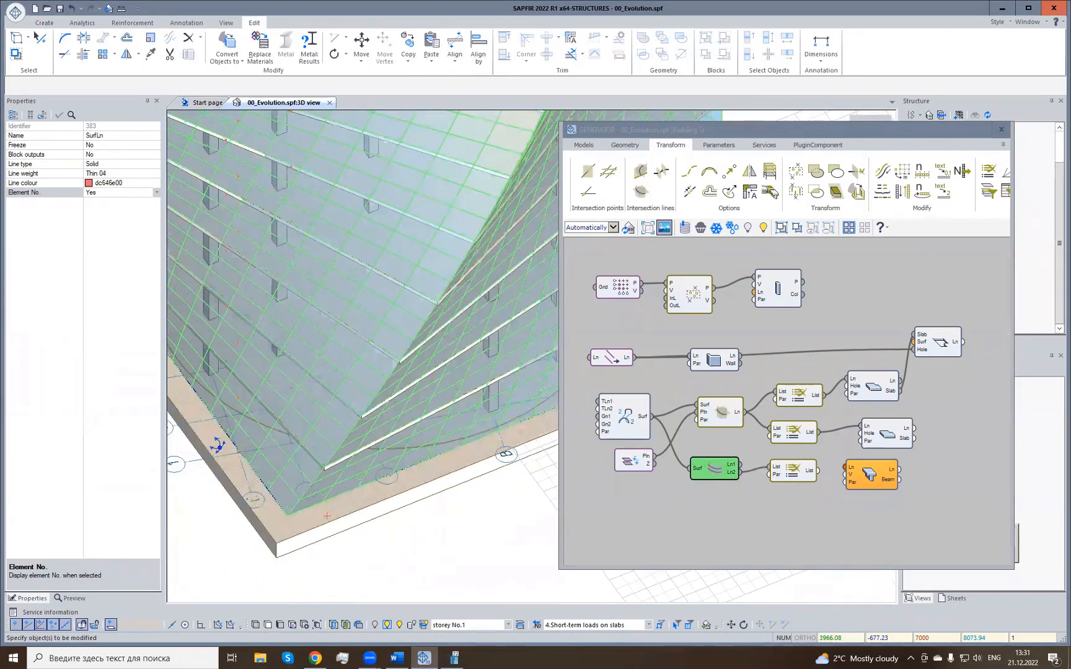
scroll(311, 485, "up", 5)
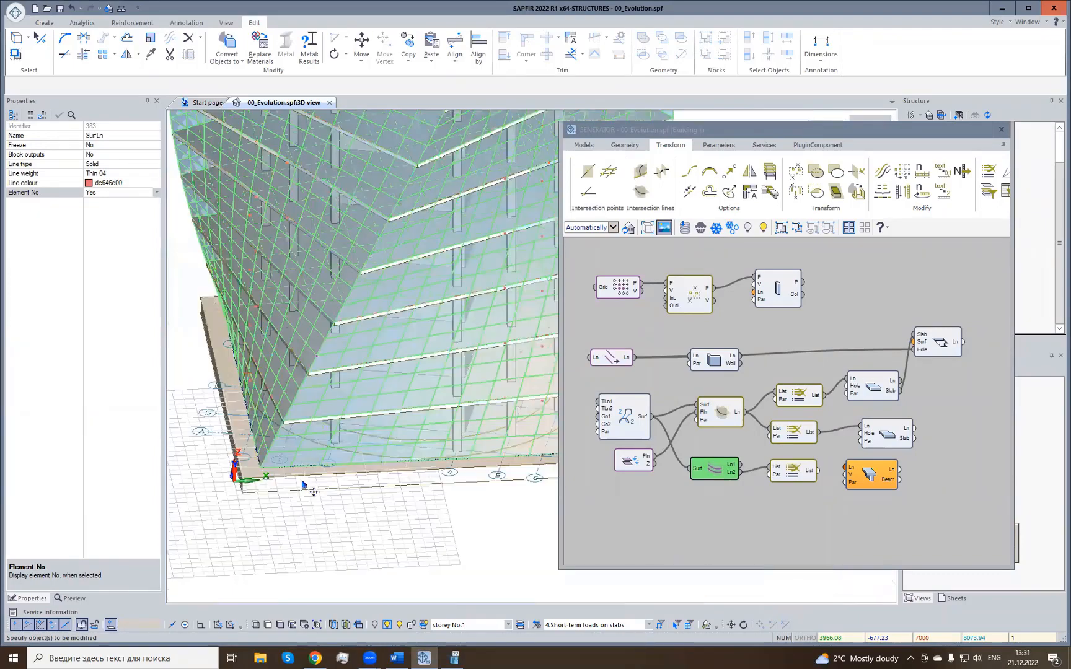
middle_click_drag(280, 473, 236, 425)
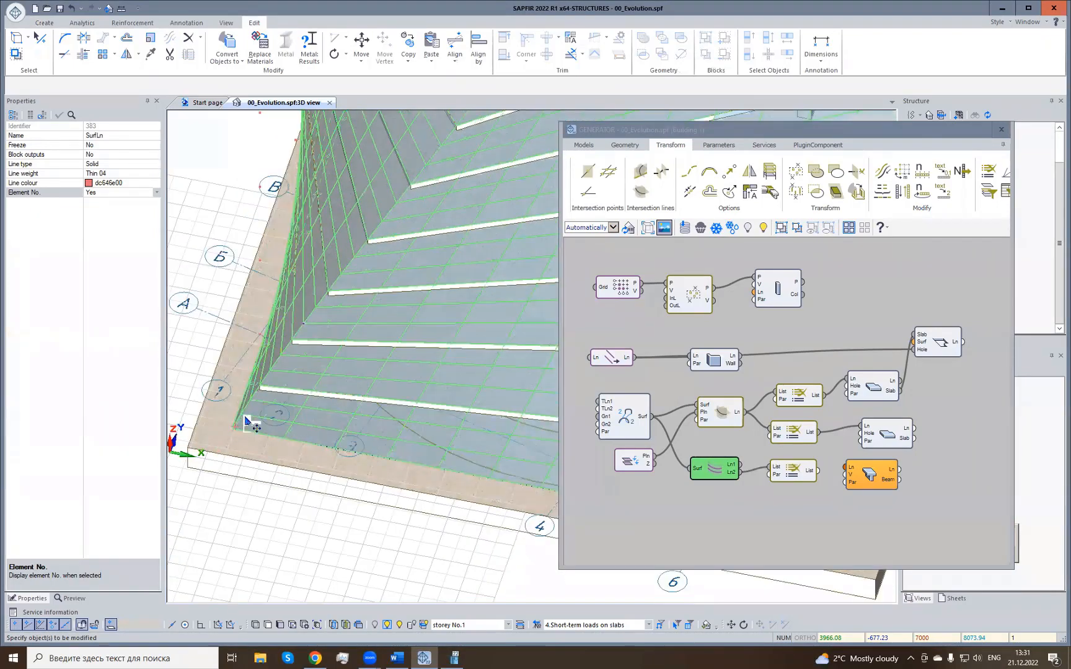
scroll(249, 420, "up", 5)
scroll(447, 465, "up", 4)
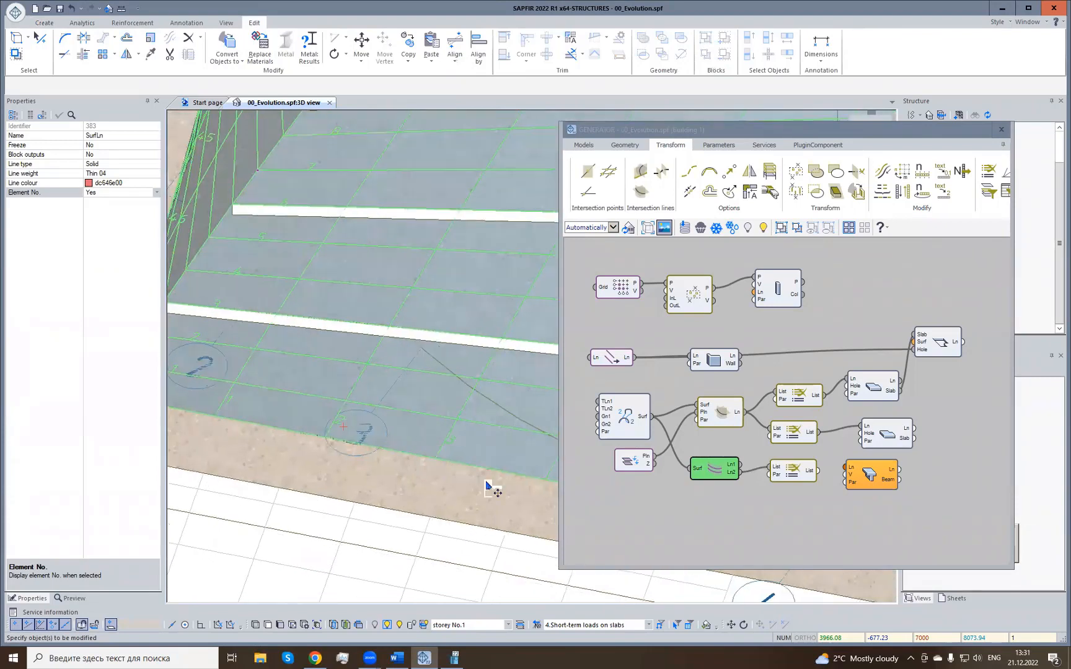
scroll(282, 436, "up", 2)
scroll(282, 436, "down", 5)
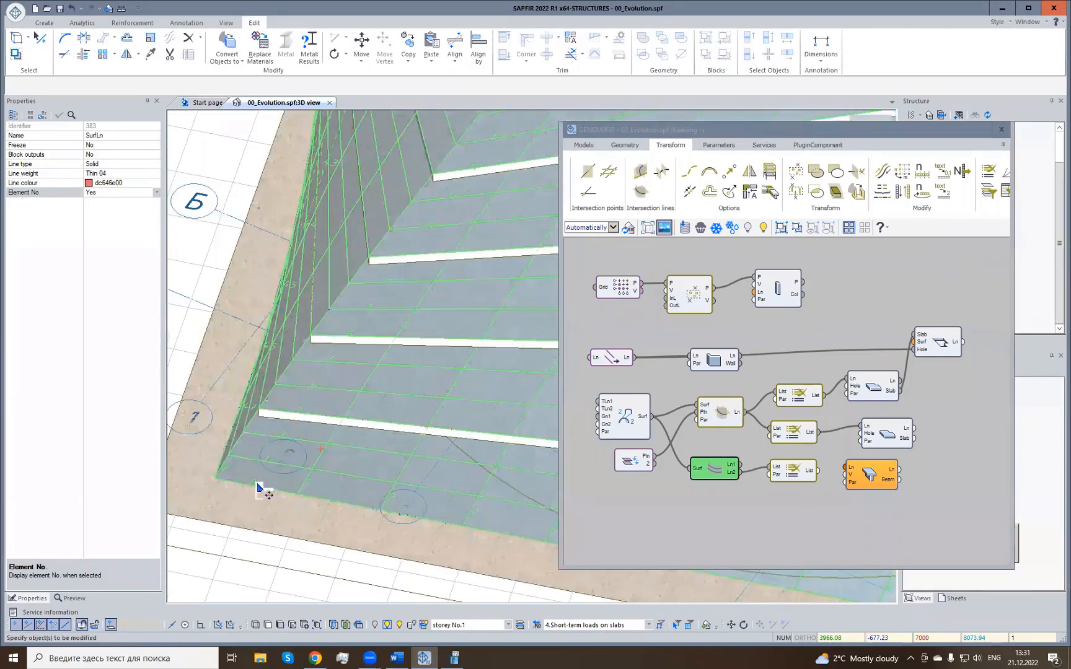
left_click(642, 520)
left_click(620, 296)
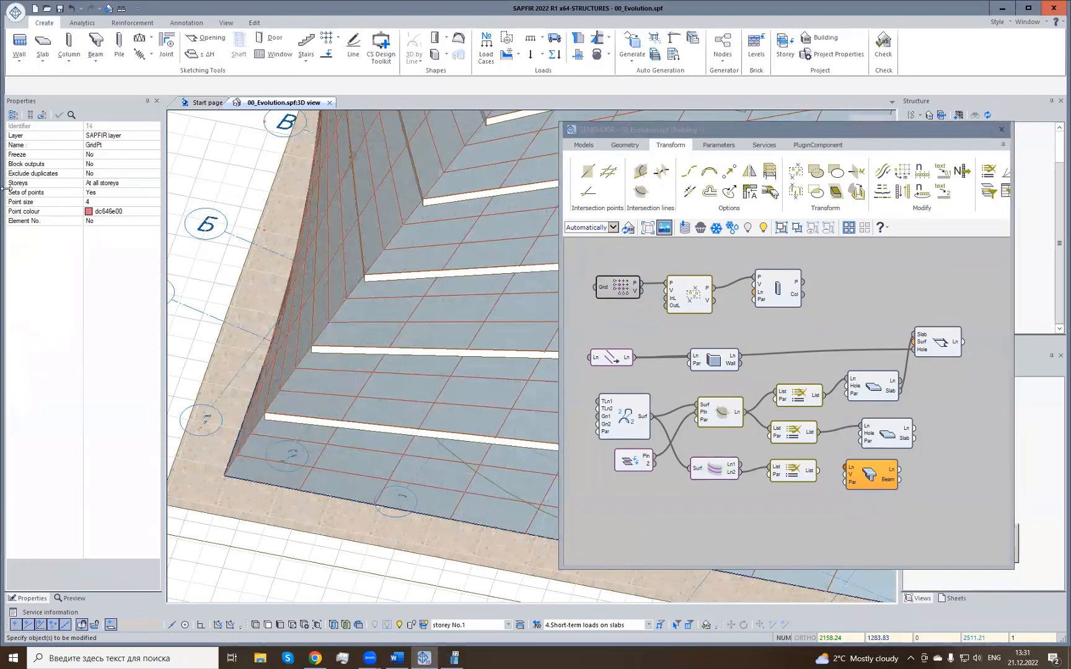
left_click(50, 221)
left_click(98, 223)
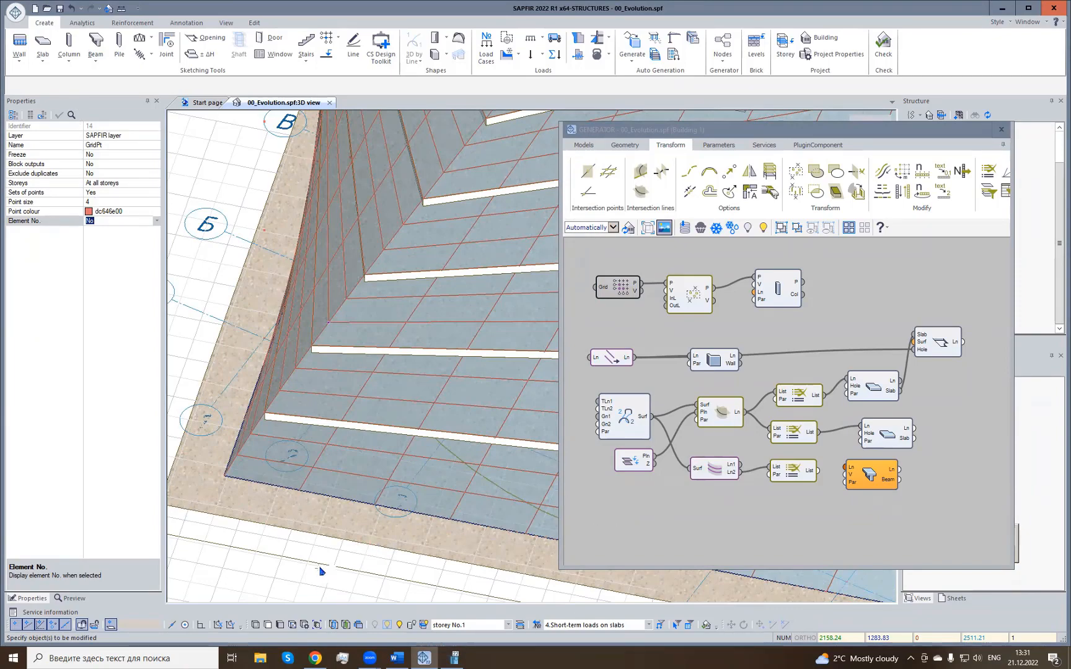
Connect the CullInd filter's List output to the Beam node's Ln input to create beams along the tower's twisted corner edges.
scroll(275, 414, "down", 3)
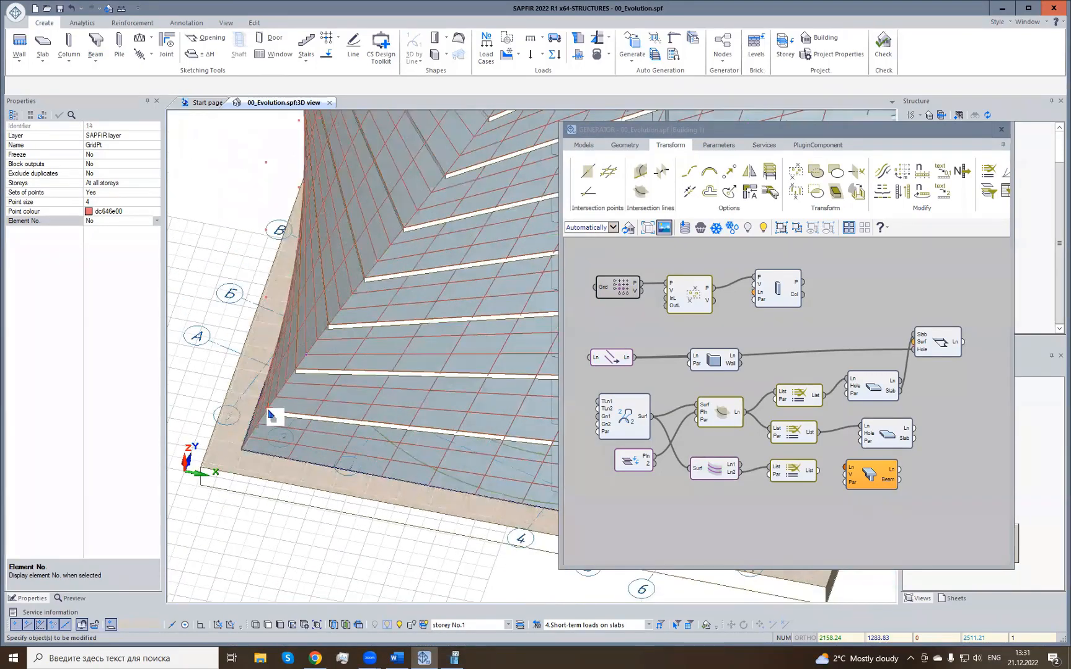
scroll(269, 412, "down", 5)
right_click_drag(387, 459, 664, 610)
left_click(844, 546)
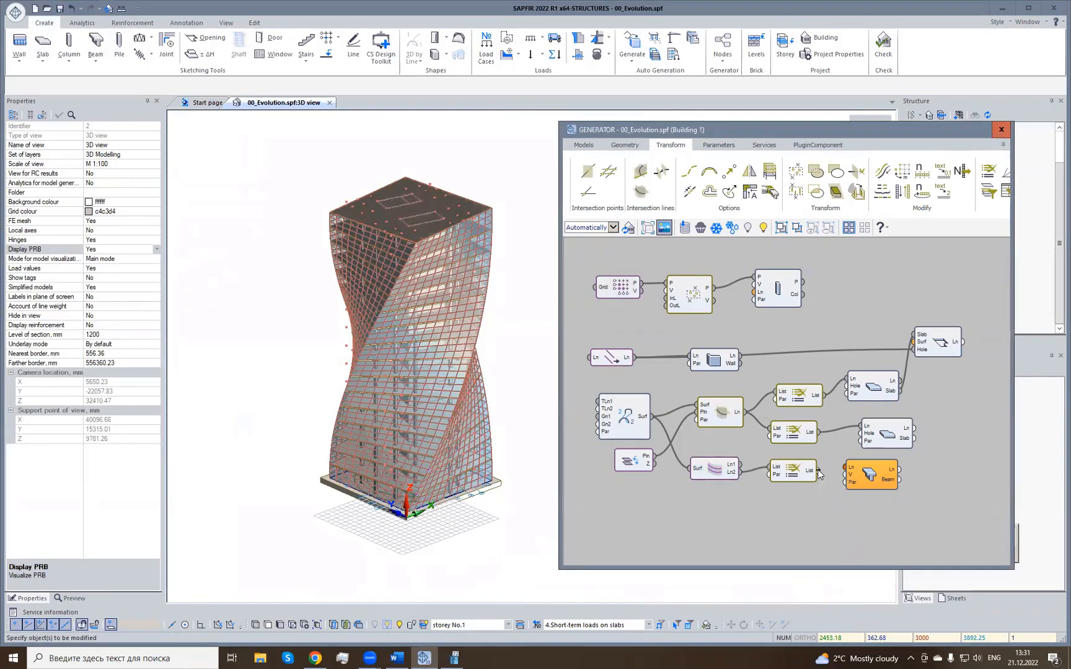
left_click_drag(820, 472, 848, 469)
right_click_drag(499, 529, 378, 475)
scroll(375, 480, "up", 3)
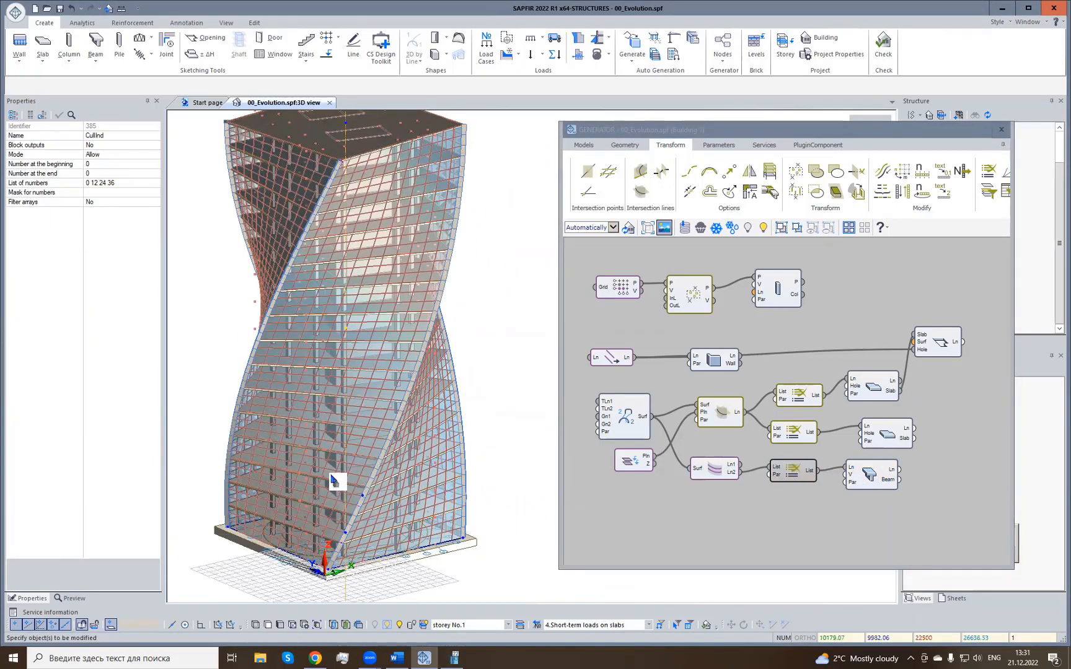
mouse_move(472, 199)
middle_mouse_down()
mouse_move(464, 237)
mouse_move(472, 217)
middle_mouse_up()
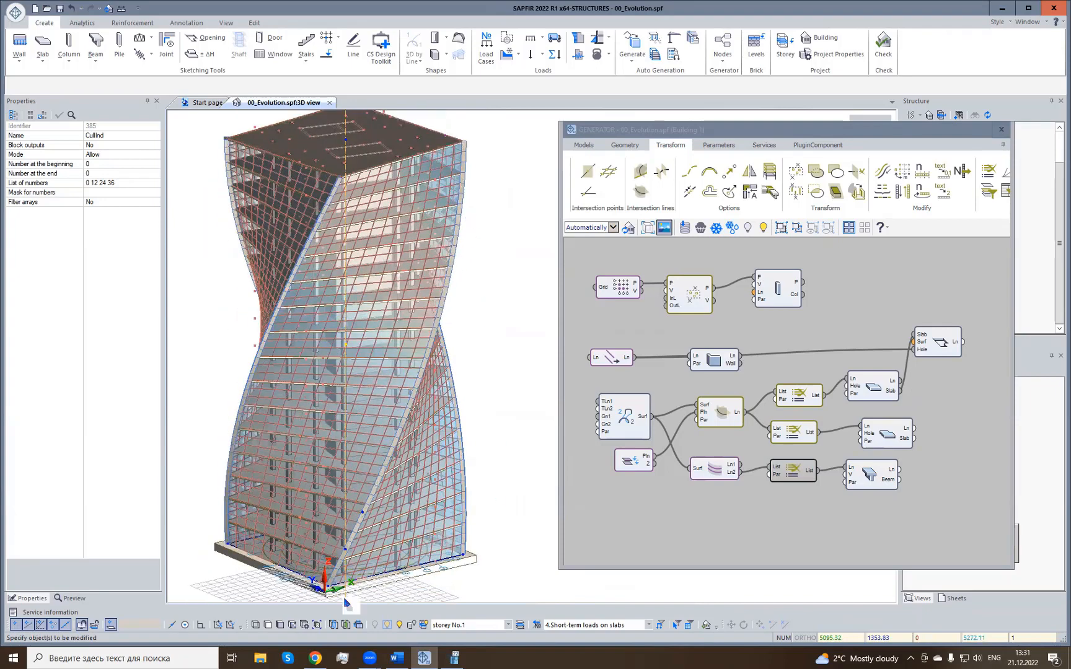
Display the structural-analytical model with Node objects hidden and inspect the edge beams with the slabs and columns.
left_click(333, 628)
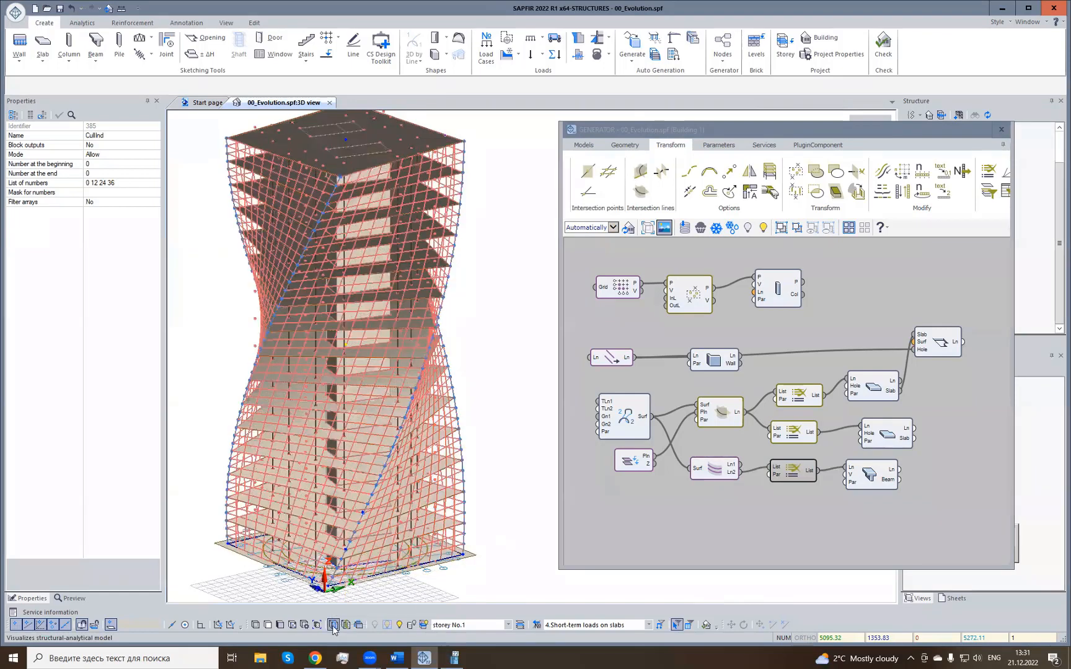
left_click(424, 625)
left_click(427, 462)
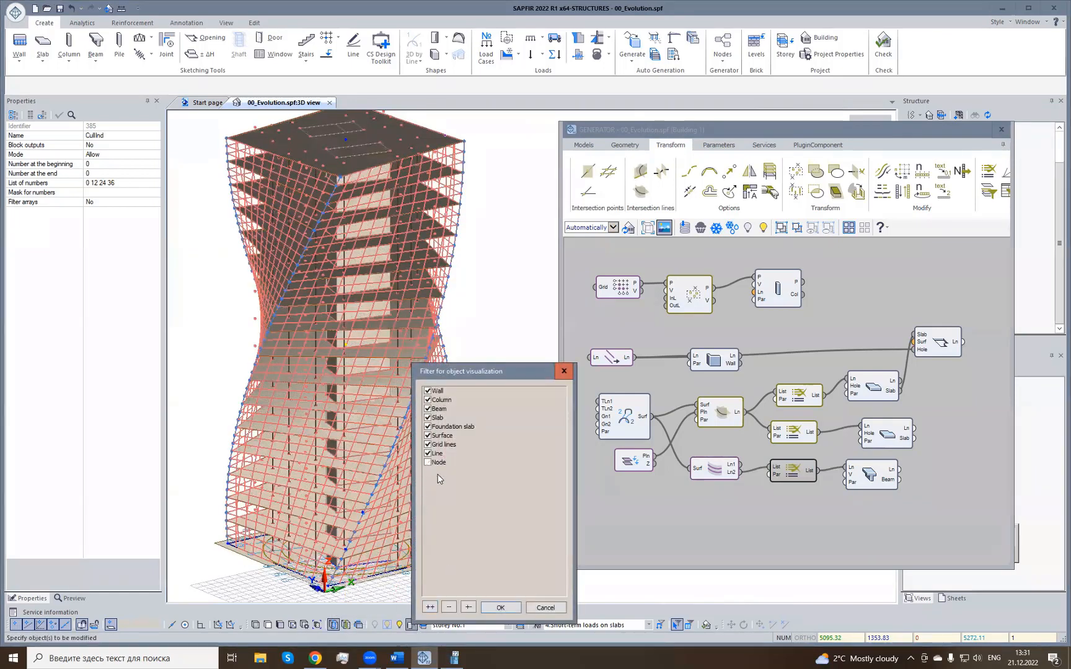
left_click(501, 609)
scroll(424, 499, "down", 3)
mouse_move(455, 459)
right_mouse_down()
mouse_move(390, 443)
mouse_move(468, 477)
right_mouse_up()
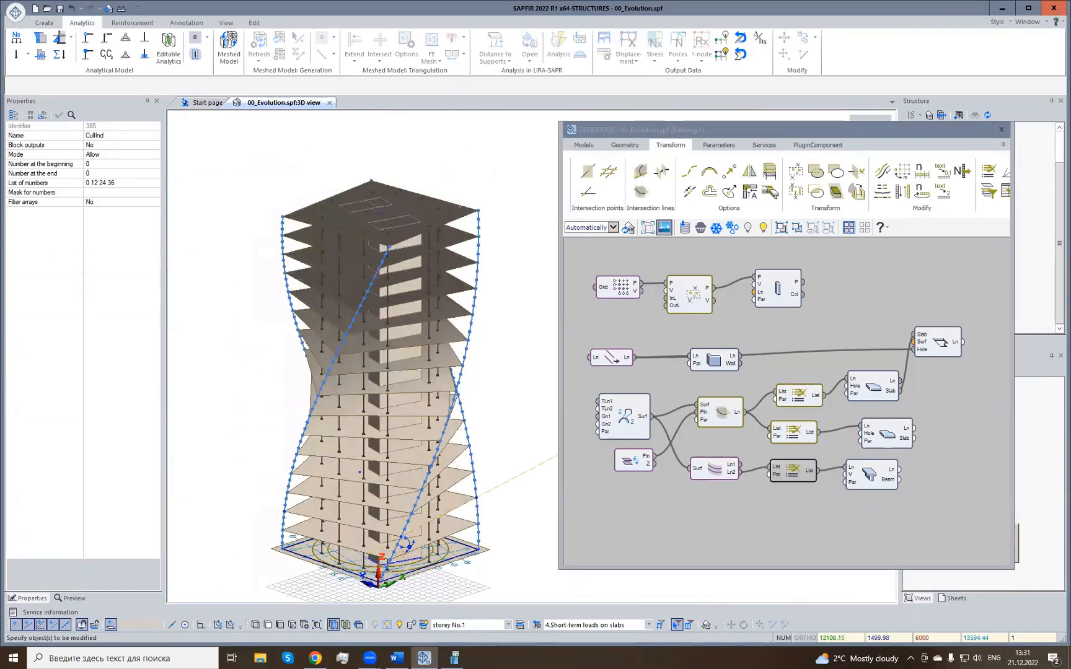
mouse_move(404, 548)
right_mouse_down()
mouse_move(411, 527)
mouse_move(403, 556)
right_mouse_up()
middle_click_drag(402, 555, 353, 522)
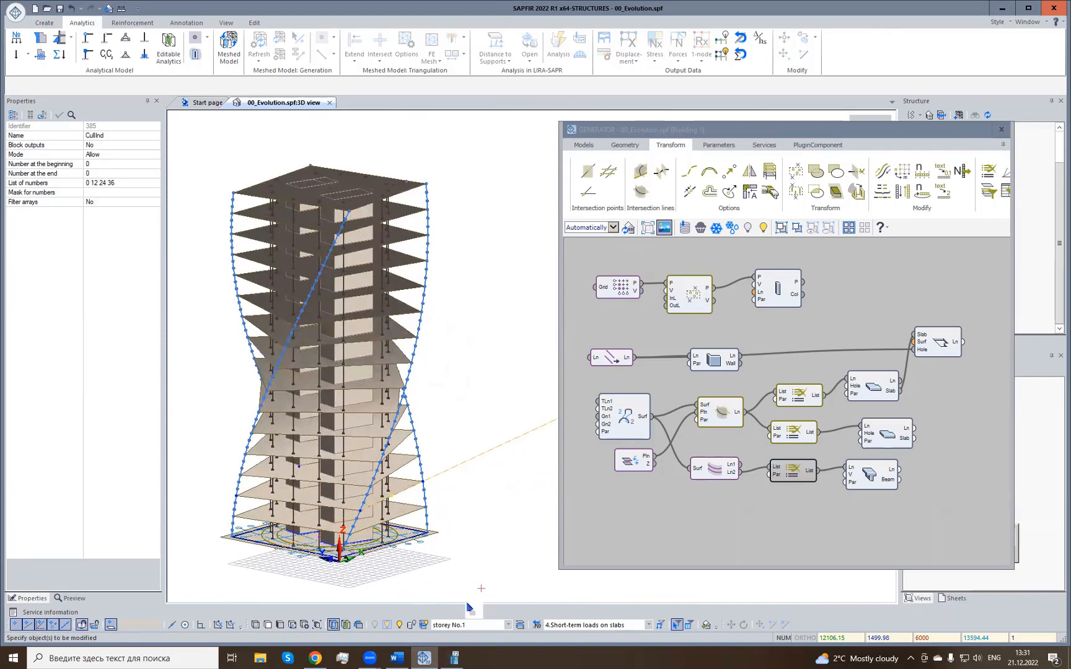
Restore Node objects in the object visualization filter and return to the physical model display.
left_click(411, 624)
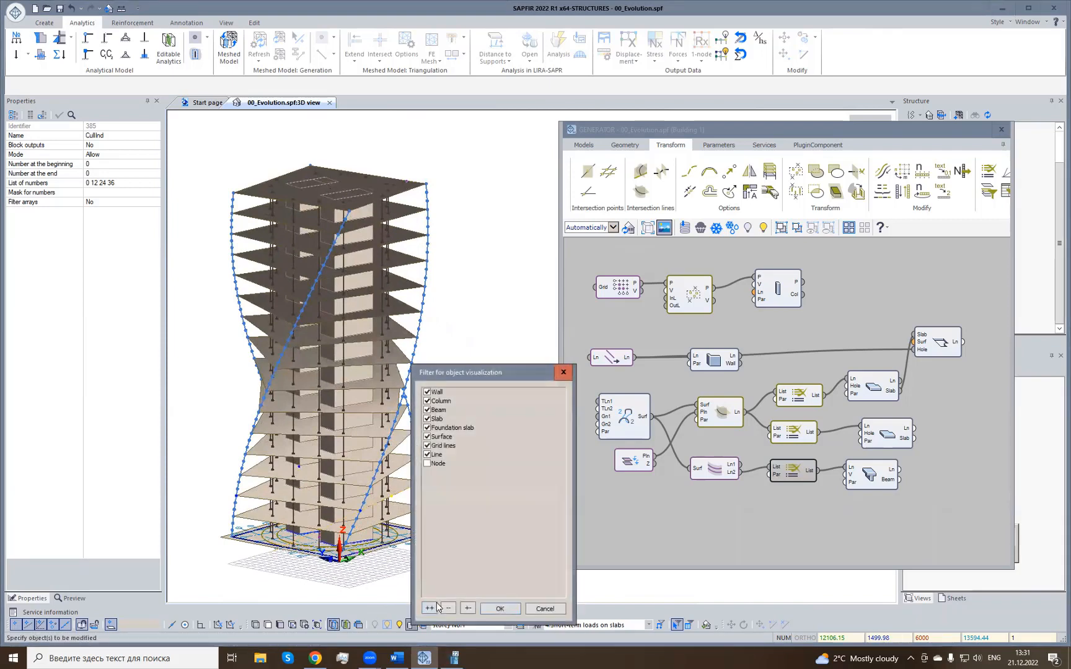
left_click(426, 463)
left_click(499, 609)
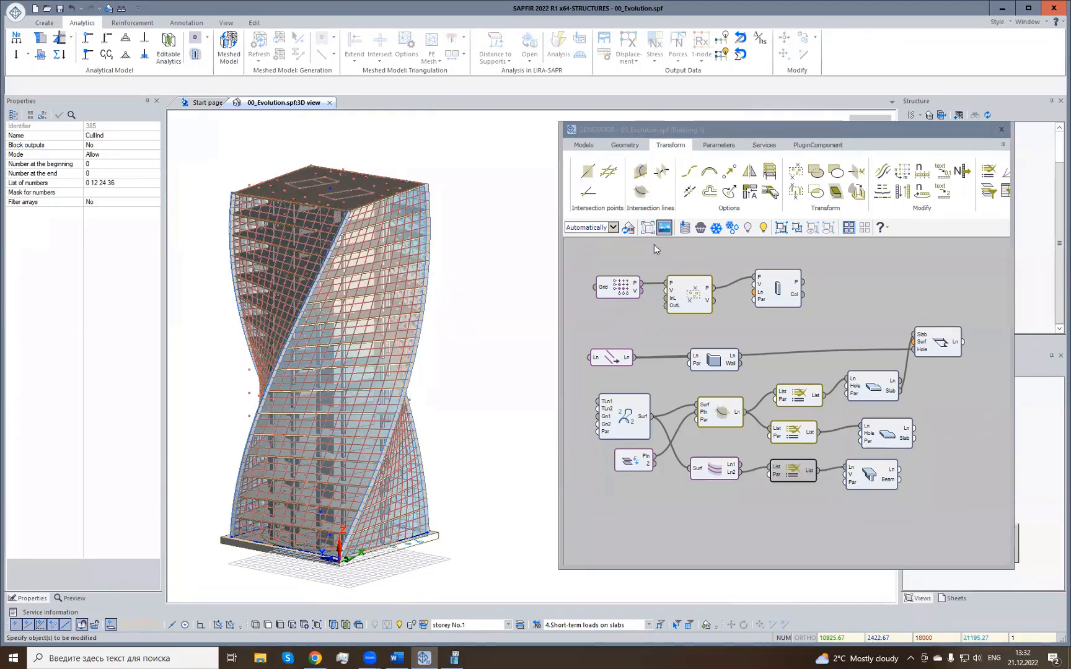
Look over the project's list of materials and close it without changes.
left_click(586, 145)
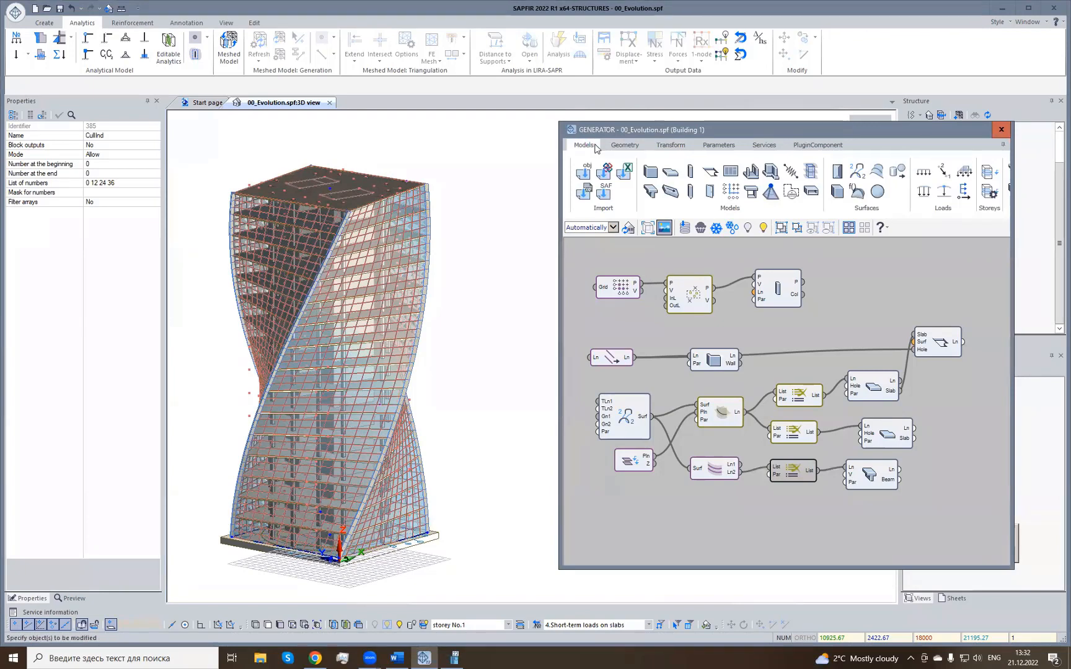
left_click(487, 259)
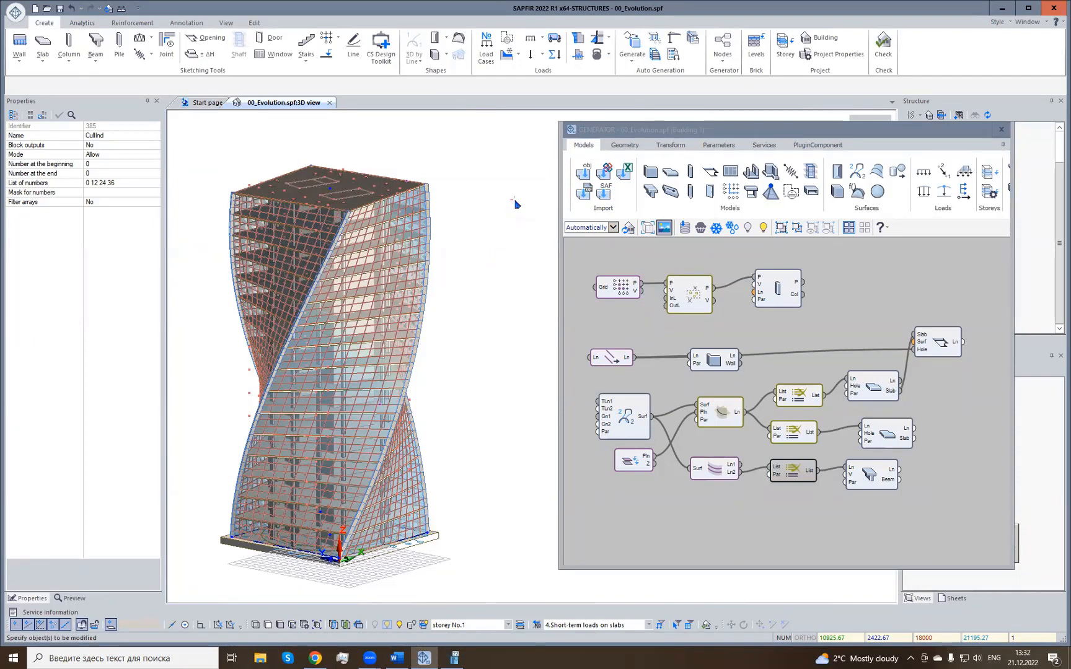
left_click(227, 23)
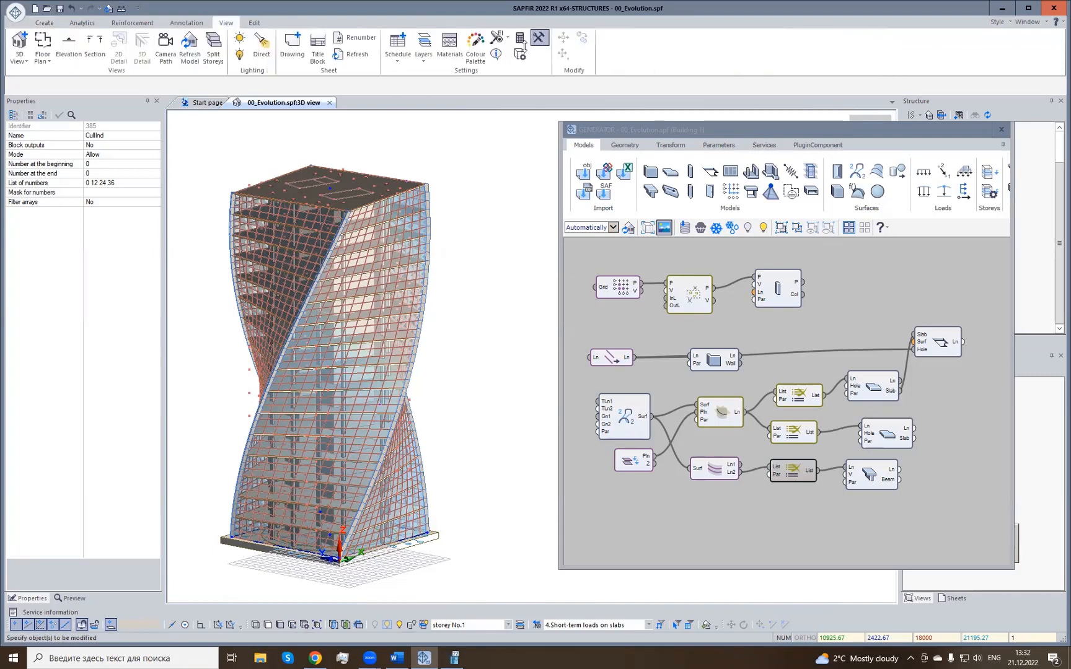
left_click(449, 47)
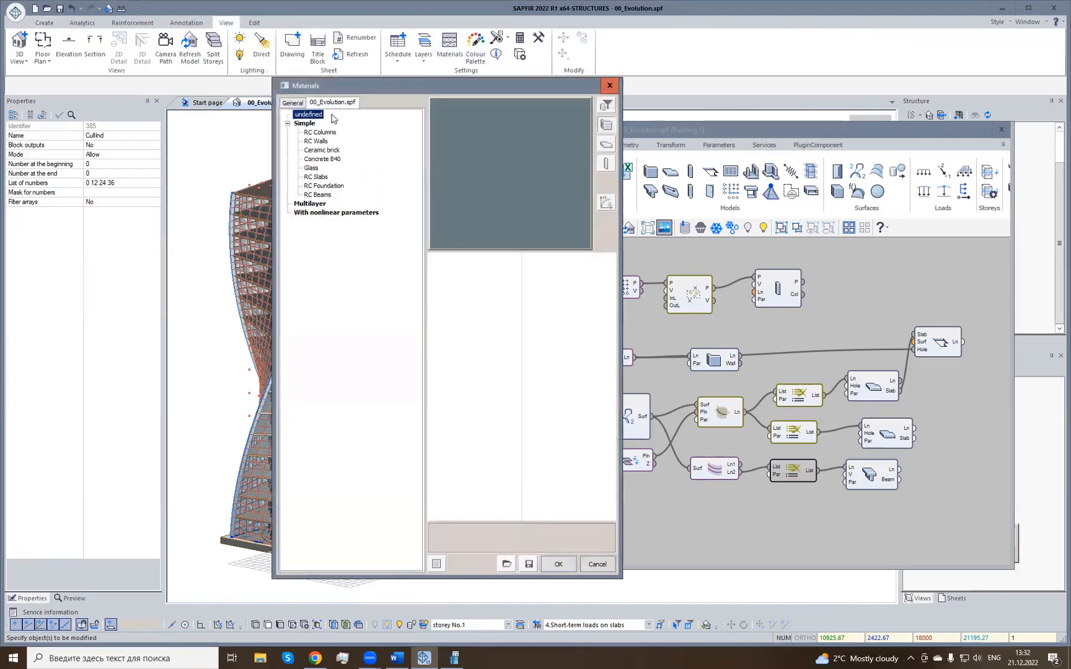
left_click(607, 87)
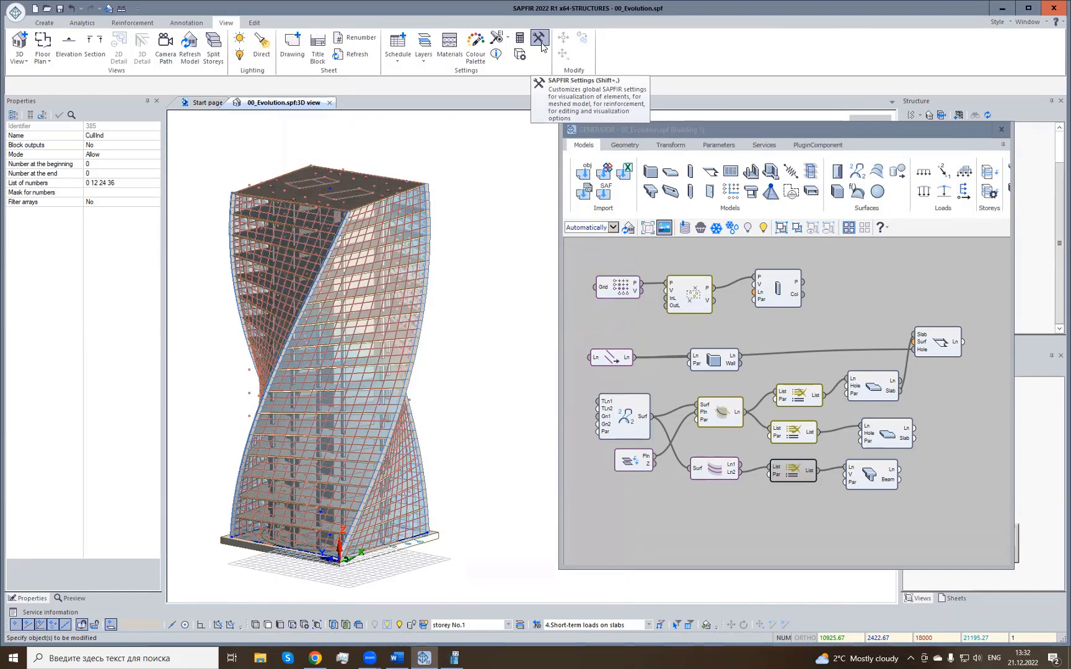
Review the default material parameters for walls, slabs and foundation slabs in the SAPFIR preferences and close them without changes.
left_click(540, 41)
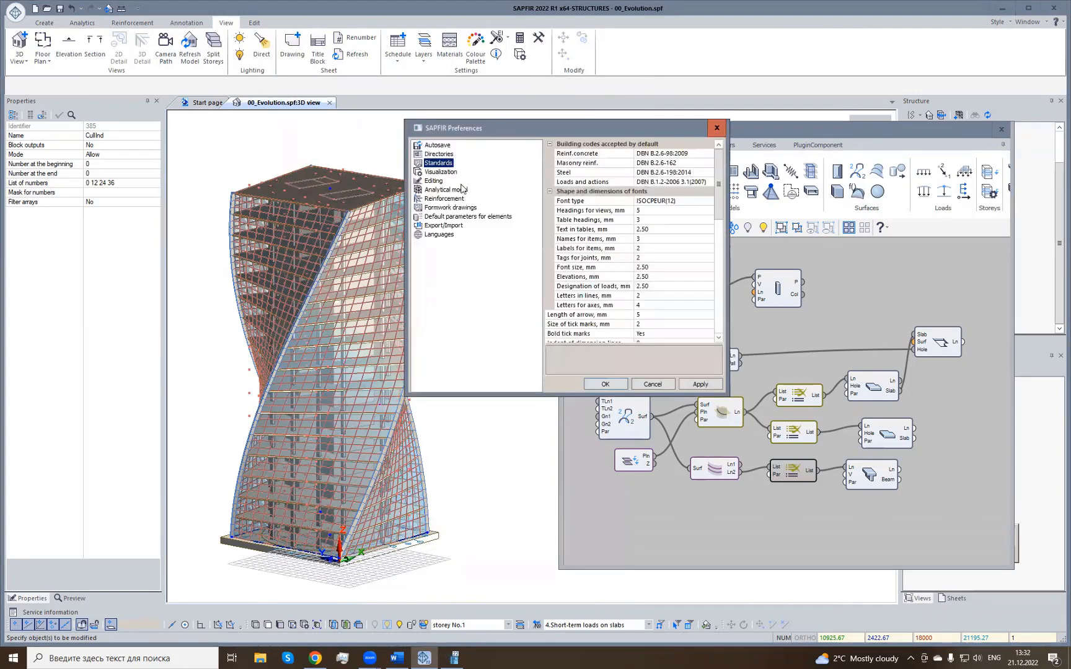
left_click(440, 218)
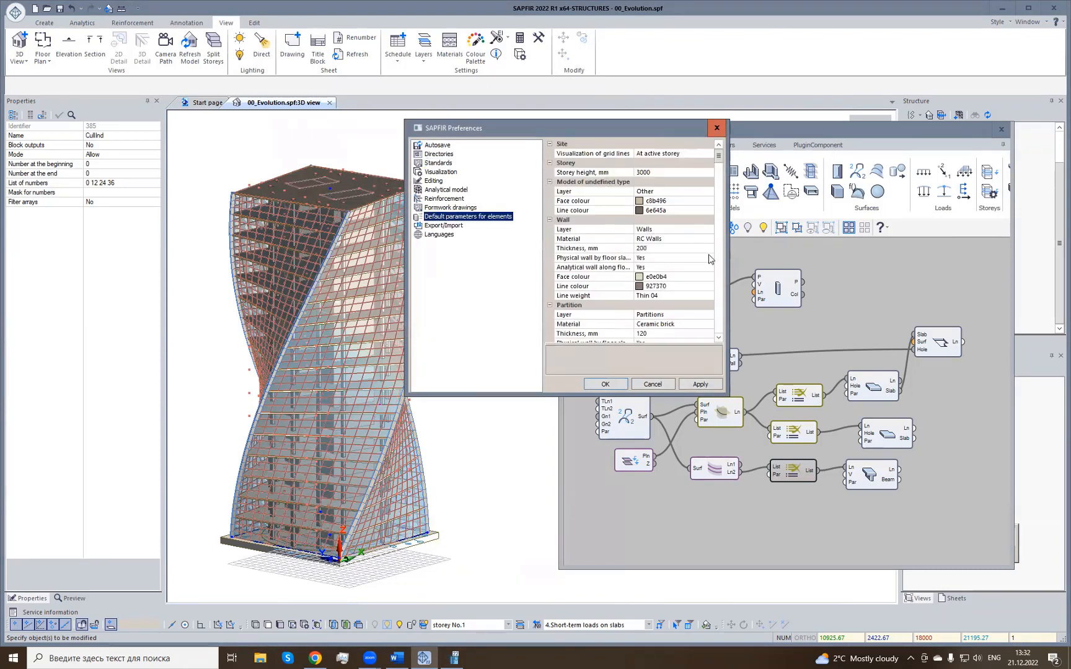
left_click(592, 241)
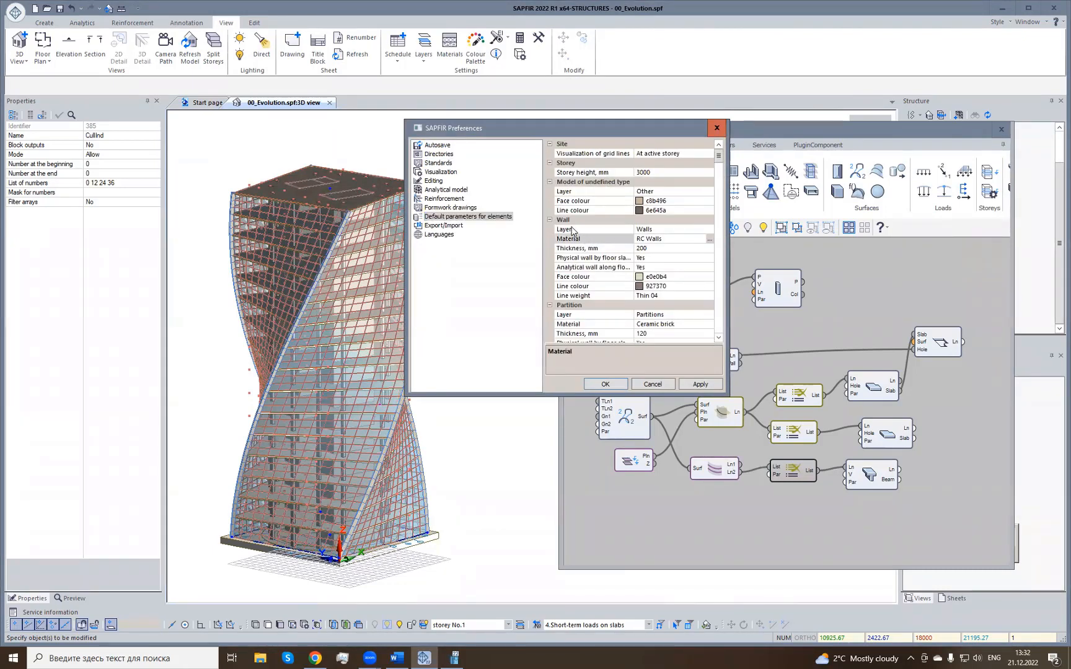
scroll(585, 263, "down", 1)
scroll(584, 263, "down", 6)
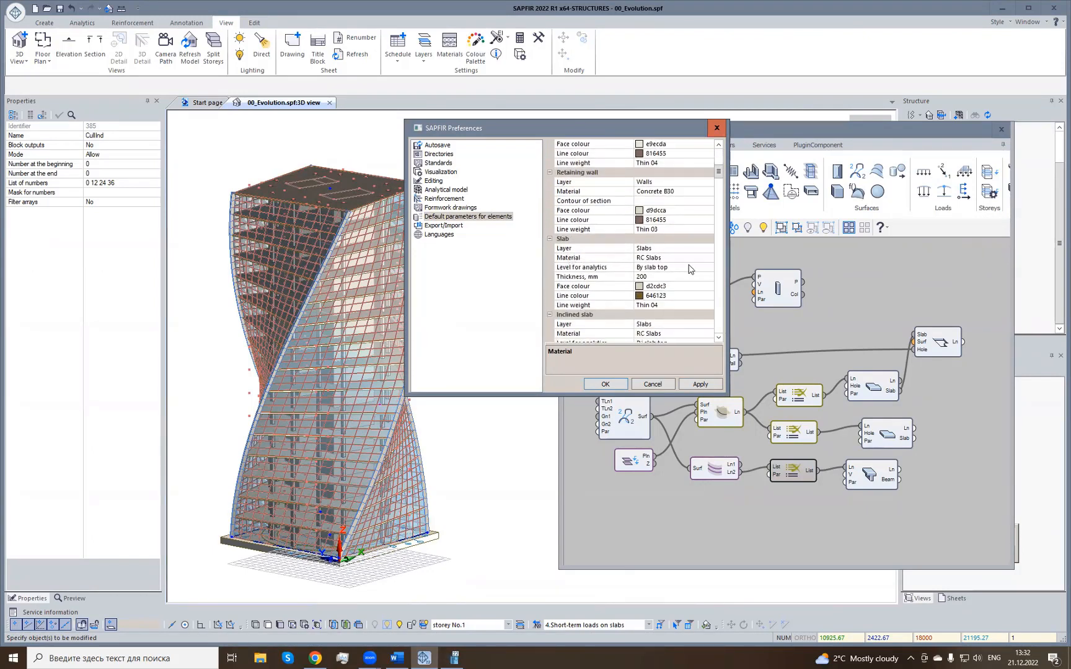
scroll(598, 252, "down", 5)
scroll(598, 253, "down", 2)
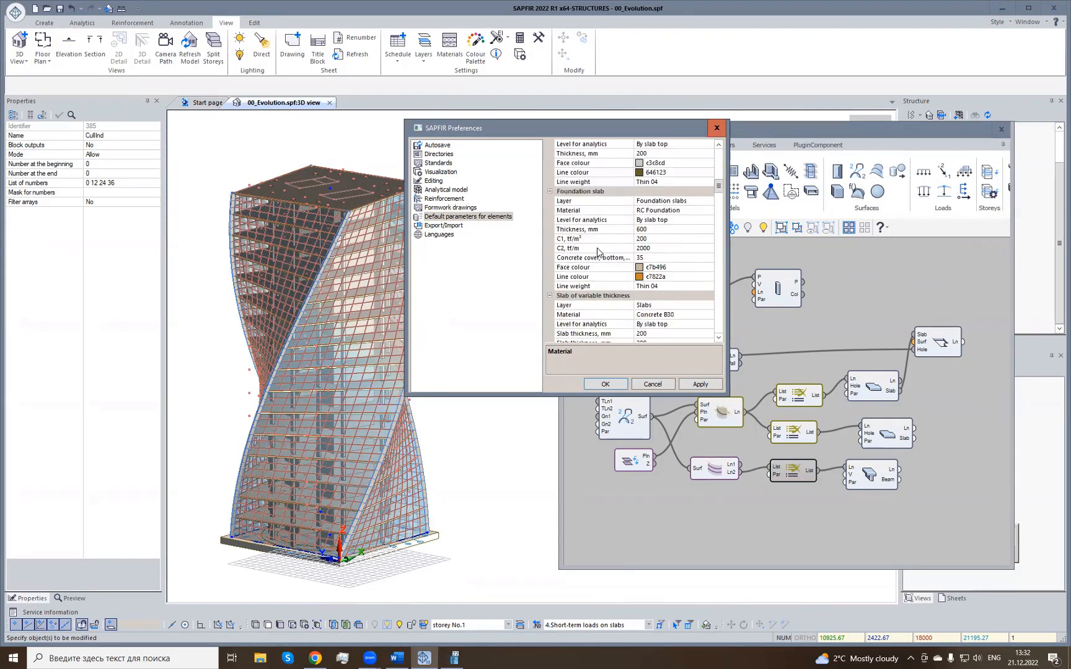
left_click(695, 213)
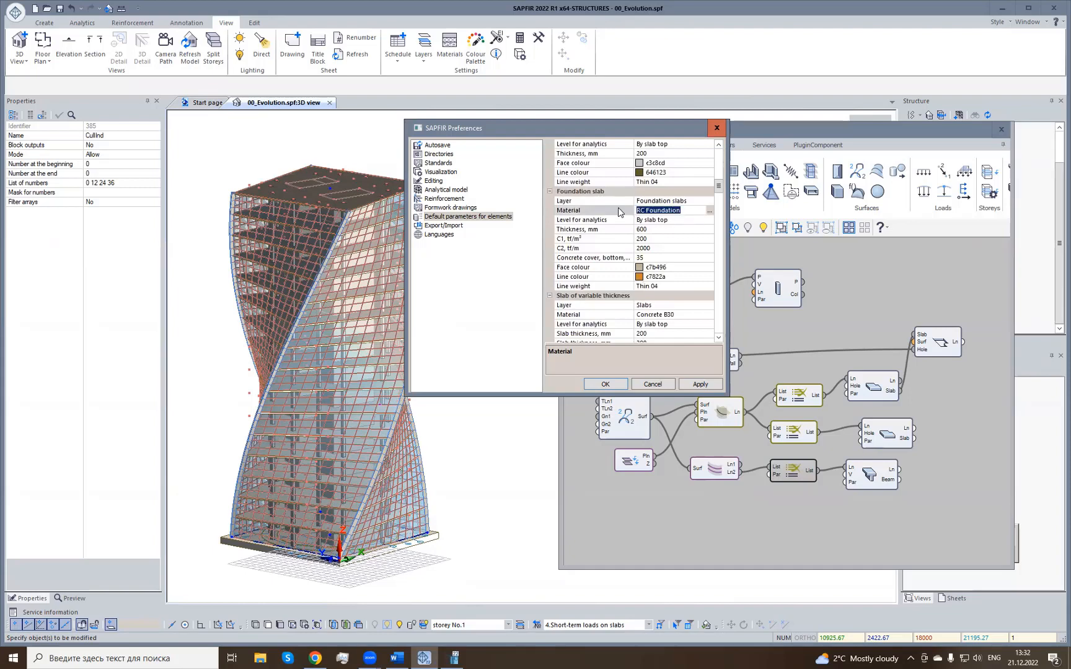
scroll(688, 171, "down", 6)
left_click(718, 127)
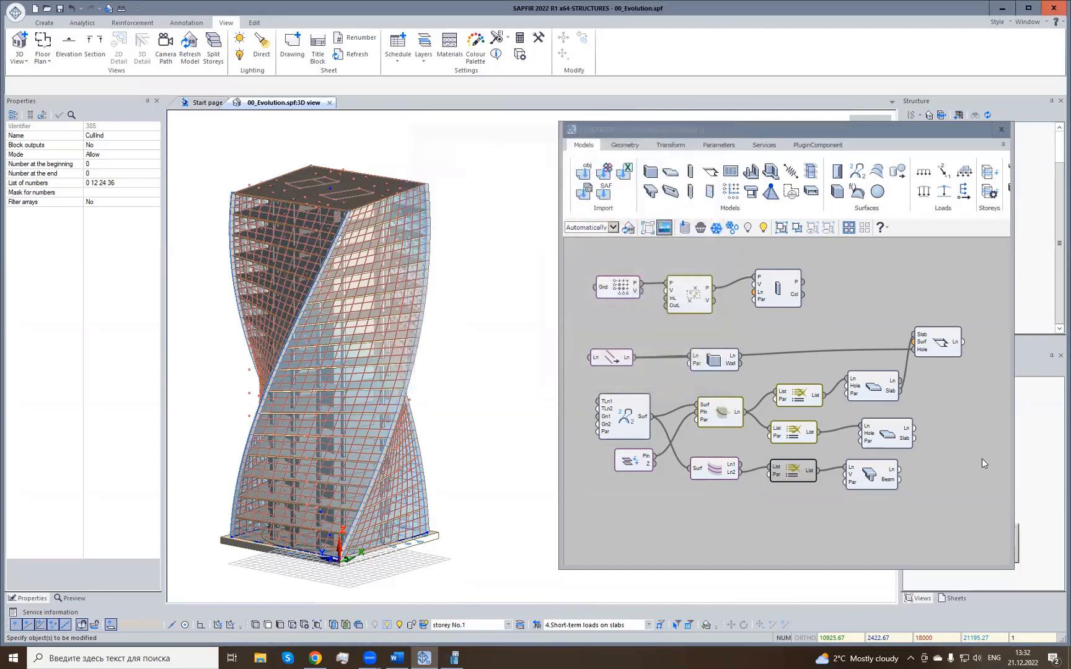
Set the foundation Slab node's material to RC Foundation from the general materials library.
left_click(901, 439)
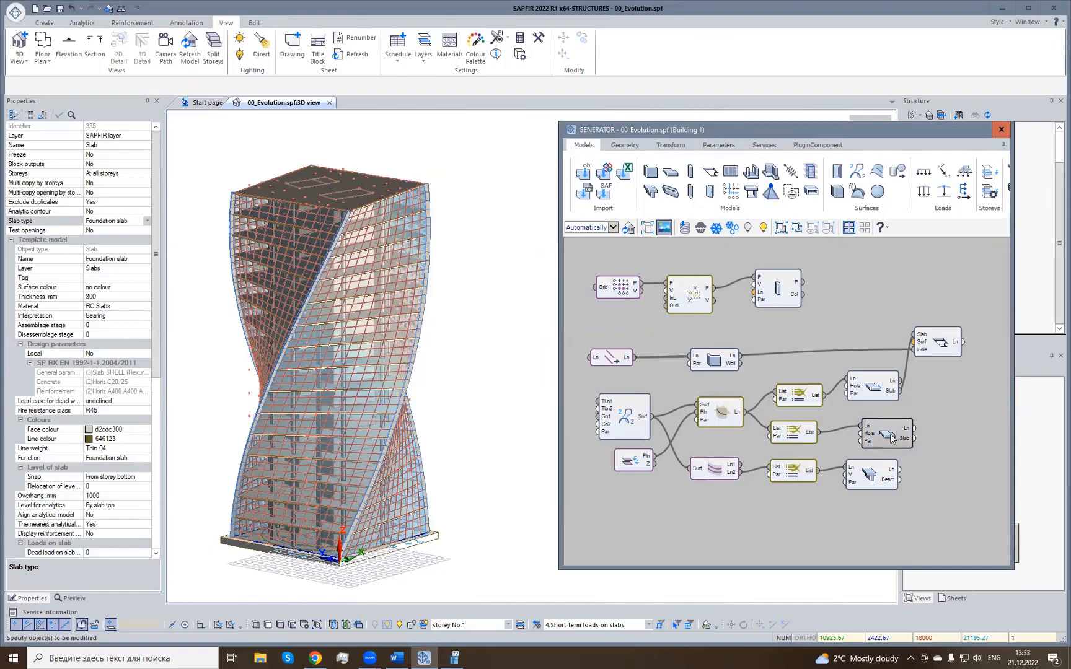
left_click(32, 312)
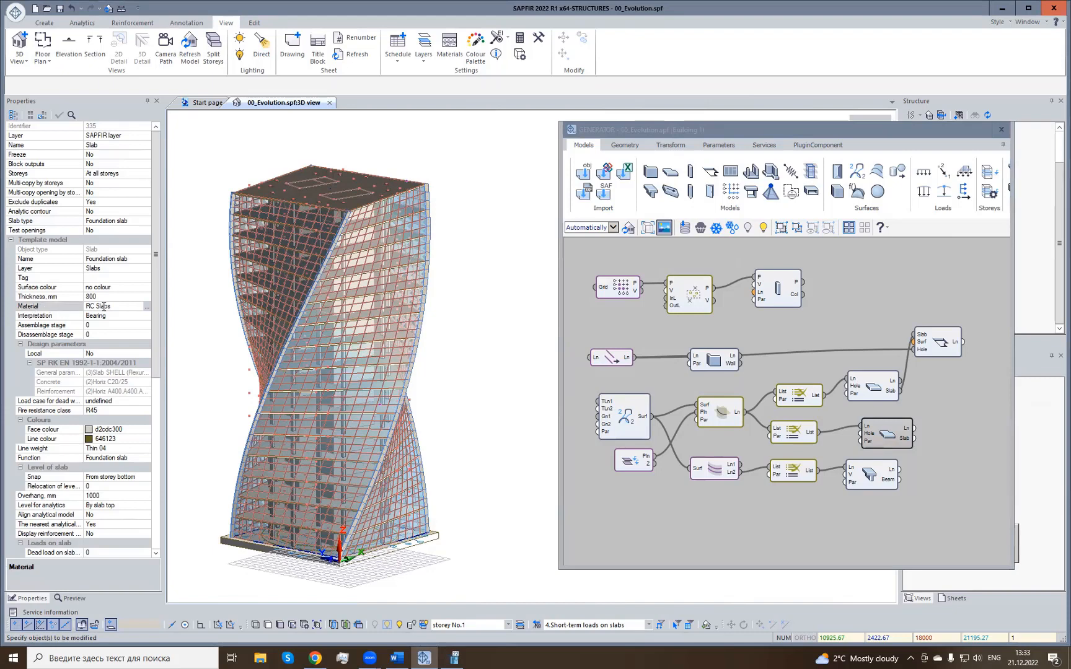
left_click(146, 306)
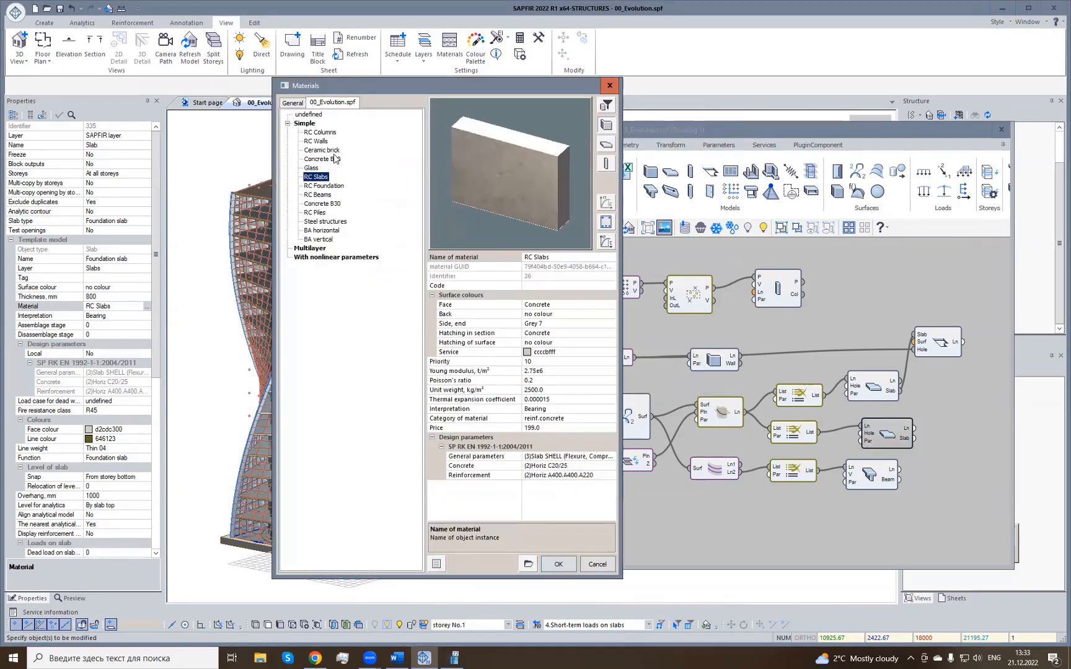
left_click(293, 102)
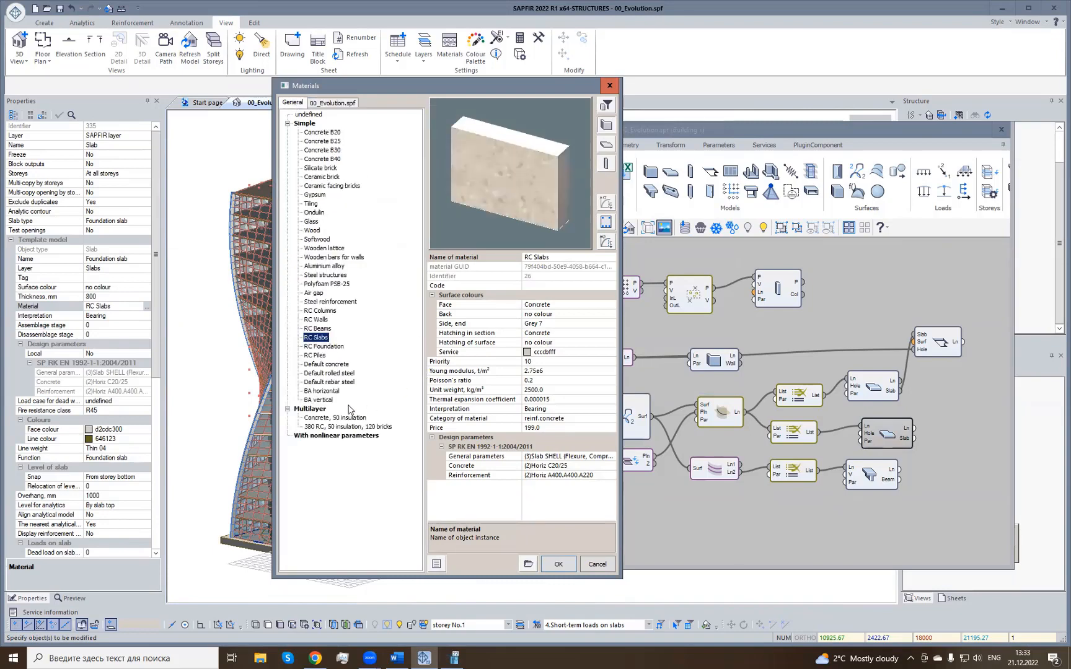
double_click(340, 348)
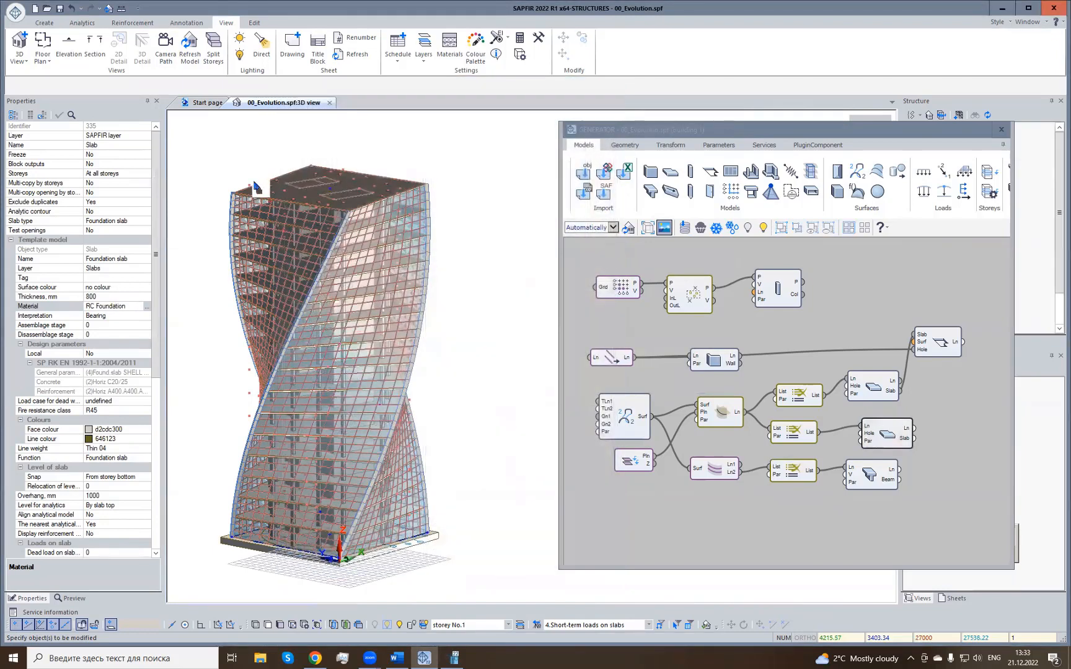
left_click(960, 452)
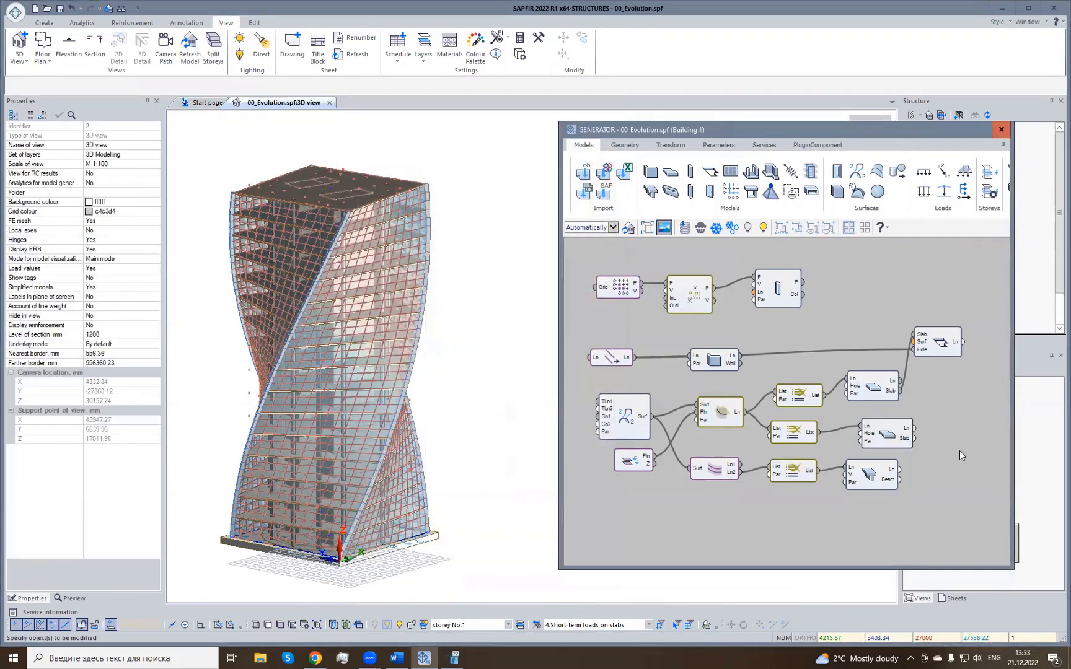
Examine the project's RC Walls material, including its Young modulus, unit weight and the available material categories.
left_click(450, 44)
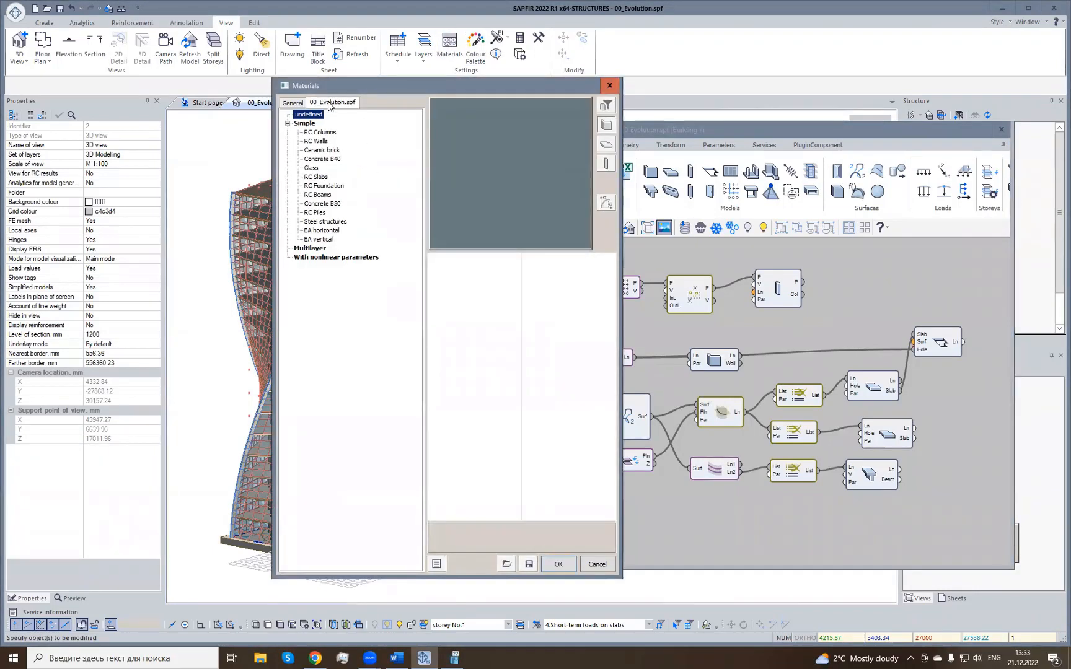
left_click(317, 142)
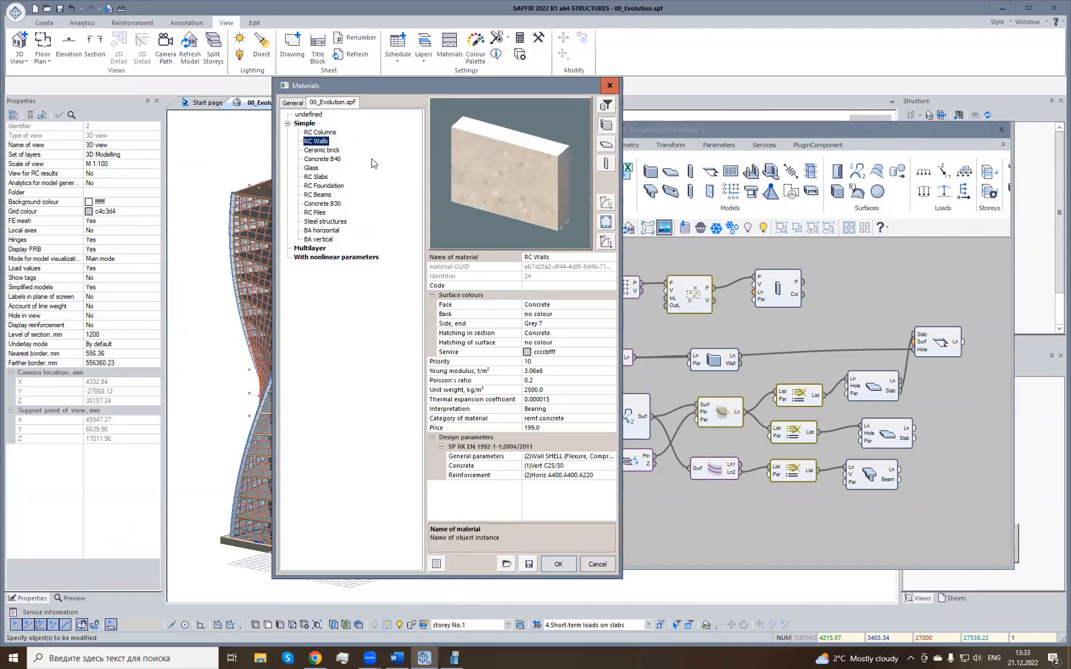
left_click(442, 372)
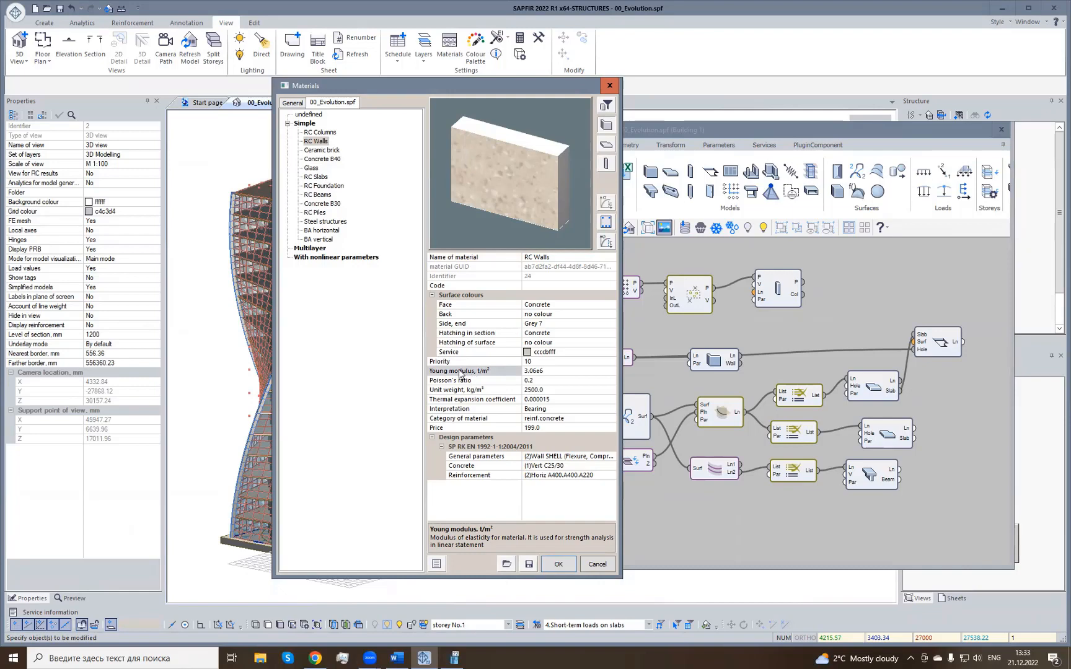
left_click(570, 371)
left_click(452, 391)
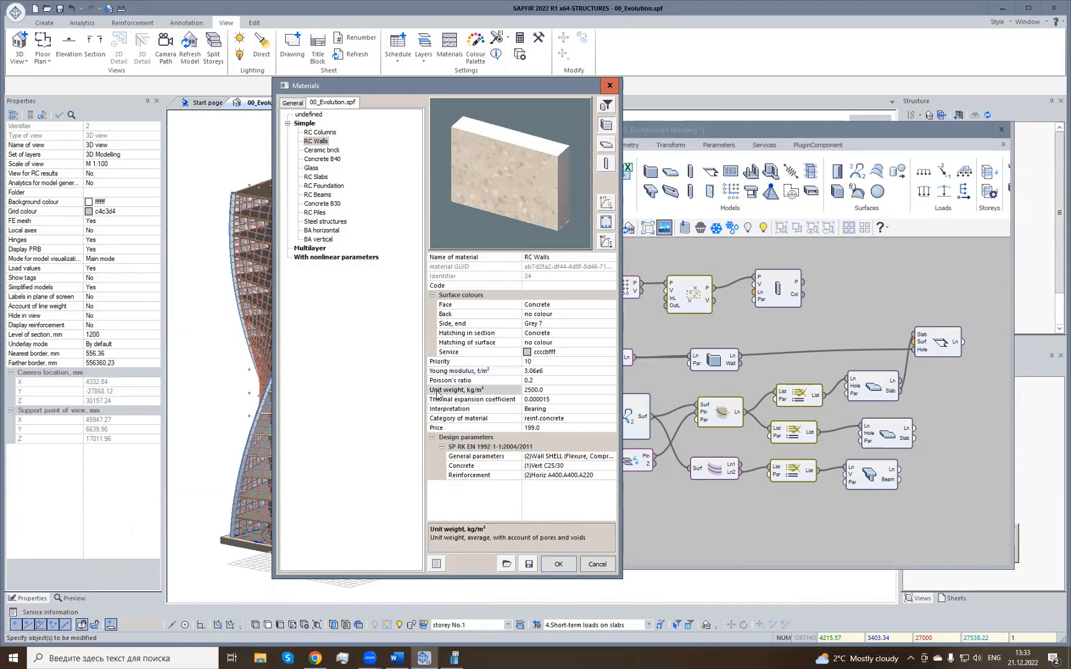
left_click_drag(569, 394, 434, 378)
left_click(481, 421)
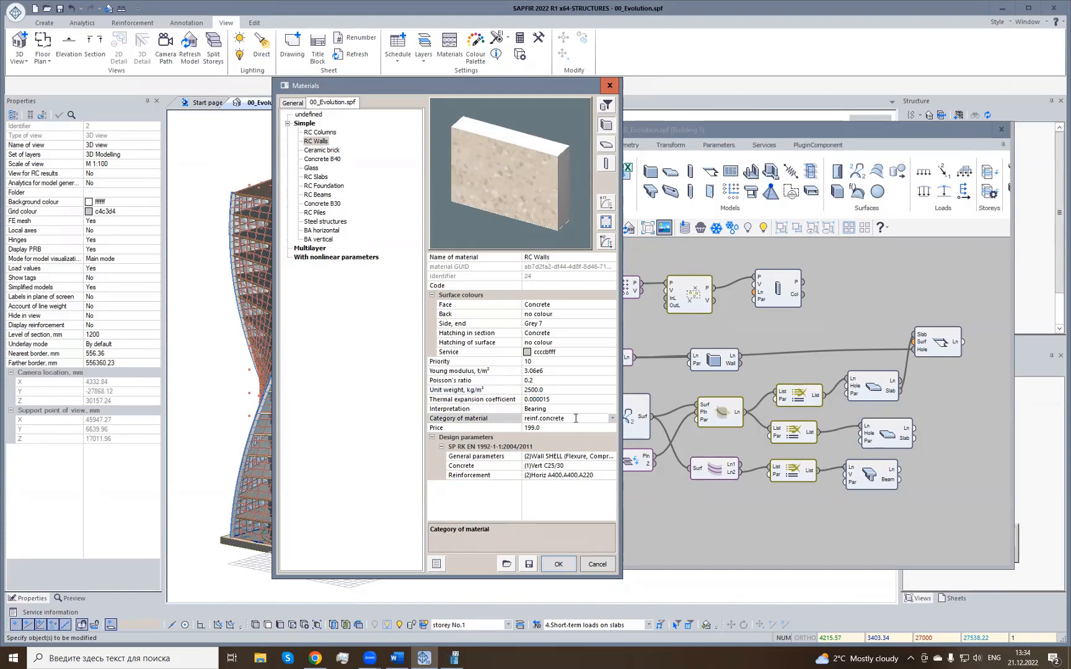
left_click(535, 422)
left_click(612, 419)
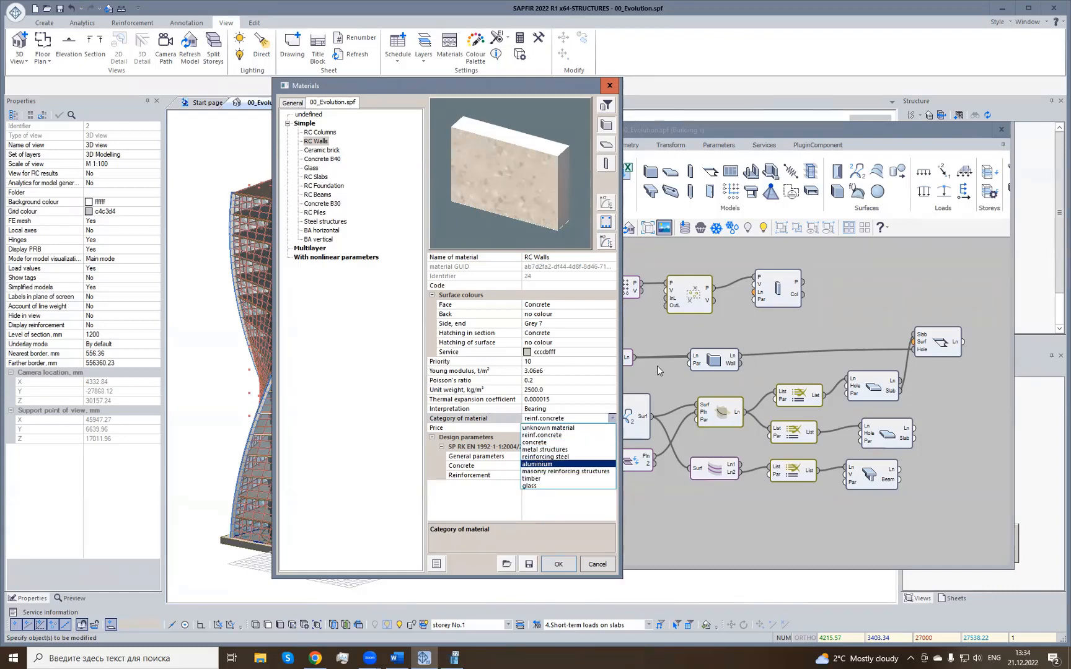
left_click(464, 515)
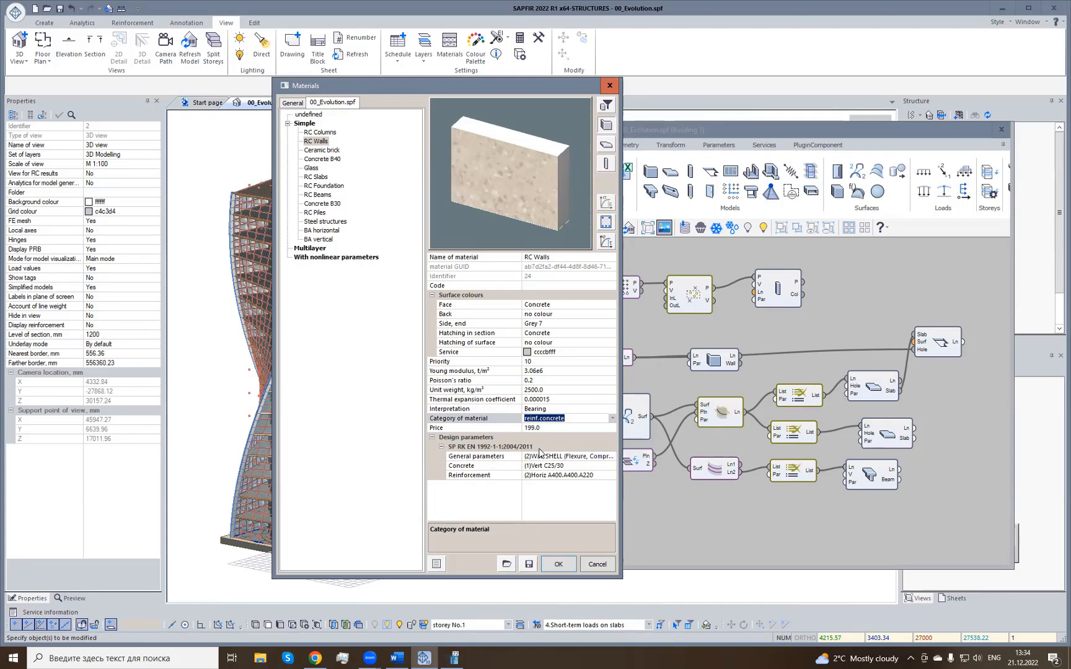
Open the SP RK EN 1992-1-1:2004/2011 design parameters of RC Walls and examine the bar and plate types, including the wall's crack widths.
left_click(611, 457)
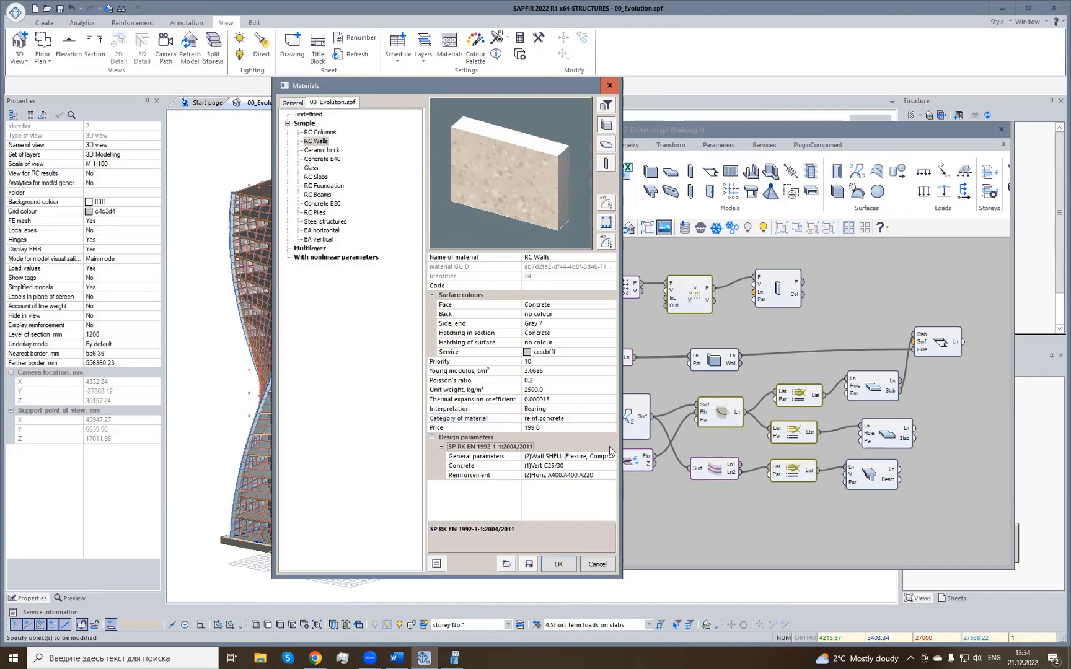
left_click(611, 456)
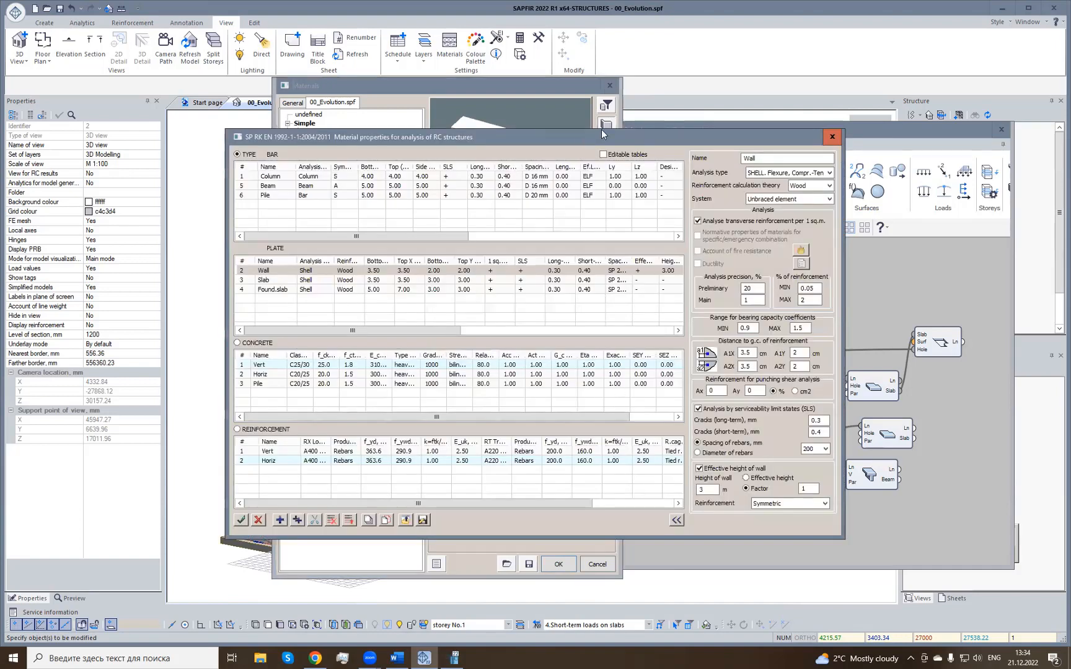
left_click_drag(602, 128, 736, 5)
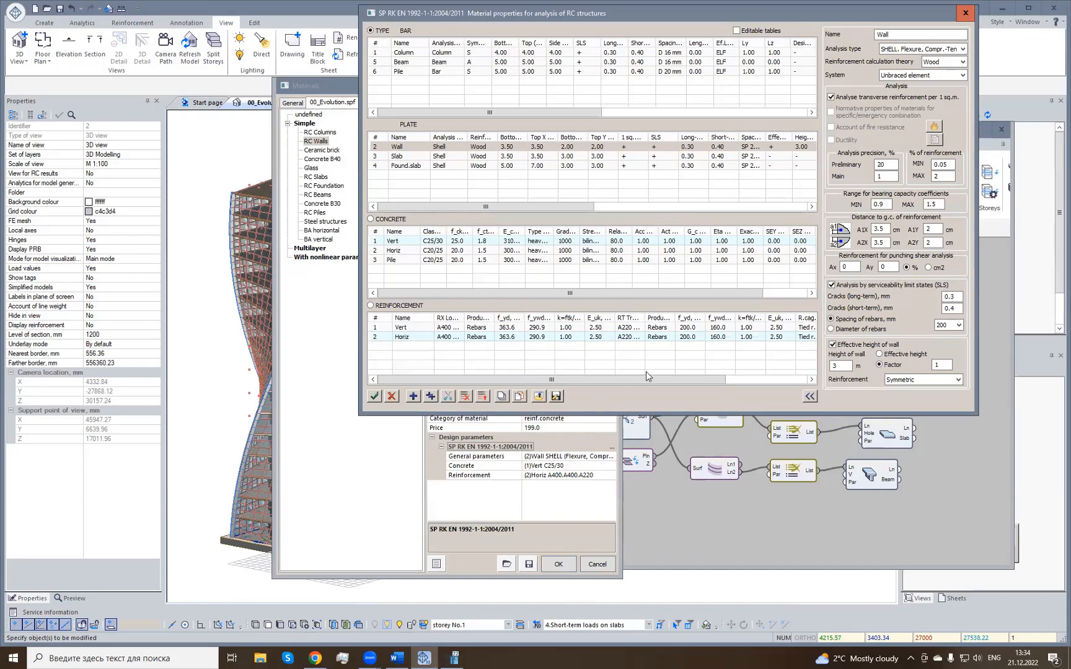
left_click_drag(536, 17, 414, 135)
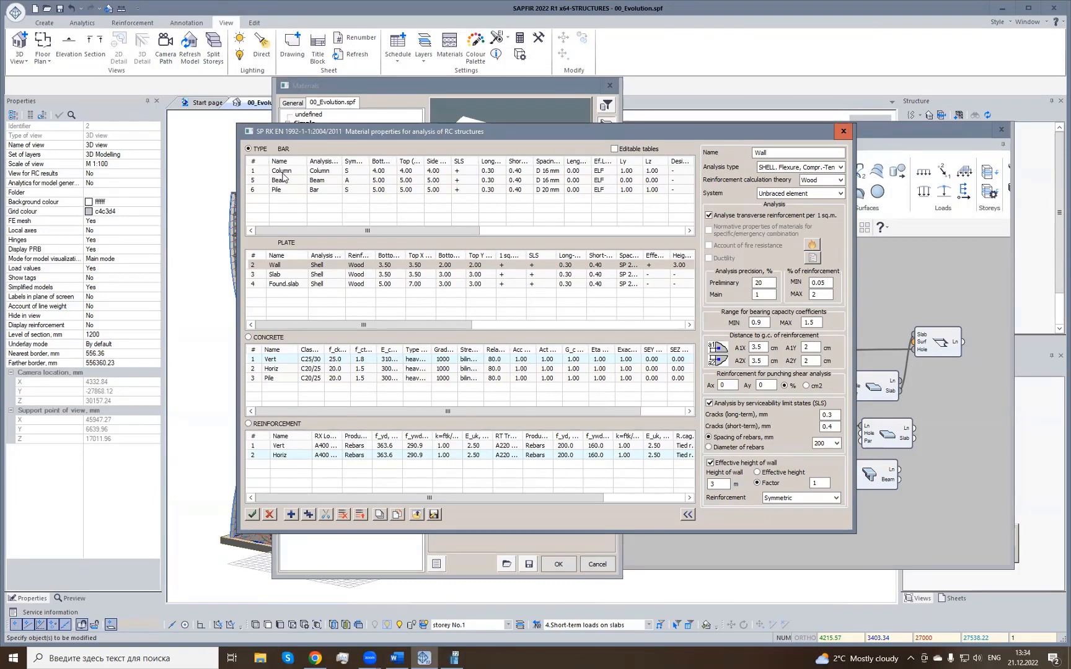
left_click(283, 175)
left_click(291, 180)
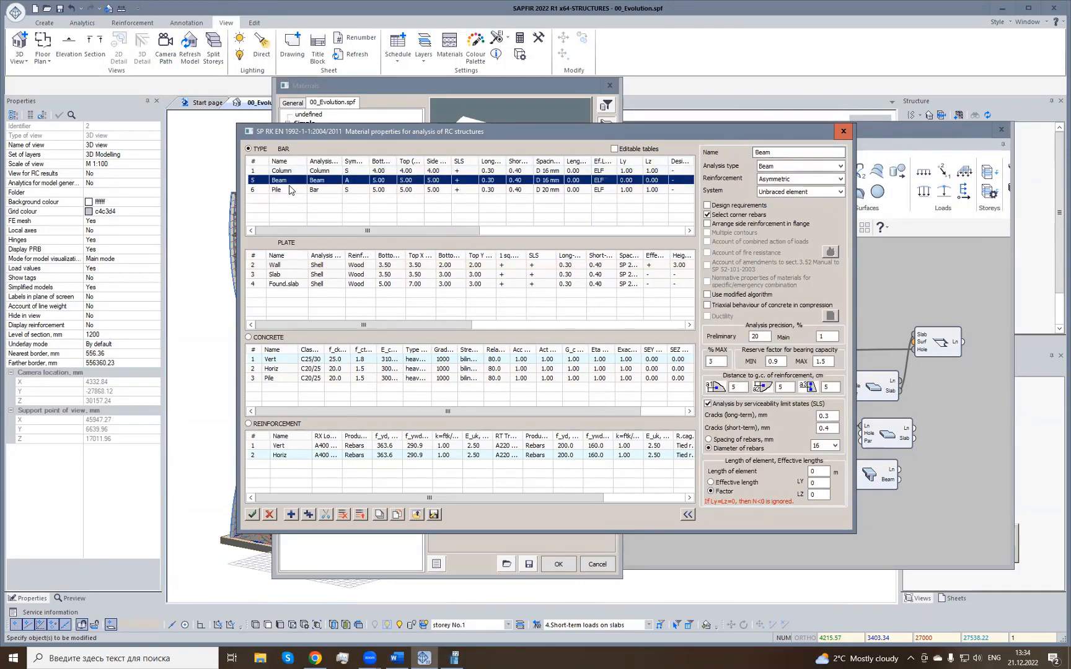
left_click(289, 190)
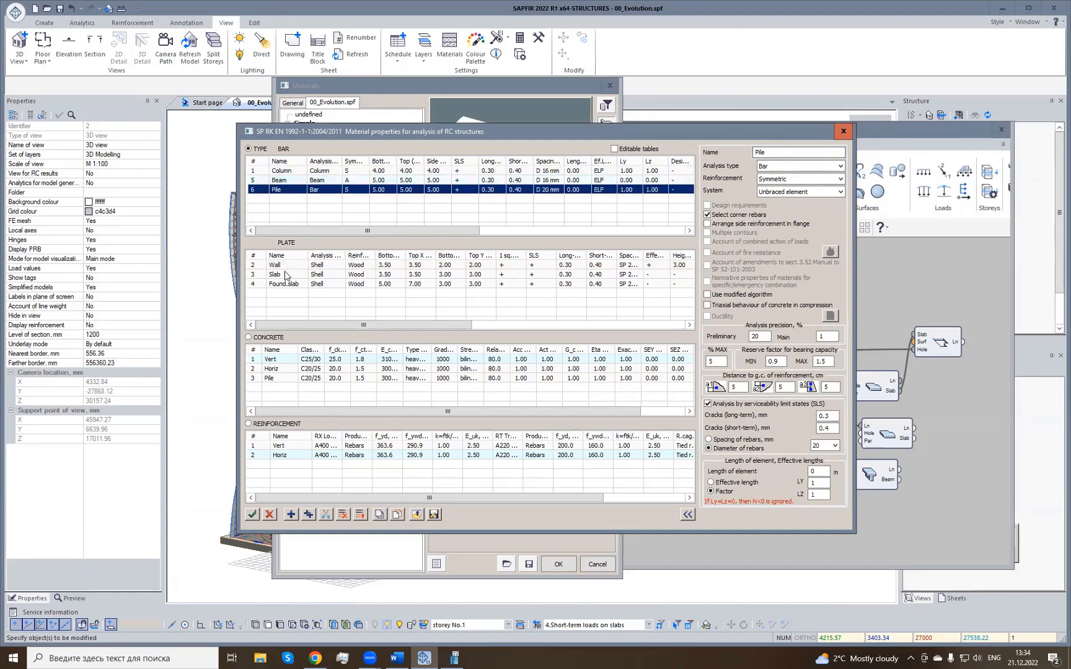
left_click(286, 294)
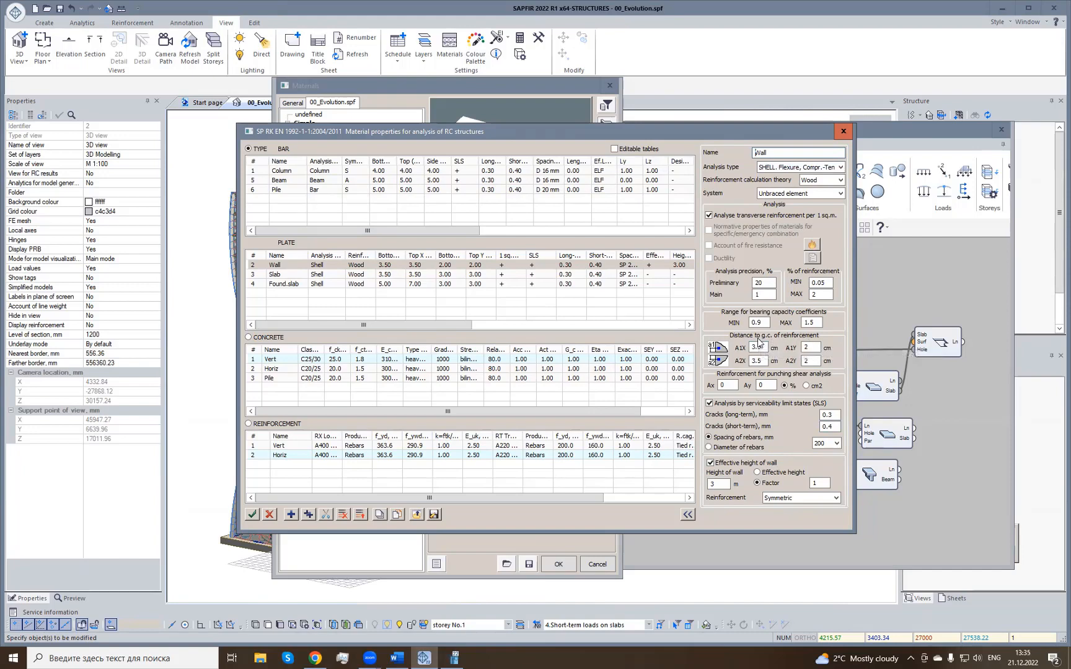
double_click(831, 415)
Examine the Vert concrete and Horiz reinforcement definitions for RC Walls, recheck the wall type, and close the material properties without changes.
left_click(281, 340)
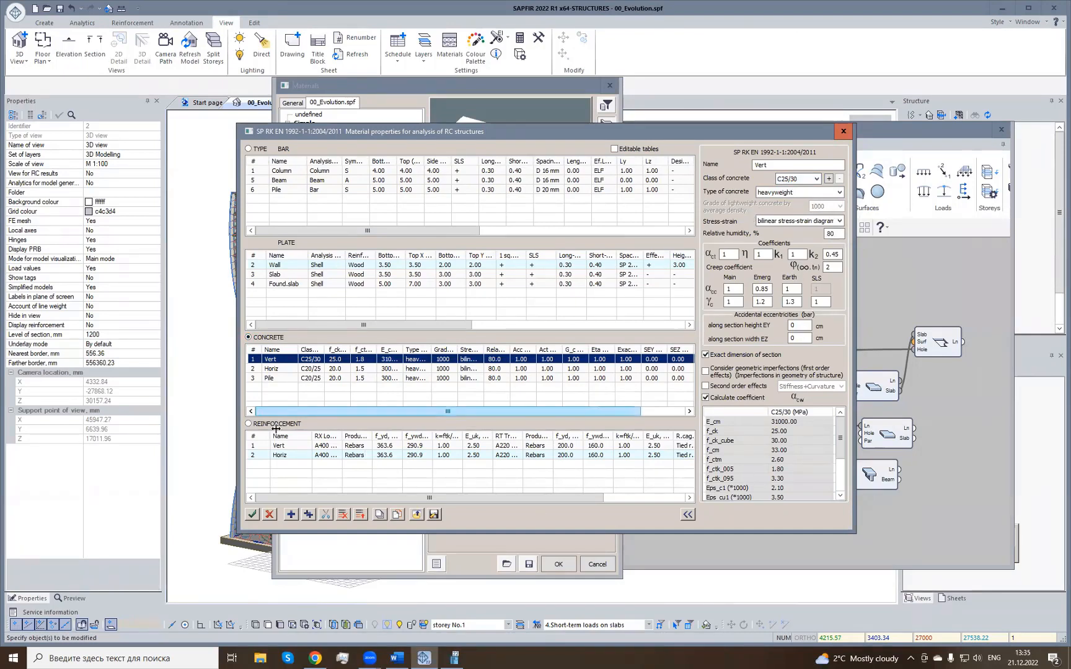
left_click(278, 455)
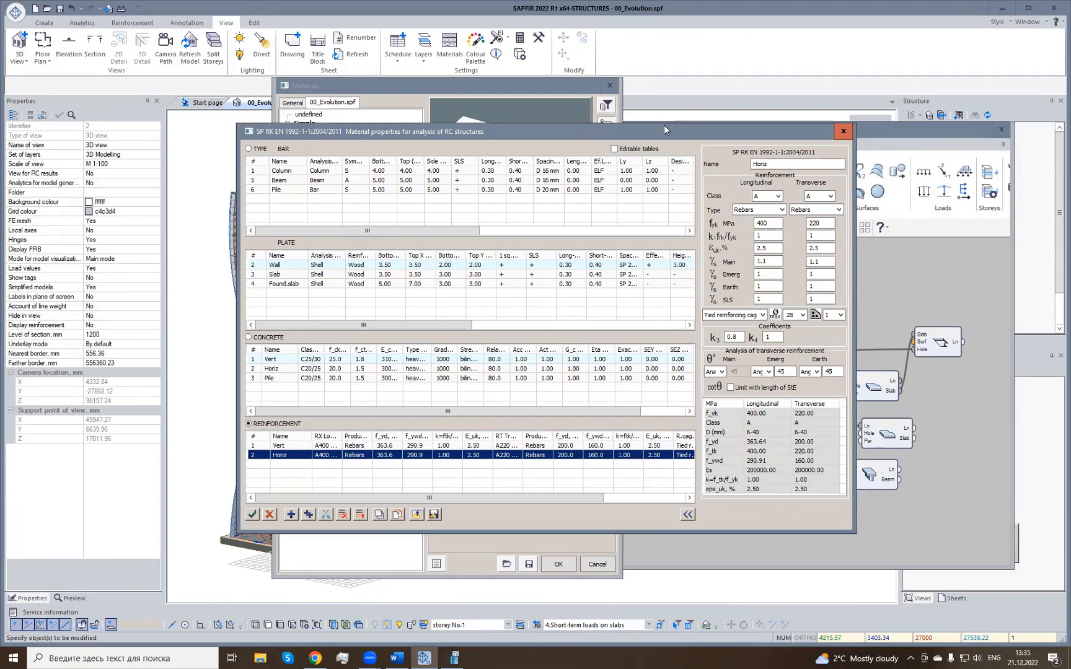
left_click(843, 132)
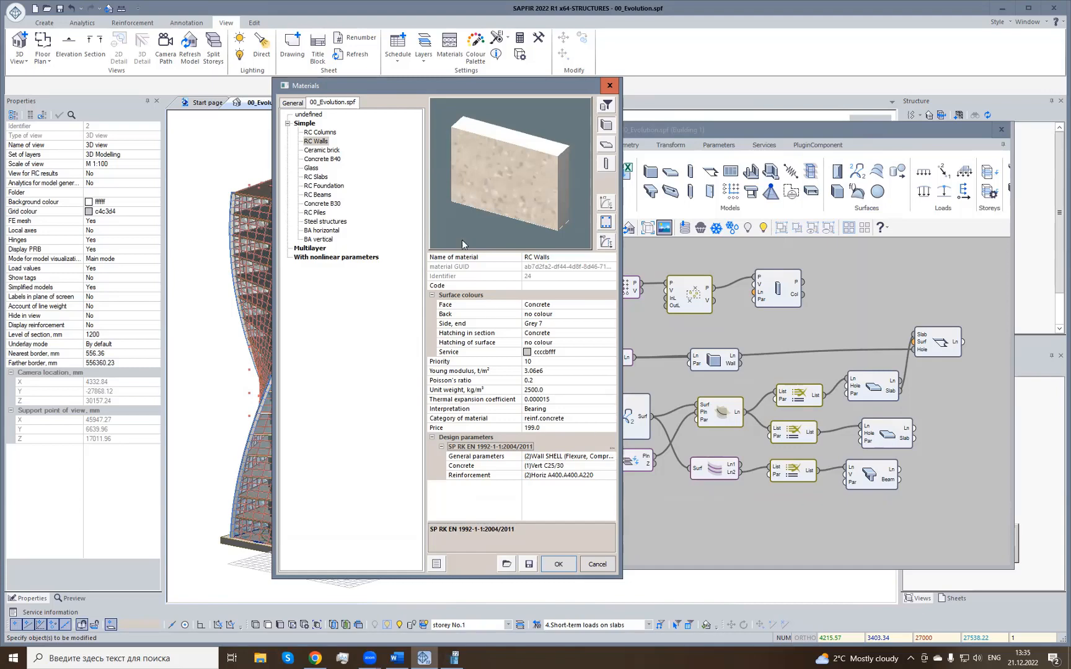
left_click(612, 449)
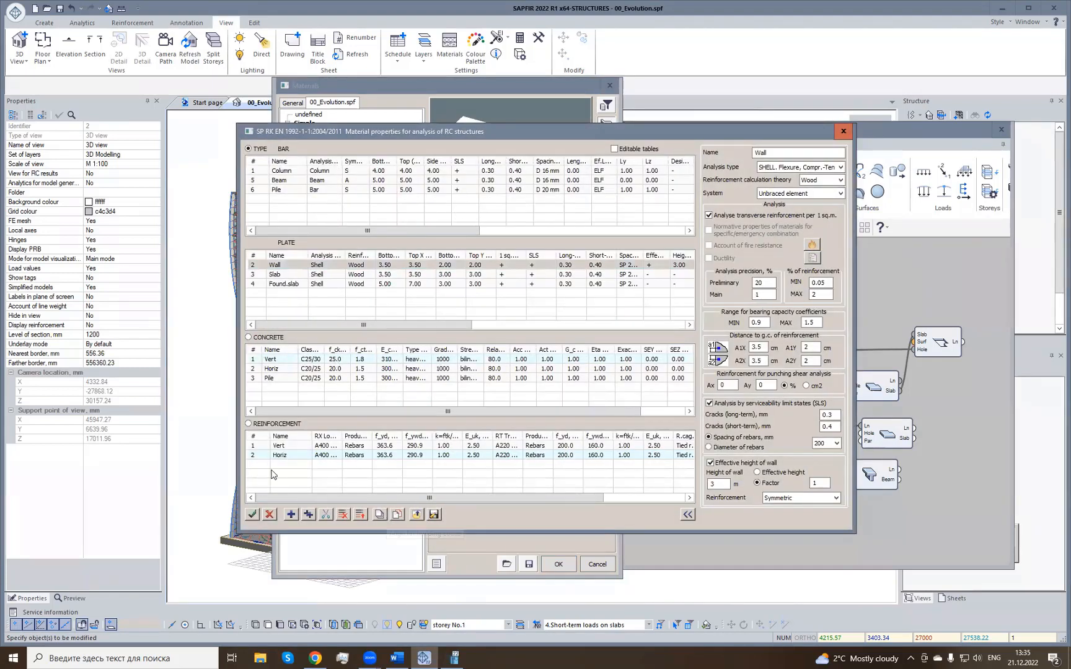
left_click(843, 131)
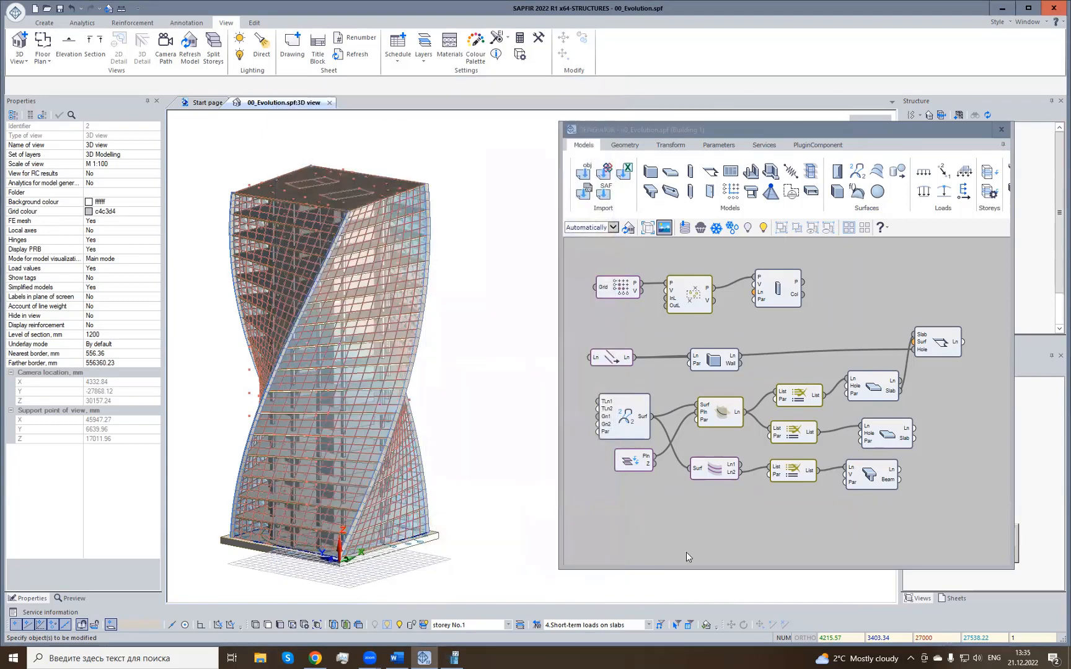
Open the load case editor, examine the Dead weight load case and its sum of loads, and close it without changes.
left_click(686, 552)
left_click(536, 625)
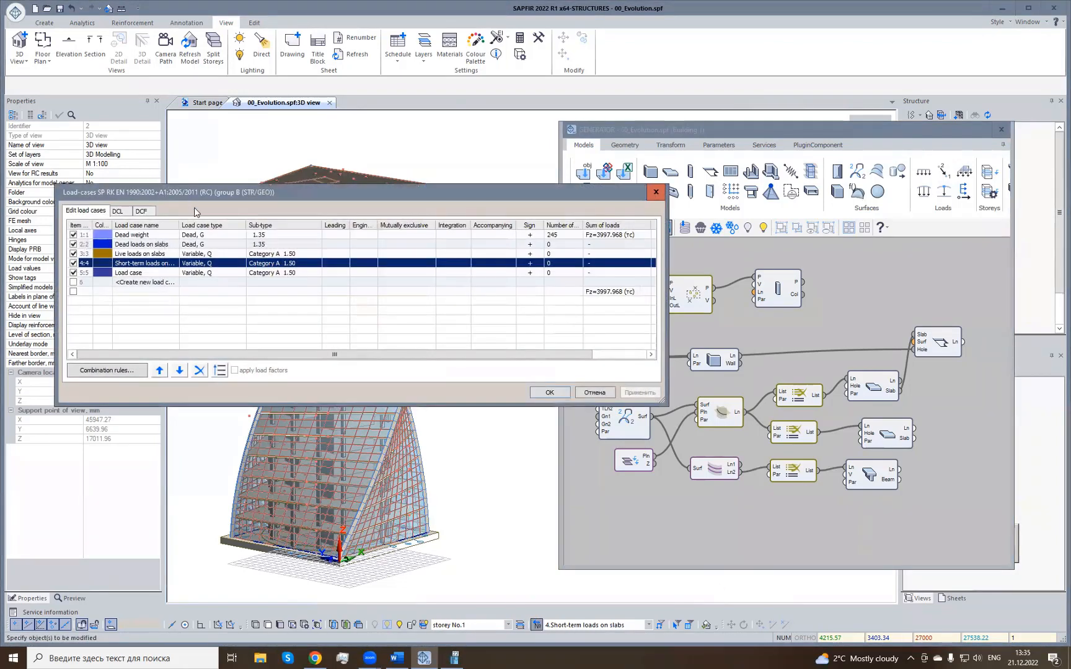
left_click(144, 236)
left_click_drag(212, 202, 410, 311)
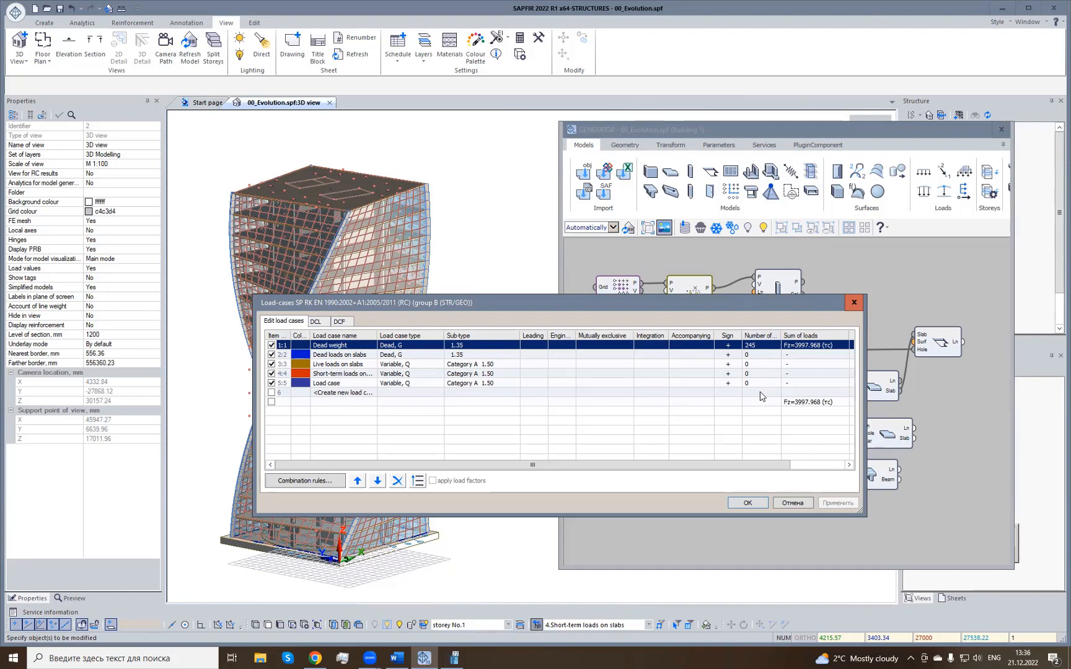
left_click_drag(781, 335, 785, 336)
left_click(854, 304)
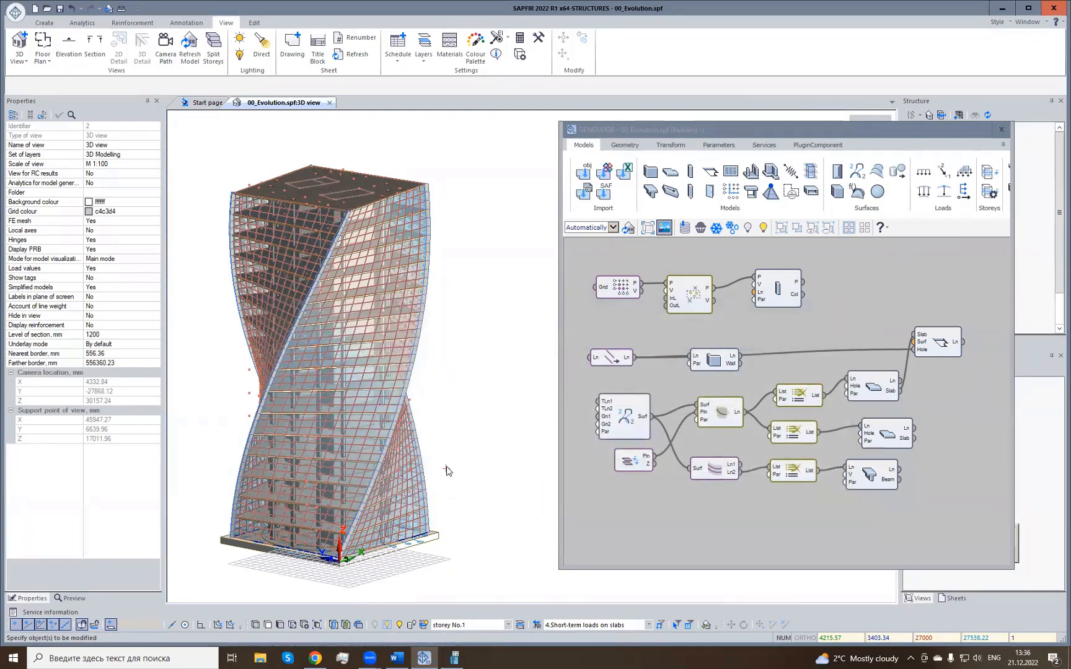
Set the dead load on the floor slabs created by the upper Slab node to 0.2 tf/m².
left_click(882, 390)
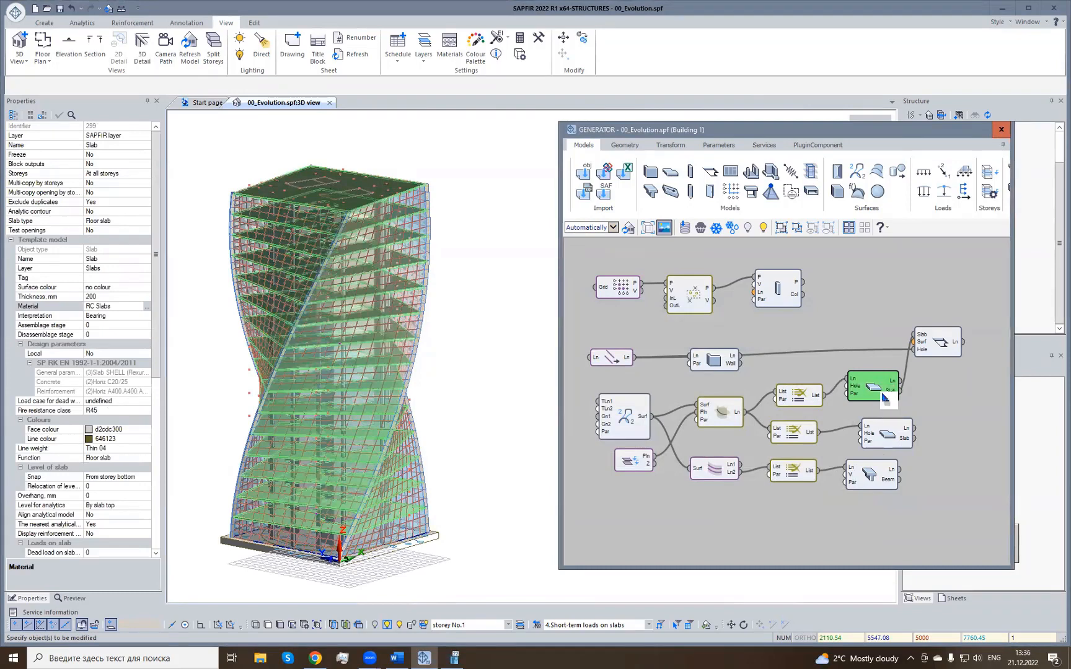
mouse_move(274, 558)
middle_mouse_down()
mouse_move(278, 574)
mouse_move(271, 555)
middle_mouse_up()
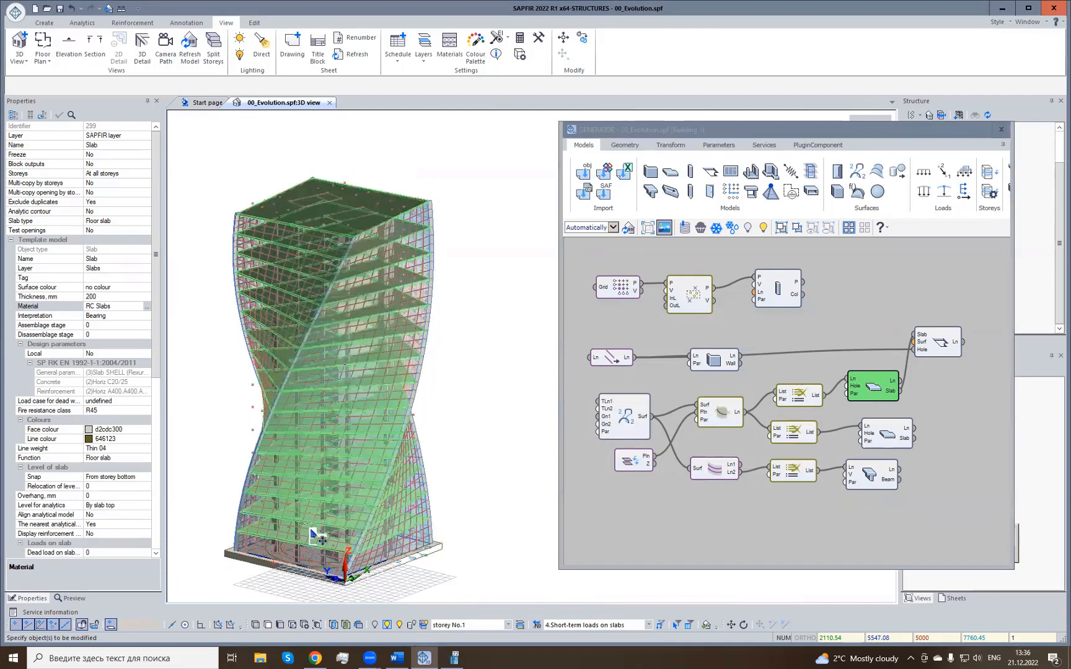
left_click_drag(157, 346, 159, 462)
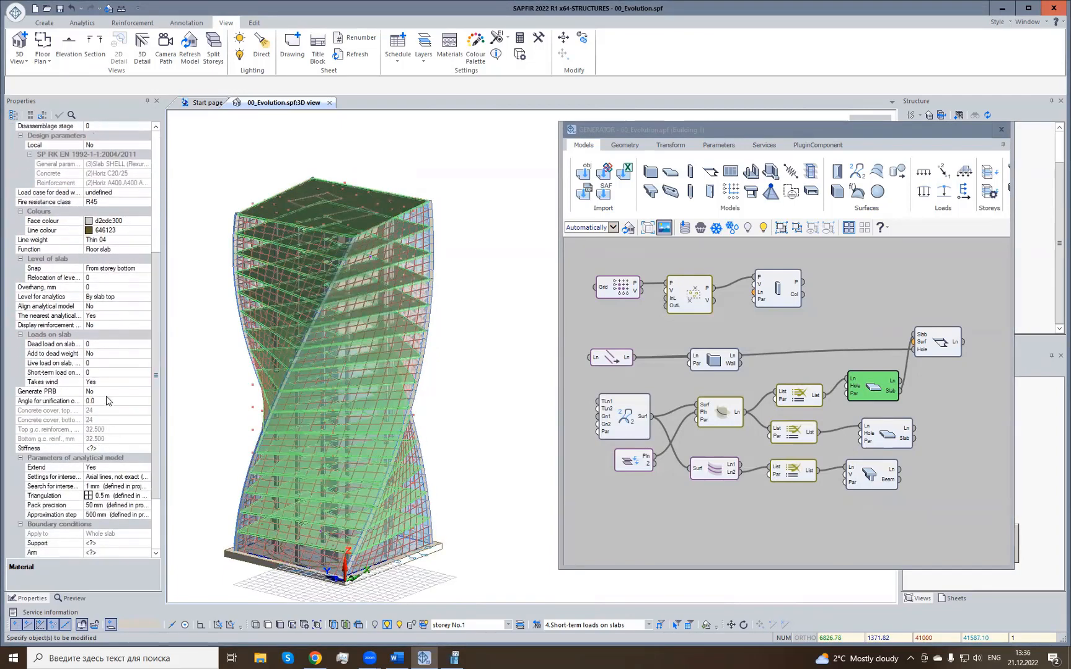
left_click(40, 345)
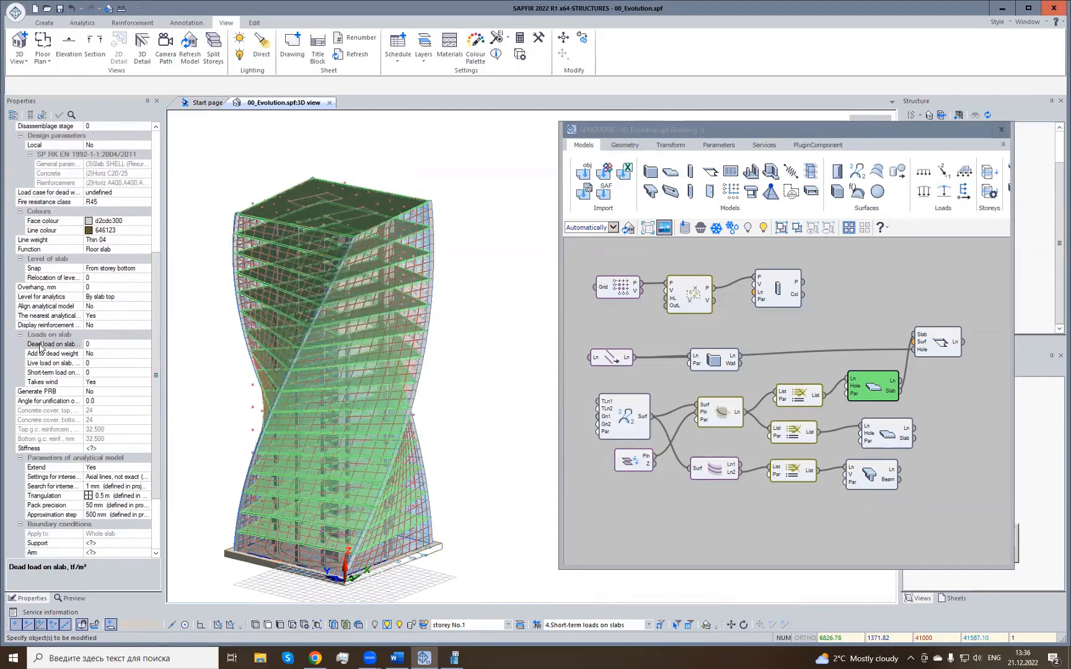
left_click(105, 345)
type("0.2")
Set the floor slabs' live load to 0.2 tf/m² and their short-term load to 0.1 tf/m².
left_click(109, 365)
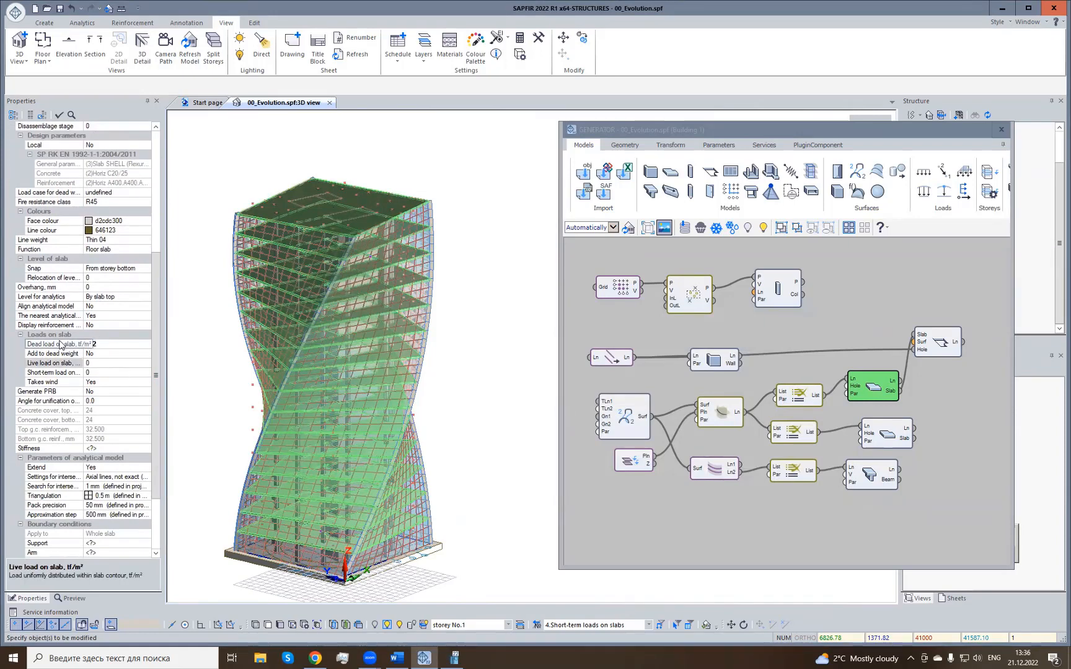
type(".")
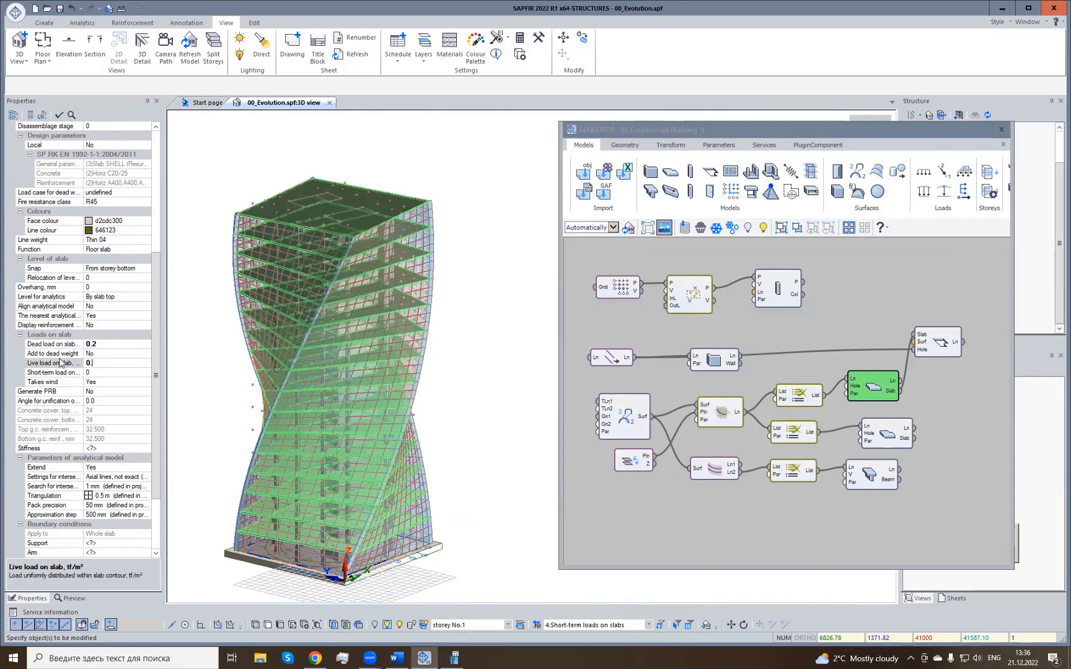
type("2")
left_click(104, 373)
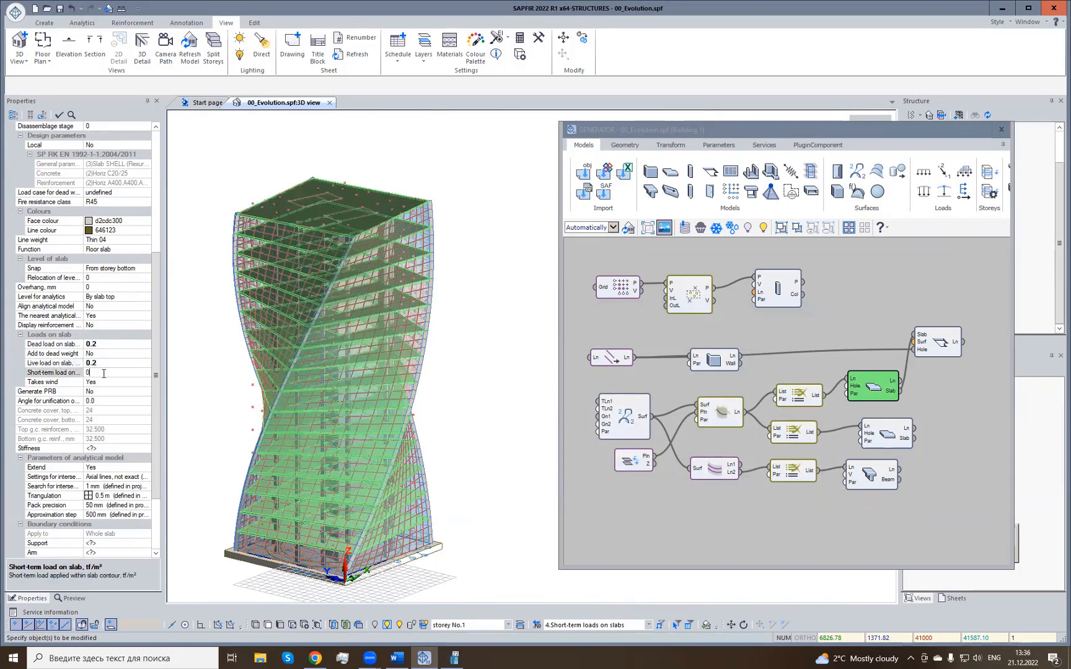
type(".1")
key("Return")
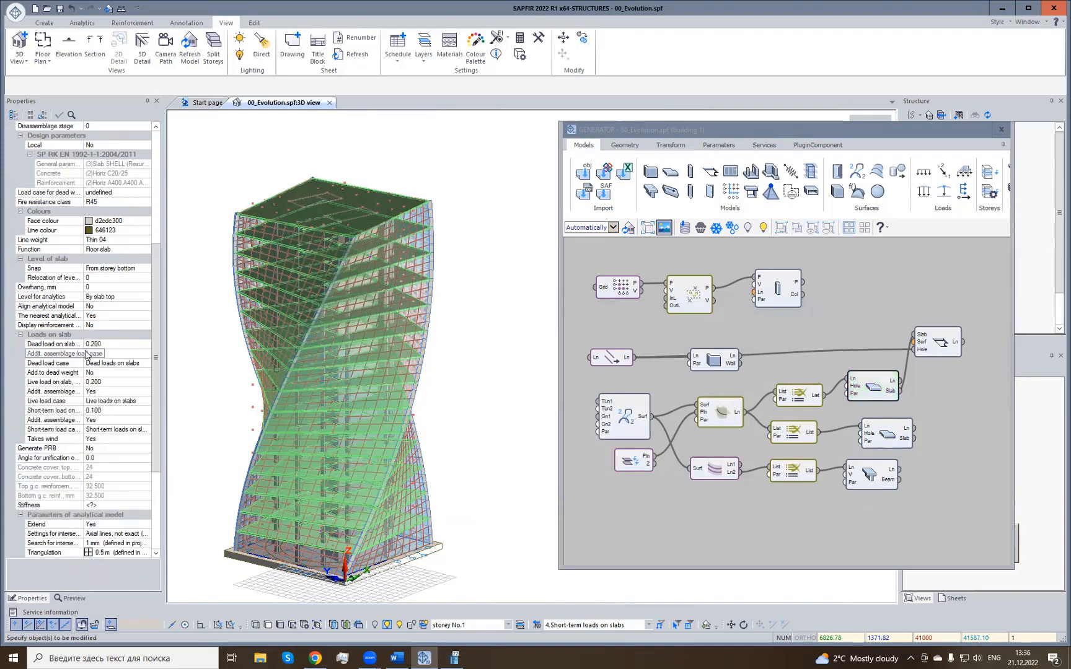
Examine the load cases available for the slabs' dead, live and short-term loads, keeping Dead loads on slabs for the dead load.
left_click(42, 366)
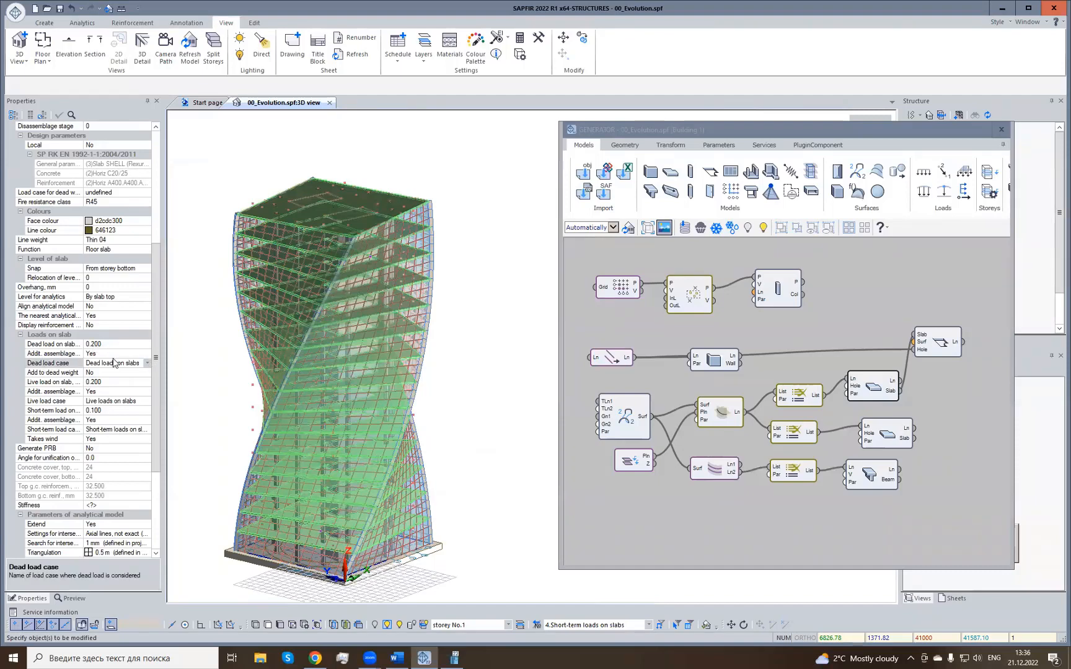
left_click(64, 345)
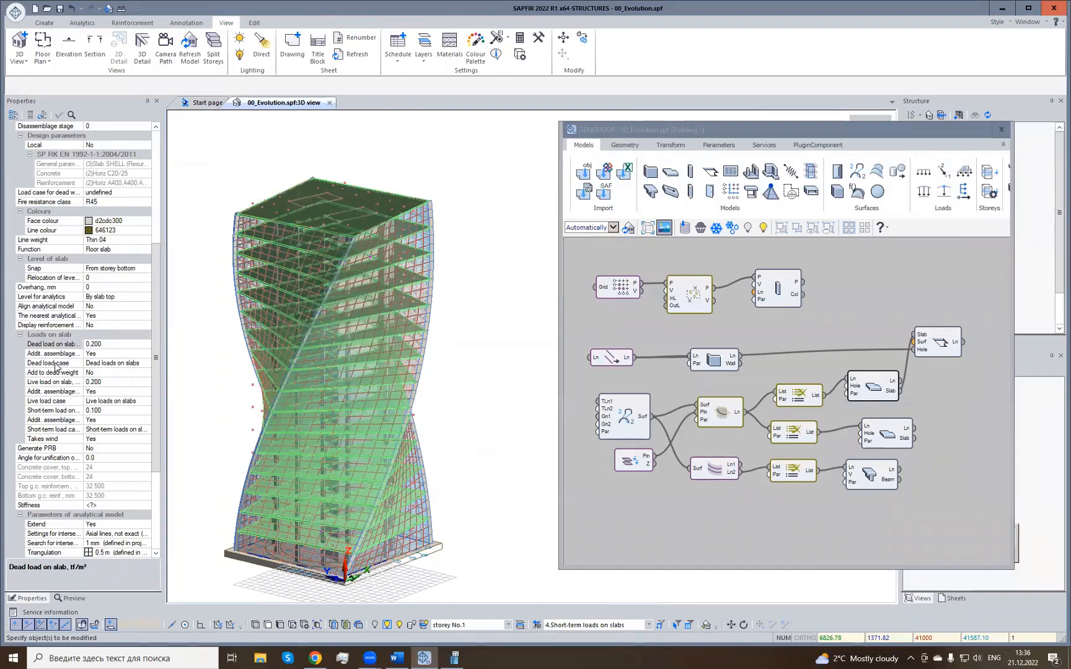
left_click(56, 364)
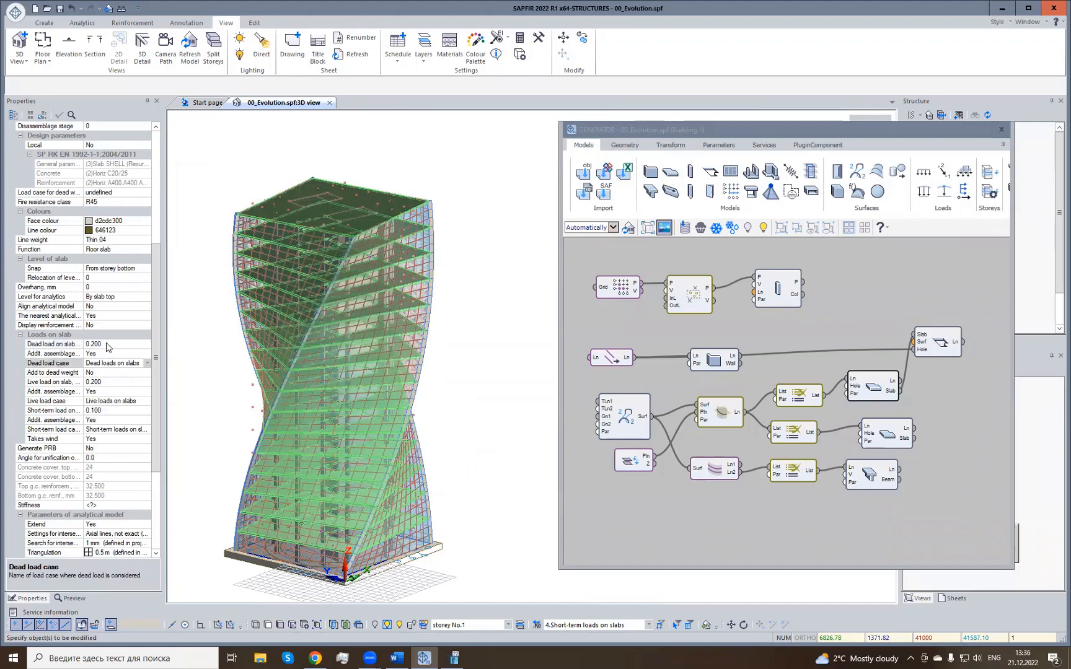
left_click(147, 364)
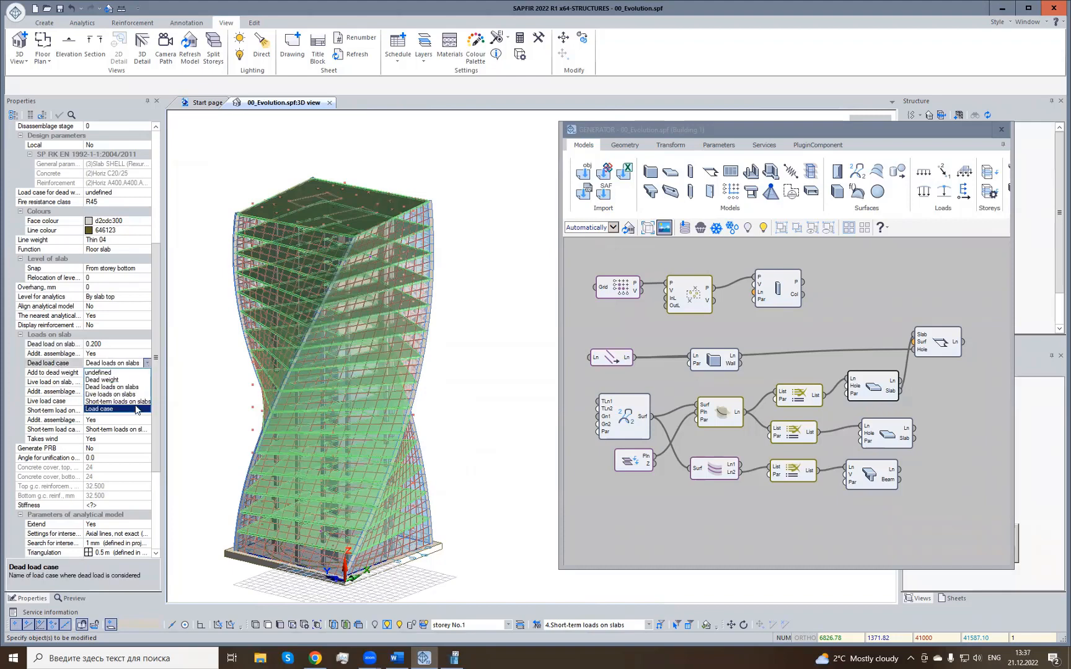
left_click(118, 387)
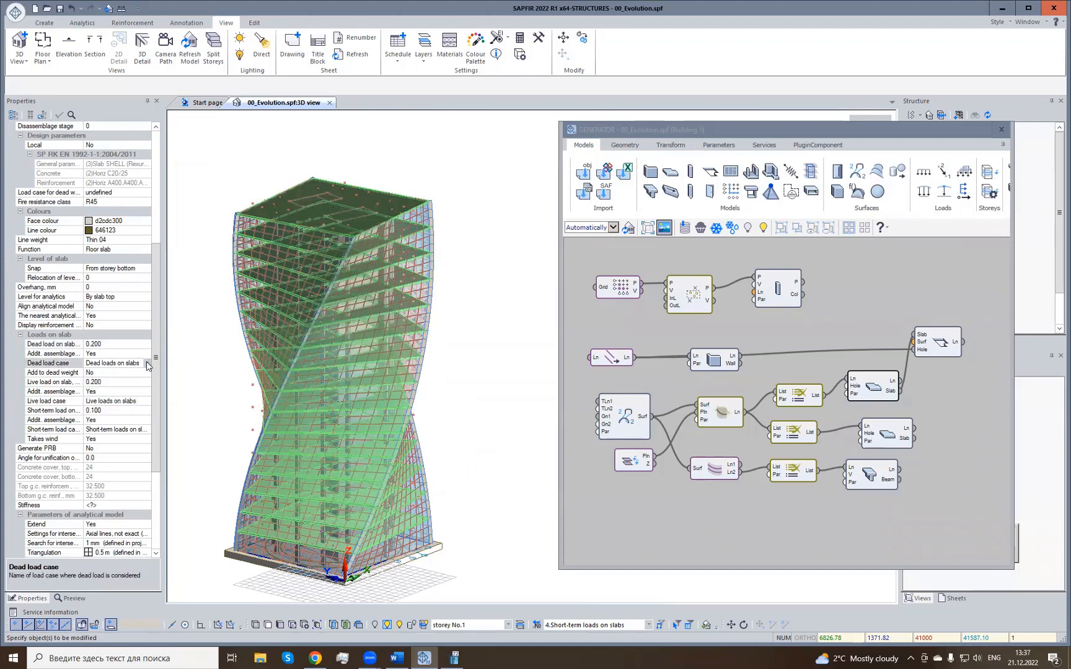
left_click(48, 402)
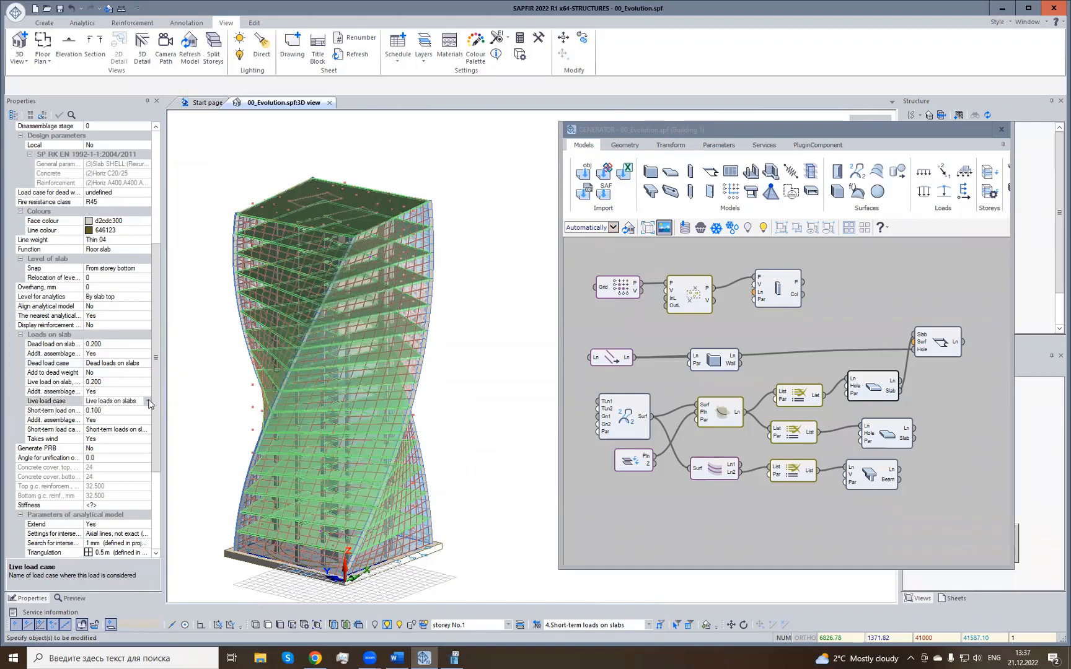
left_click(148, 403)
left_click(149, 403)
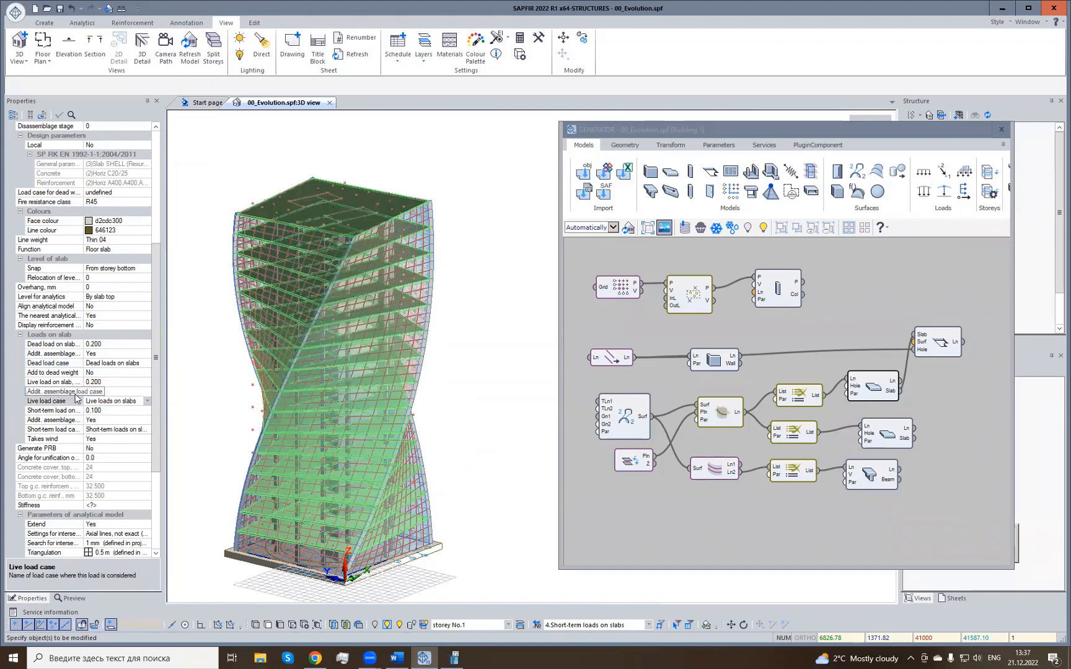
left_click(146, 432)
left_click(147, 432)
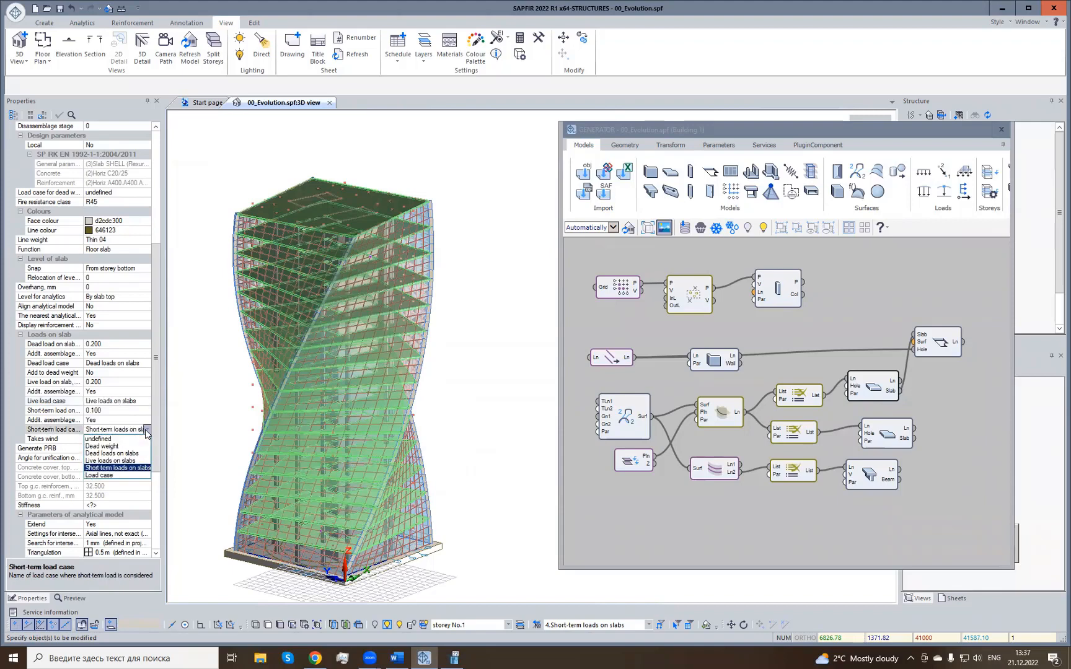
left_click(147, 434)
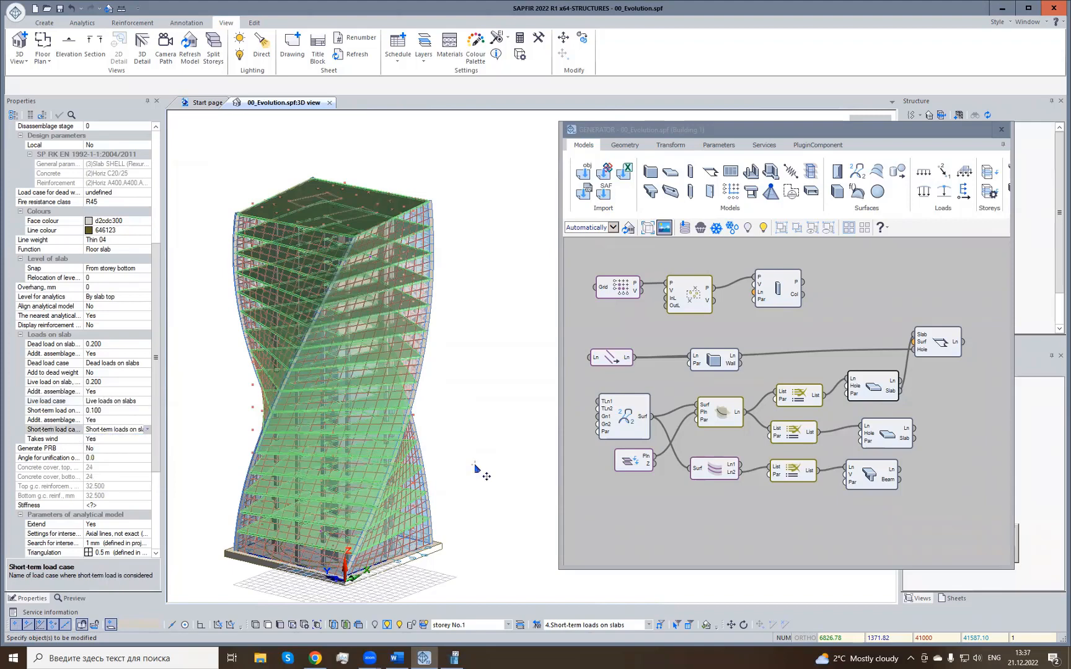
Deselect the slabs, display the structural-analytical model, and hide the tower's twisted surfaces with the object visualization filter.
left_click(477, 469)
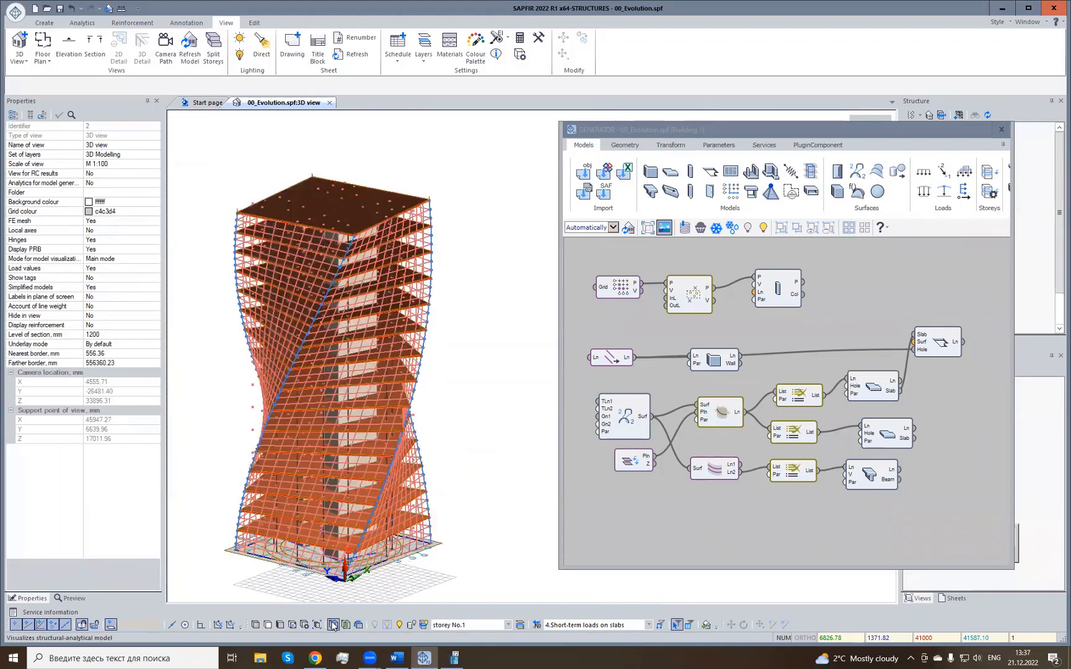
mouse_move(457, 565)
middle_mouse_down()
mouse_move(461, 548)
mouse_move(454, 563)
middle_mouse_up()
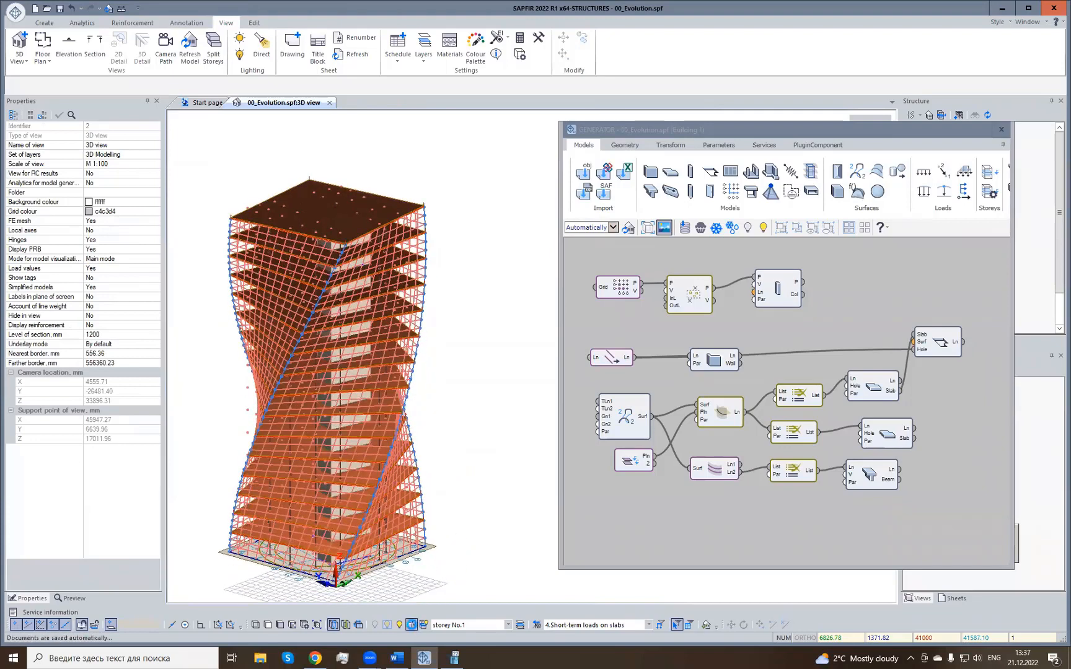
left_click(413, 627)
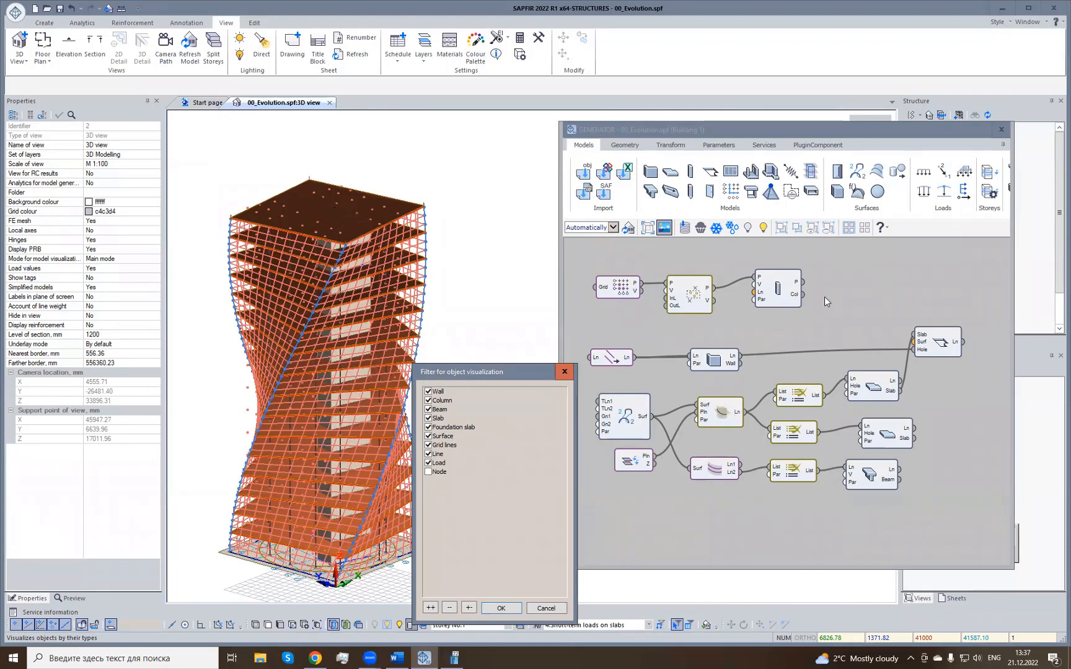
left_click(503, 610)
middle_click_drag(422, 575, 433, 537)
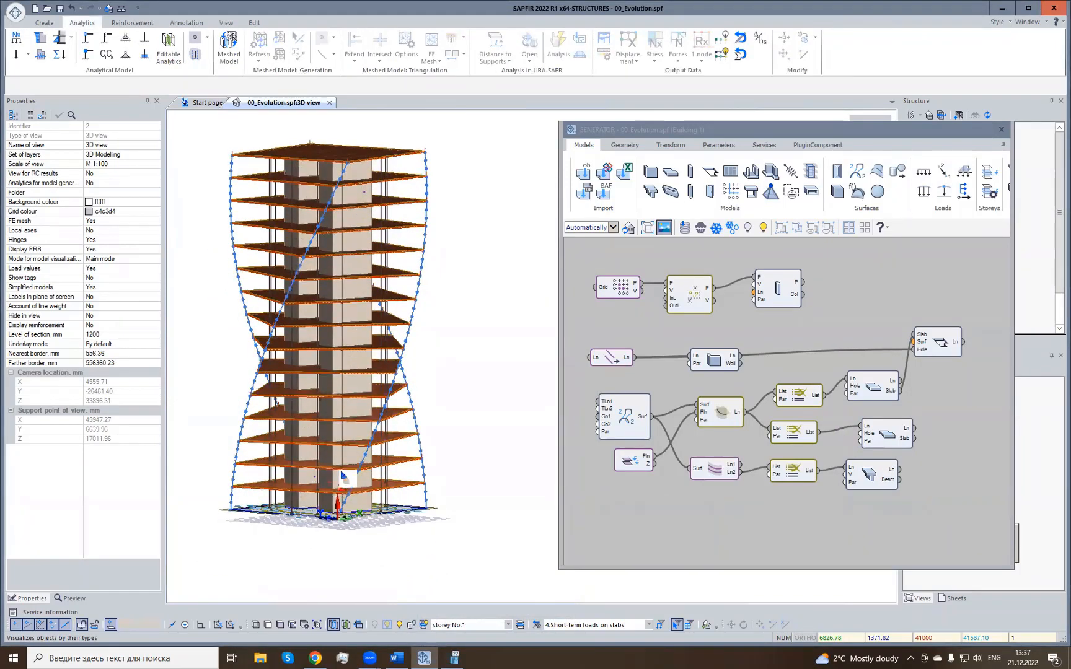
Display only the current load case on the tower, viewing Live loads on slabs and Dead loads on slabs.
scroll(342, 477, "up", 3)
middle_click_drag(342, 477, 275, 488)
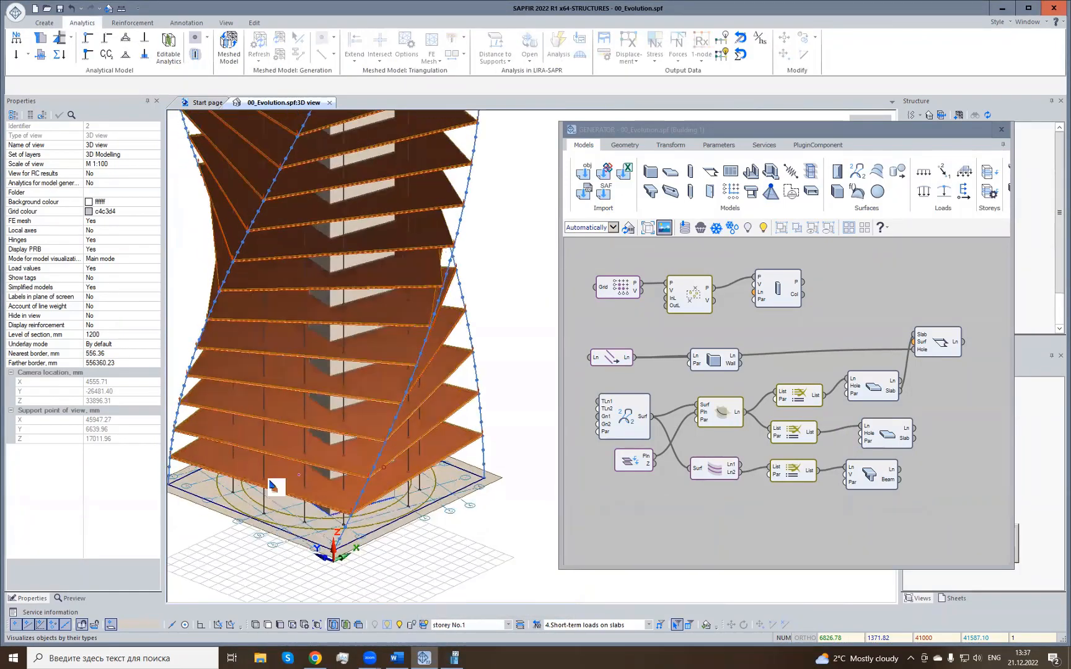
left_click(650, 626)
left_click(650, 626)
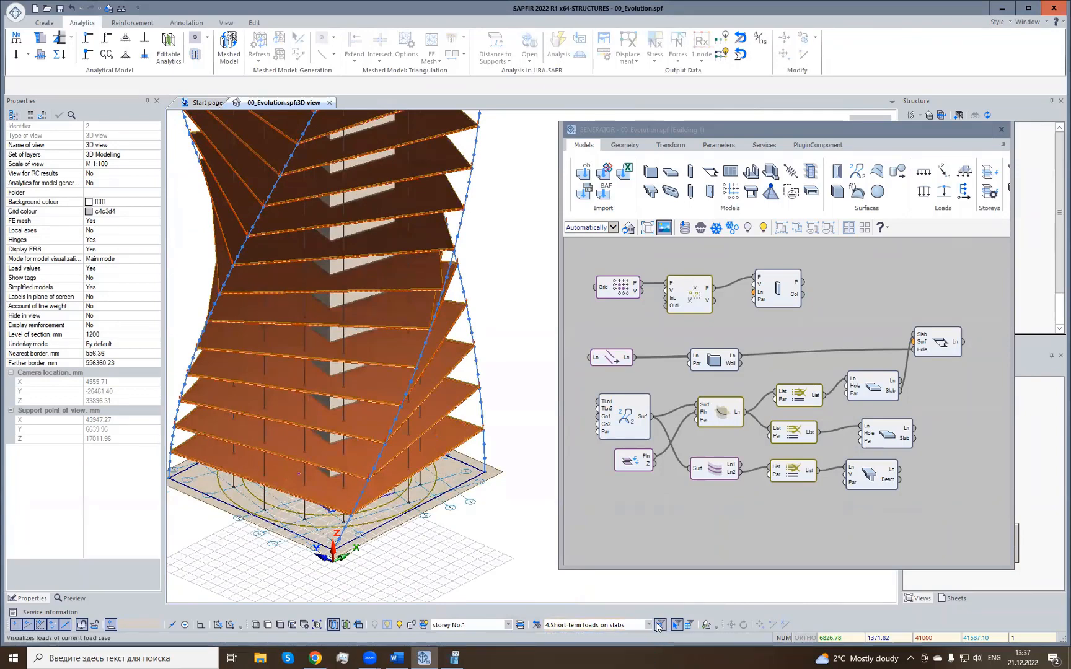
left_click(659, 627)
left_click(649, 625)
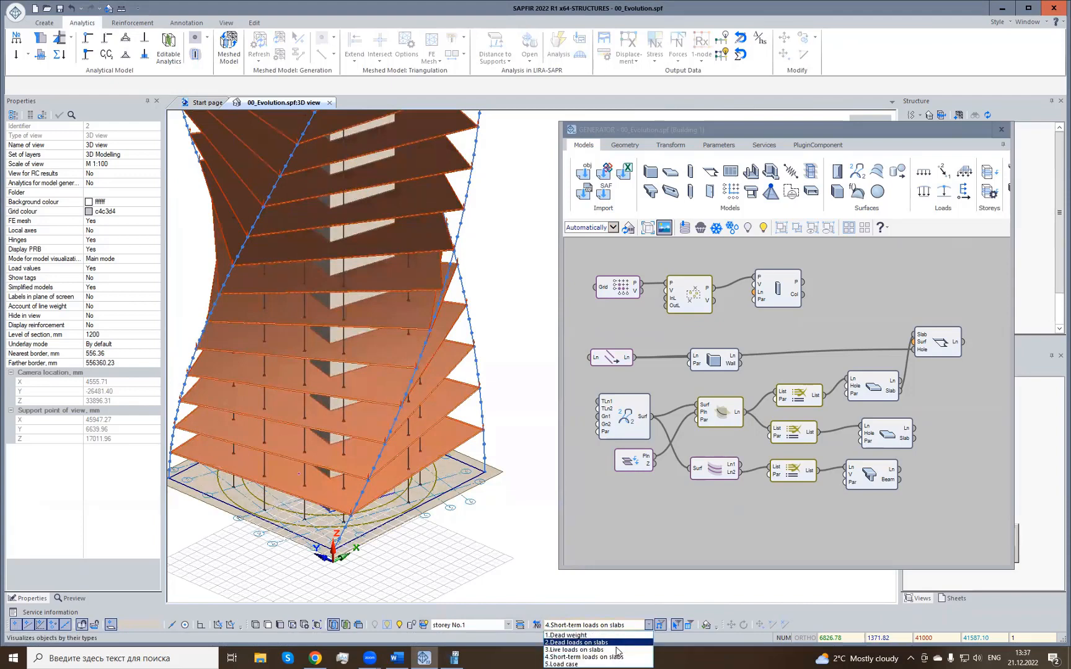
left_click(573, 649)
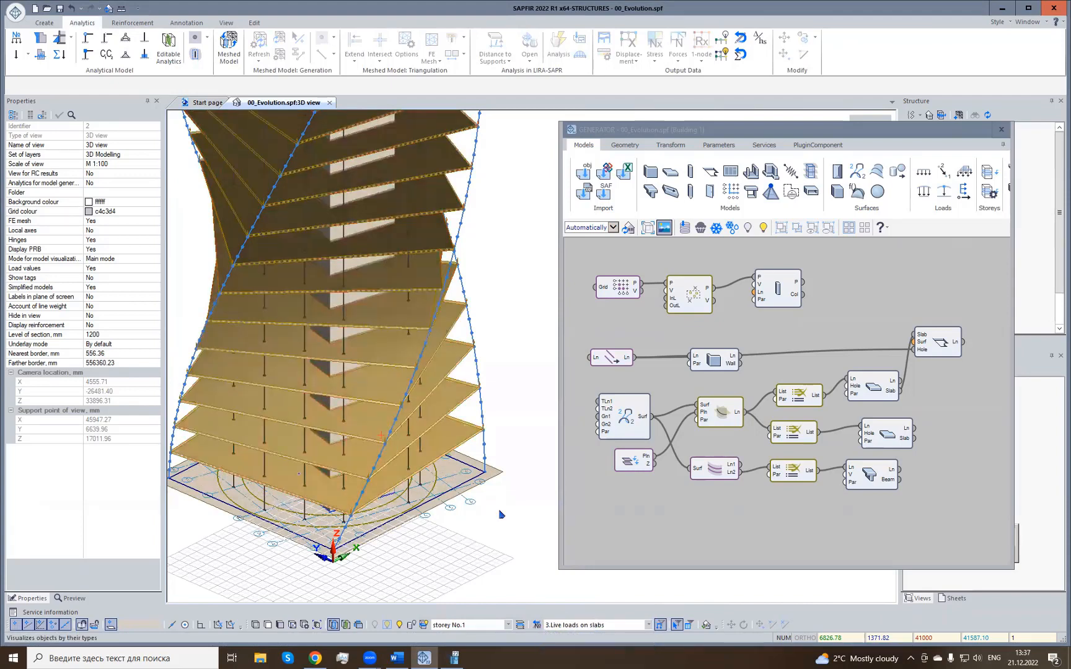
left_click(649, 626)
left_click(612, 637)
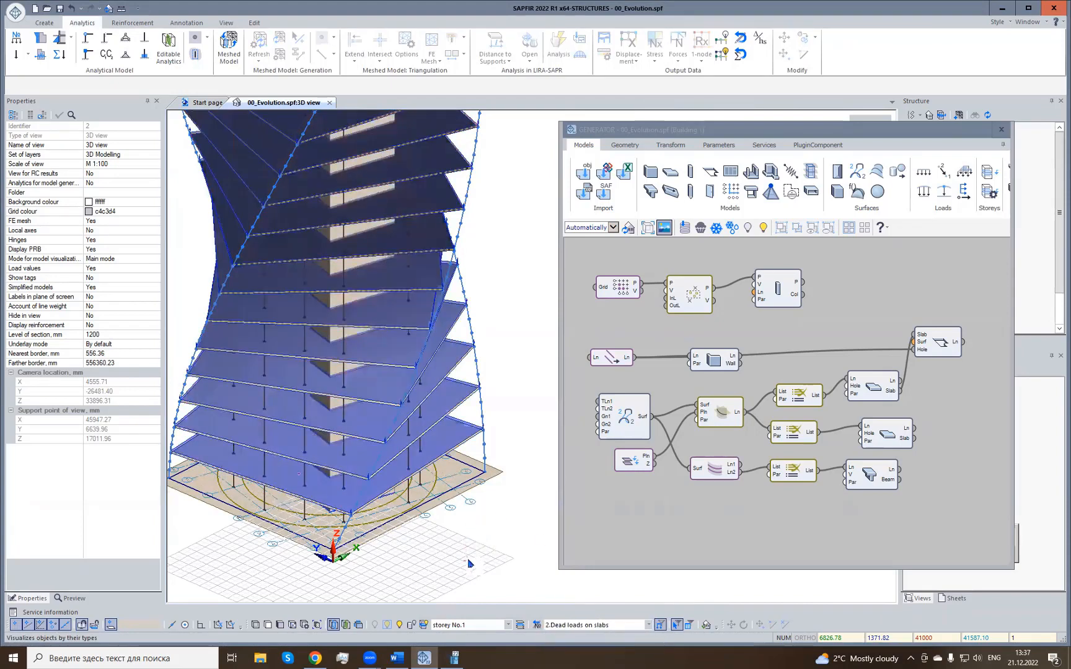
middle_click_drag(469, 559, 397, 458)
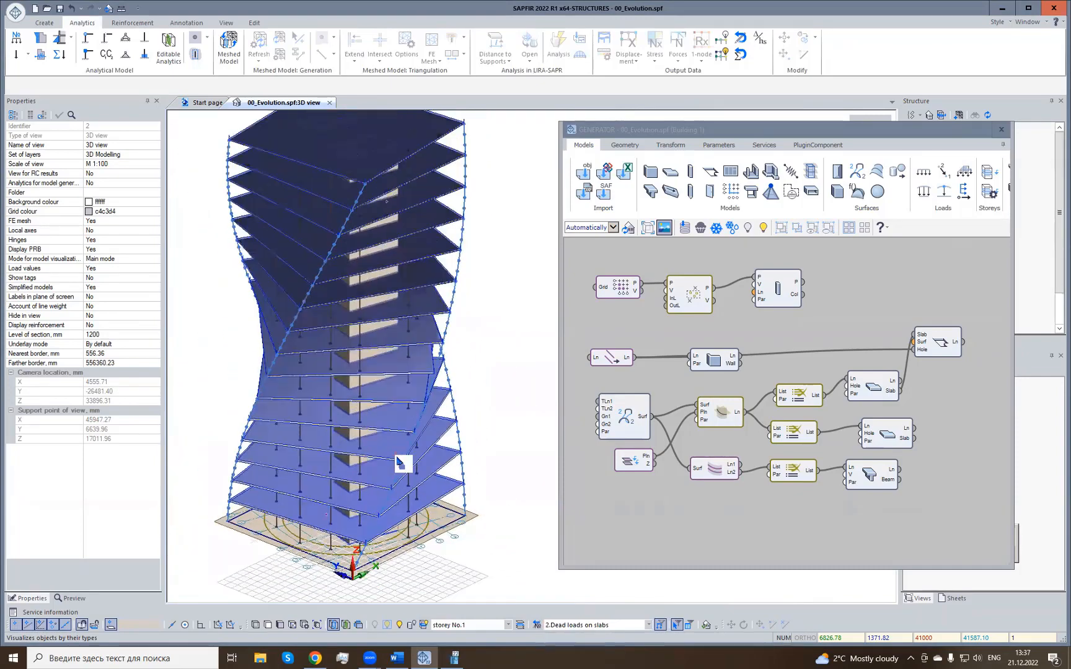
Turn off the current-load-case-only display to show the loads of all load cases.
left_click(677, 625)
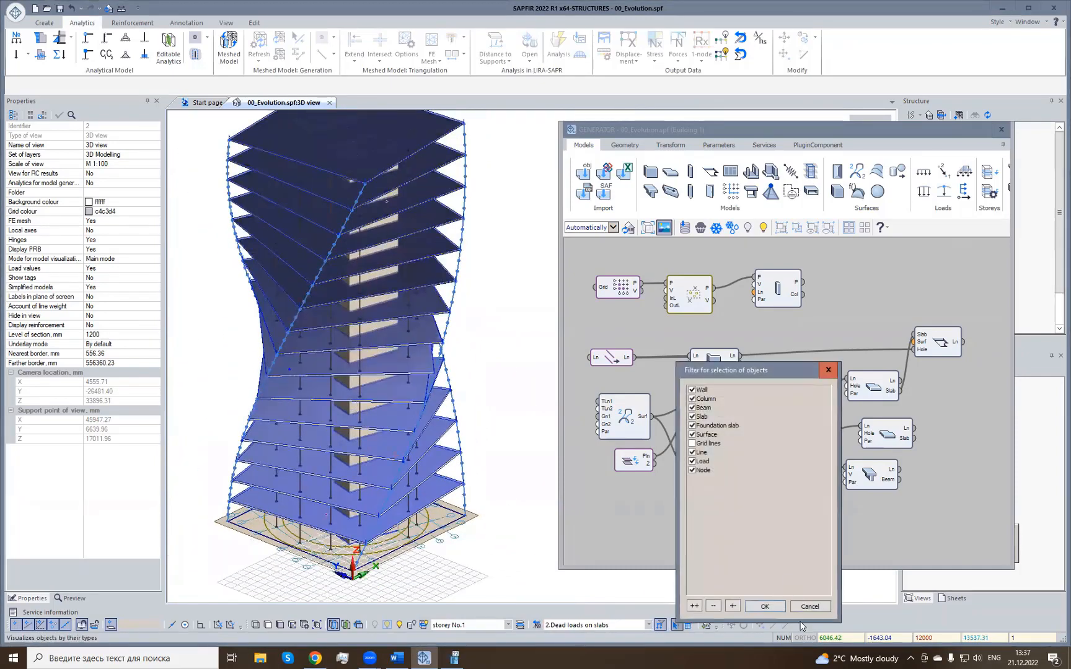
left_click(810, 607)
left_click(660, 627)
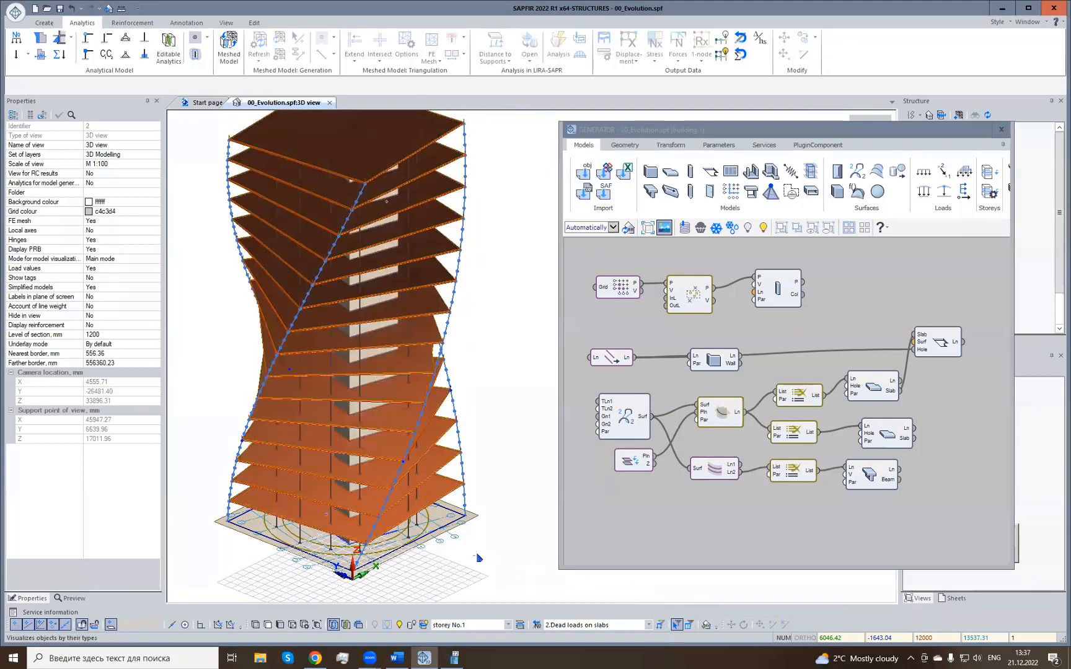
mouse_move(478, 554)
middle_mouse_down()
mouse_move(478, 540)
mouse_move(480, 552)
middle_mouse_up()
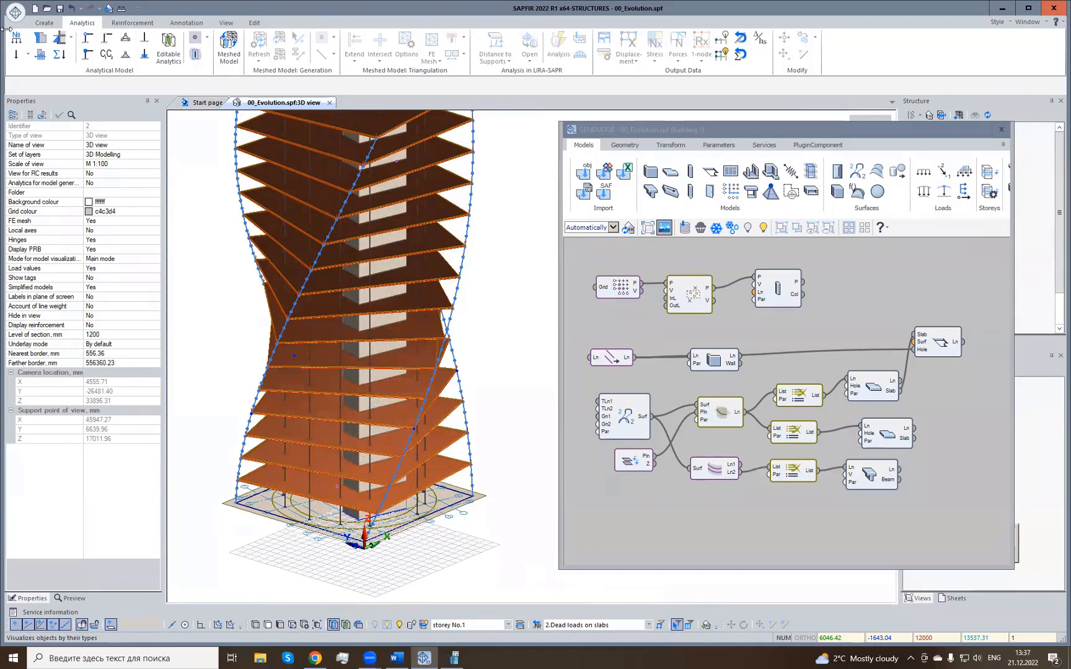
left_click(44, 23)
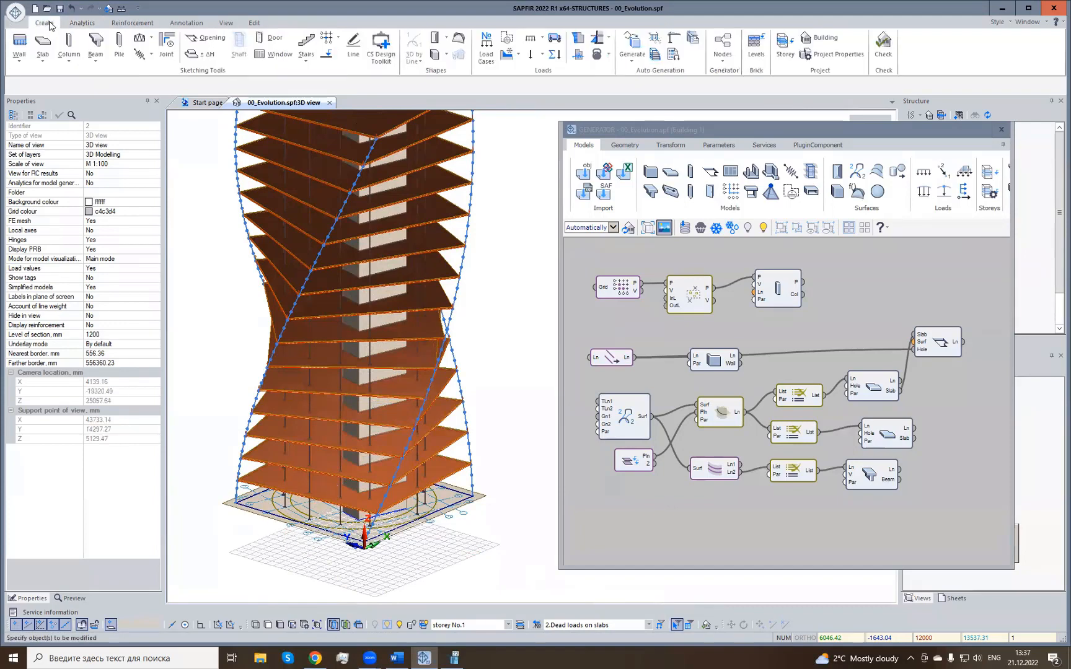
left_click(543, 54)
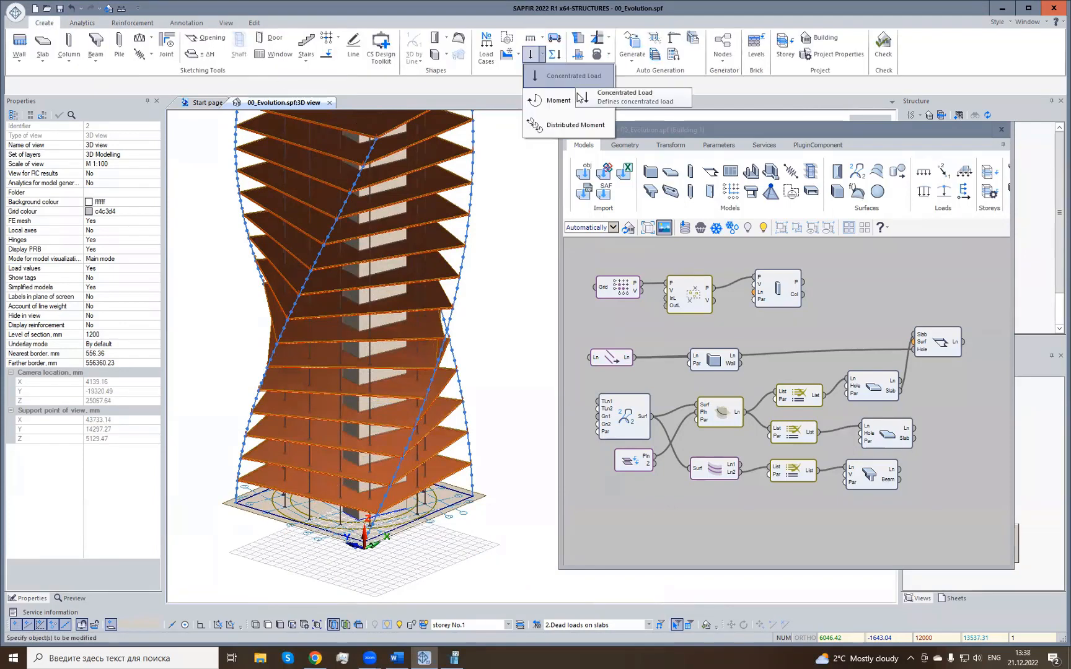
left_click(543, 38)
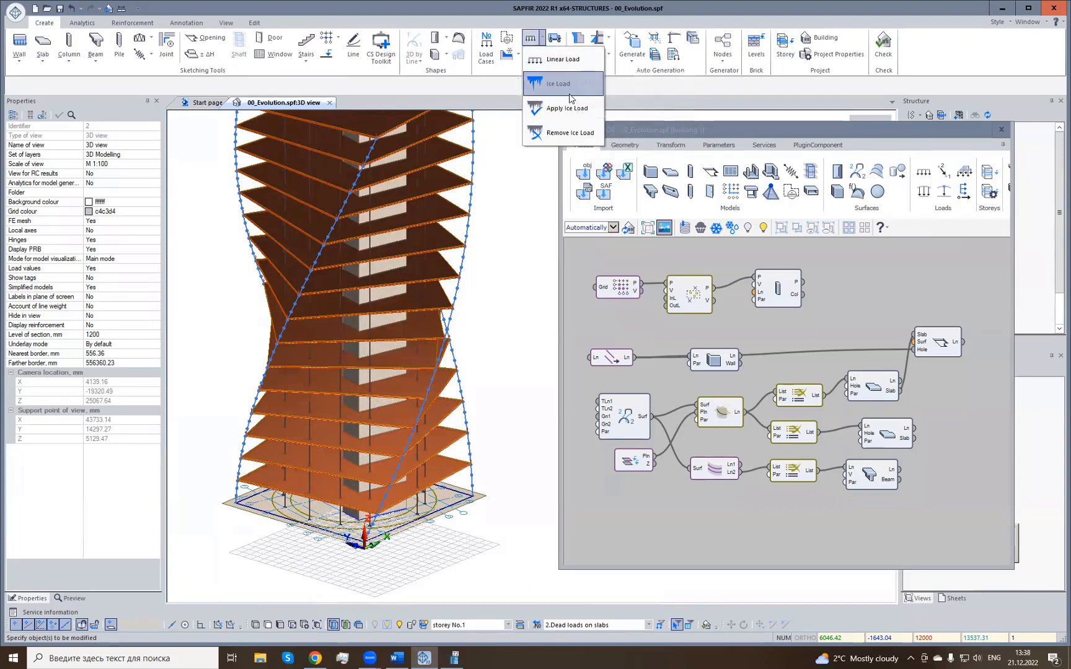
left_click(518, 56)
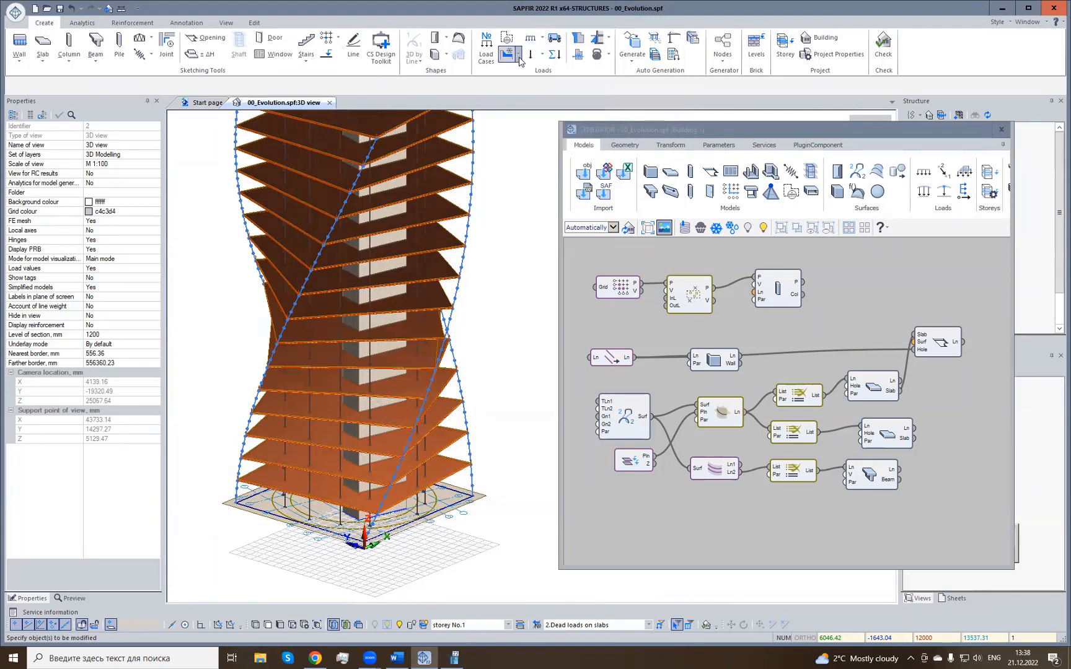
left_click(518, 54)
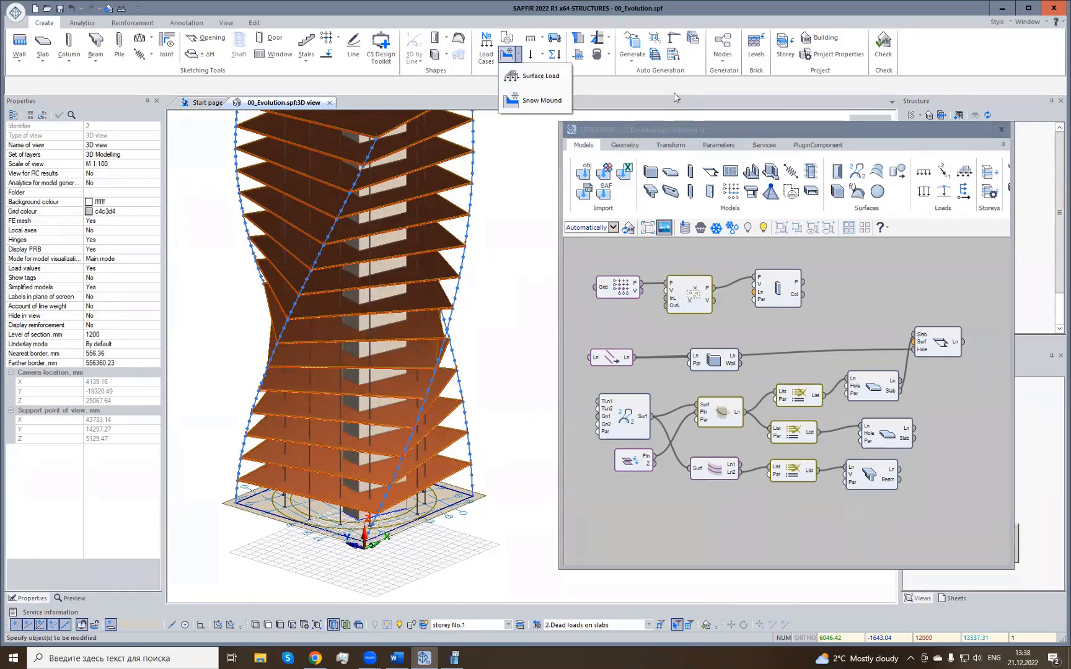
left_click(674, 93)
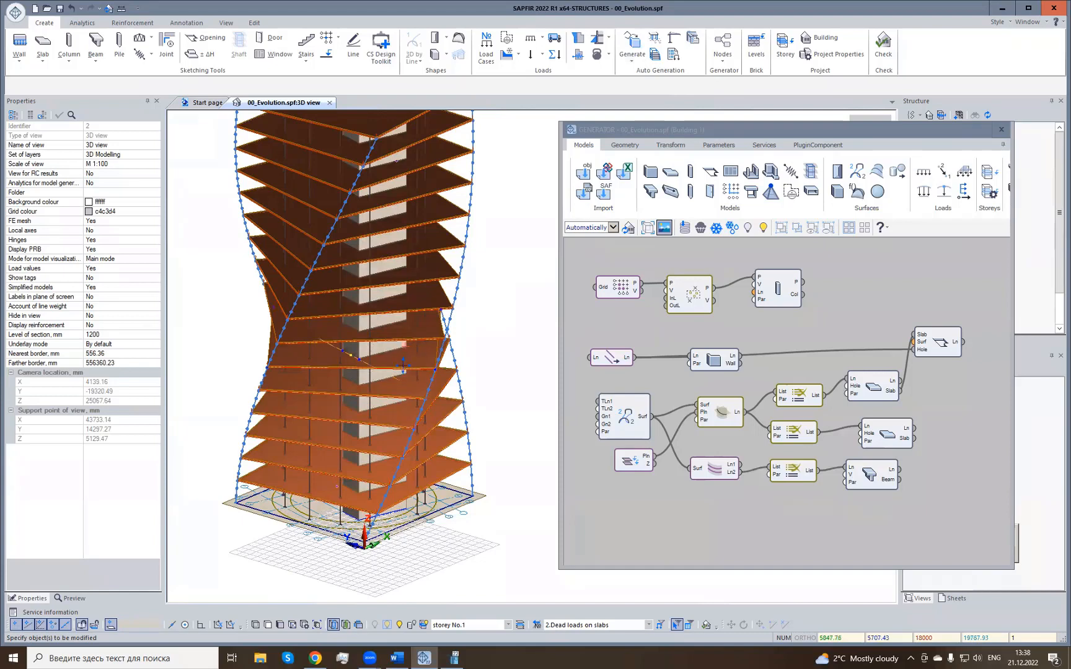
Add a Load_S area-load node beside the lower Slab node in the Generator graph and widen the Generator window.
middle_click_drag(352, 359, 338, 416)
scroll(393, 409, "down", 1)
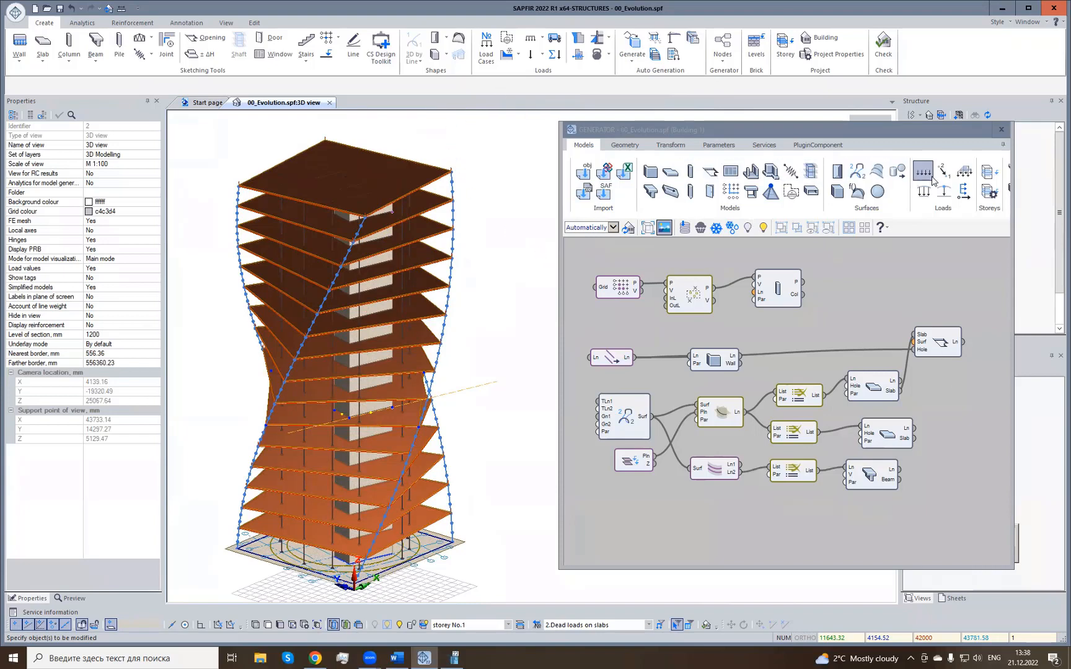
left_click(969, 176)
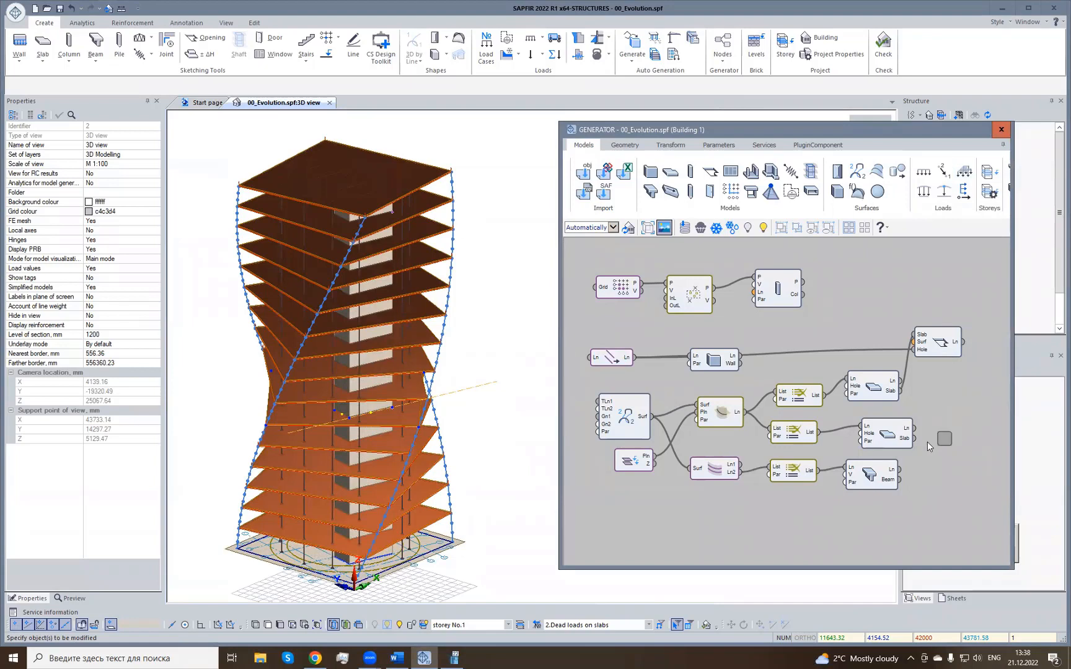
left_click(929, 464)
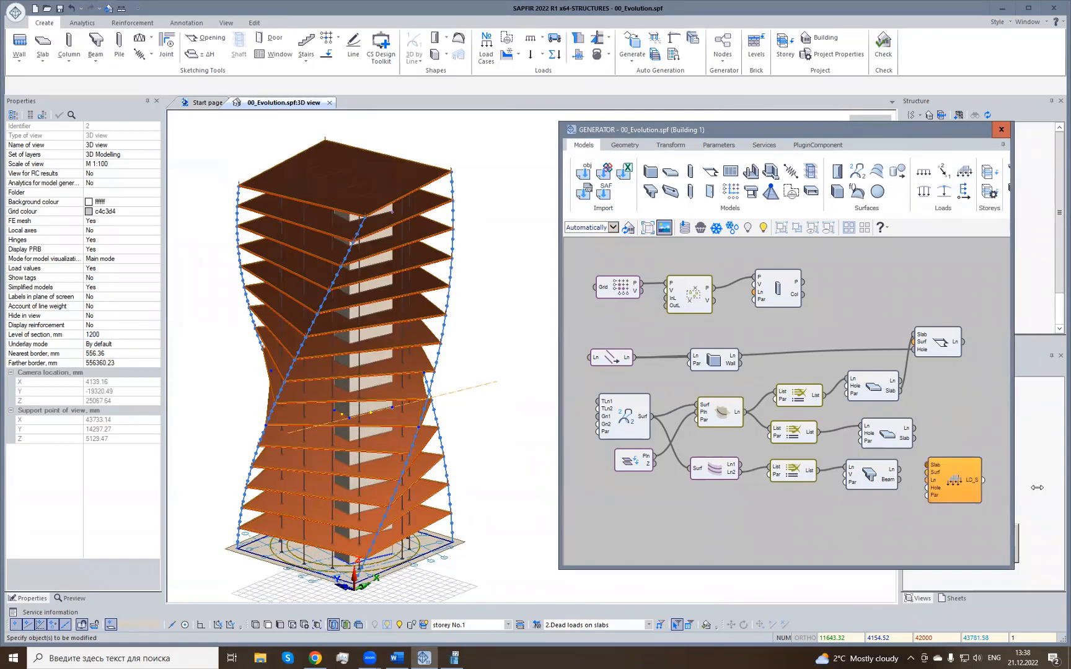
left_click_drag(1037, 488, 1040, 488)
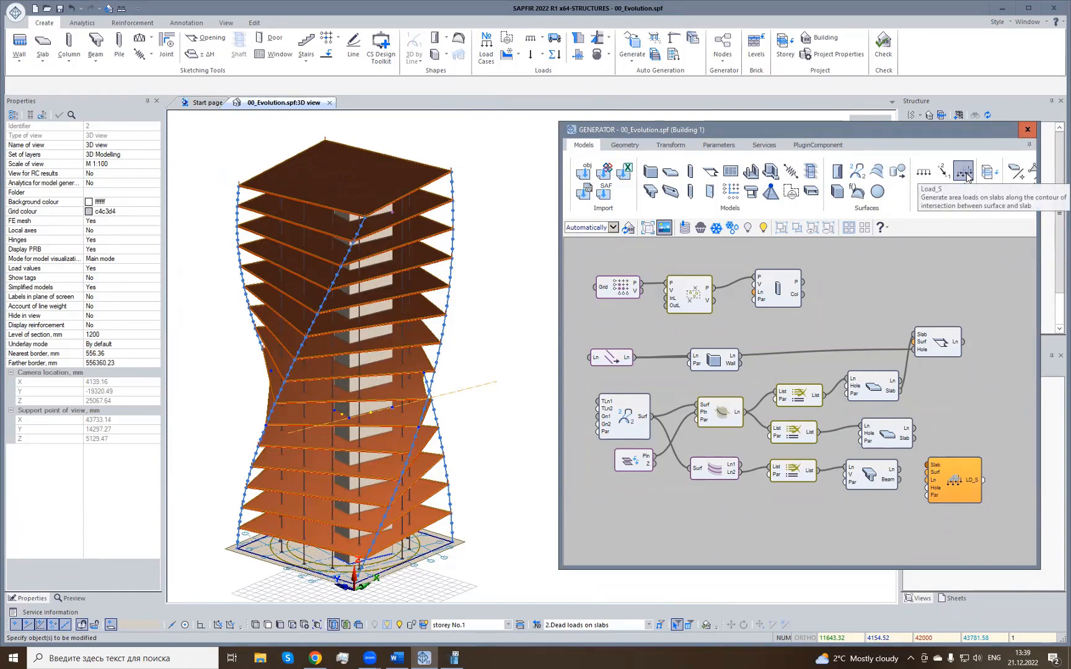
left_click_drag(950, 485, 972, 444)
Add the magenta Load line drawn on the foundation slab as the Ln input of the Load_S node.
scroll(338, 565, "up", 3)
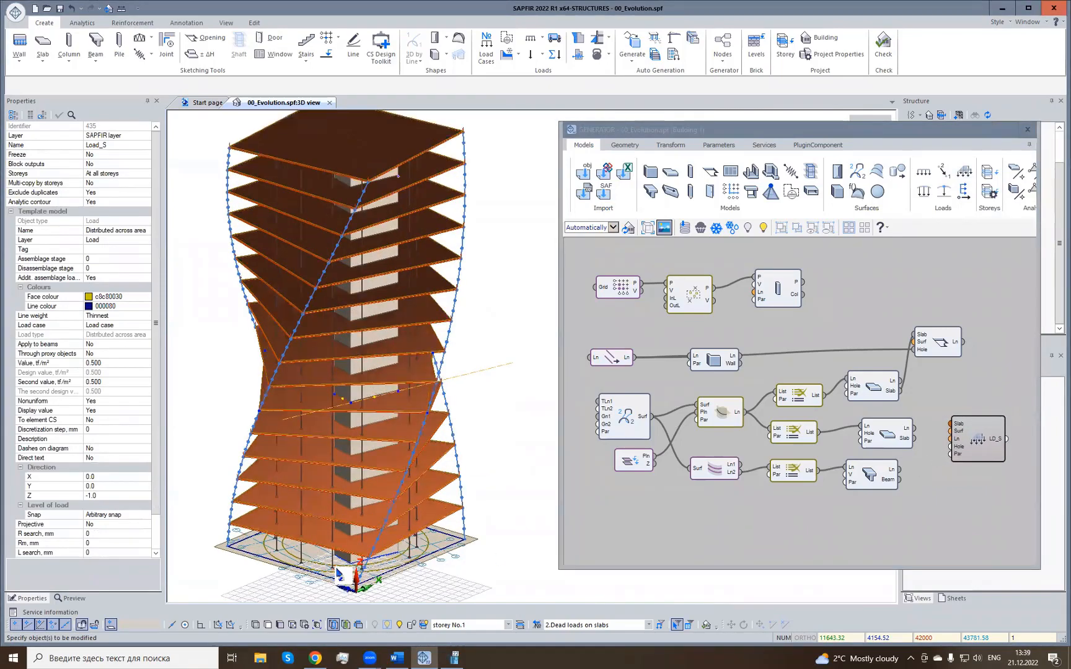
scroll(338, 565, "up", 5)
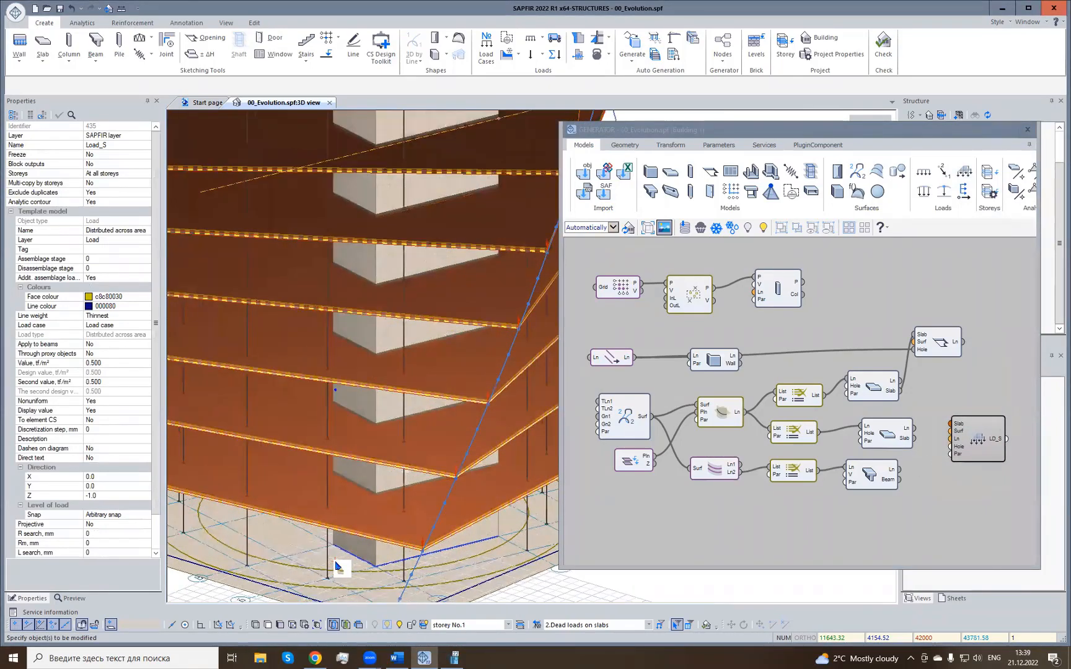
scroll(370, 442, "up", 3)
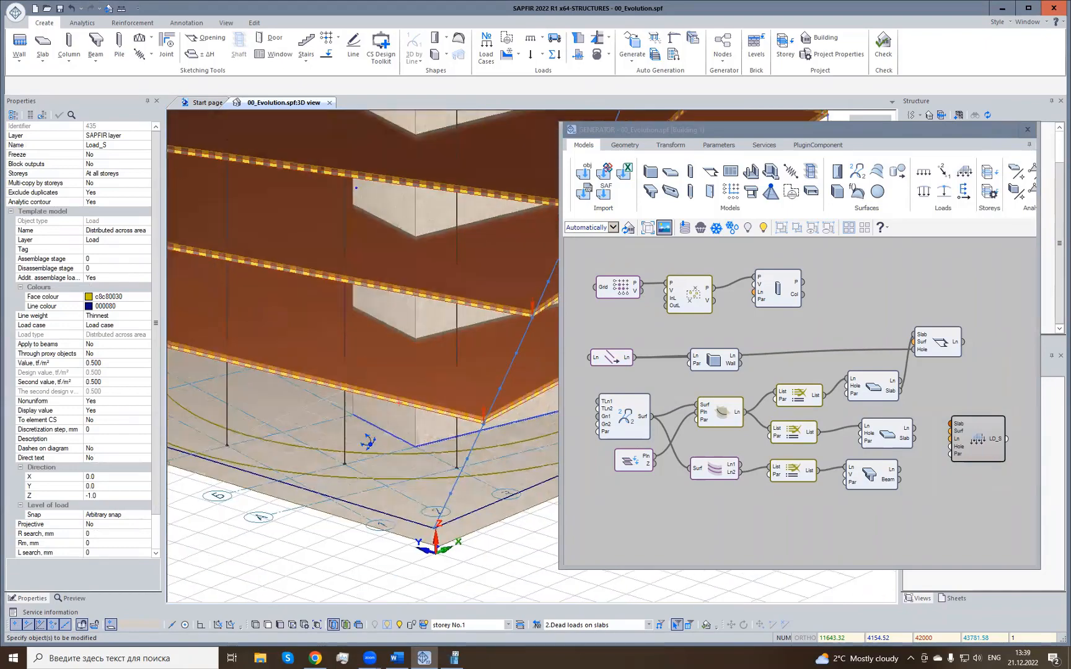
scroll(430, 419, "up", 2)
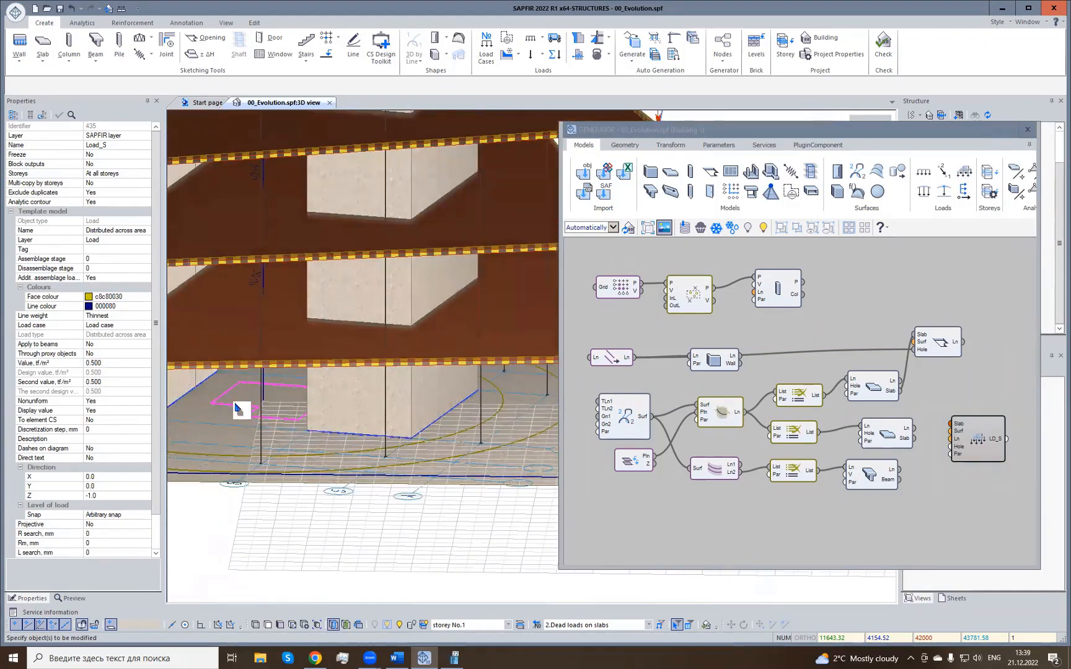
left_click(235, 408)
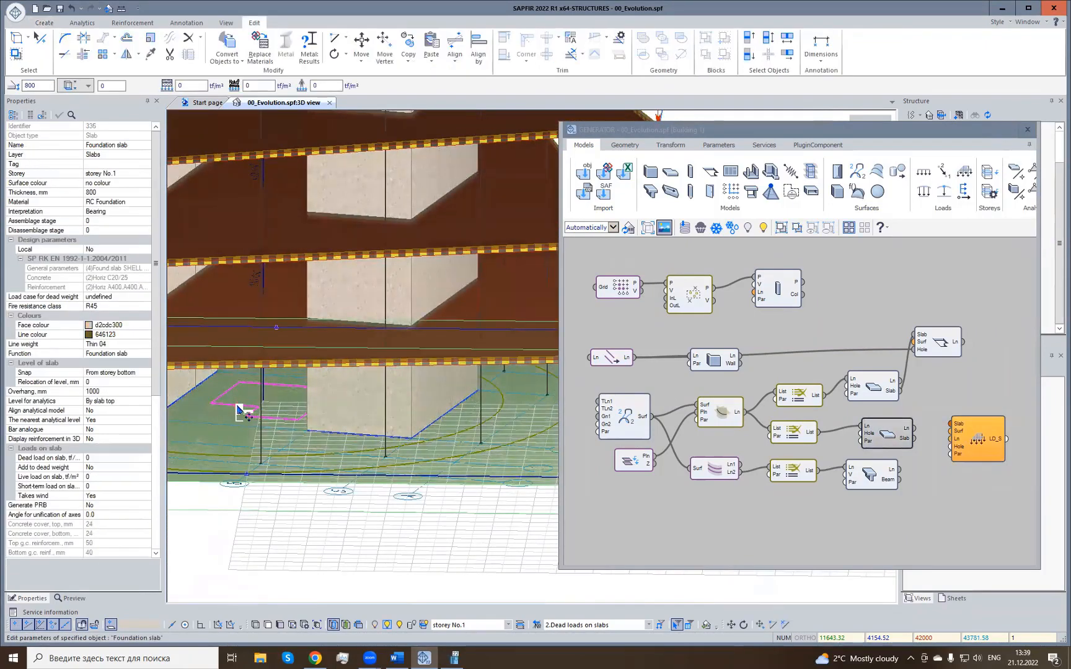
left_click(241, 411)
left_click(256, 403)
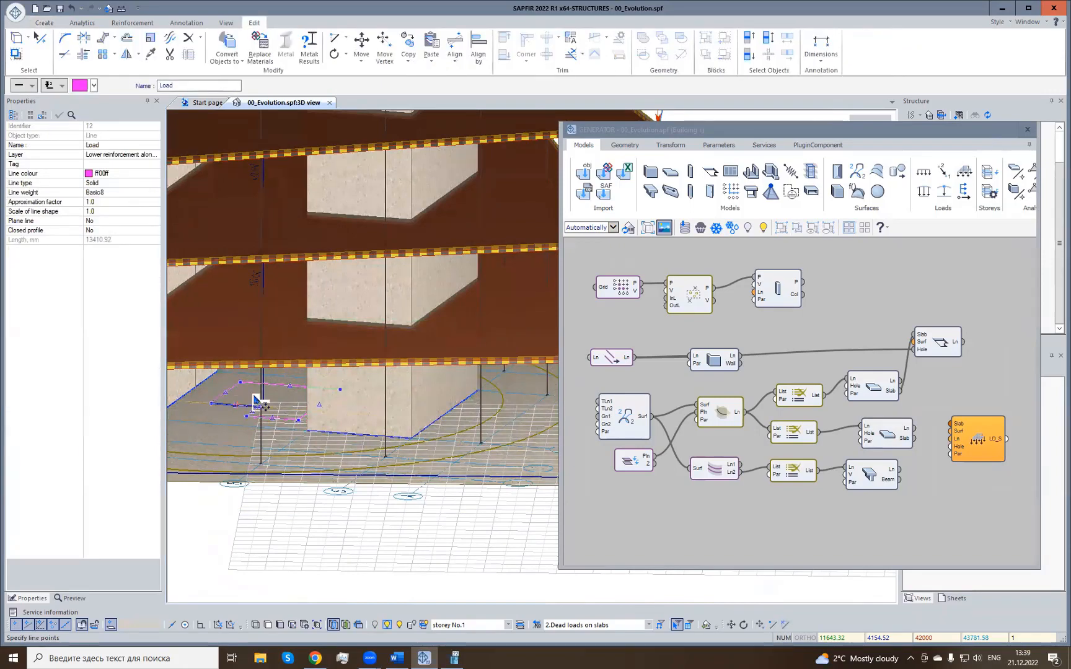
right_click_drag(335, 530, 366, 432)
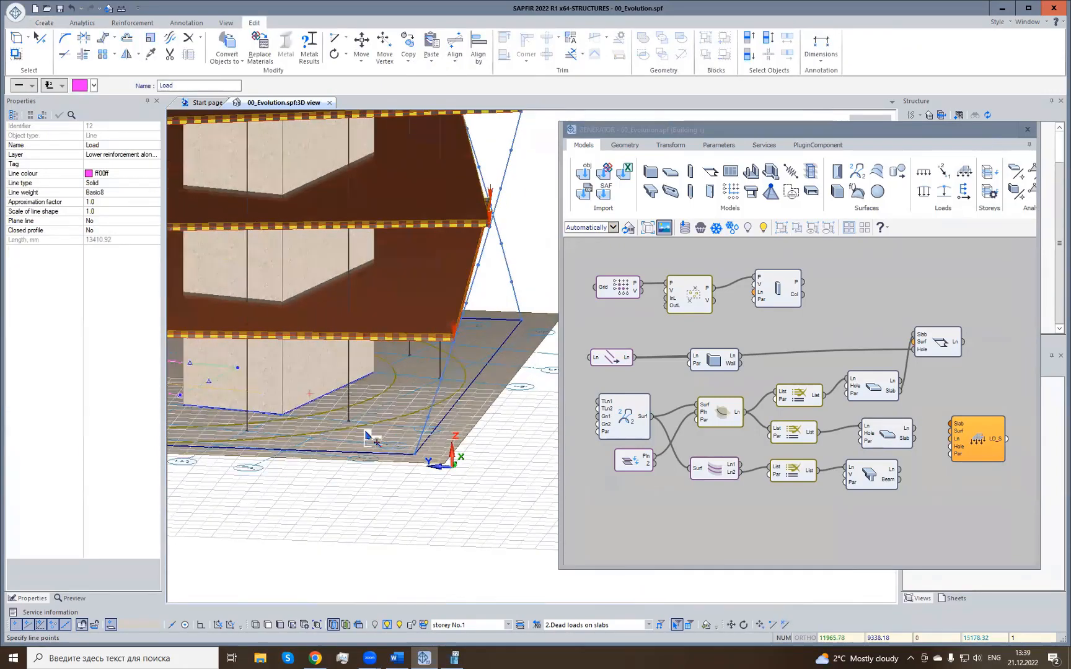
scroll(369, 438, "up", 3)
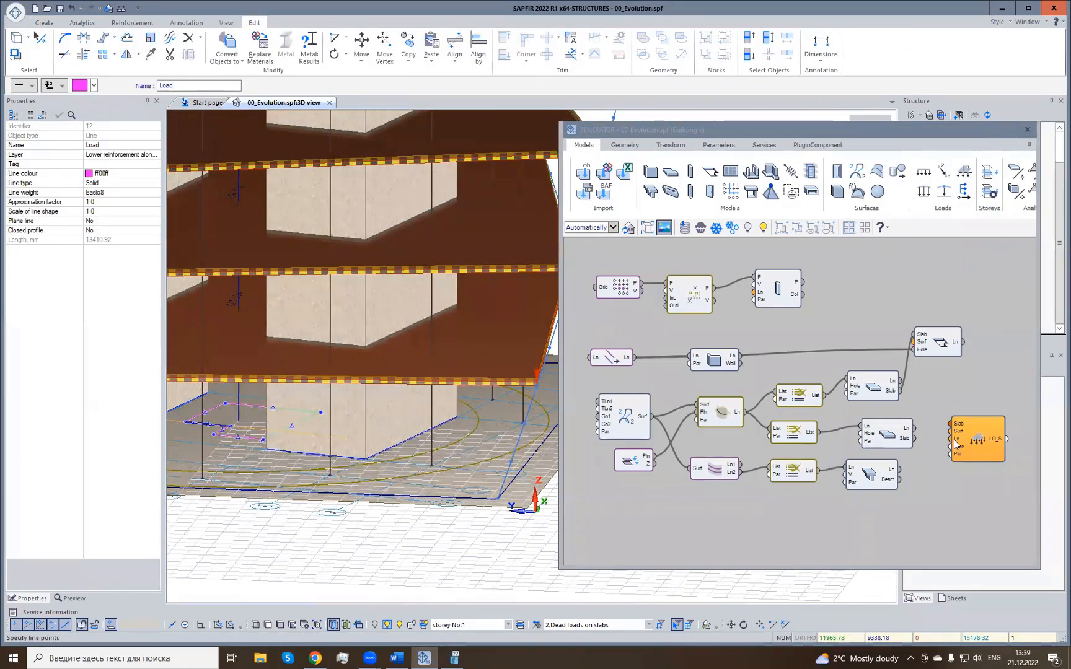
right_click(956, 444)
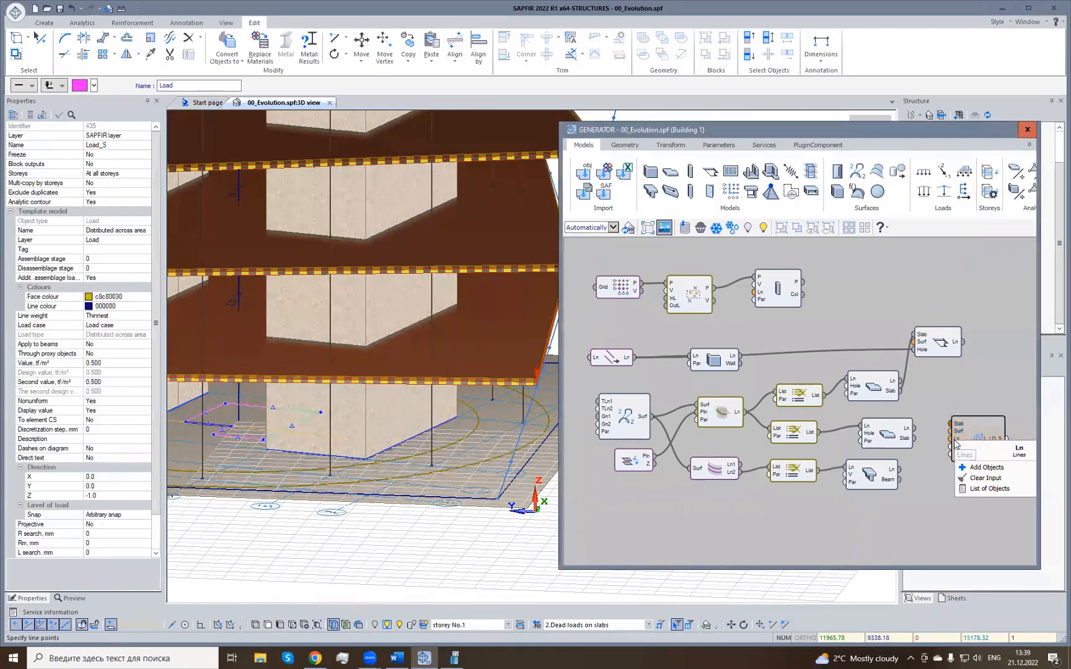
left_click(980, 468)
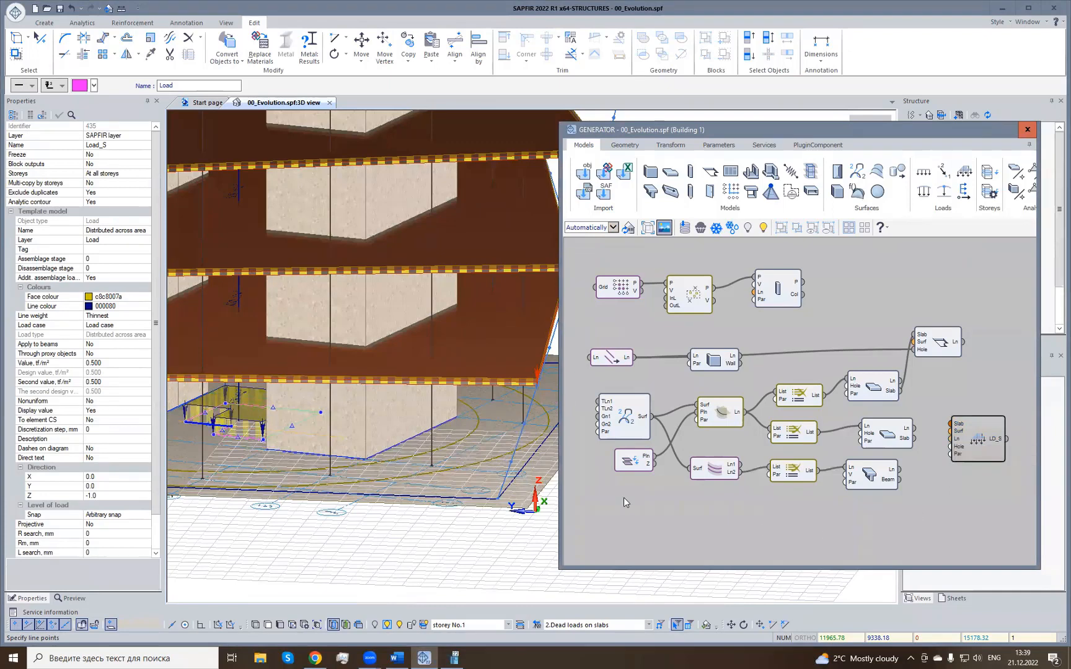
left_click(470, 542)
Examine the Load_S node's load value, second value and available load cases.
left_click(975, 437)
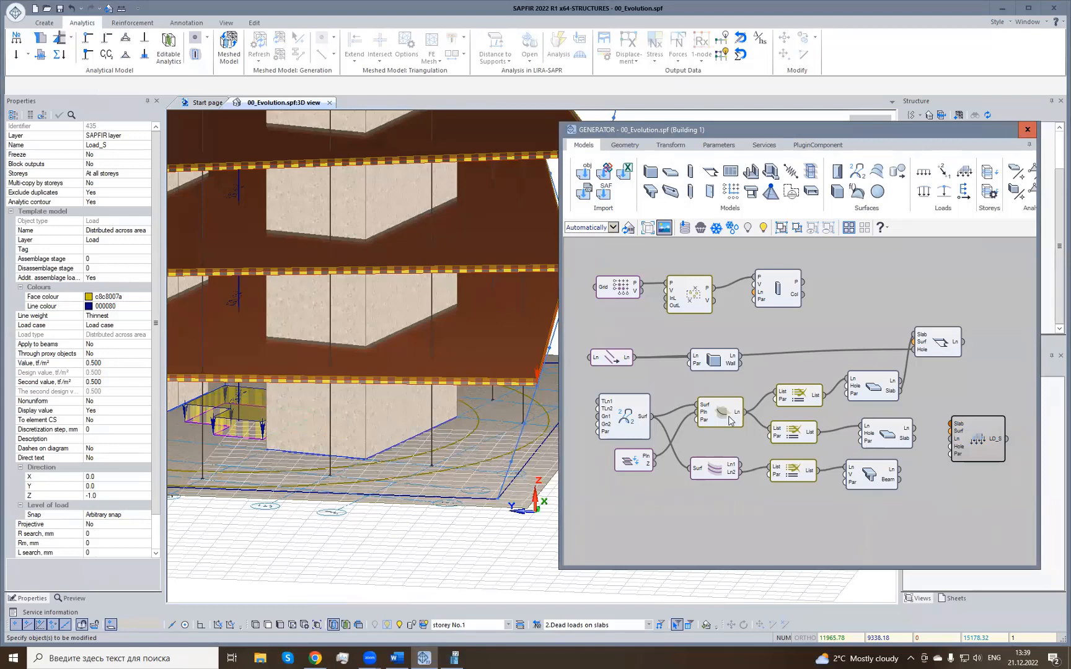
left_click(125, 367)
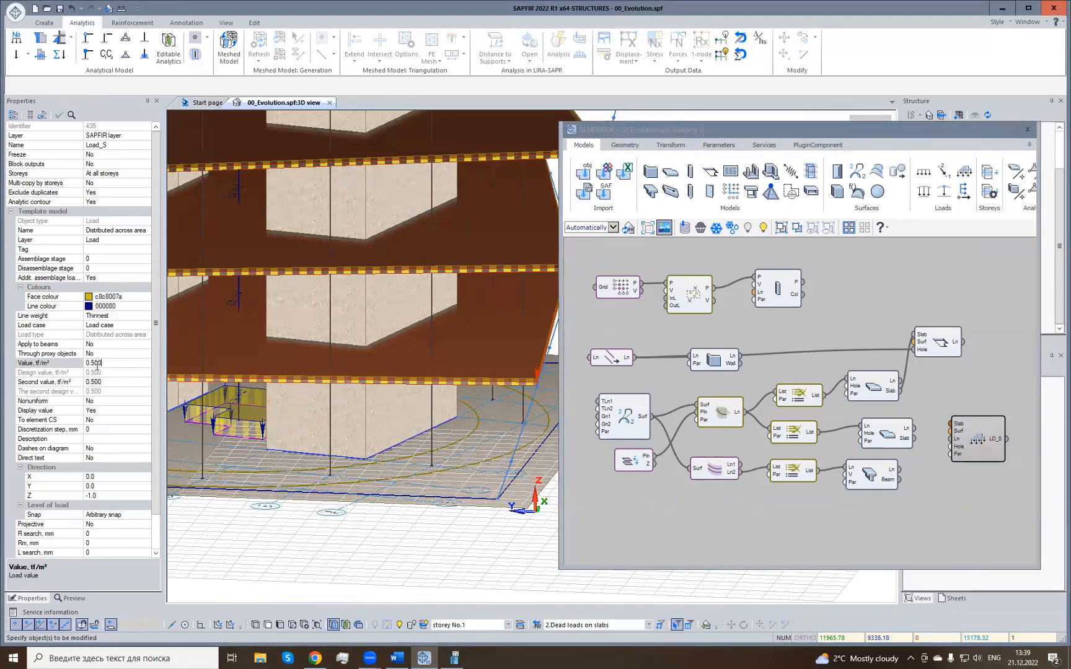
left_click(75, 385)
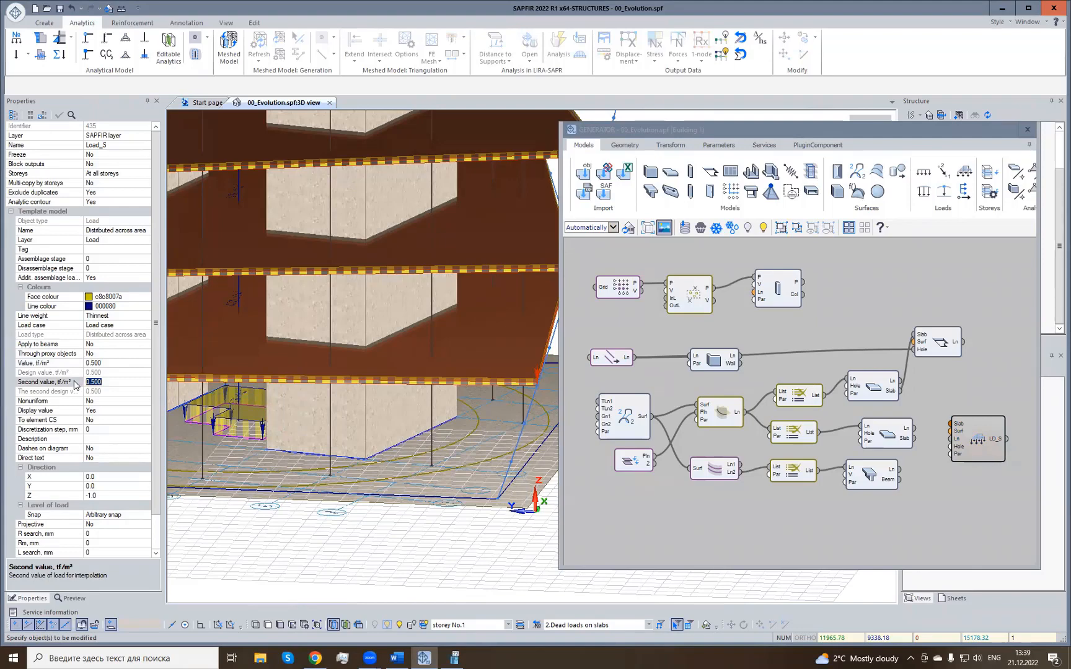
left_click(57, 326)
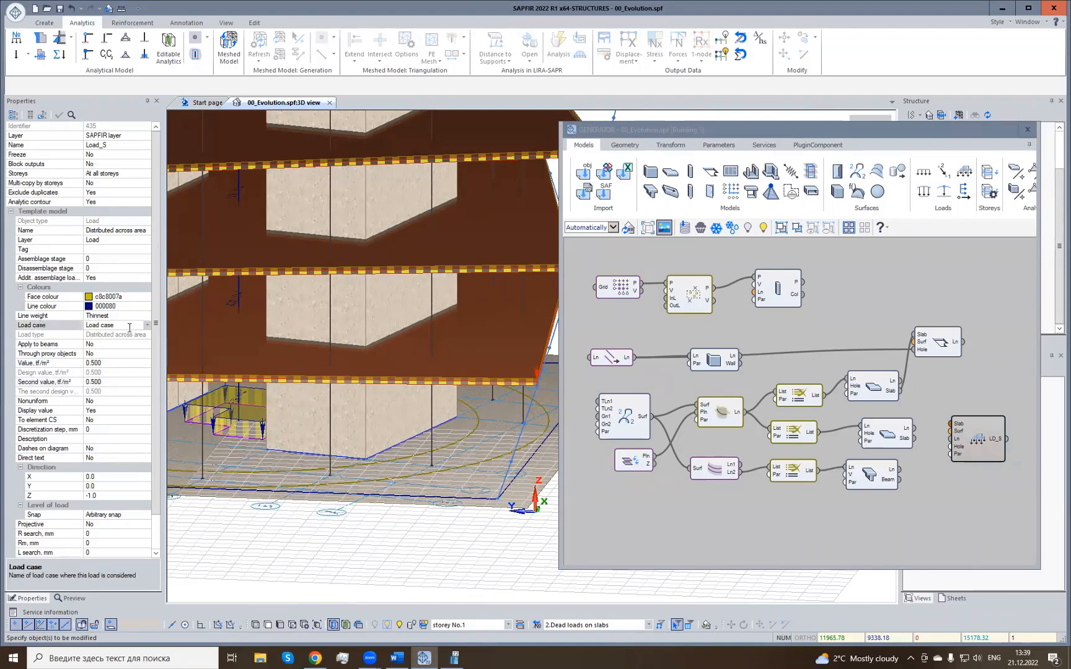
left_click(146, 326)
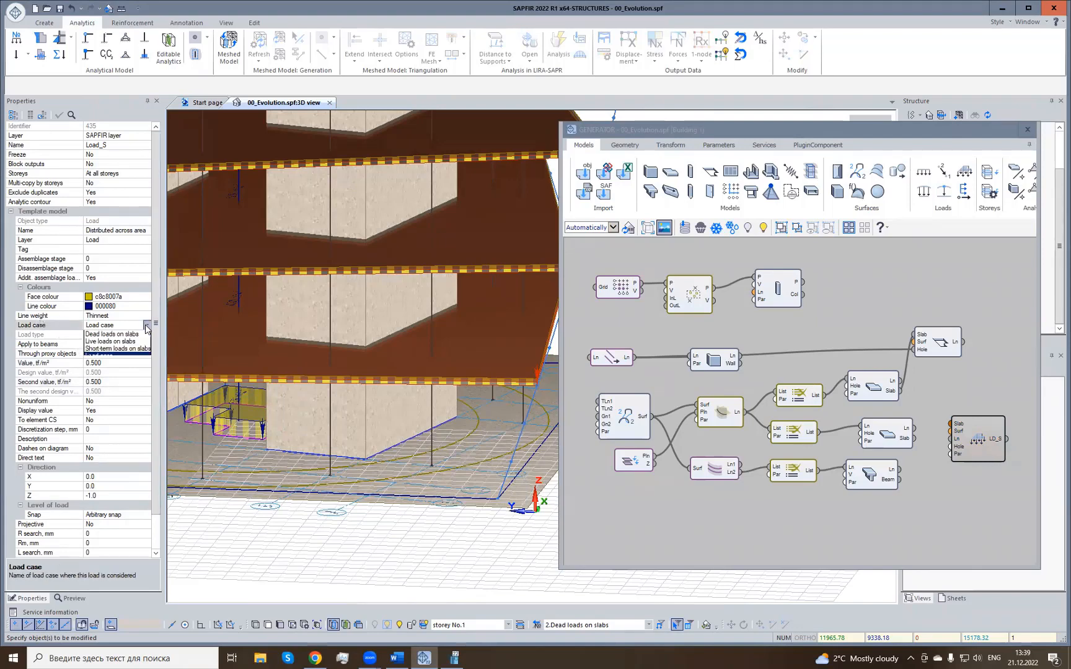
left_click(151, 326)
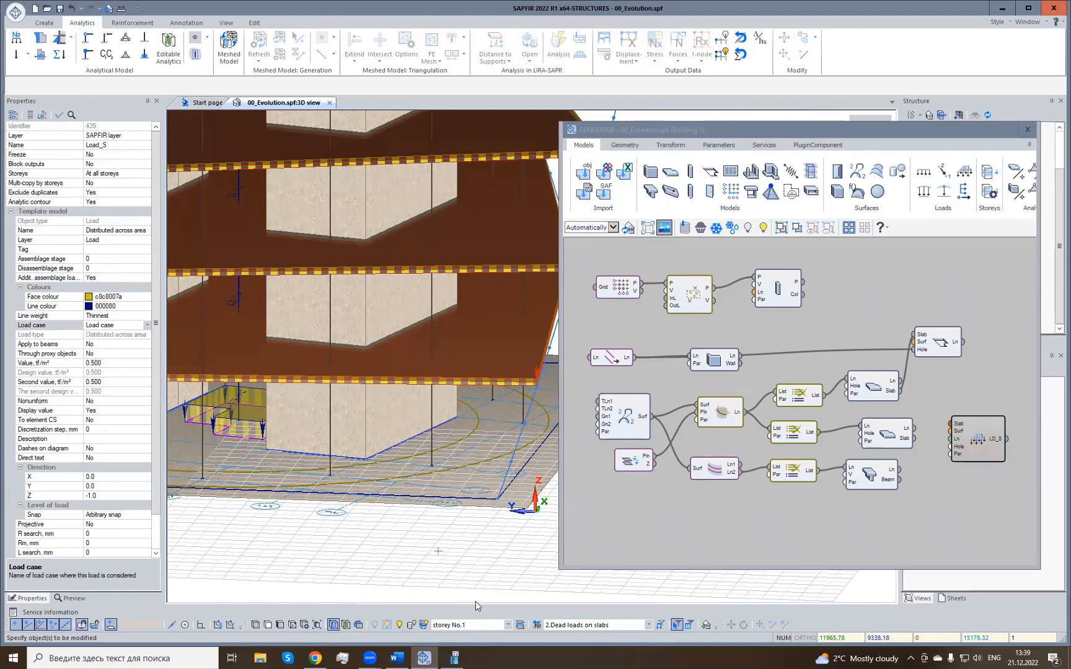
Review the load cases in the load-case editor, close it without changes and deselect the Load_S node.
left_click(541, 627)
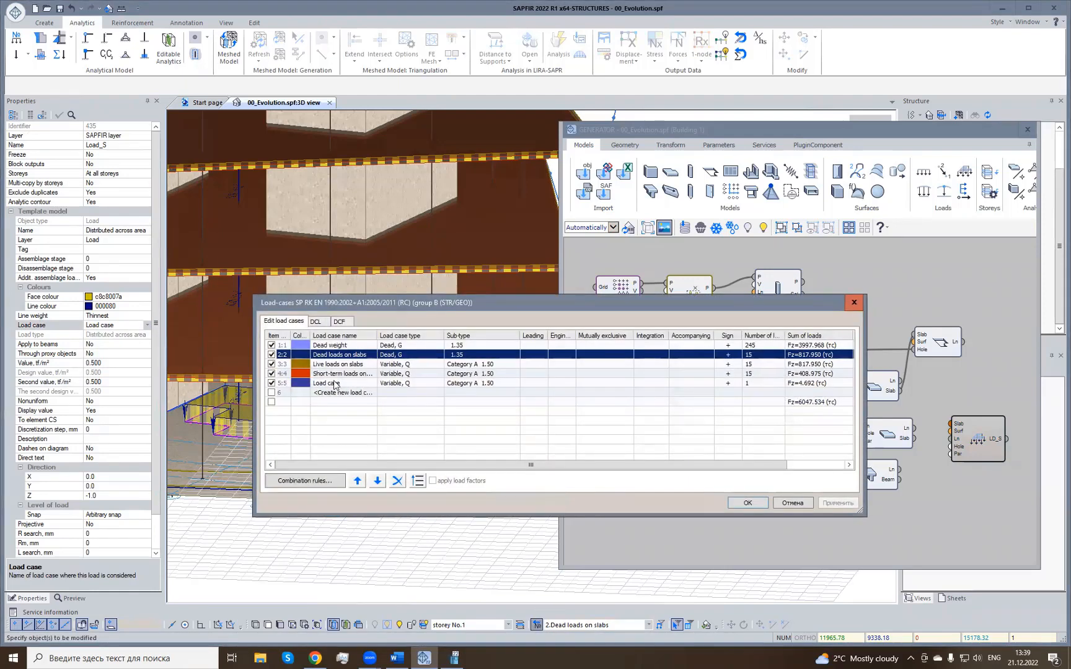
left_click(854, 302)
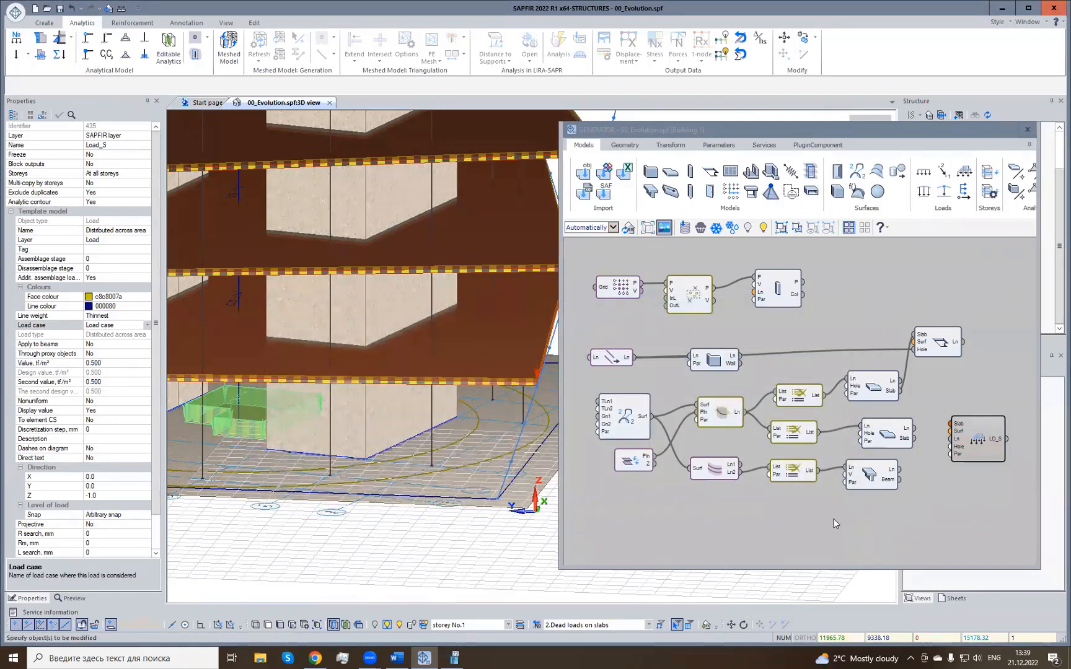
left_click(834, 519)
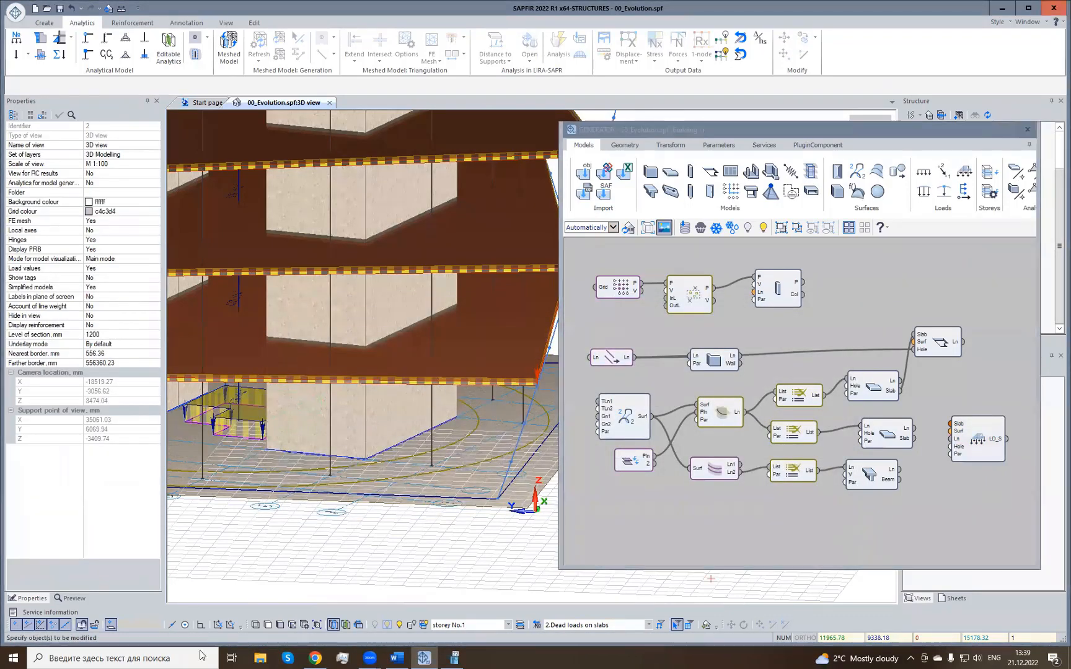
Connect the Slab output of the upper Slab node to the Slab input of the Load_S node.
scroll(248, 451, "down", 5)
right_click_drag(248, 451, 258, 447)
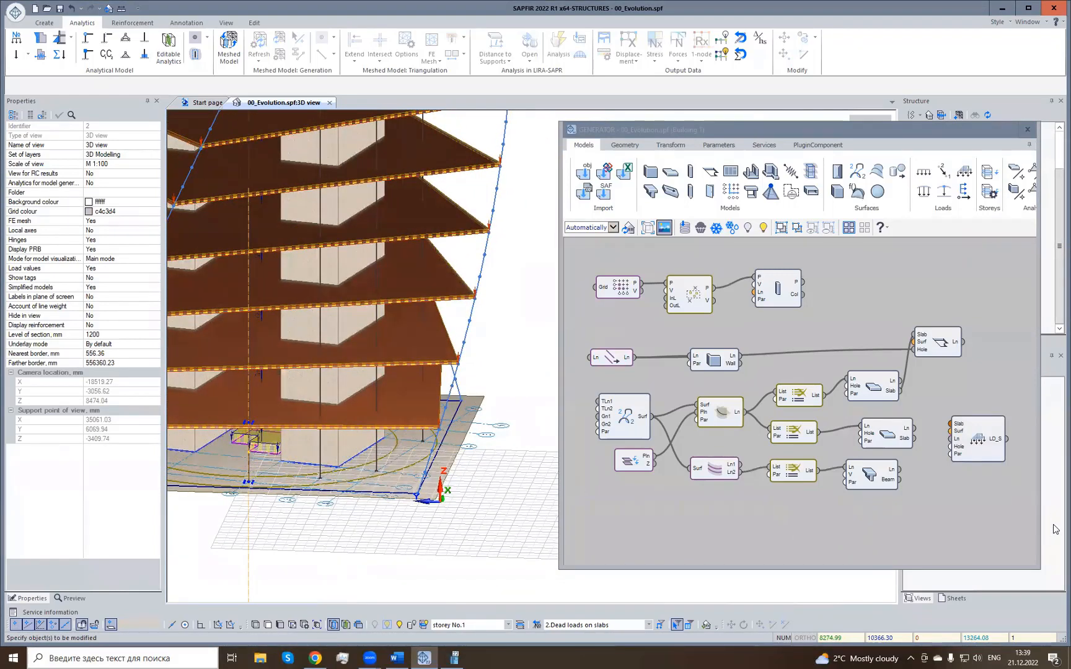
left_click(985, 444)
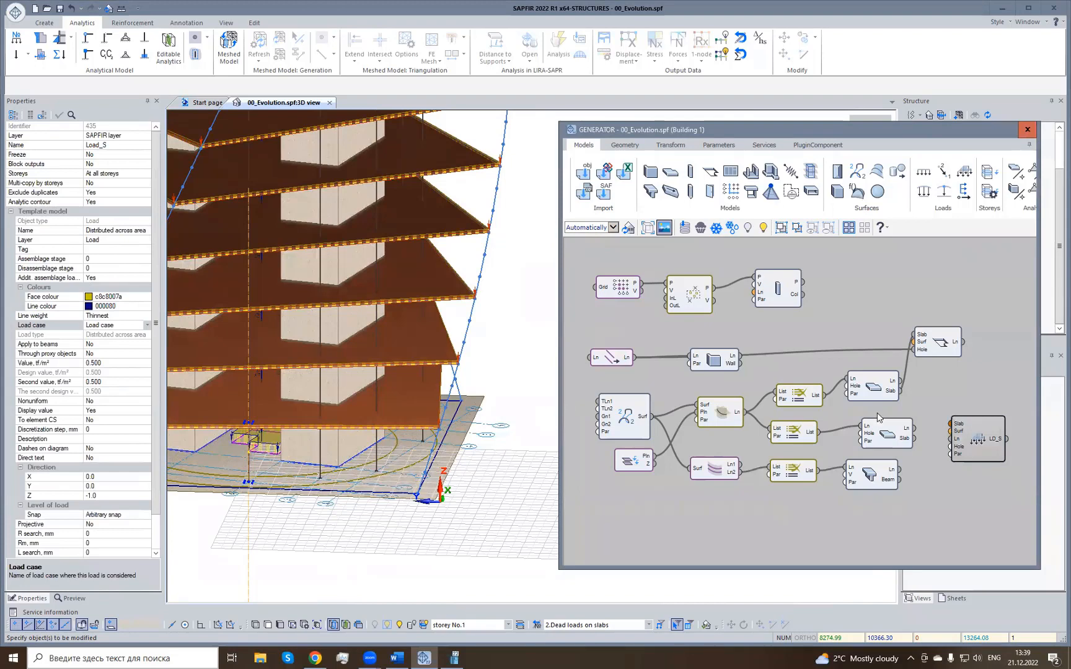
left_click(877, 389)
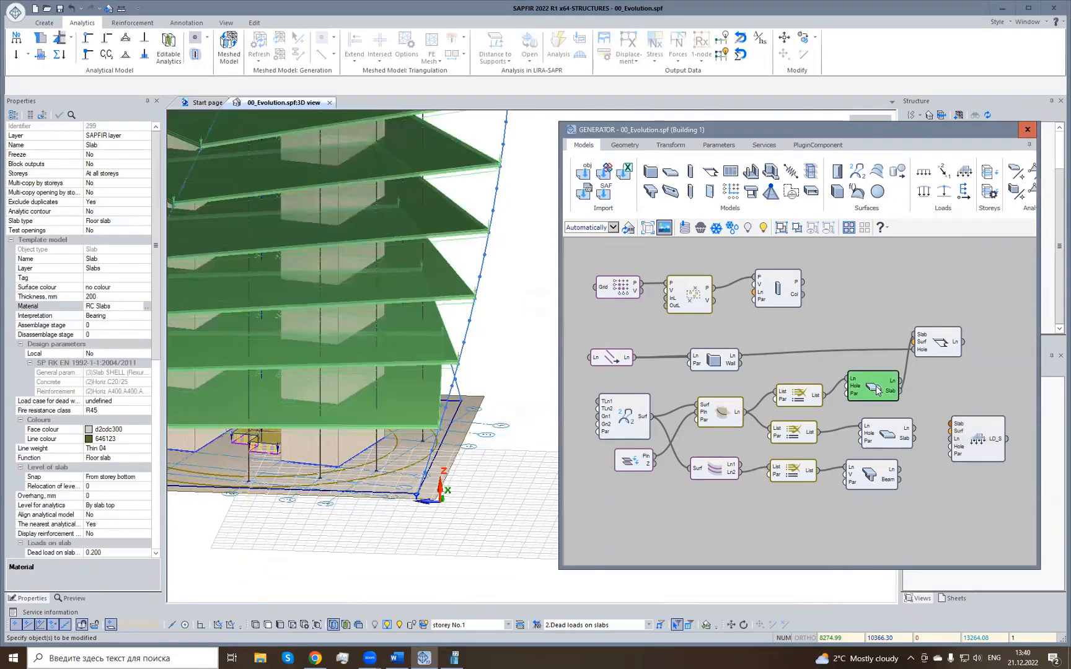
left_click_drag(899, 391, 950, 424)
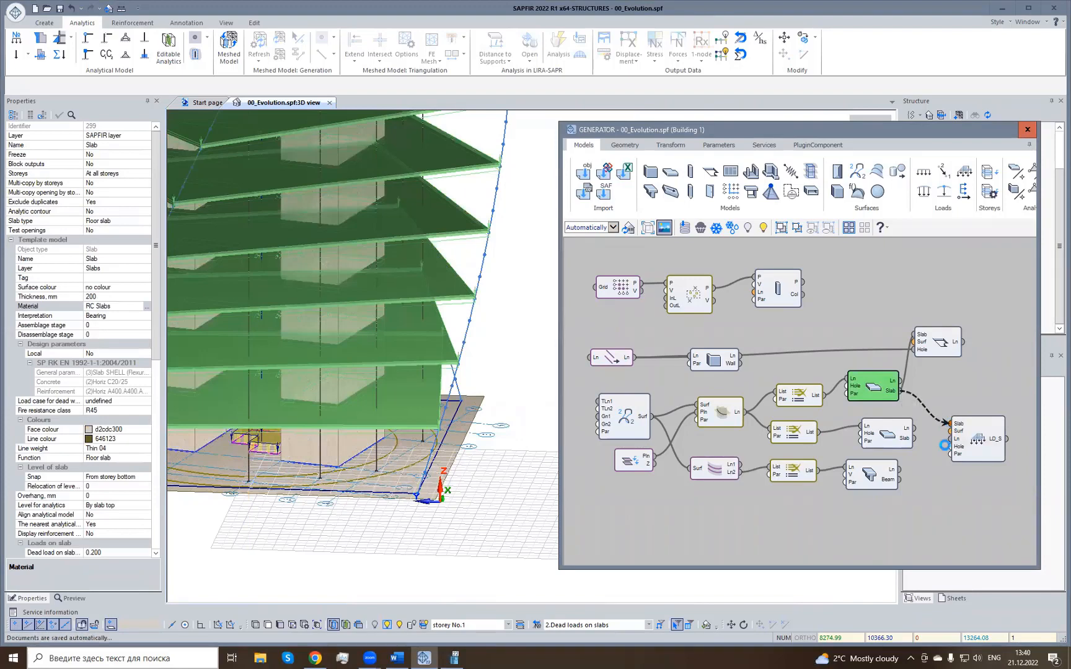
left_click(936, 510)
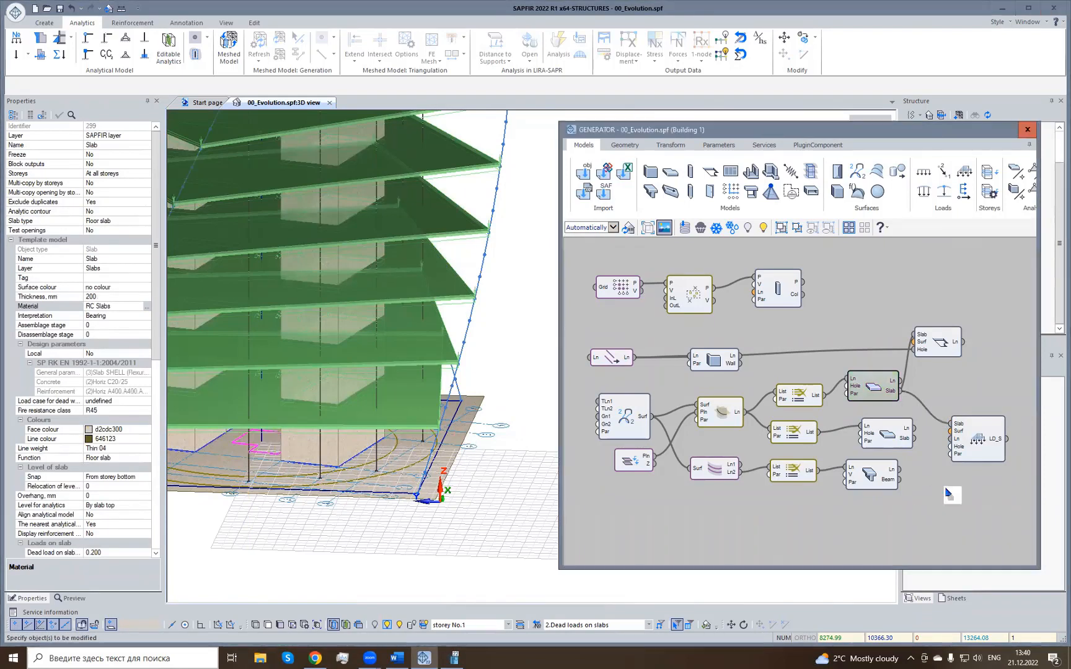
Enable multi-copy by storeys for the Load_S node and restrict it to specified storeys, excluding storey No.16.
left_click(979, 441)
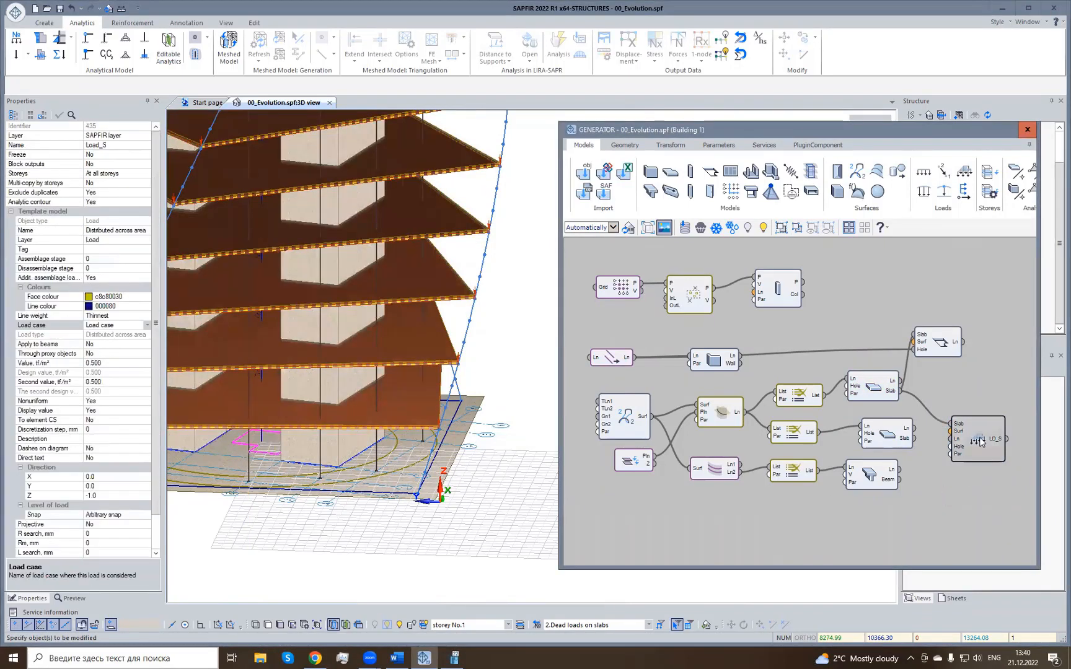
double_click(59, 184)
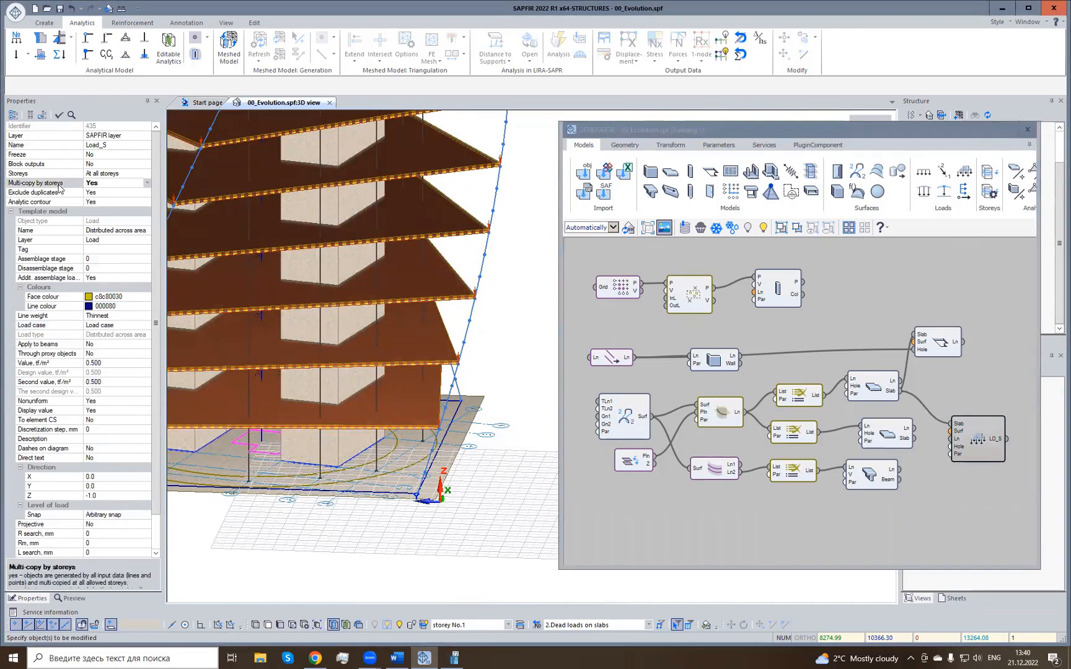
left_click(48, 174)
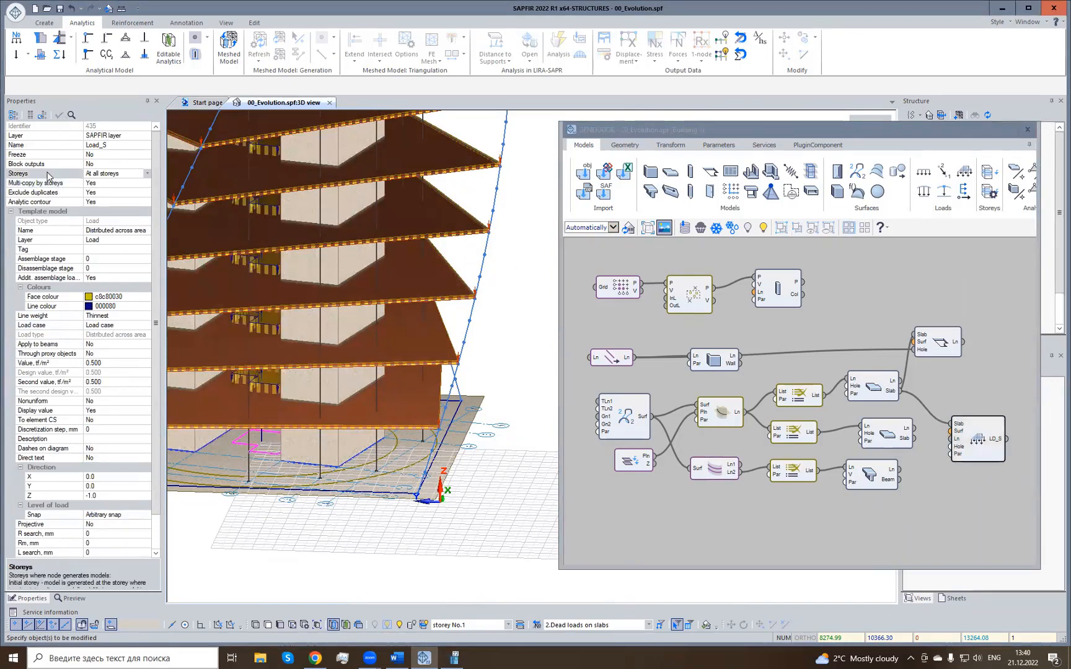
left_click(148, 174)
left_click(110, 194)
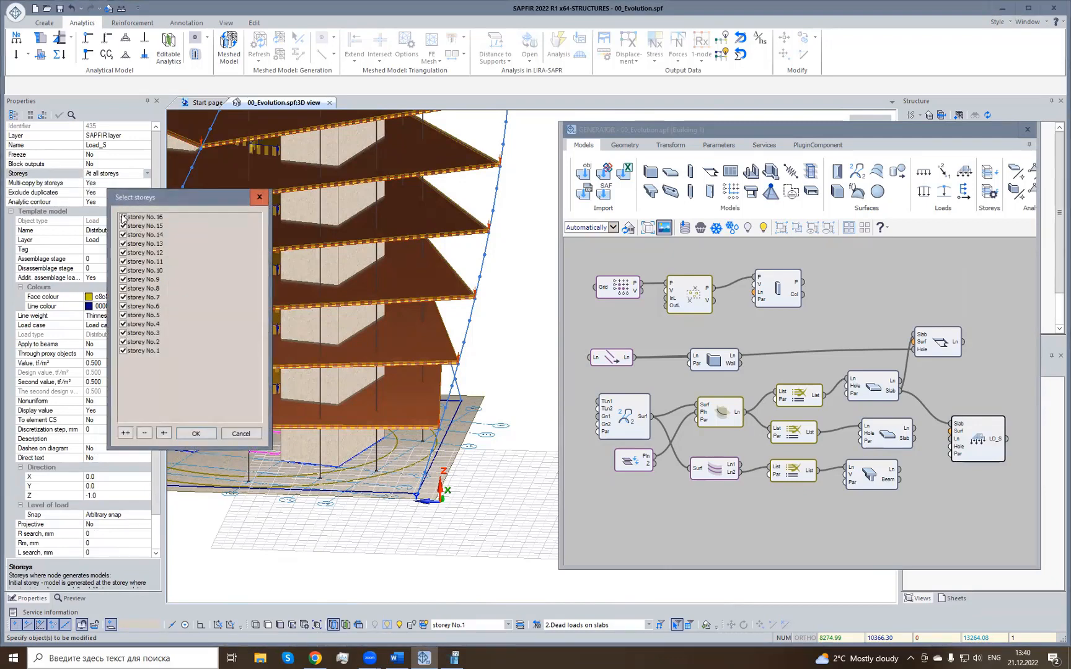
left_click(123, 217)
left_click(197, 434)
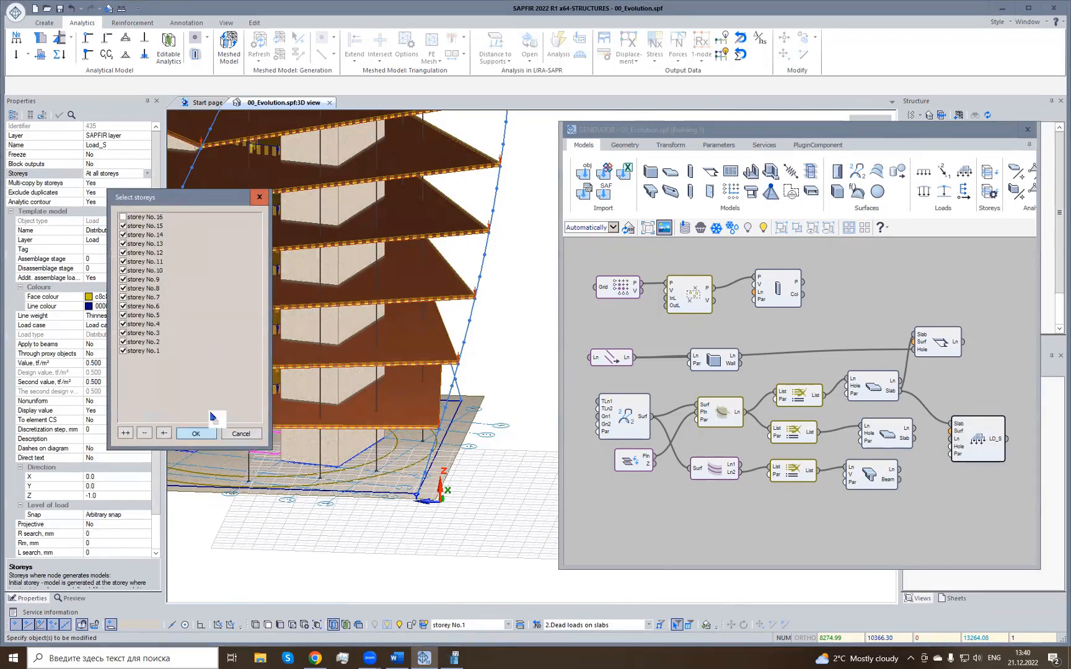
Inspect the copied area loads on the tower's slabs from the lower storeys up to the roof.
scroll(366, 460, "down", 5)
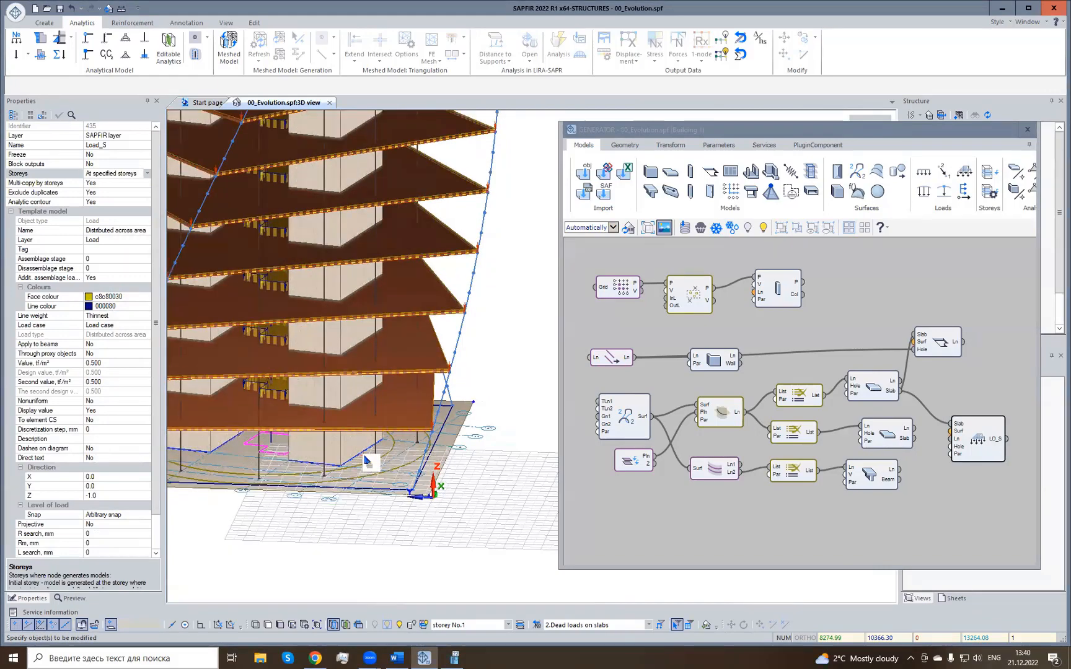
right_click_drag(330, 429, 321, 335)
middle_click_drag(303, 124, 308, 239)
scroll(326, 213, "up", 1)
scroll(326, 212, "up", 5)
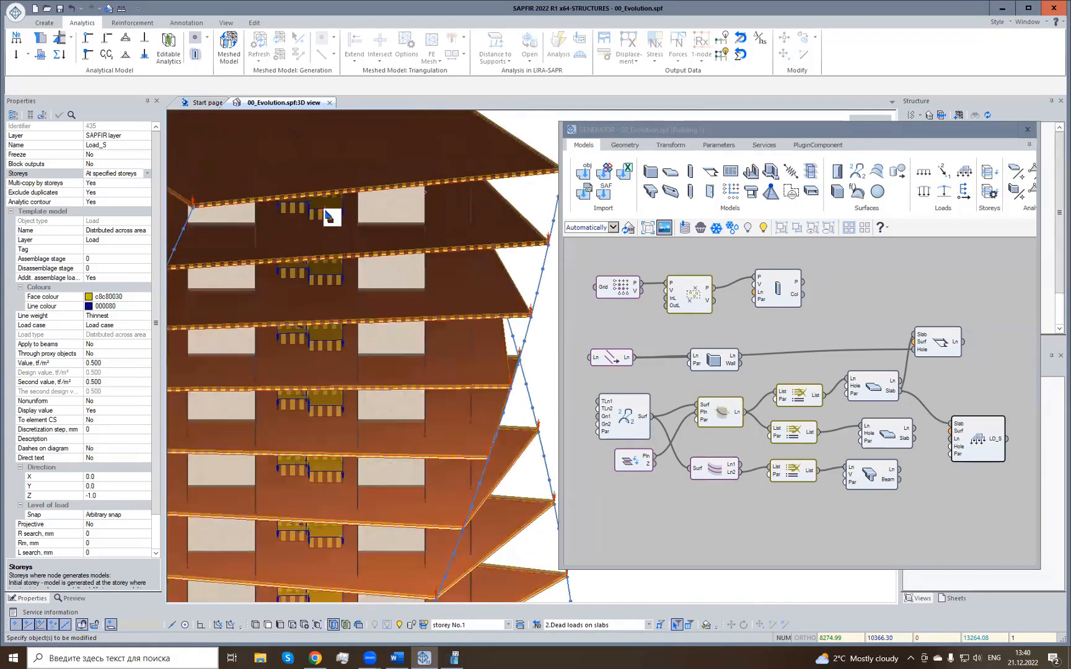
scroll(326, 213, "down", 4)
scroll(328, 217, "down", 3)
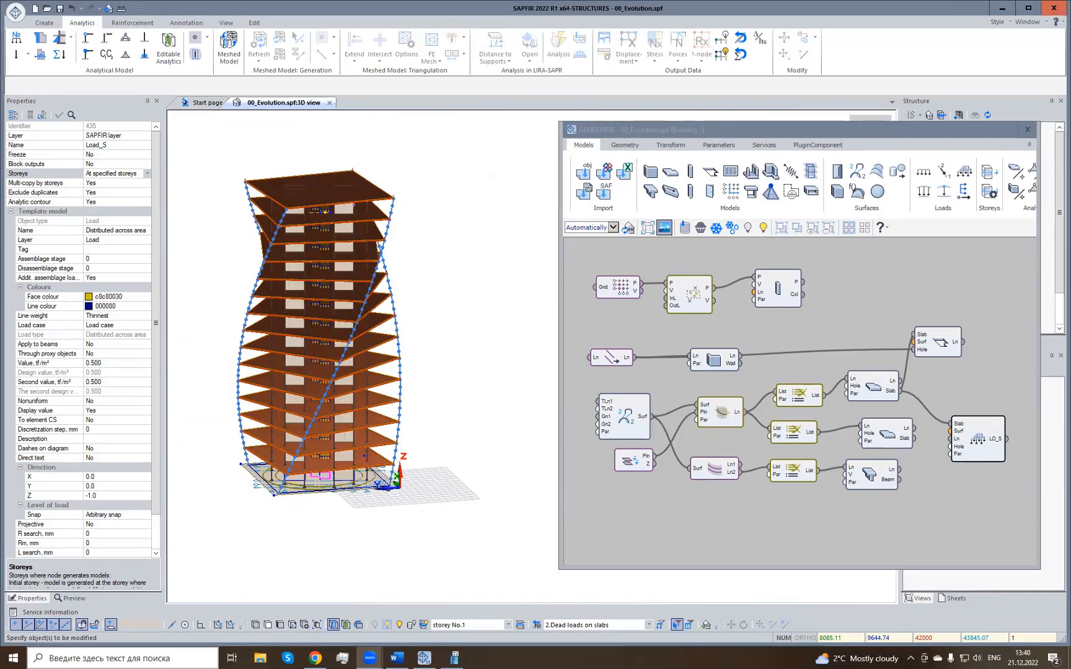
Select the magenta Load line on the foundation slab and display only the loads of load case 5.Load case.
scroll(335, 484, "up", 5)
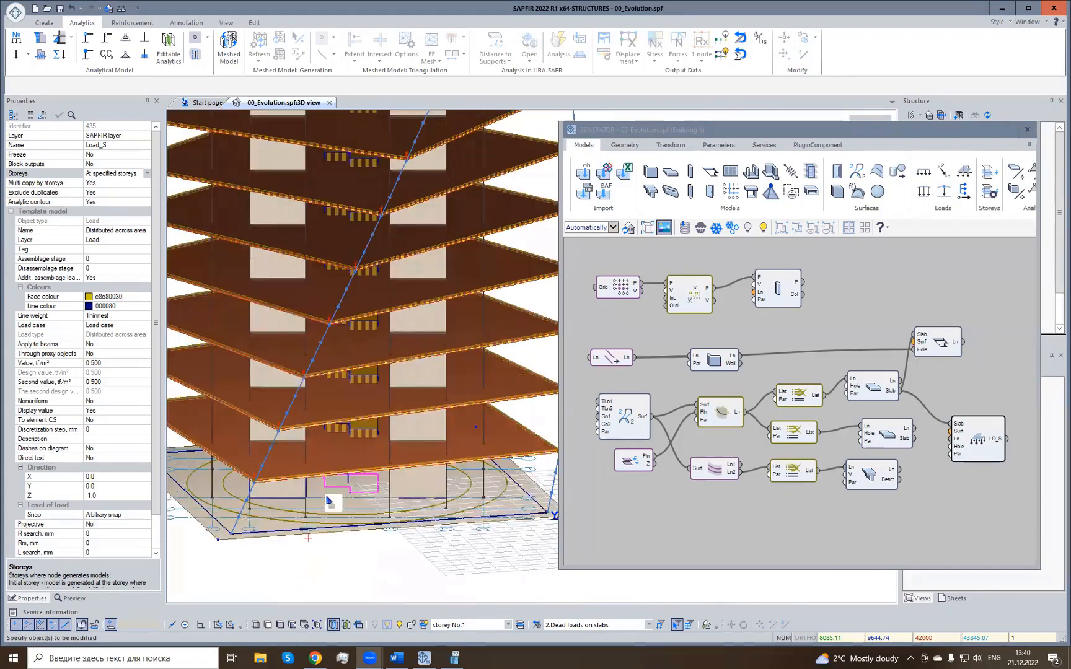
left_click(327, 495)
scroll(332, 493, "up", 3)
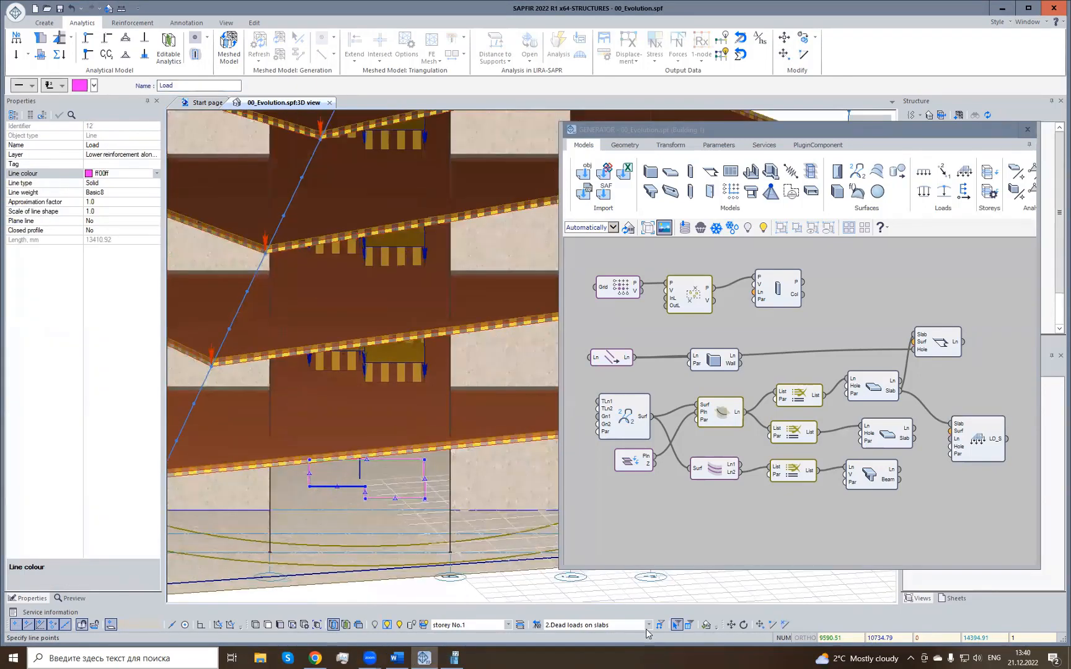
left_click(647, 626)
left_click(595, 664)
left_click(662, 626)
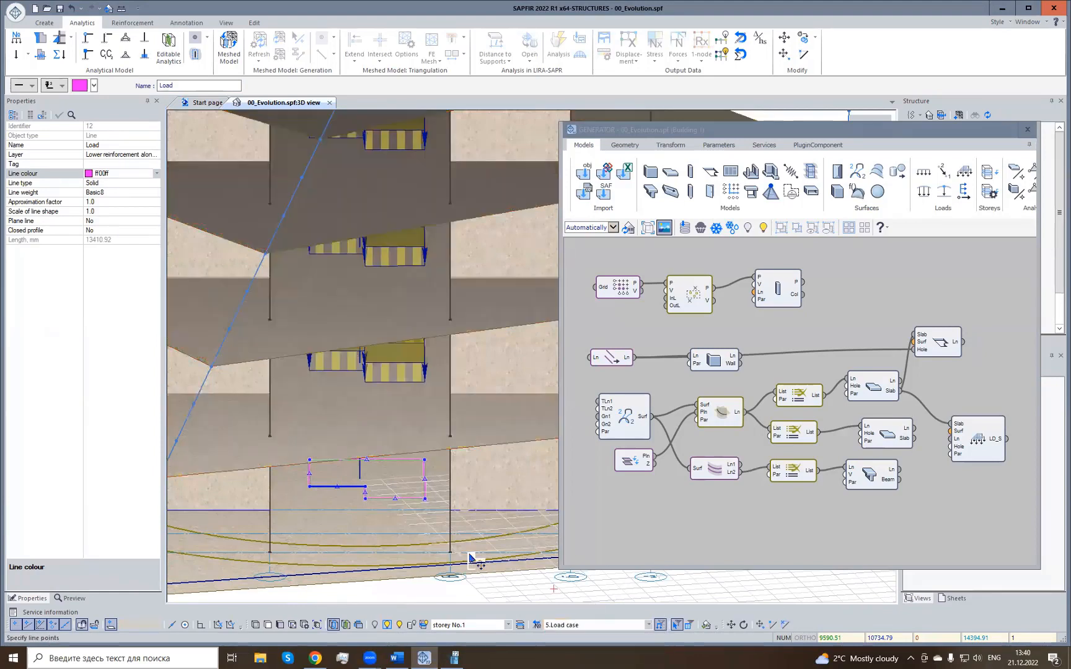
Enlarge the Load contour by moving its two front corner vertices outward, toward the near edge of the foundation slab.
left_click(364, 513)
left_click(424, 500)
left_click(421, 517)
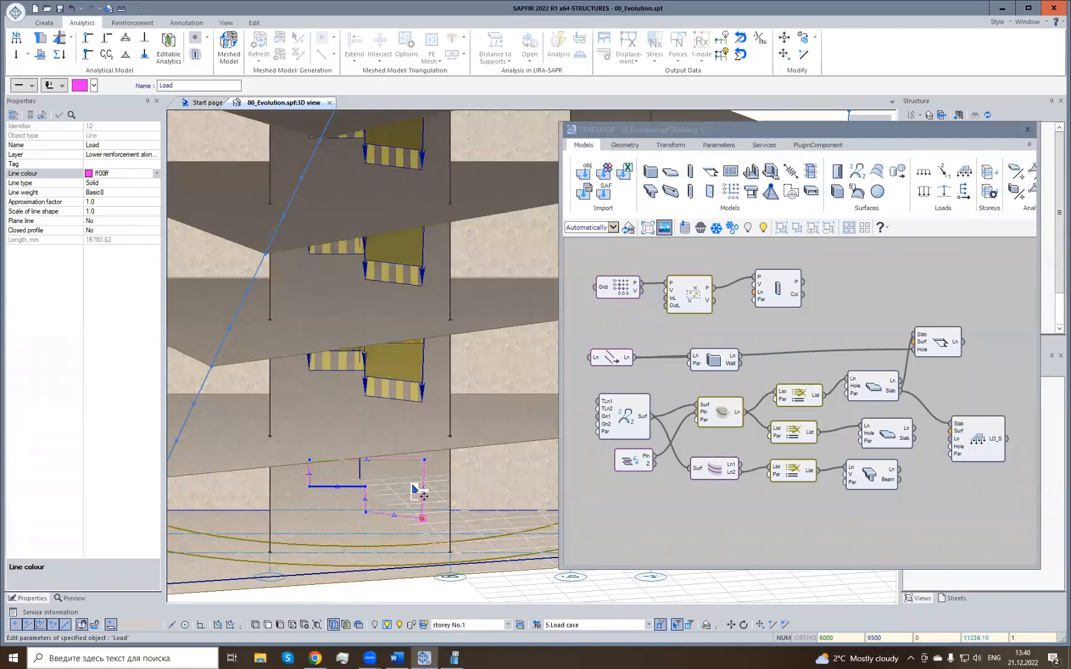
Examine the reshaped area loads across all storeys and the Load_S node's properties, and deselect the Load line.
scroll(423, 496, "down", 5)
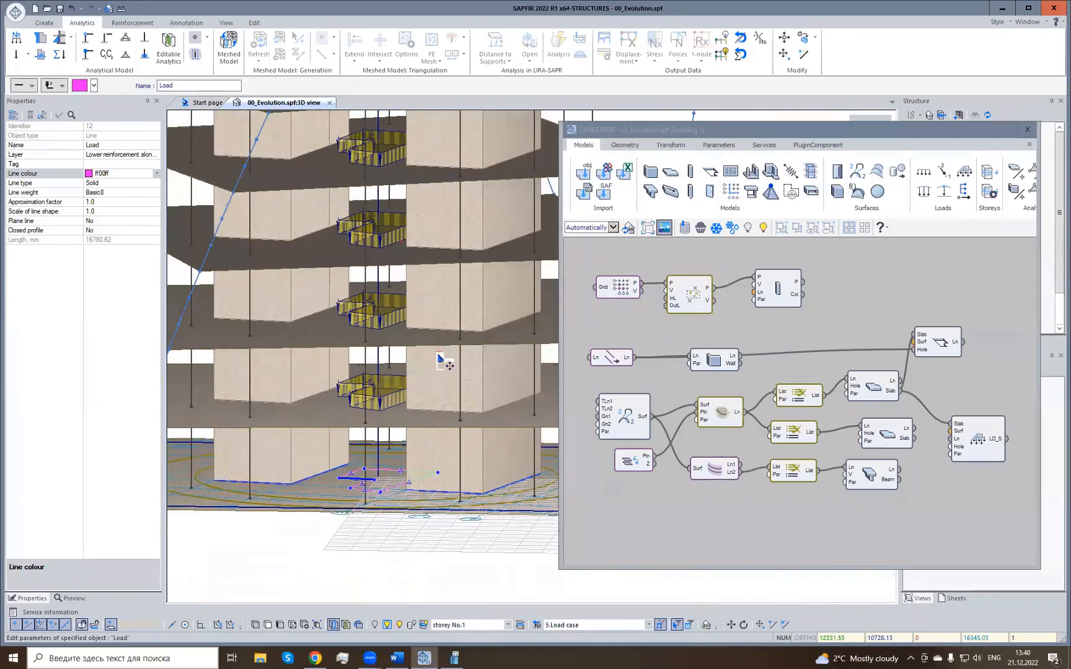
scroll(441, 360, "down", 5)
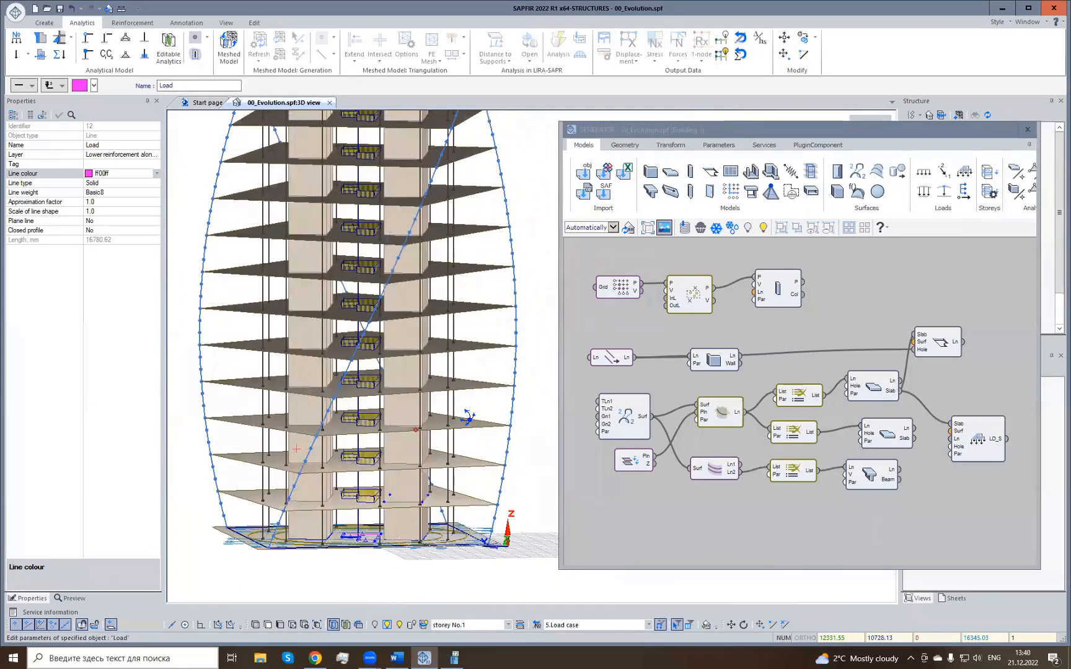
right_click_drag(469, 418, 405, 454)
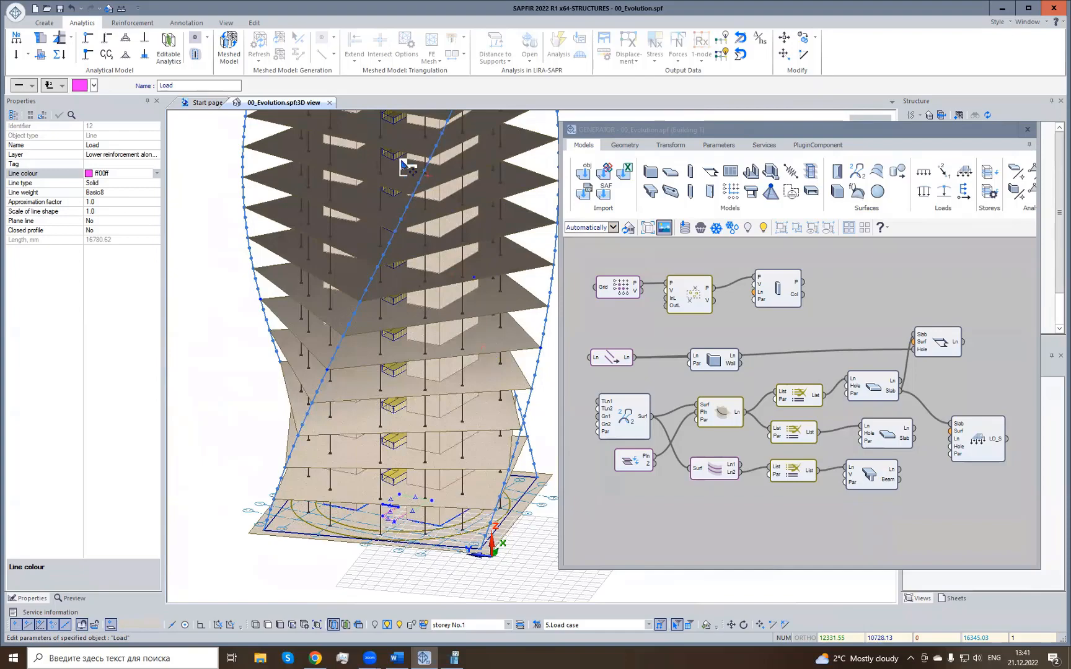
middle_click_drag(403, 162, 371, 267)
scroll(384, 290, "down", 3)
right_click_drag(397, 297, 335, 382)
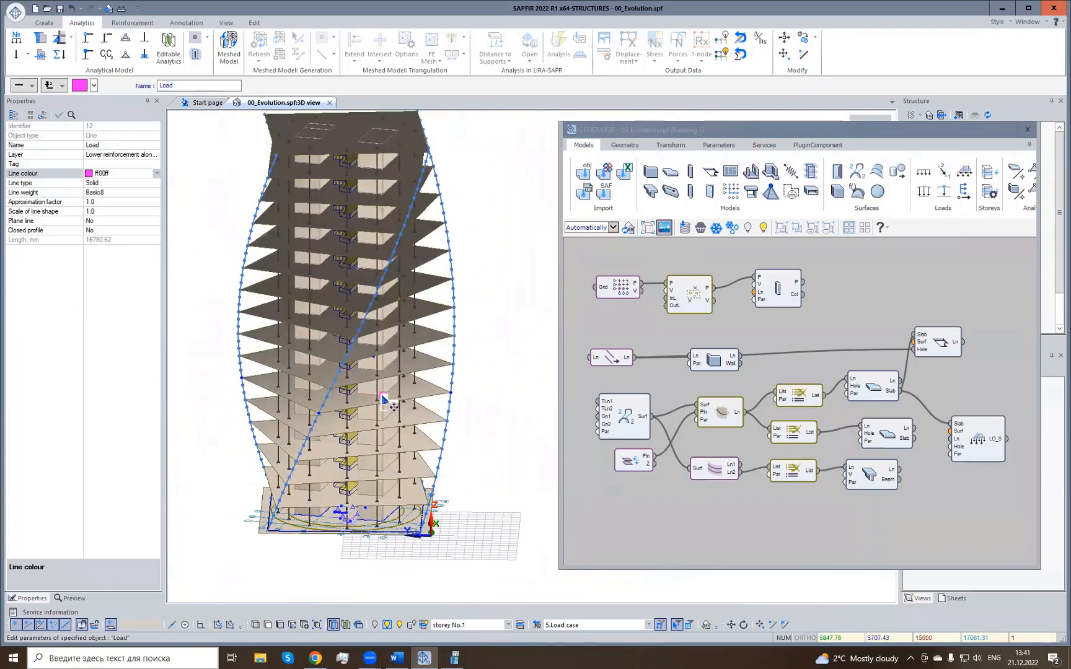
scroll(336, 529, "up", 2)
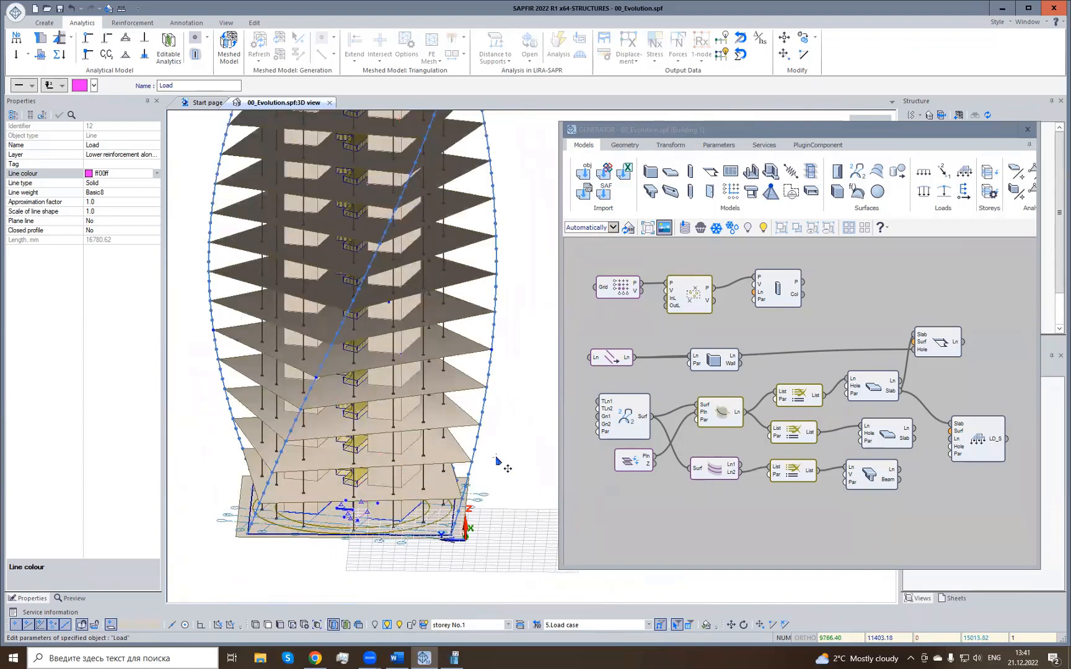
left_click(984, 439)
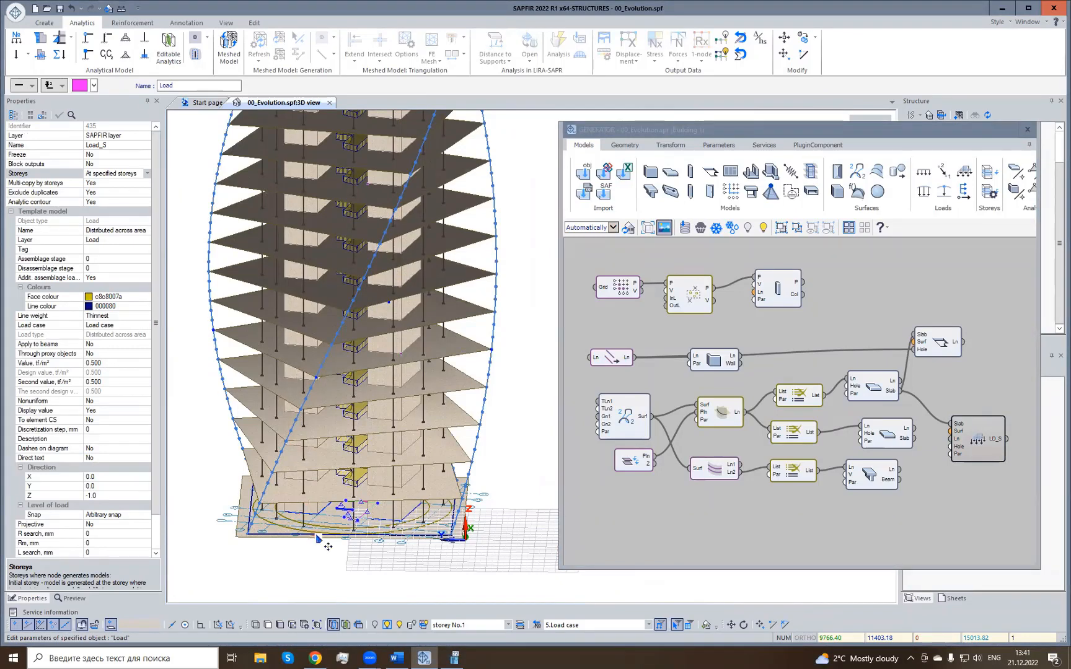
scroll(344, 530, "up", 5)
scroll(391, 464, "down", 8)
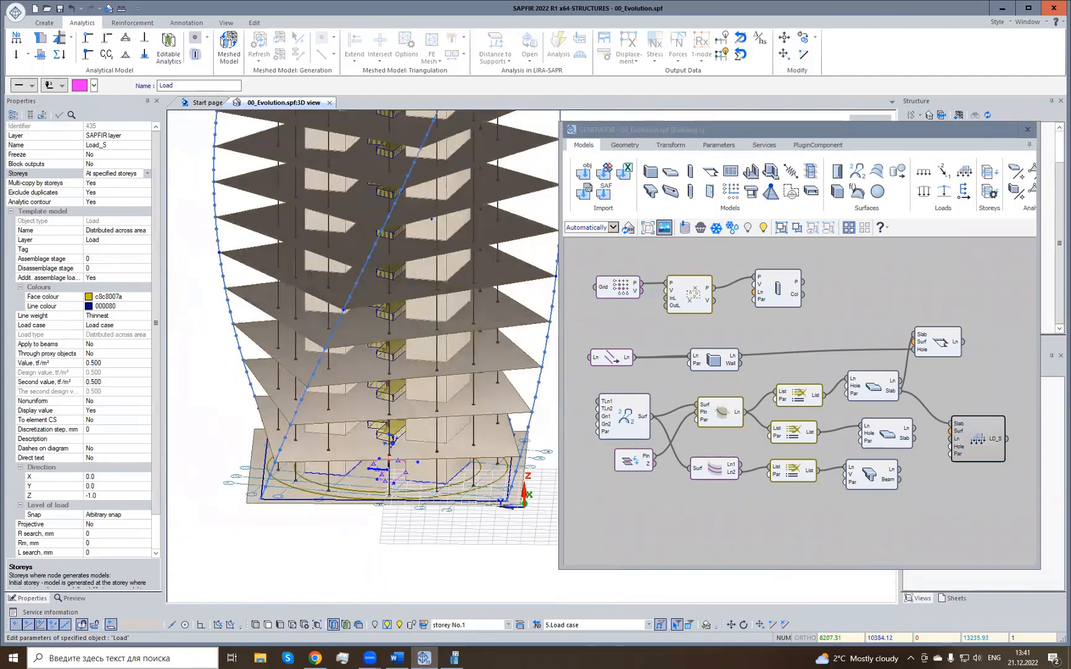
middle_click_drag(365, 387, 479, 287)
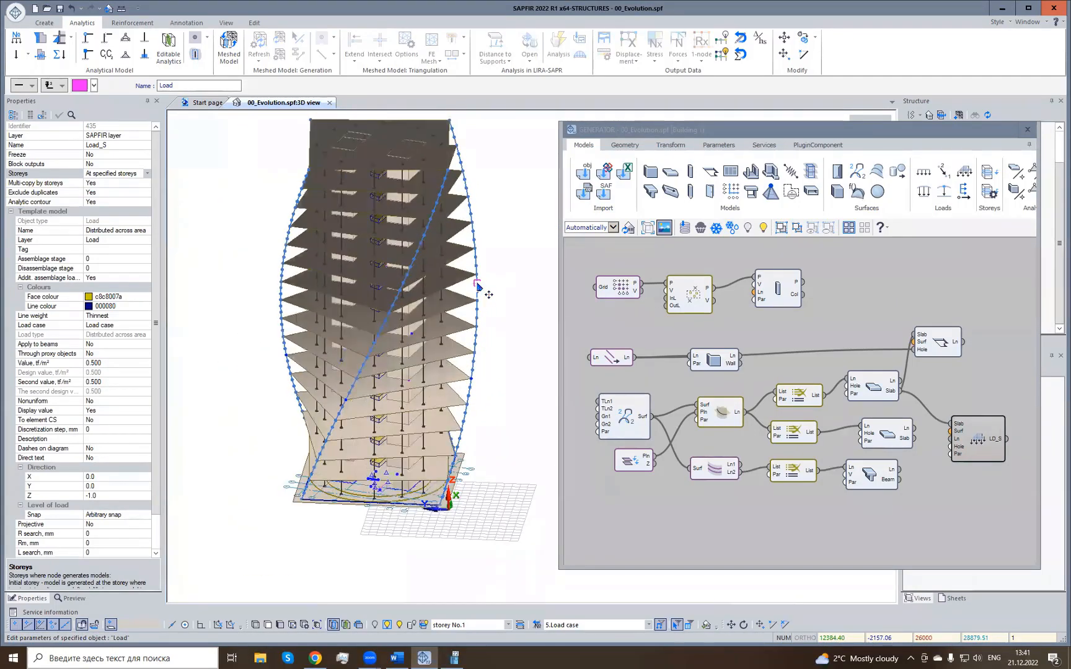
left_click(492, 527)
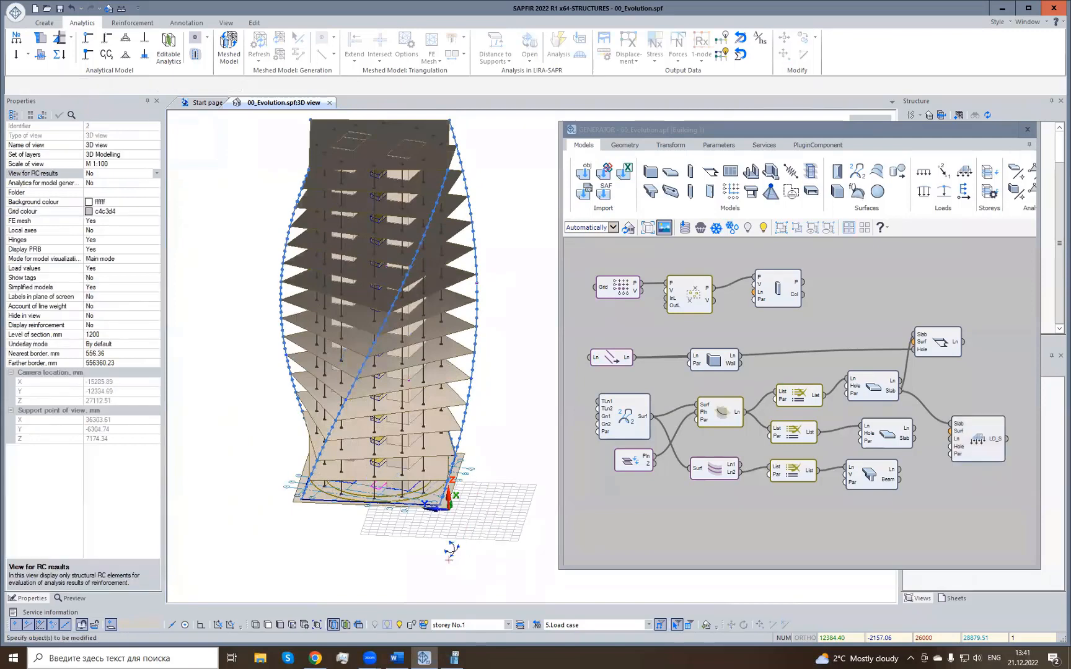
mouse_move(451, 549)
middle_mouse_down()
mouse_move(489, 508)
mouse_move(430, 550)
middle_mouse_up()
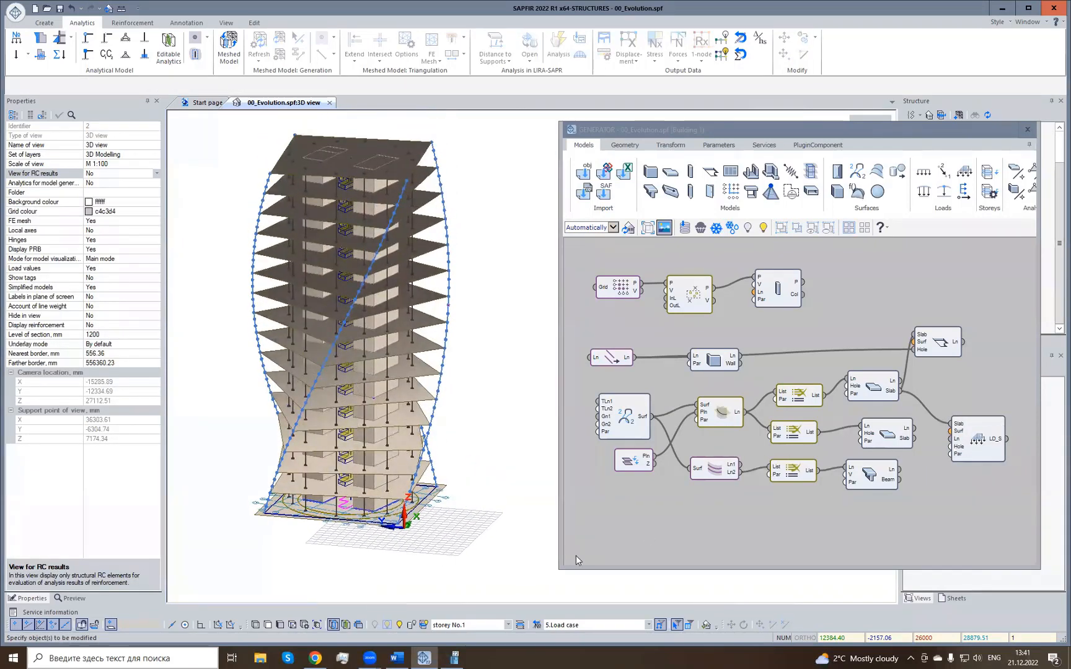
Set the level relocation of the upper Slab node to 500 mm and check the slabs and loads near the tower's base.
left_click(876, 393)
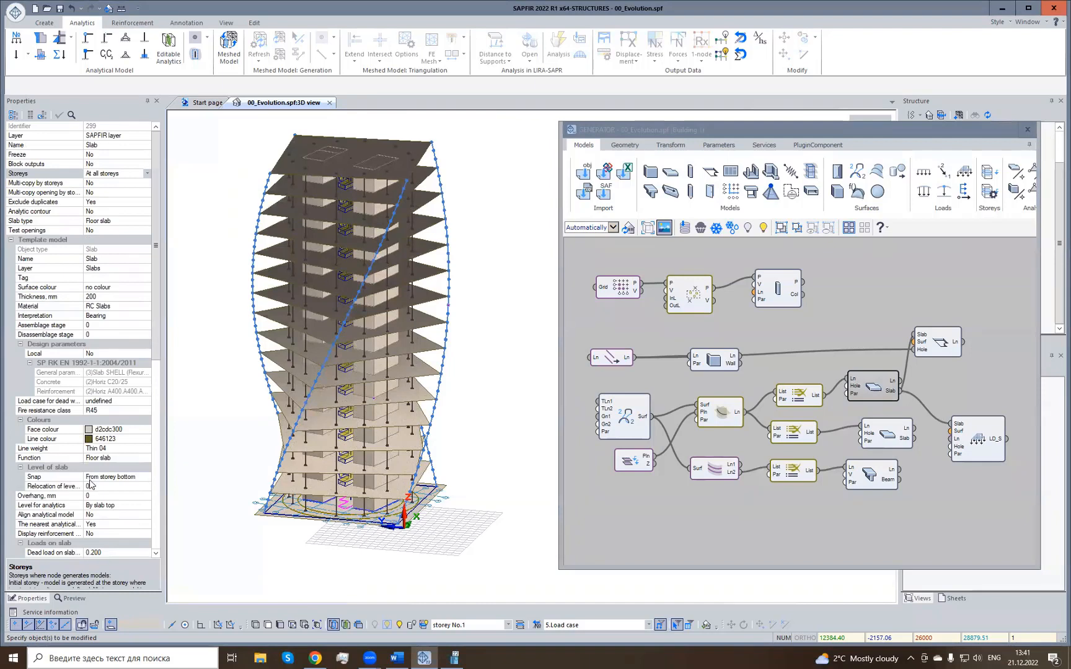
scroll(124, 422, "down", 3)
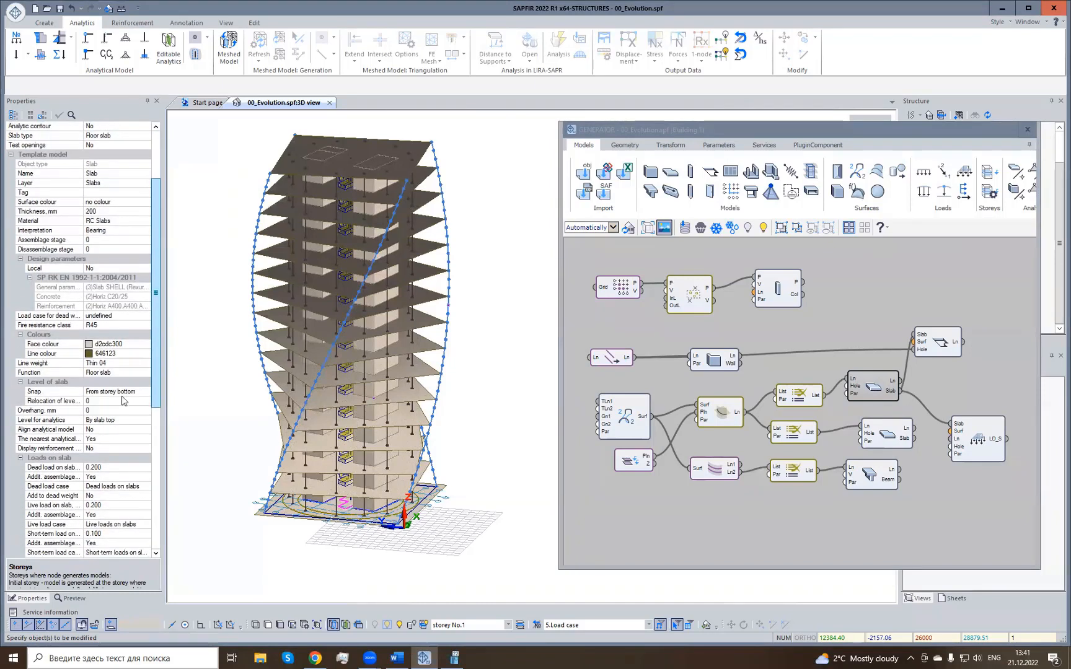
left_click(71, 403)
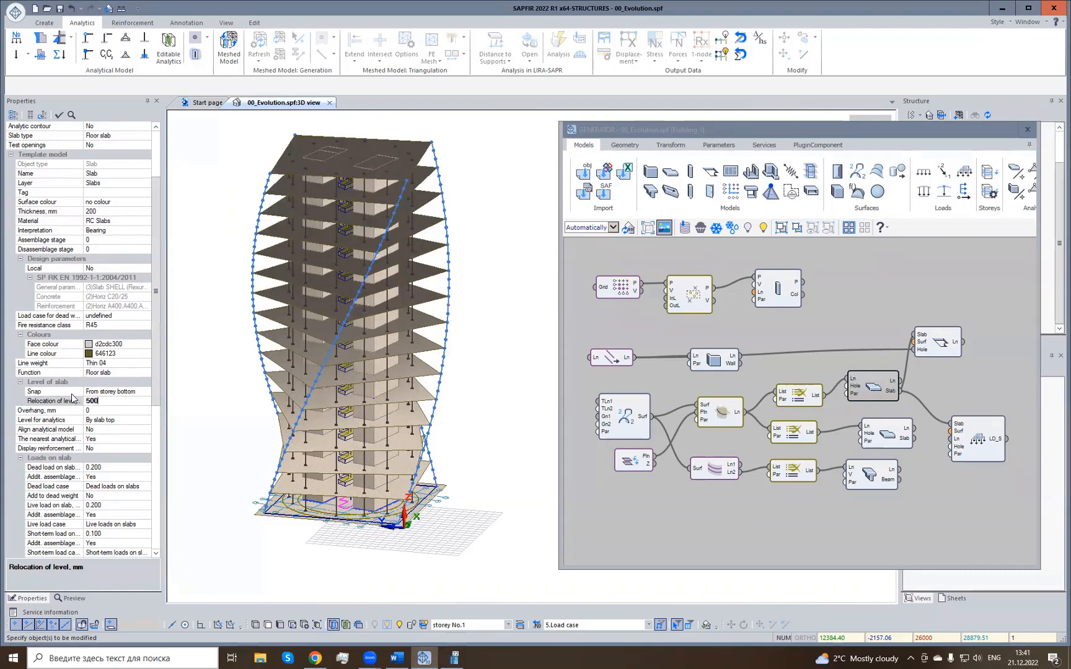
type("500")
key("Return")
scroll(335, 510, "up", 2)
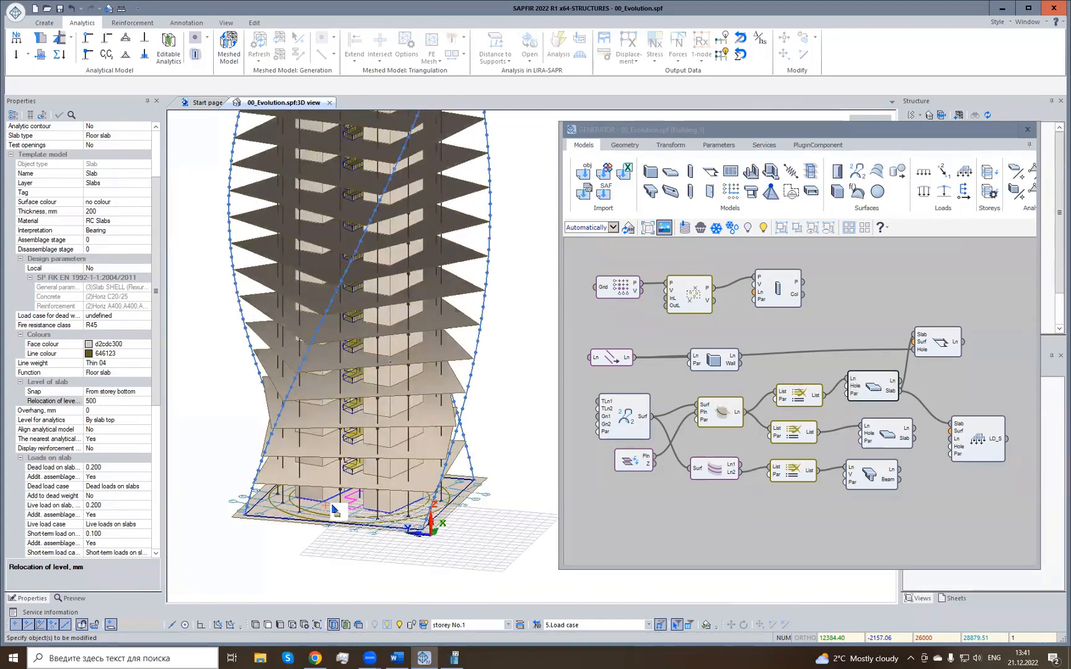
scroll(334, 510, "up", 5)
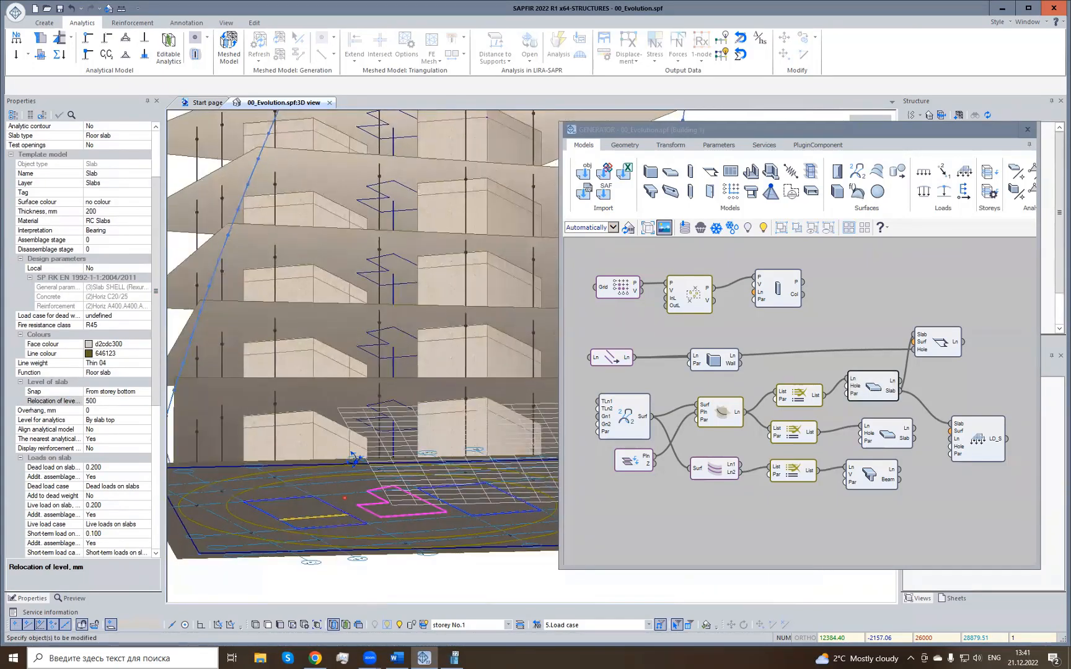
Set the level relocation of the upper Slab node to 0 mm and restore the display of the whole model including the facade.
scroll(354, 458, "up", 5)
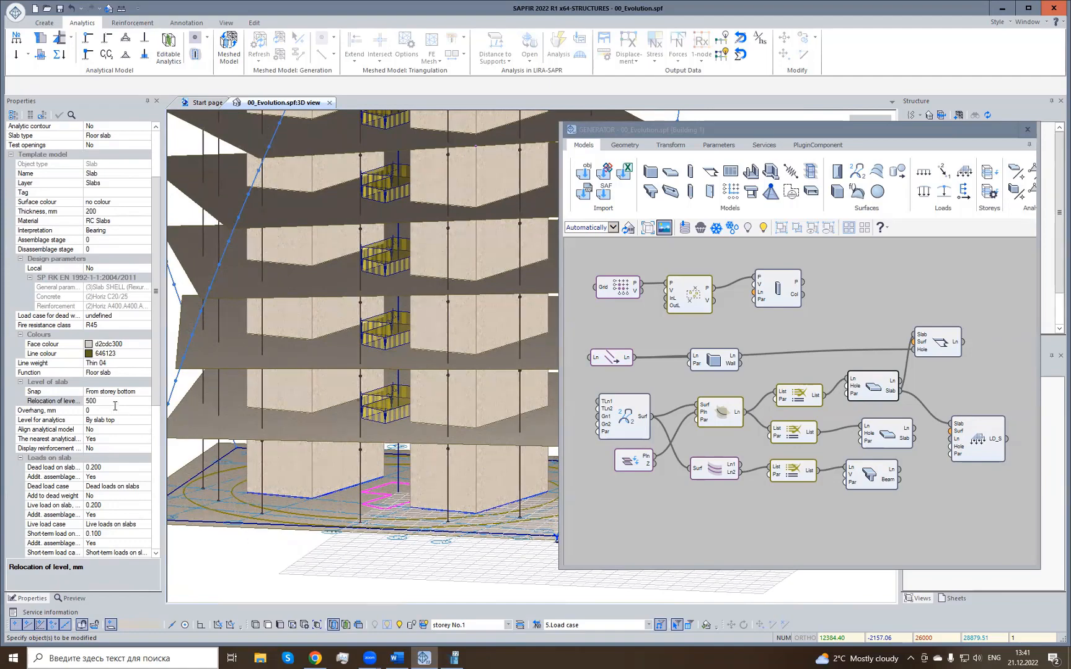
left_click(76, 400)
type("0")
key("Return")
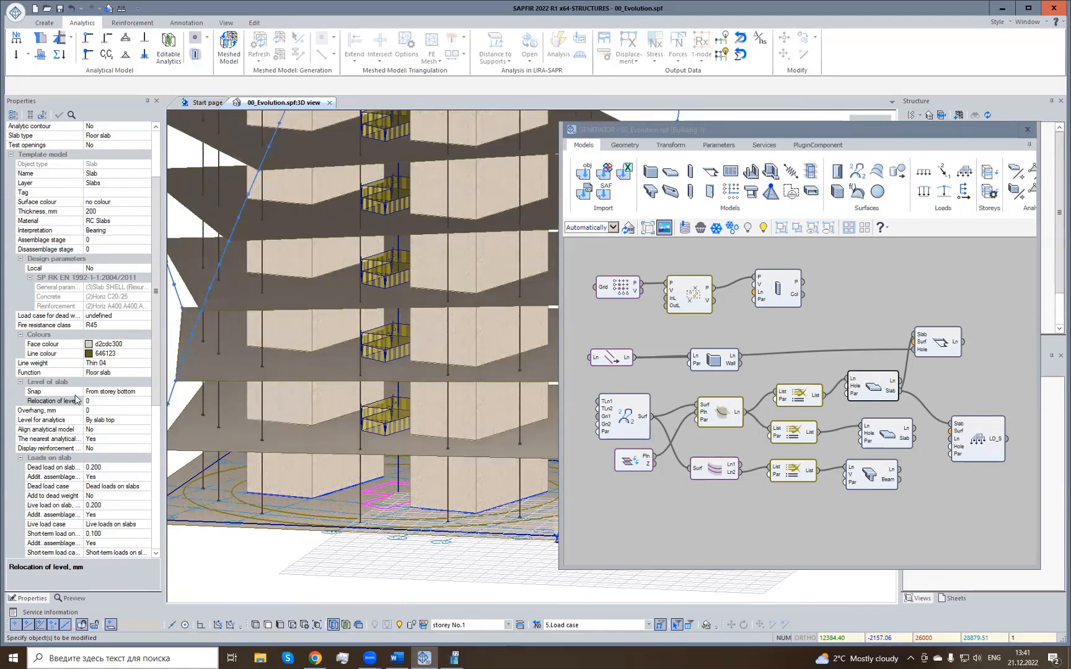
scroll(372, 533, "down", 10)
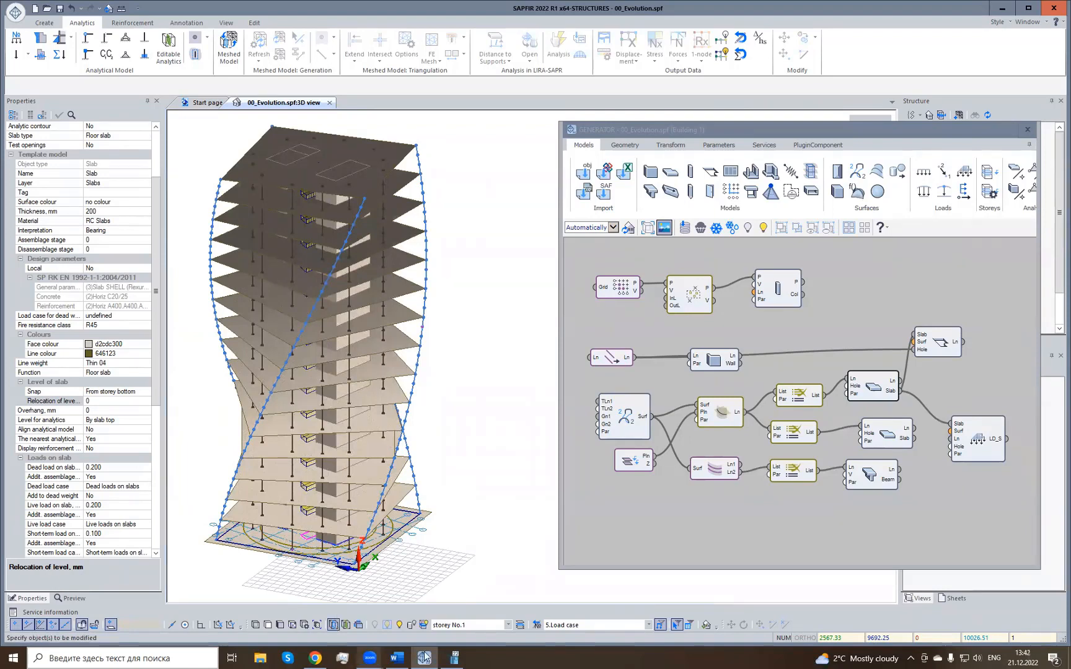
left_click(334, 627)
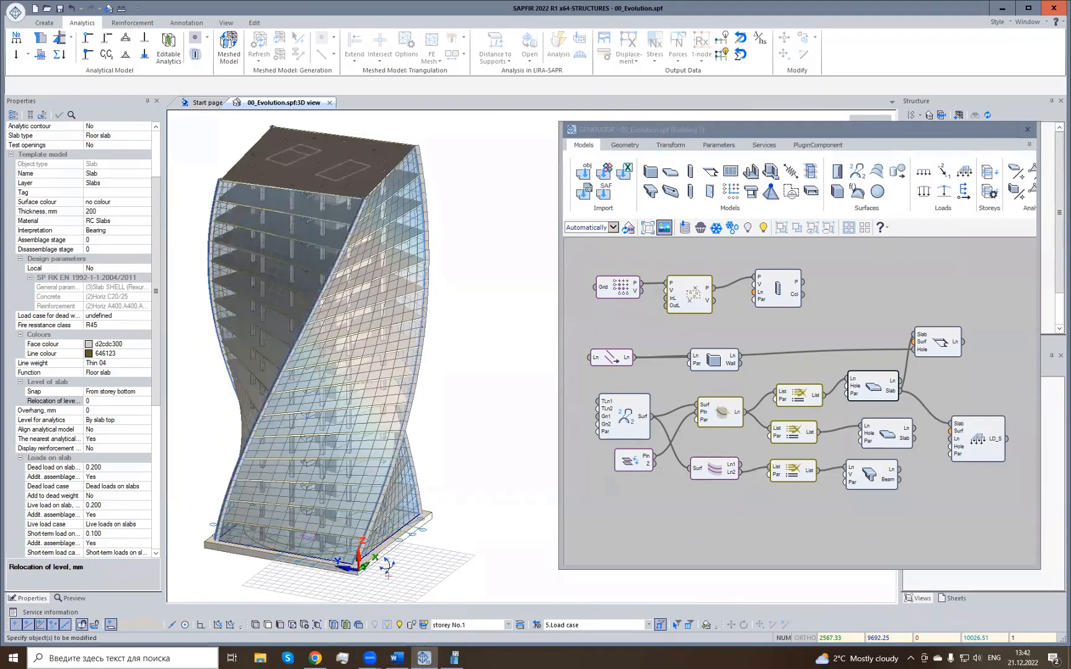
Open the load-case editor and examine each load case's type, sub-type, number of loads and load sum.
left_click(534, 626)
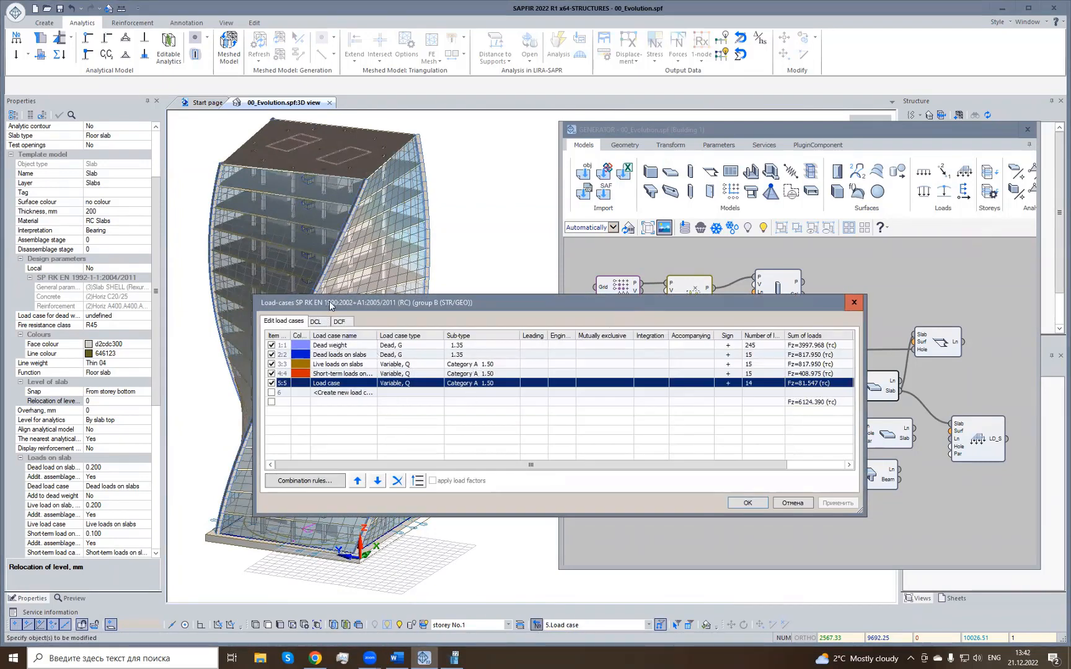
left_click_drag(330, 305, 335, 292)
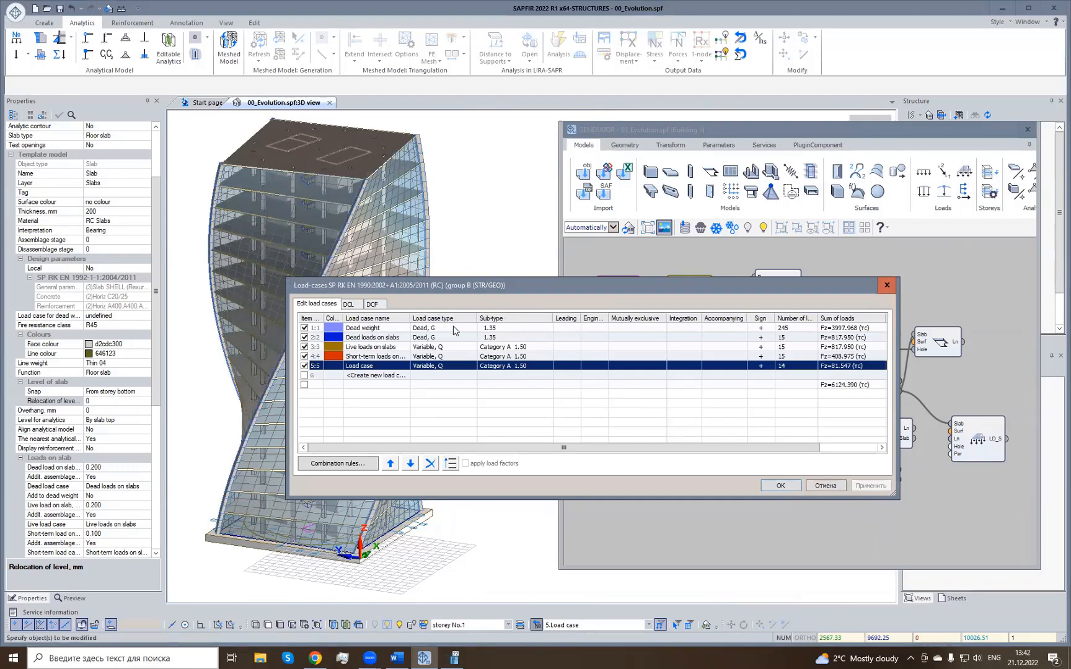
left_click(368, 329)
left_click(372, 338)
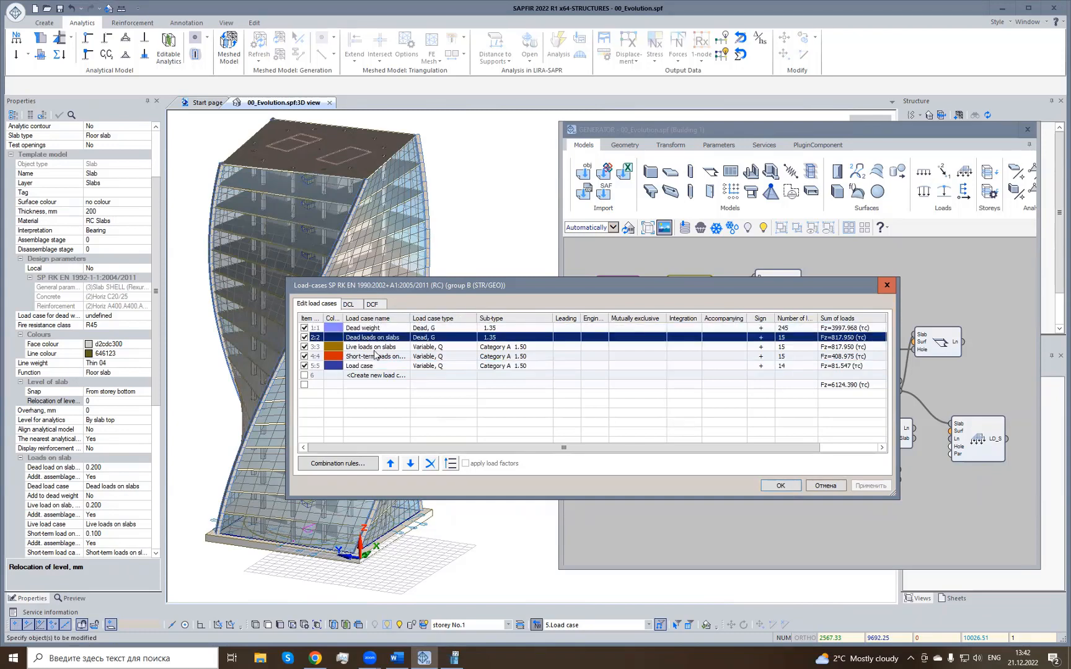
left_click(375, 348)
left_click(376, 358)
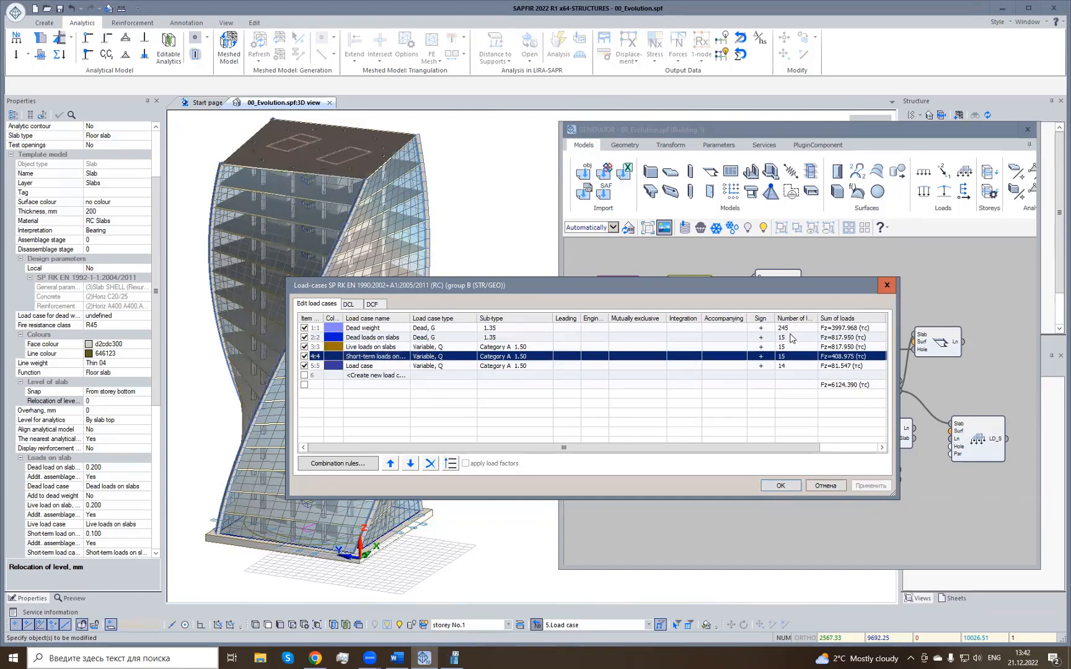
left_click(371, 366)
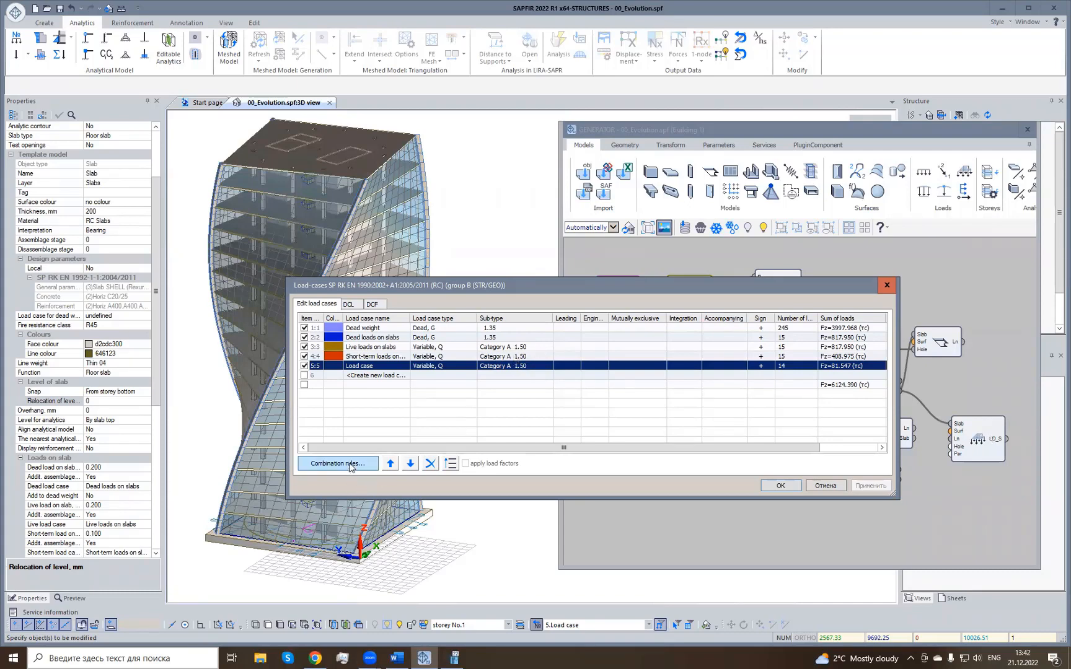
left_click(468, 370)
left_click(500, 367)
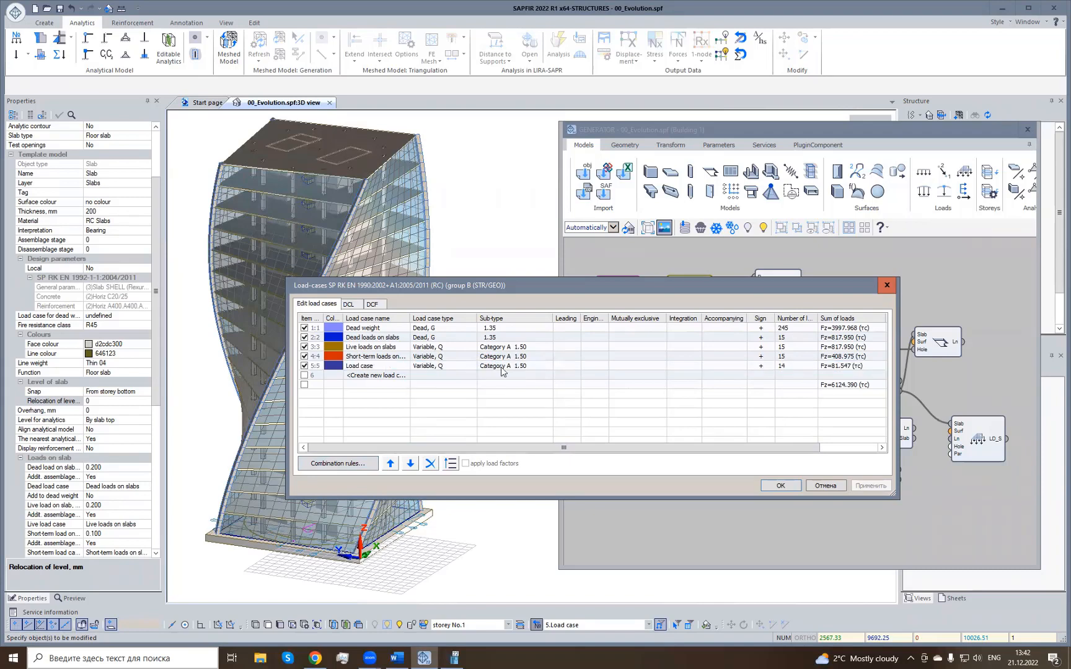
left_click(550, 368)
left_click(549, 371)
left_click_drag(609, 318, 665, 317)
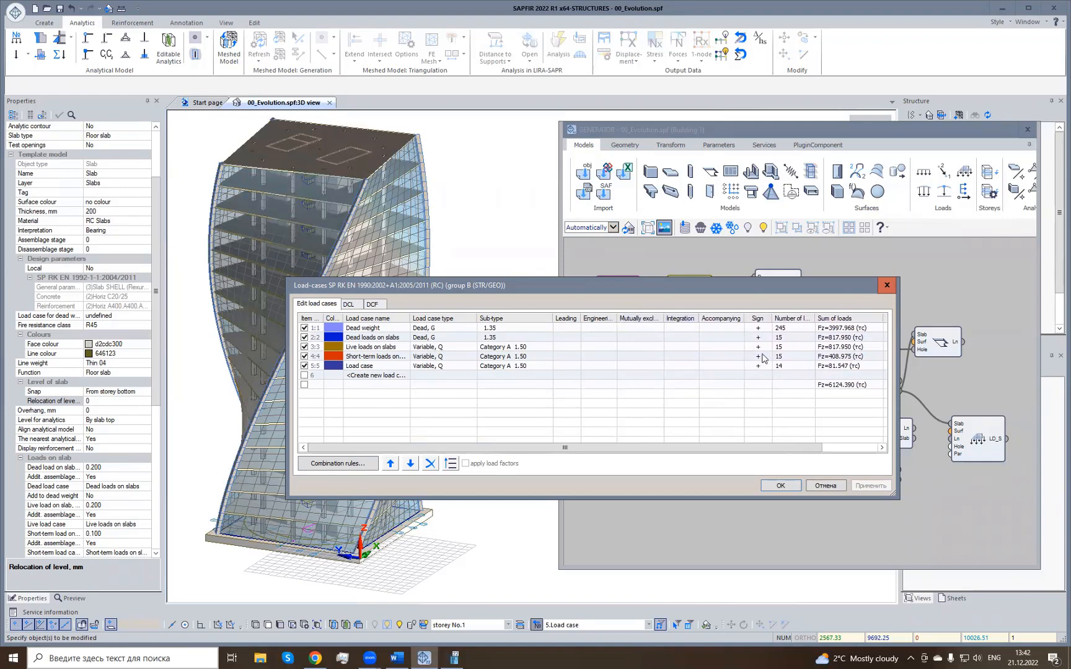
Examine the load combination rules and their formulas, and close both the rules and the load-case editor.
left_click(335, 464)
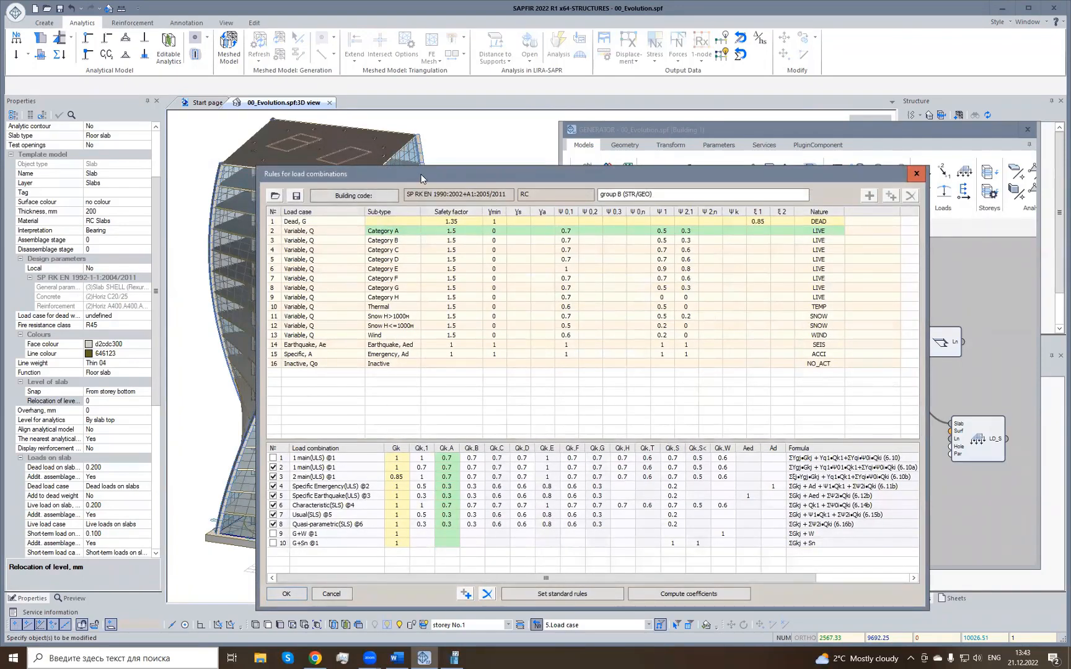
left_click_drag(421, 179, 435, 107)
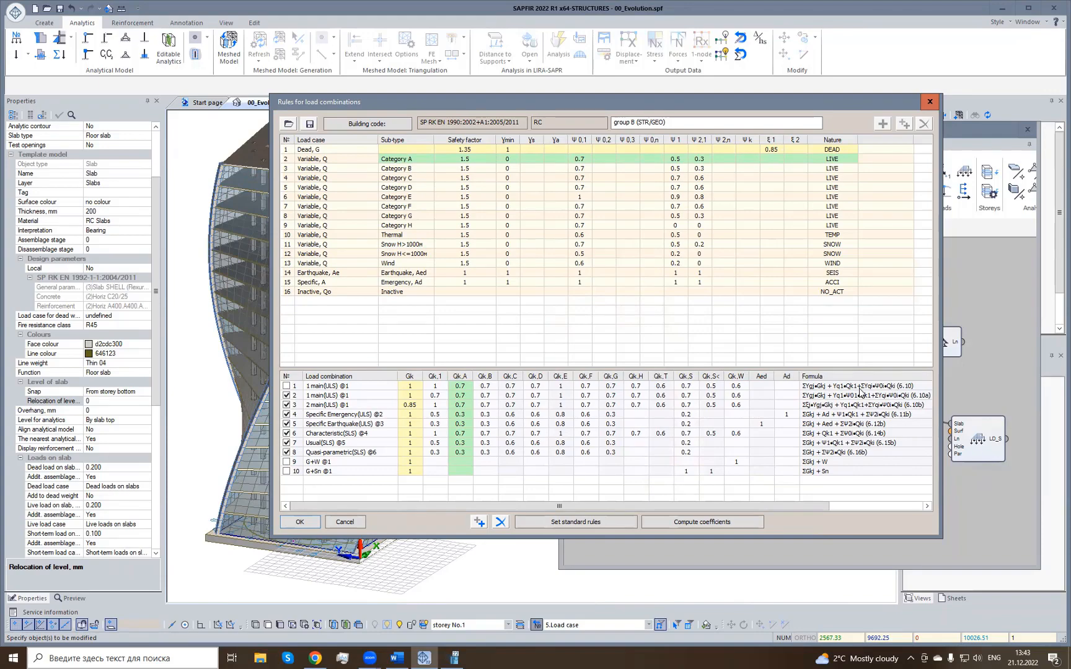
left_click(300, 522)
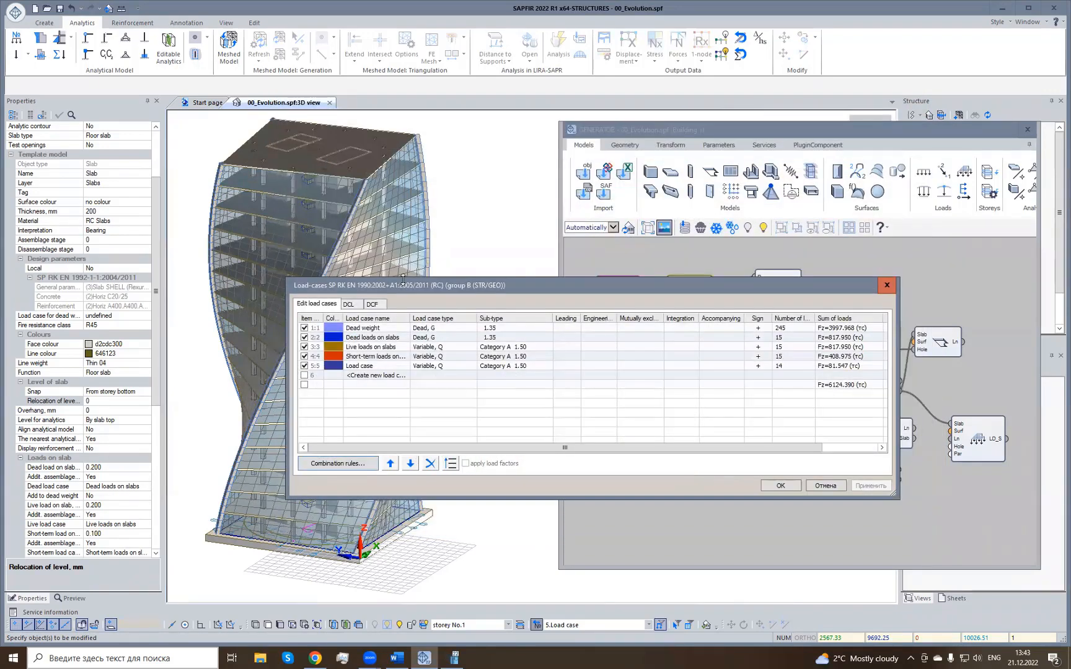
left_click(887, 285)
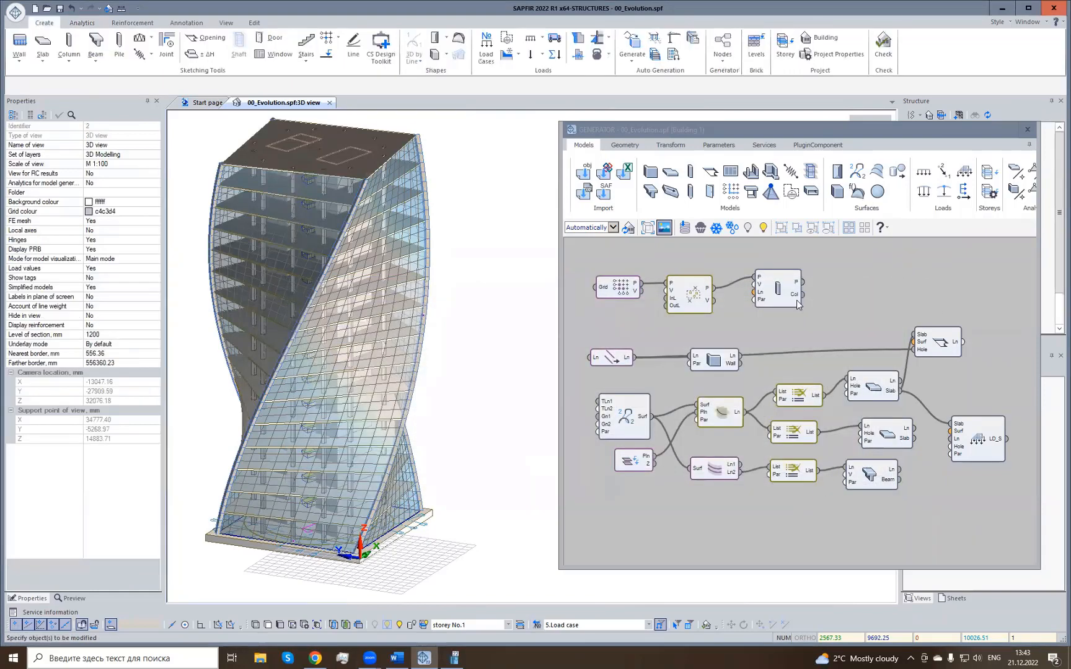
Close the Generator window and start defining a wind load with the load case name Wind x.
left_click(1027, 129)
scroll(468, 414, "up", 2)
right_click_drag(469, 414, 472, 418)
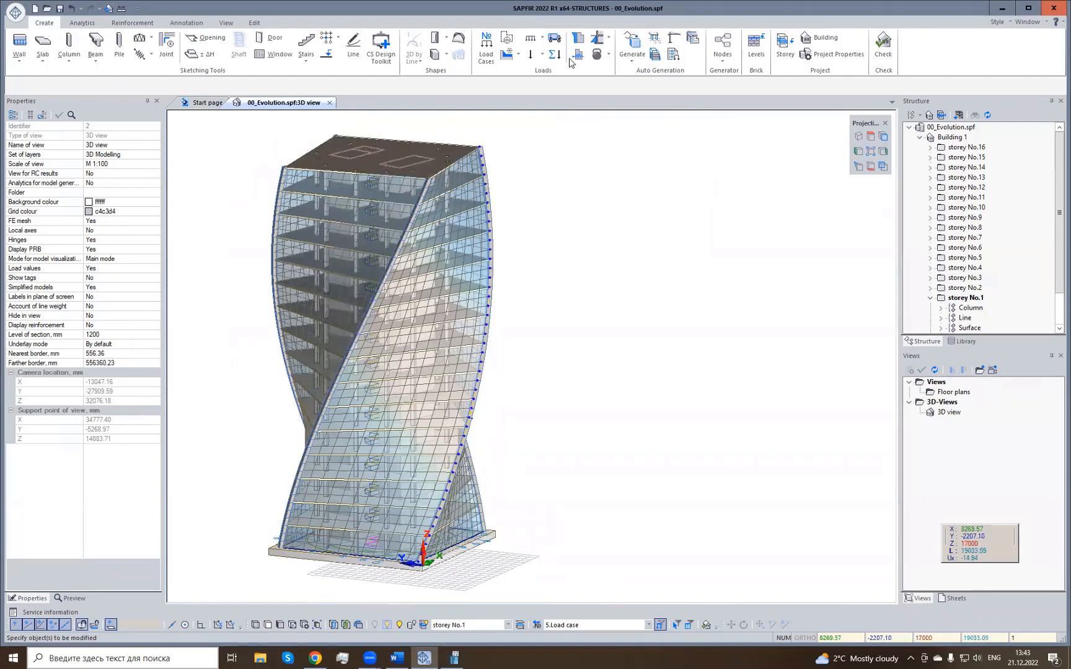
left_click(584, 42)
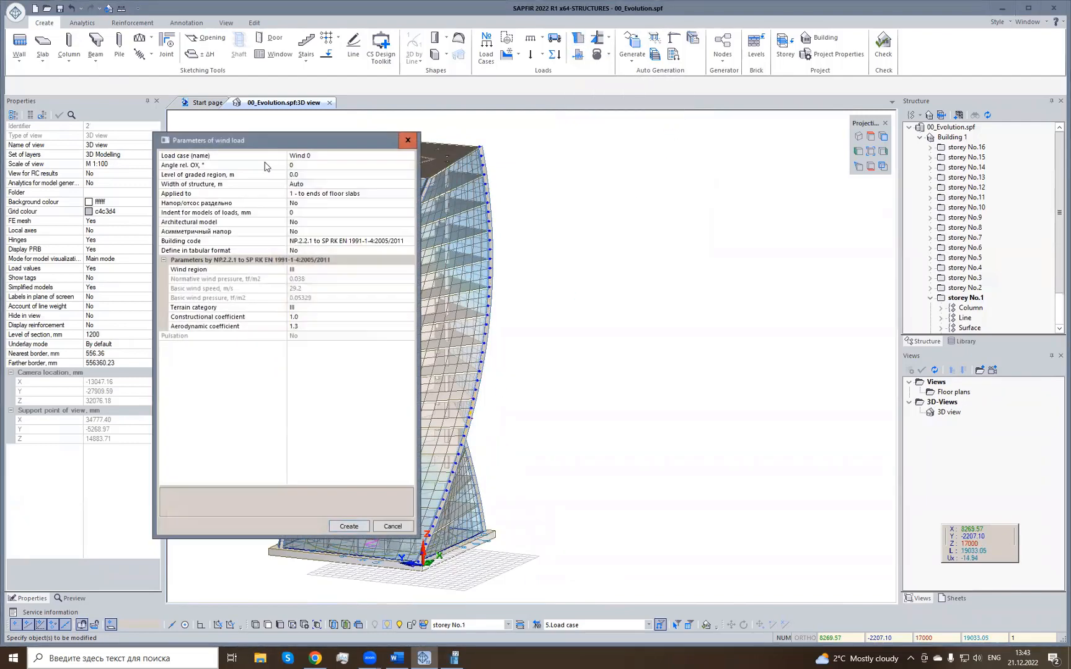
left_click_drag(297, 149, 655, 172)
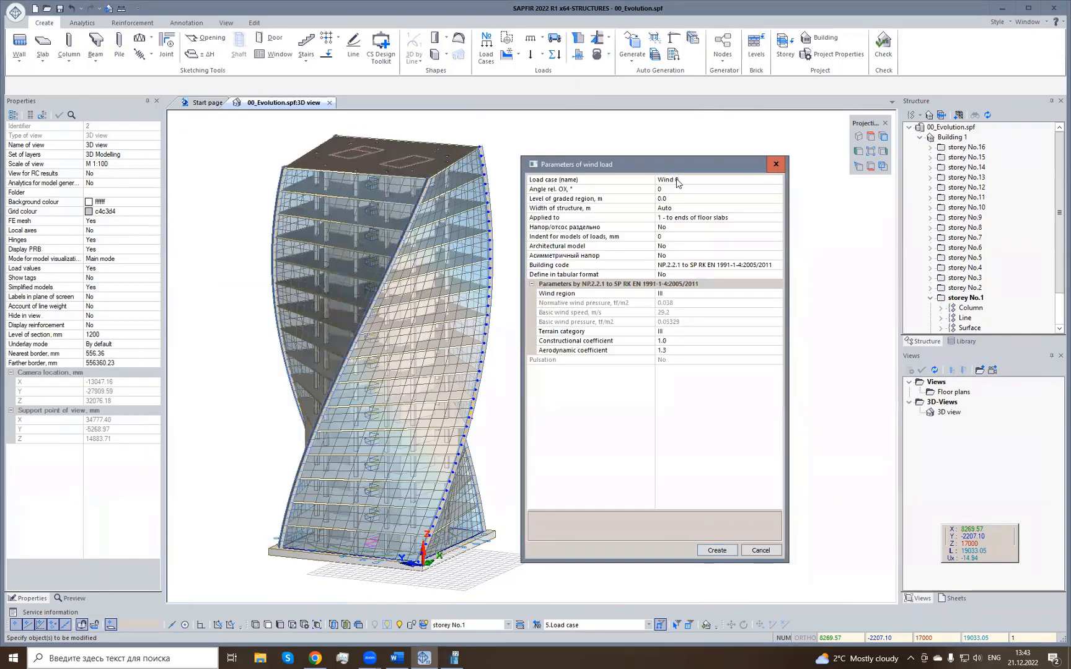
double_click(680, 179)
type("x")
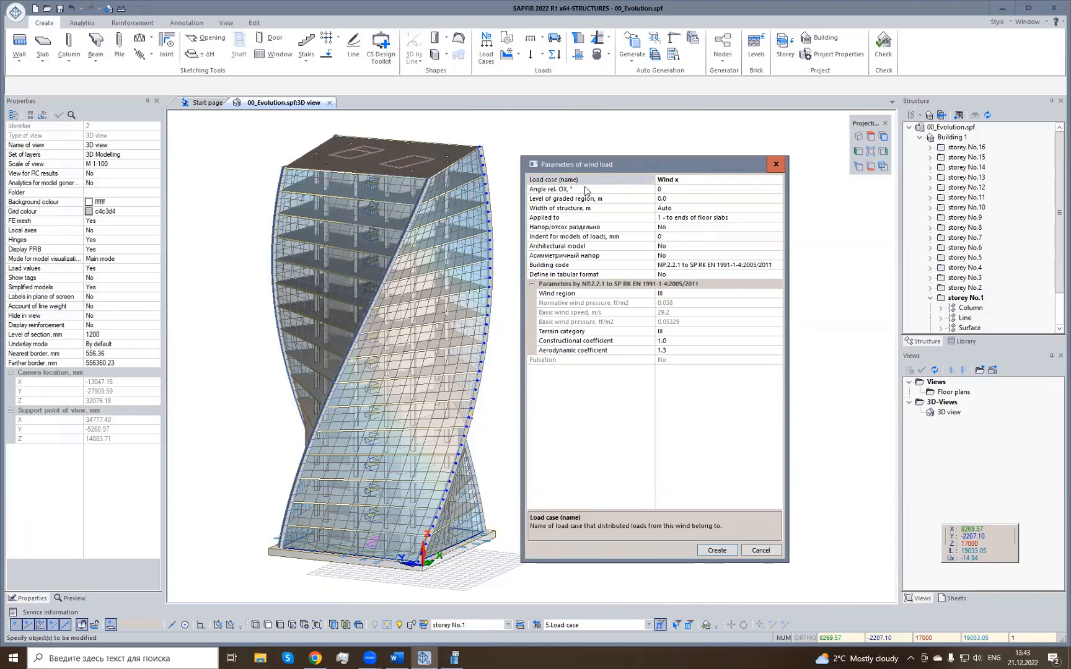
Examine the wind load's graded region level, structure width and application options, keeping it applied to the ends of floor slabs.
left_click(639, 200)
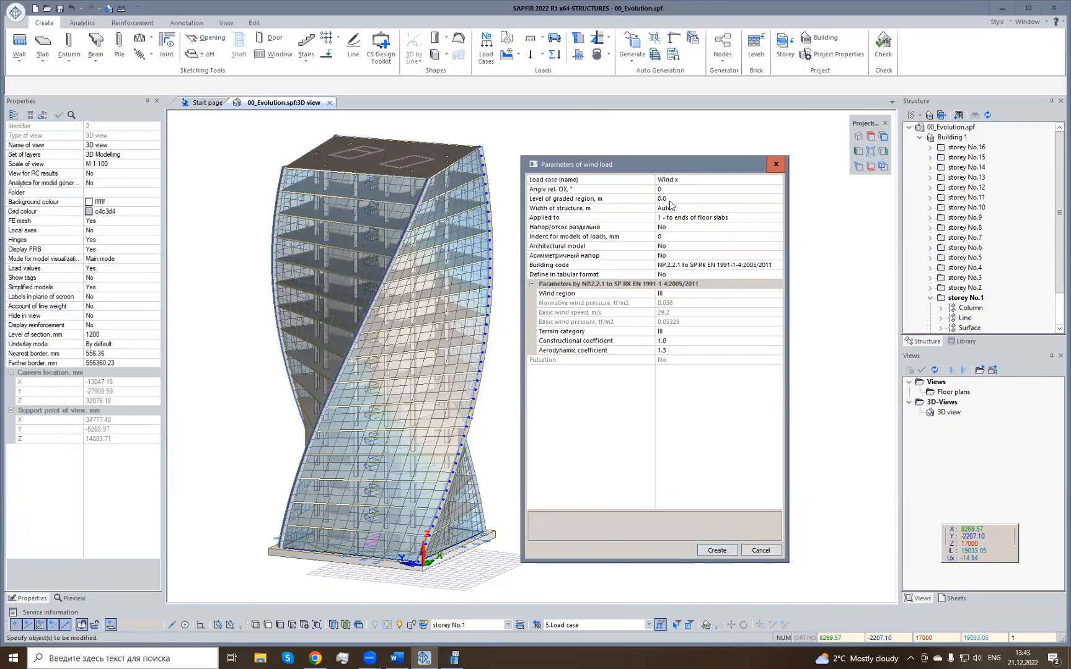
left_click(646, 202)
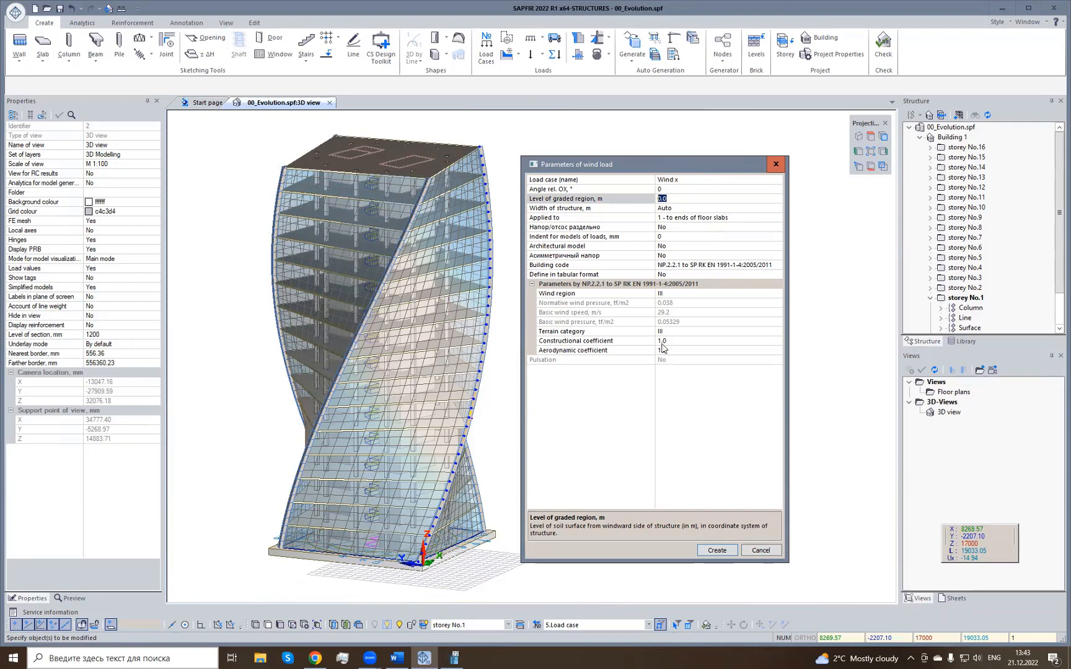
left_click(570, 213)
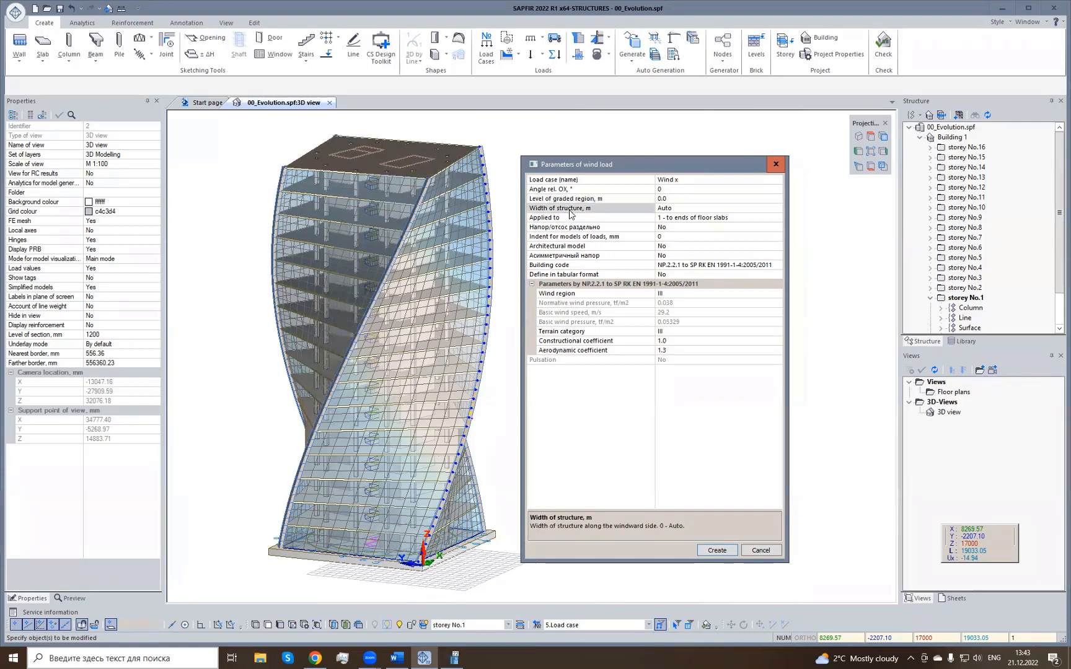
left_click(689, 206)
left_click(565, 218)
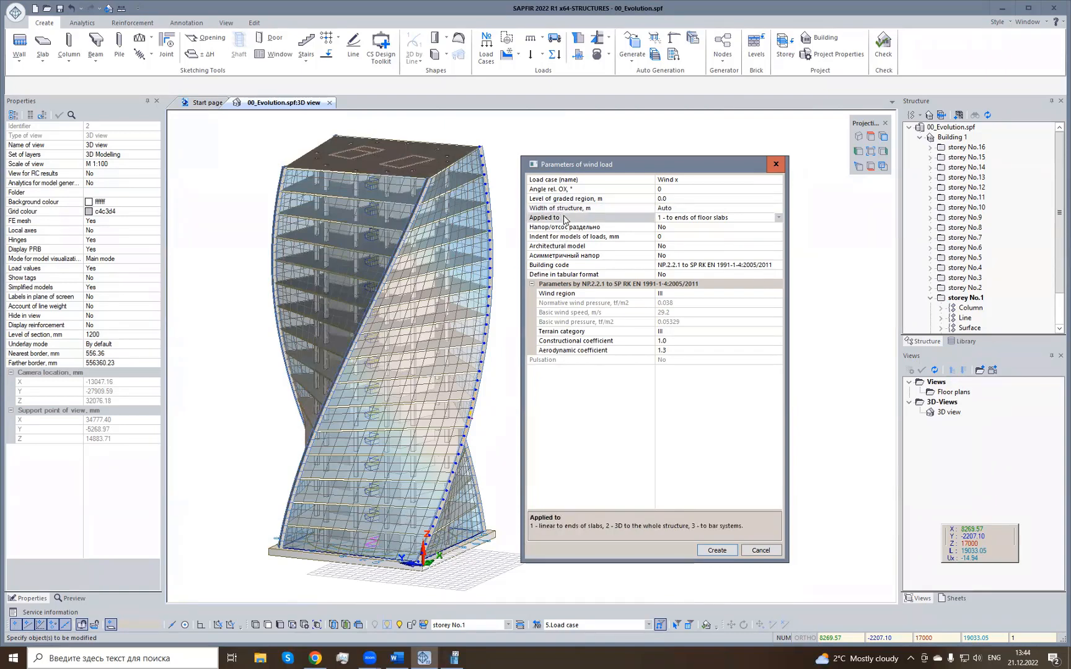
left_click(779, 217)
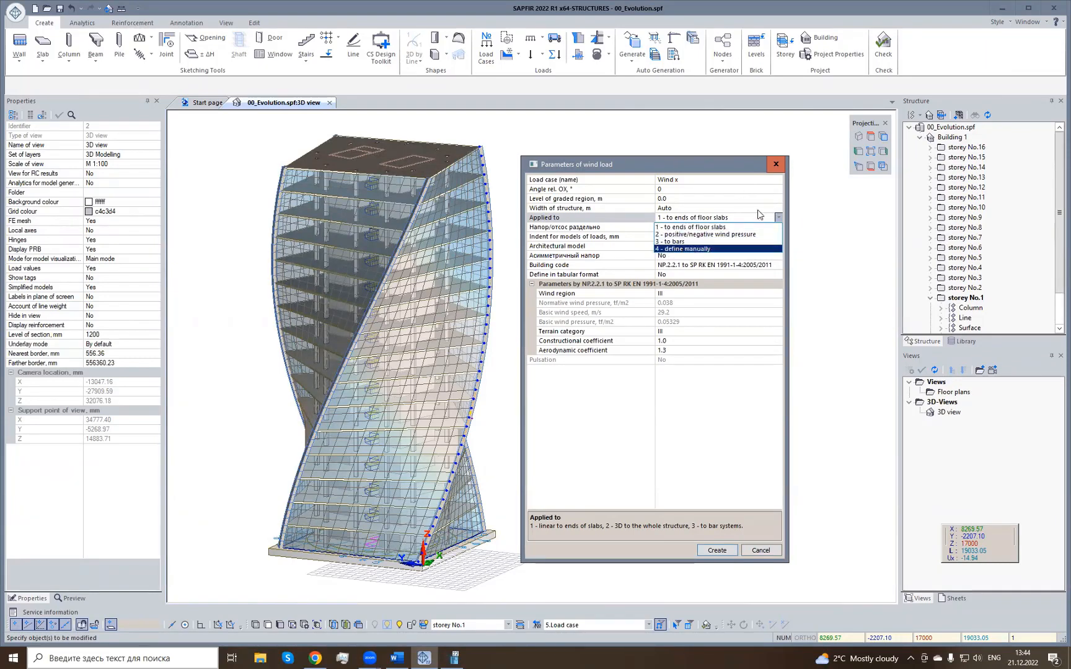
left_click(723, 168)
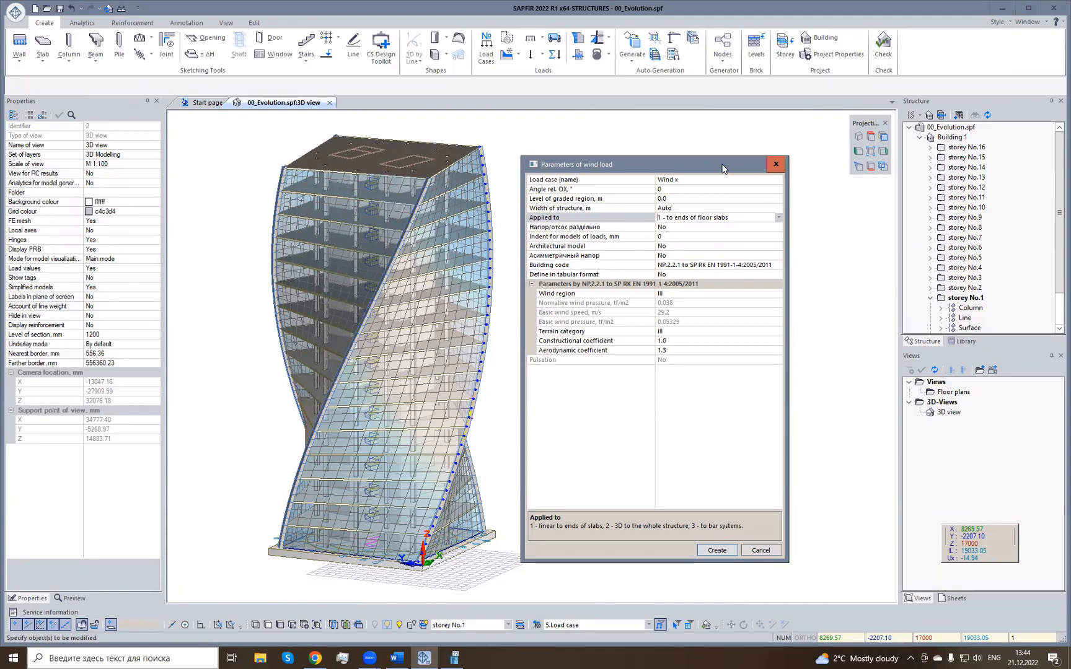
Set Architectural model to Yes for the wind load and select the building code NP.2.2.1 to SP RK EN 1991-1-4:2005/2011.
double_click(582, 248)
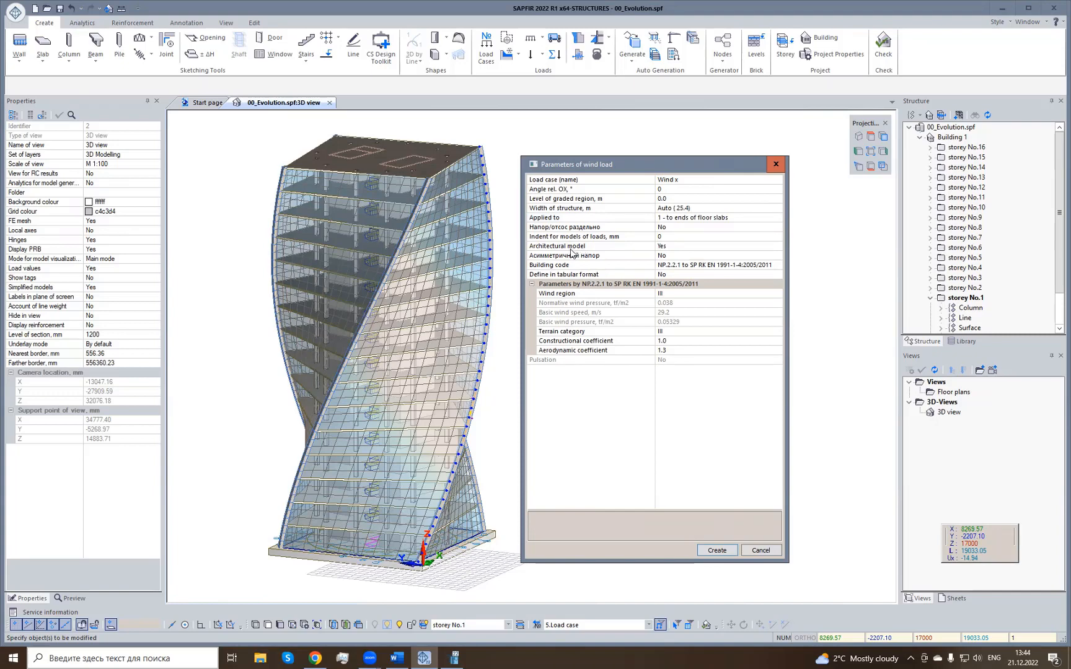
left_click(707, 266)
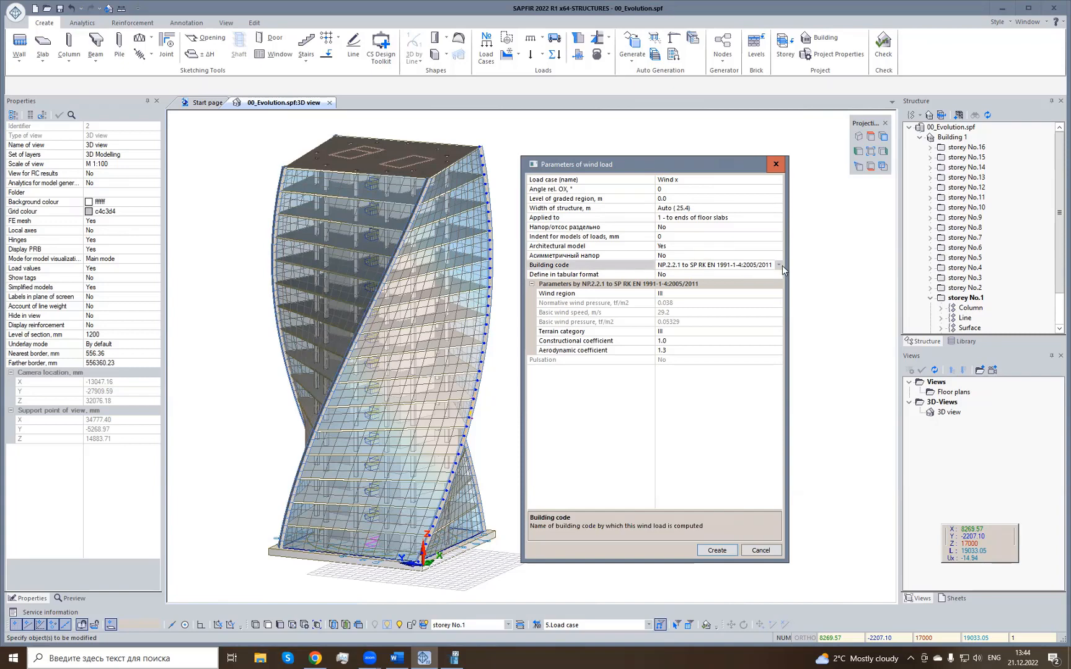
left_click(779, 265)
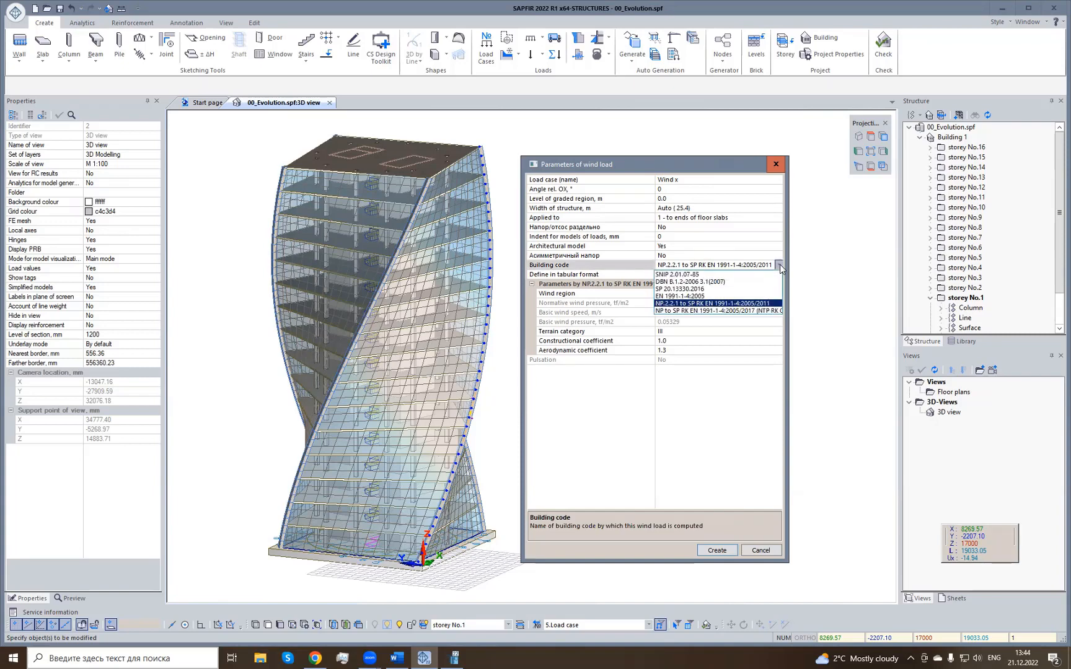
left_click(706, 304)
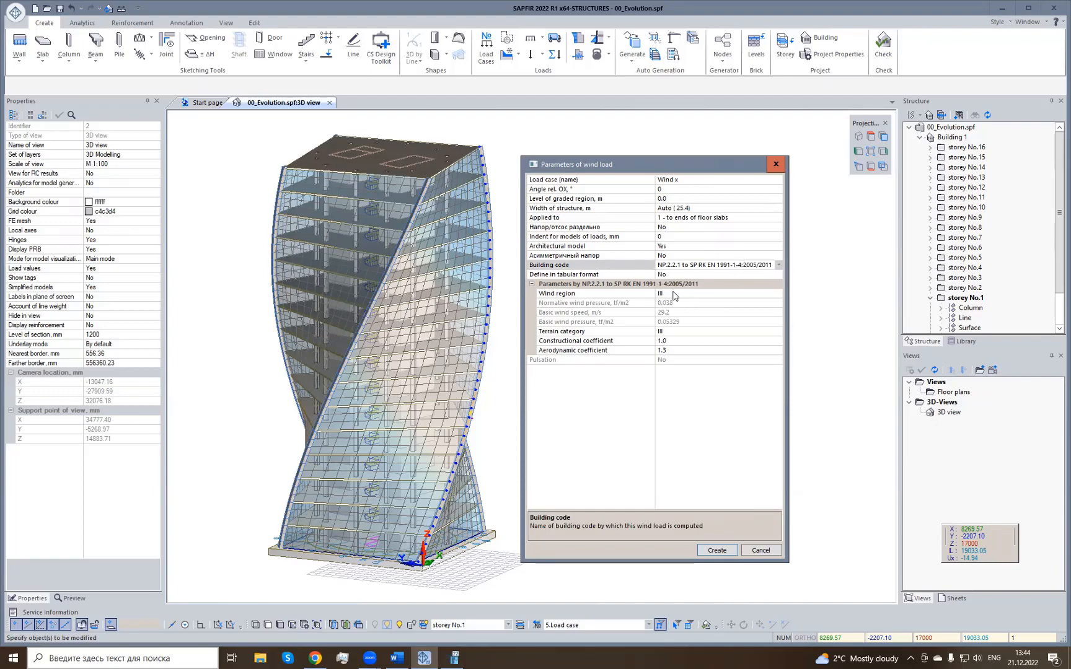
Review the wind region, terrain category and coefficients, create the Wind x load and check it on the tower.
left_click(674, 295)
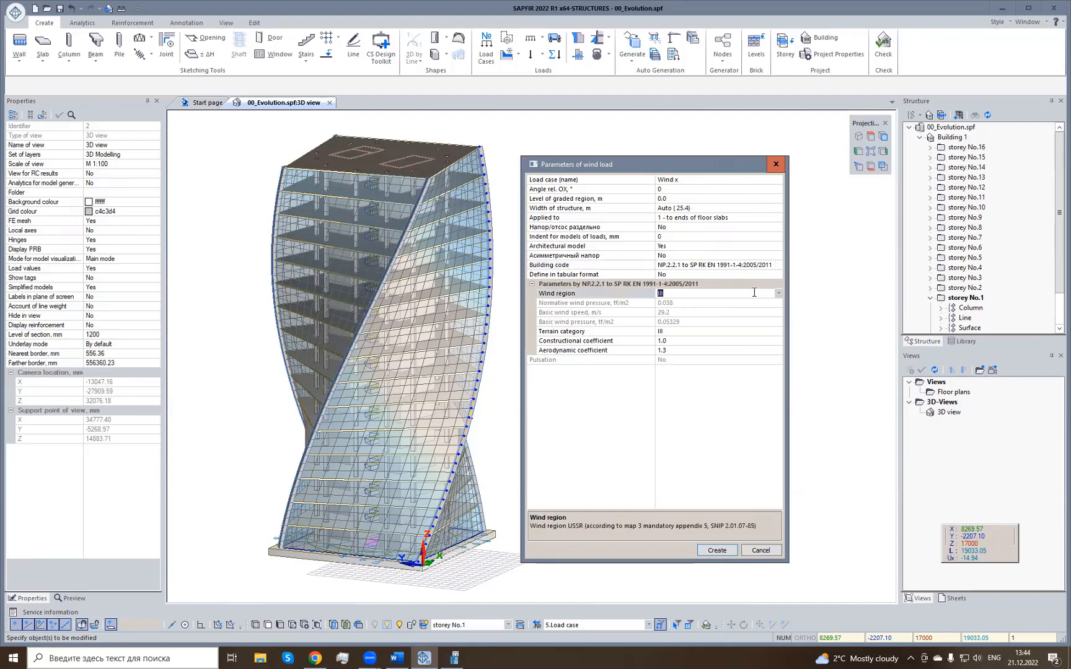
left_click(583, 331)
left_click(669, 332)
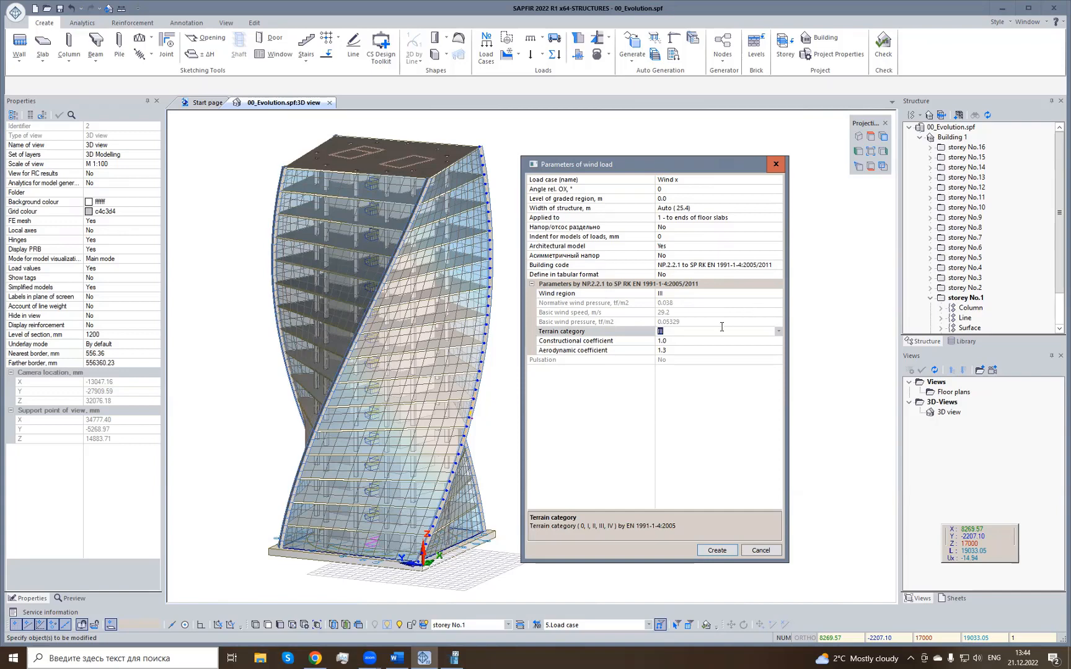
left_click(592, 341)
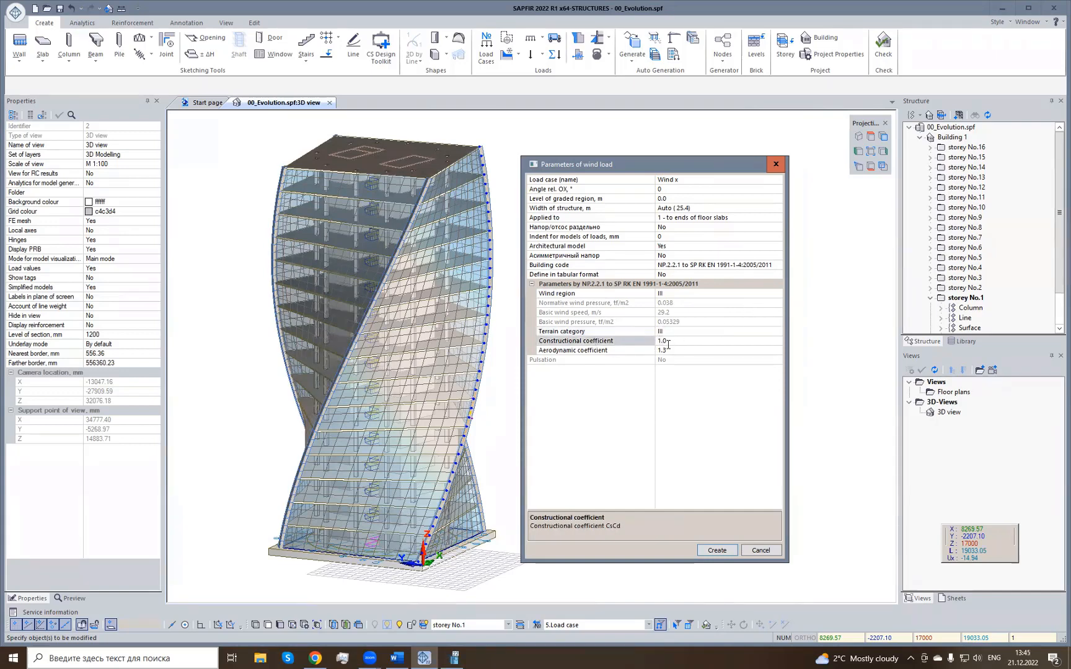
left_click(633, 351)
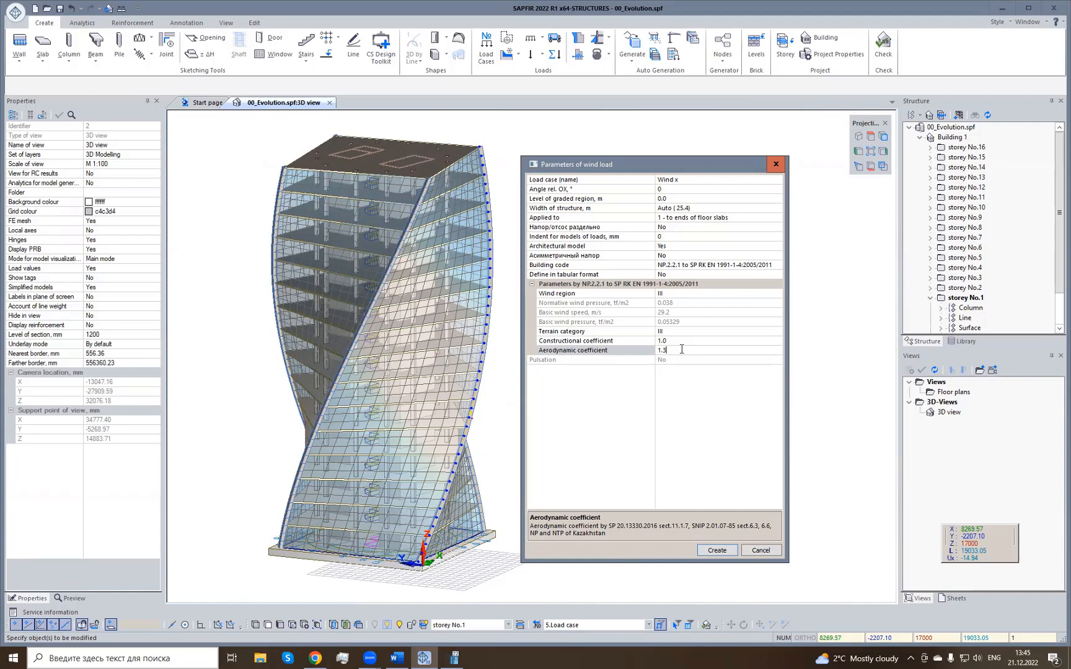
left_click(716, 550)
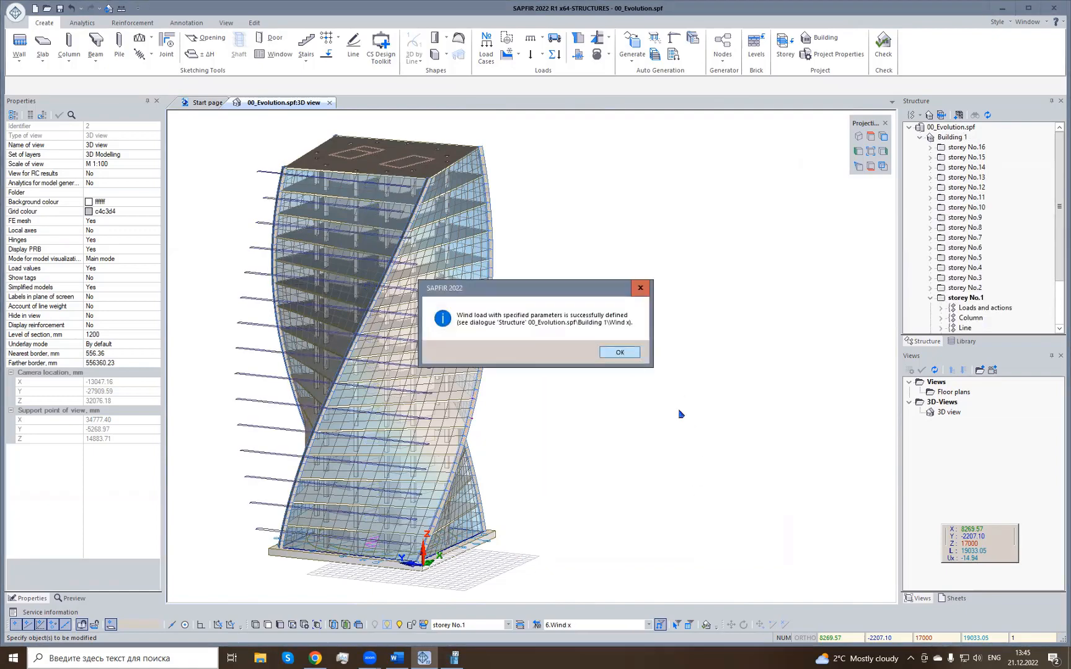
key("Return")
middle_click_drag(566, 454, 515, 128)
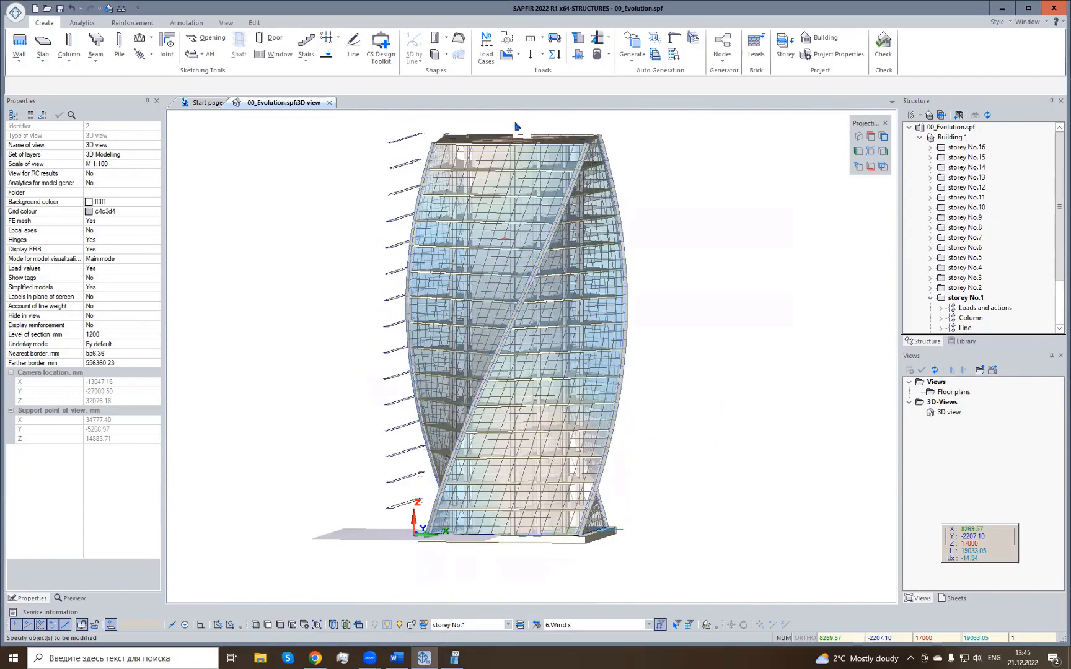
Examine the generated Wind x line loads along the tower's floor slab edges from several angles and up close.
middle_click_drag(524, 533, 386, 531)
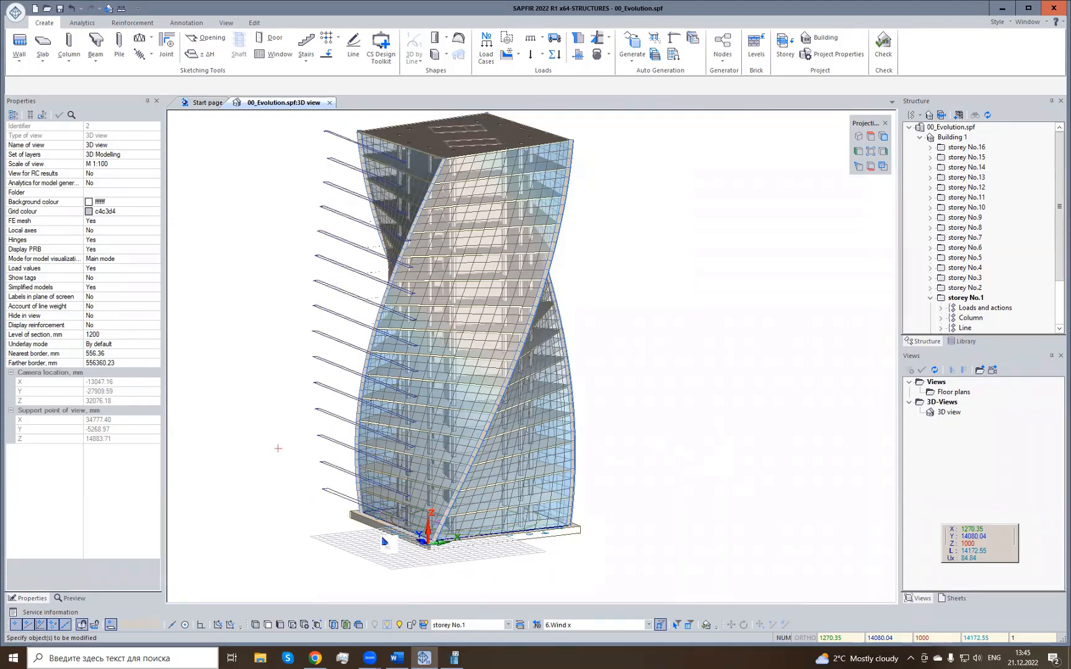
scroll(379, 513, "up", 2)
middle_click_drag(398, 476, 354, 361)
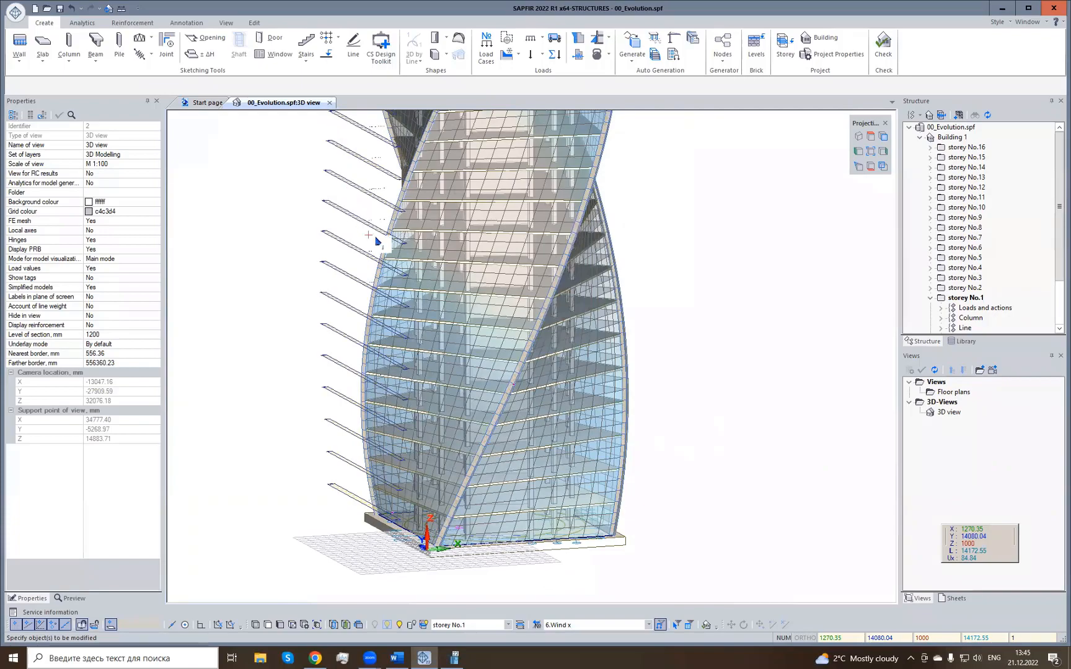
middle_click_drag(375, 237, 334, 290)
scroll(338, 286, "up", 6)
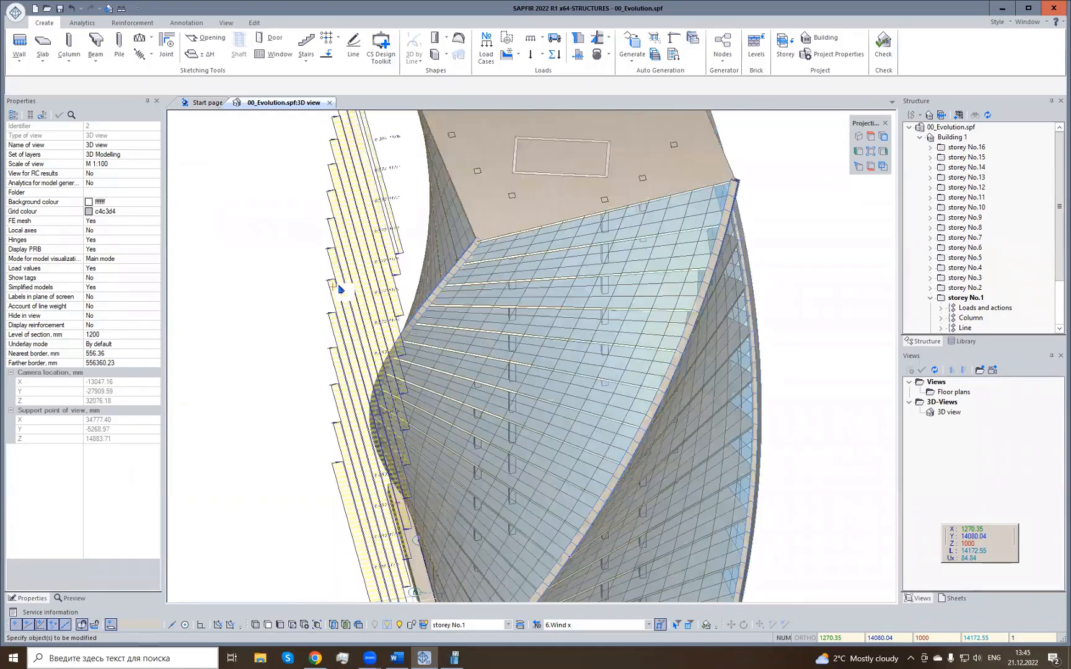
scroll(360, 290, "up", 3)
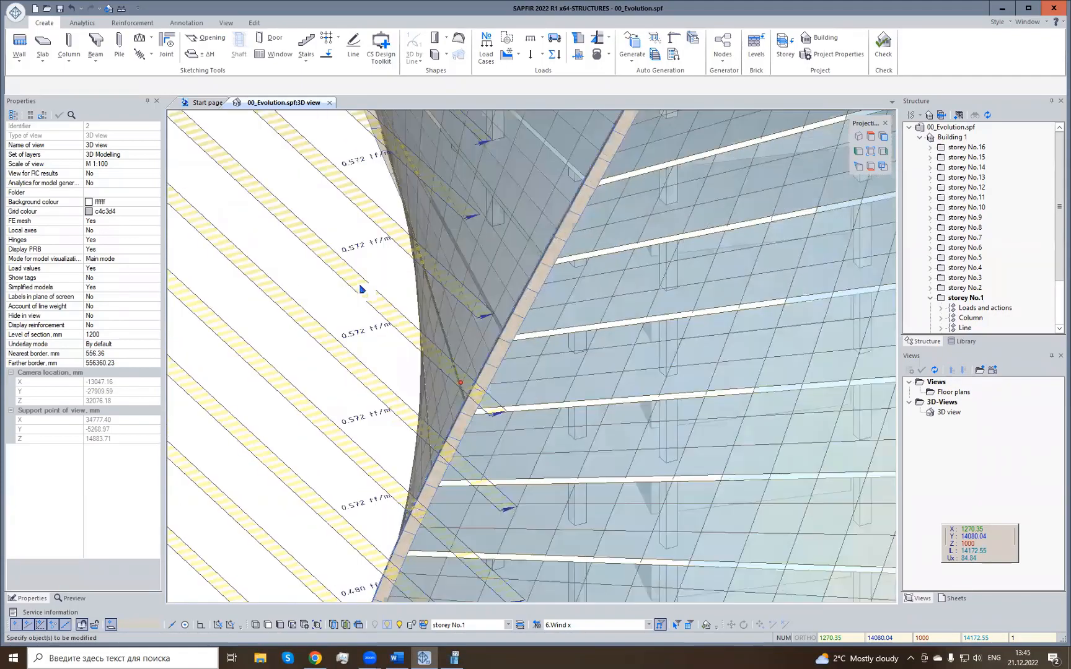
left_click(371, 264)
key("Escape")
scroll(379, 288, "down", 5)
scroll(421, 363, "down", 4)
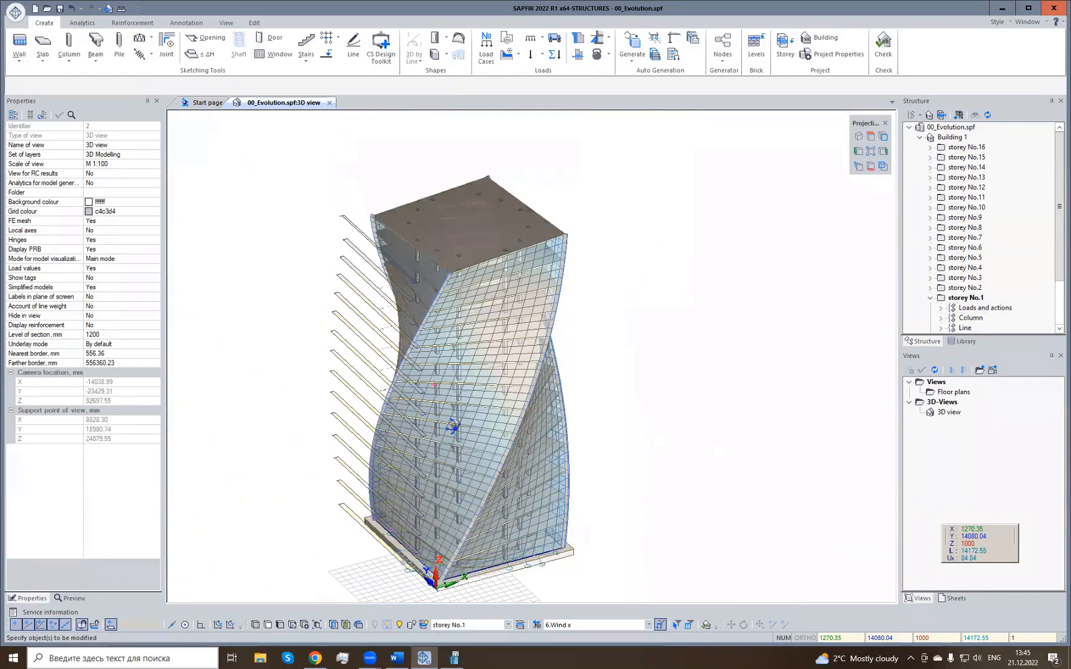
scroll(352, 493, "down", 1)
Inspect the start and end values of the linear wind load at the 12 m level.
left_click(349, 469)
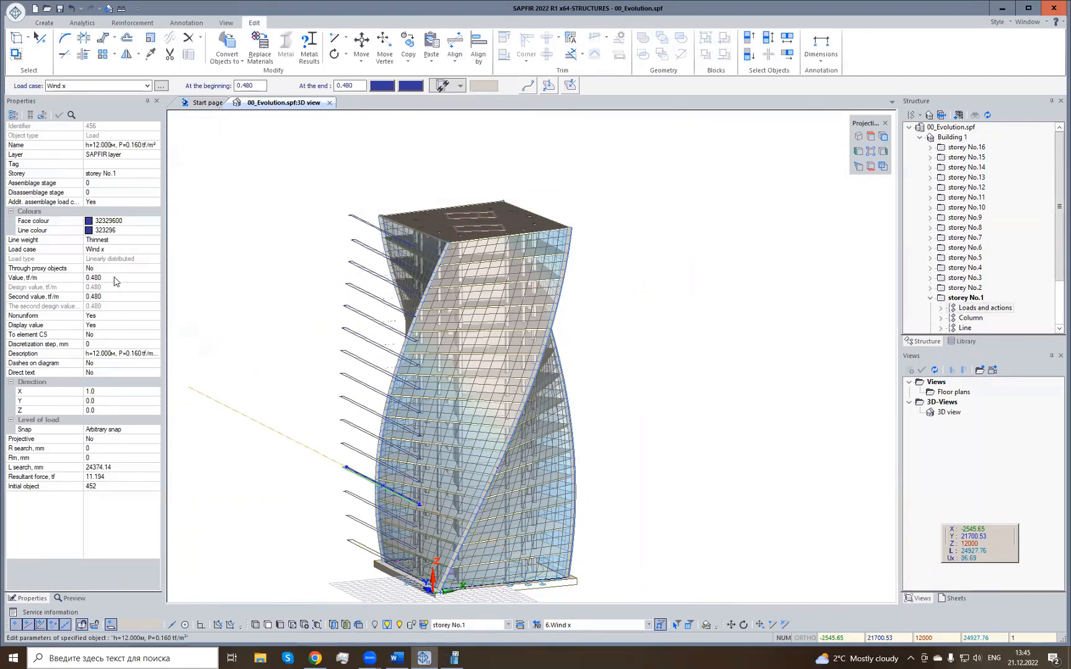
left_click(99, 278)
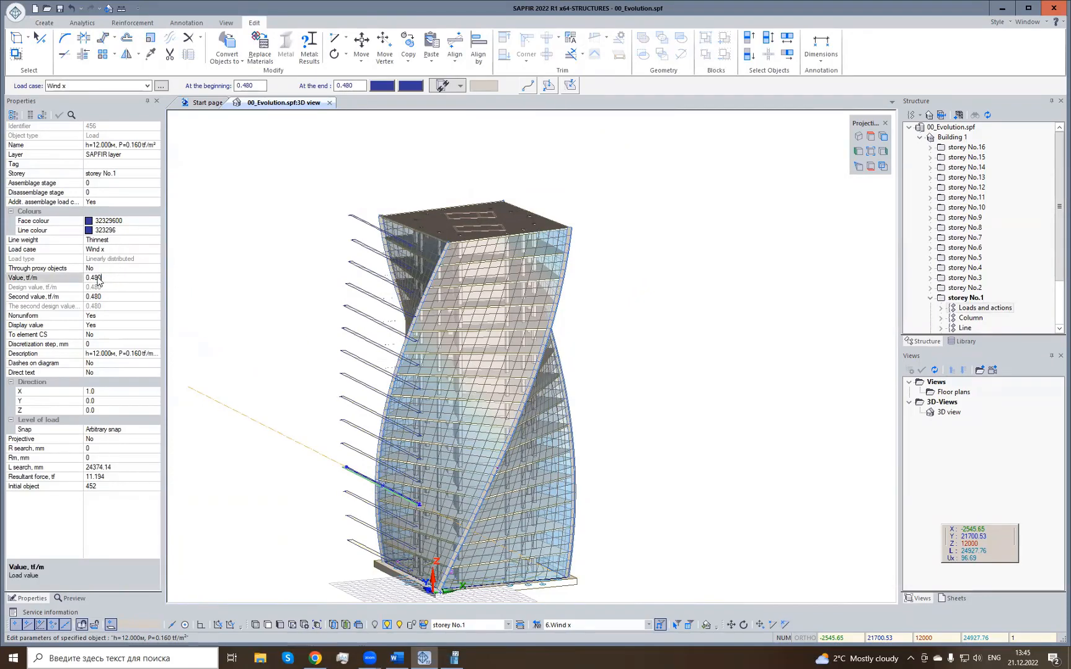
left_click(80, 297)
left_click(268, 335)
scroll(1017, 298, "down", 2)
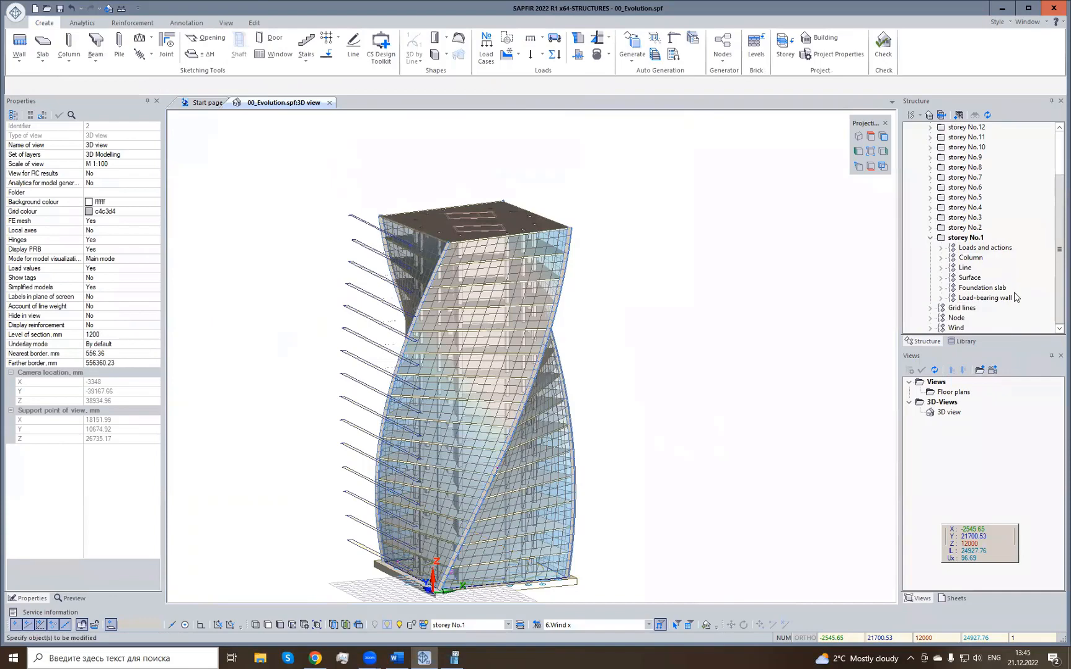
Review the Wind x parameters from the project structure and its entry in the load cases editor.
double_click(943, 331)
left_click(968, 328)
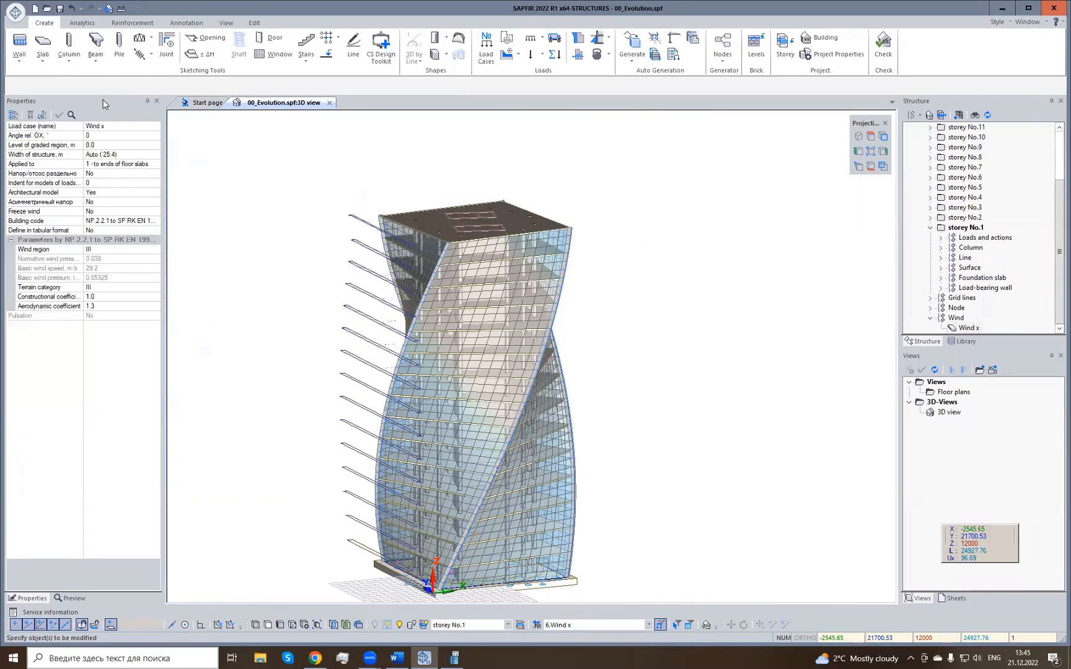
left_click(537, 625)
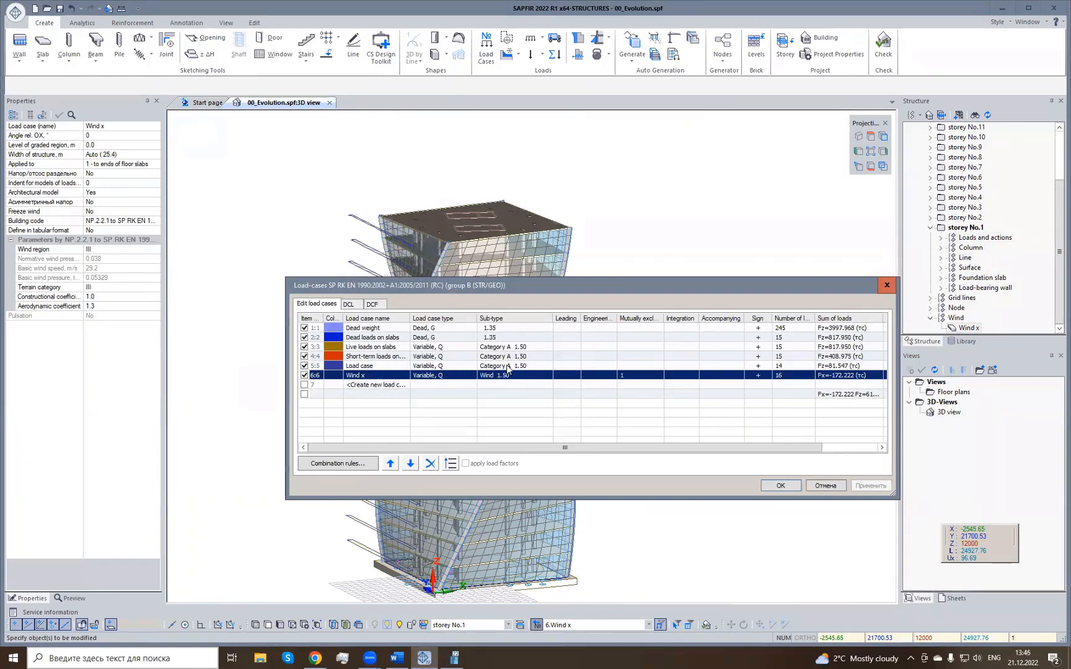
left_click(887, 285)
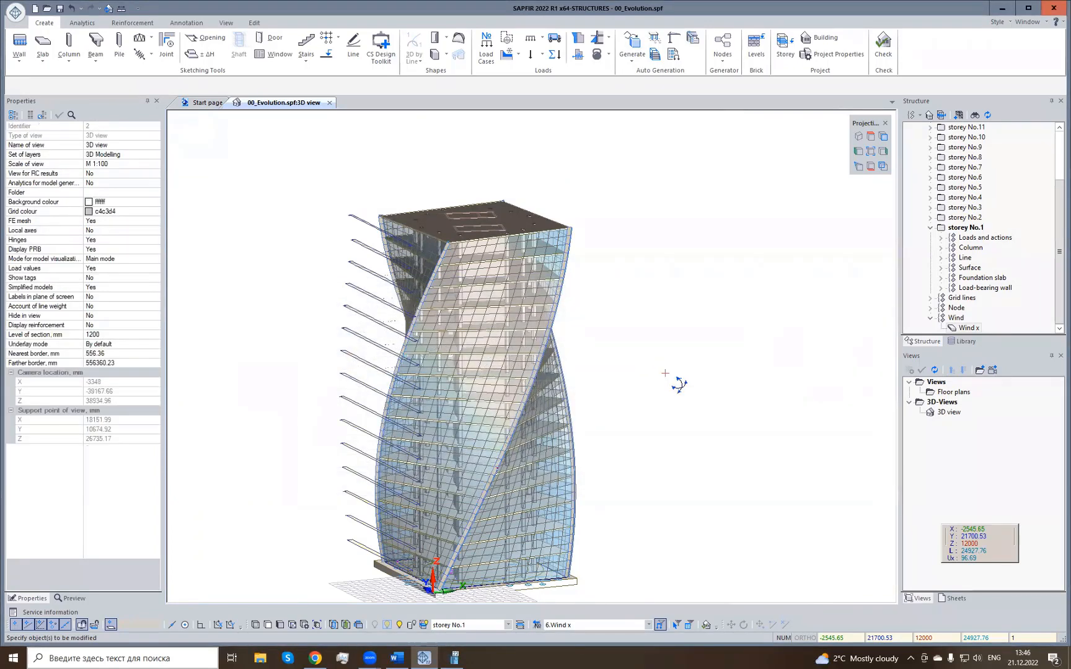
Make storey No.16 the active storey for work at the roof slab.
middle_click_drag(679, 385, 692, 403)
left_click_drag(1056, 184, 1055, 134)
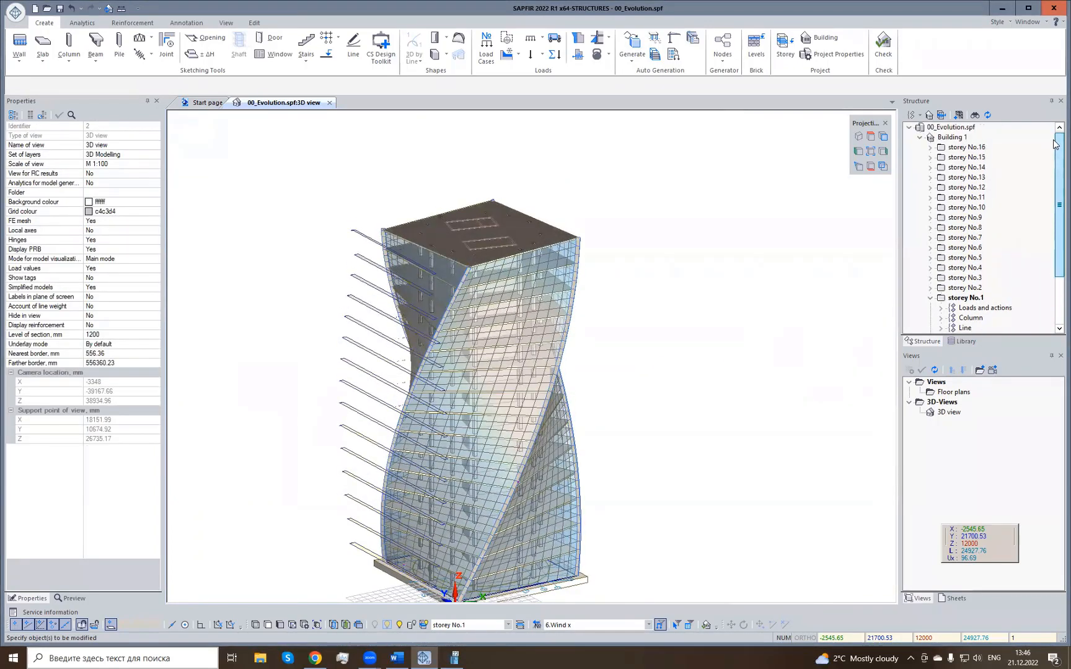
left_click(978, 147)
scroll(386, 144, "up", 3)
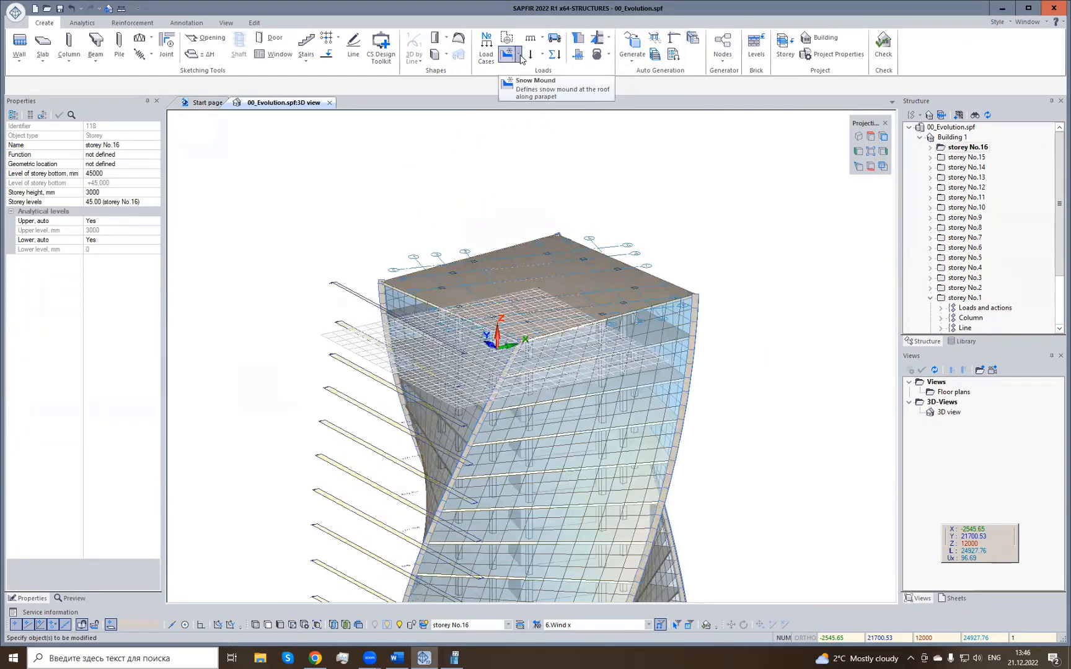
Examine the wind direction angle and load case name parameters for an additional wind load without creating it.
right_click_drag(600, 174, 610, 181)
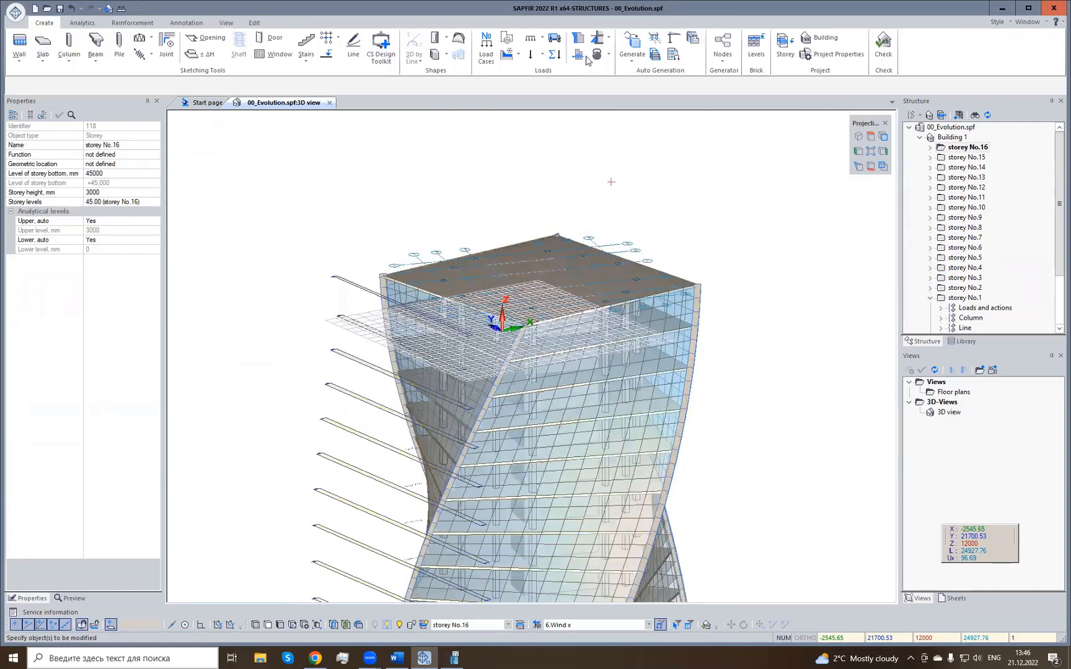
left_click(580, 41)
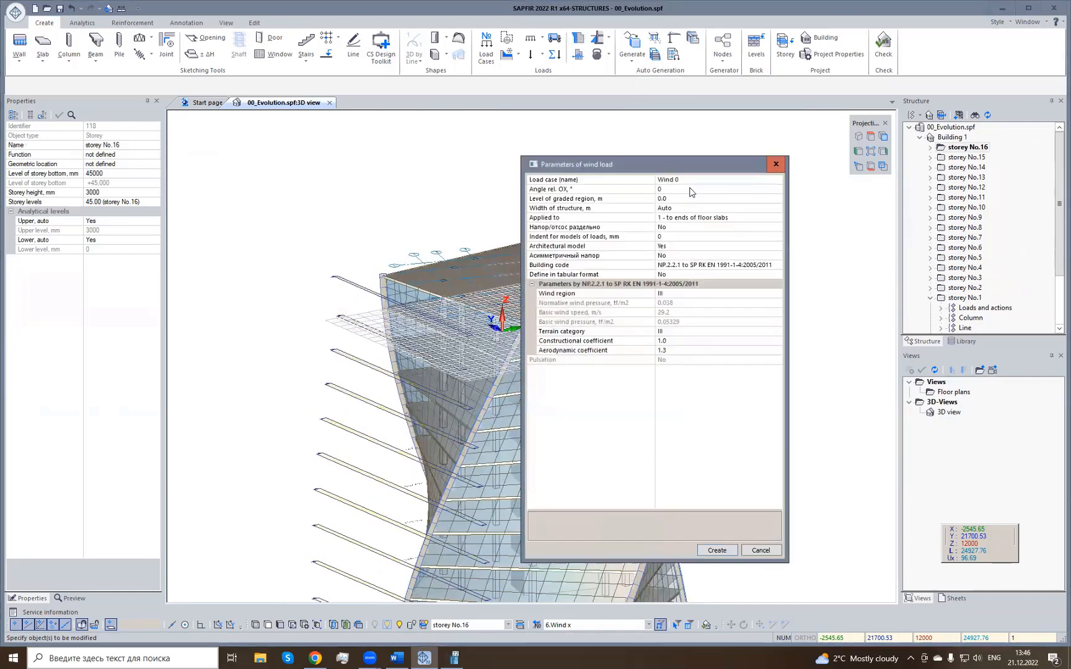
left_click(569, 191)
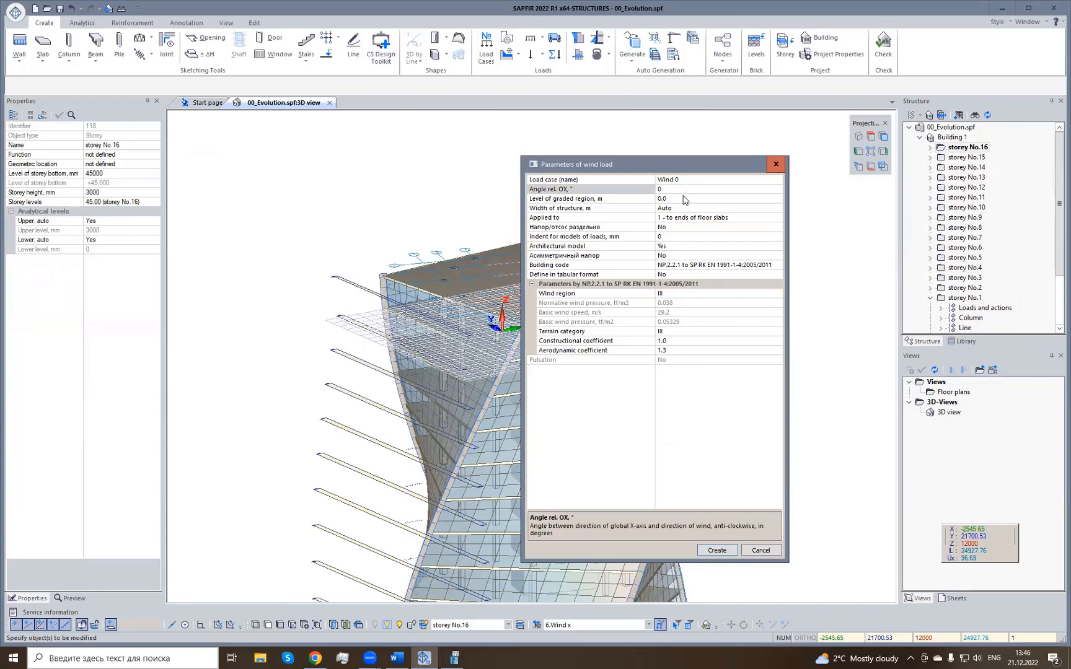
left_click_drag(686, 192, 604, 190)
left_click(610, 180)
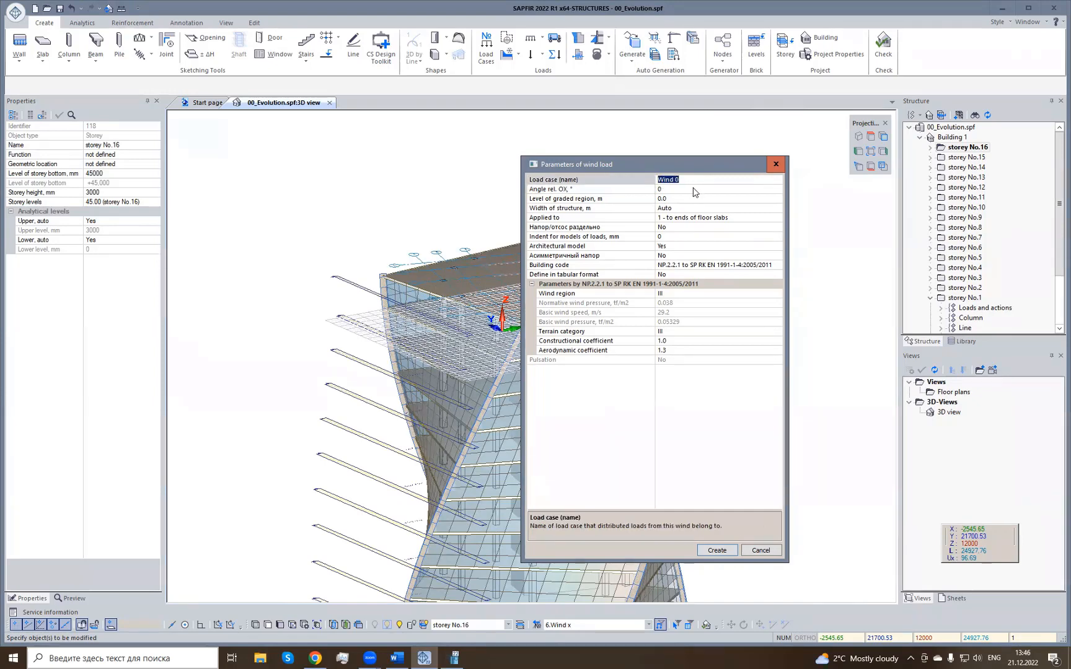
left_click(776, 164)
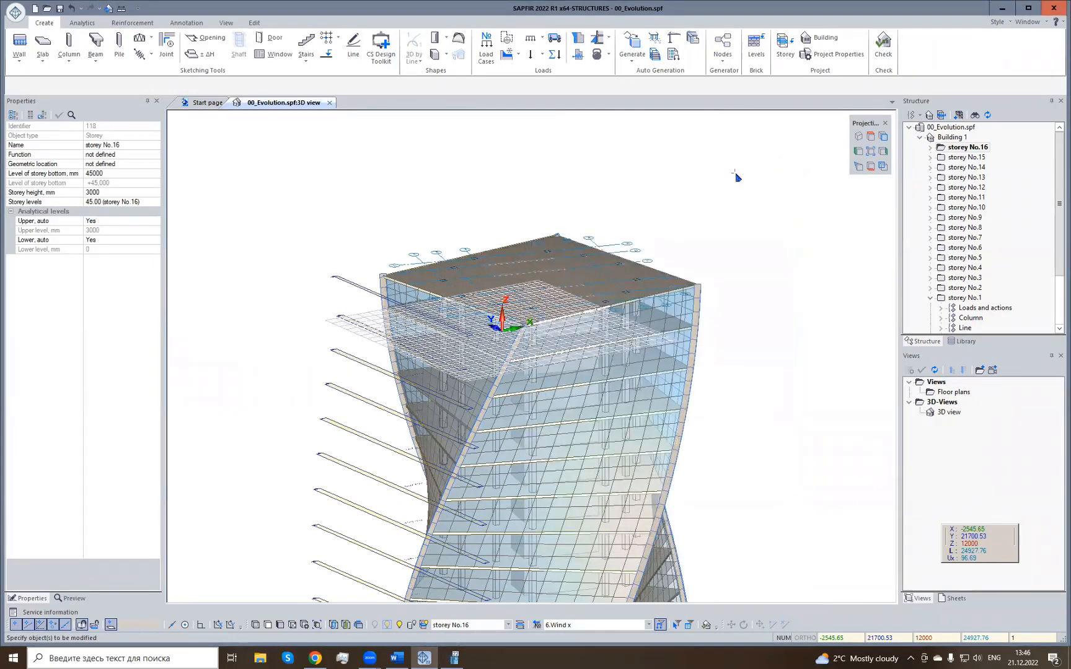
View the roof slab and look up the Snow Mound tool among the surface load commands.
right_click_drag(715, 215, 638, 273)
middle_click_drag(611, 214, 587, 191)
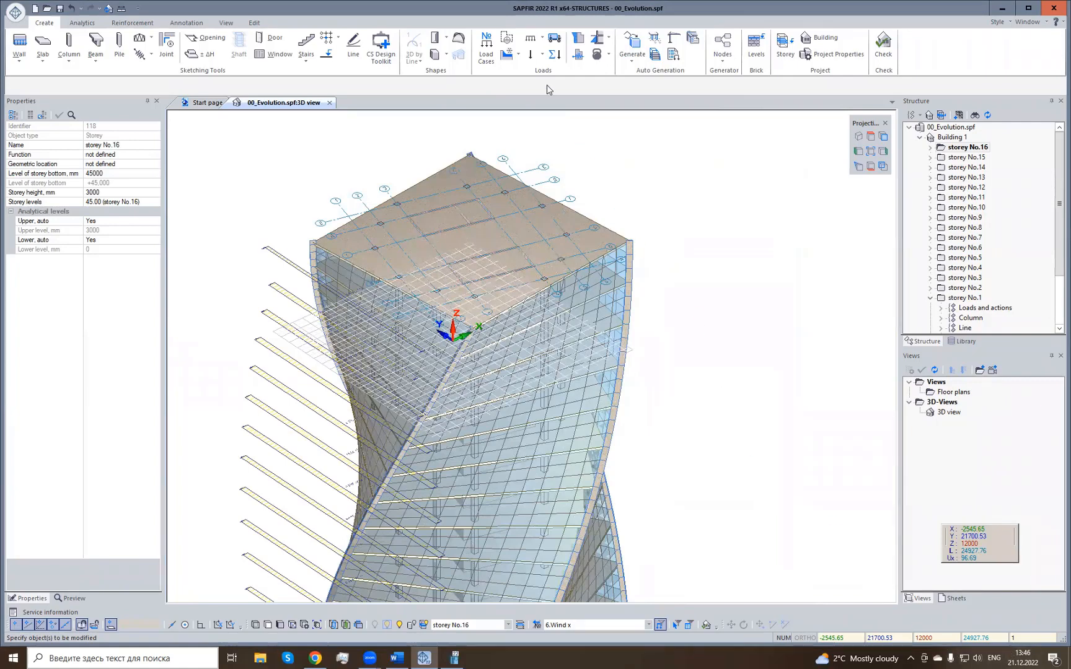
left_click(520, 57)
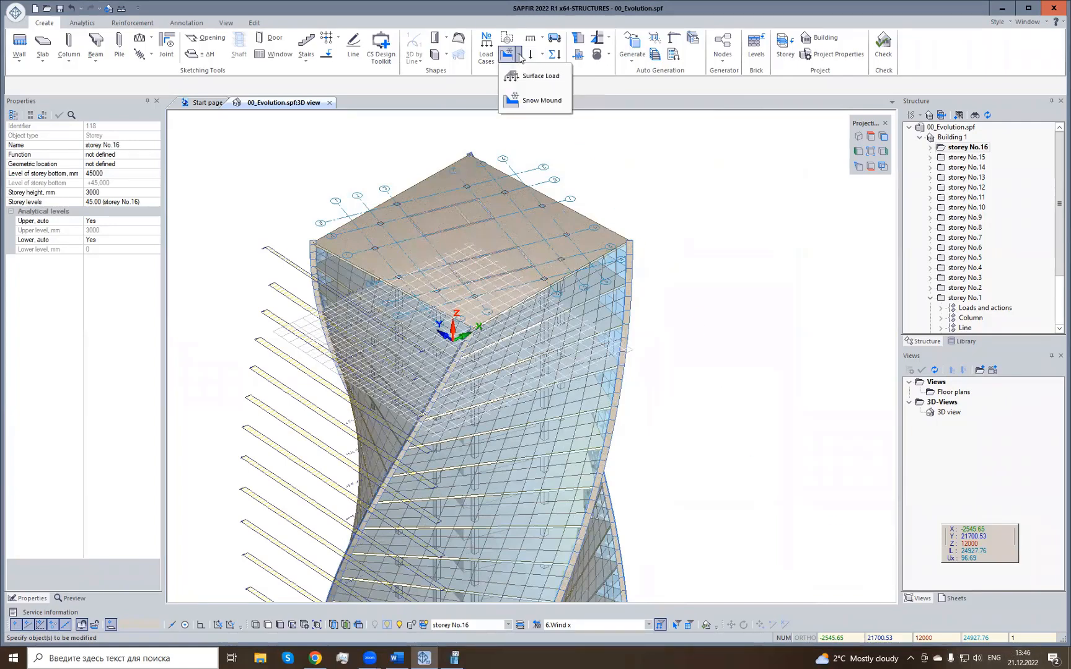
left_click(563, 103)
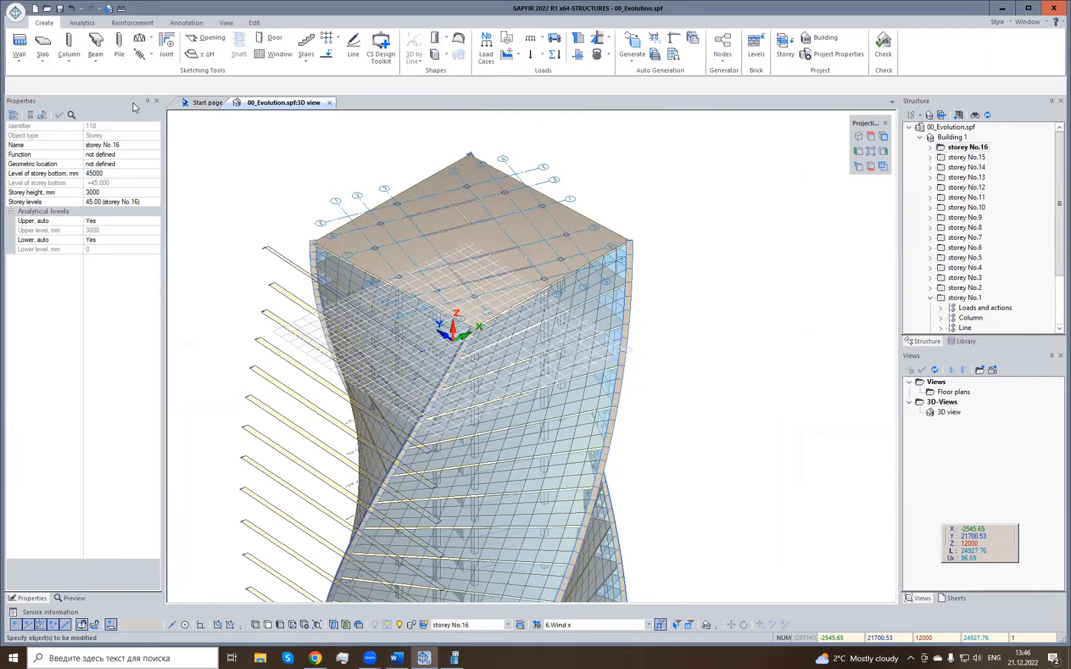
Start a ceramic brick partition on storey No.16 and set its thickness to 250 mm.
left_click(19, 57)
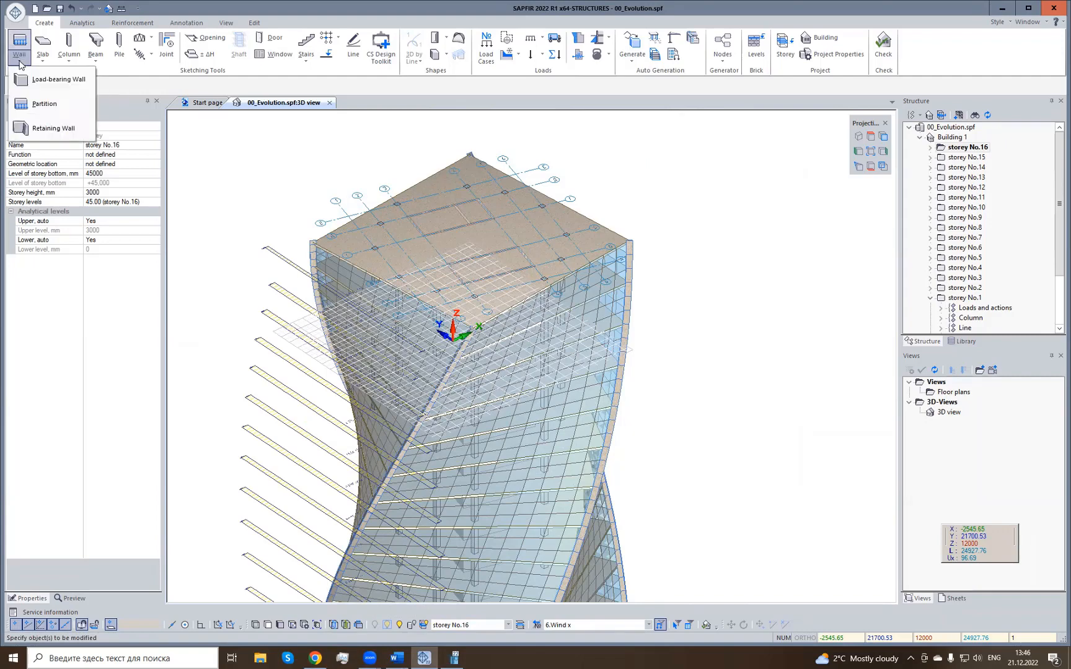
left_click(51, 110)
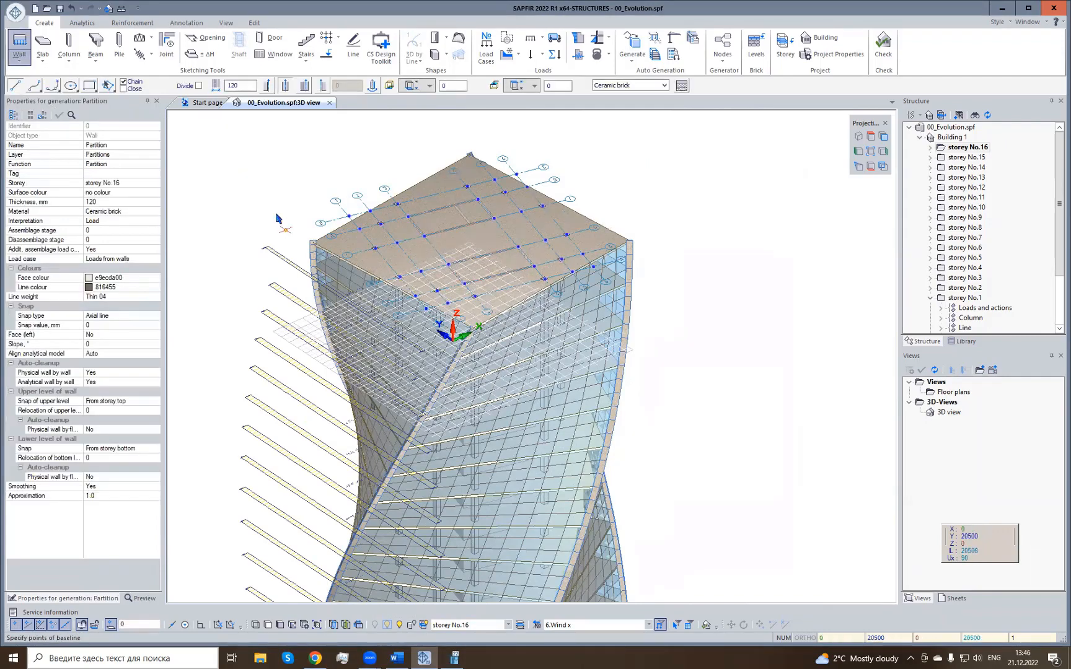
scroll(389, 245, "up", 1)
scroll(382, 197, "up", 3)
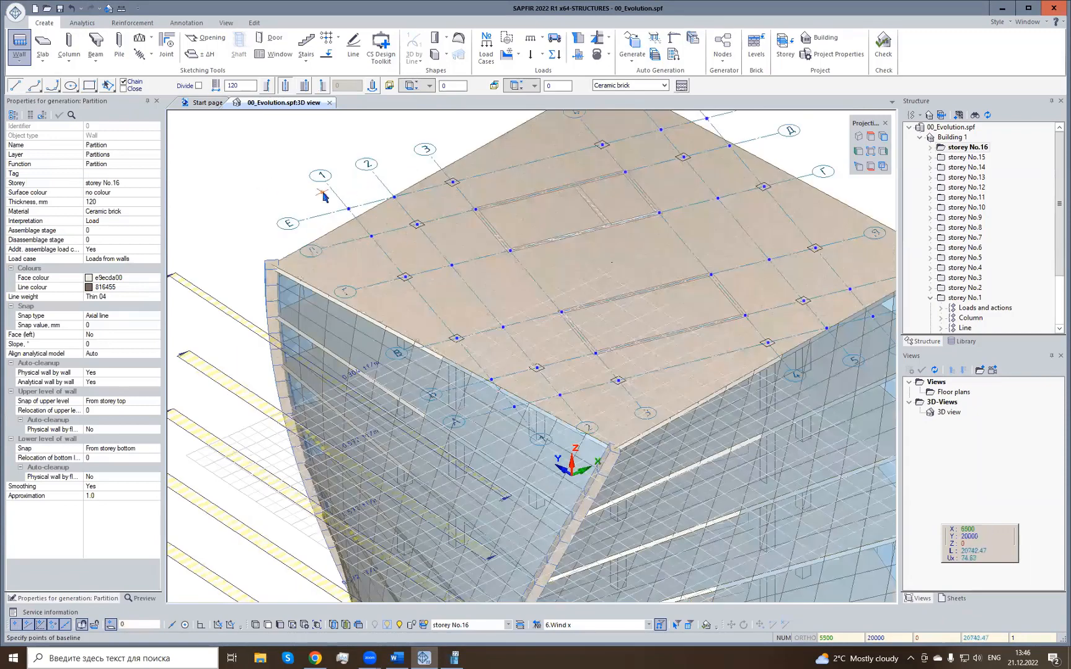
double_click(246, 86)
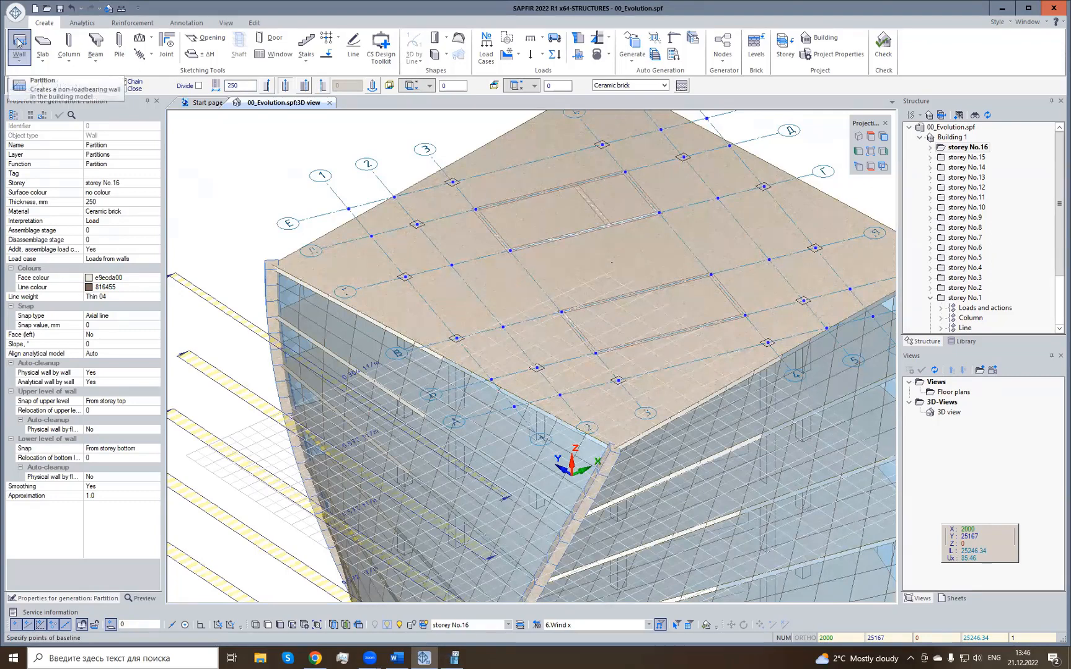
left_click(19, 60)
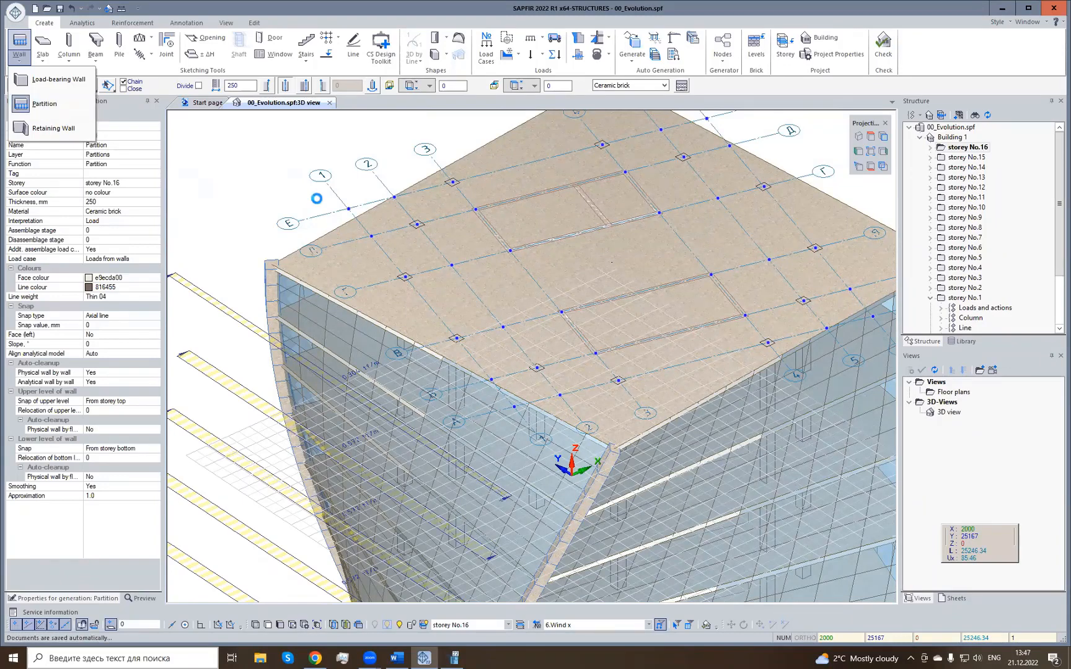
left_click(275, 107)
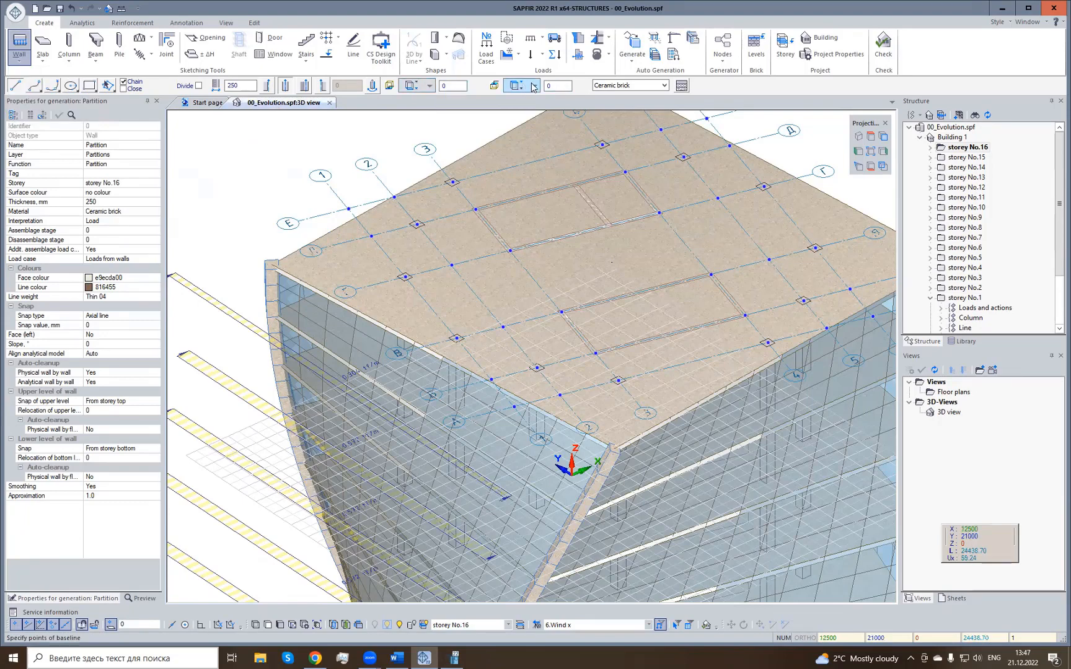
Snap the partition's upper level to the storey bottom with a 1200 mm relocation.
left_click(412, 88)
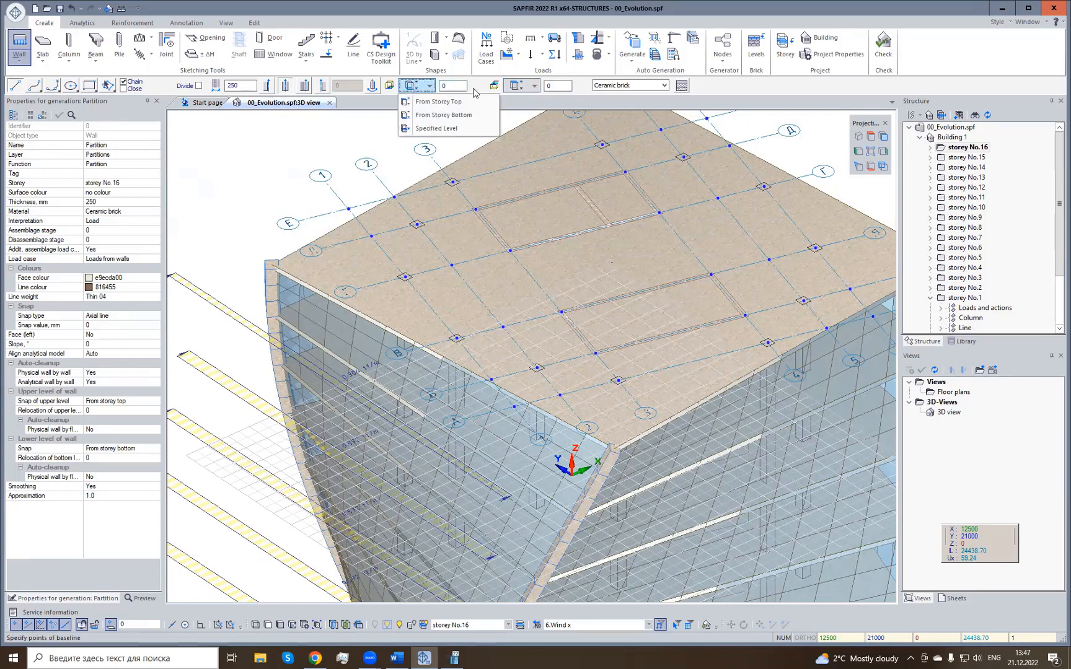
left_click(455, 87)
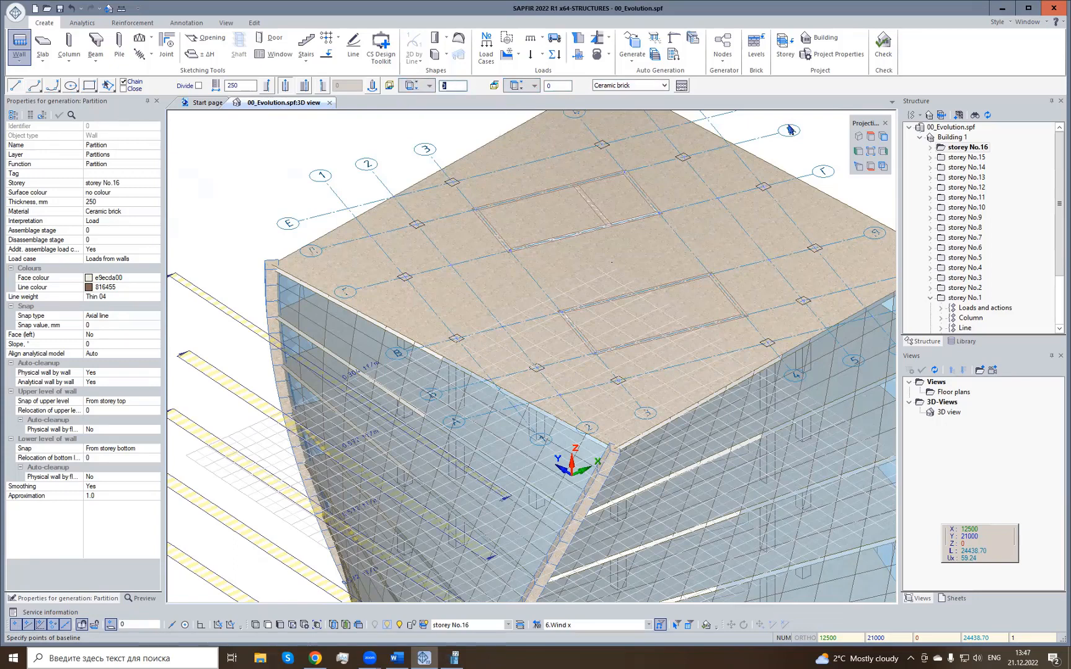
left_click(531, 88)
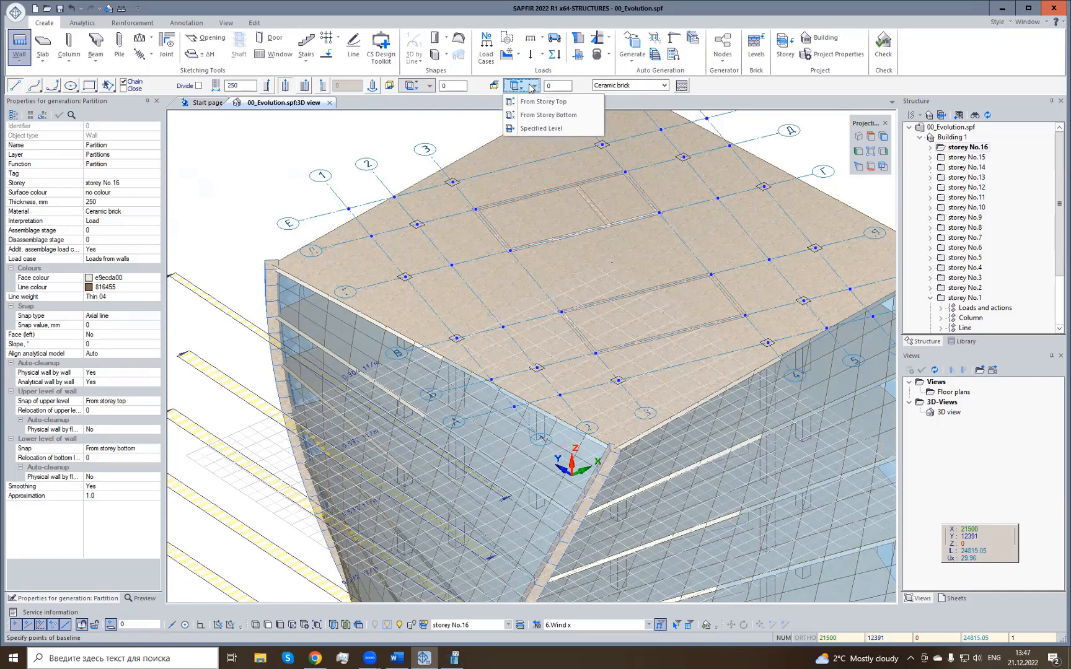
left_click(550, 116)
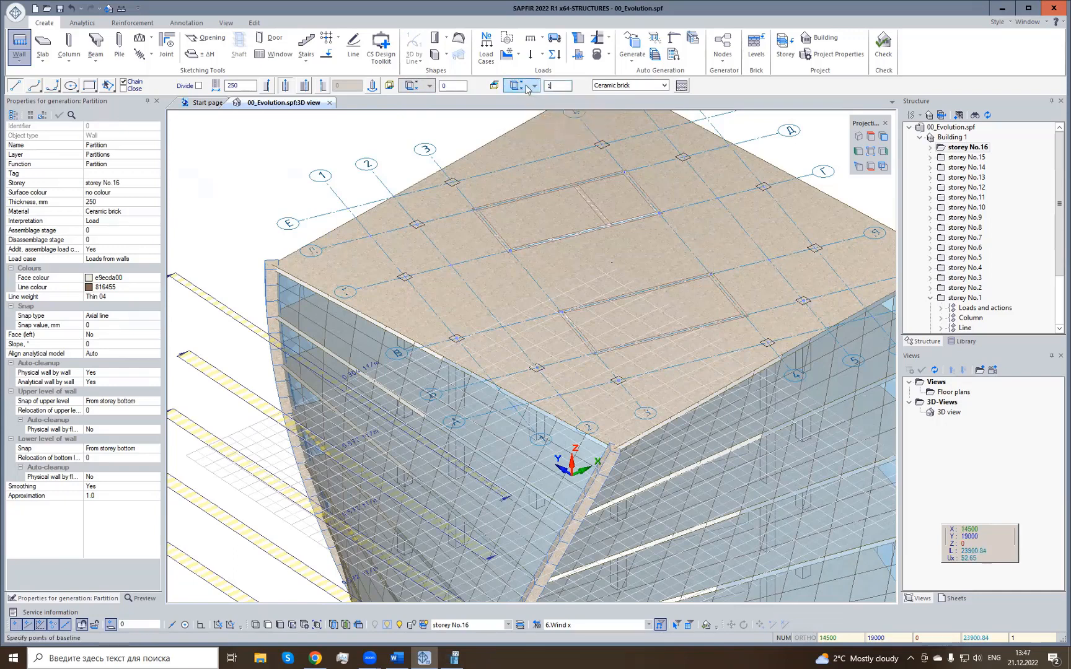
type("1200")
key("Return")
Draw the parapet partition in the analytical view as a closed chain through the four corners of the storey No.16 roof slab.
left_click(334, 624)
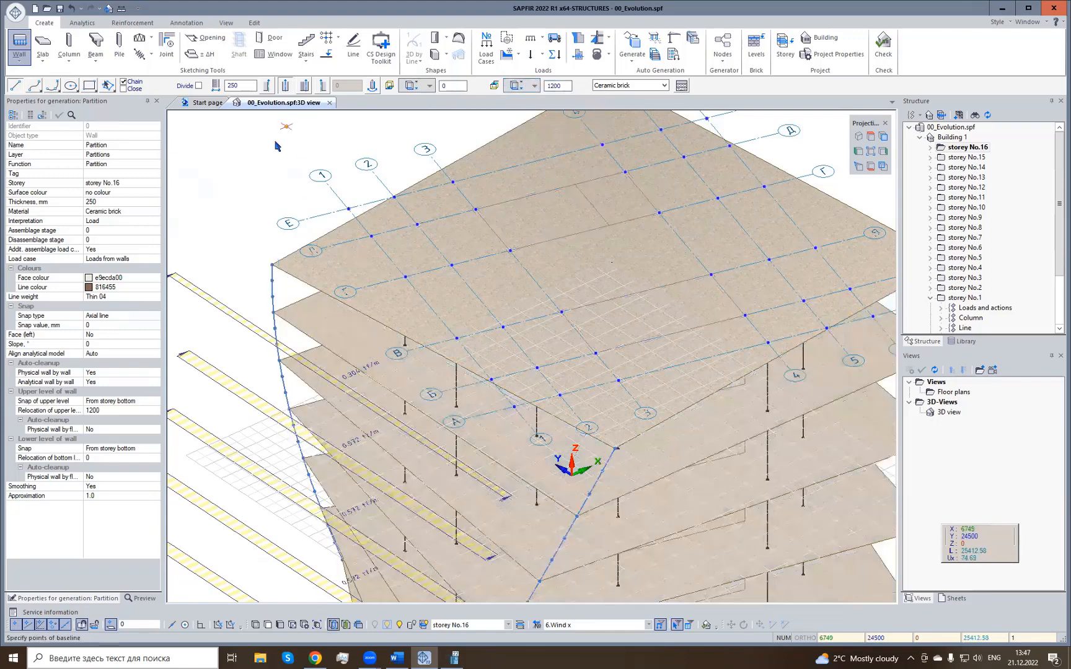
left_click(272, 264)
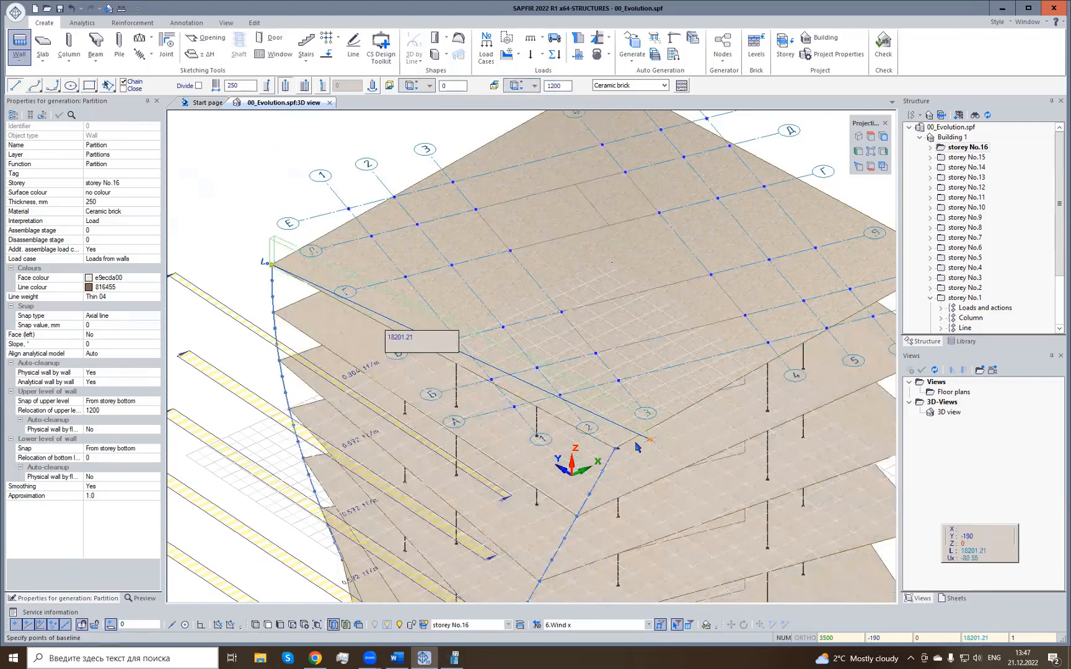
scroll(616, 452, "up", 4)
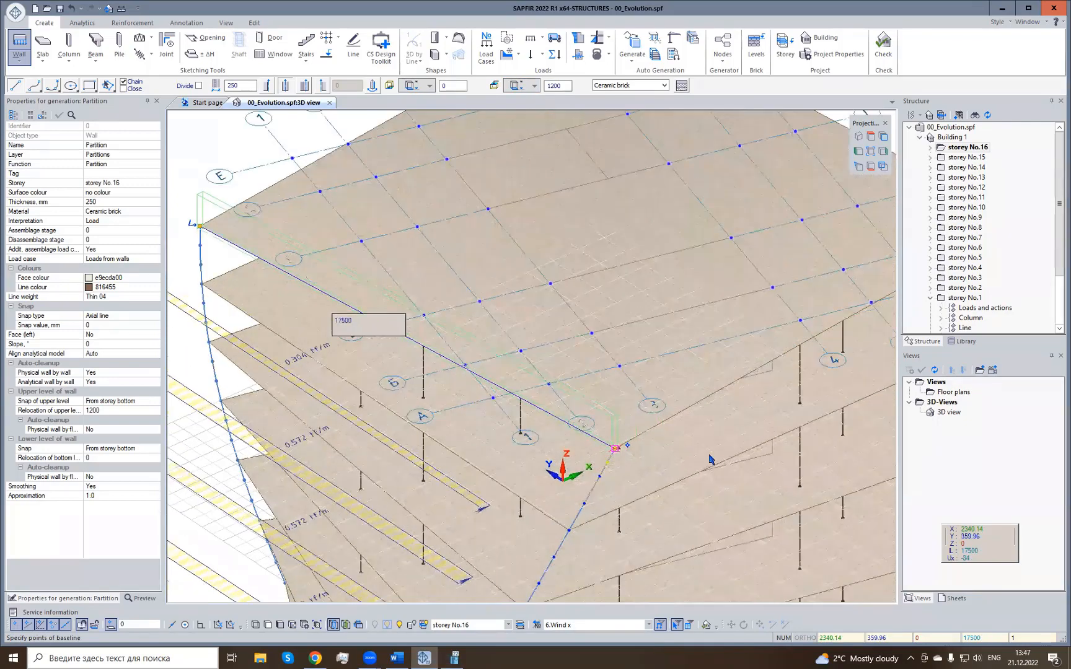
scroll(625, 446, "up", 3)
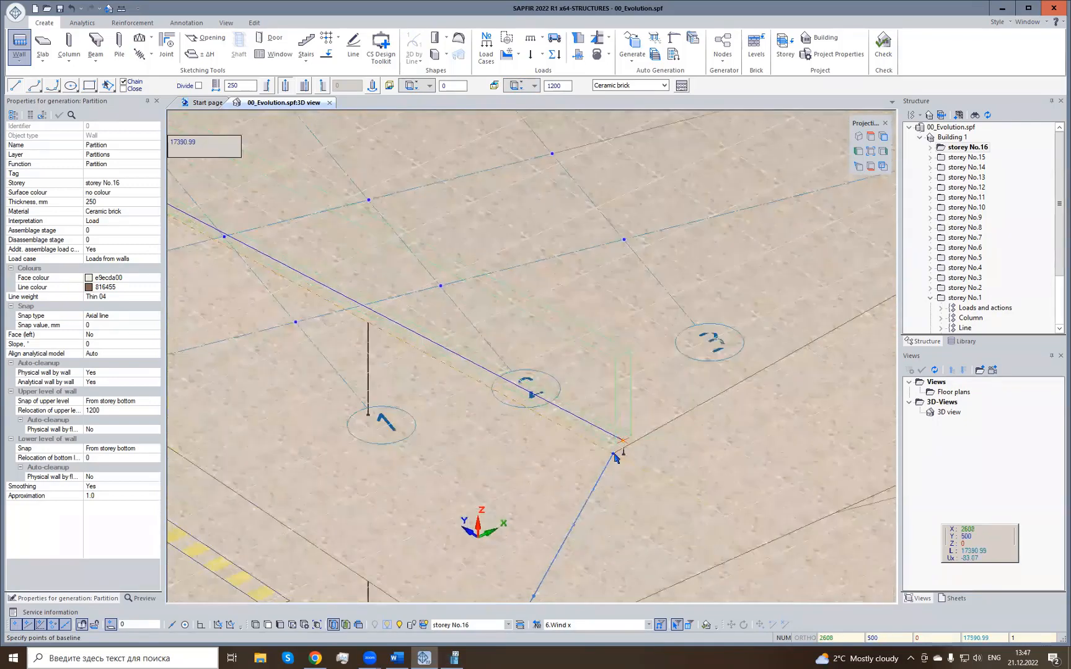
left_click(616, 449)
scroll(614, 452, "down", 3)
scroll(523, 390, "down", 5)
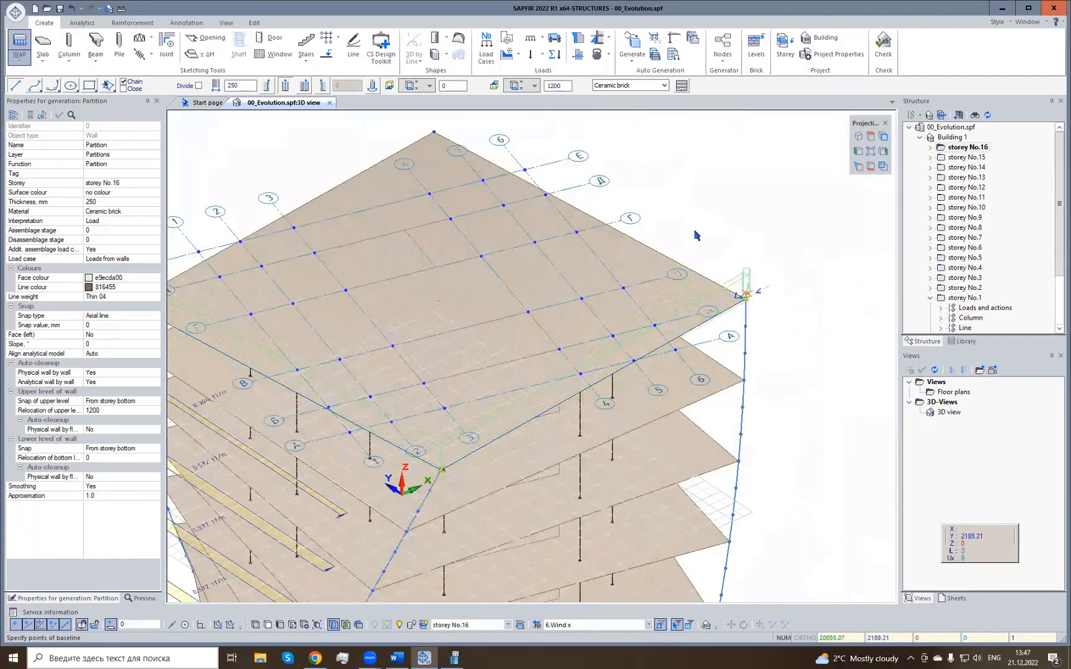
left_click(745, 300)
left_click(434, 133)
middle_click_drag(376, 191, 488, 197)
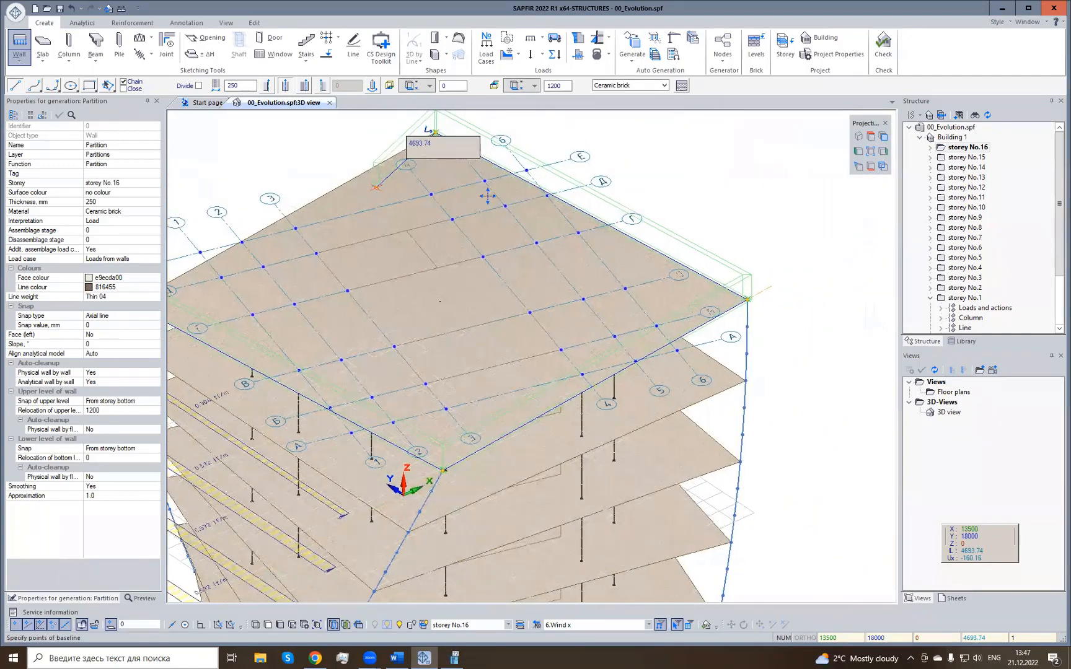
left_click(242, 312)
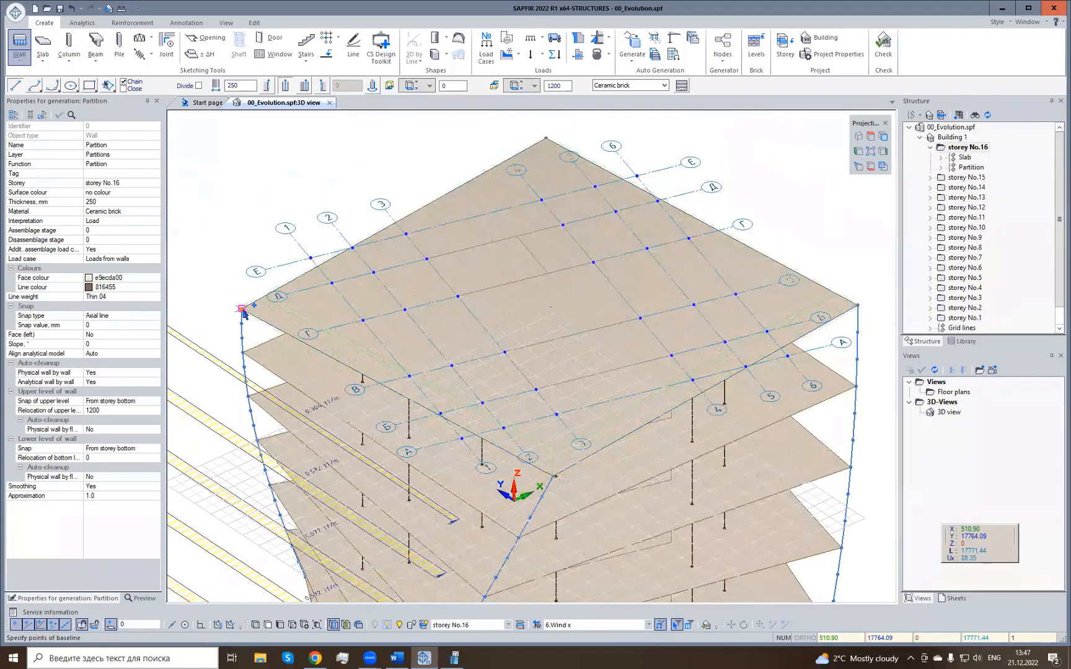
Return to the physical model, examine the roof parapet from several angles and check the list of load cases.
left_click(334, 629)
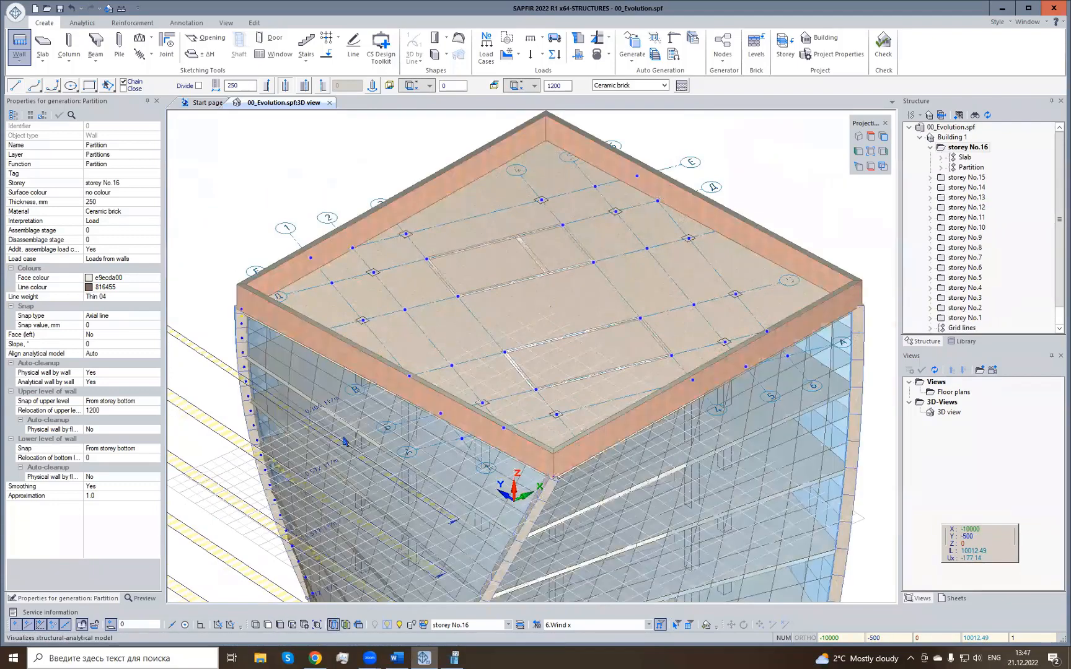
key("Escape")
left_click(558, 460)
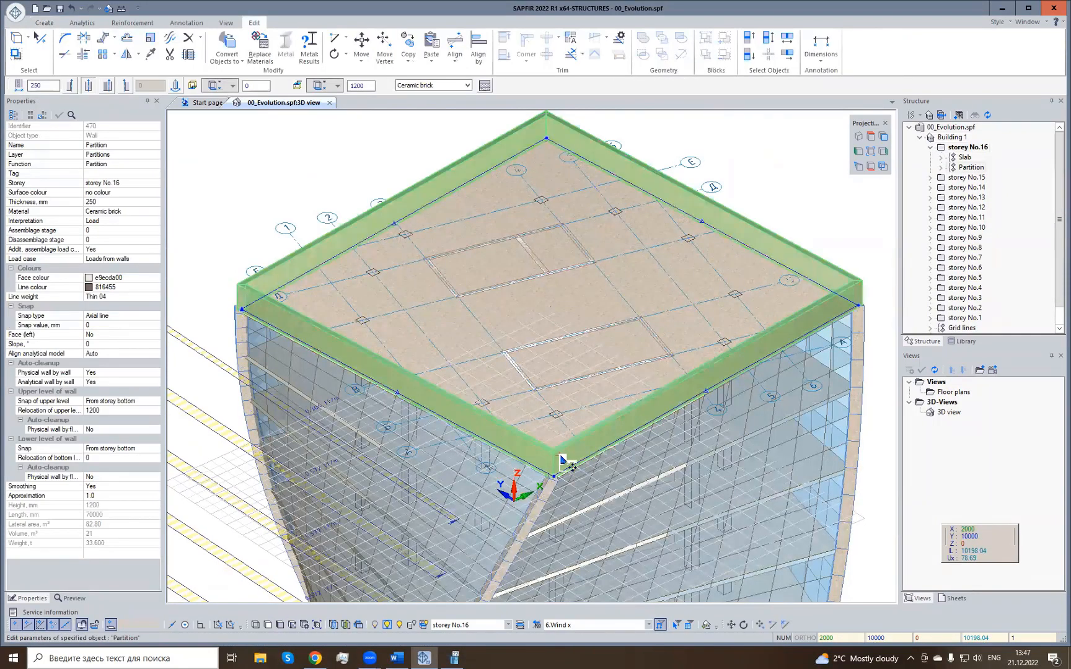
scroll(561, 460, "up", 5)
scroll(561, 459, "down", 4)
scroll(560, 456, "down", 3)
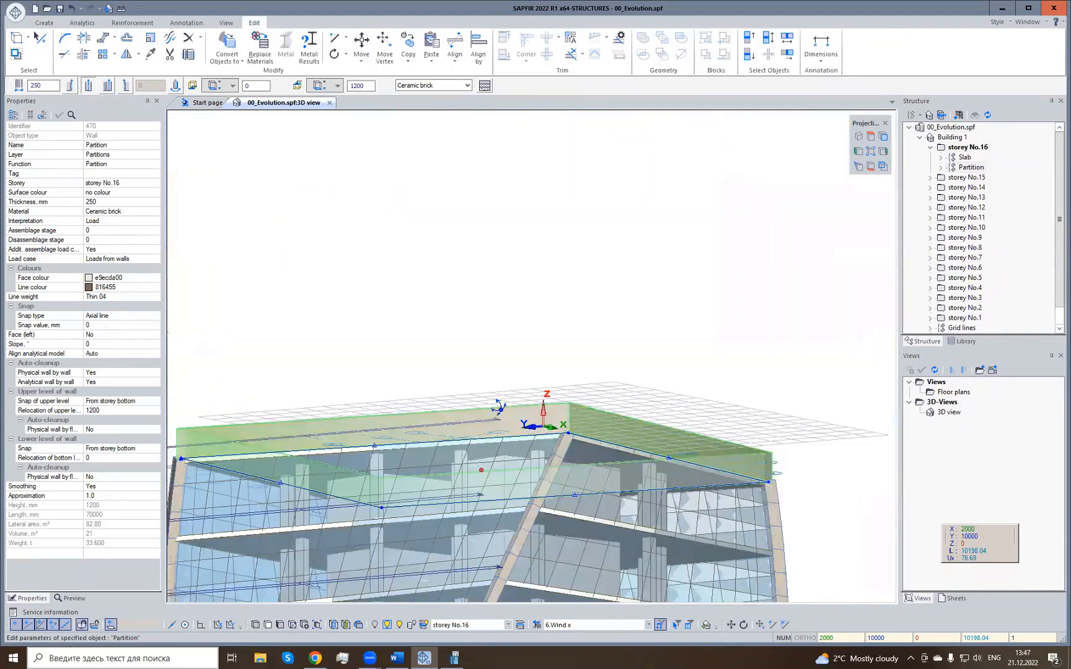
left_click(612, 626)
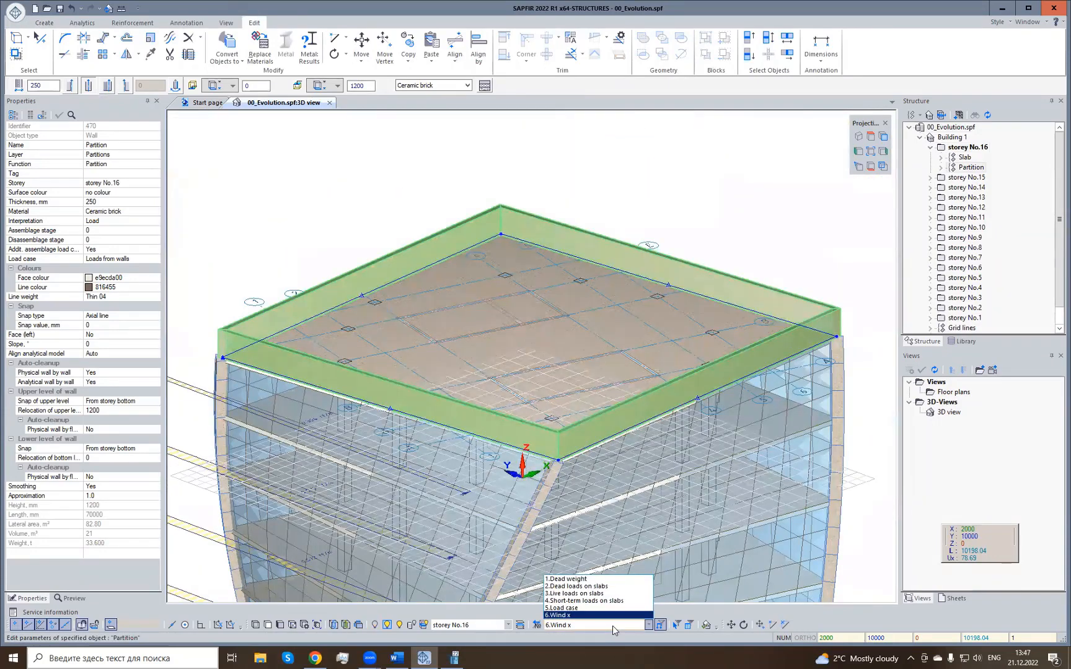
left_click(614, 628)
key("Escape")
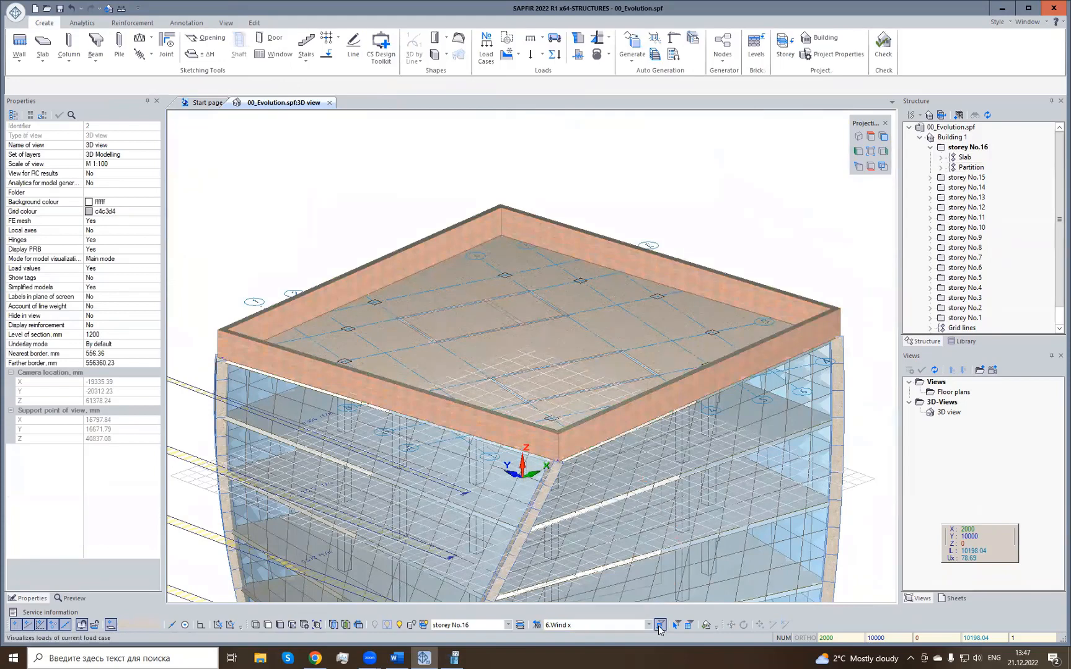
Show the analytical model and set the Loads from walls load case type to Dead, G in the load case editor.
left_click(344, 626)
left_click(537, 625)
left_click(368, 386)
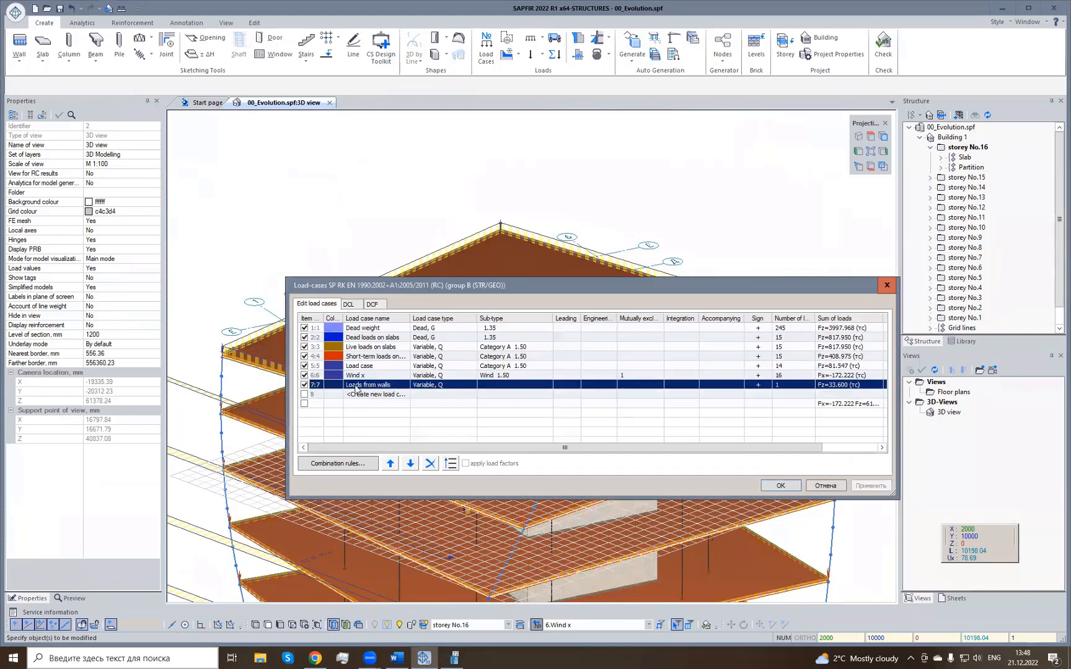
left_click(485, 386)
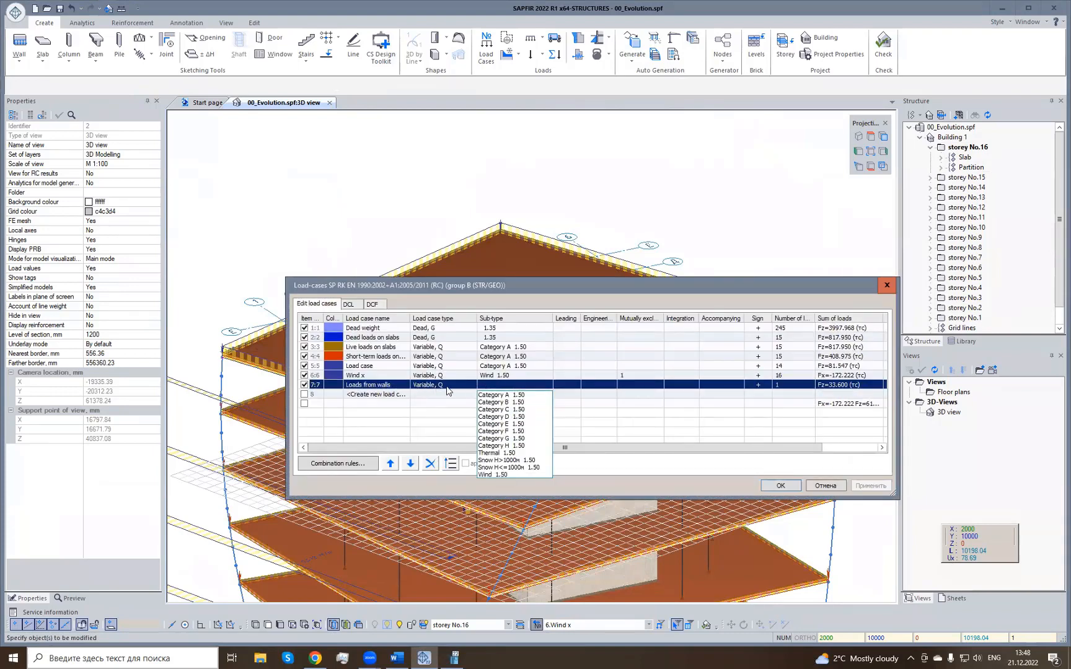
left_click(455, 386)
left_click(455, 386)
left_click(446, 395)
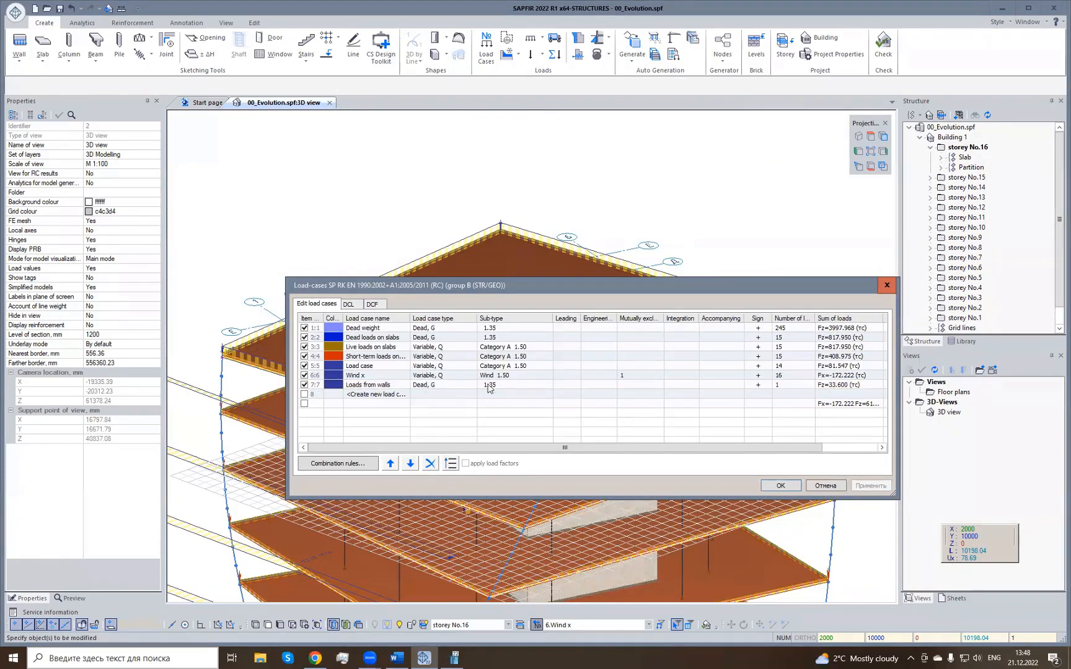
left_click(781, 485)
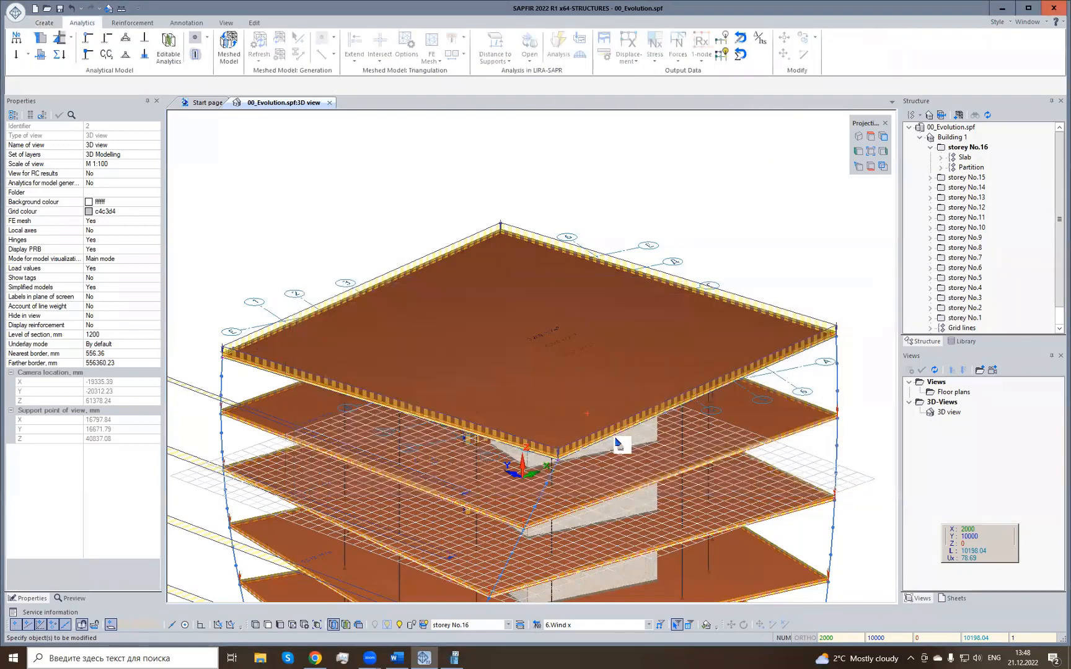
Make Loads from walls the current load case and display its loads on the roof.
left_click(649, 625)
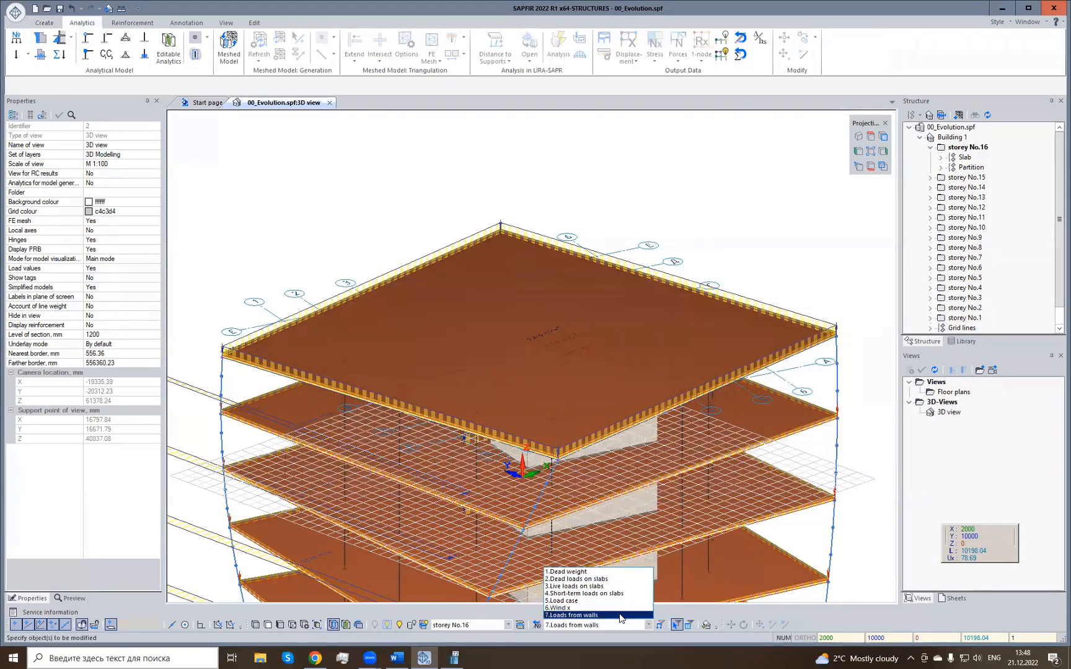
left_click(583, 617)
mouse_move(639, 466)
middle_mouse_down()
mouse_move(682, 437)
mouse_move(631, 466)
middle_mouse_up()
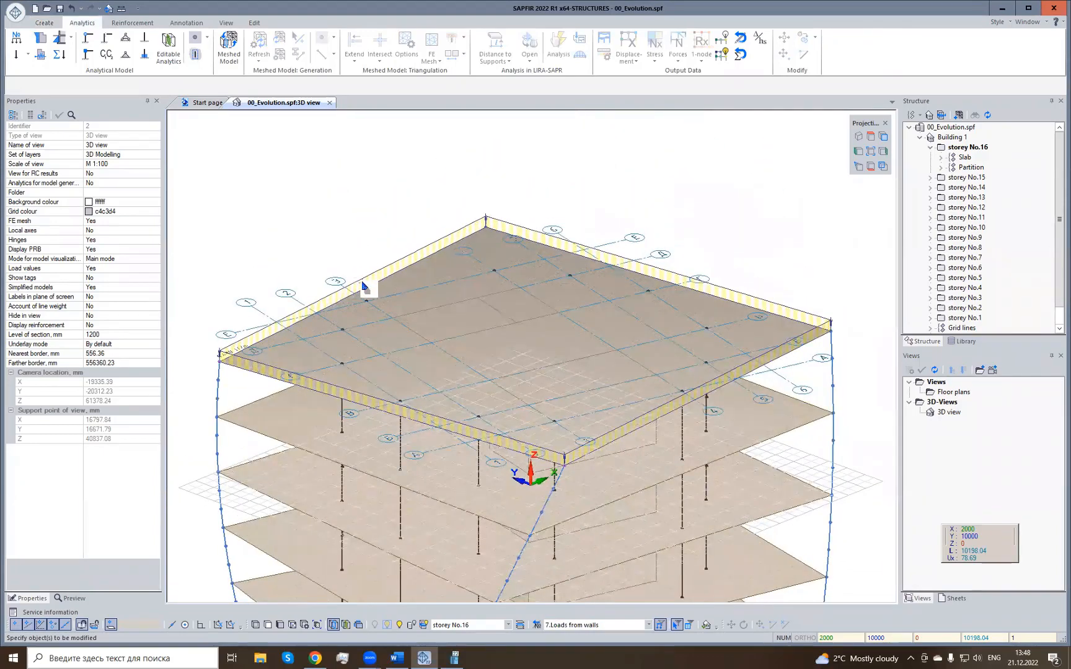
Examine the unit weight of the parapet's ceramic brick material and the line load value at the roof corner.
left_click(364, 287)
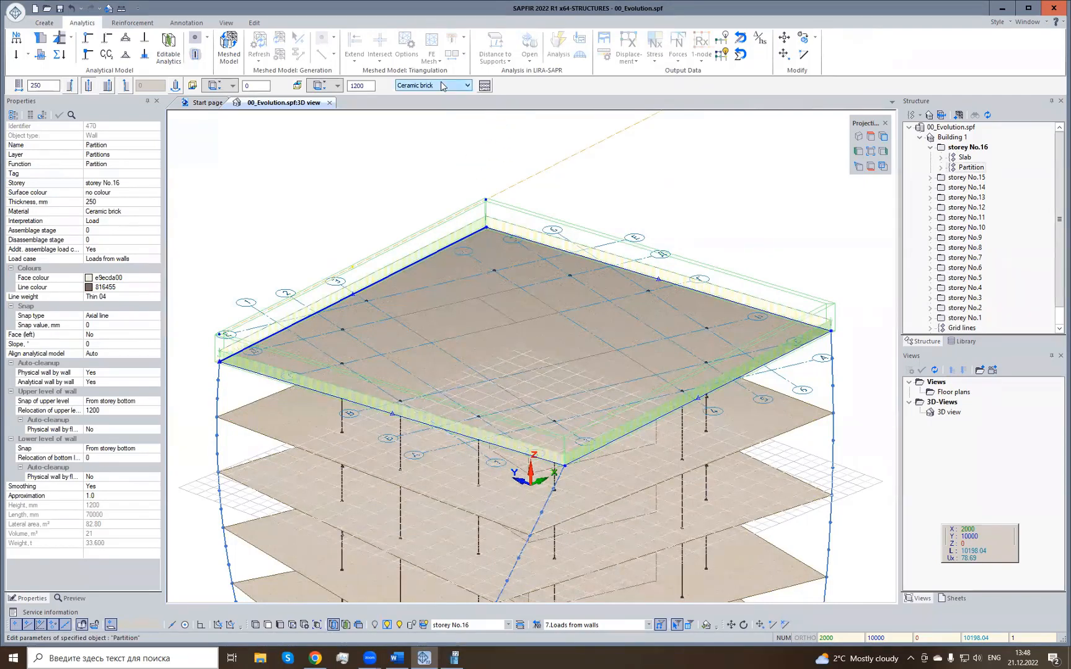
left_click(485, 87)
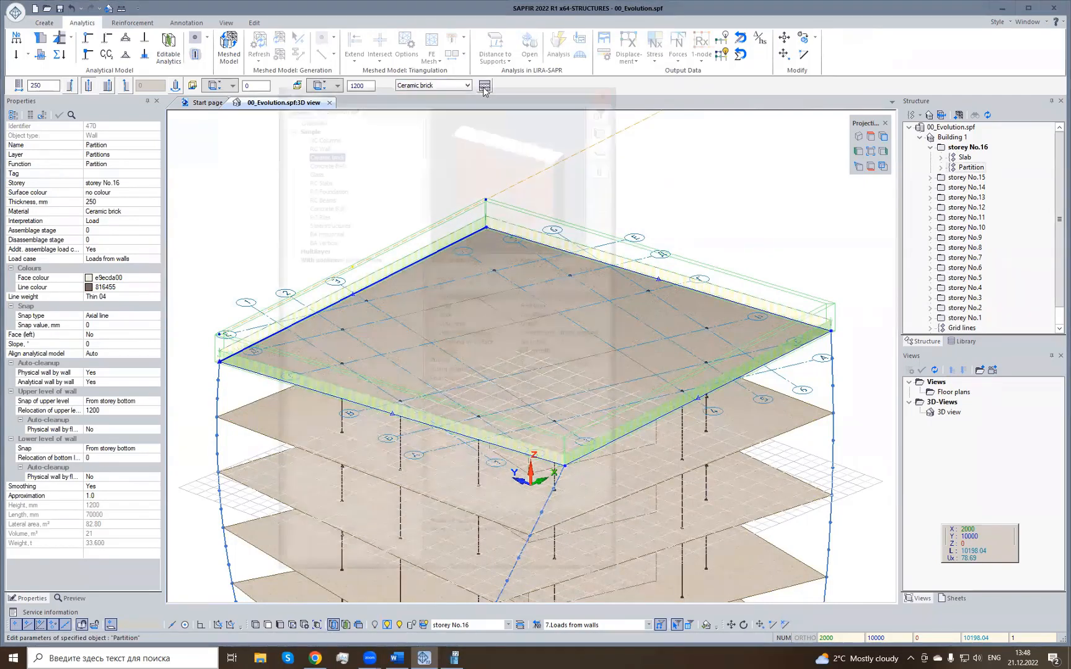
left_click(441, 393)
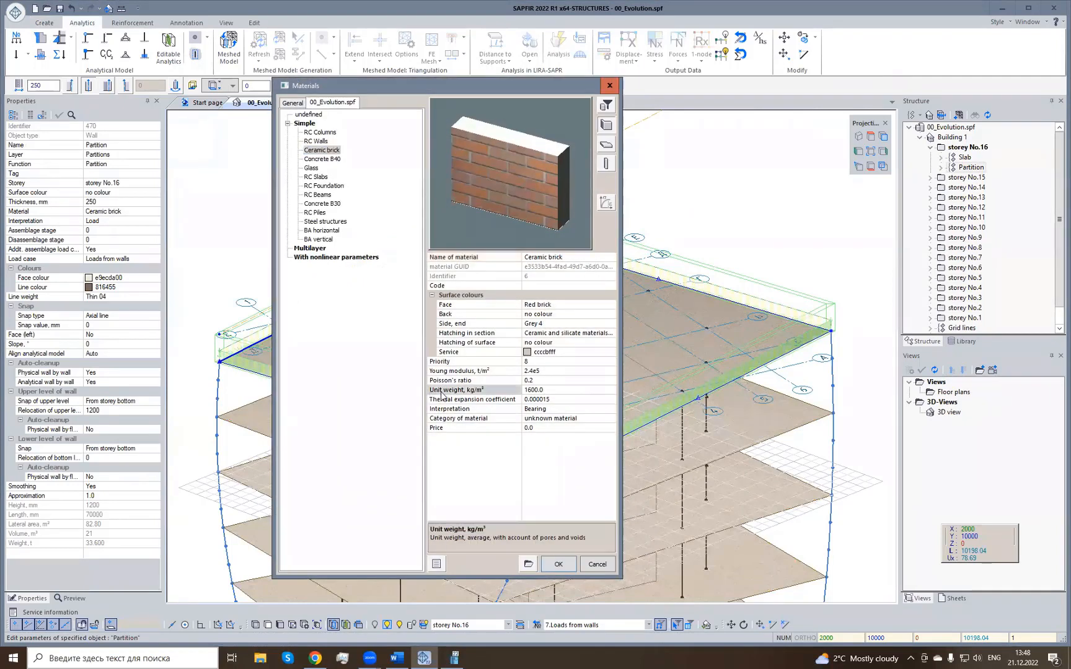
left_click(610, 85)
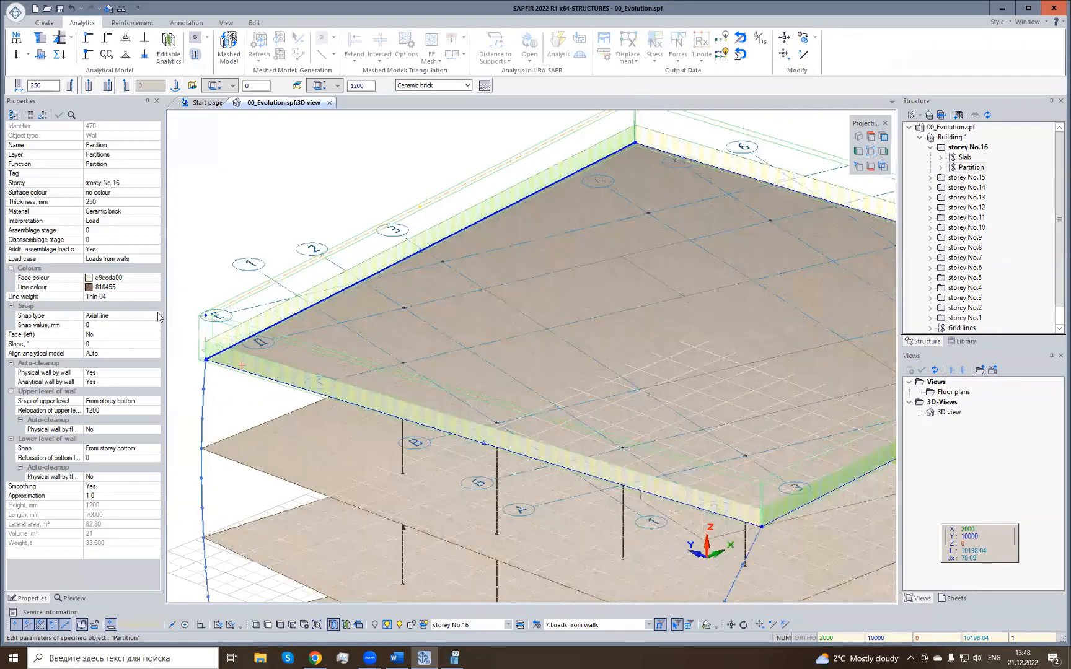
scroll(235, 365, "up", 2)
scroll(233, 361, "up", 2)
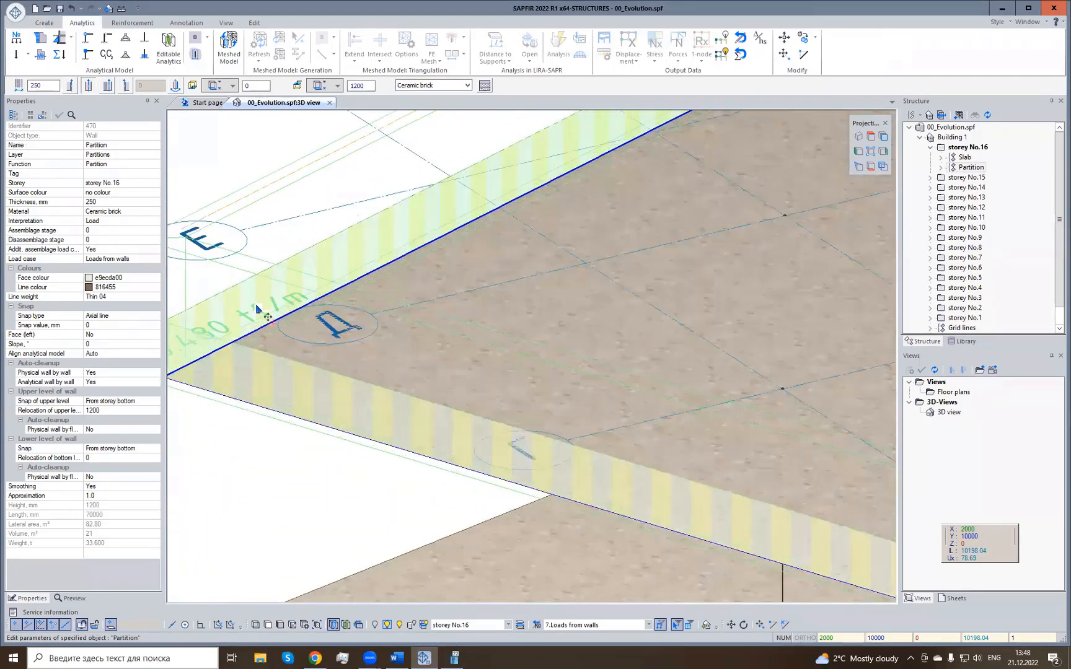
scroll(262, 322, "down", 2)
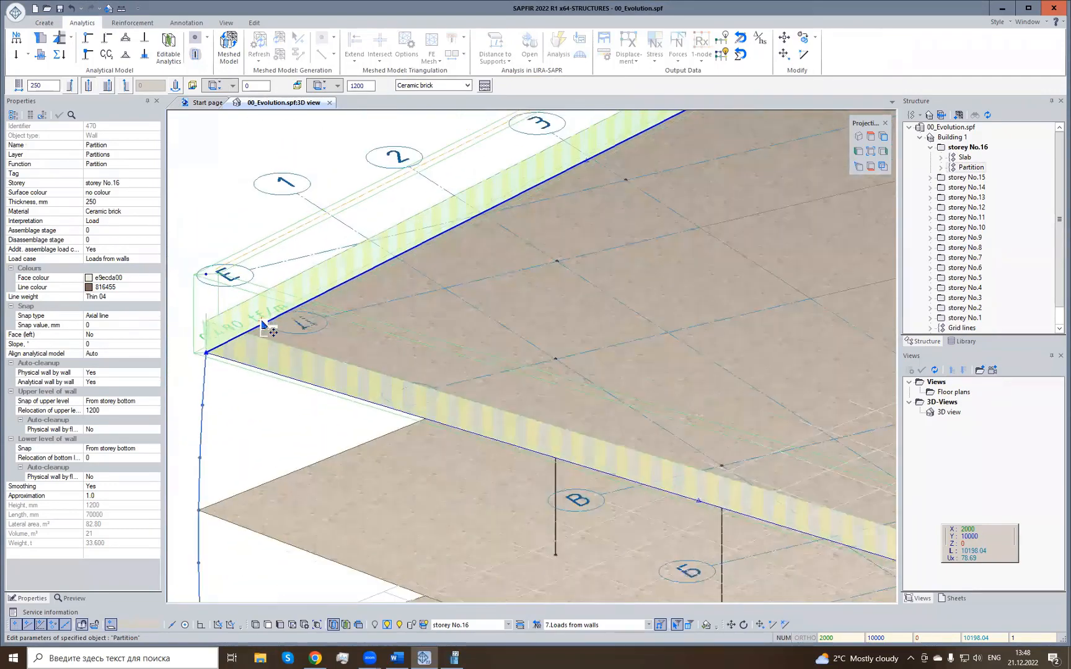
scroll(176, 335, "up", 2)
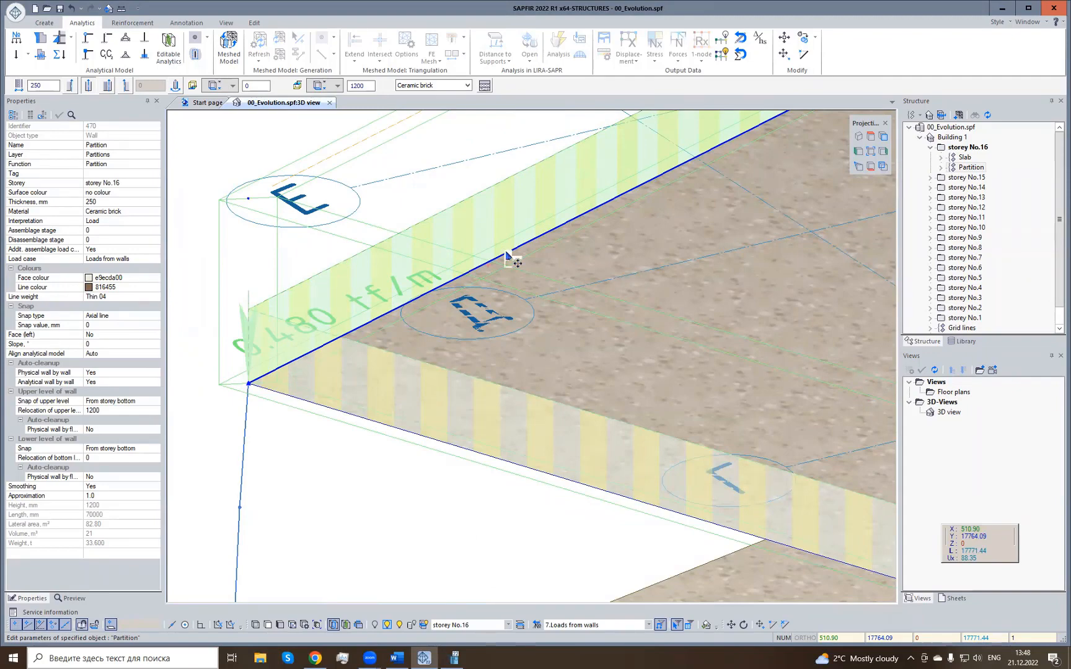
left_click(378, 500)
scroll(298, 352, "down", 10)
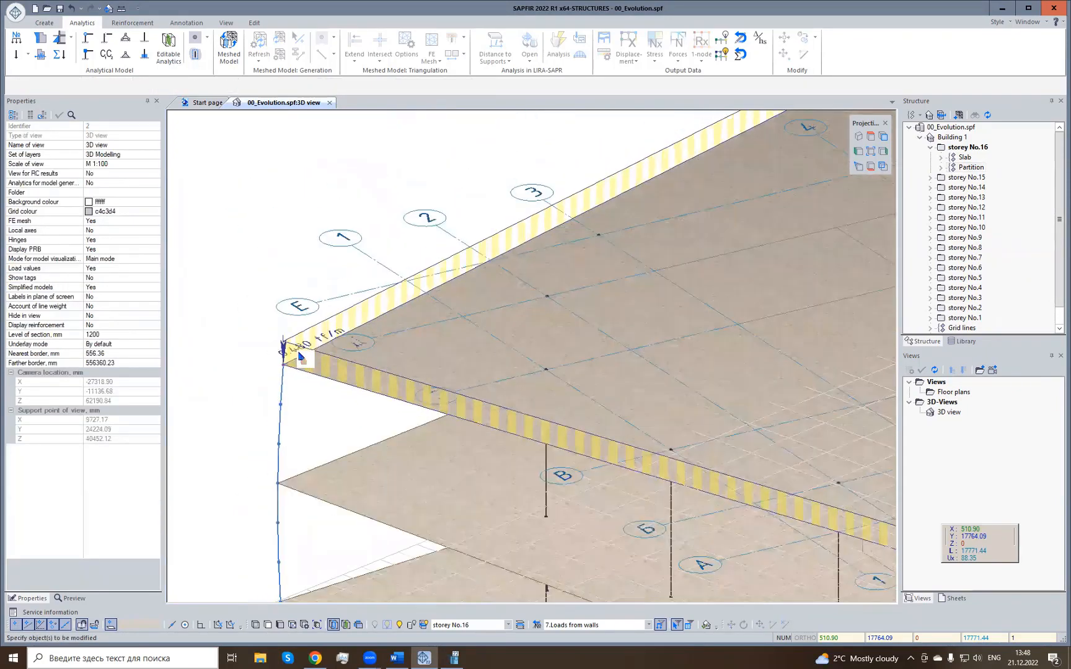
Start a Snow Mound load on the roof and set its code-based calculation to NP.2.2.1 to SP RK EN 1991-1-4:2005 with snow region III(3).
middle_click_drag(384, 446, 400, 382)
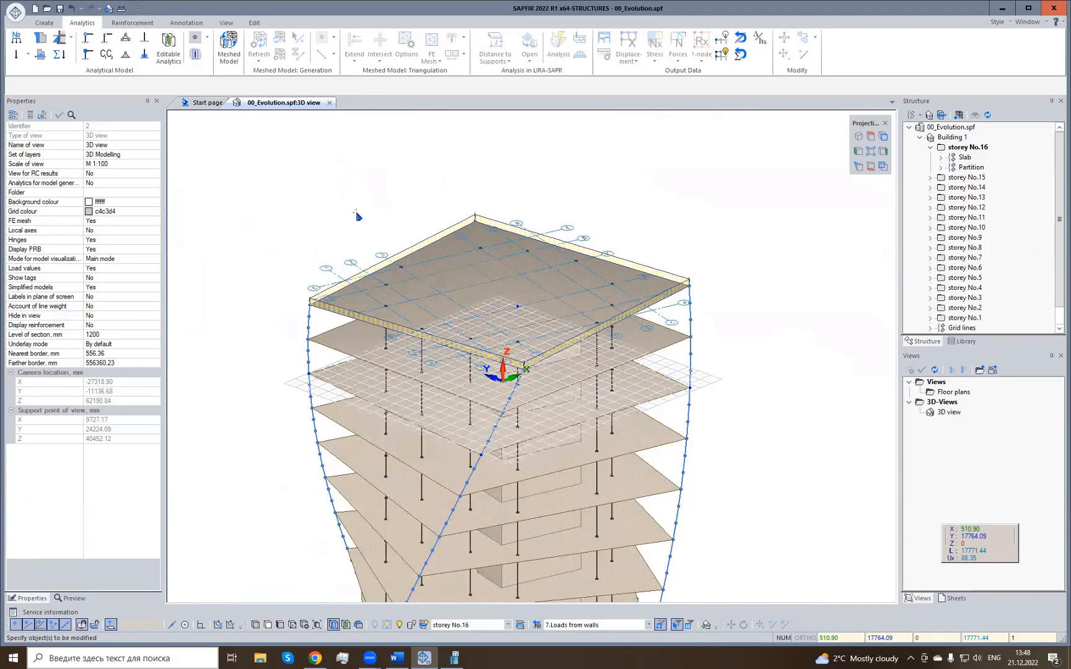
right_click_drag(386, 412, 423, 415)
scroll(480, 248, "up", 3)
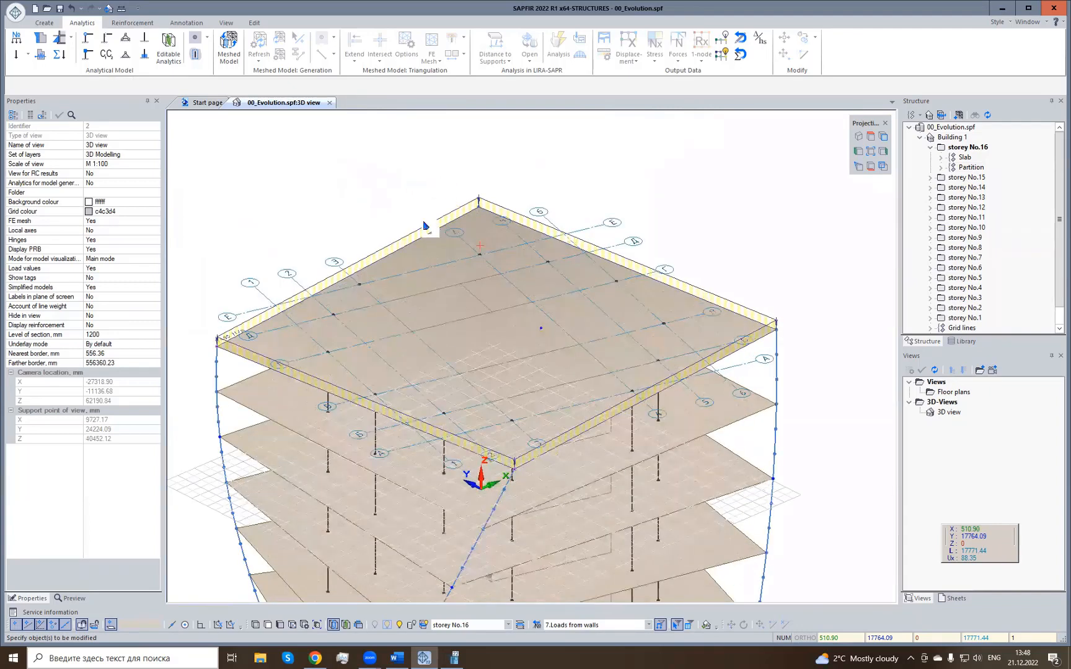
left_click(44, 23)
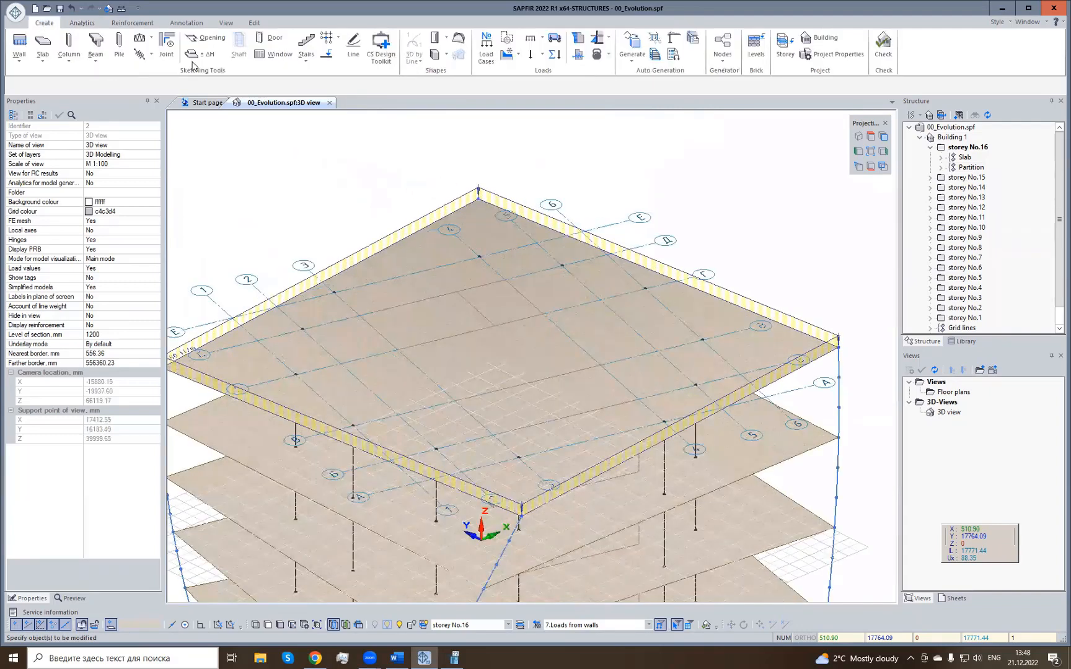
left_click(519, 55)
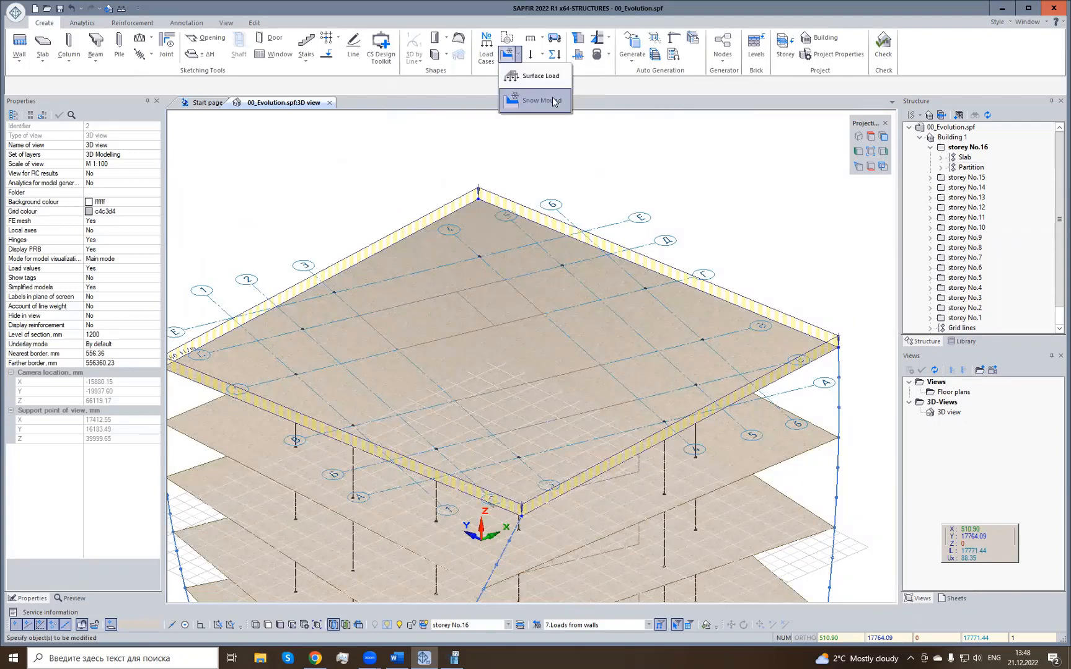
left_click(541, 101)
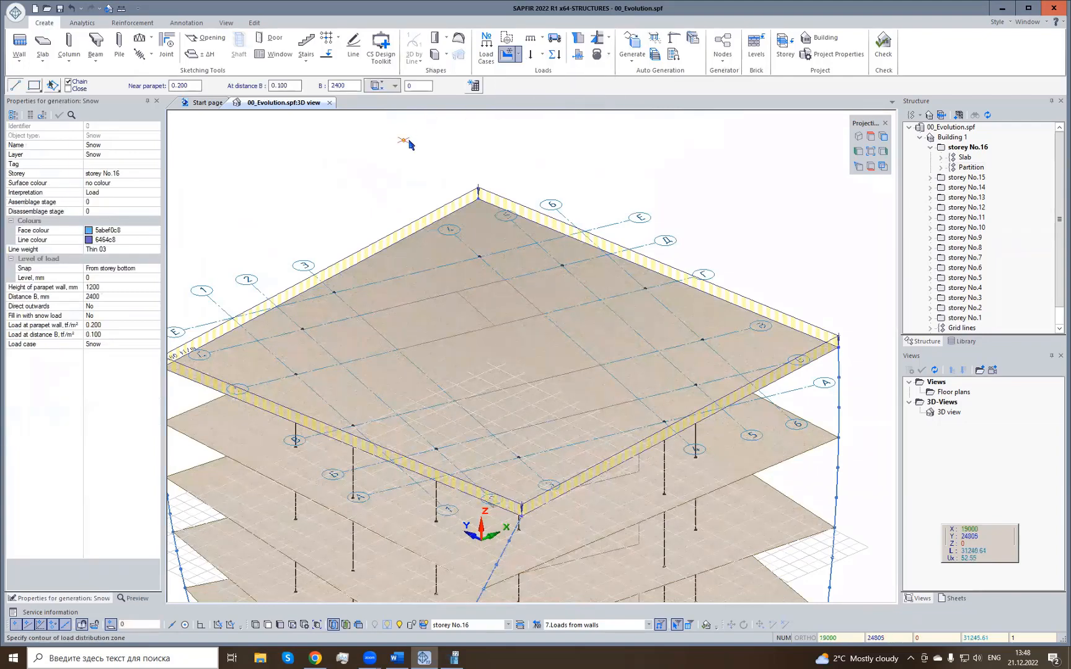
left_click(478, 86)
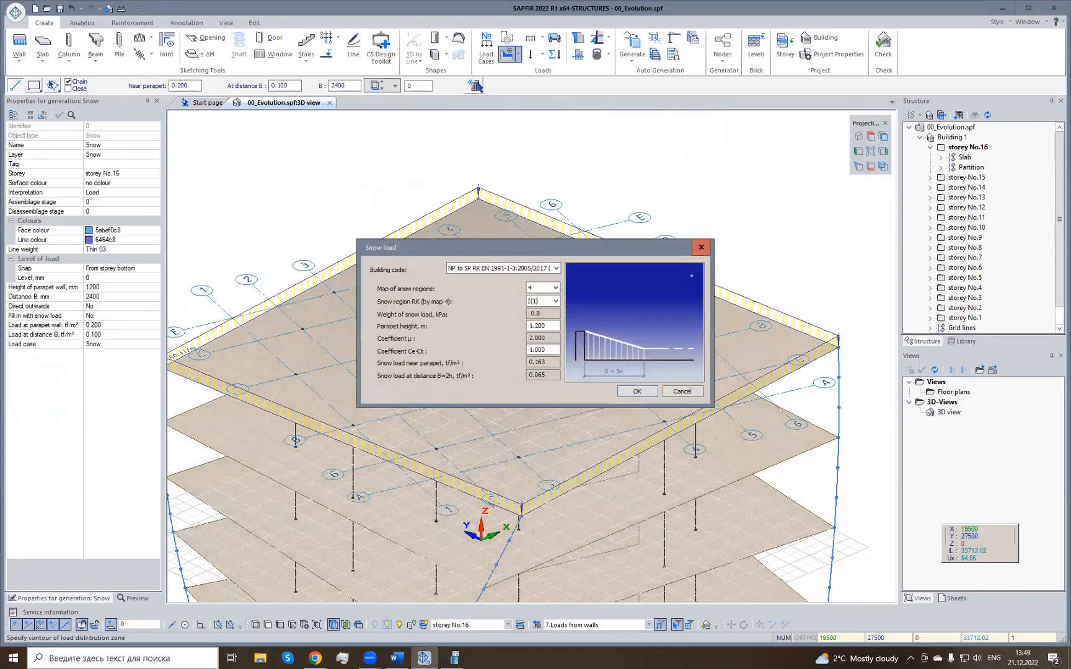
left_click(514, 269)
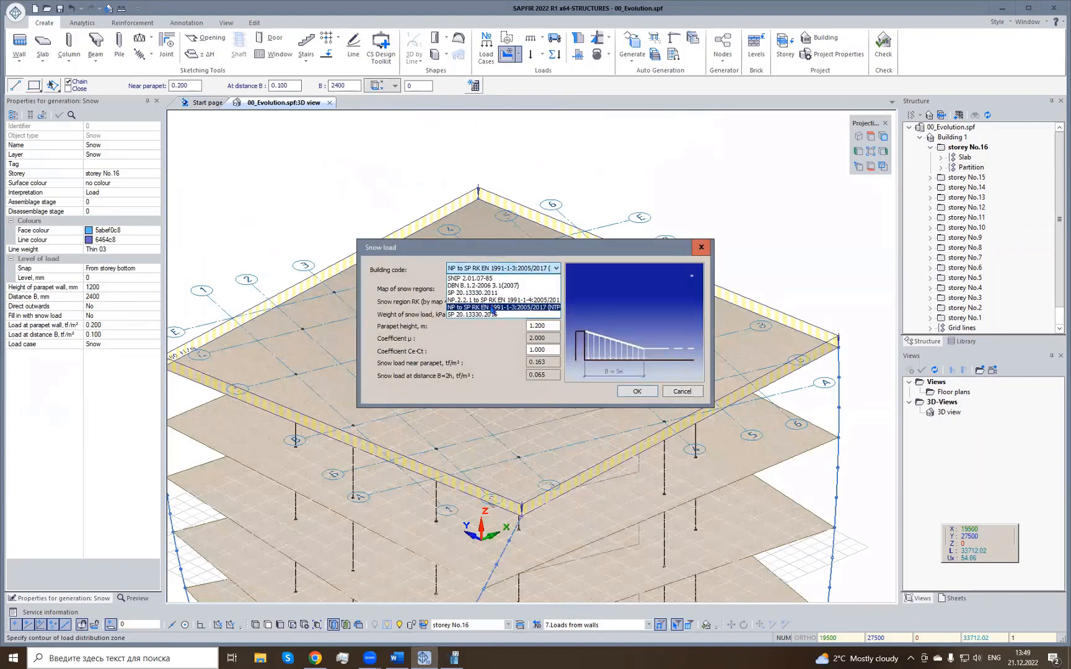
left_click(493, 300)
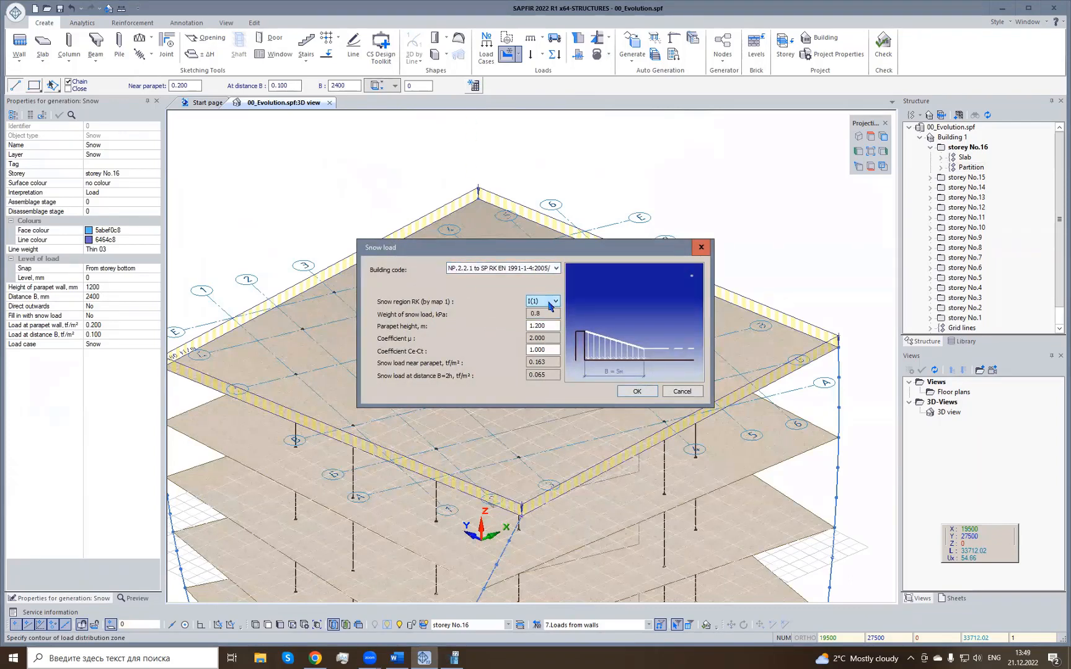
left_click(550, 302)
left_click(548, 326)
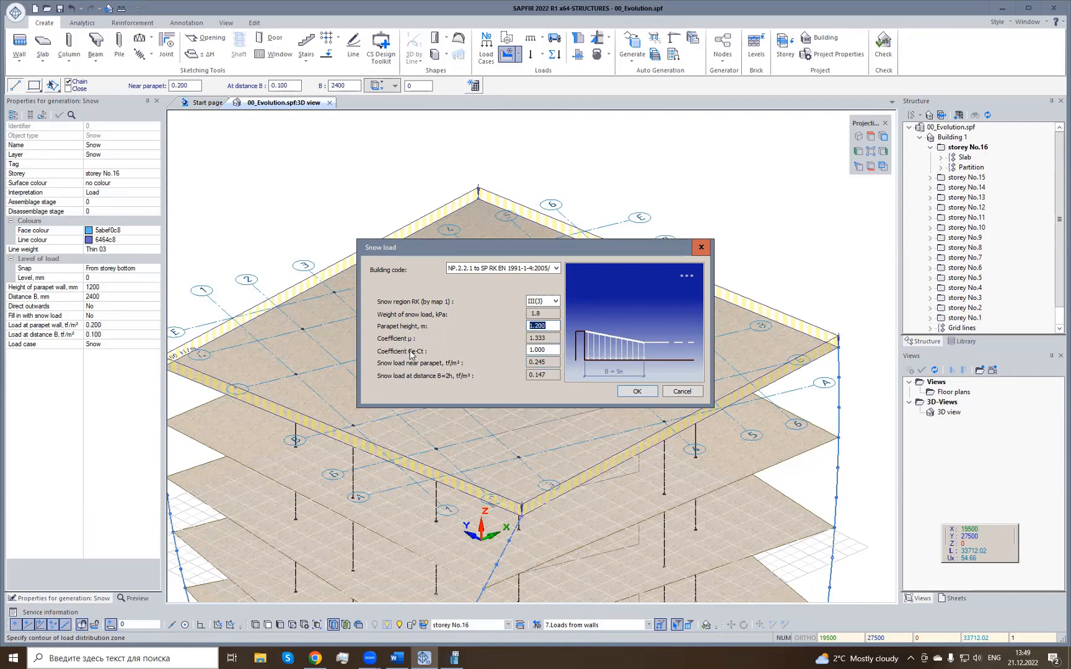
Accept the code-based snow load with a parapet height of 1.200 m and a Ce·Ct coefficient of 1.000.
left_click(555, 350)
left_click(551, 365)
key("Tab")
left_click(634, 392)
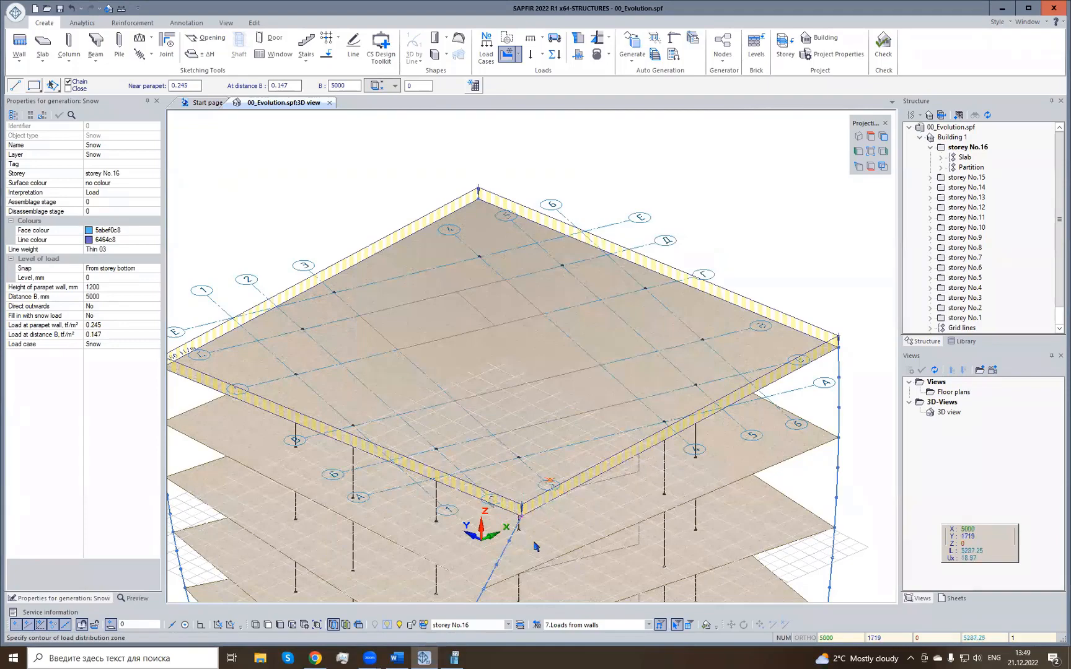
Draw the Snow Mound load contour through the four corners of the roof along the parapet.
scroll(524, 547, "up", 5)
scroll(496, 552, "up", 1)
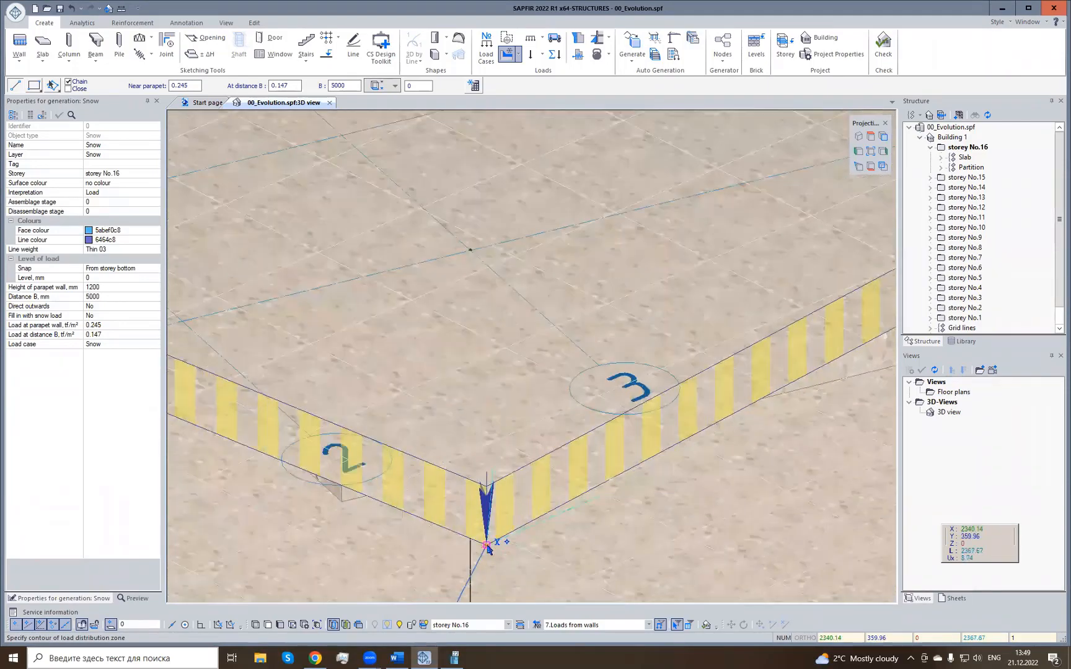
left_click(490, 545)
scroll(644, 376, "down", 5)
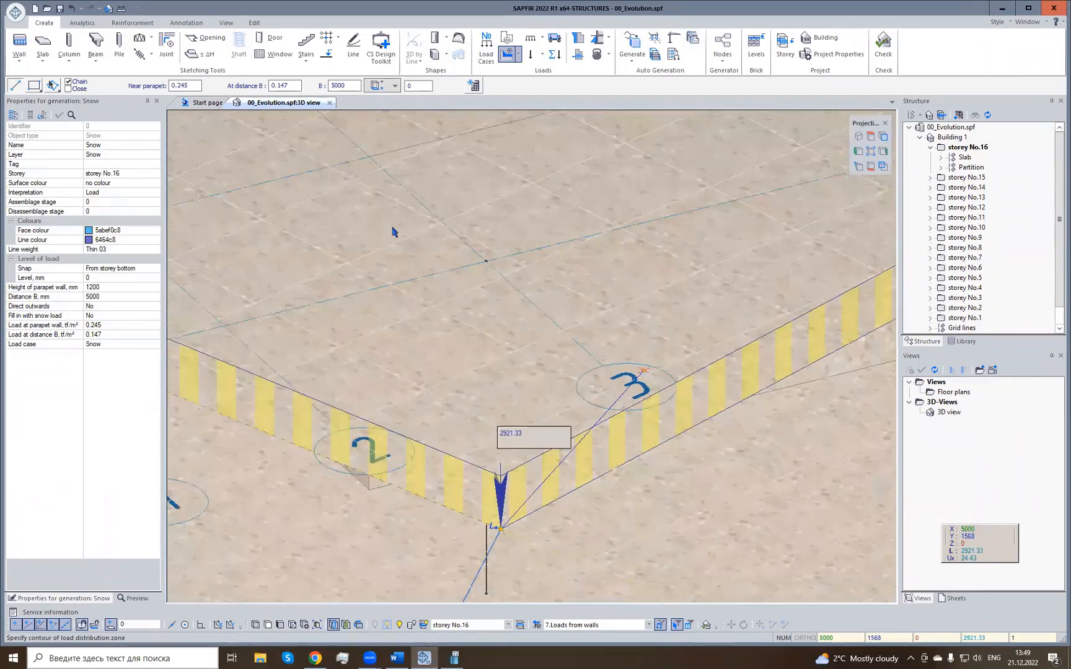
scroll(636, 372, "down", 5)
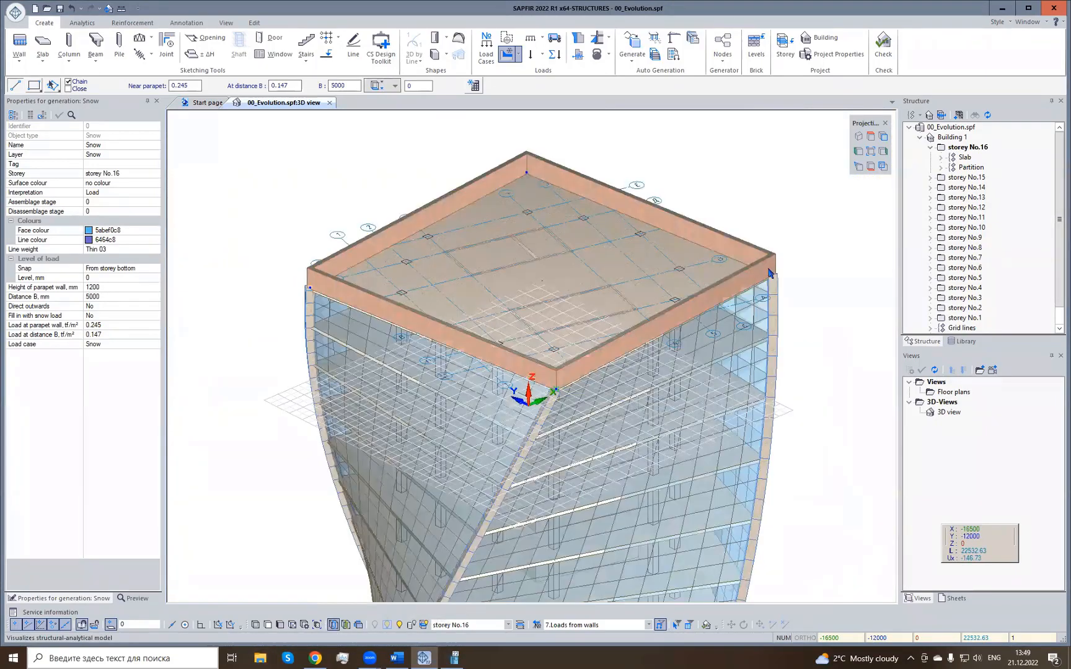
left_click(771, 269)
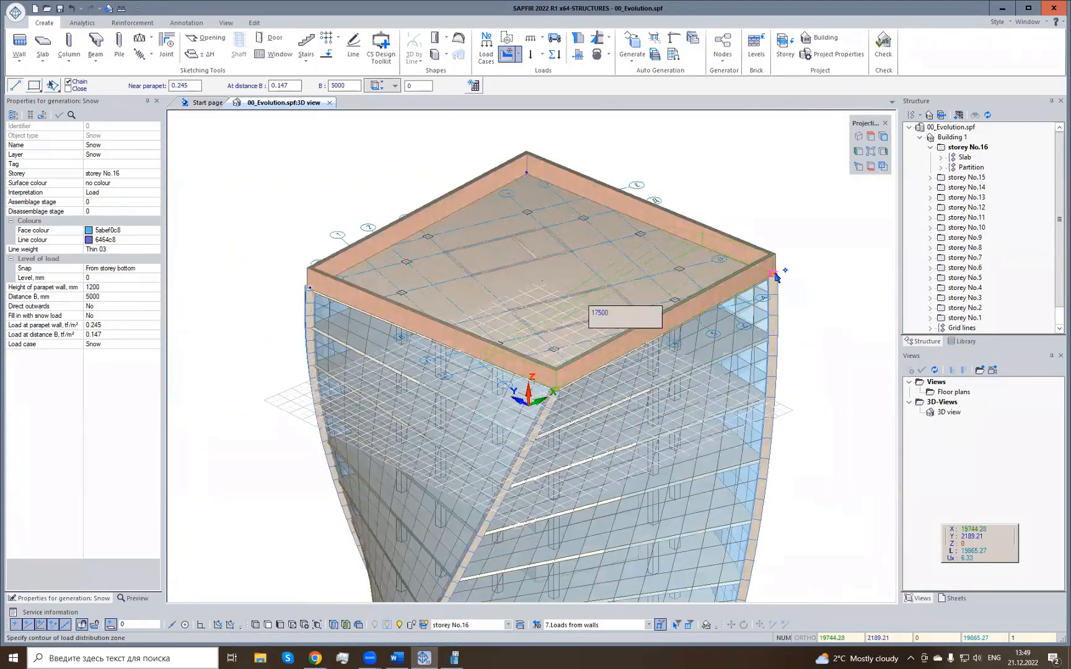
left_click(526, 172)
left_click(310, 287)
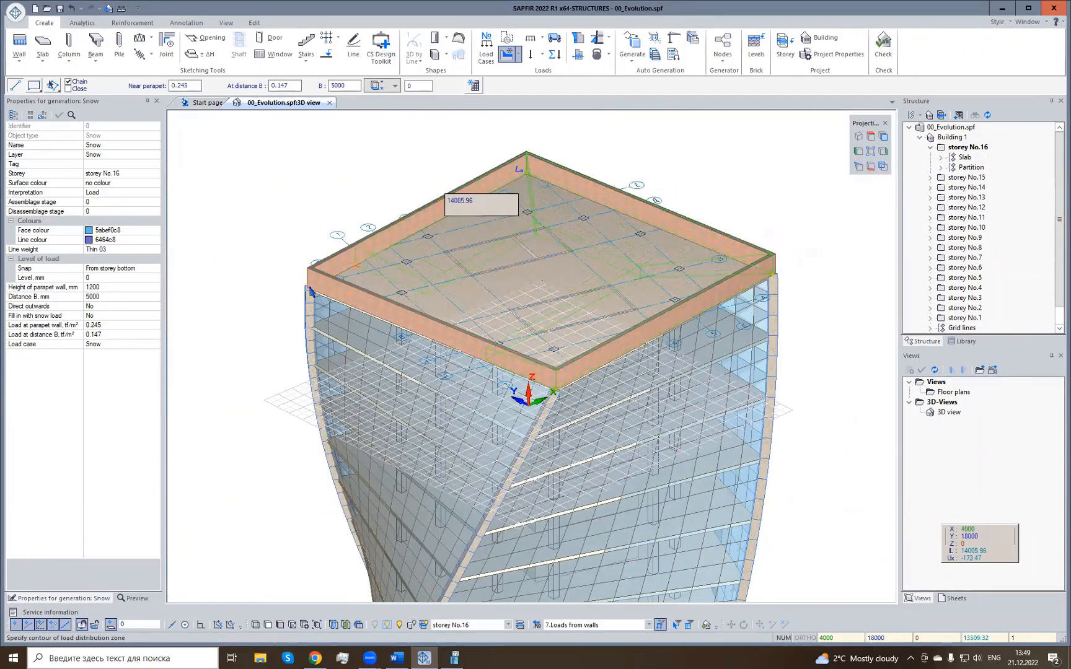
left_click(557, 389)
right_click_drag(620, 322, 615, 351)
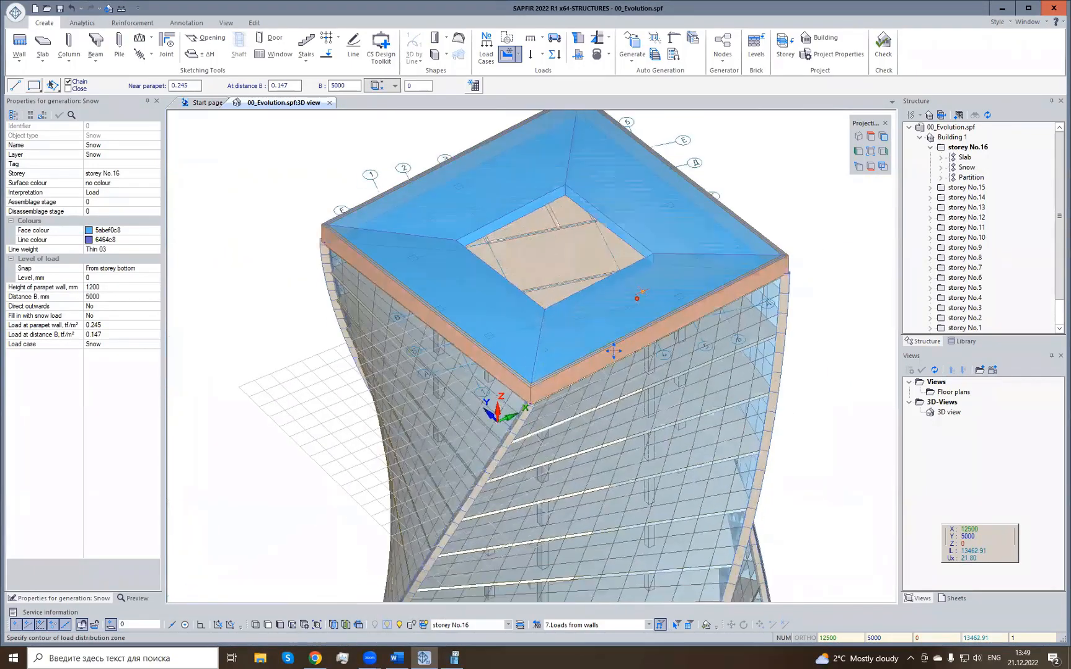
middle_click_drag(642, 222, 610, 293)
key("Escape")
Select the snow load on the roof and set Fill in with snow load to Yes.
left_click(598, 282)
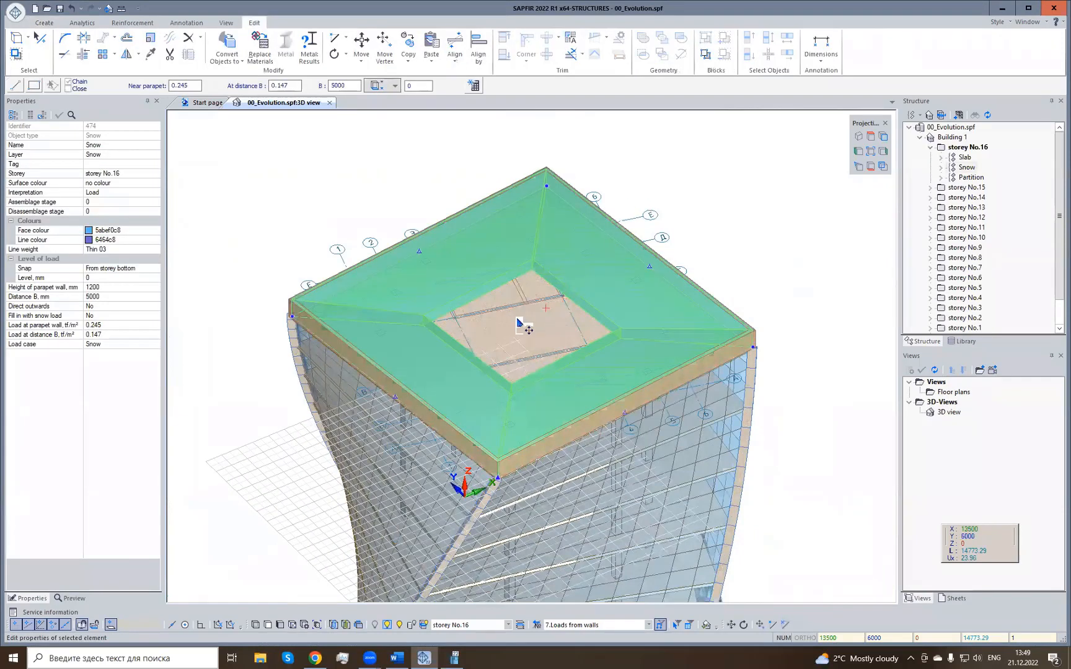
scroll(517, 328, "up", 3)
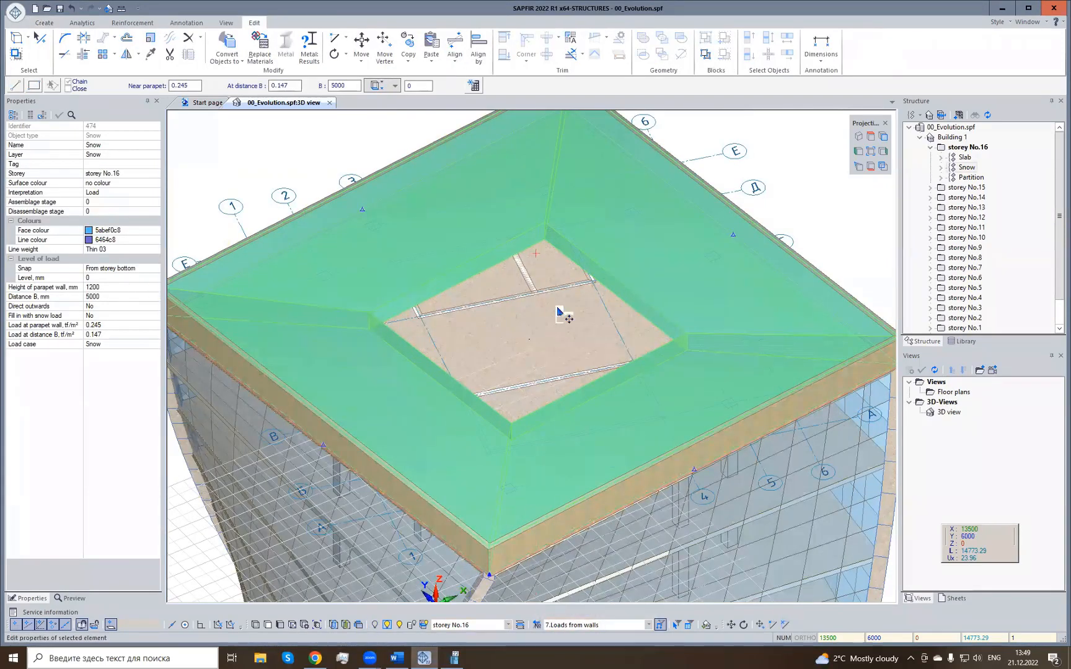
left_click(36, 316)
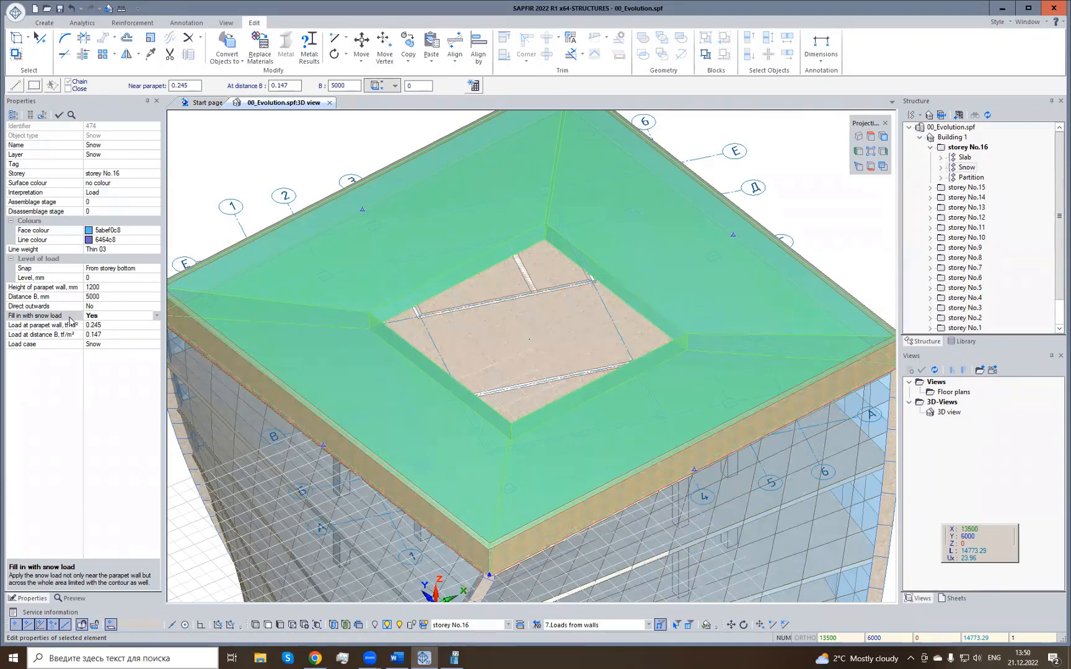
left_click(59, 116)
key("Escape")
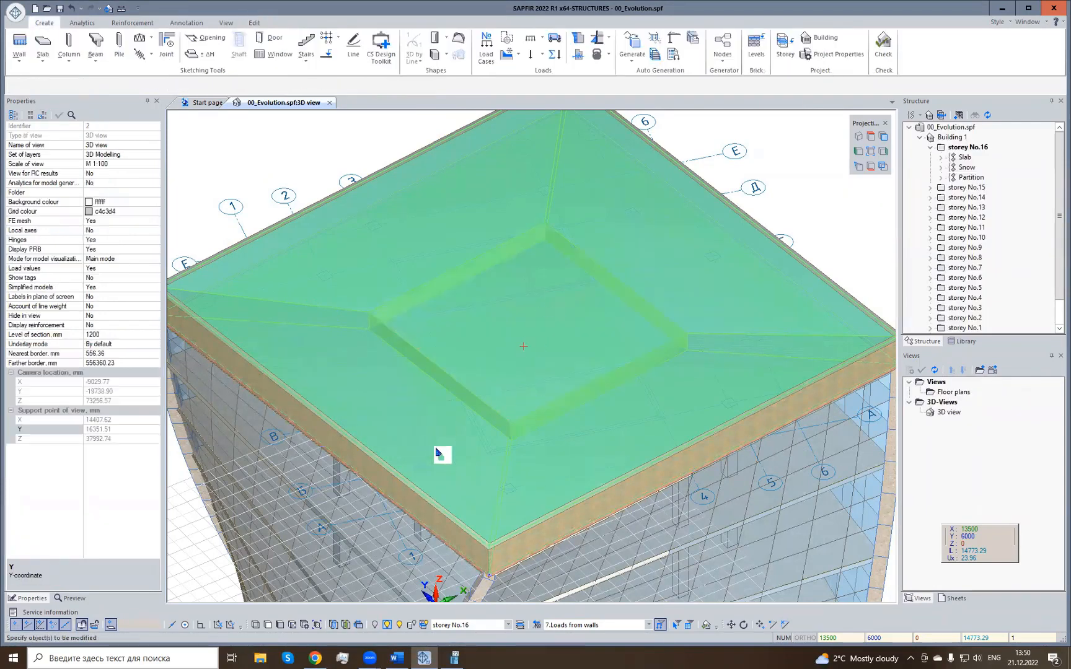
Check the Snow load case's type and sub-type in the load case editor.
left_click(536, 626)
left_click(364, 394)
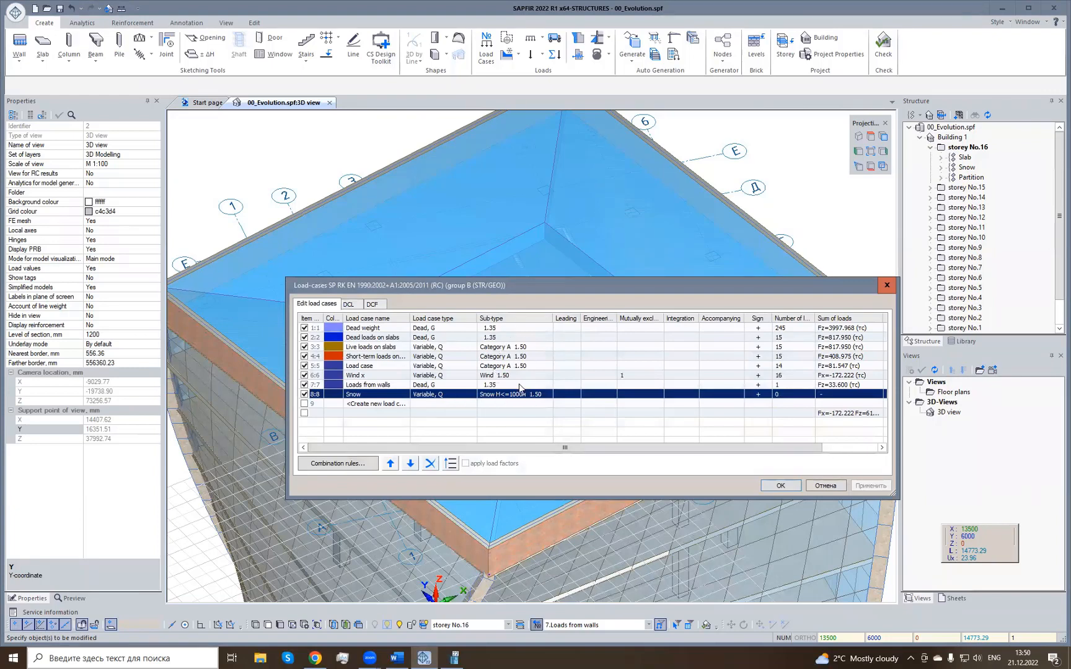
left_click(782, 486)
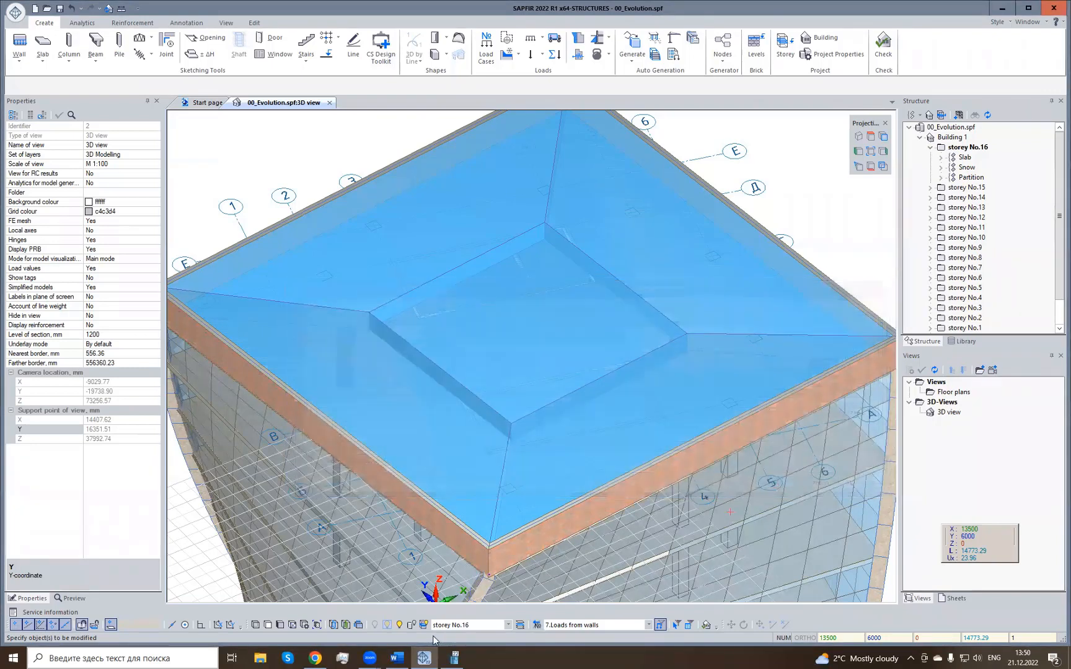
Show the analytical model and make Snow the current load case.
left_click(333, 625)
left_click(592, 627)
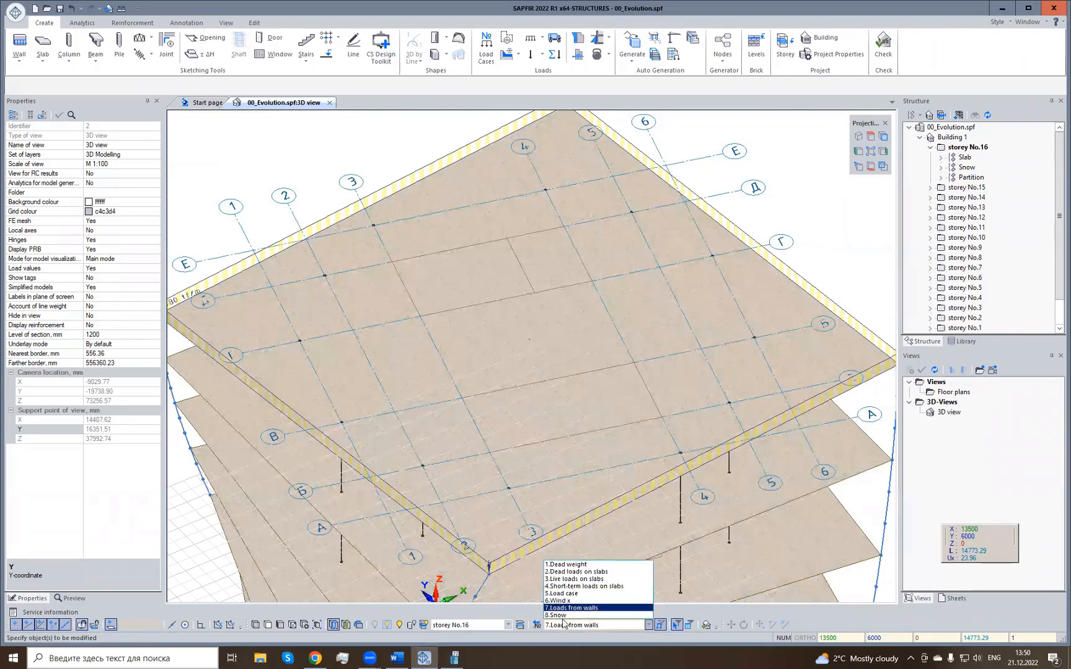
left_click(638, 617)
Examine the snow load values along the parapet and over the middle of the roof, plus the whole tower's analytical model.
middle_click_drag(508, 456, 484, 308)
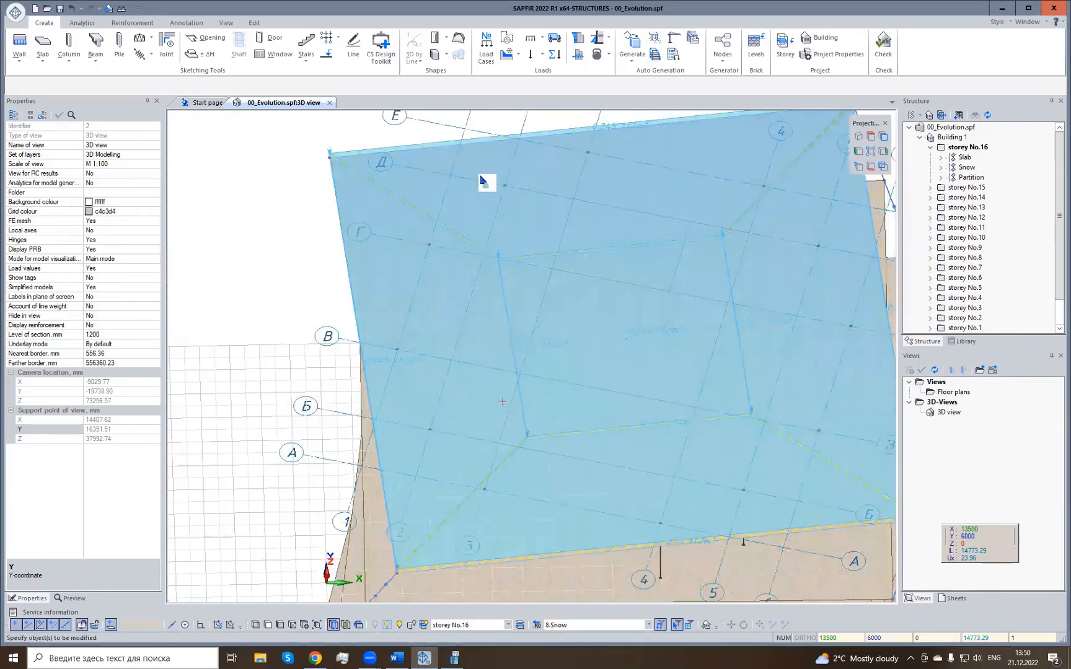
scroll(532, 153, "up", 1)
scroll(480, 177, "up", 1)
scroll(545, 181, "down", 1)
middle_click_drag(544, 179, 508, 252)
scroll(543, 197, "up", 4)
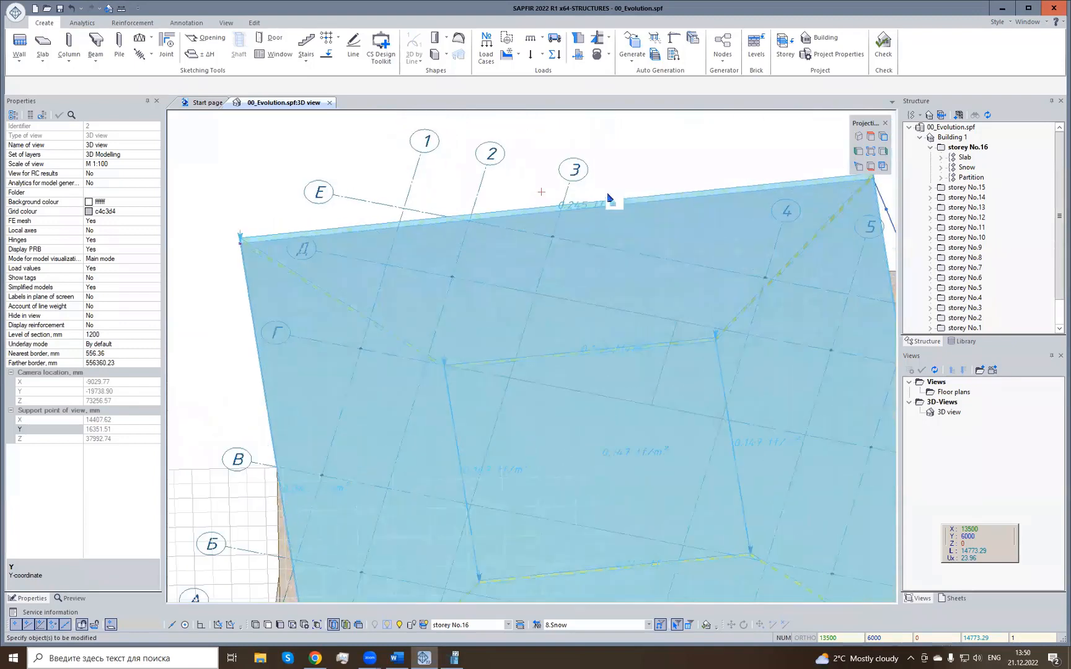
scroll(621, 217, "up", 3)
middle_click_drag(667, 367, 622, 184)
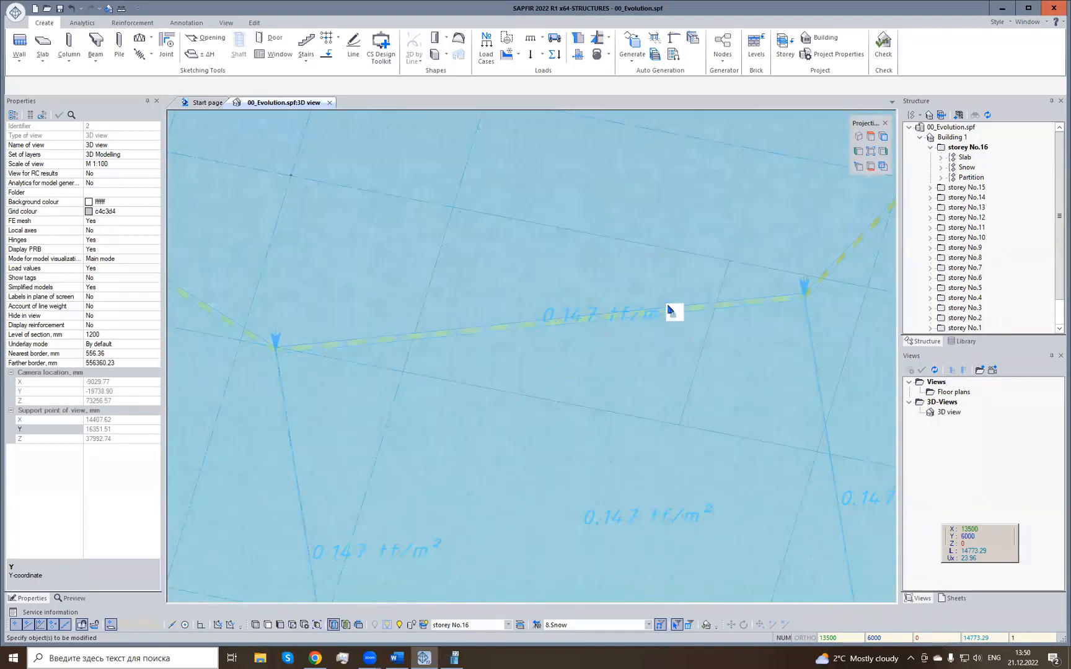
scroll(675, 460, "down", 10)
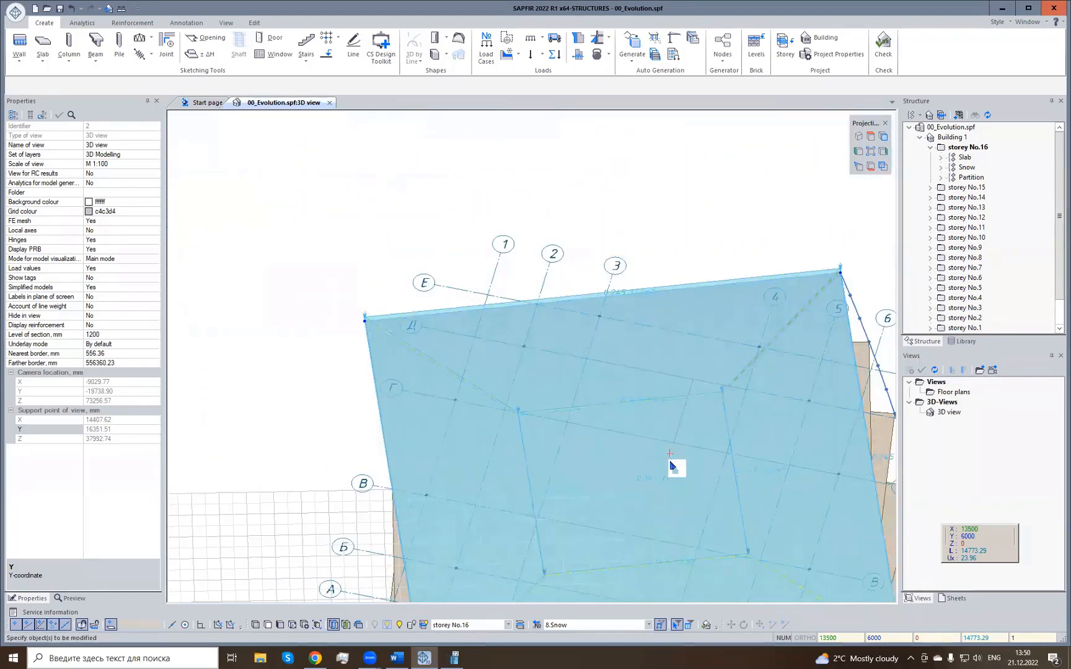
middle_click_drag(657, 476, 447, 140)
scroll(447, 287, "down", 4)
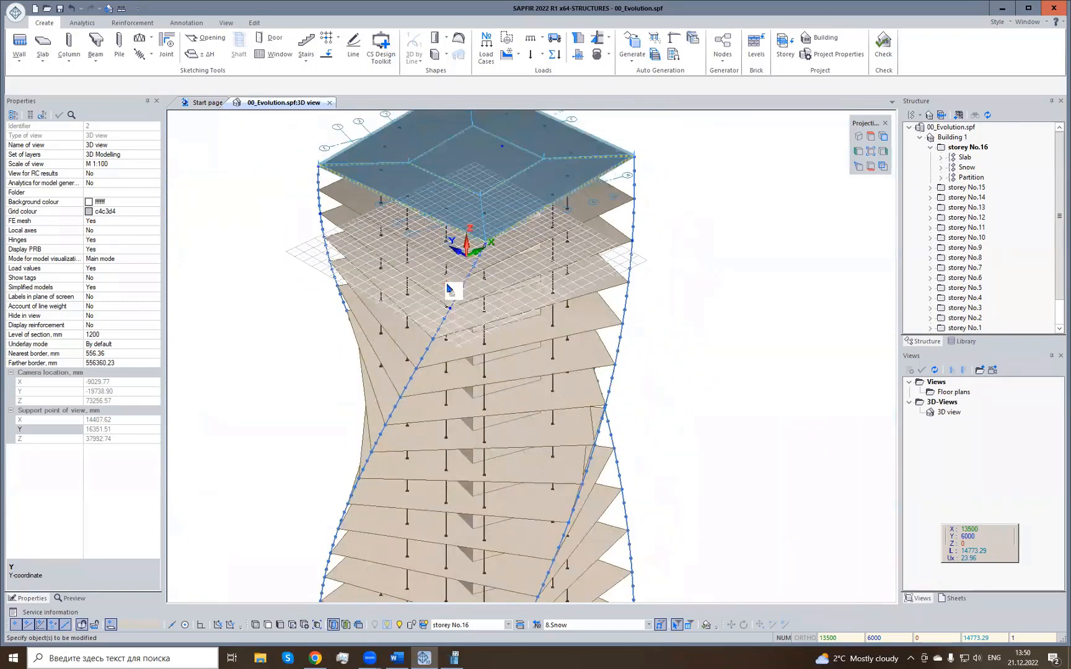
middle_click_drag(478, 367, 453, 300)
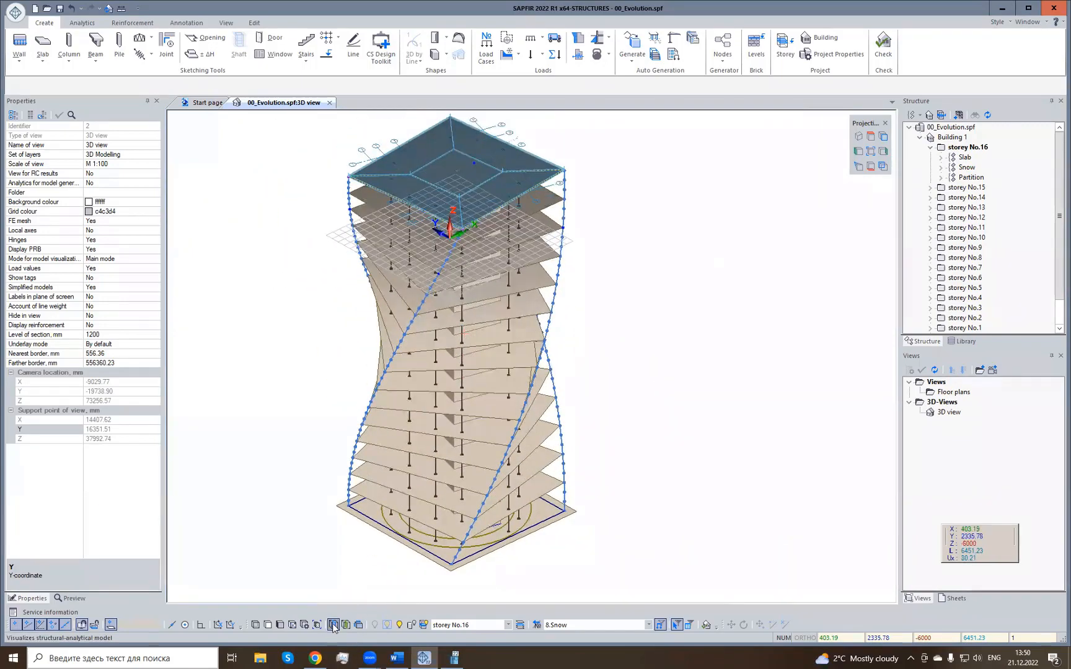
Start a dynamic earthquake load named Earthquake X with an angle of 0° relative to OX.
left_click(581, 56)
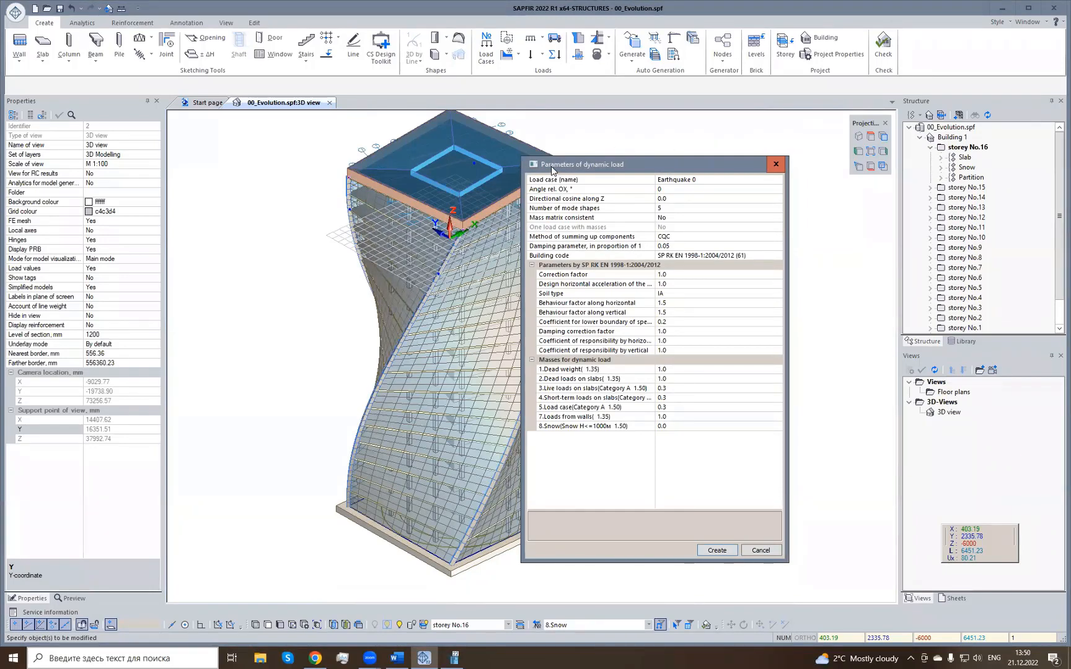
left_click(695, 181)
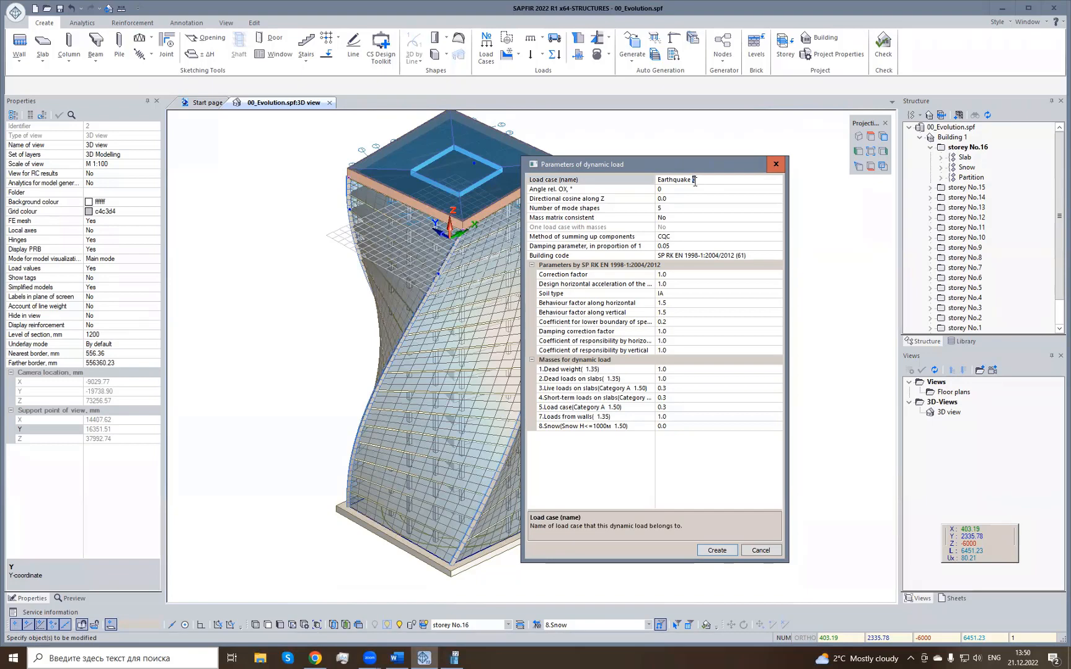
type("X")
left_click(538, 188)
left_click_drag(671, 191, 615, 184)
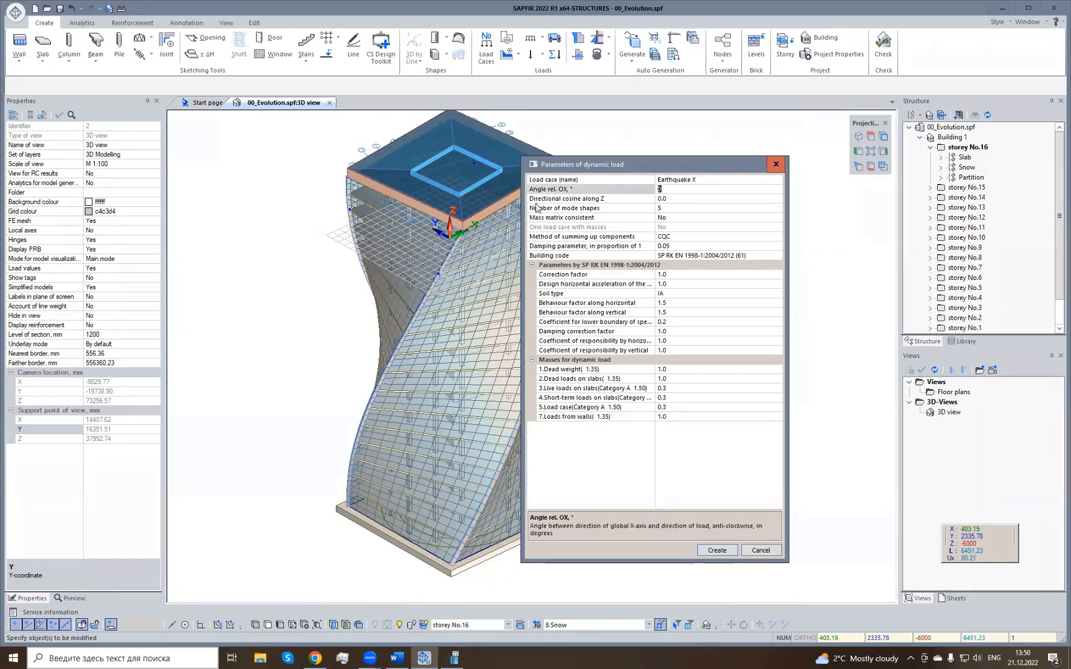
Set the number of mode shapes to 10 and keep the building code SP RK EN 1998-1:2004/2012 (61).
left_click(685, 207)
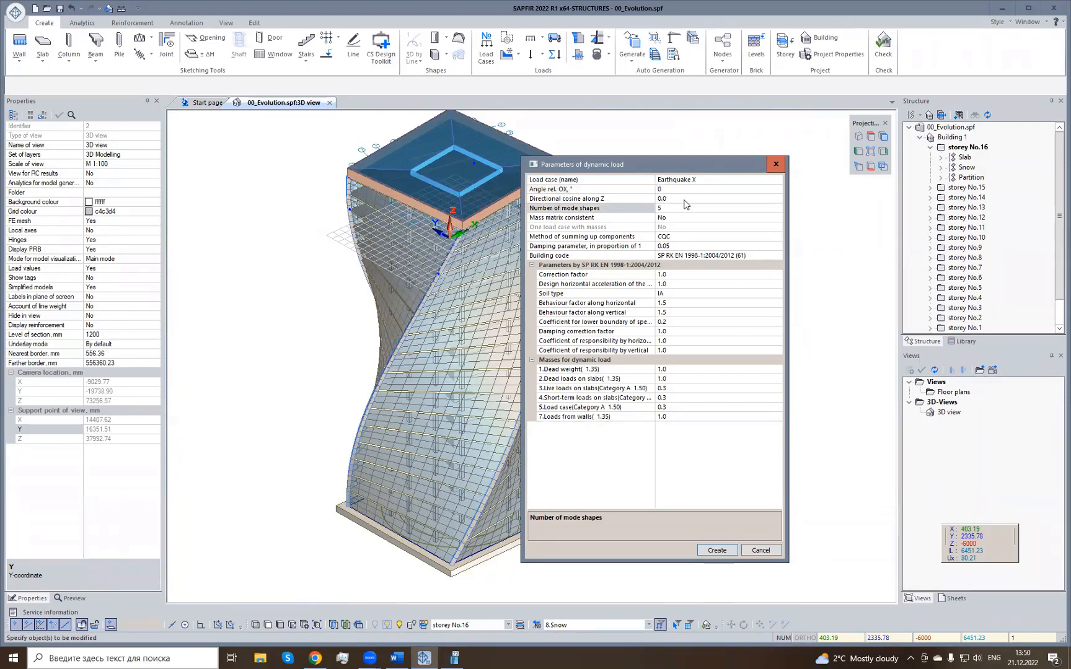
left_click(682, 208)
key("Return")
left_click(776, 255)
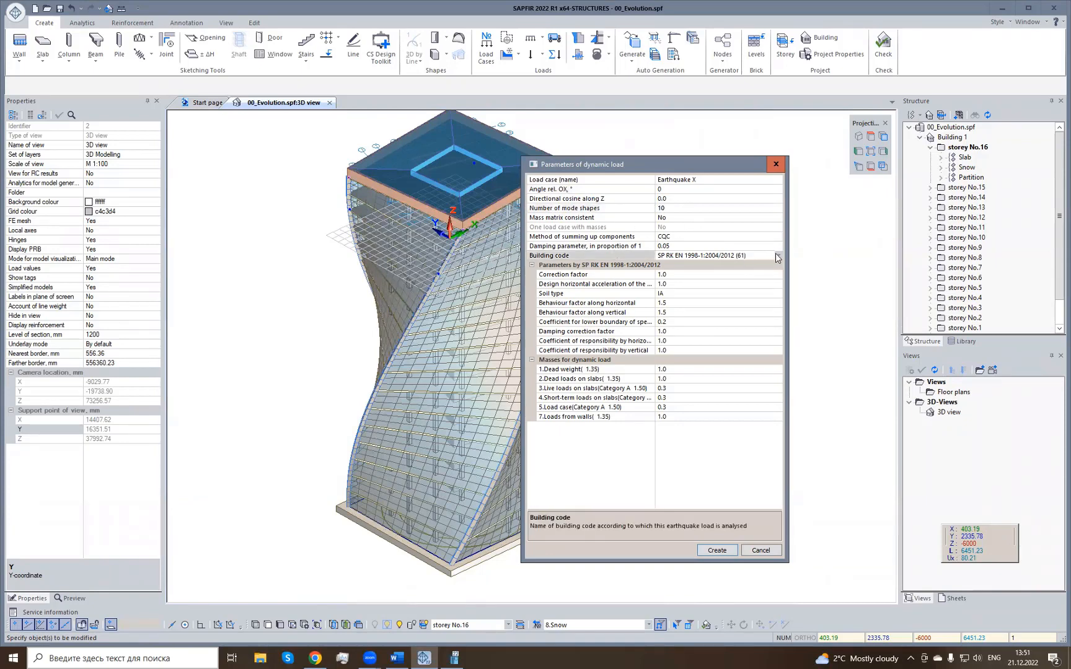
left_click(779, 255)
left_click(780, 256)
Check the dynamic mass factors of the dead and live load cases and create the Earthquake X load.
left_click(677, 371)
left_click(603, 380)
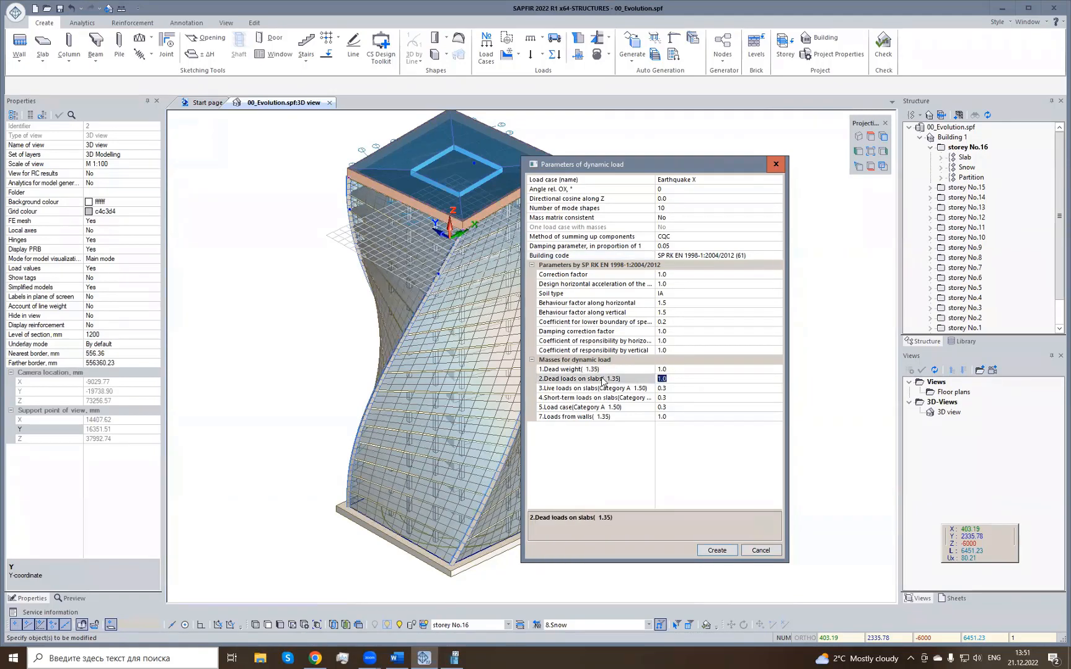
left_click(685, 369)
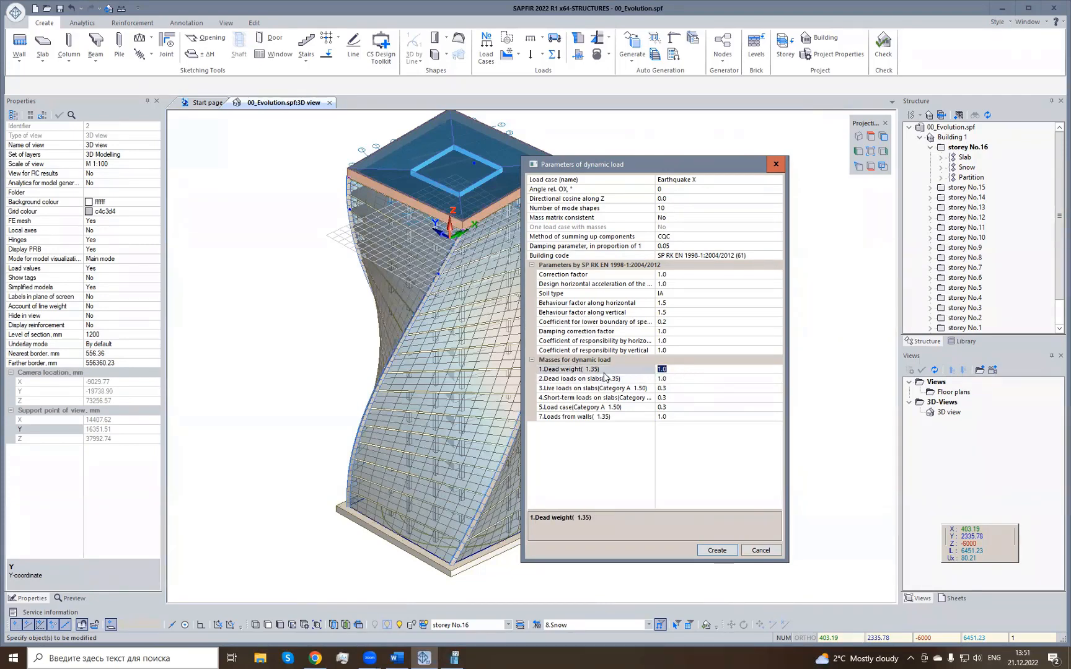
left_click(677, 389)
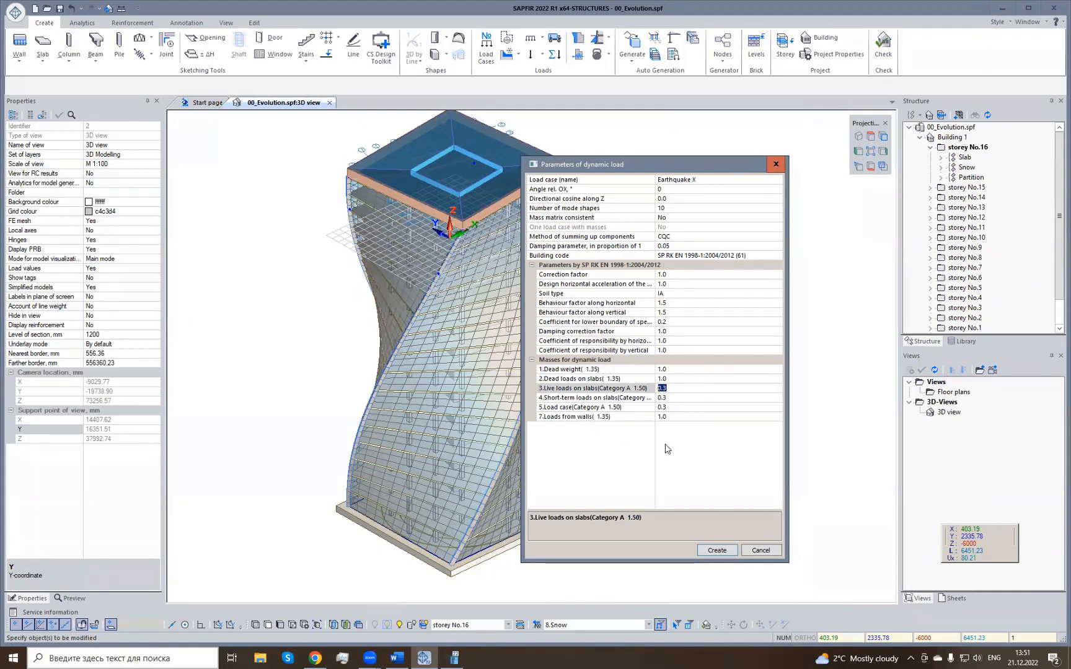
left_click(717, 551)
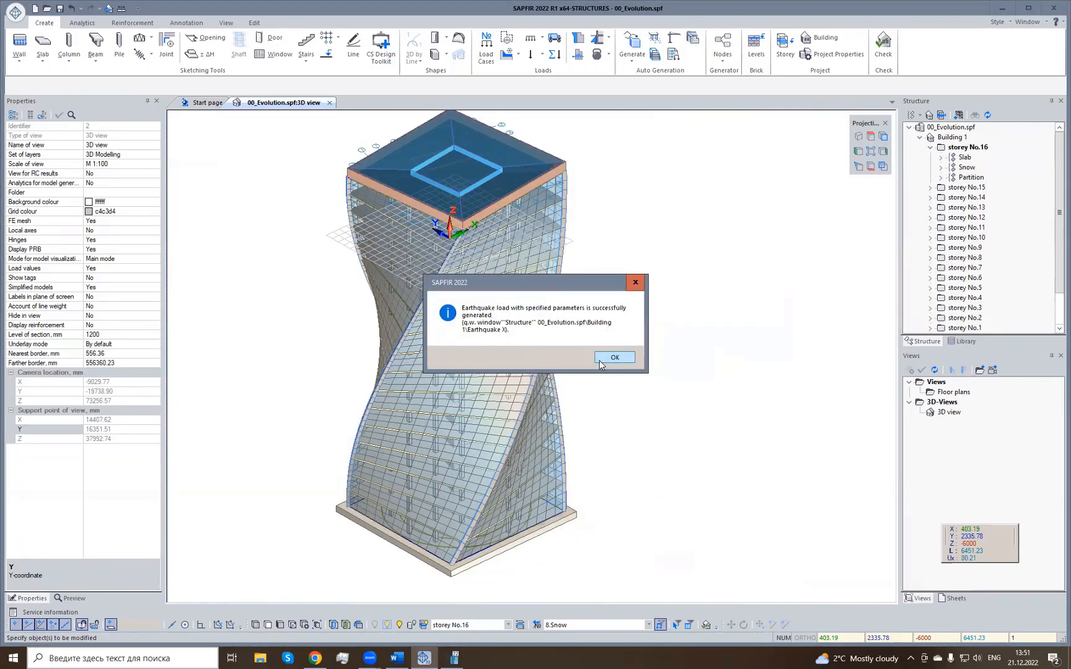
left_click(614, 358)
Expand the Wind and Earthquake groups in the building structure to view their loads.
scroll(995, 329, "down", 2)
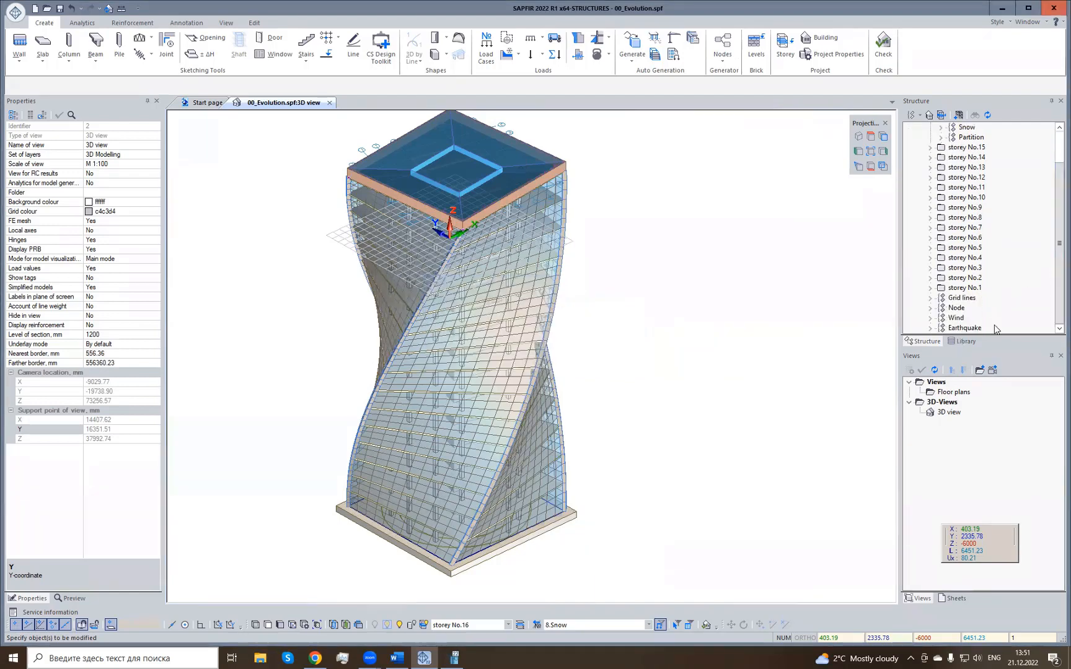
left_click(931, 318)
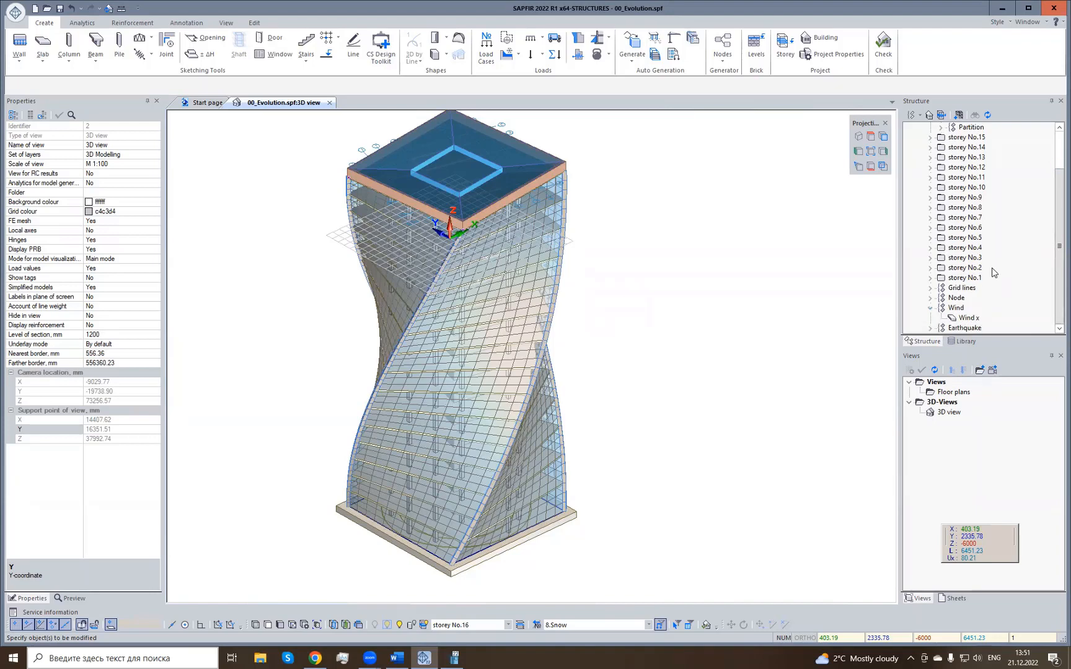
left_click(931, 328)
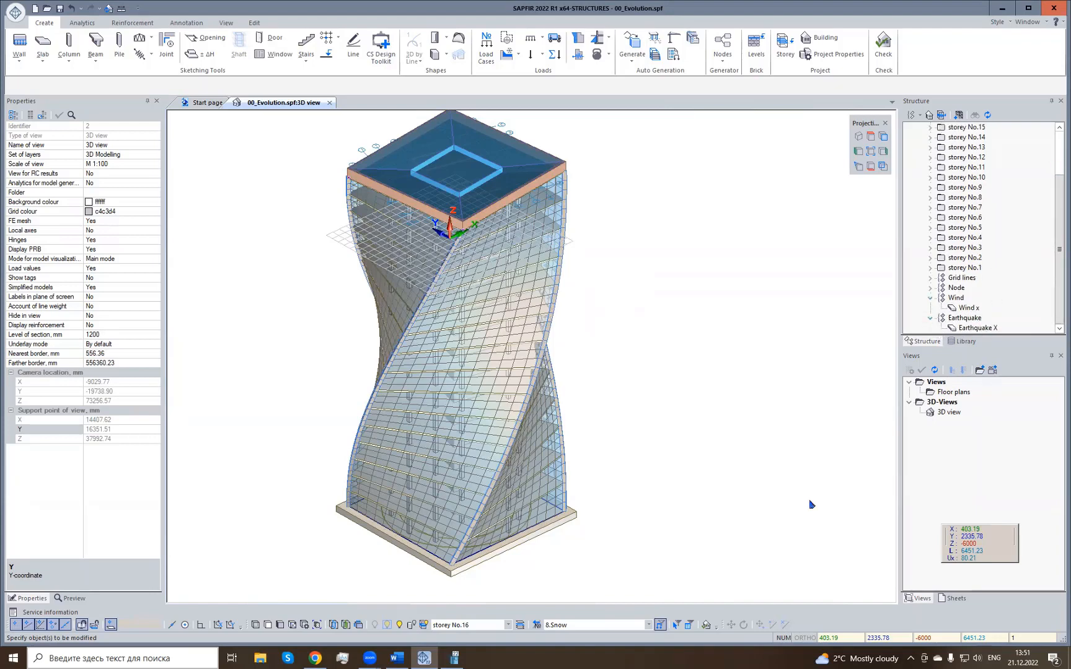
Mark the Live loads on slabs load case as Leading in the load case table.
left_click(537, 625)
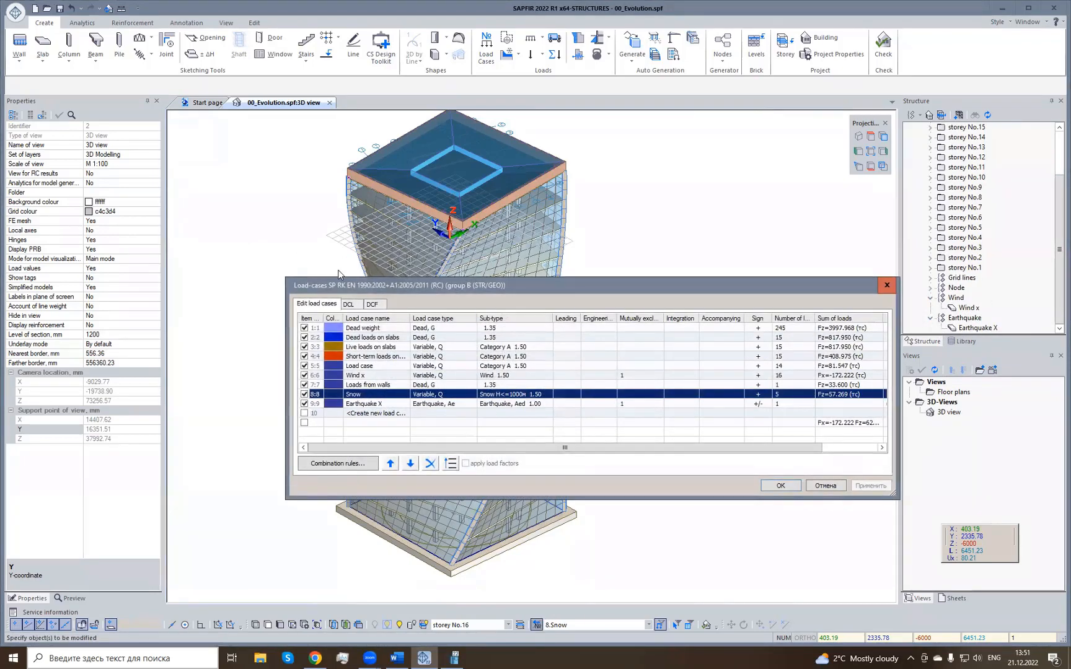
left_click_drag(318, 287, 262, 265)
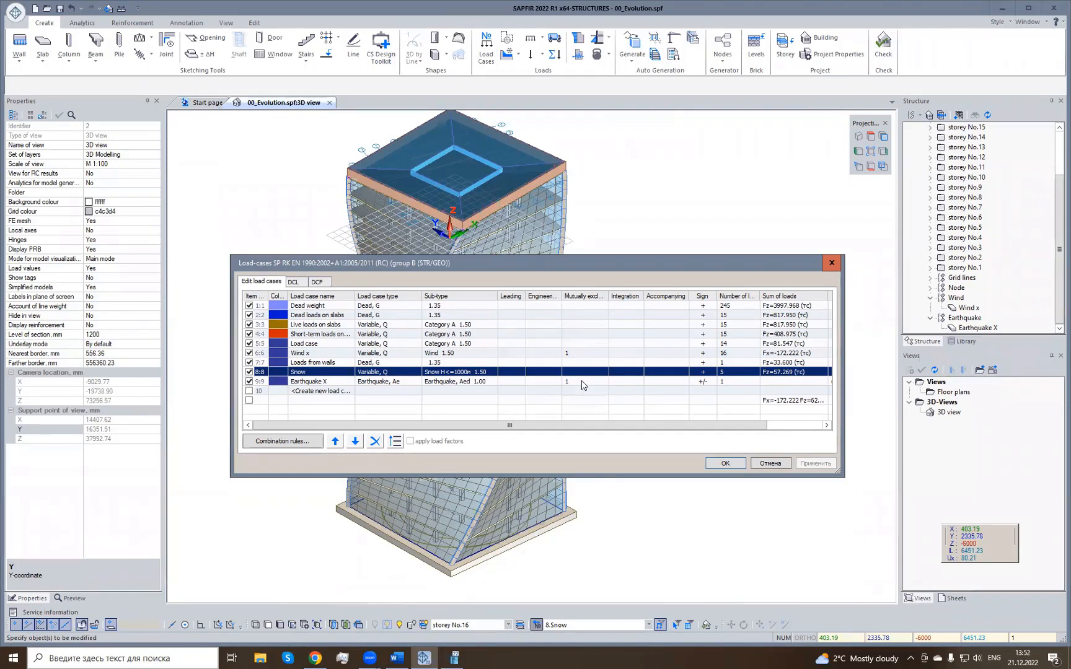
left_click(294, 283)
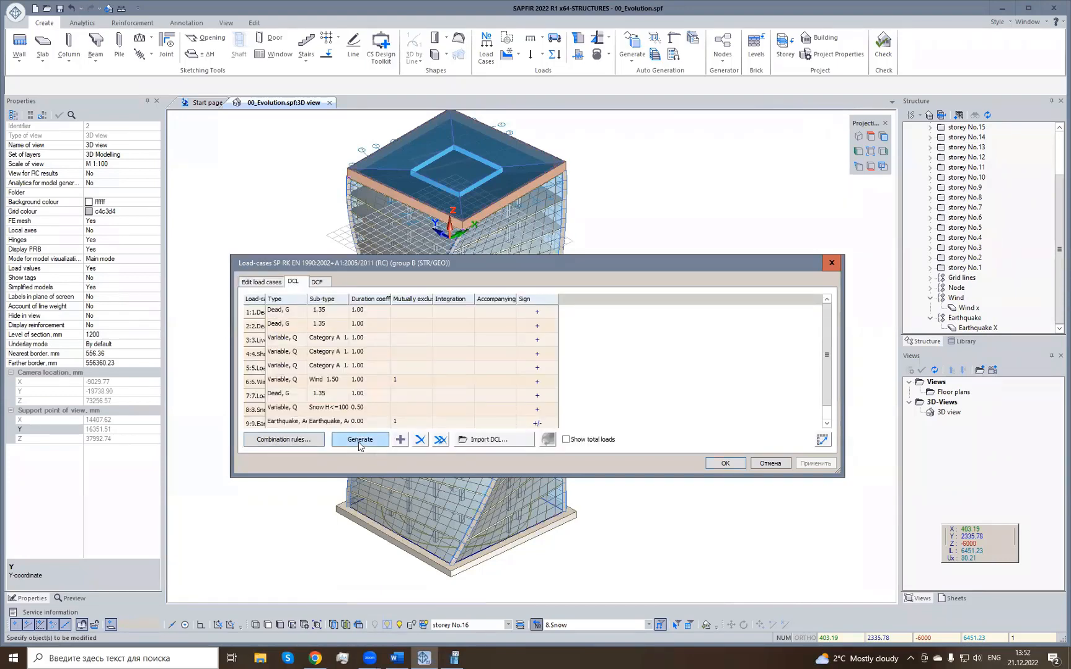
left_click(261, 283)
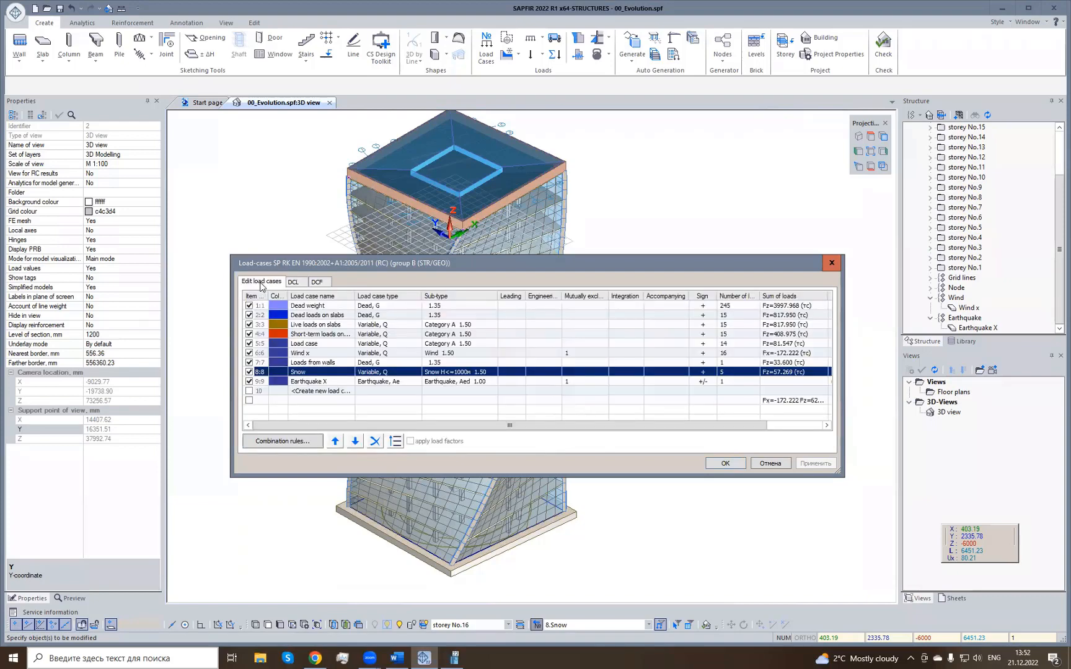
left_click(316, 329)
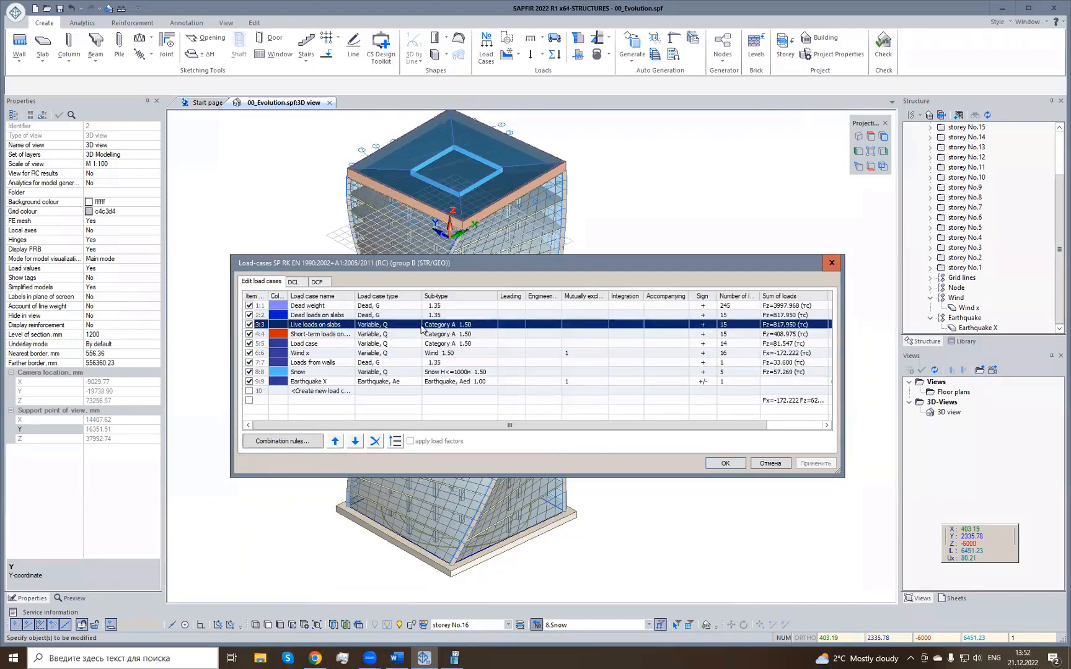
left_click(515, 325)
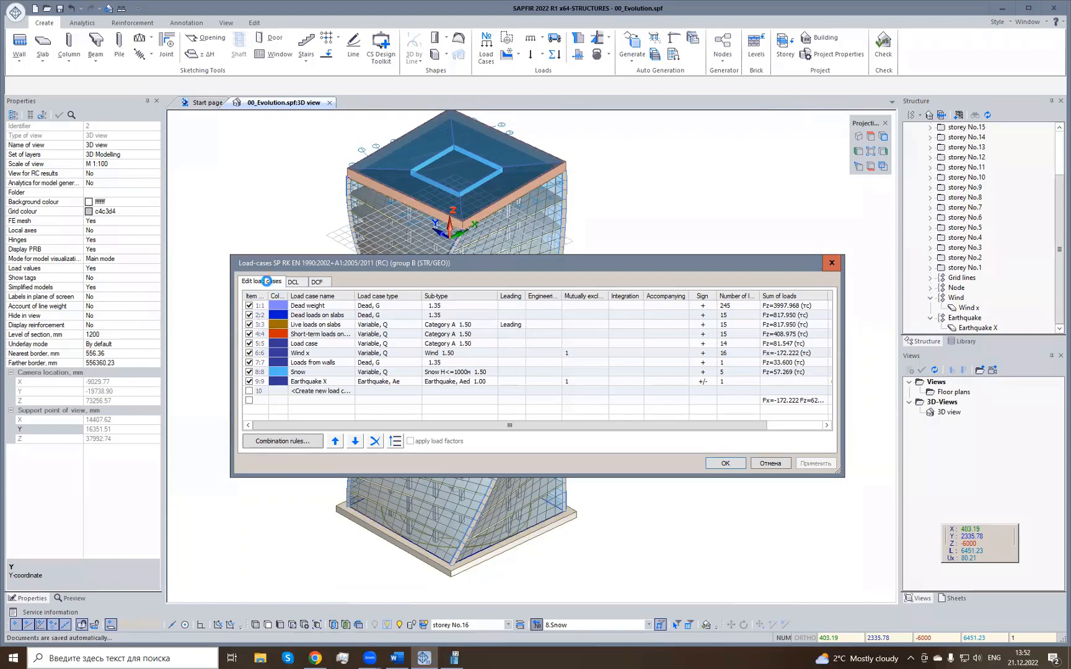
Generate the DCL design load combinations and accept the load case settings.
left_click(295, 282)
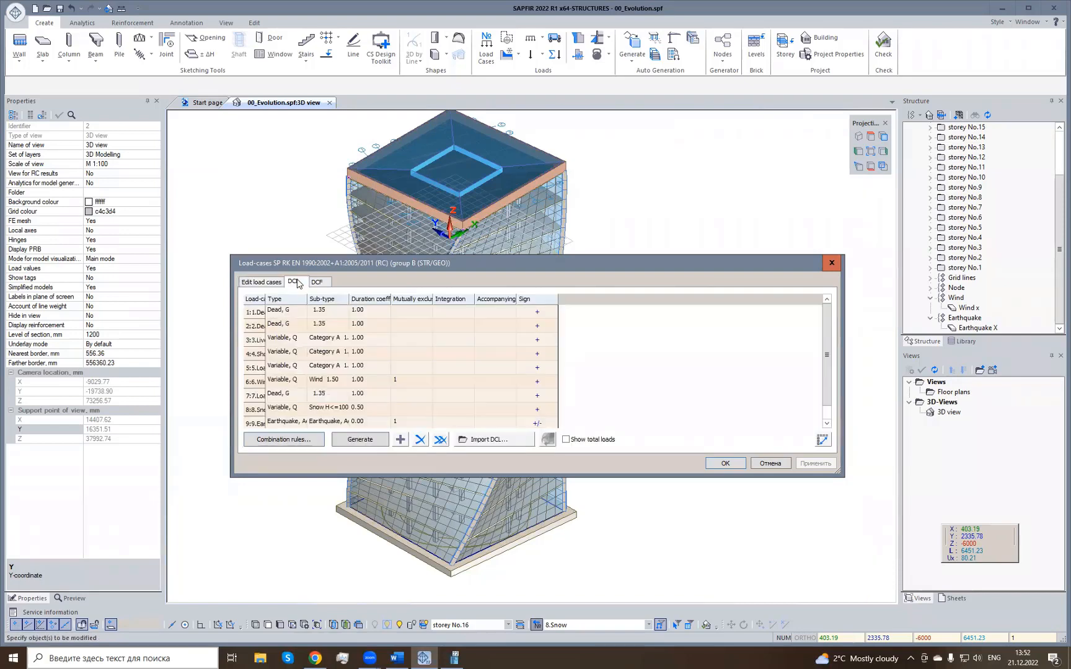
left_click(361, 437)
mouse_move(620, 421)
left_mouse_down()
mouse_move(750, 431)
mouse_move(636, 422)
left_mouse_up()
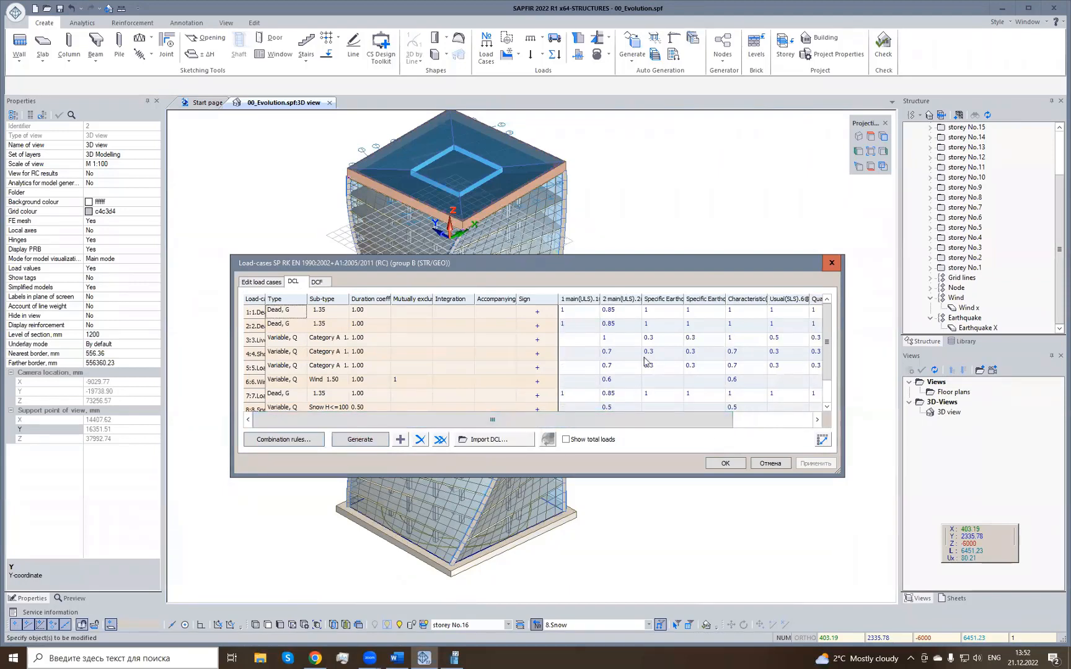
left_click(726, 463)
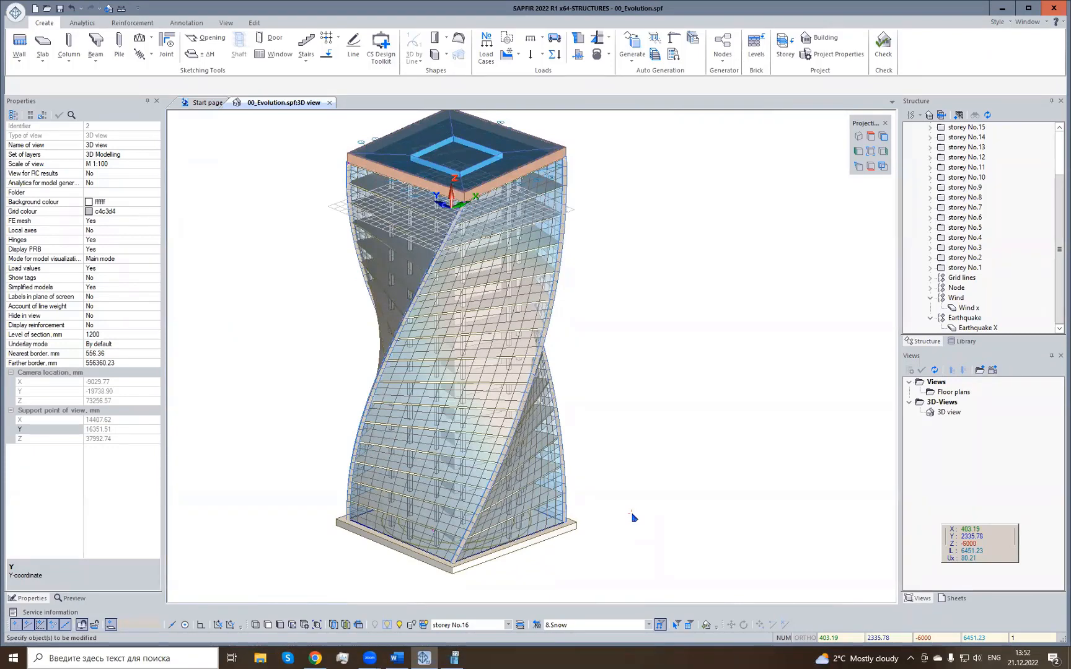
mouse_move(476, 522)
right_mouse_down()
mouse_move(485, 447)
mouse_move(473, 527)
mouse_move(266, 193)
right_mouse_up()
left_click(16, 12)
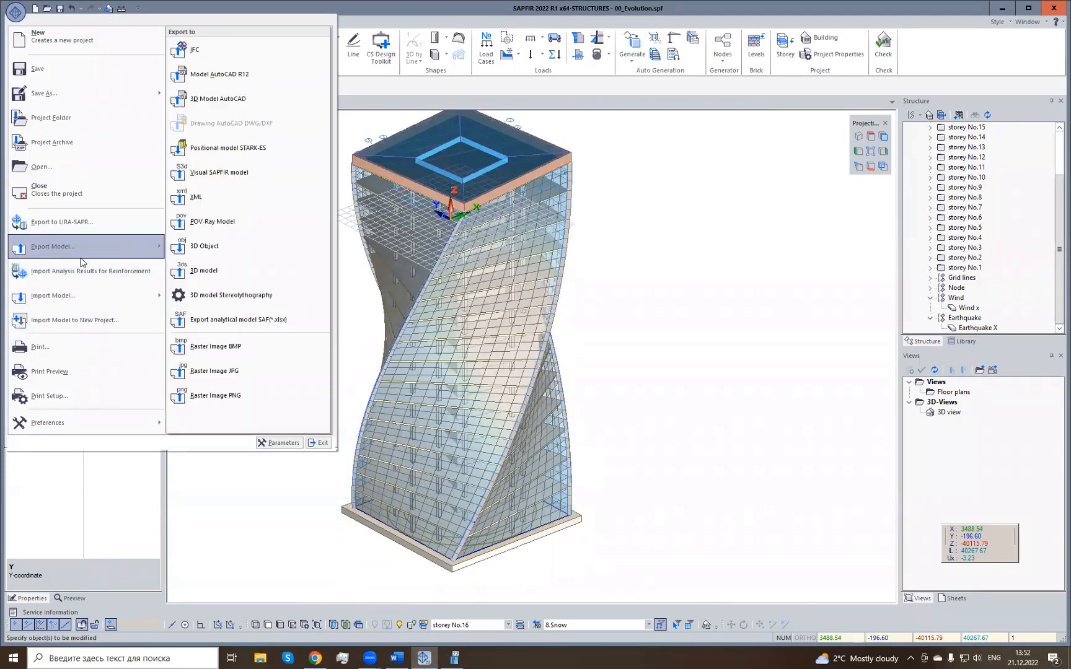
mouse_move(85, 303)
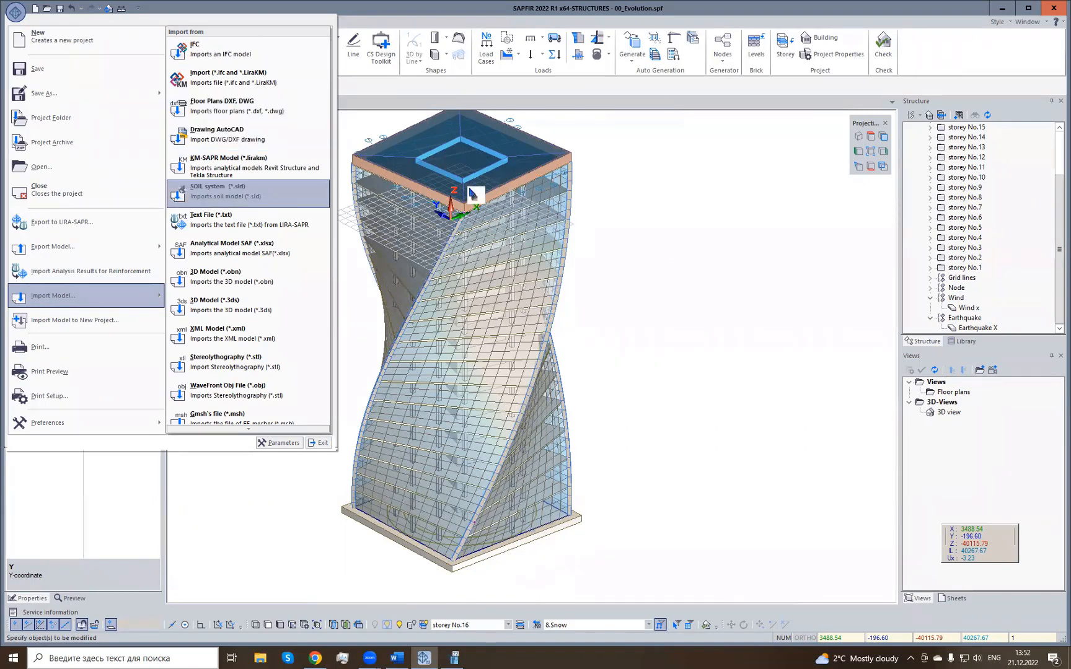
left_click(643, 234)
Select the foundation slab under the tower and set its subgrade moduli C1 to 200 tf/m³ and C2 to 2000 tf/m.
right_click_drag(478, 404, 442, 558)
left_click(442, 558)
middle_click_drag(442, 562, 471, 465)
scroll(93, 472, "down", 9)
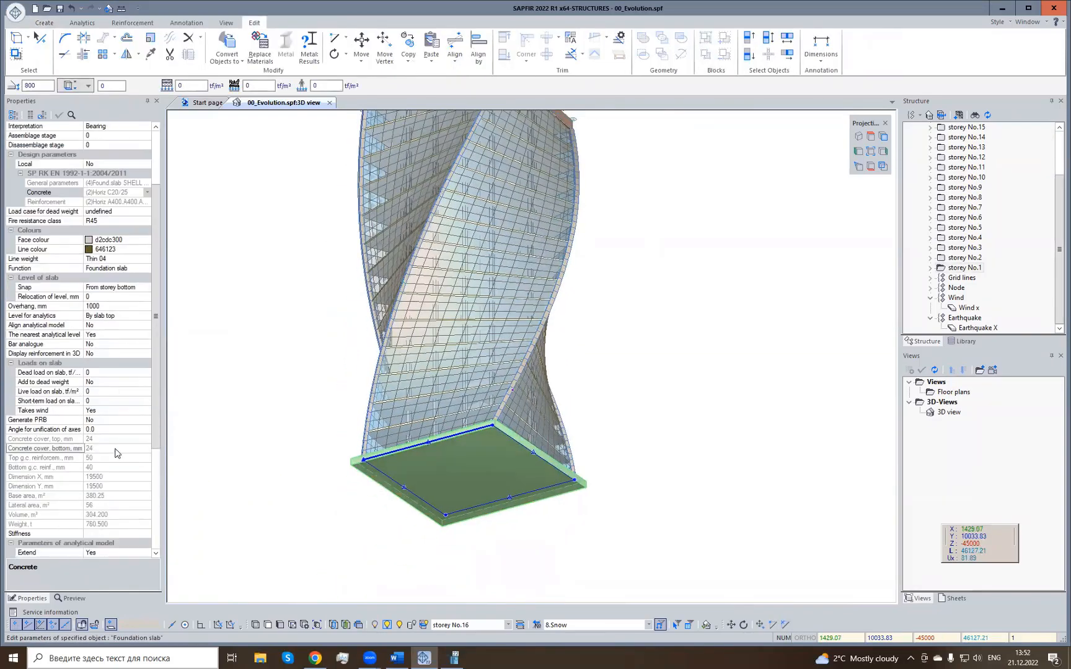
left_click(34, 506)
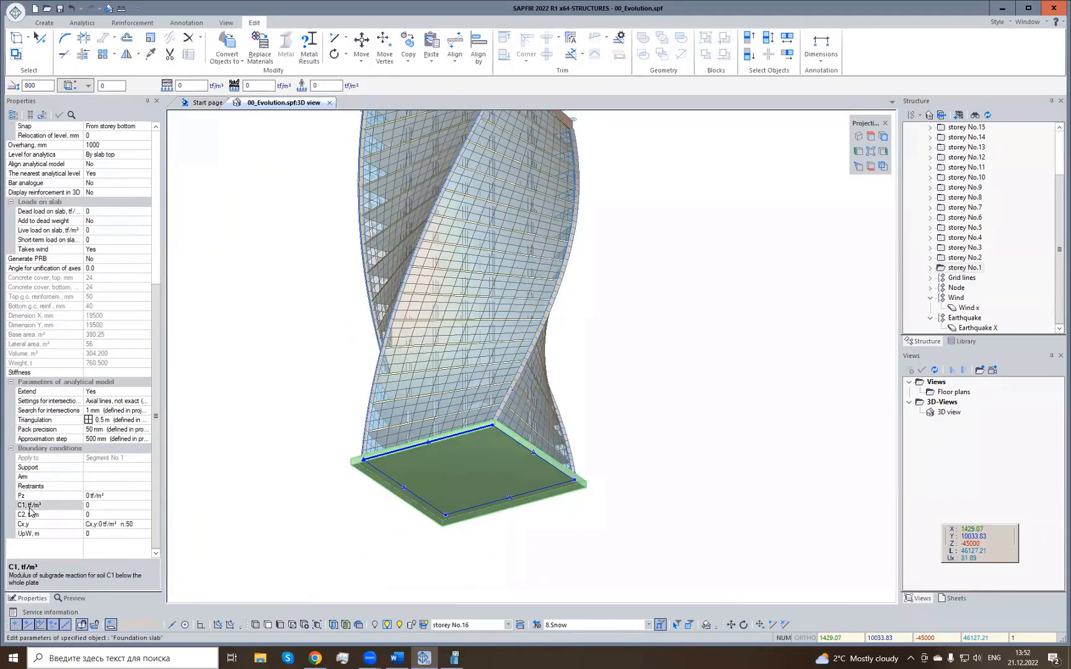
left_click(30, 516)
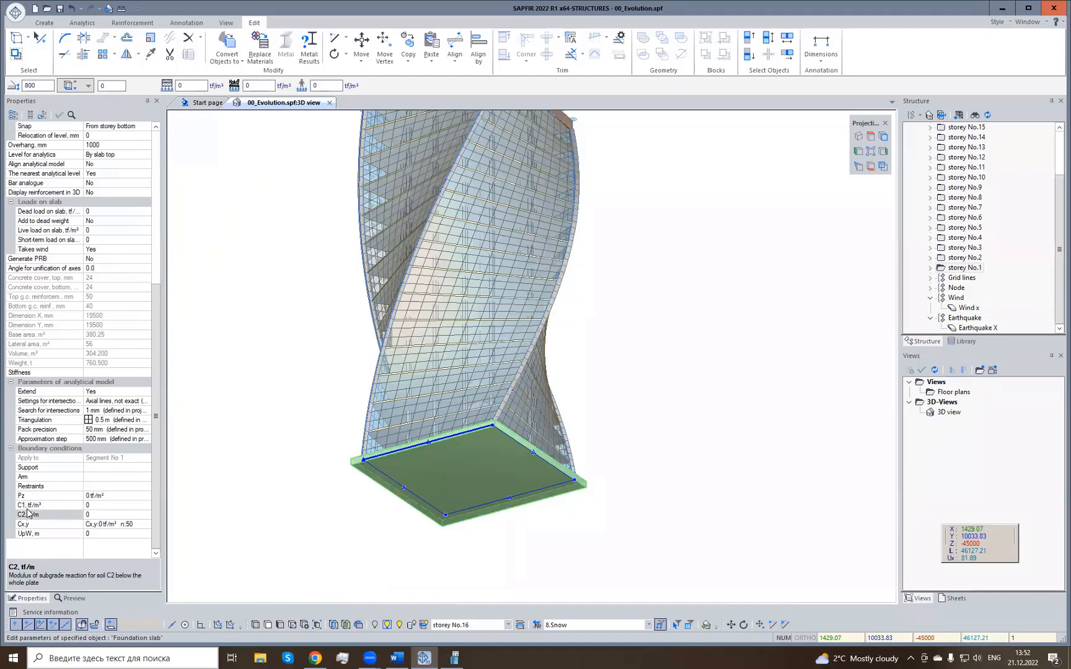
left_click(88, 505)
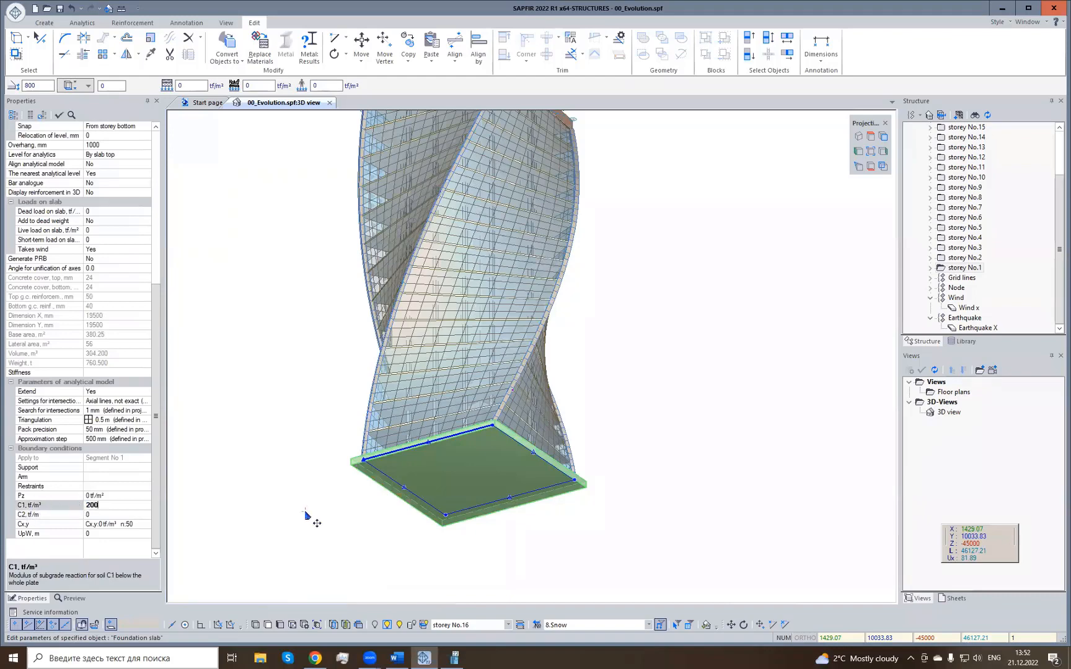
type("200")
left_click(69, 512)
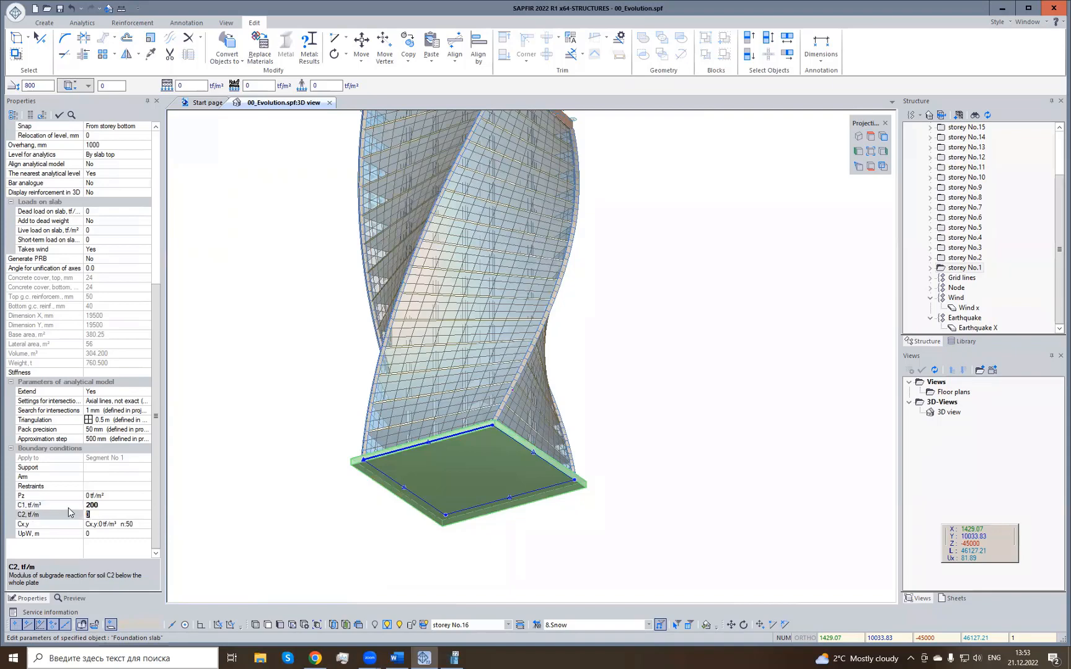
type("2000")
key("Return")
Define the foundation slab's horizontal stiffness Cx,y parametrically with f 0.3, d 2 mm and not more than 10 stiffnesses.
left_click(53, 525)
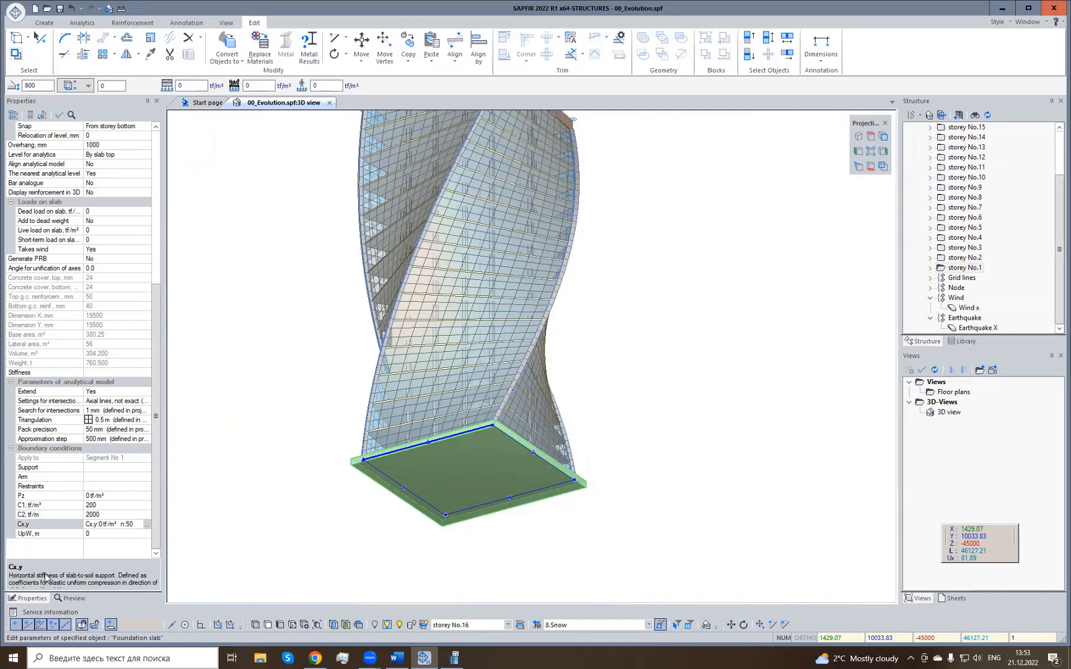
left_click(146, 525)
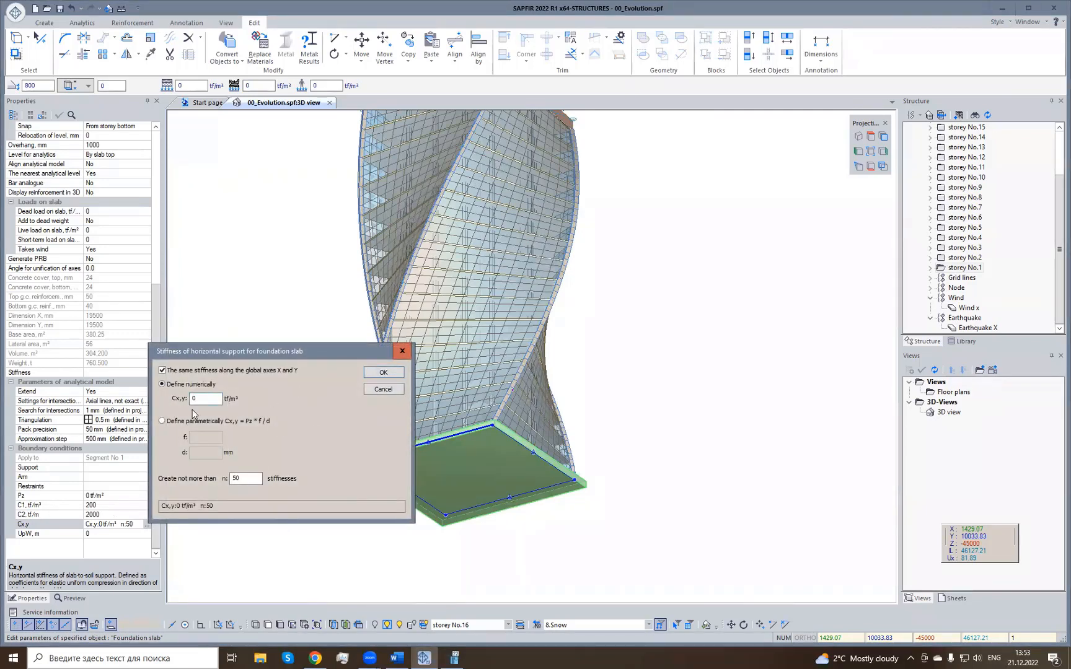
left_click(163, 422)
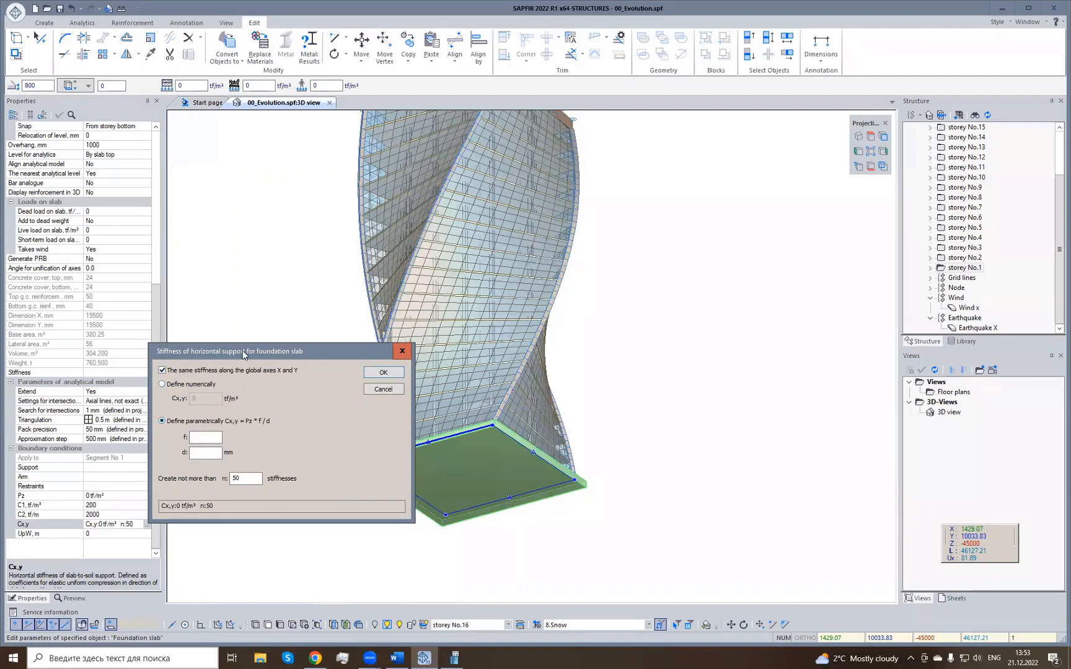
left_click_drag(246, 353, 284, 371)
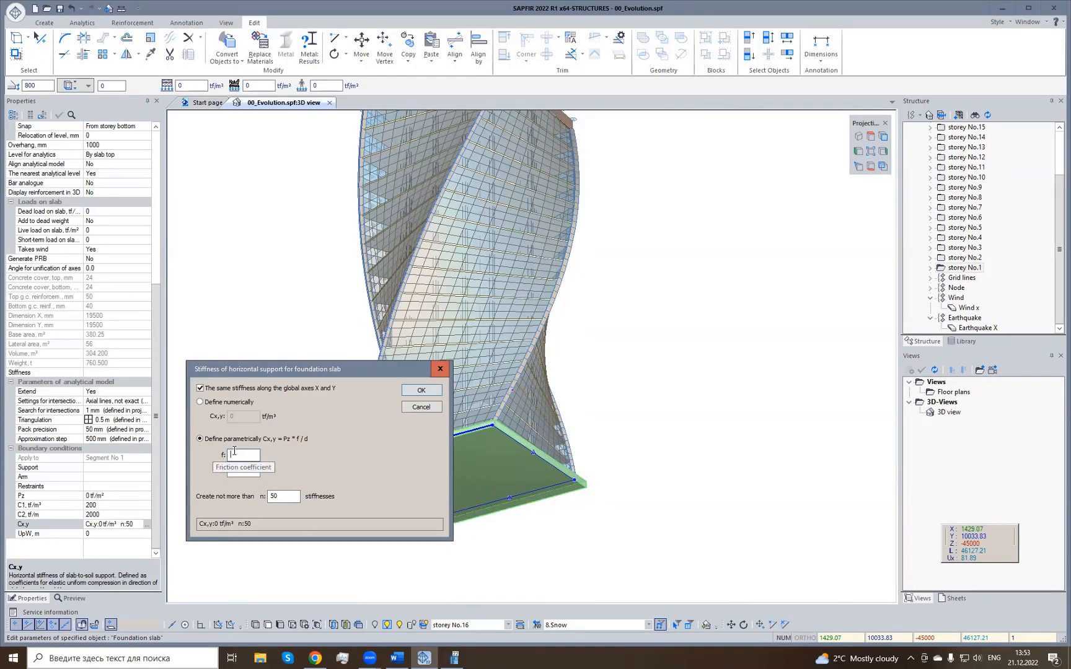
type("0.3")
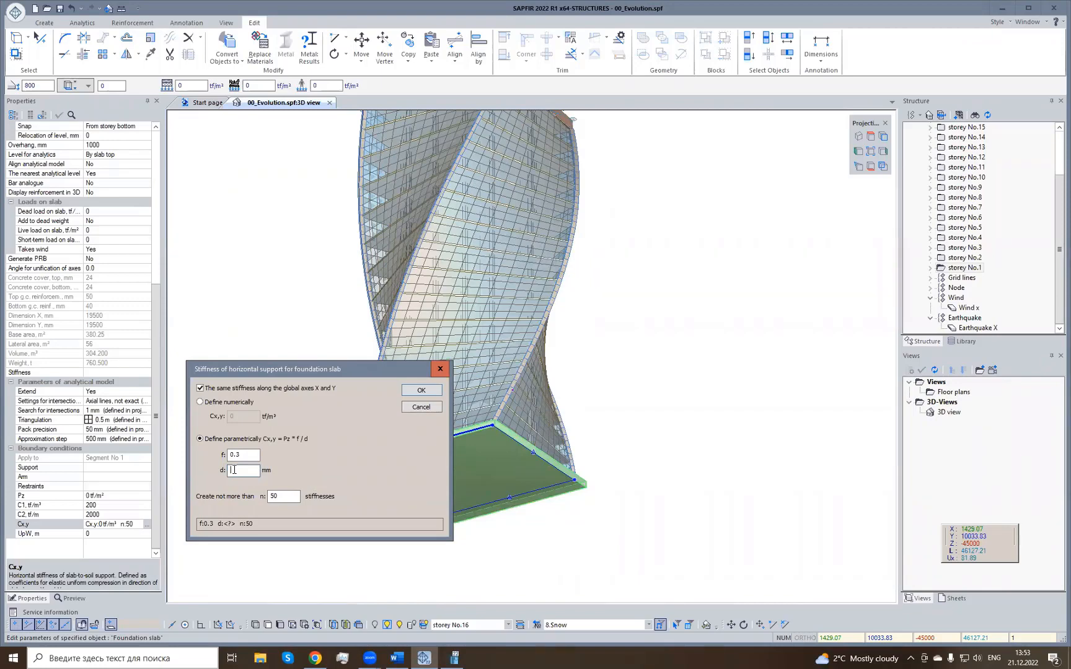
type("2")
double_click(278, 497)
mouse_move(283, 445)
left_click(421, 392)
Define the foundation slab's vertical load Pz as DCL, with coefficient 1 for Dead weight, Dead loads on slabs and Live loads on slabs.
left_click(41, 496)
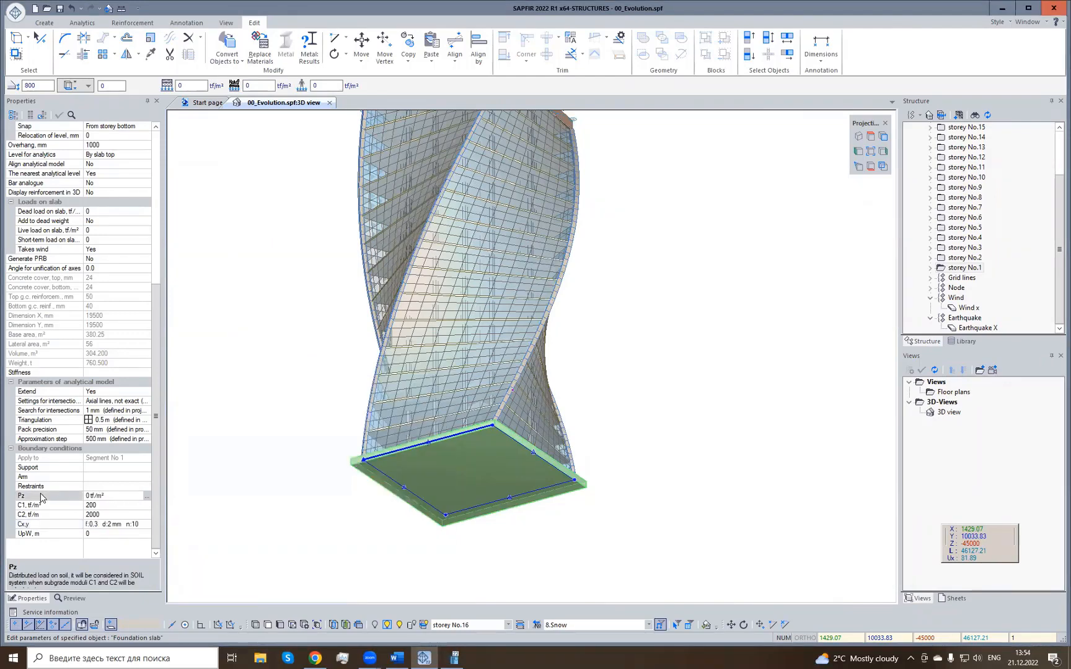
left_click(148, 496)
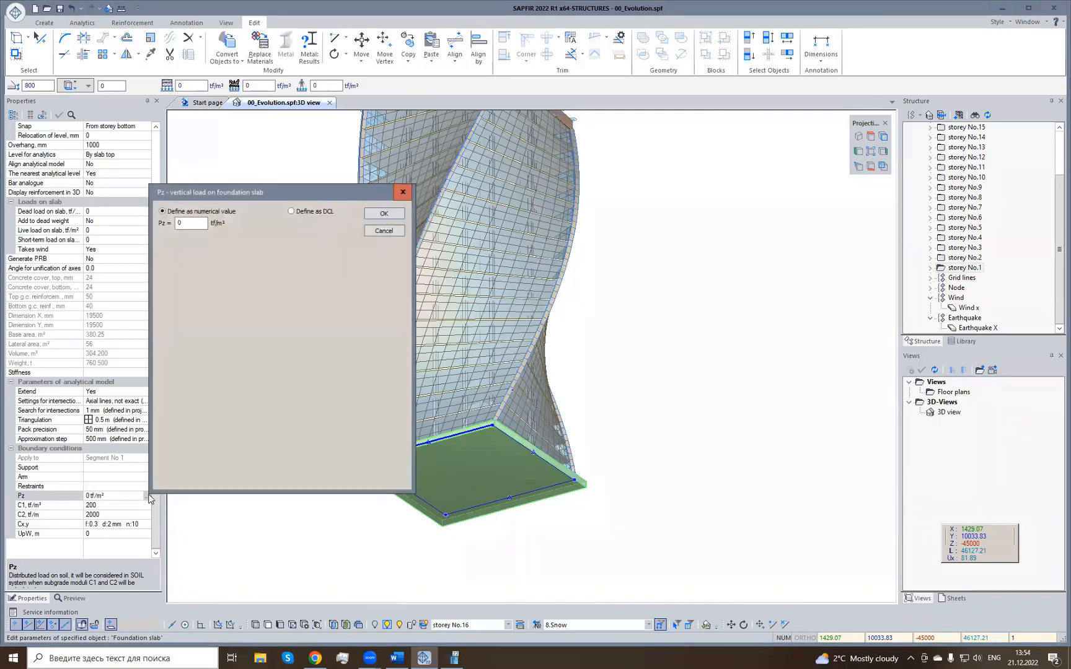
left_click_drag(238, 201, 261, 261)
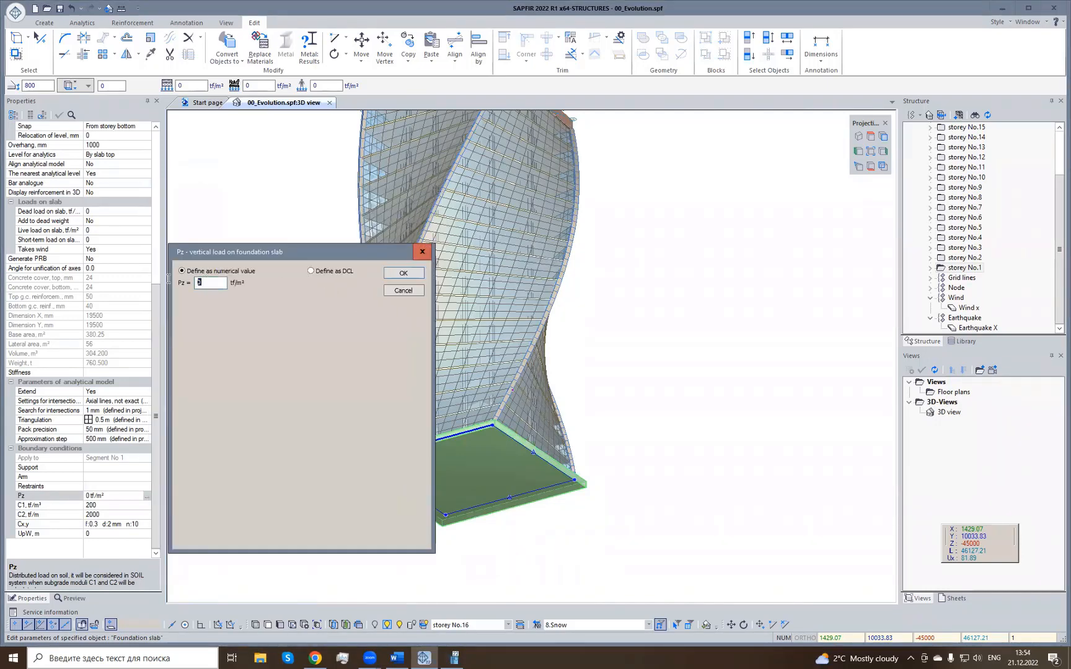
left_click(311, 272)
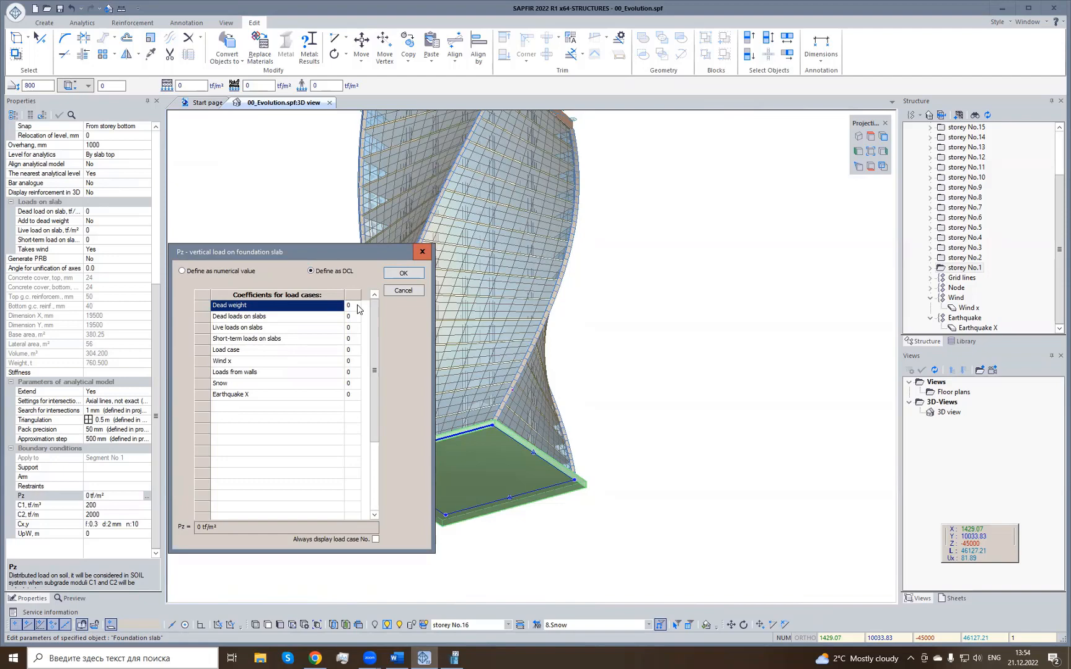
left_click(358, 306)
type("1")
left_click(349, 318)
type("1")
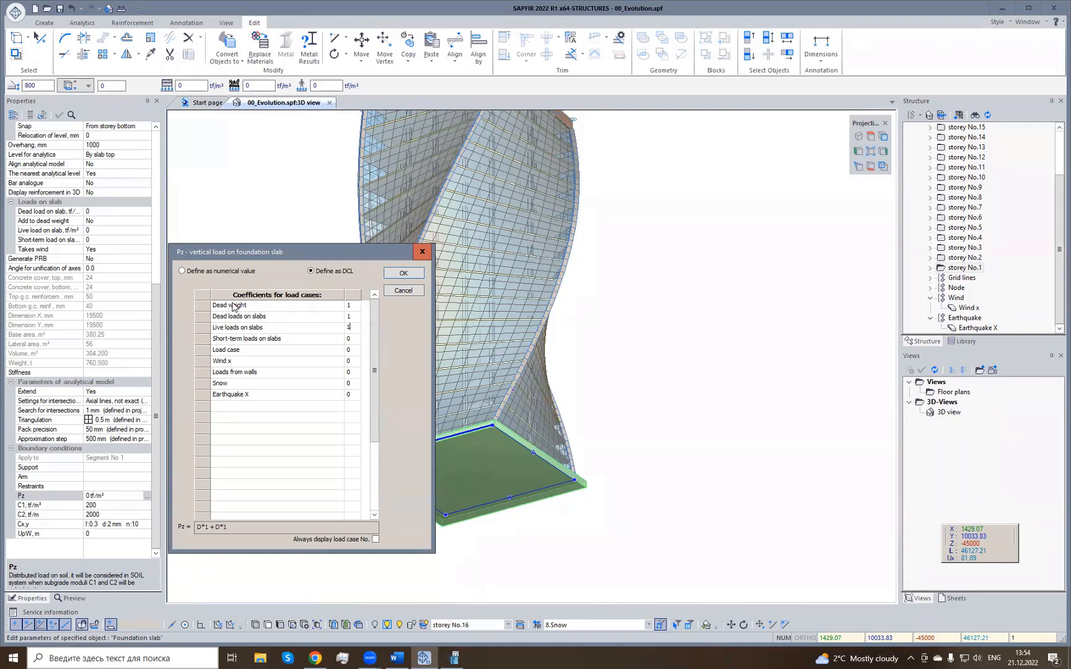
Set the Pz coefficients of Short-term loads on slabs, Load case and Loads from walls to 1, accept them and deselect the slab.
left_click(350, 340)
type("1")
left_click(350, 350)
type("1")
left_click(352, 373)
type("1")
left_click(404, 273)
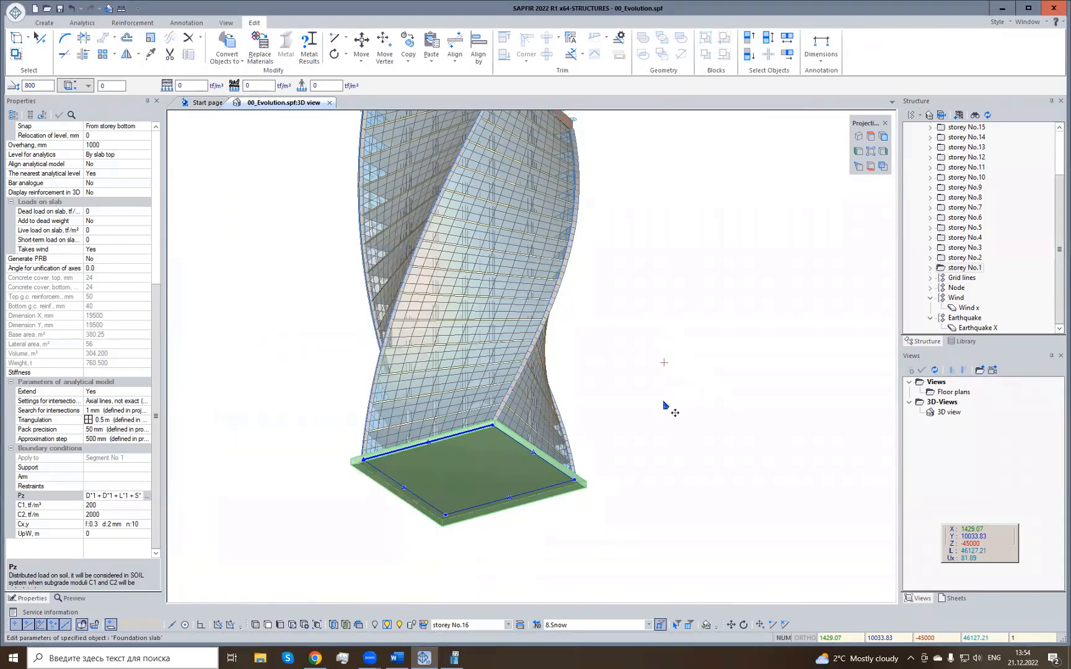
key("Escape")
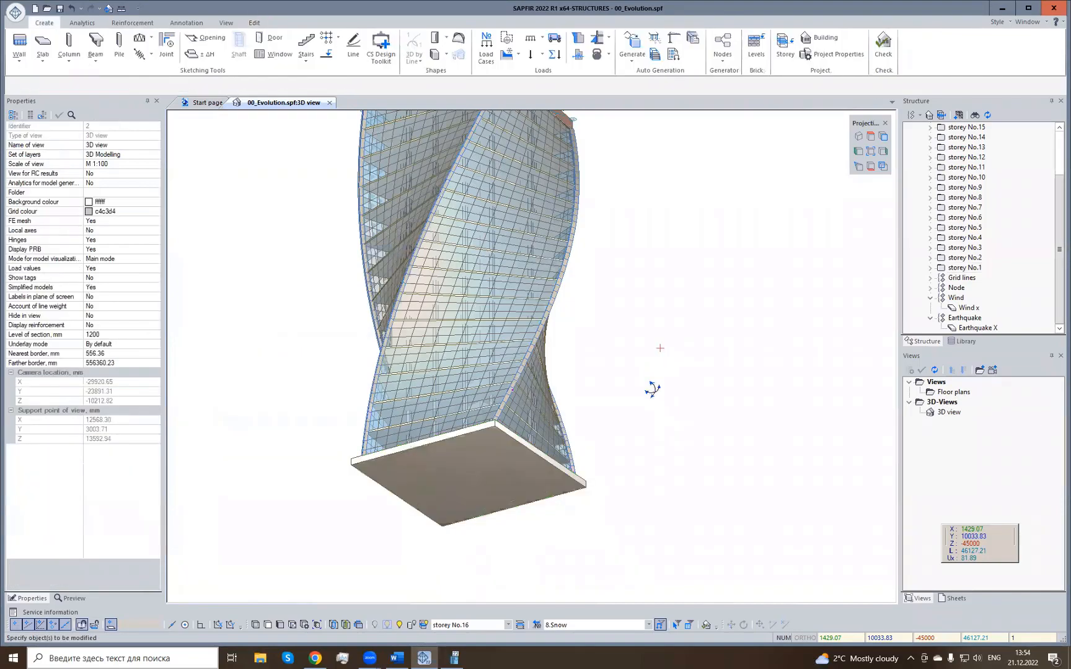
Display the tower's structural-analytical model with the loads of all load cases shown.
right_click_drag(653, 390, 646, 434)
middle_click_drag(639, 282, 638, 329)
scroll(637, 324, "down", 2)
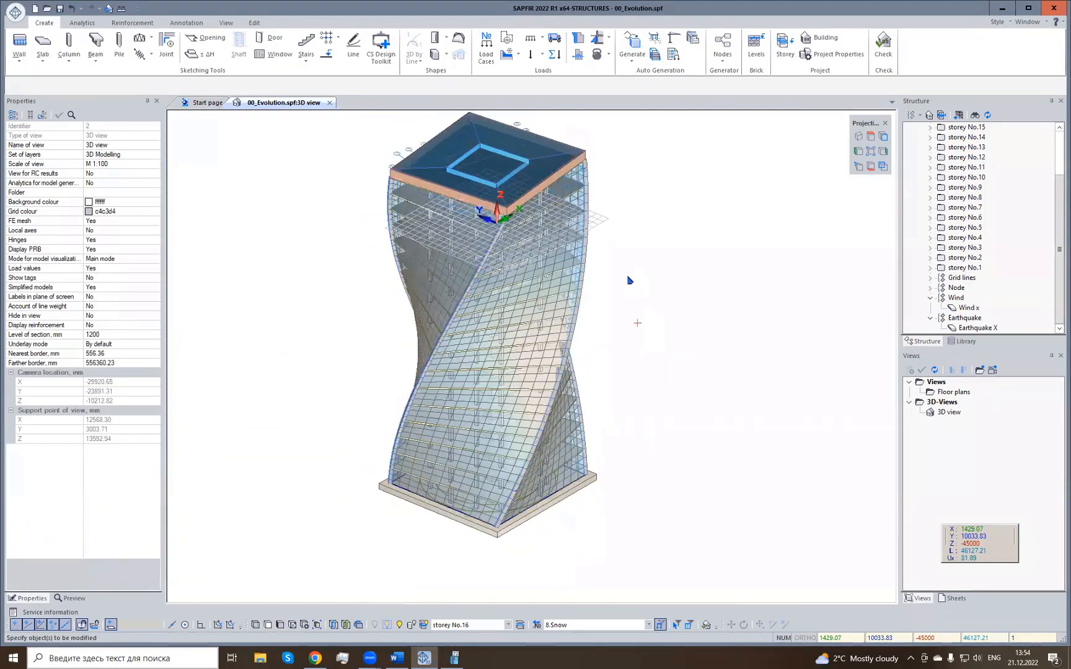
left_click(333, 625)
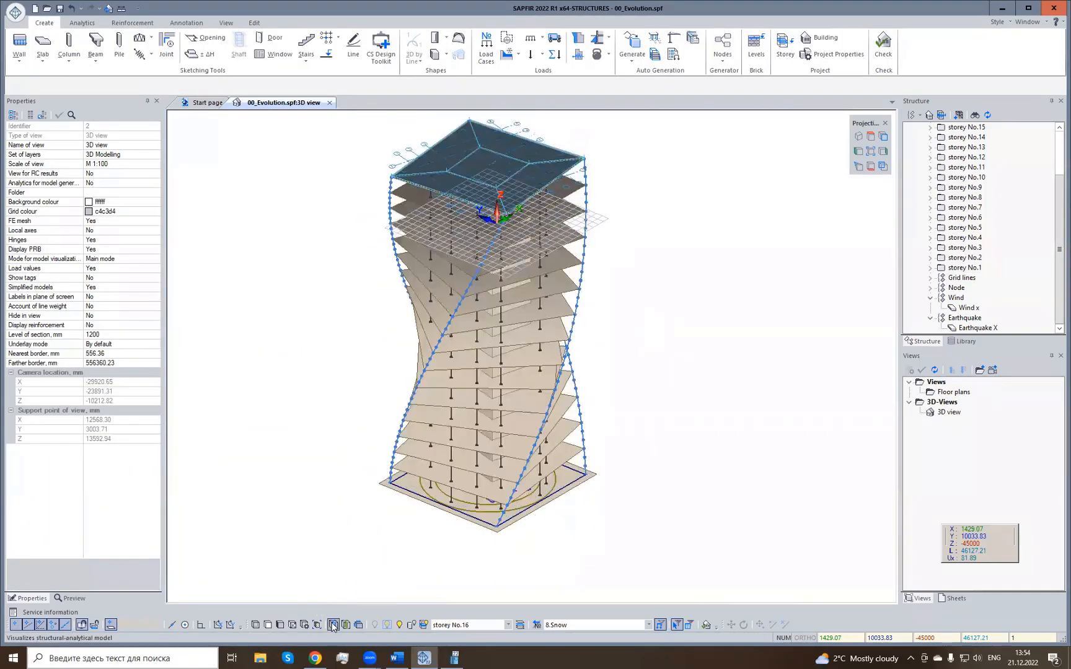
left_click(662, 628)
right_click_drag(528, 546, 468, 552)
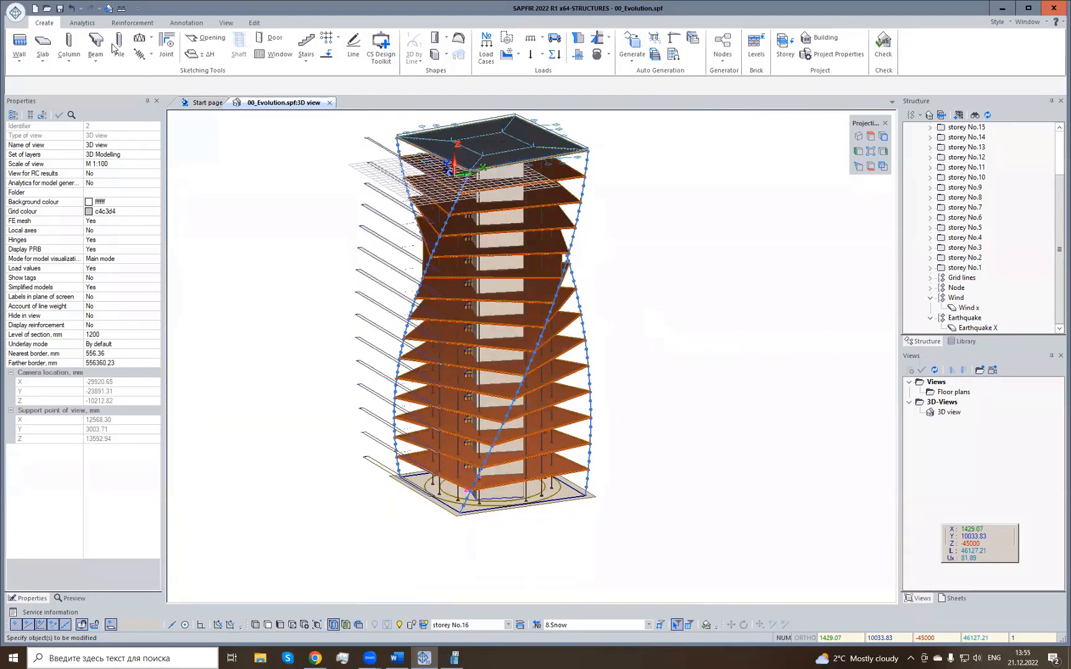
Create the meshed model "Meshed model variant 1" from all buildings of the project, with the preliminary correctness check enabled.
left_click(81, 22)
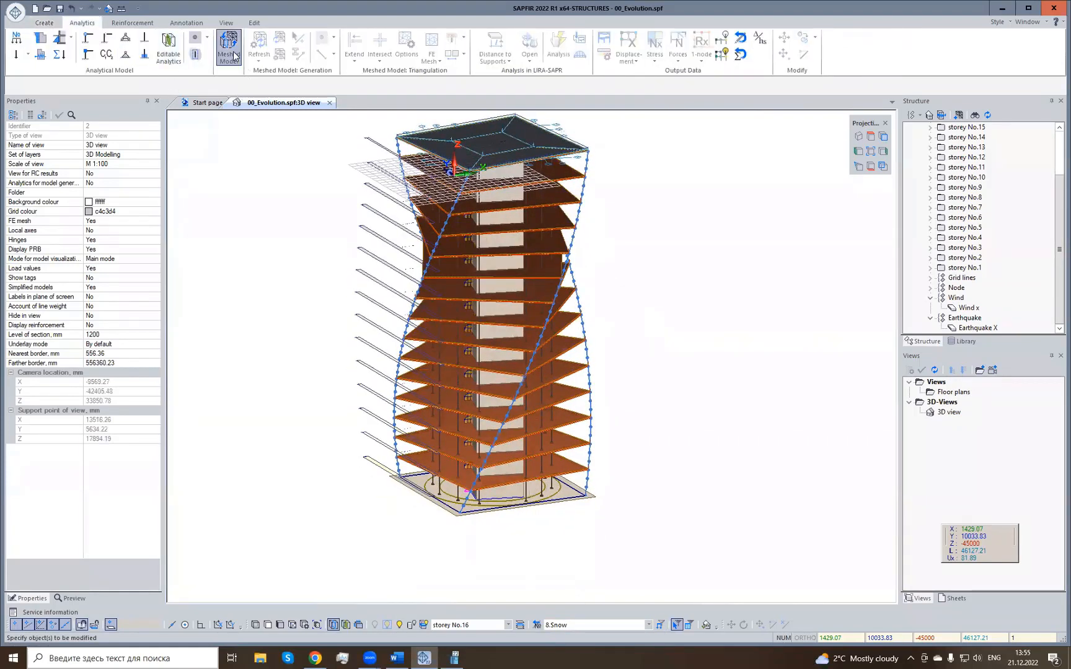
left_click(228, 46)
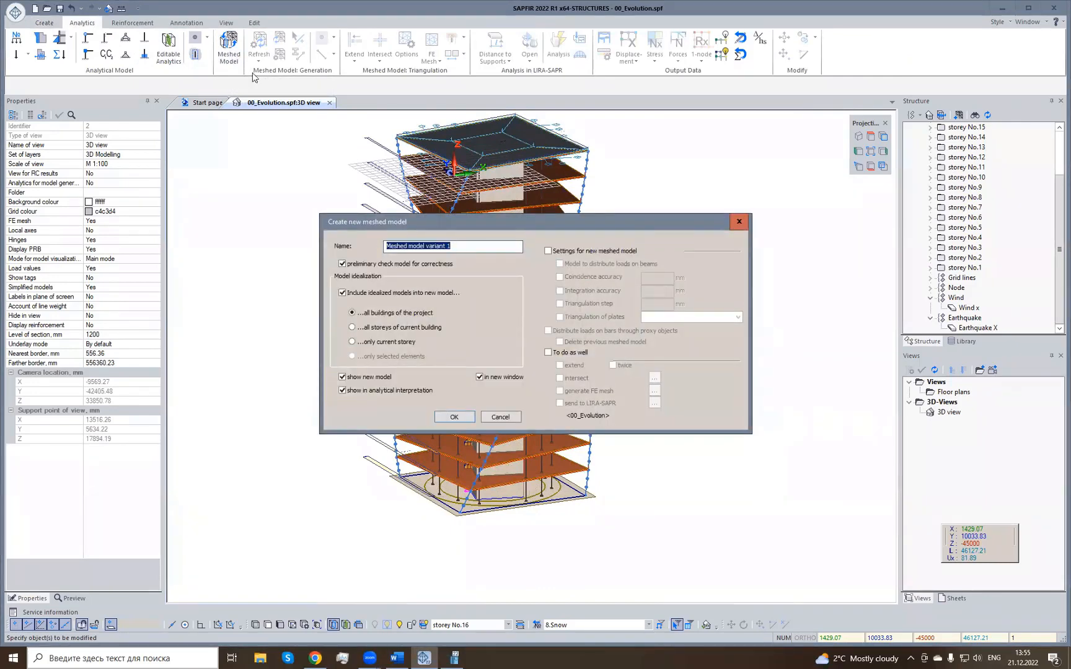
left_click(454, 417)
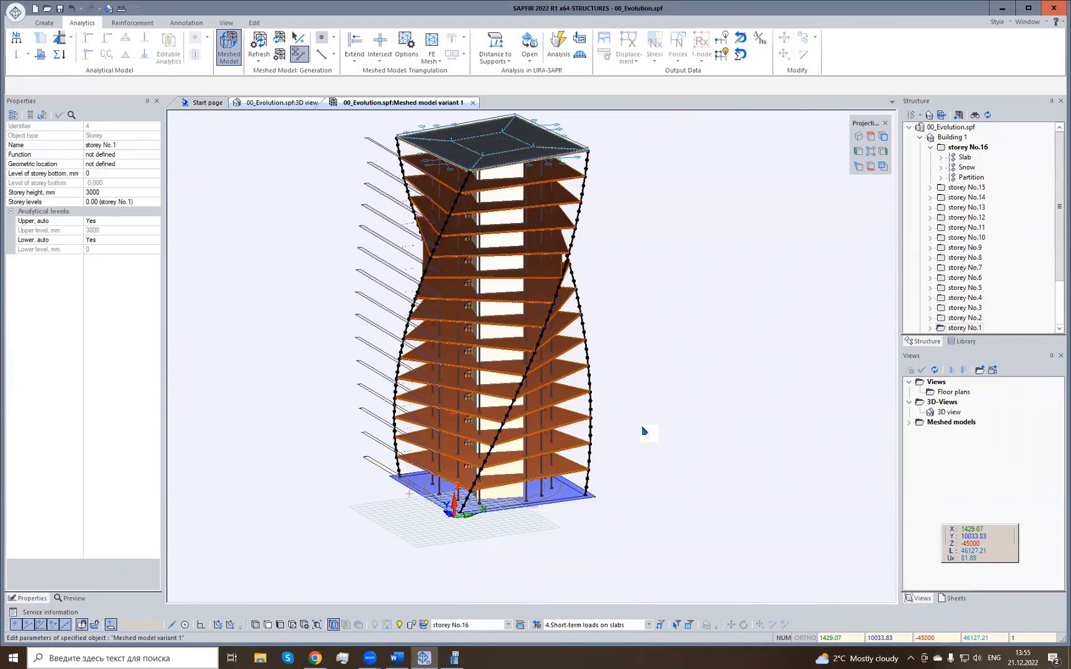
middle_click_drag(564, 335, 573, 386)
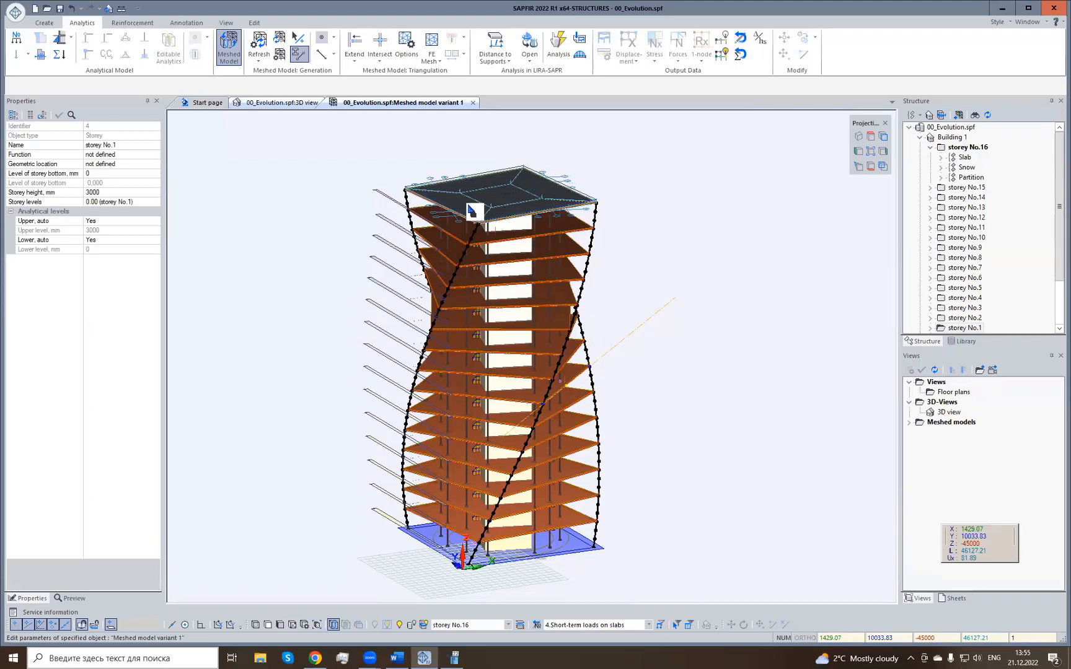
Find the intersections of all idealized models in the meshed model.
left_click(380, 42)
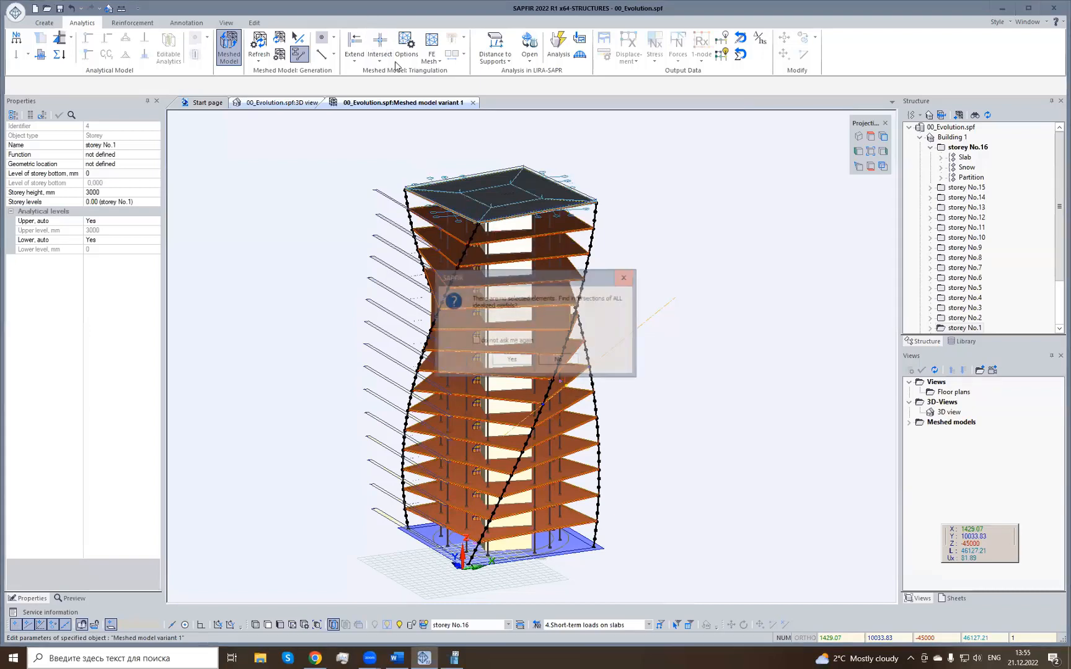
left_click(511, 360)
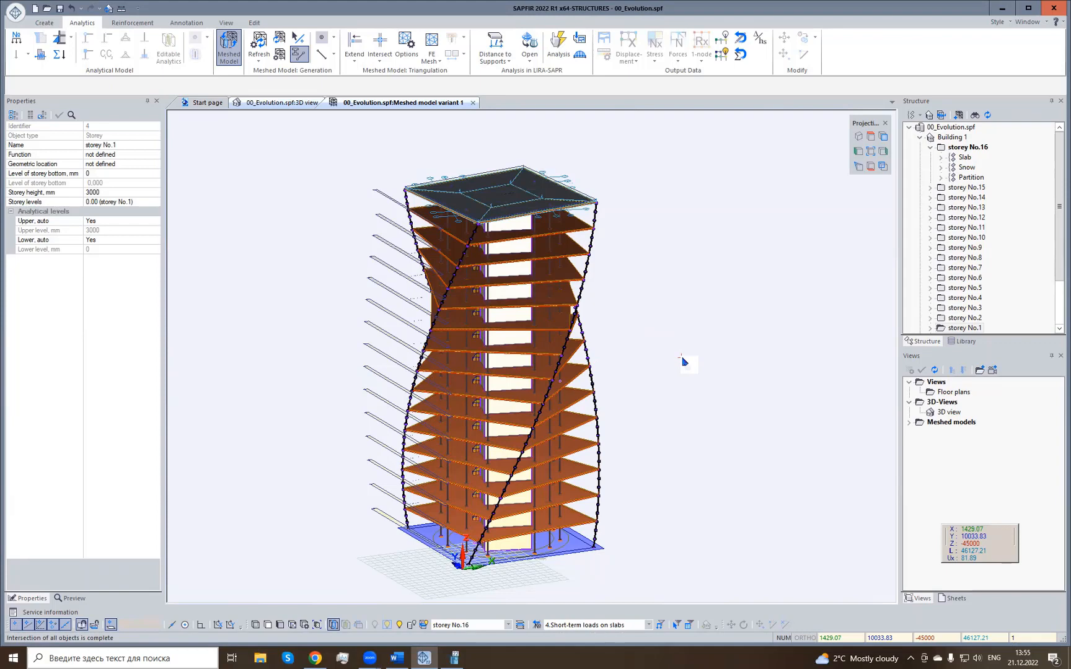
Show only the loads of load case 1.Dead weight and examine the intersection contours where columns and walls meet the slabs.
left_click(649, 625)
left_click(599, 555)
left_click(660, 625)
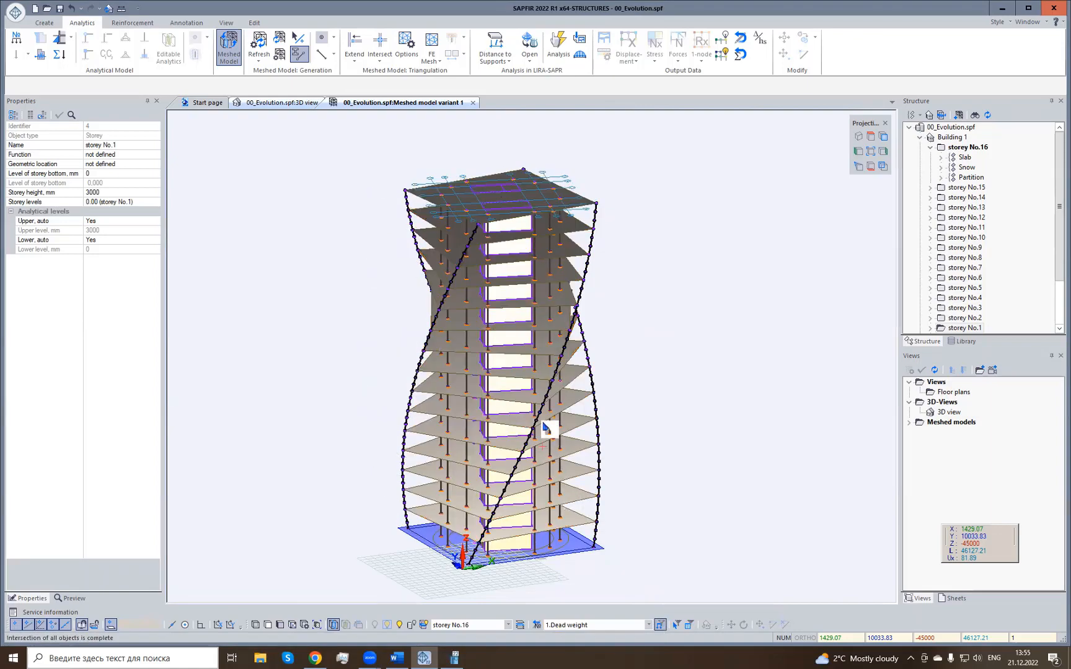
scroll(438, 342, "up", 5)
scroll(442, 349, "up", 3)
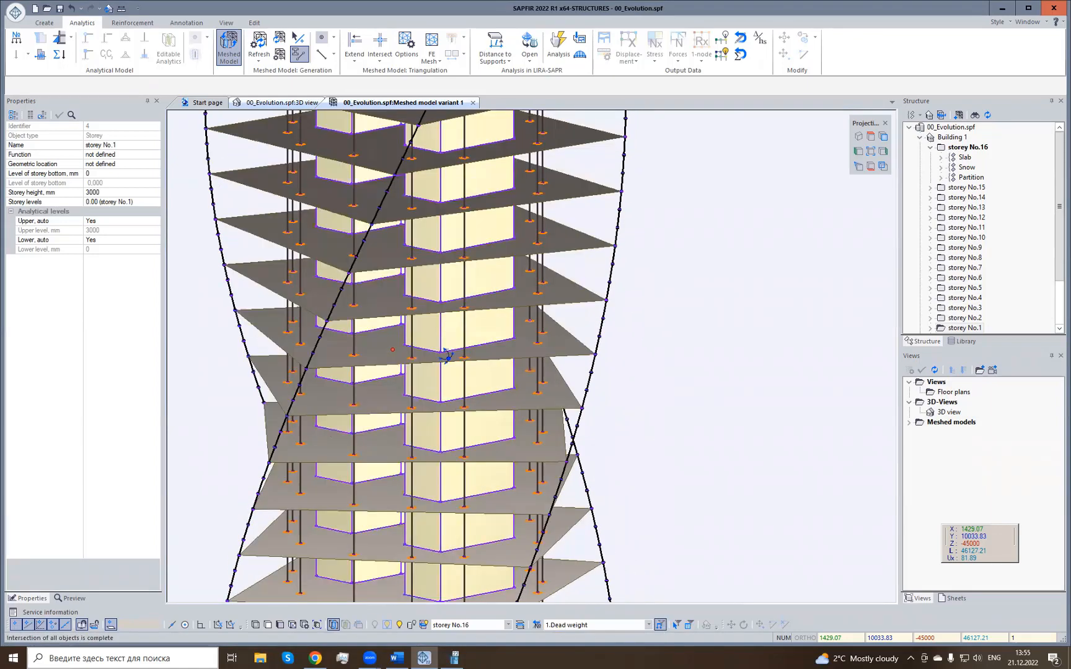
scroll(378, 323, "up", 6)
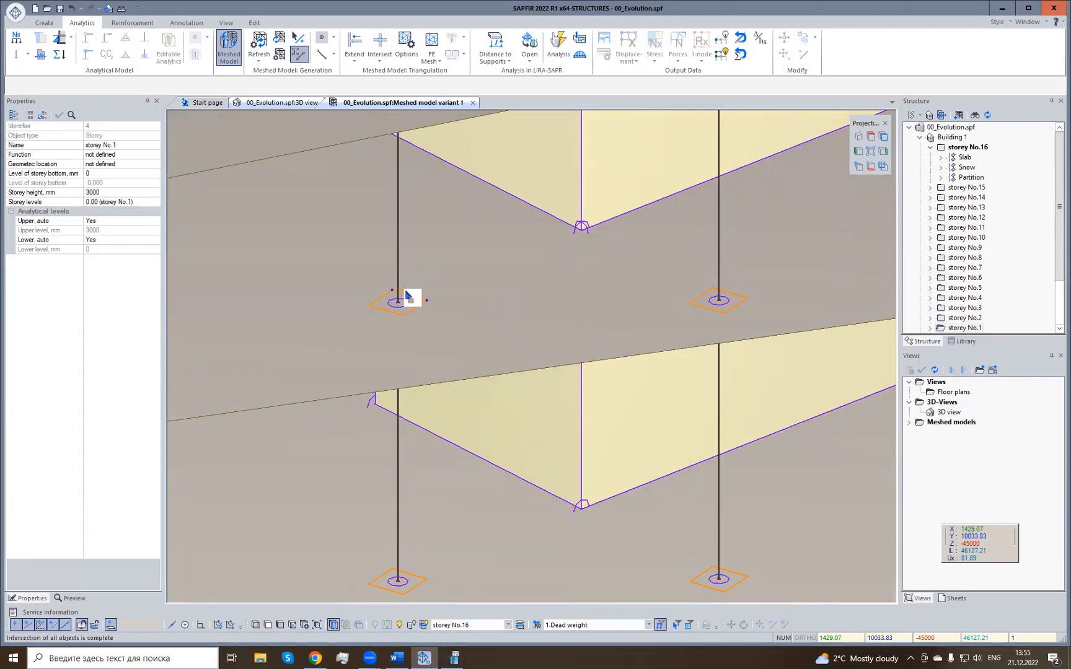
scroll(409, 301, "down", 2)
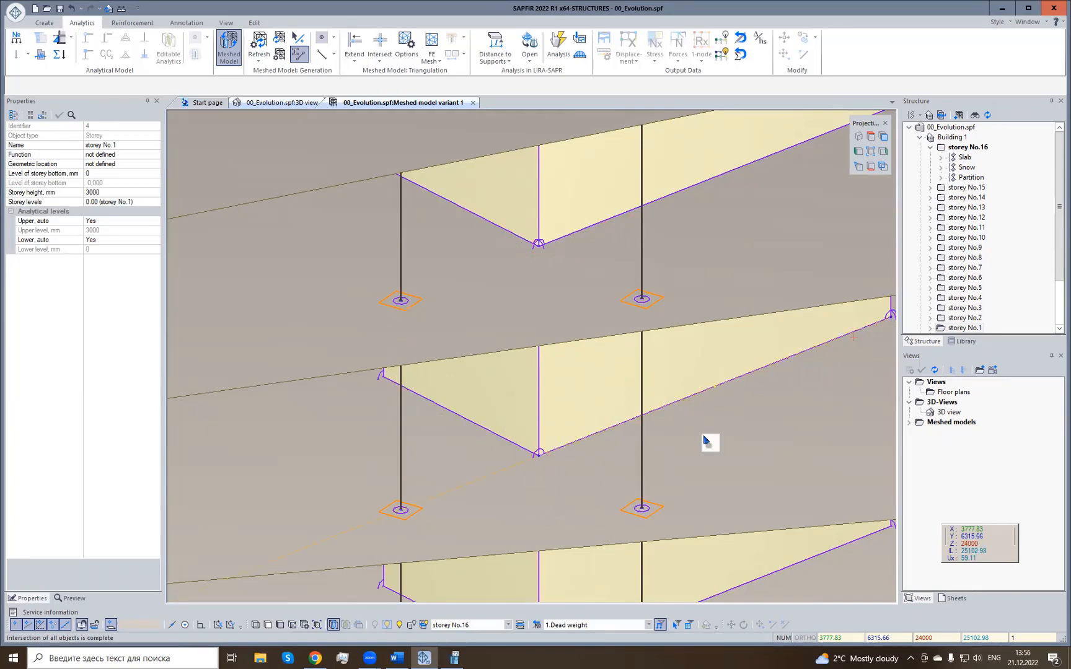
scroll(590, 485, "down", 10)
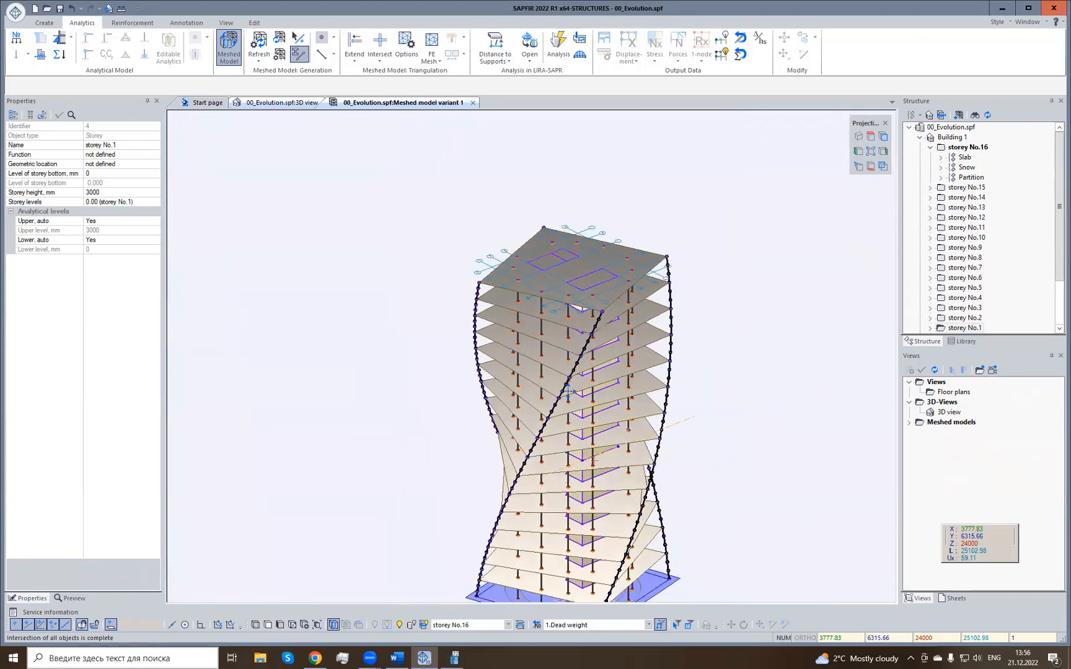
middle_click_drag(568, 391, 528, 398)
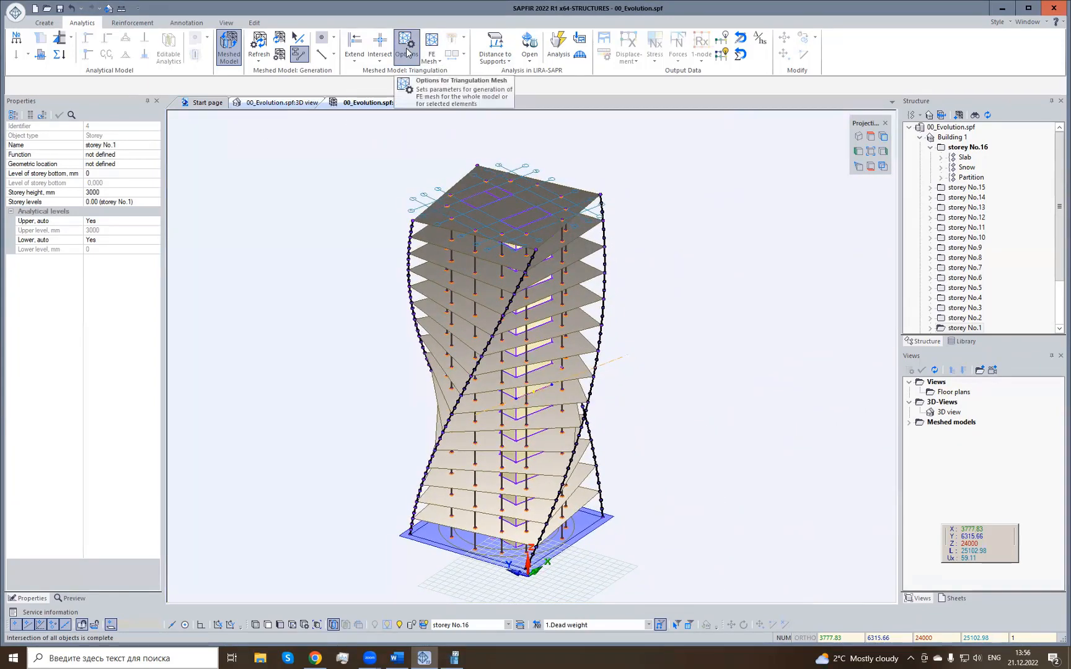
Compare the triangular, adaptive quadrilateral and quadrilateral plate meshes in the triangulation settings, ending on adaptive quadrilateral.
left_click(406, 48)
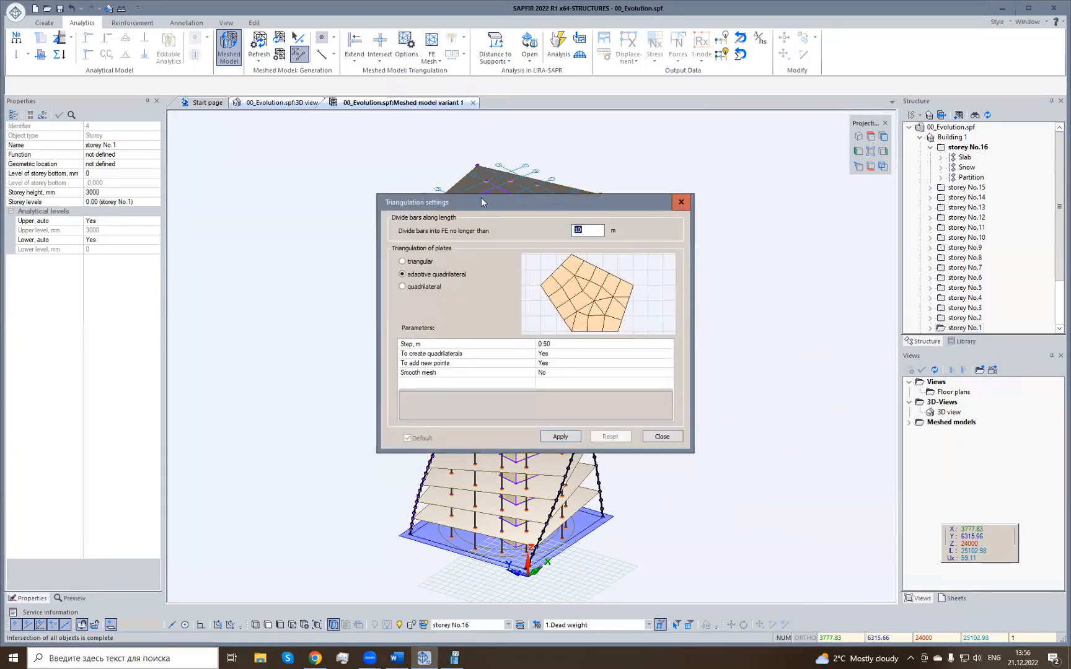
left_click(415, 268)
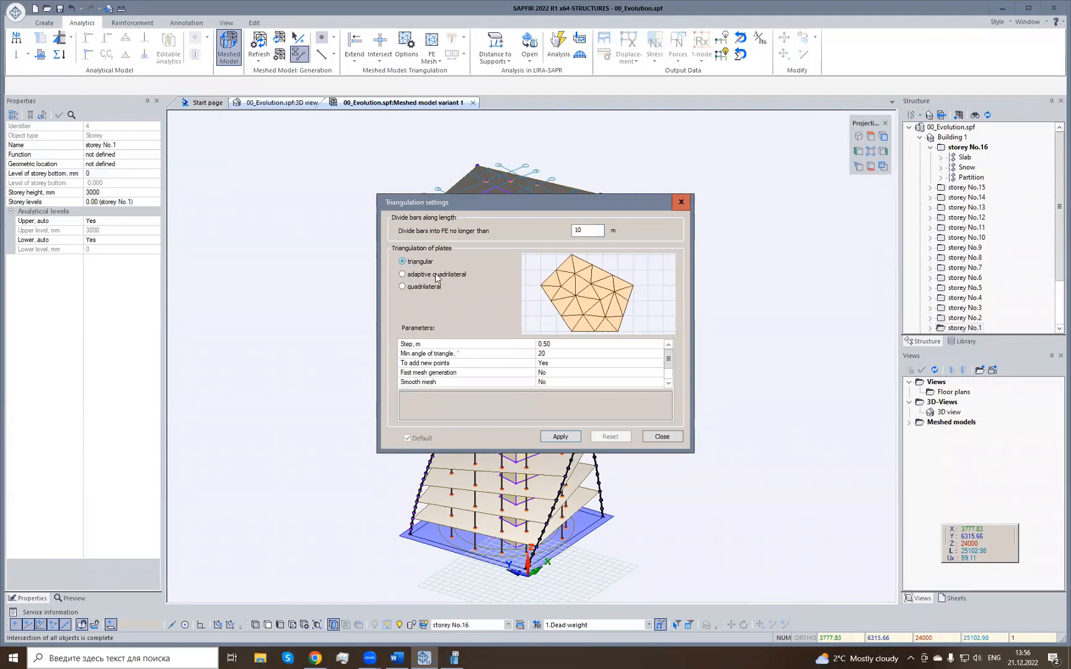
left_click(403, 275)
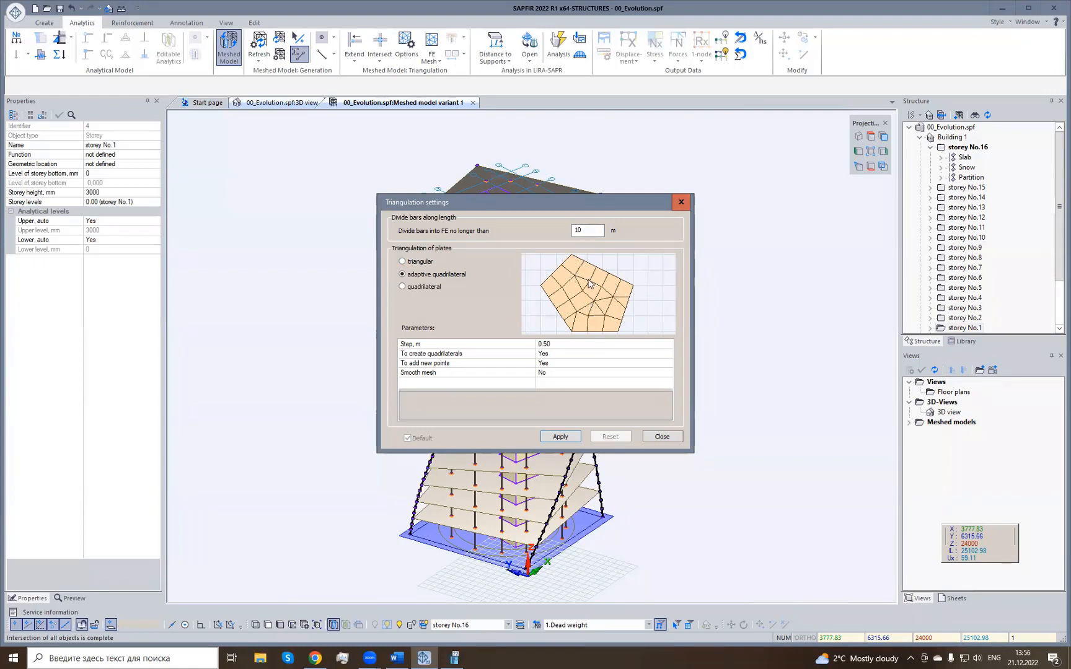
left_click(402, 287)
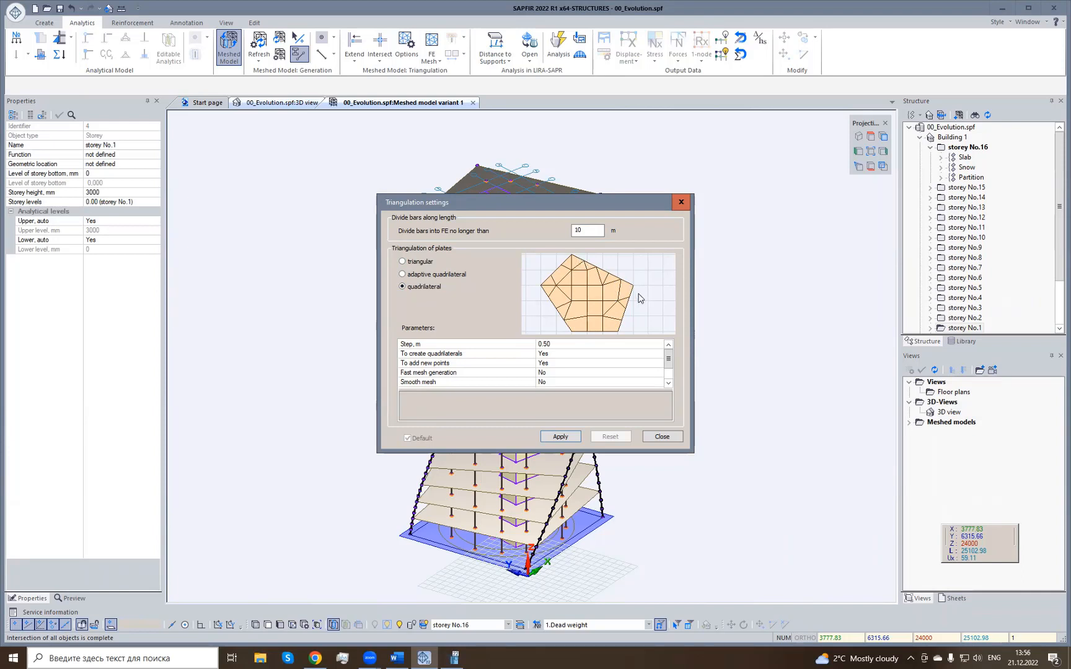
left_click(402, 275)
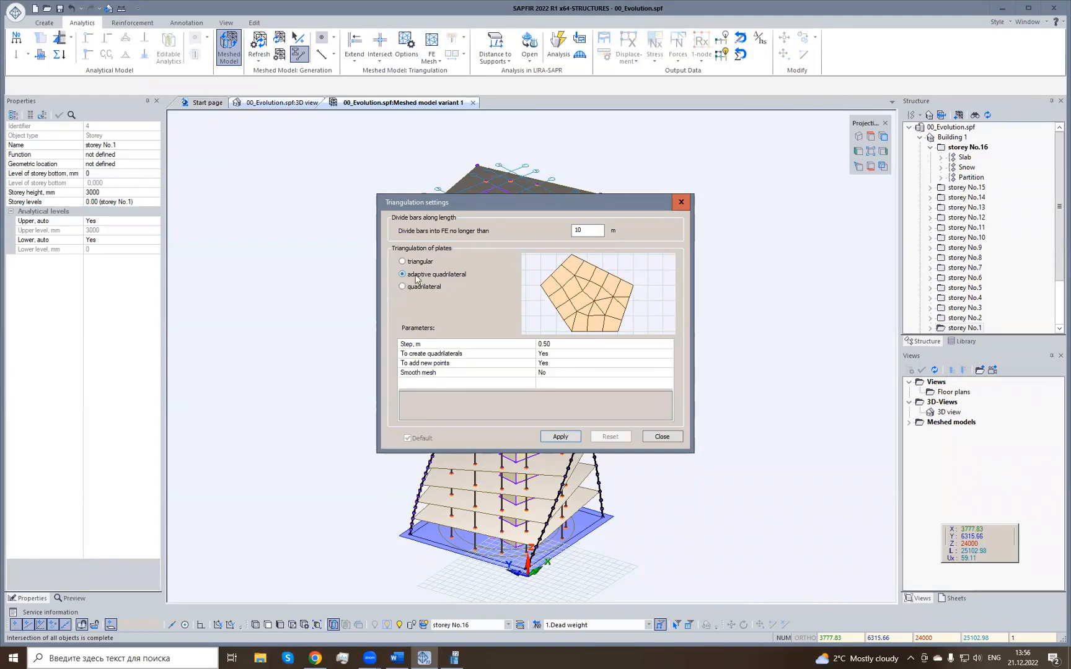
Set the plate triangulation step to 0.30 m and Smooth mesh to Yes, and apply the triangulation settings.
left_click(421, 354)
left_click(414, 345)
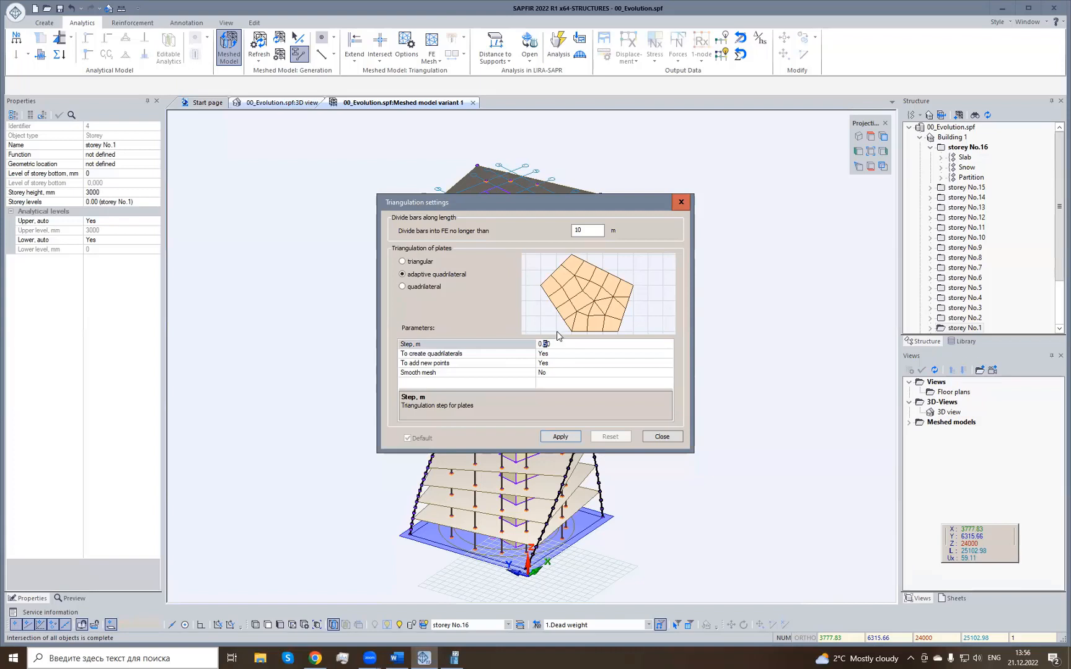
type("3")
key("Return")
double_click(482, 373)
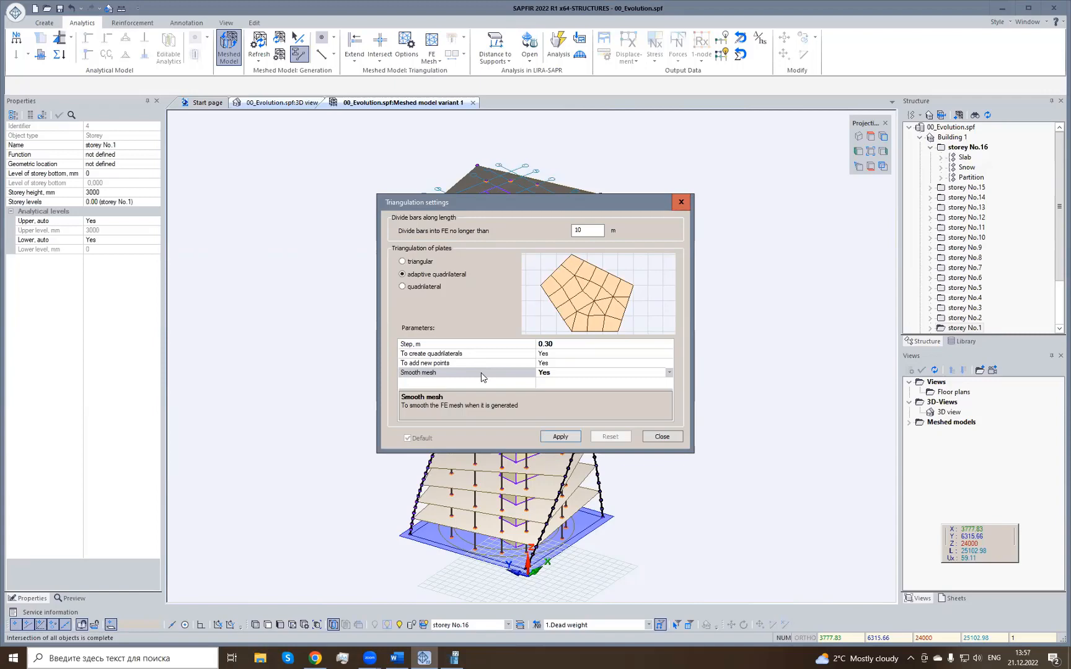
left_click(560, 437)
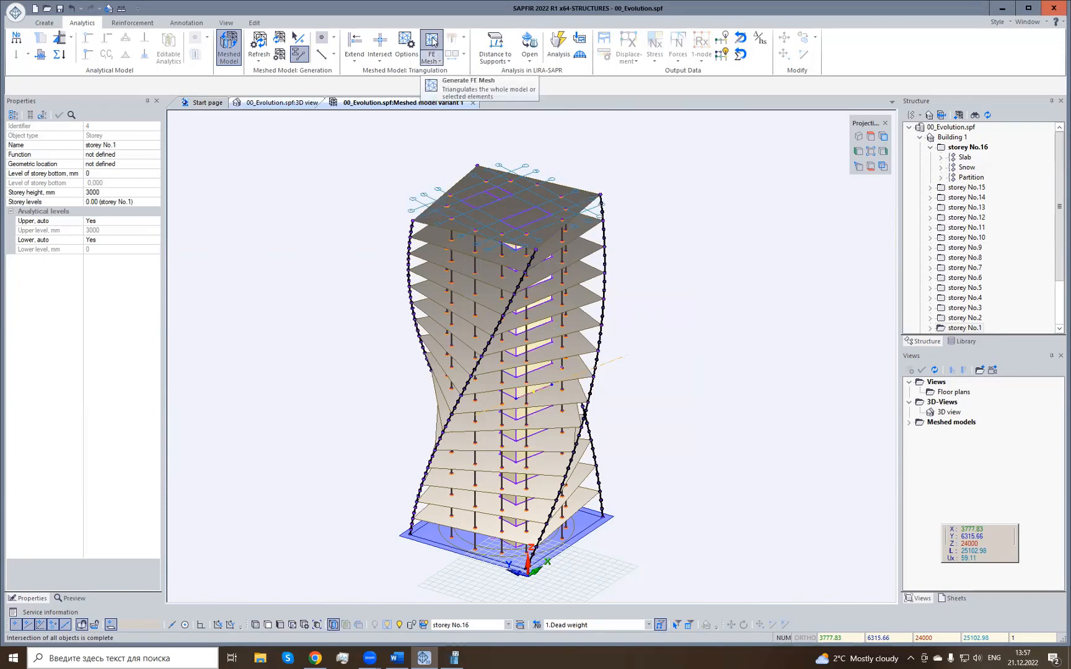
Generate the finite element mesh for all idealized models of the tower.
left_click(433, 41)
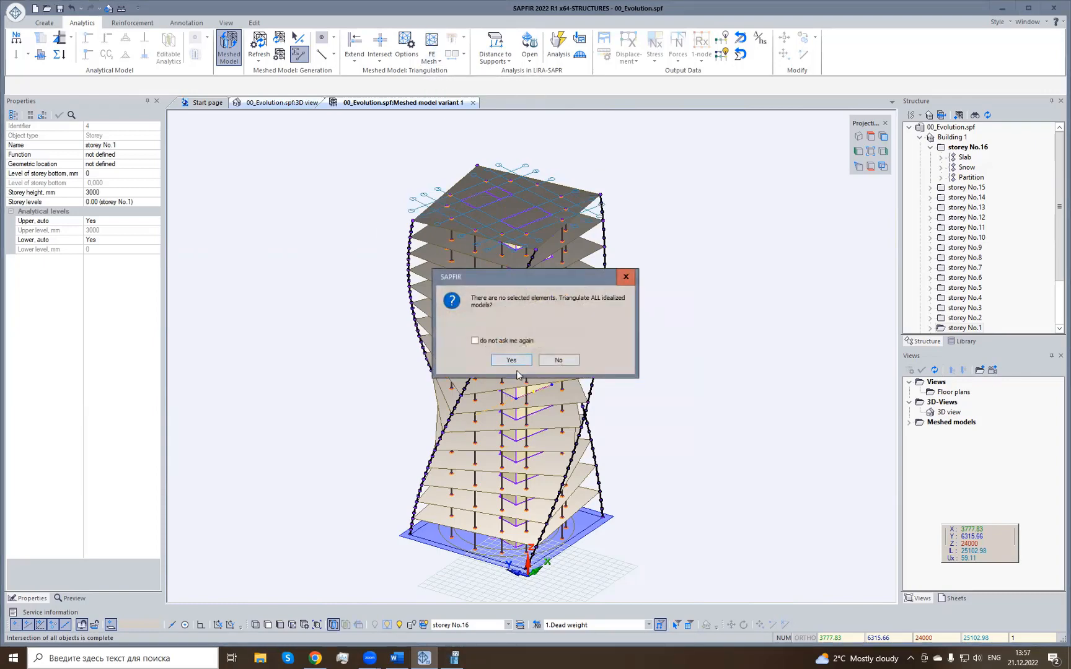
left_click(514, 362)
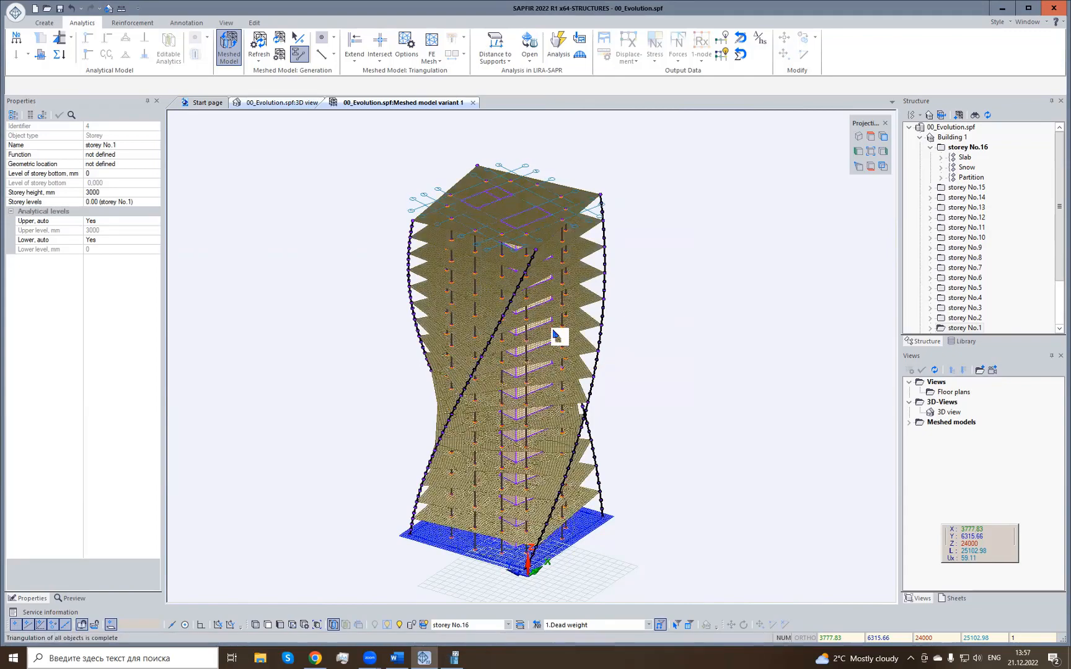
middle_click_drag(636, 516, 676, 442)
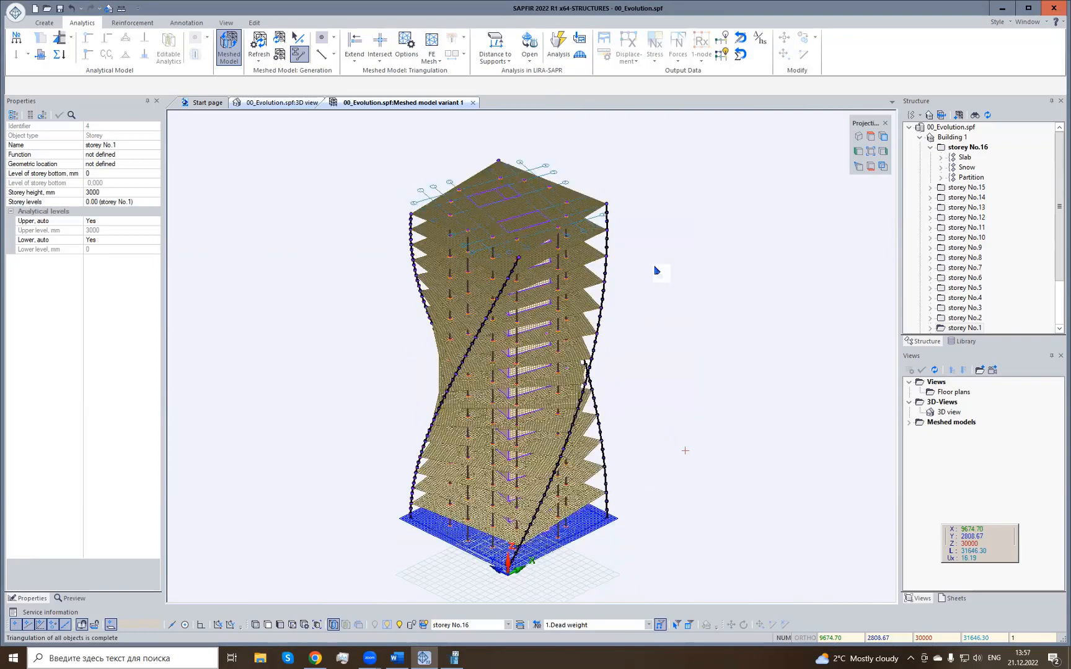
Display the distance to supports as contour plots on the meshed tower and inspect them.
left_click(502, 60)
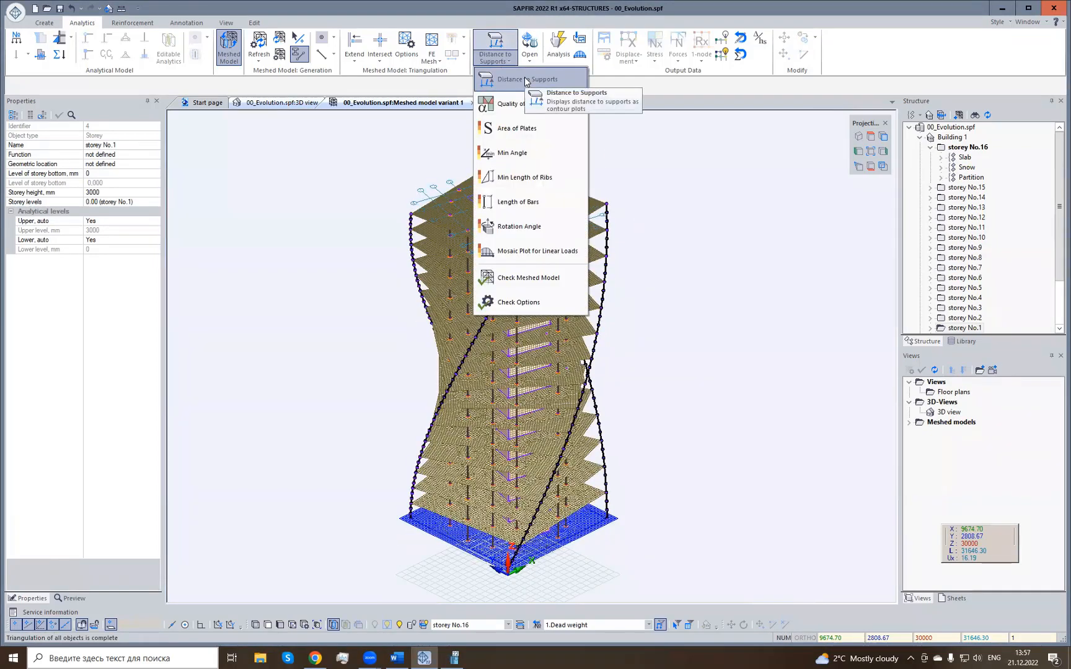
left_click(526, 80)
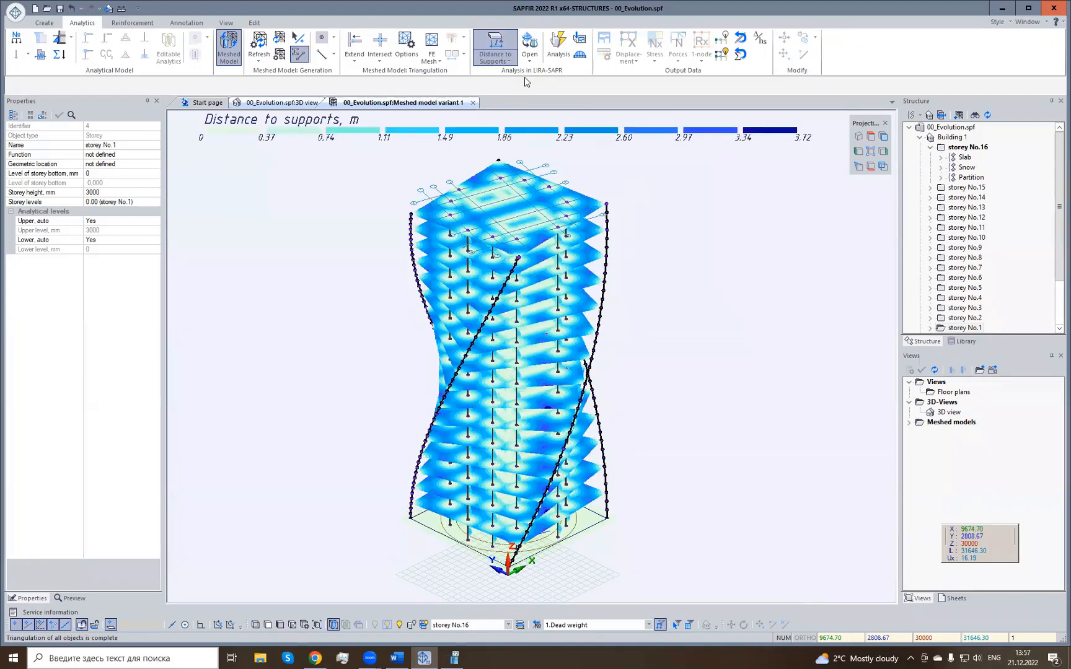
middle_click_drag(552, 349, 622, 327)
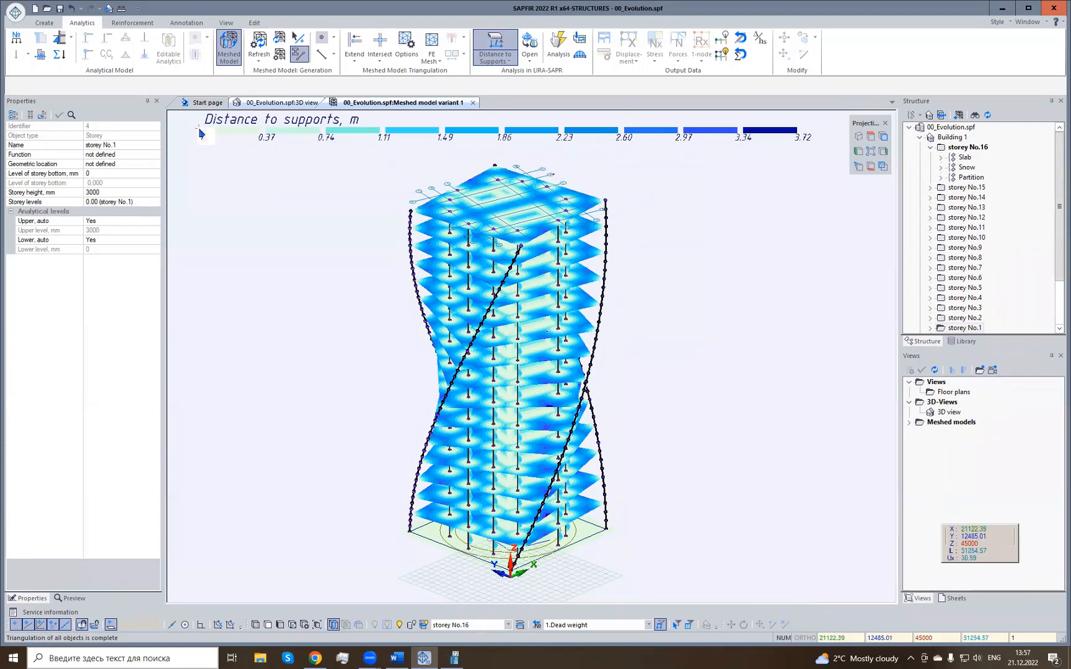
Display the mosaic plot for quality of plates and examine the mesh quality over the tower.
left_click(490, 62)
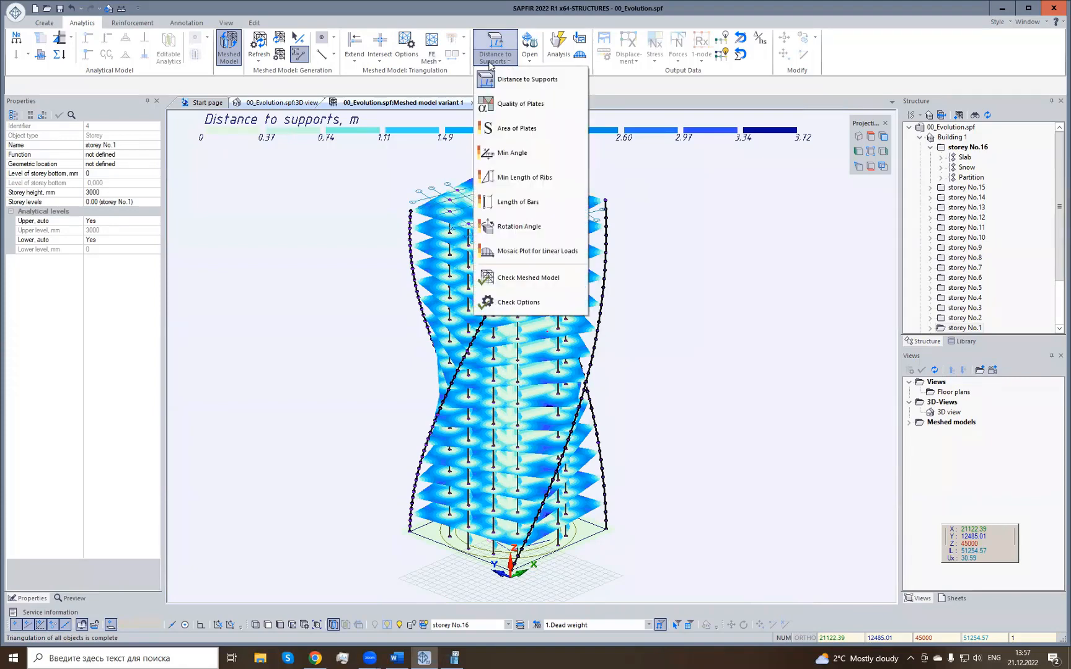
left_click(525, 106)
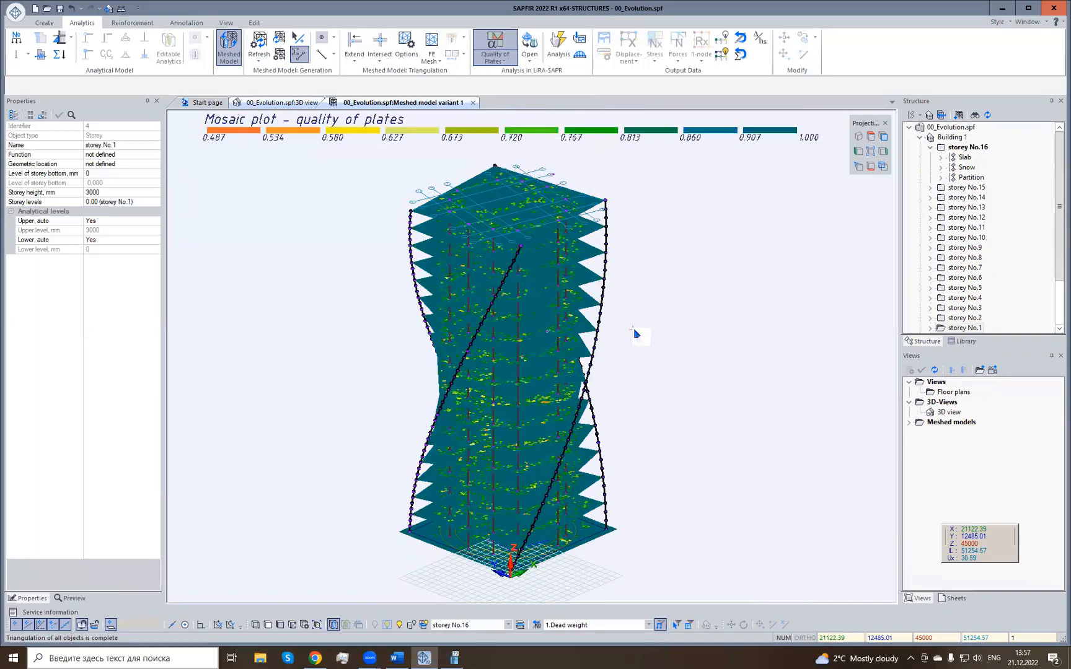
scroll(635, 335, "up", 2)
scroll(636, 334, "up", 1)
scroll(635, 335, "down", 2)
scroll(635, 334, "up", 1)
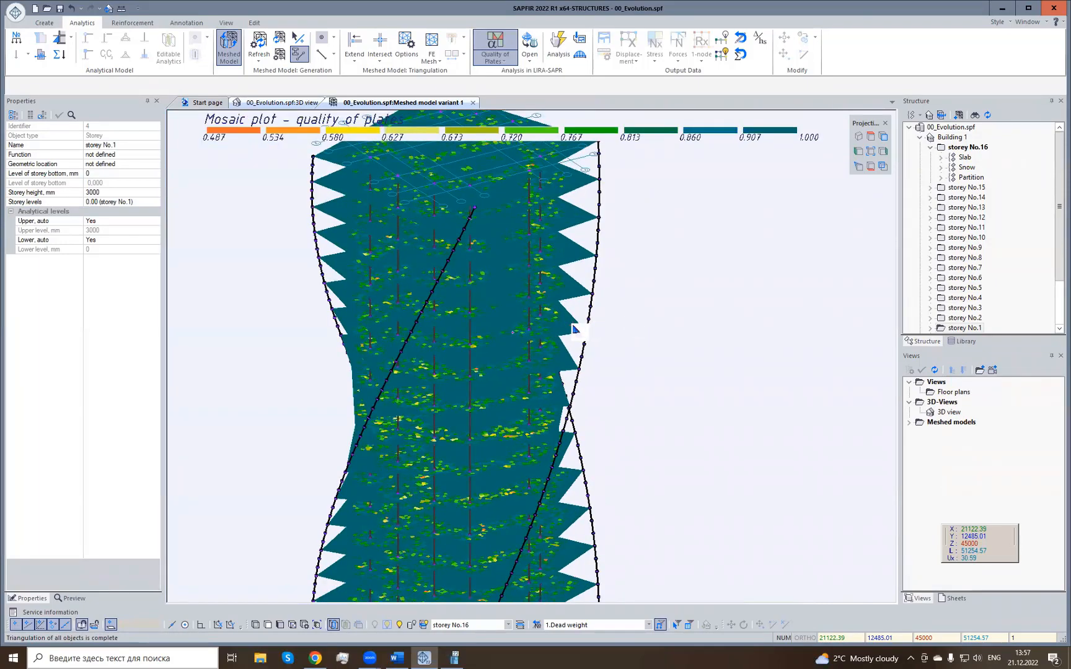
scroll(635, 335, "down", 1)
right_click_drag(500, 222, 527, 205)
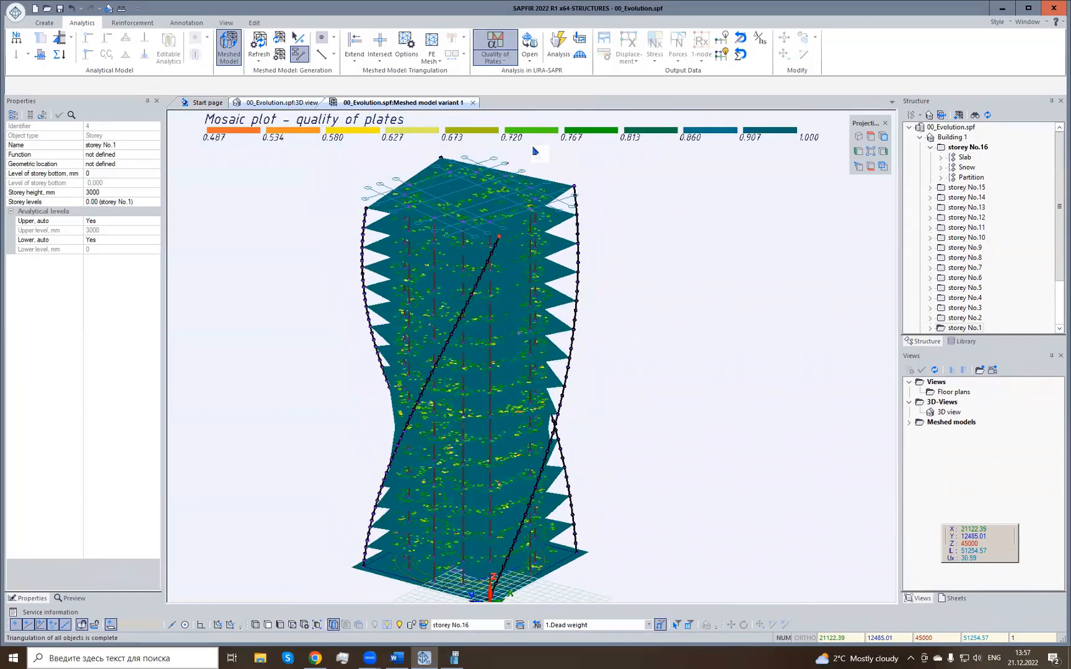
Inspect the mosaic plot for linear loads with load case 6.Wind x active, and turn the plot off.
left_click(498, 60)
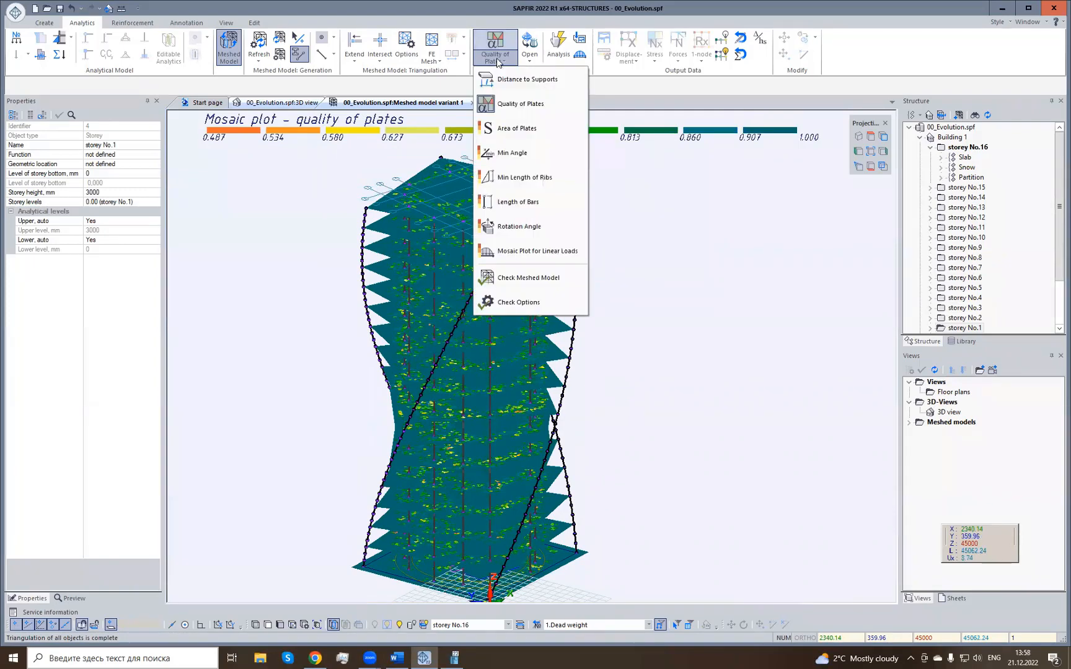
left_click(504, 252)
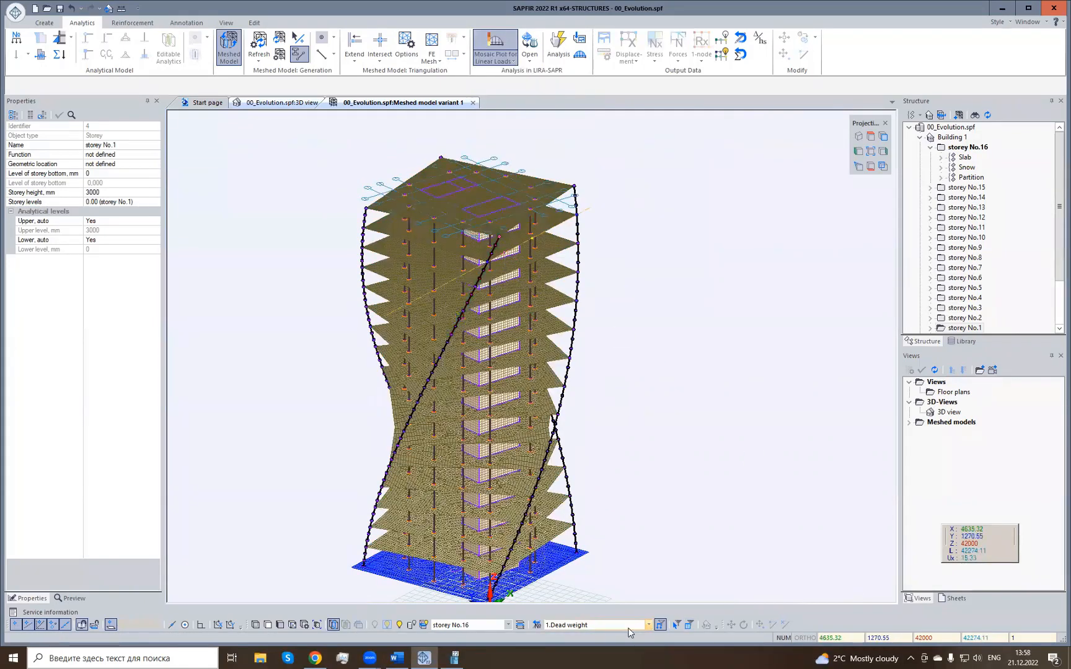
left_click(649, 626)
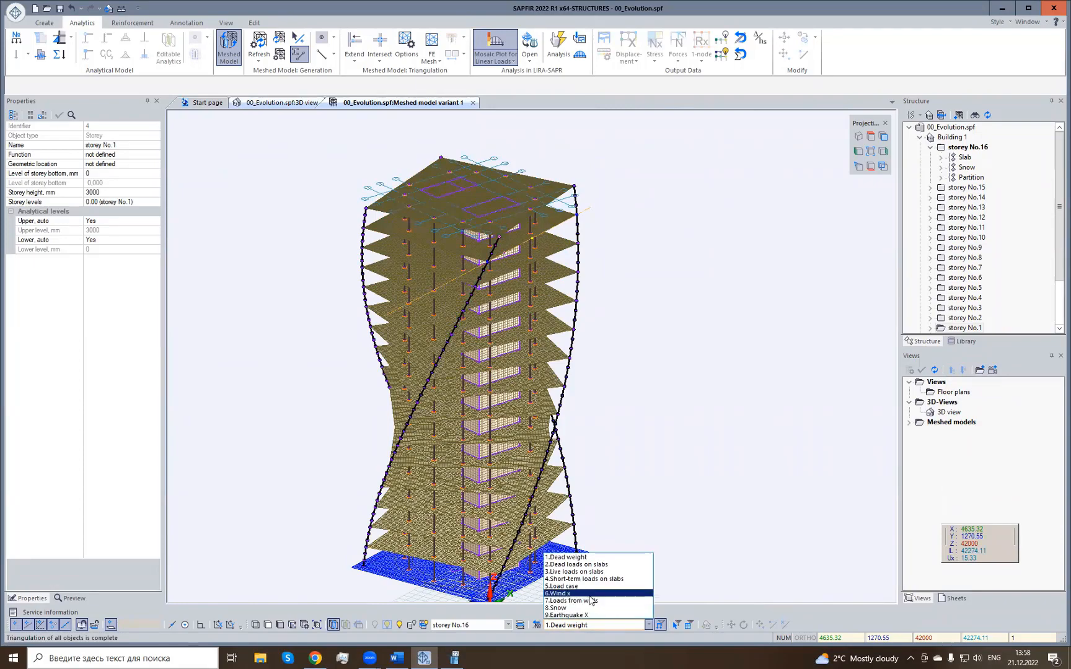
left_click(613, 599)
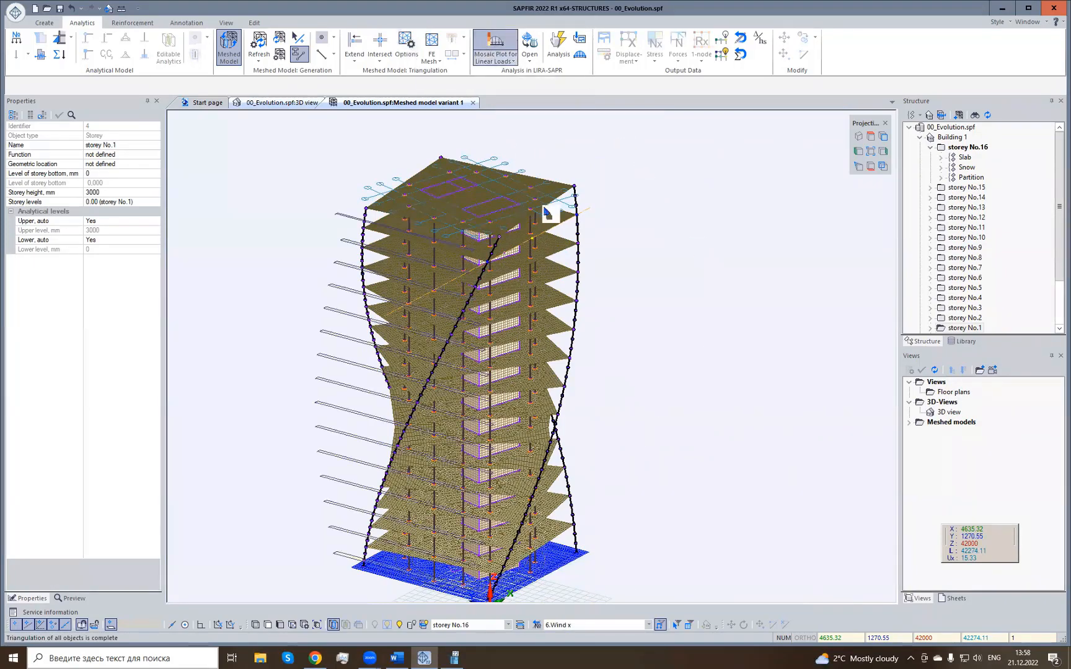
middle_click_drag(535, 353, 642, 347)
left_click_drag(871, 123, 871, 147)
middle_click_drag(423, 508, 439, 549)
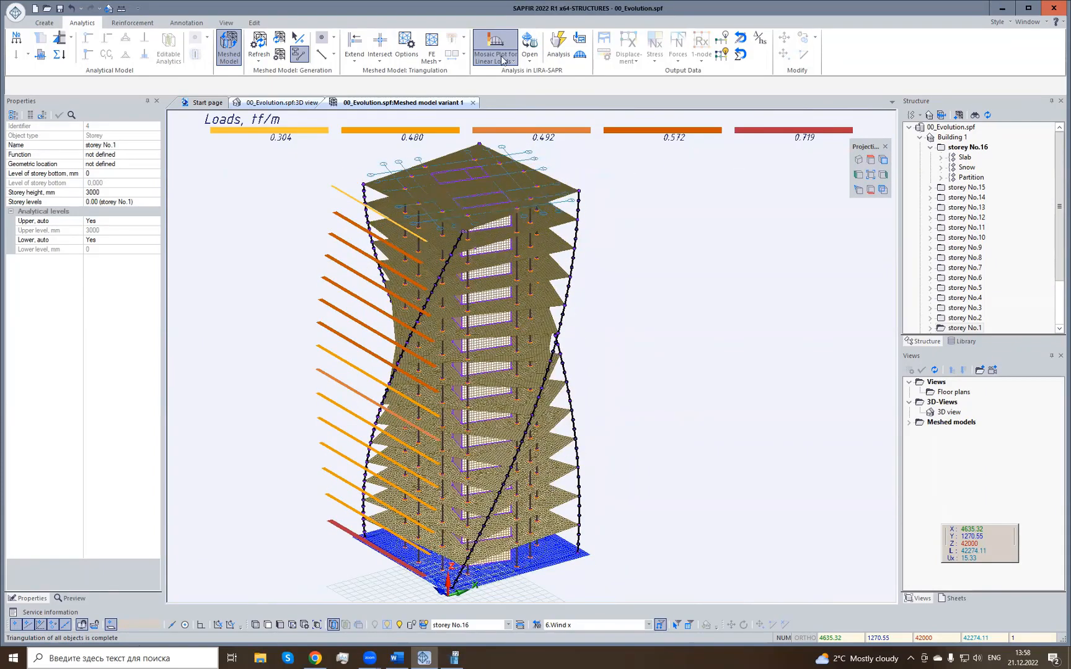
left_click(494, 39)
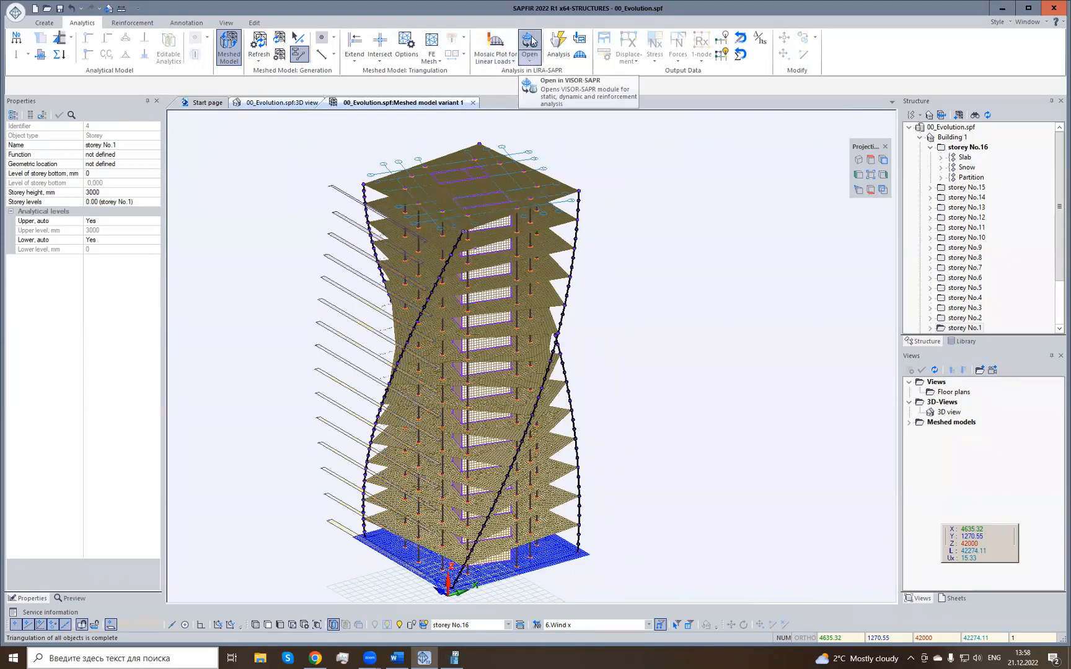
Open the meshed tower model in VISOR-SAPR and bring up its display settings.
left_click(530, 41)
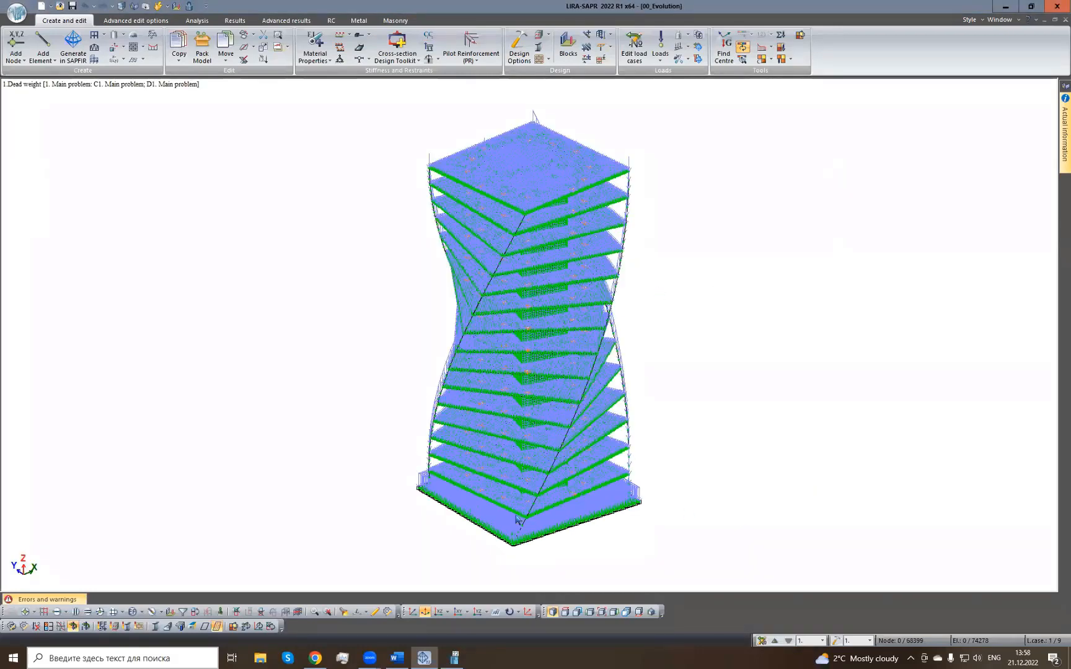
left_click(388, 613)
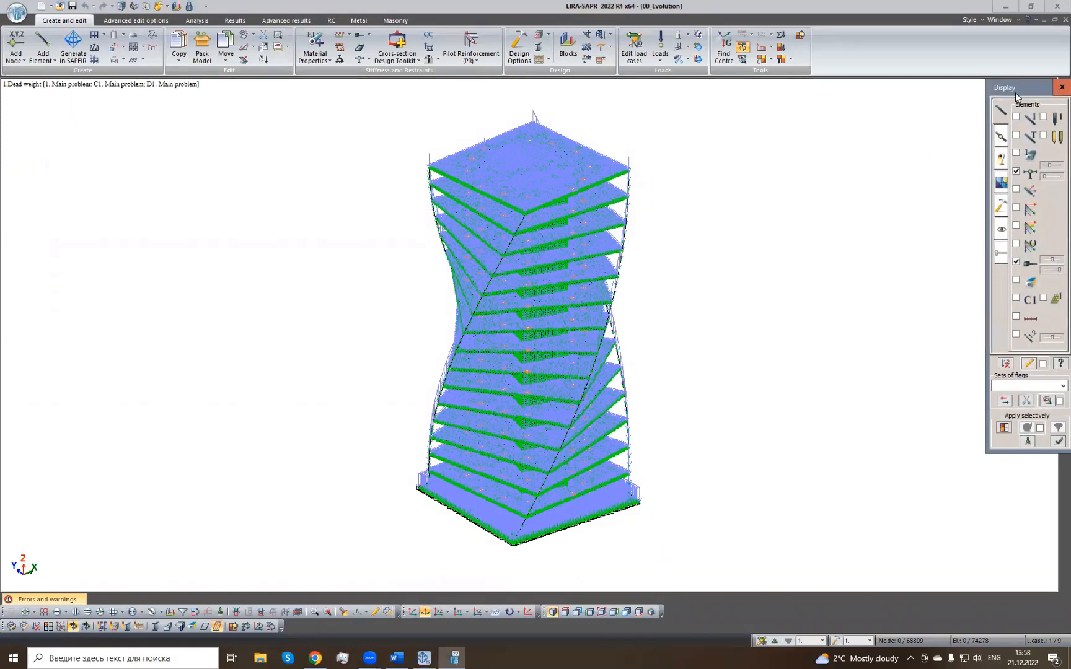
left_click_drag(1016, 97, 876, 144)
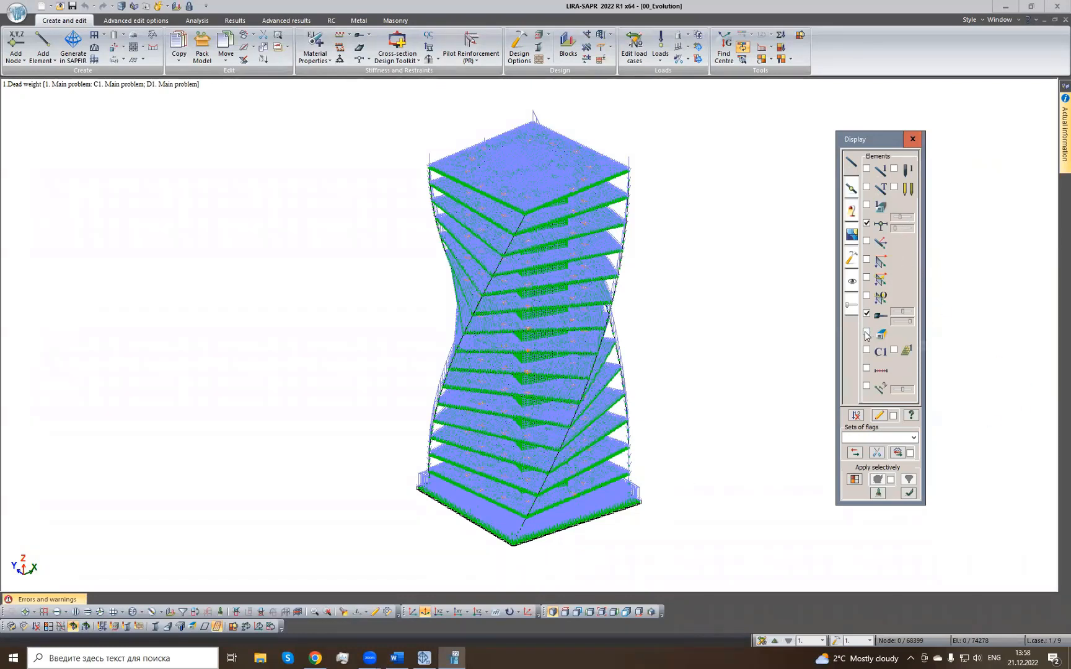
Display the tower's elements with their 3D sections, hide the nodes, and inspect the redrawn model.
left_click(853, 212)
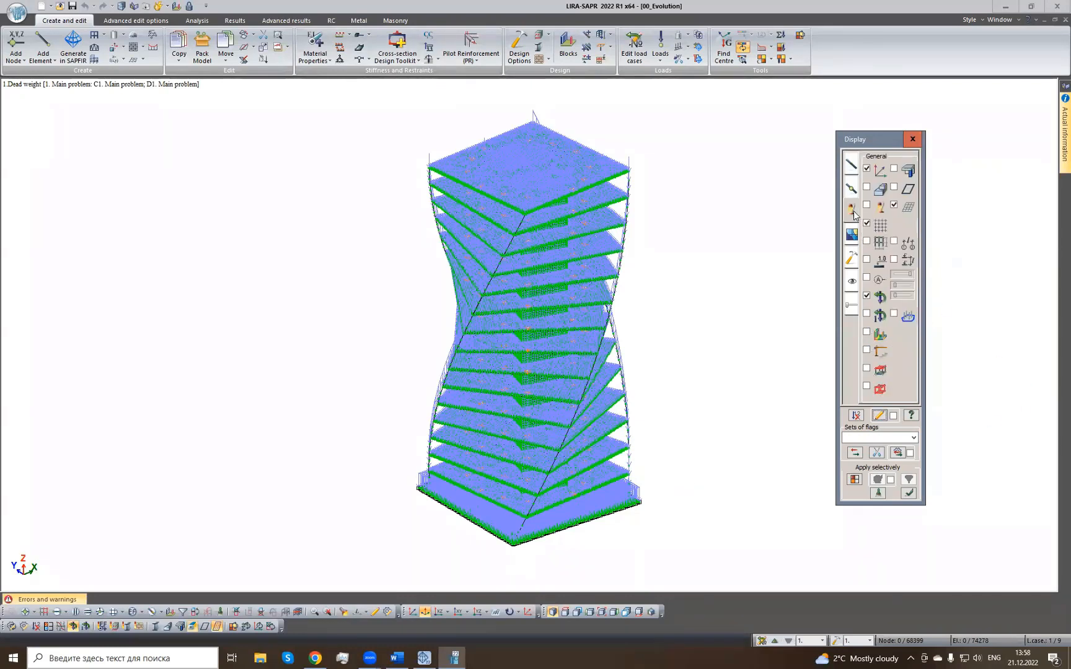
left_click(894, 171)
left_click(852, 282)
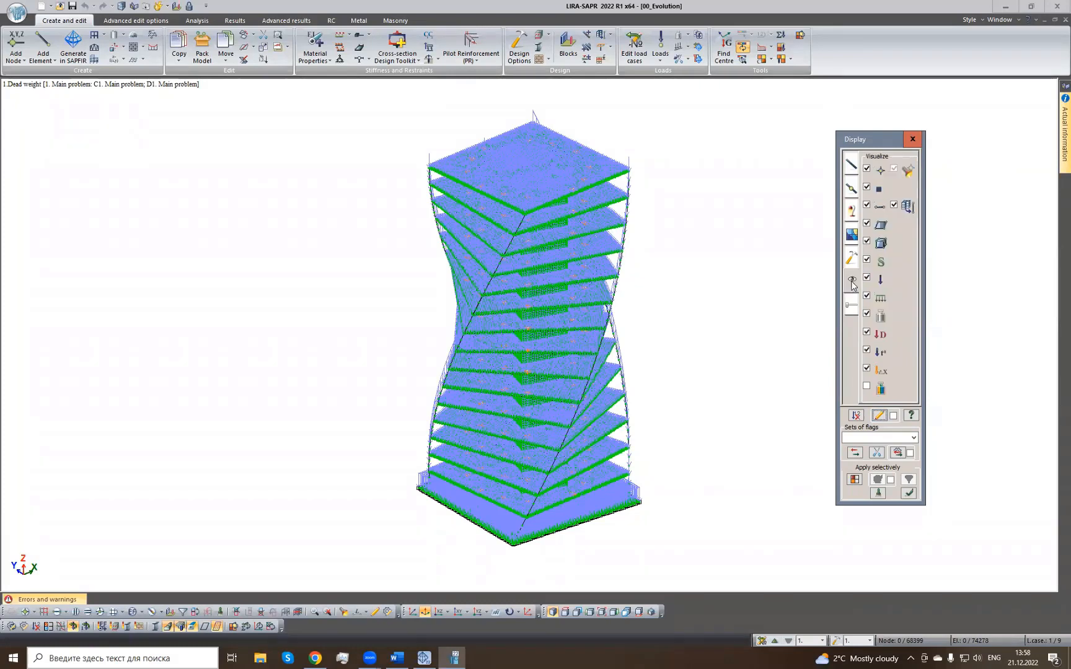
left_click(868, 171)
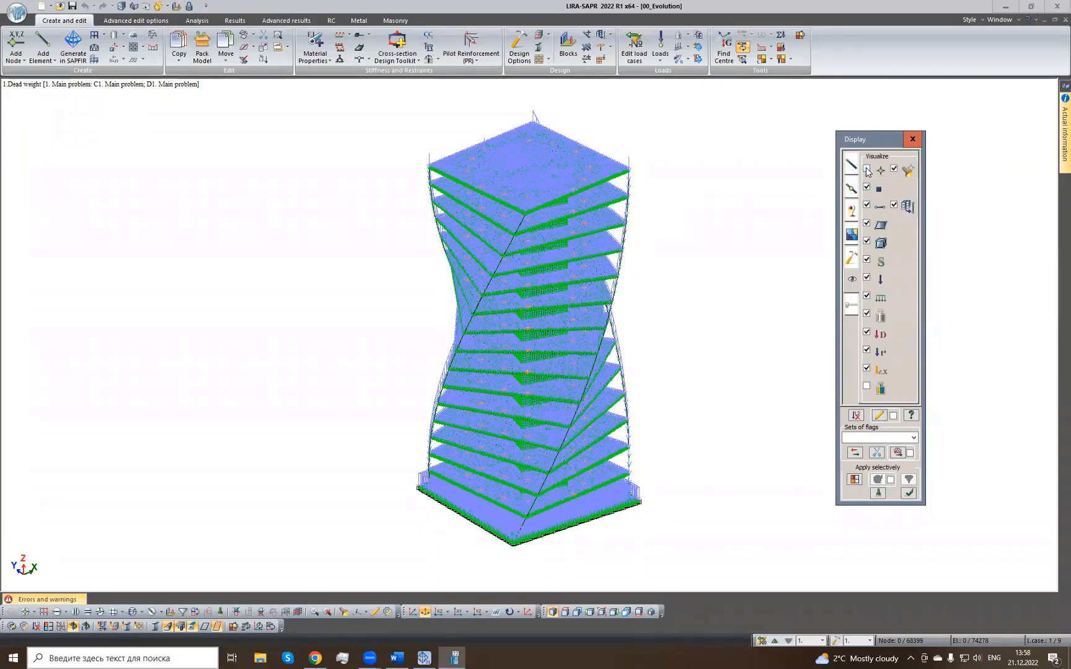
left_click(882, 418)
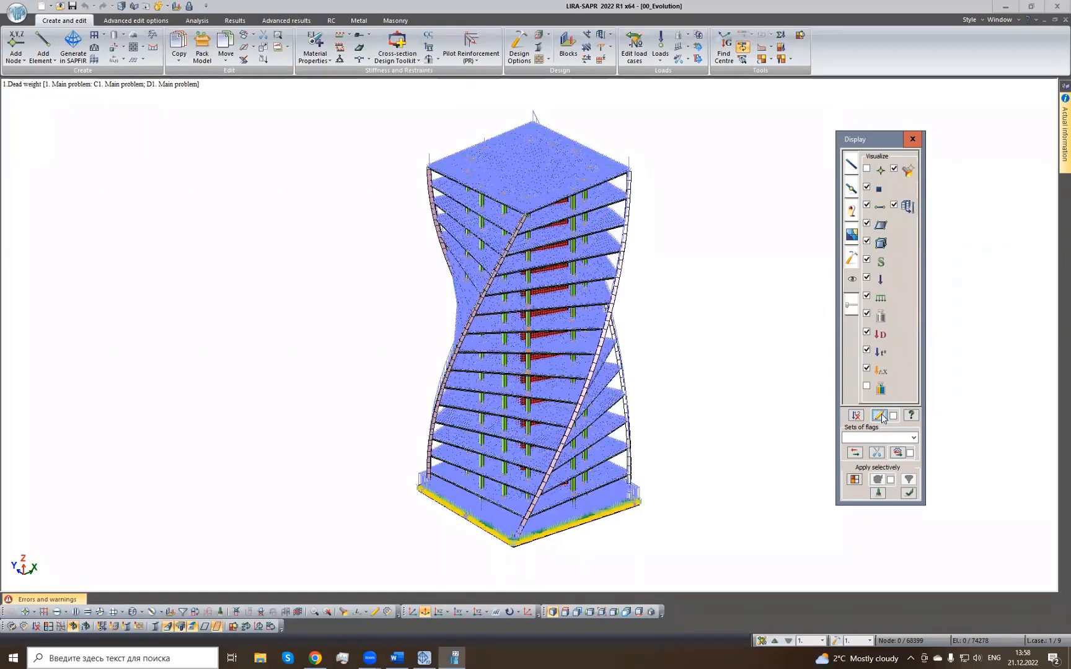
middle_click_drag(600, 430, 615, 377)
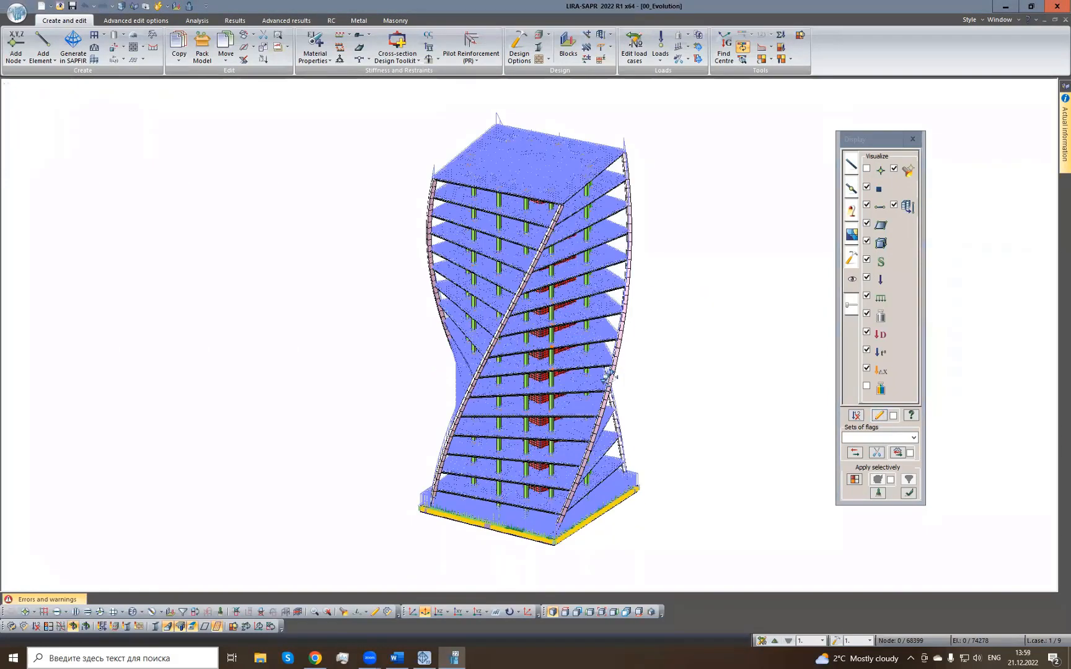
scroll(523, 530, "up", 3)
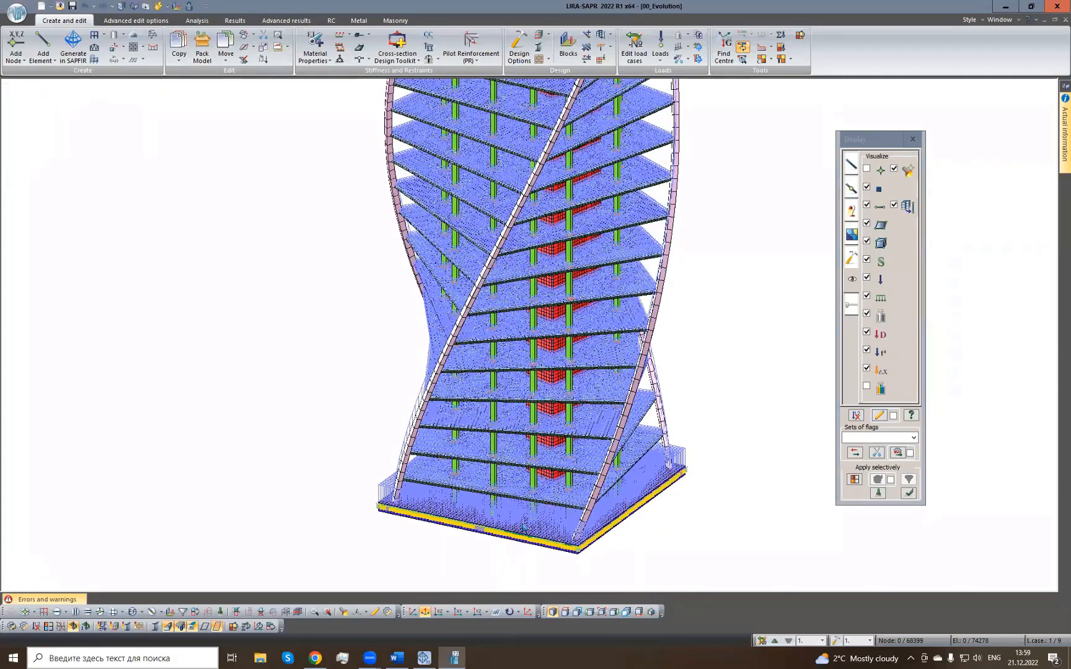
scroll(523, 528, "down", 5)
scroll(532, 486, "up", 2)
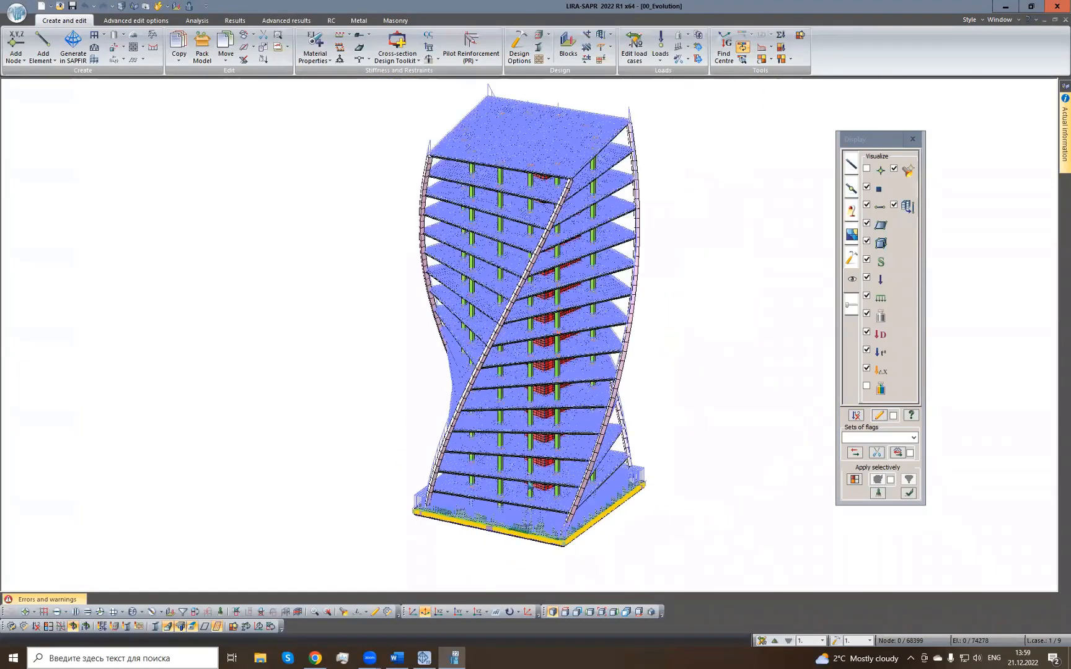
left_click(912, 139)
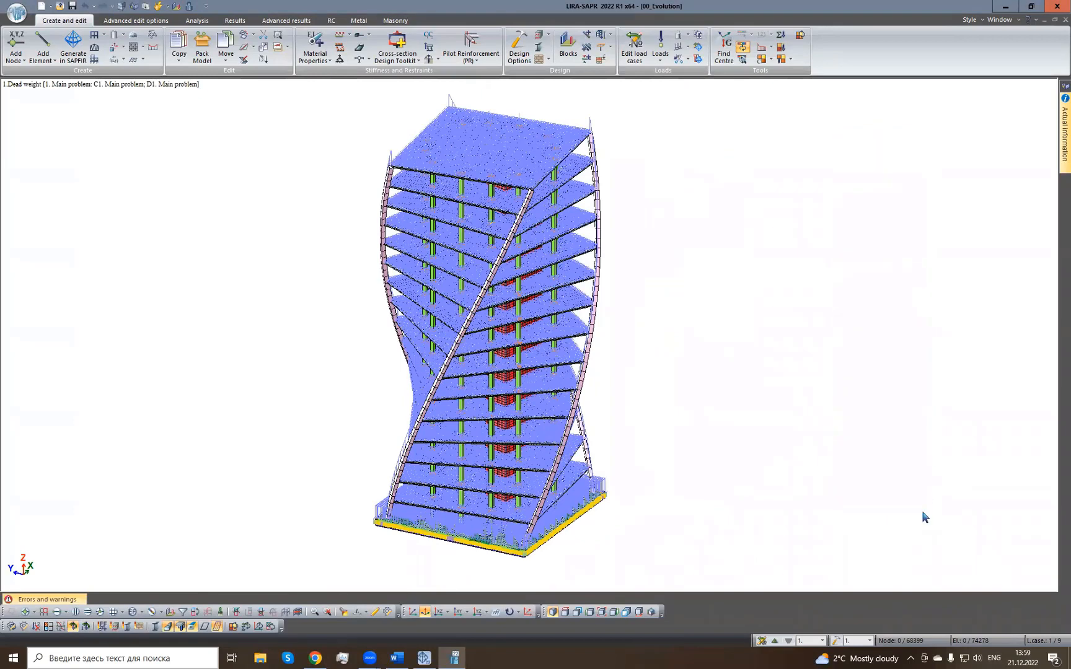
Review the loads on the tower in load cases 2. Dead loads on slabs, 4. Short-term loads on slabs and 5. Load case.
left_click(823, 641)
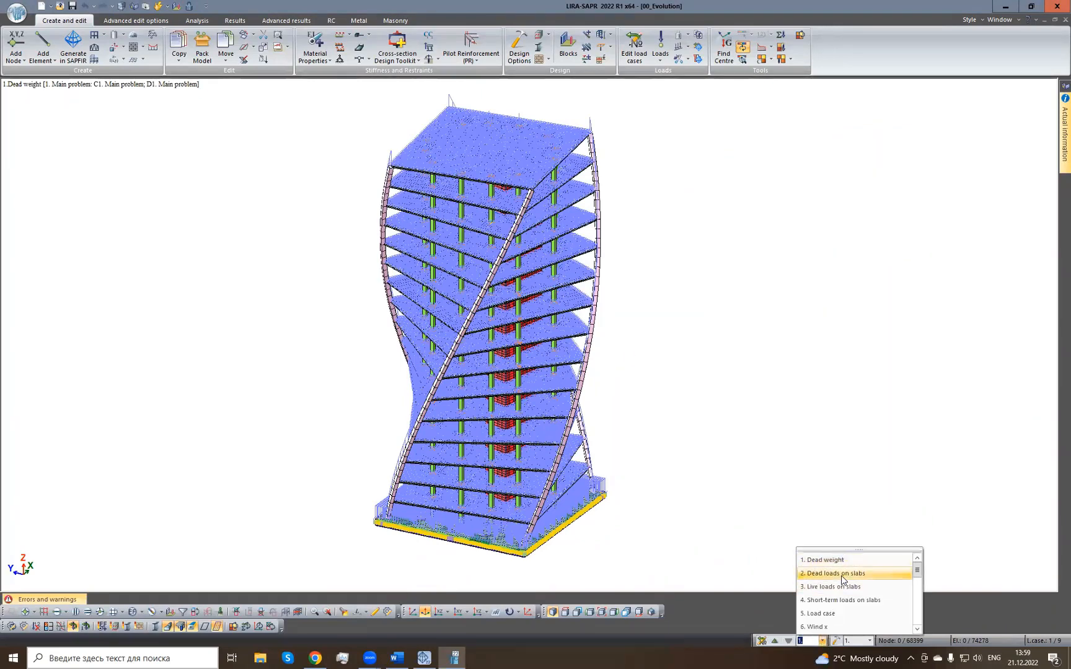
left_click(842, 575)
left_click(823, 641)
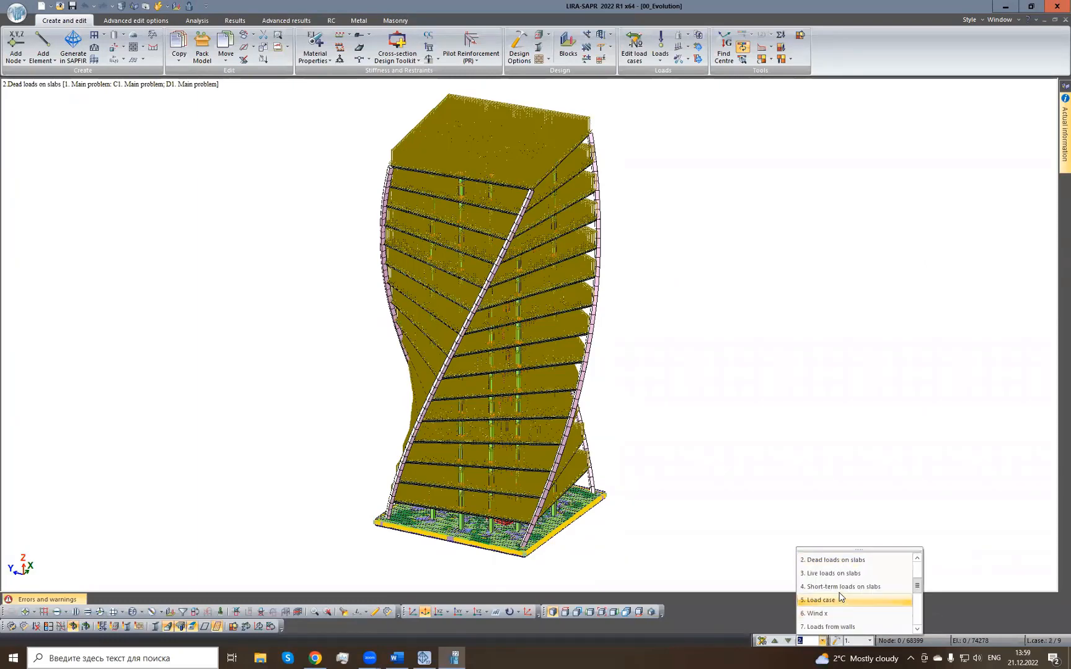
left_click(841, 586)
left_click(823, 641)
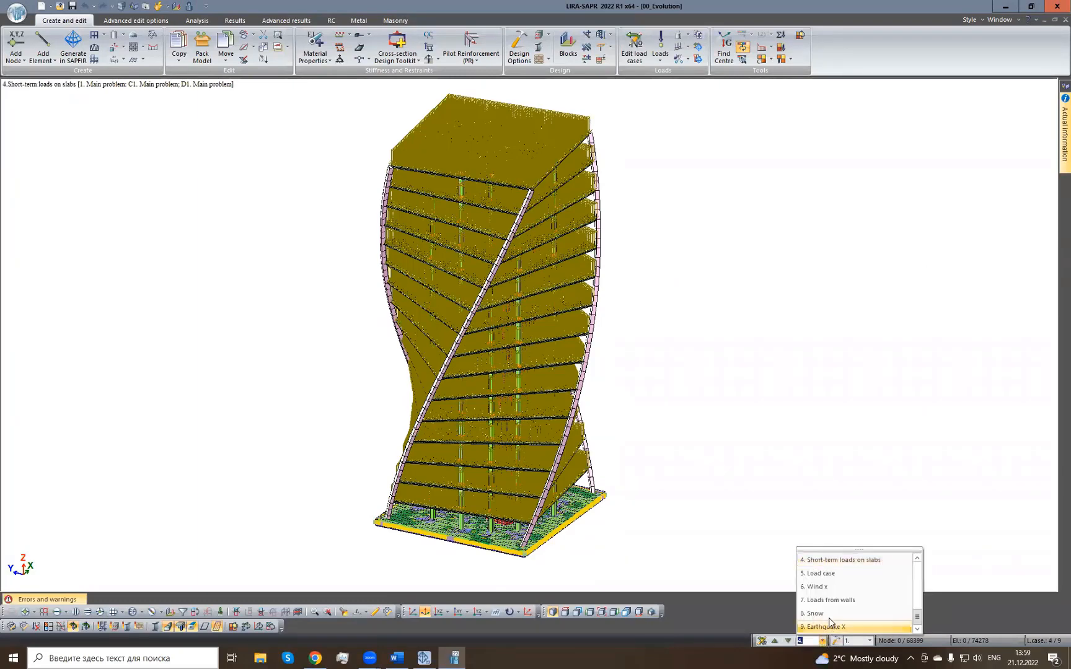
left_click(828, 573)
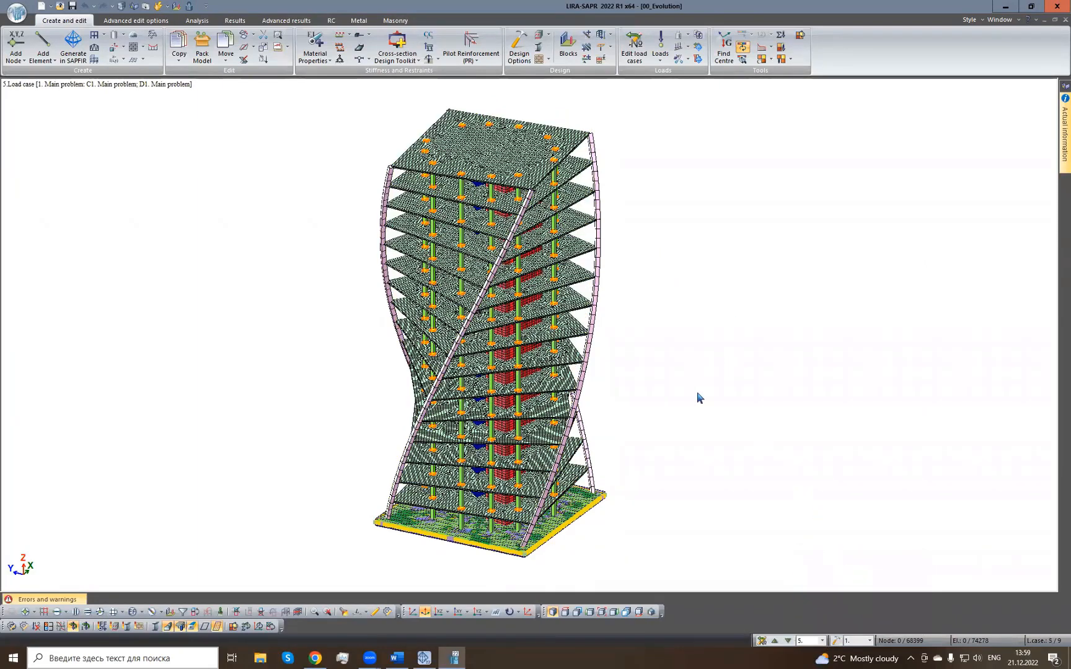
left_click_drag(575, 466, 622, 432)
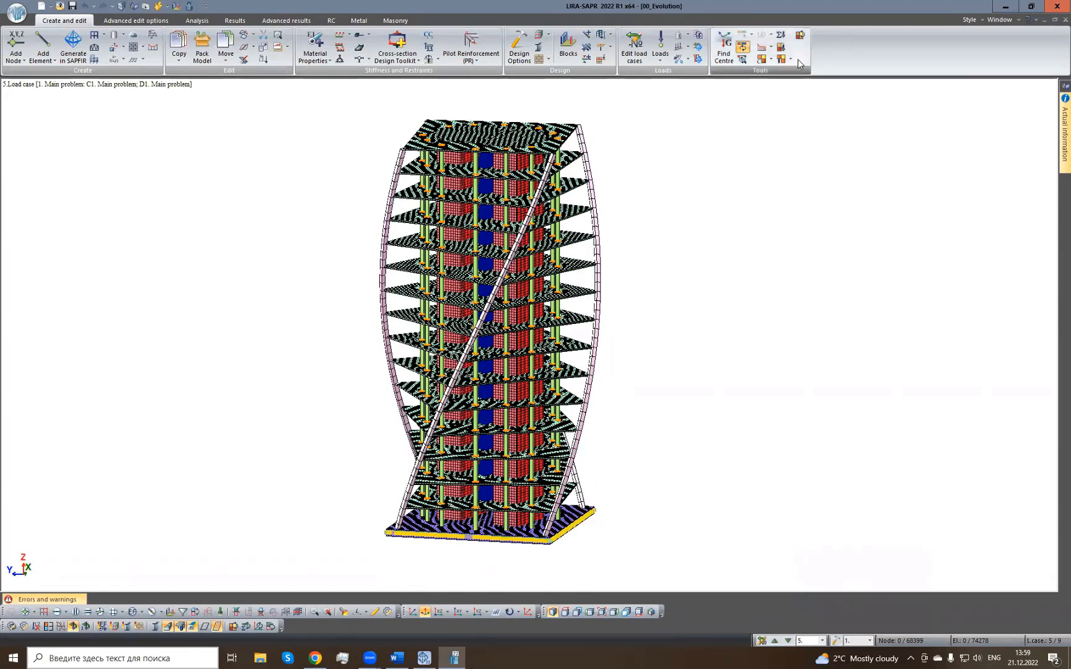
left_click_drag(503, 302, 589, 328)
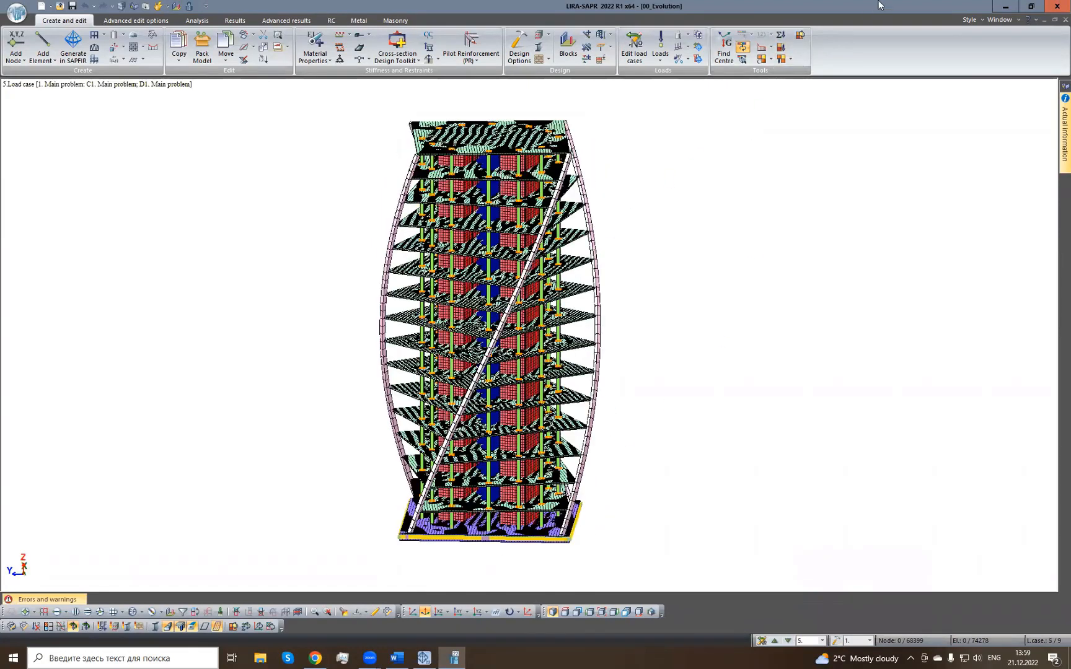
Display the mosaic plot of area-distributed P(q) loads along global Z for load case 5 and for 8. Snow.
left_click(783, 50)
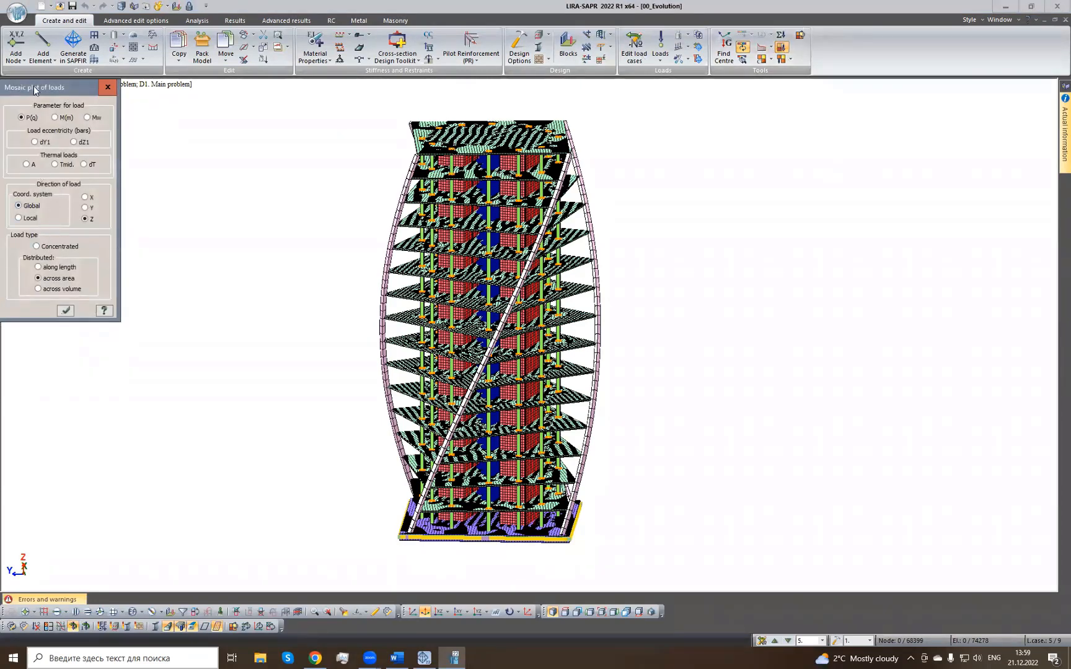
left_click_drag(37, 89, 74, 145)
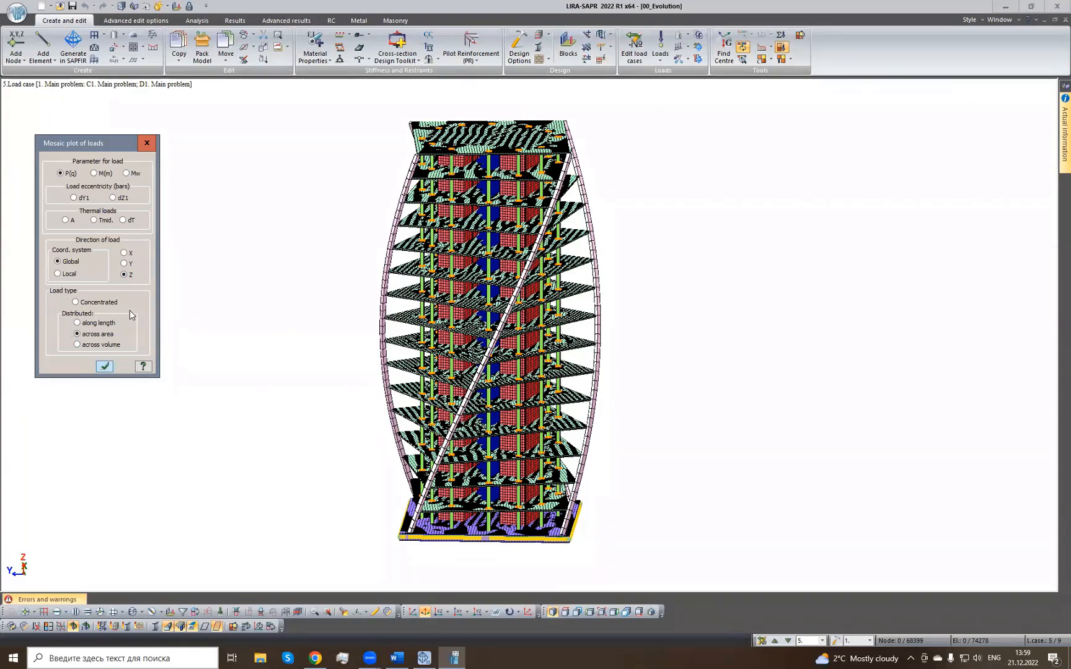
left_click(111, 368)
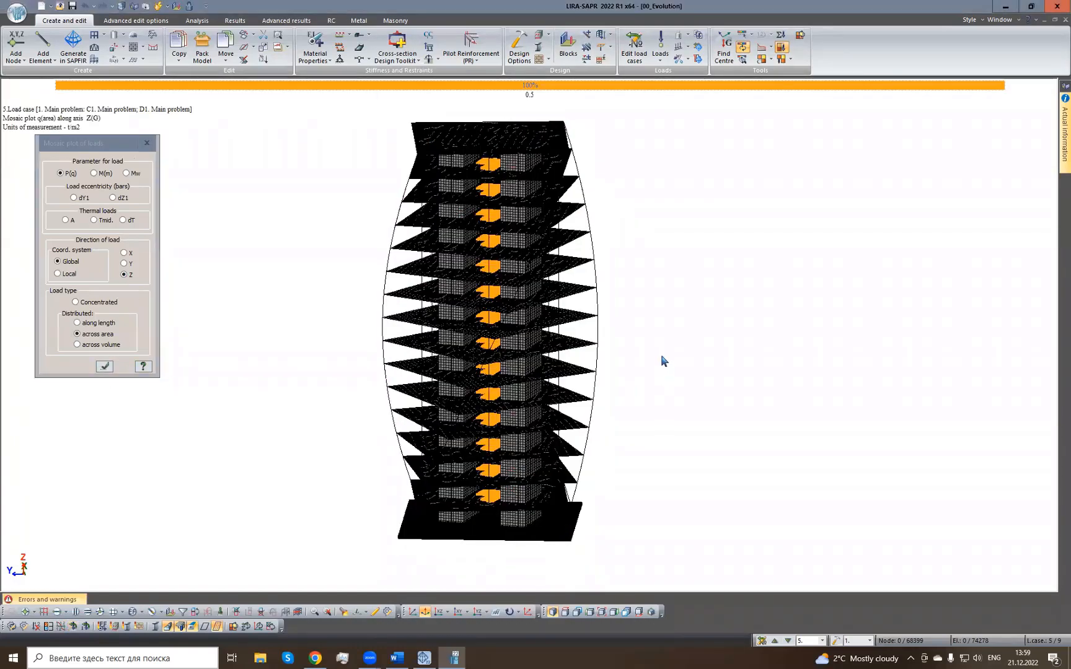
mouse_move(639, 380)
middle_mouse_down()
mouse_move(624, 377)
mouse_move(675, 355)
mouse_move(648, 375)
middle_mouse_up()
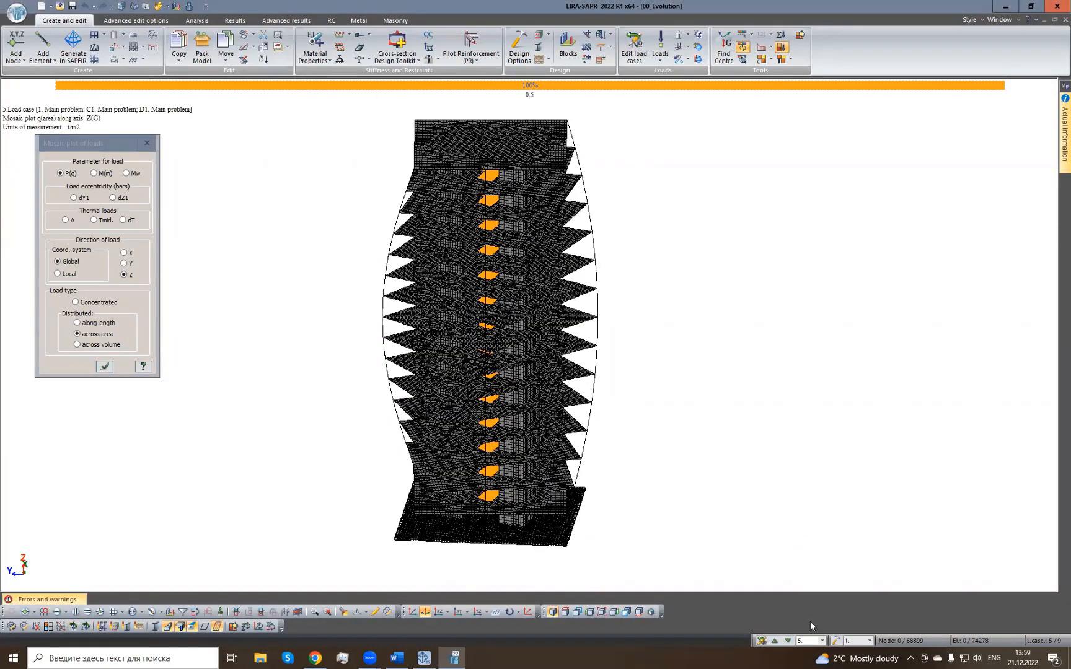
left_click(823, 641)
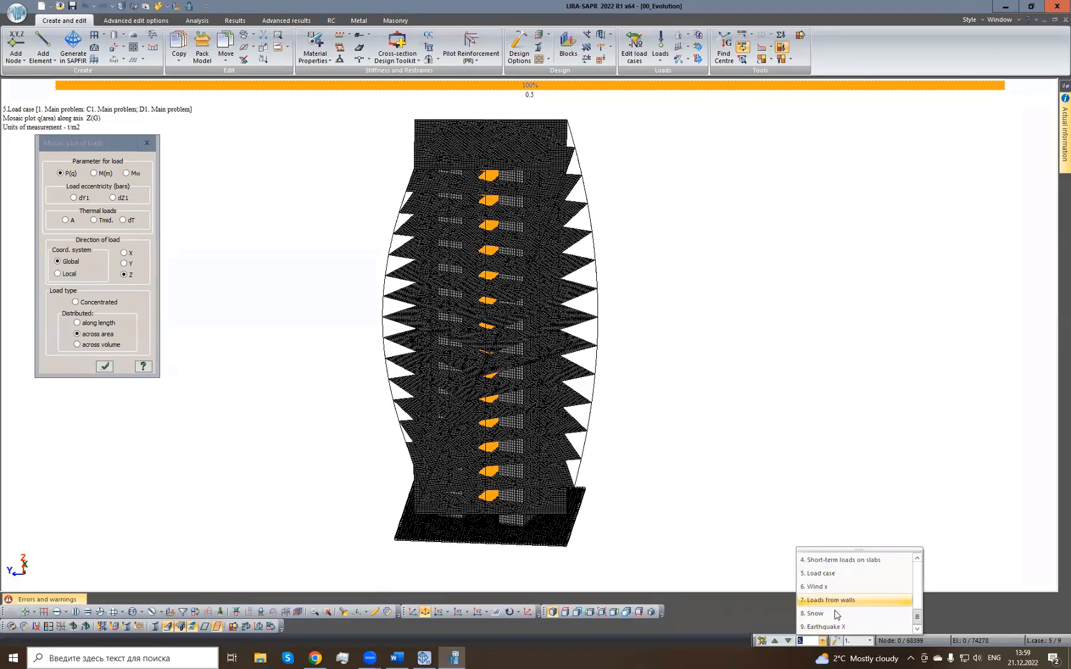
left_click(831, 613)
middle_click_drag(683, 248, 660, 275)
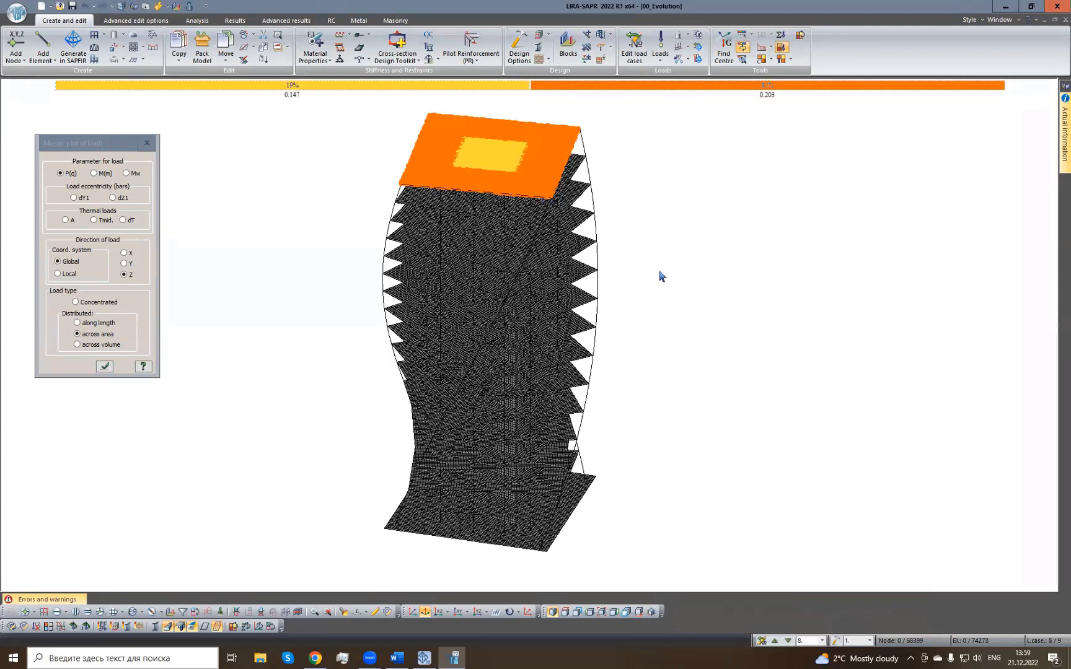
Display the mosaic plot of loads distributed along length in global X for 6. Wind x, and check it in plan and isometric views.
left_click(823, 641)
left_click(828, 588)
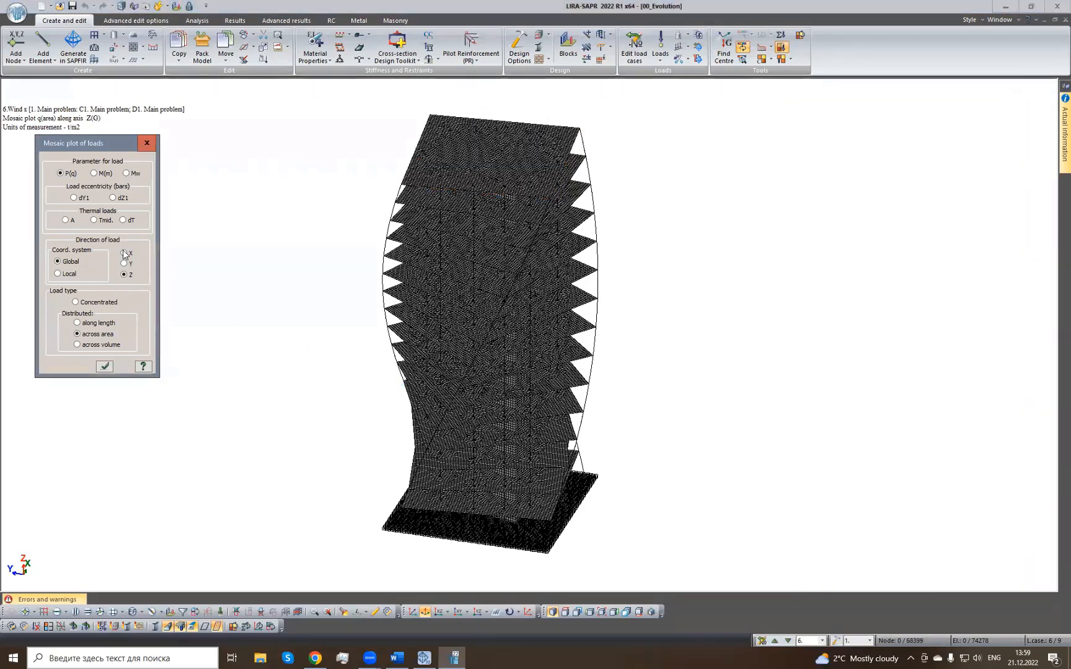
left_click(77, 323)
left_click(105, 367)
left_click_drag(552, 364, 580, 372)
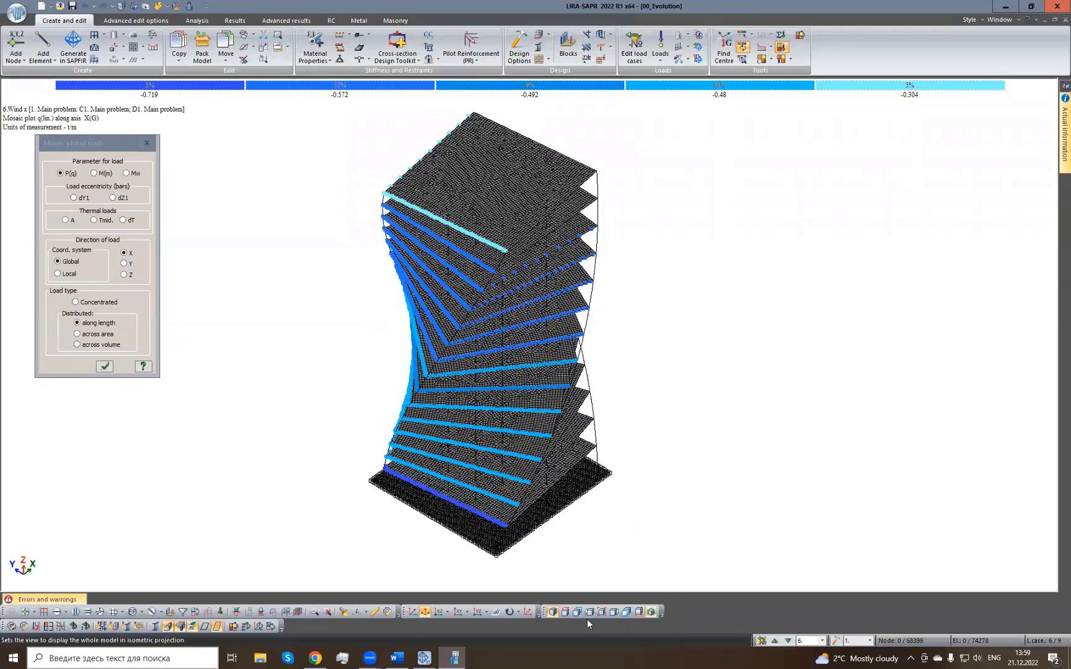
left_click(568, 613)
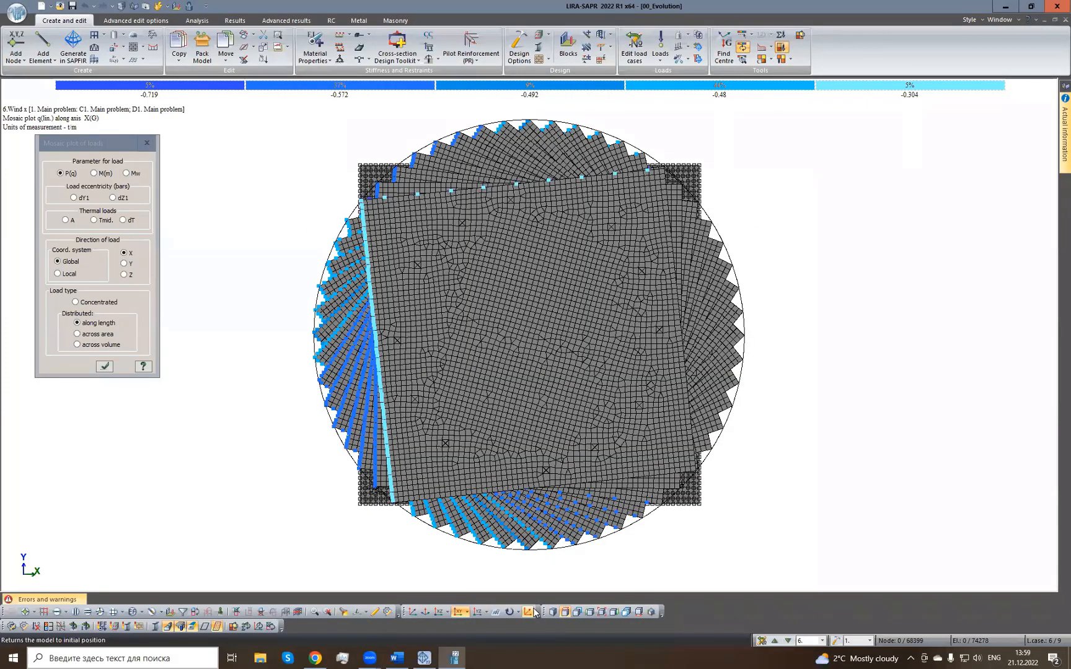
left_click(553, 613)
left_click(147, 144)
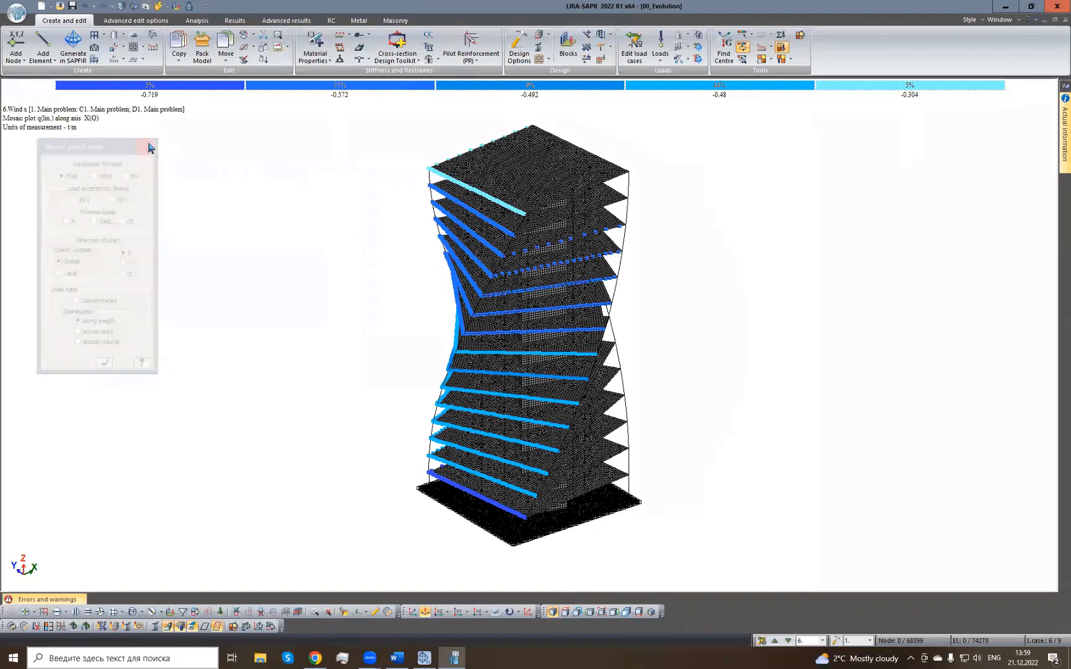
Activate load case 9. Earthquake X and review its earthquake parameters in the table of dynamic load cases.
left_click(822, 641)
left_click(823, 628)
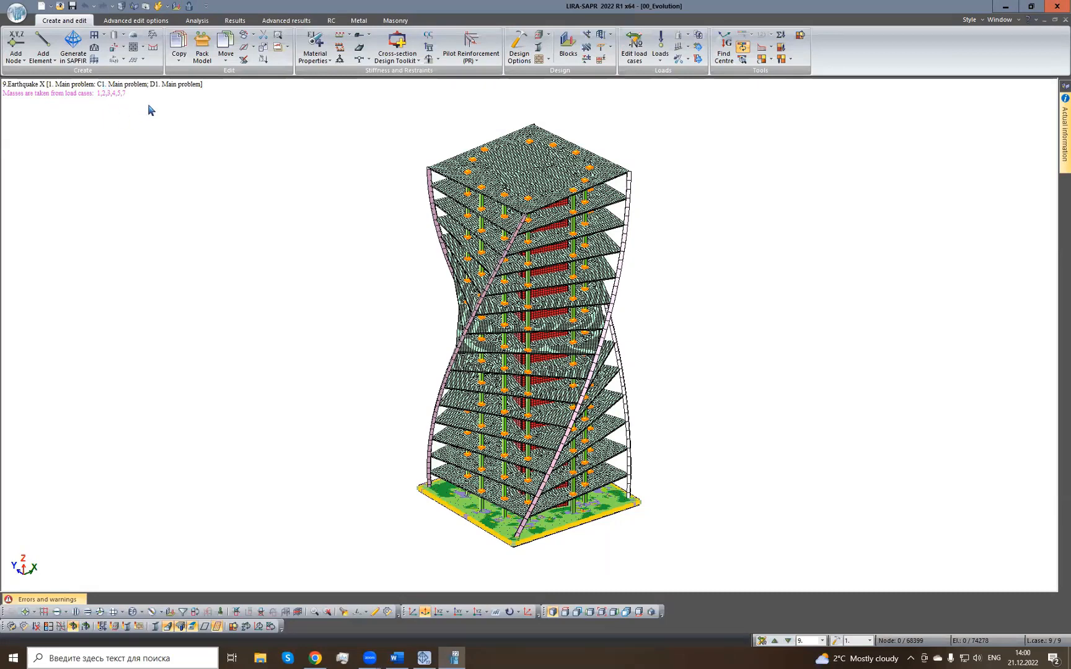
left_click(197, 20)
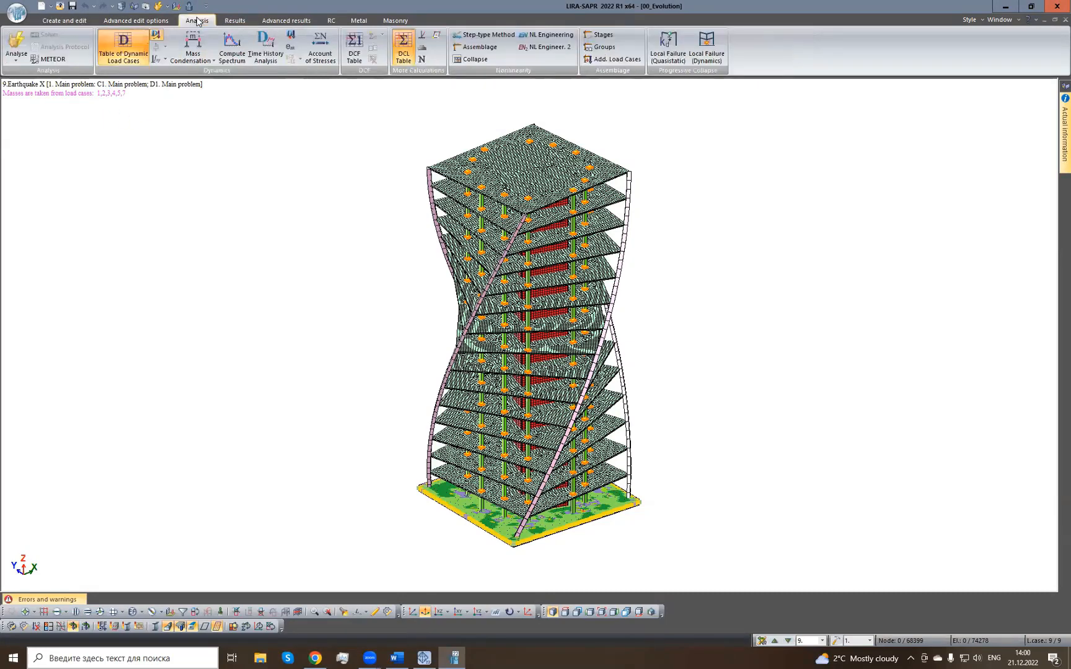
left_click(127, 55)
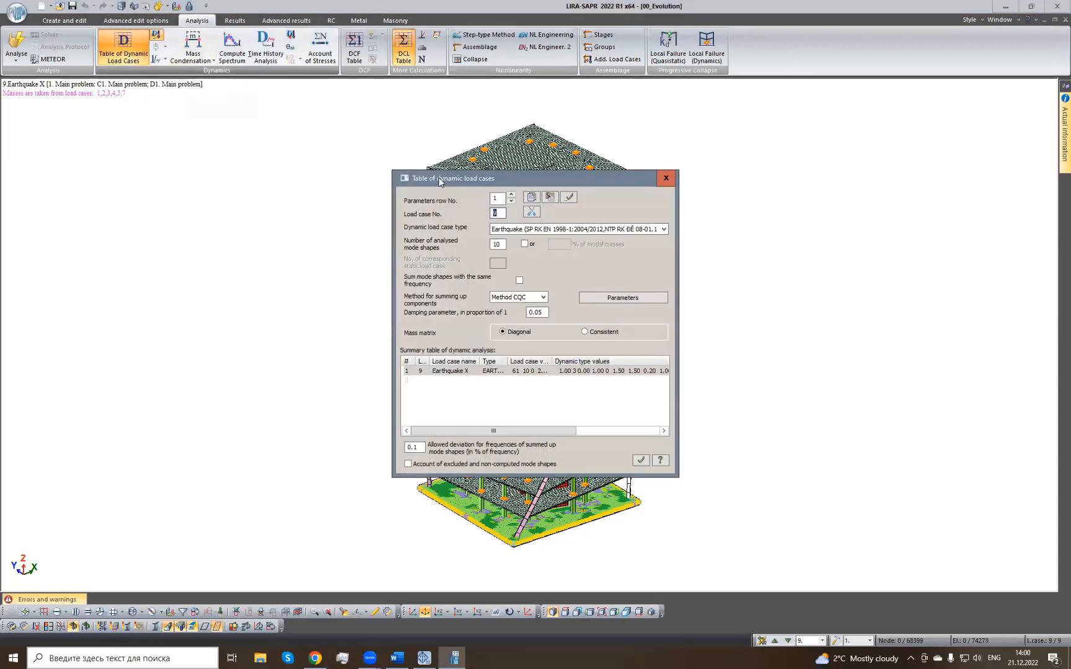
left_click_drag(438, 177, 165, 174)
left_click(345, 298)
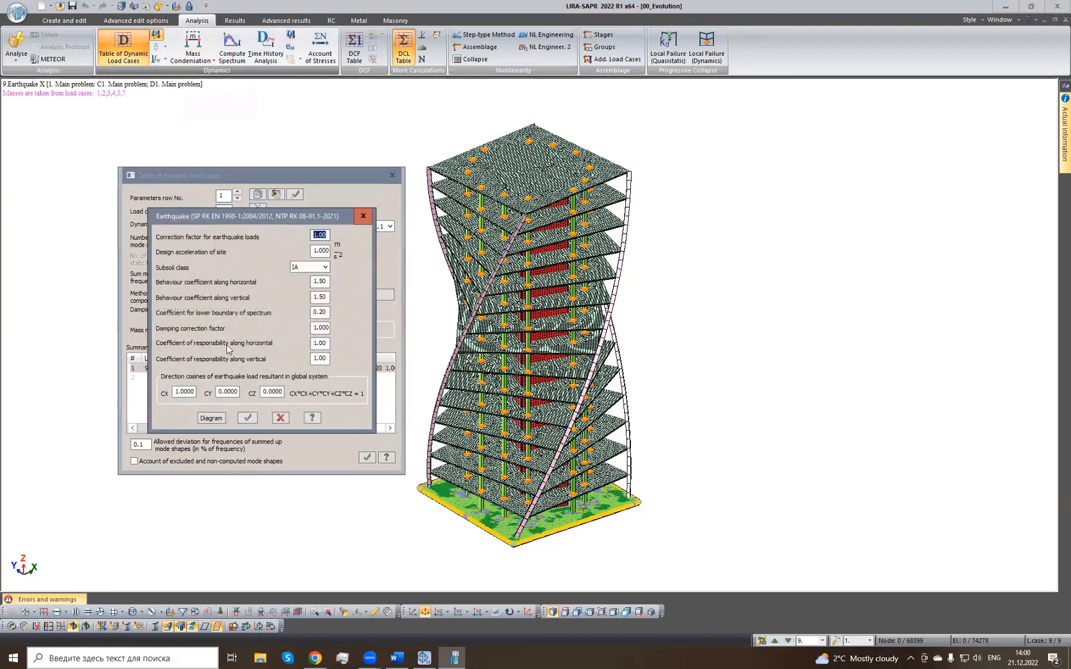
left_click(363, 216)
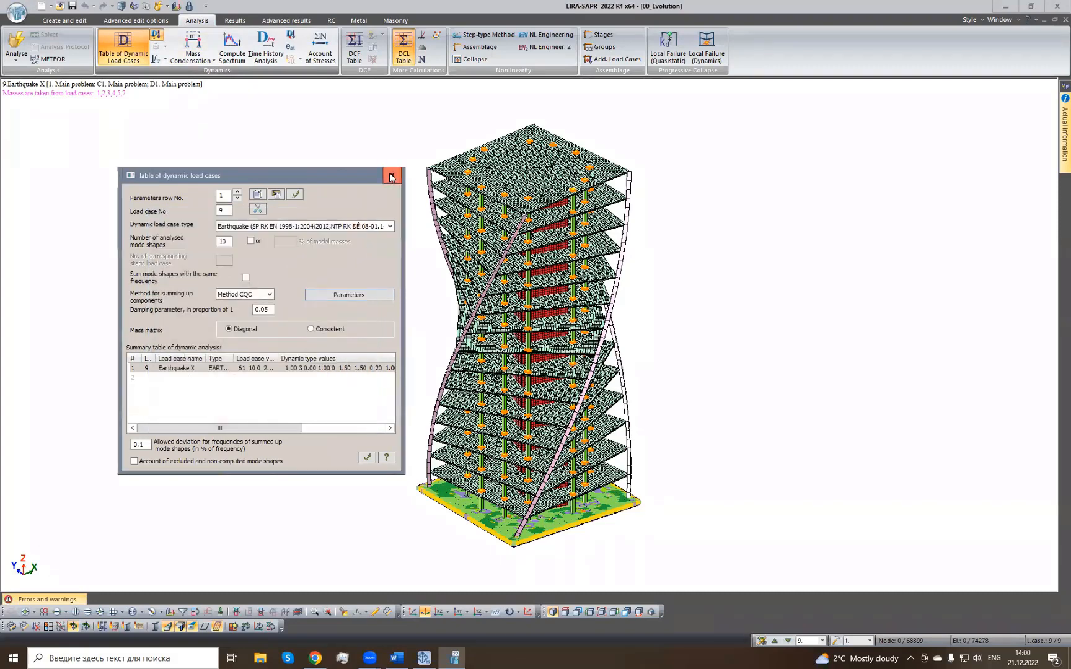
left_click(392, 176)
Review the load cases and combination types in the design combinations of loads table.
left_click(403, 50)
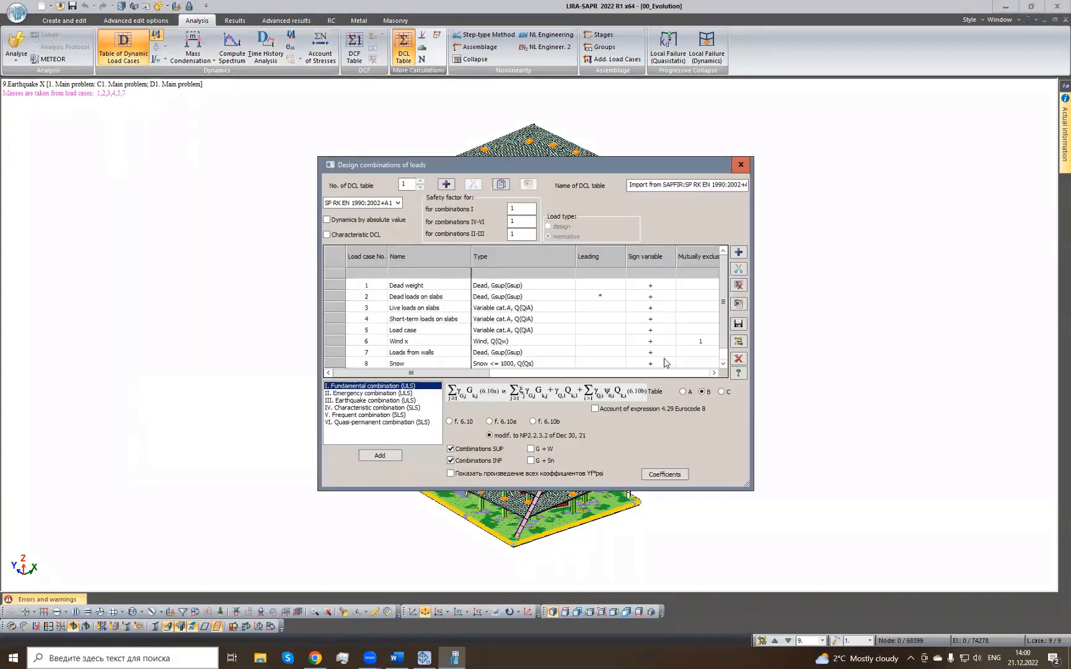
left_click_drag(480, 372, 395, 376)
left_click(740, 165)
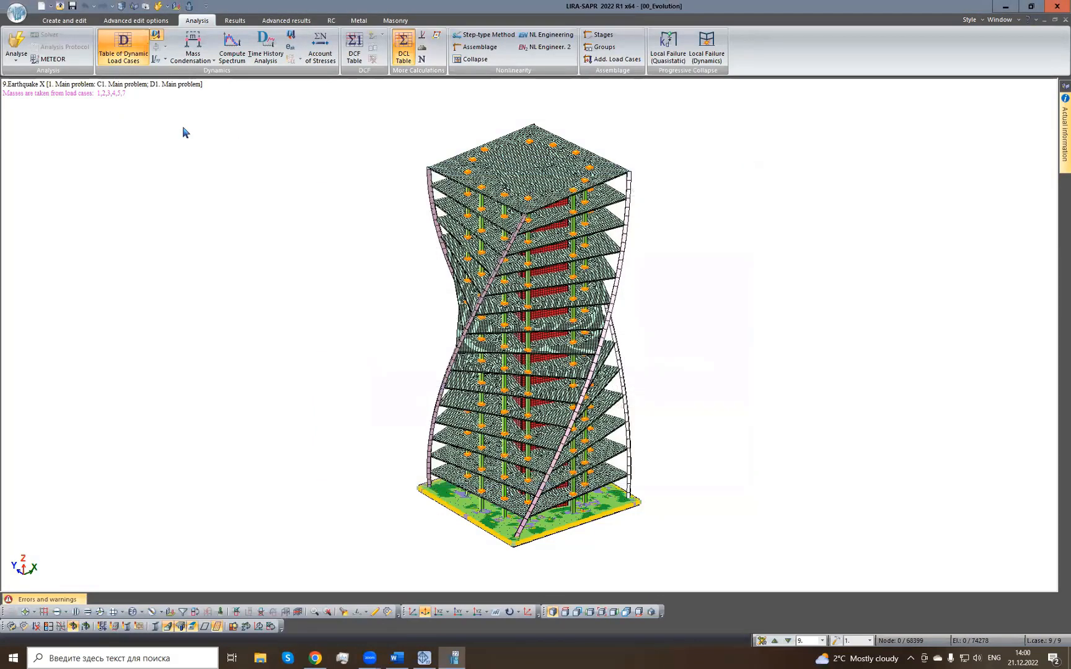
Review the stiffness types assigned to the RC columns, walls, foundation, slabs and beams in the stiffness and materials settings.
left_click(65, 21)
left_click(316, 40)
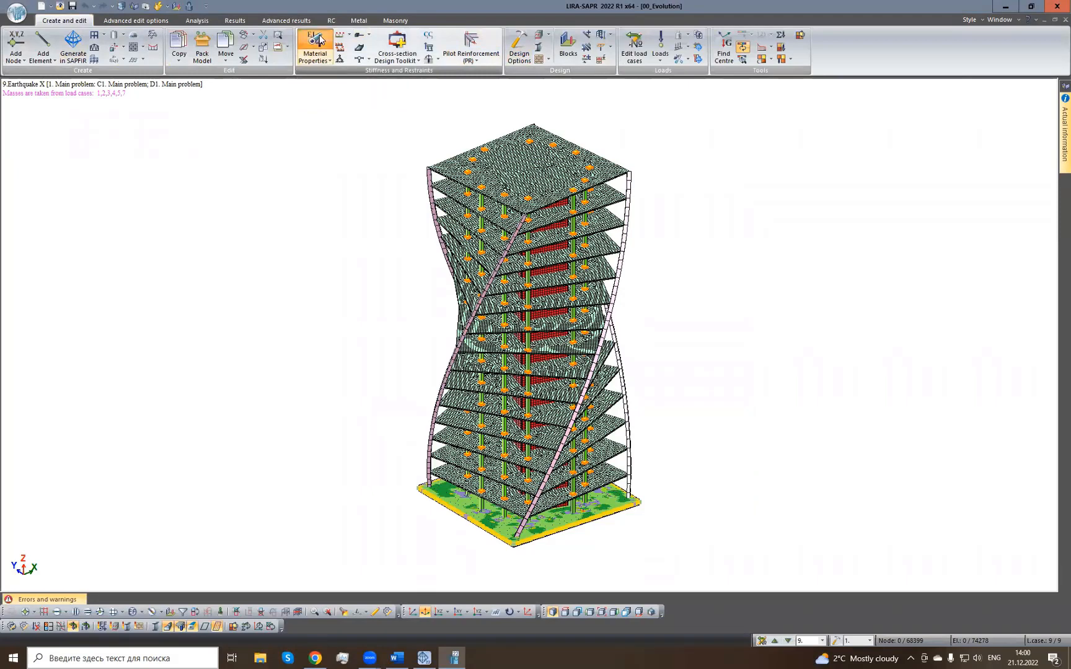
left_click(66, 276)
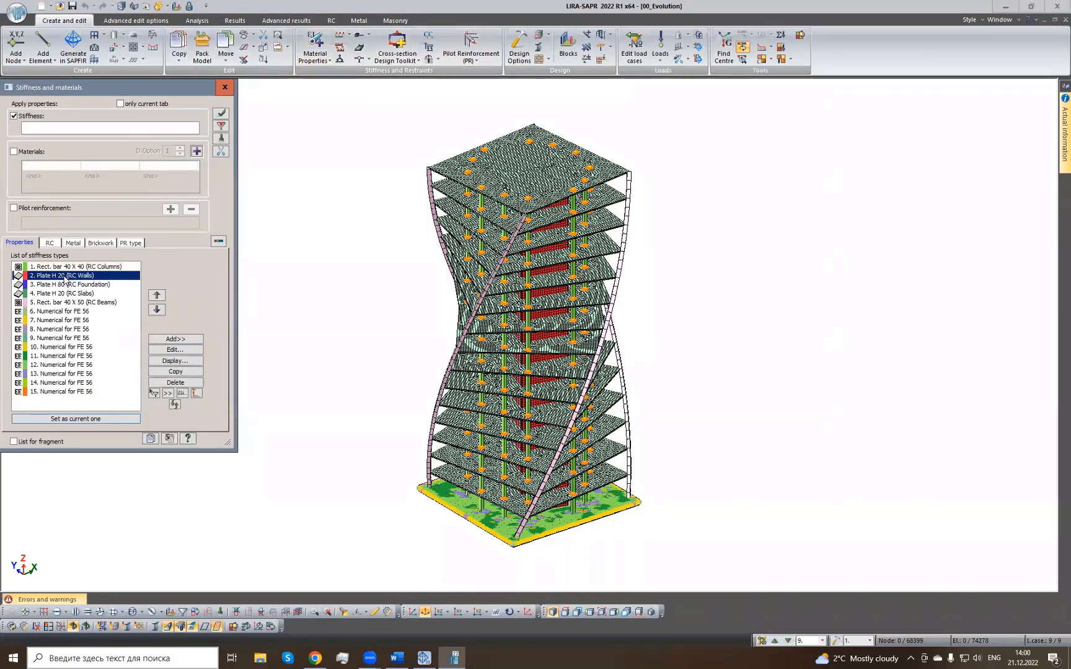
left_click(65, 285)
left_click(64, 294)
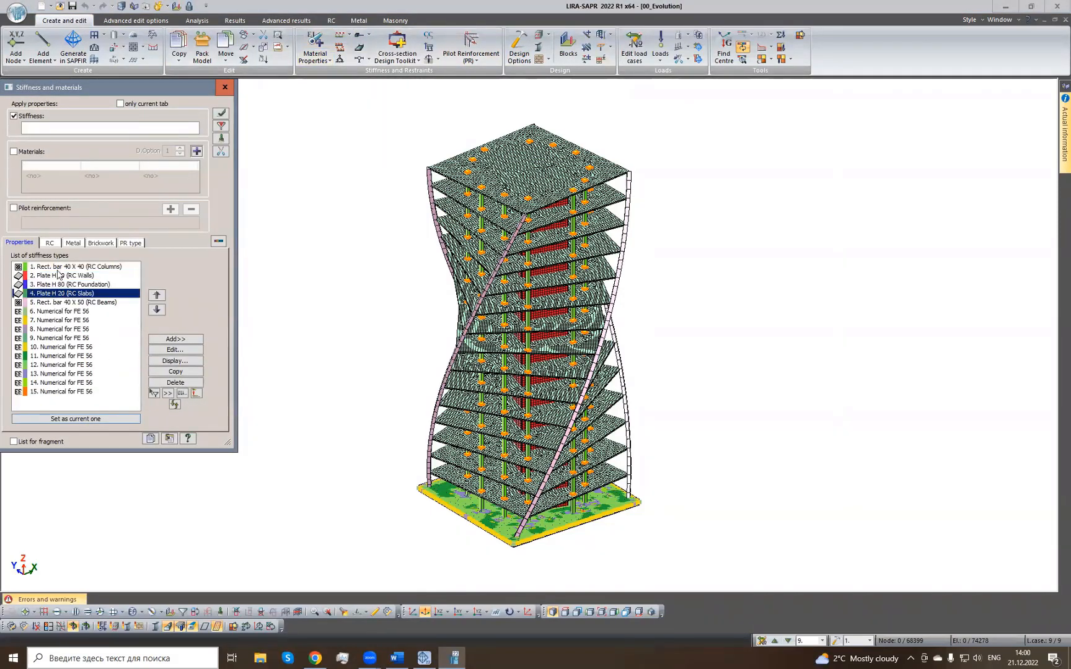
left_click(61, 267)
left_click(55, 276)
left_click(56, 284)
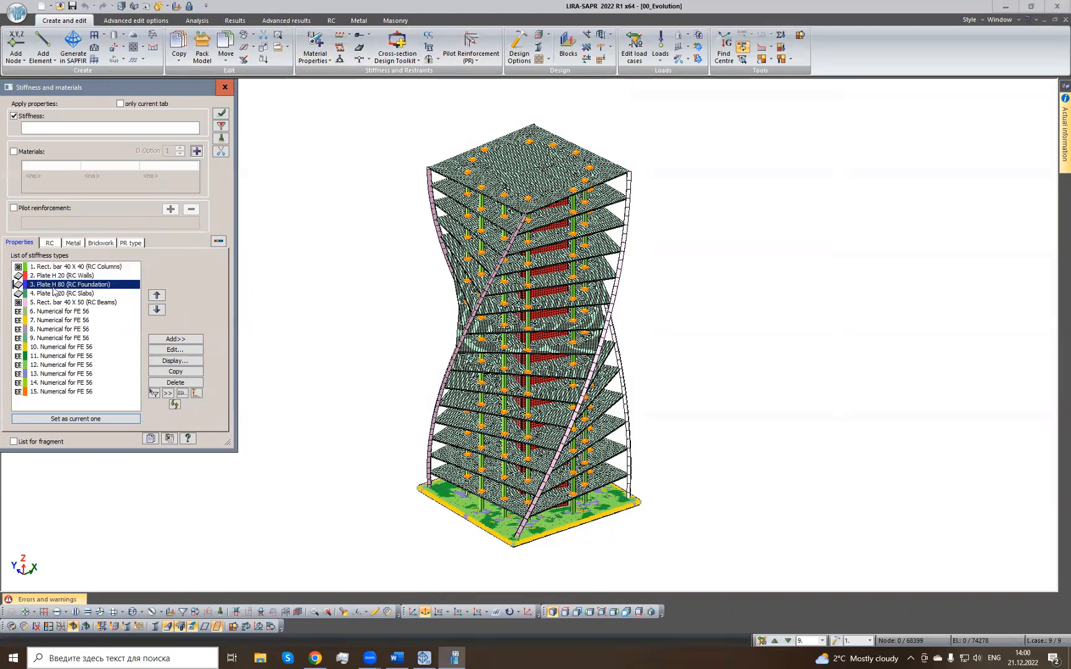
left_click(57, 294)
left_click(57, 303)
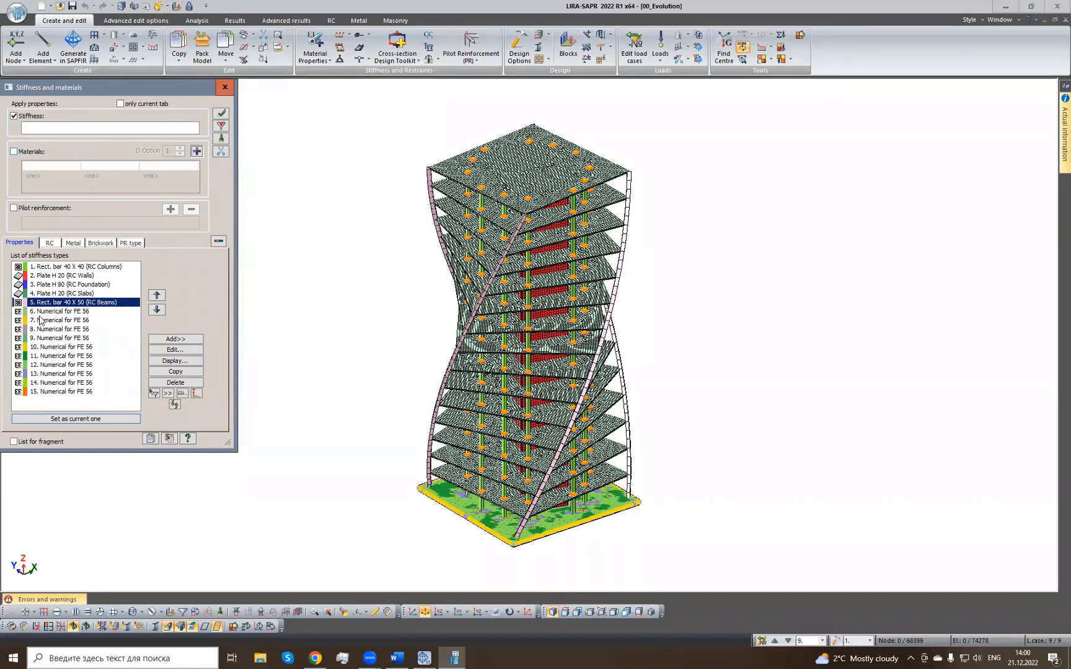
Review the numerical stiffness types for FE 56 and examine the foundation plate and its edges from below.
left_click_drag(40, 319, 77, 393)
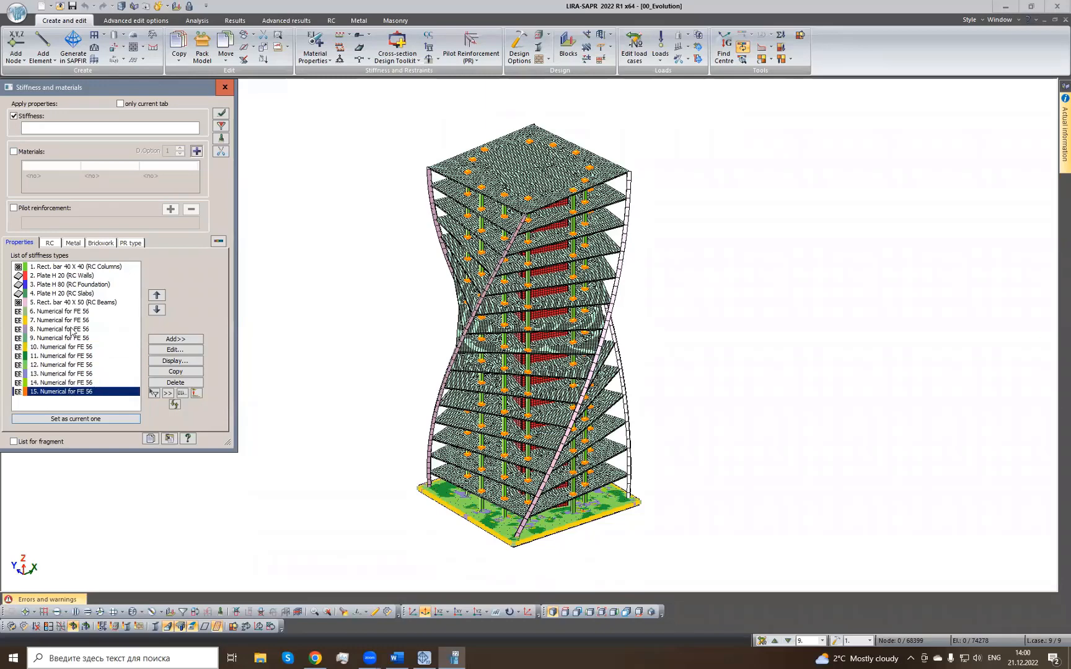
left_click(72, 331)
left_click(224, 87)
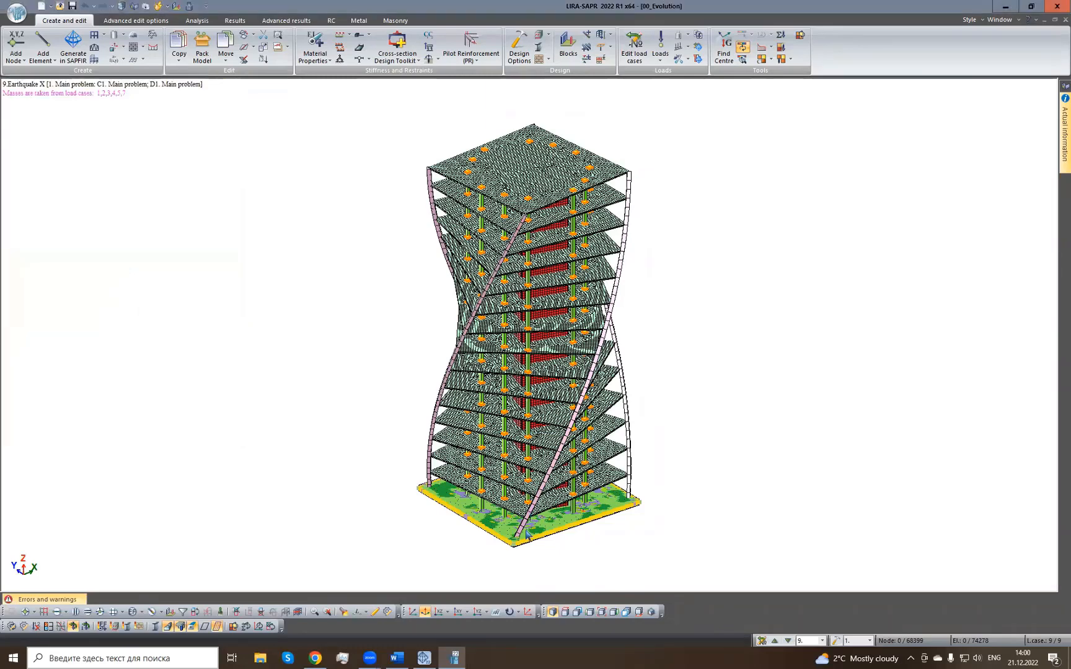
middle_click_drag(525, 534, 540, 416)
scroll(542, 415, "up", 5)
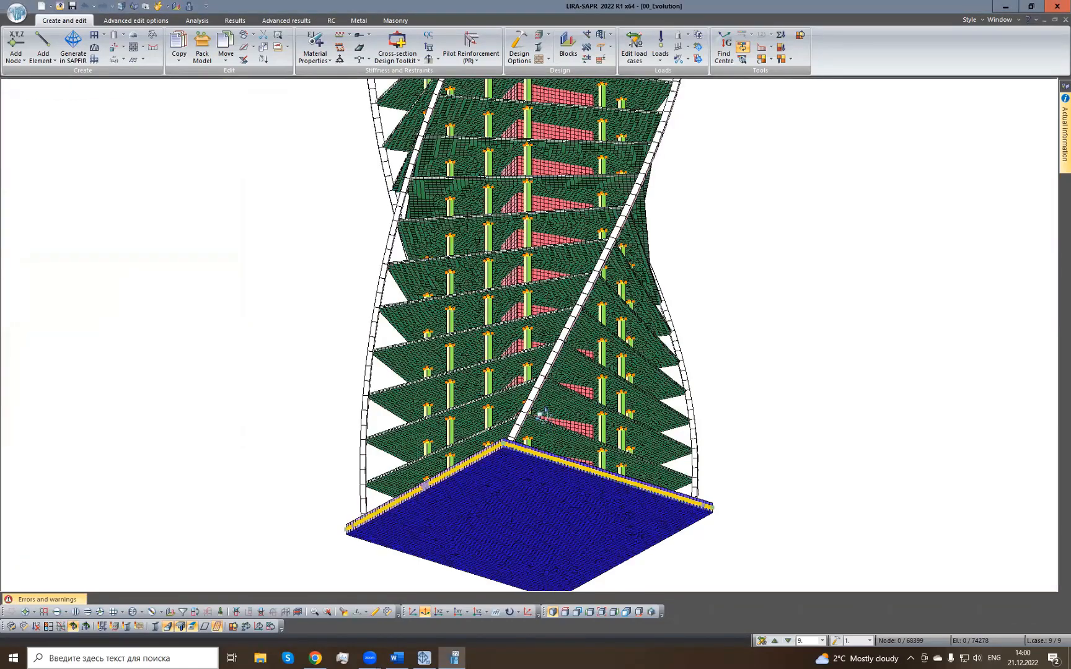
scroll(527, 502, "up", 1)
middle_click_drag(528, 505, 543, 472)
scroll(526, 445, "down", 5)
scroll(524, 442, "down", 4)
scroll(523, 442, "up", 1)
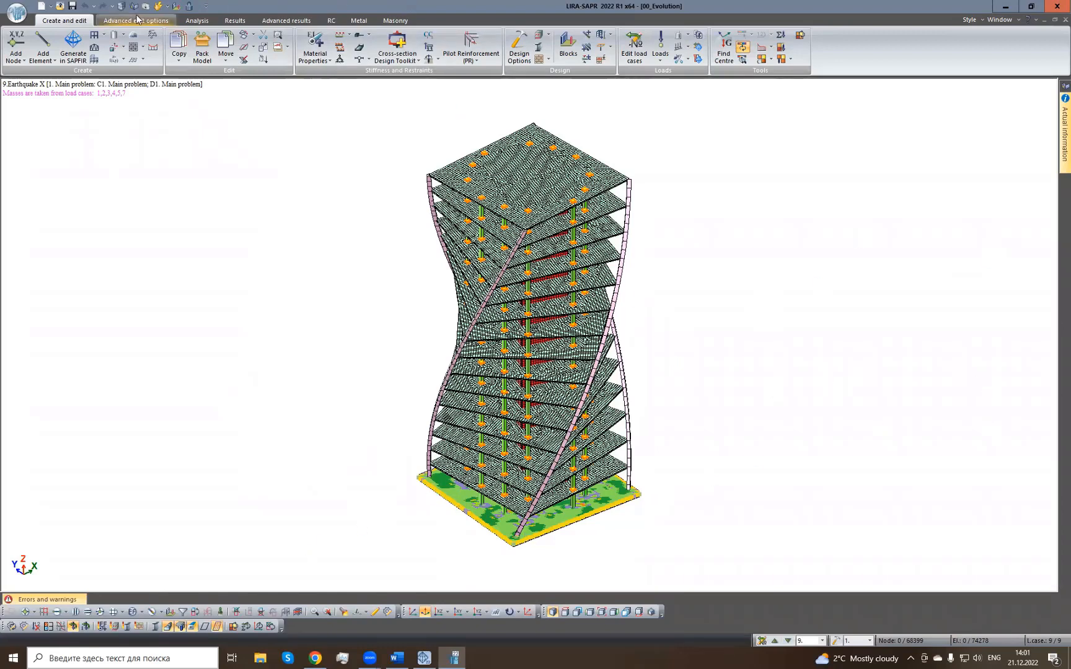
Run the complete analysis of the tower problem.
left_click(208, 22)
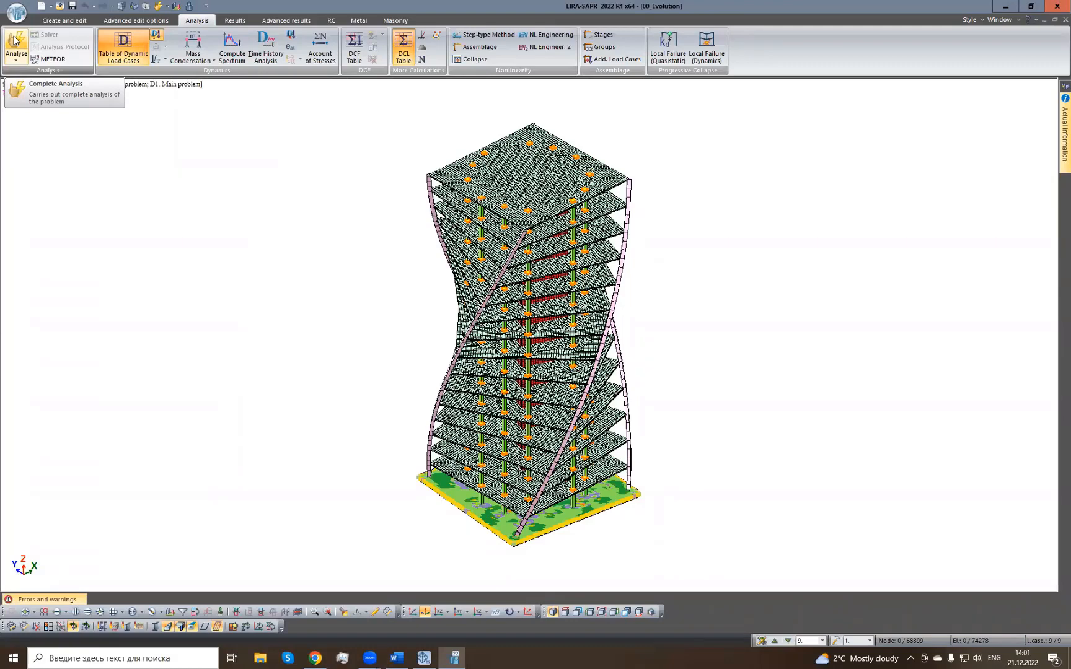
left_click(15, 41)
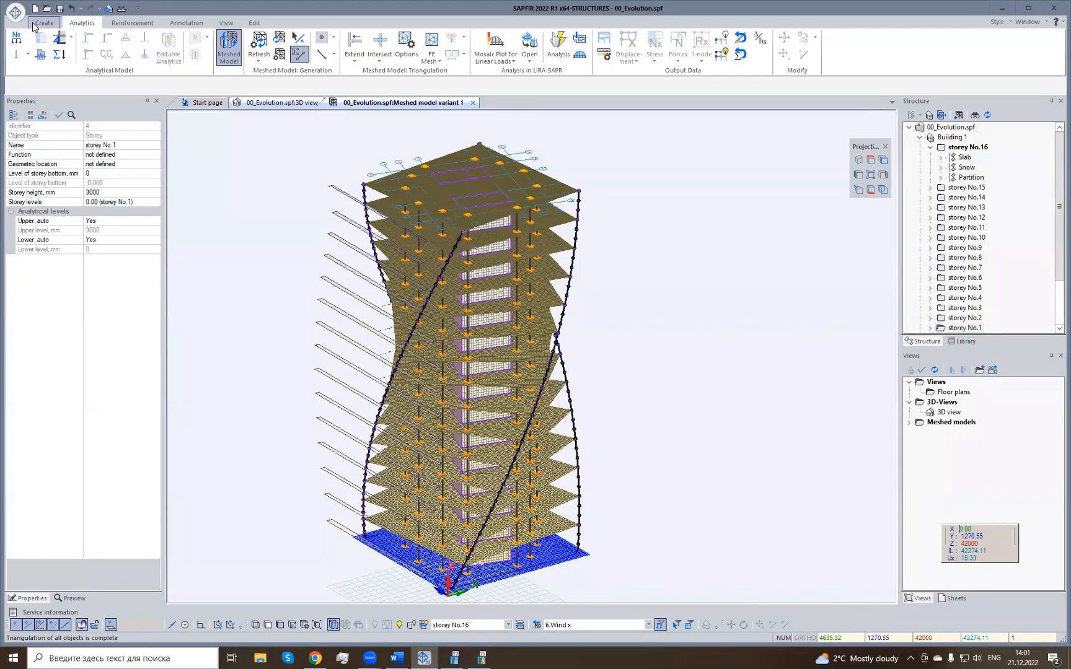
Switch to the 3D view of 00_Evolution in SAPFIR and open the generator with the building's node graph.
left_click(33, 23)
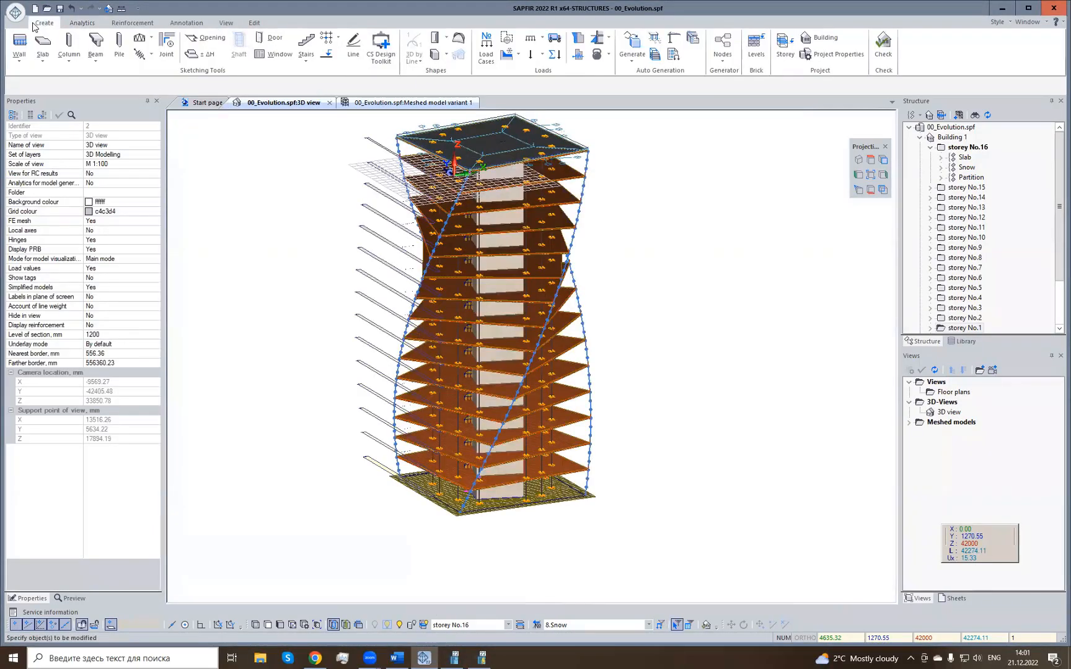
middle_click_drag(598, 214, 541, 280)
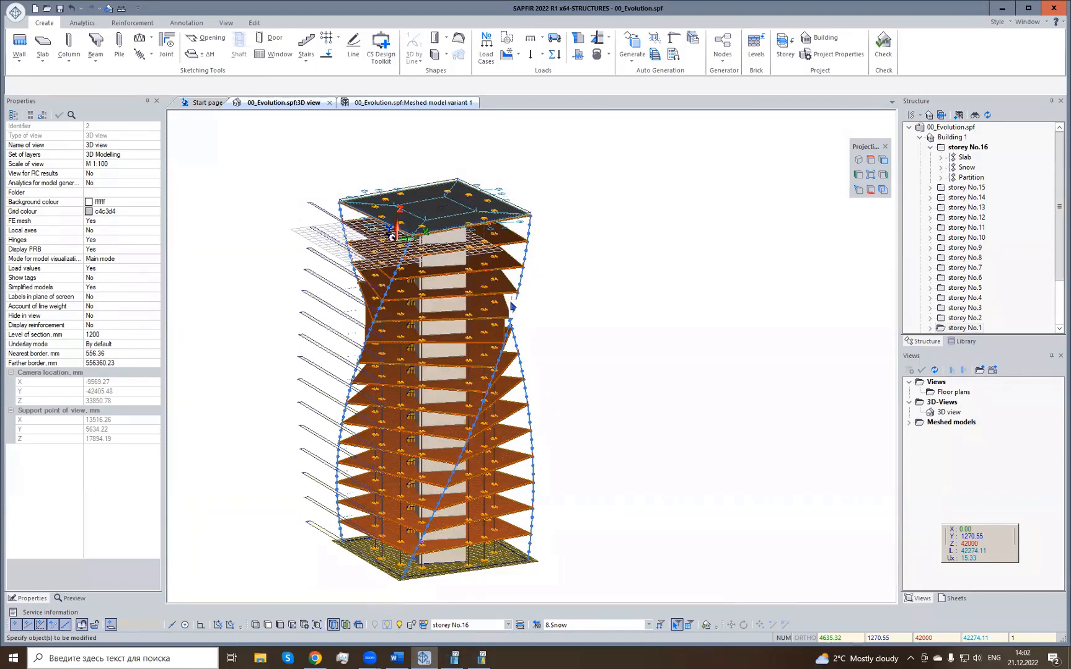
right_click_drag(522, 319, 500, 535)
scroll(500, 537, "up", 3)
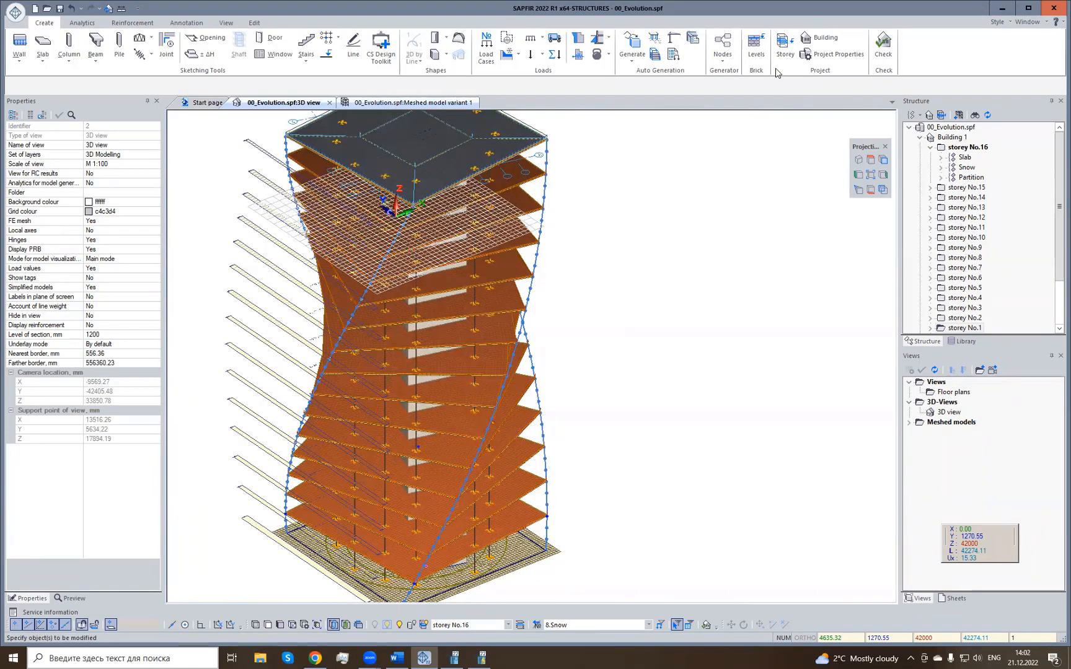
left_click(725, 44)
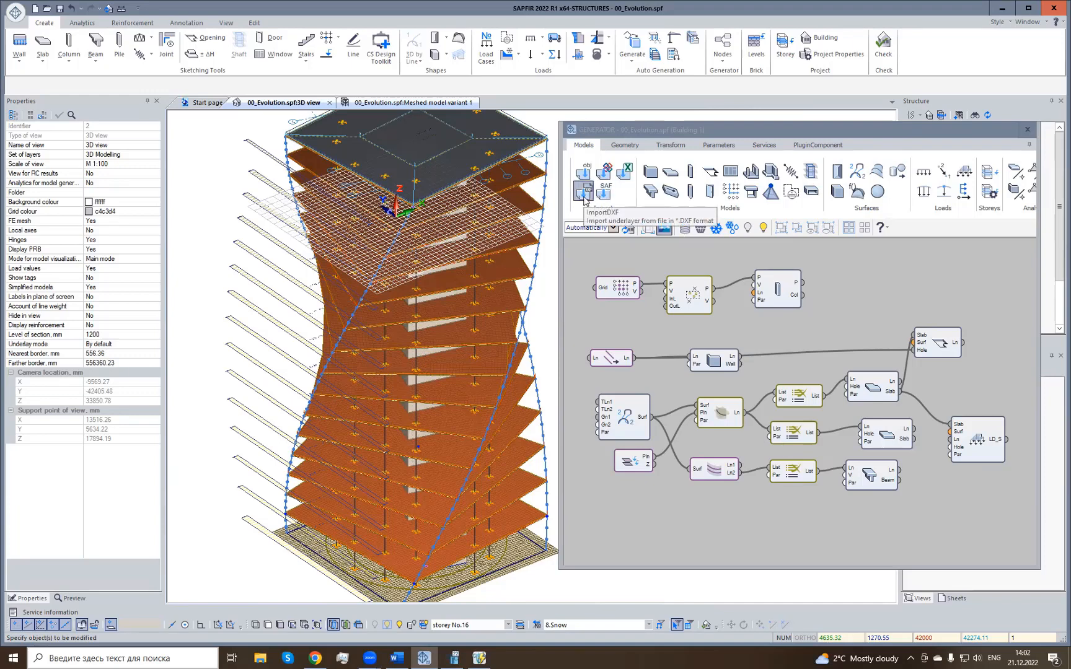
Add DXF, IFC, Excel and SAF import nodes in a row below the existing nodes of the generator graph.
left_click_drag(584, 199, 612, 521)
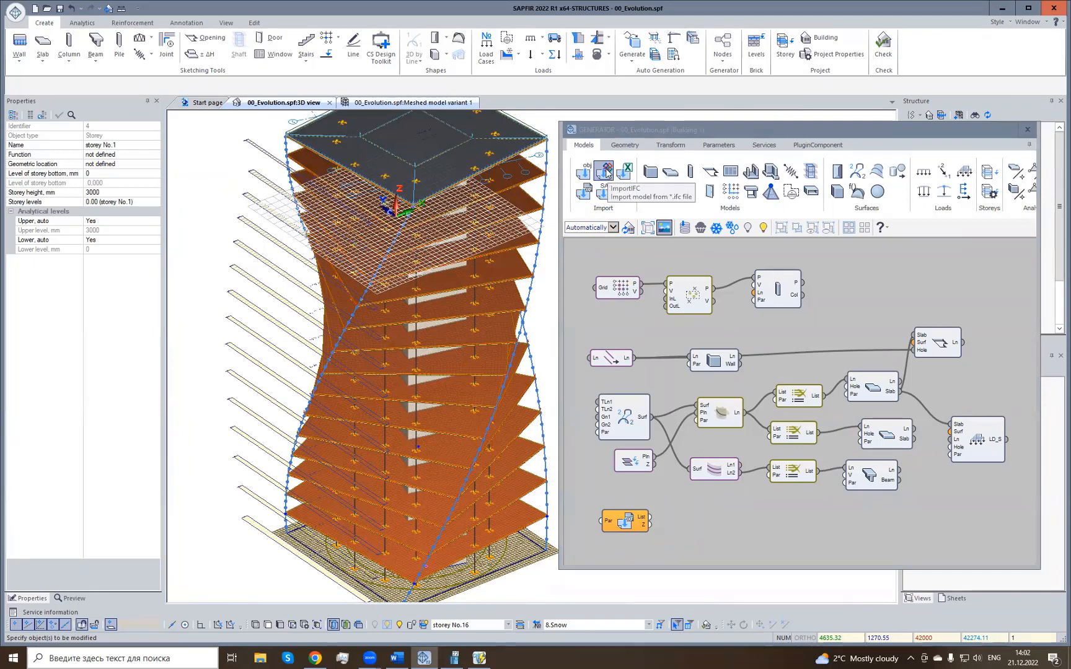
left_click_drag(607, 174, 702, 519)
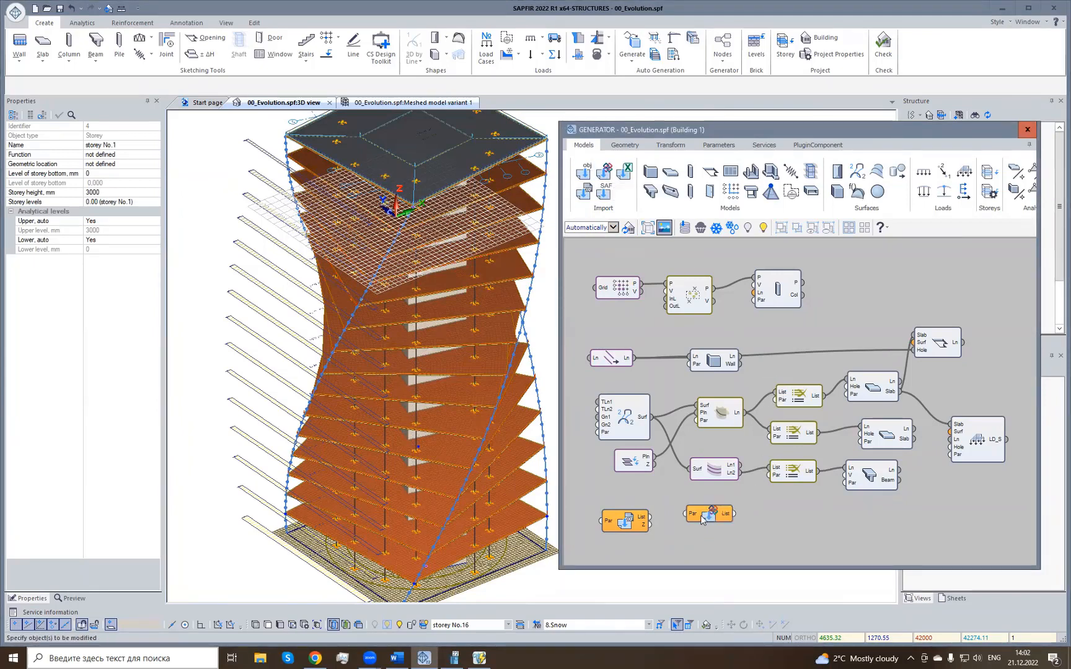
left_click(705, 517)
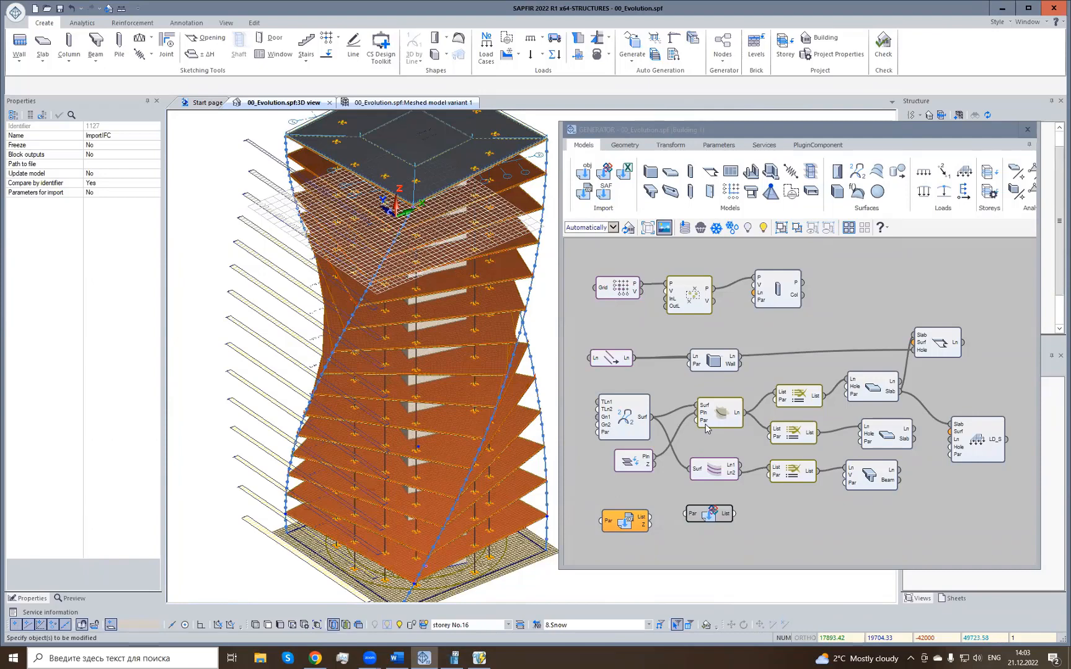
left_click(626, 177)
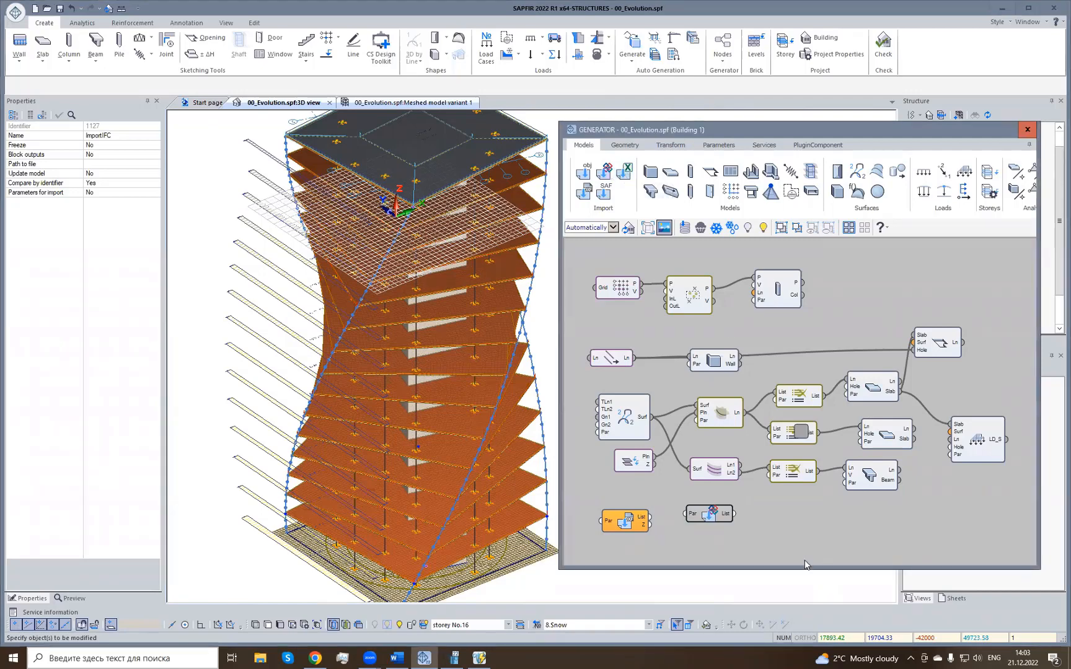
left_click(768, 509)
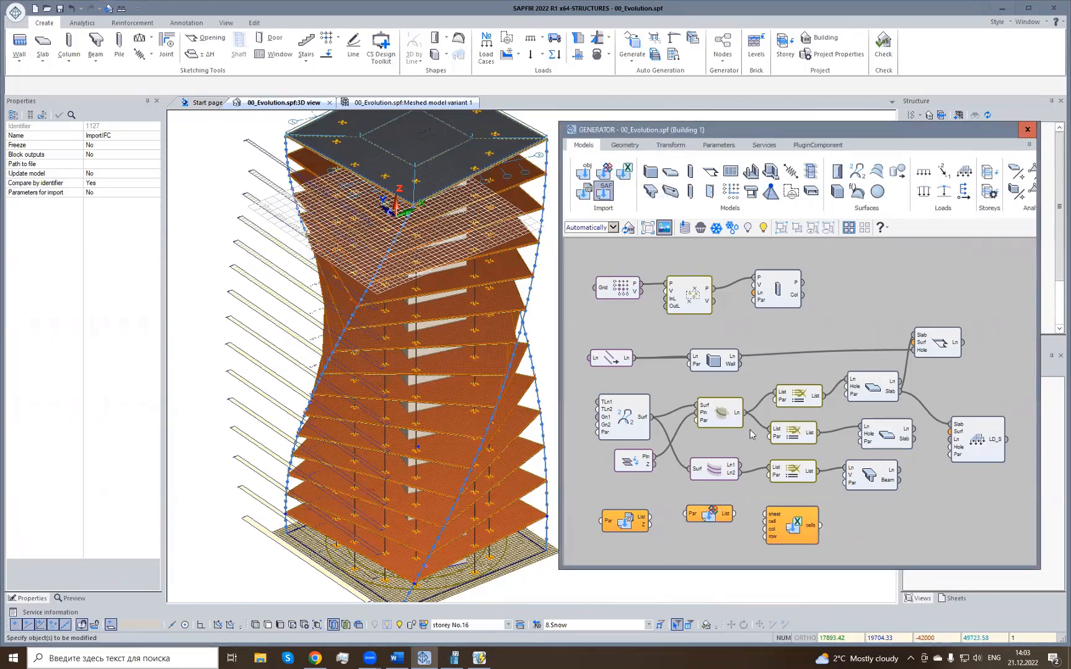
left_click(860, 525)
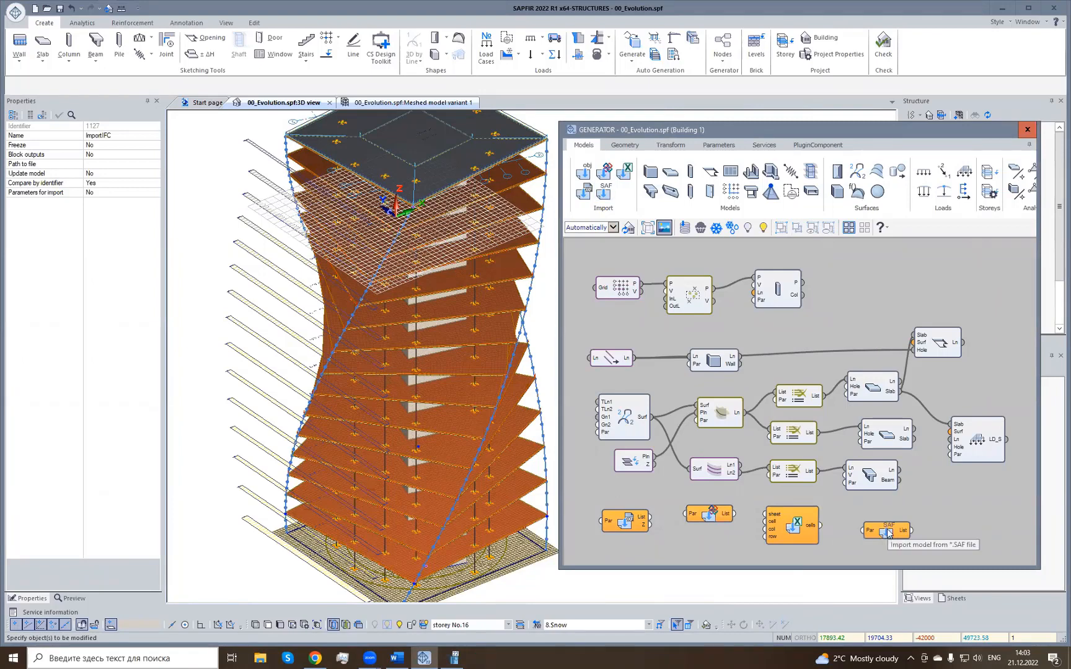
left_click_drag(894, 533, 876, 523)
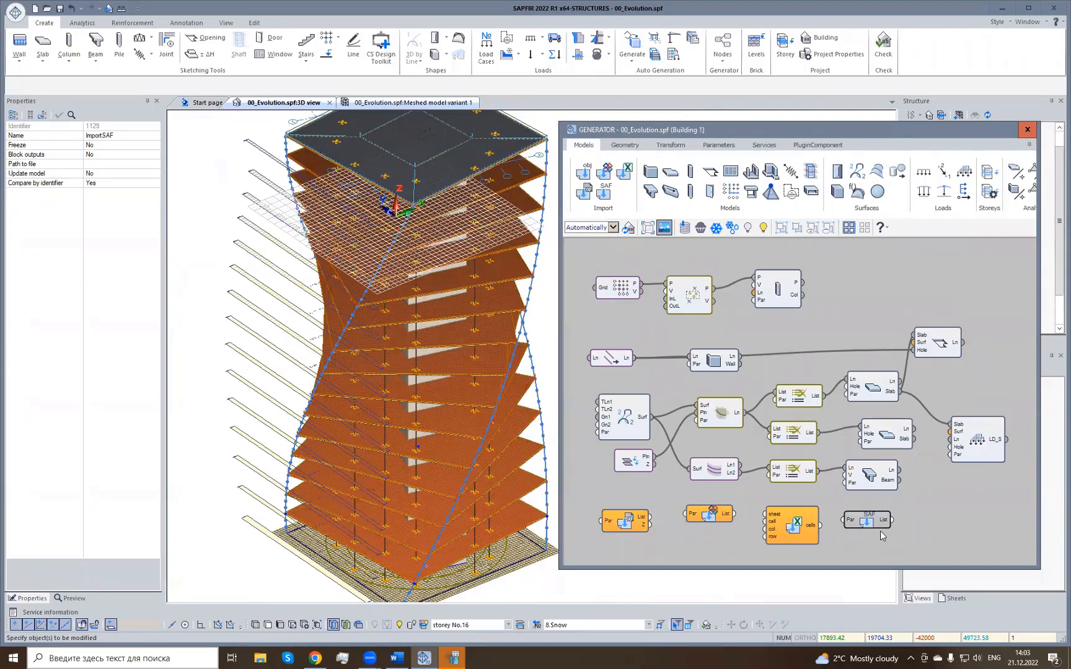
Switch to LIRA-SAPR, bring up the analysis results for the tower and hide the loads on the model.
left_click(454, 655)
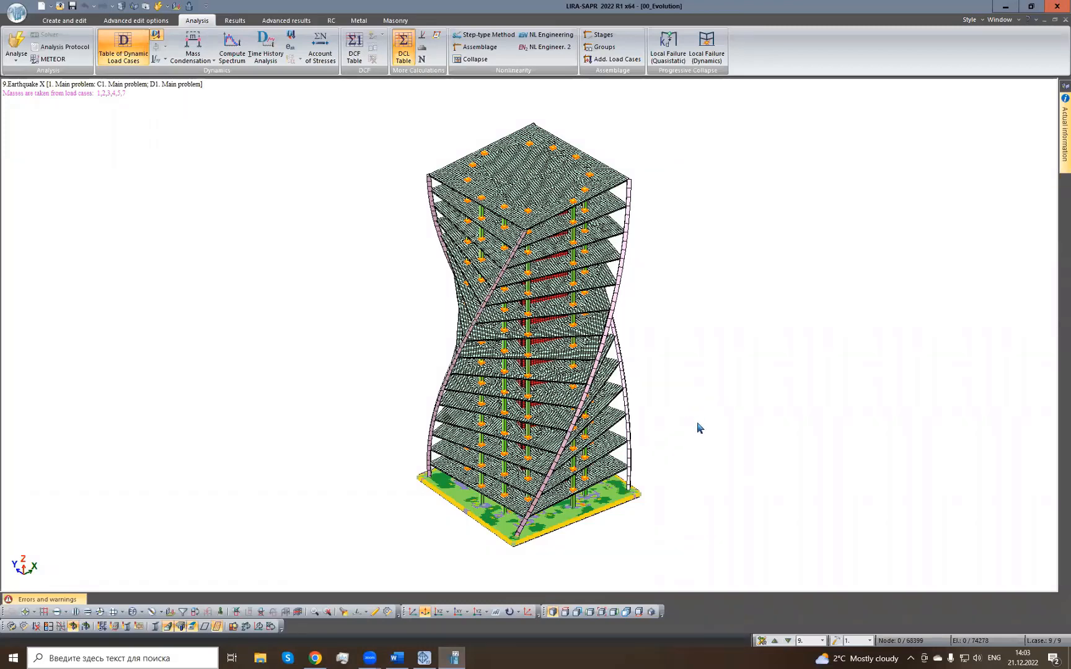
left_click(241, 22)
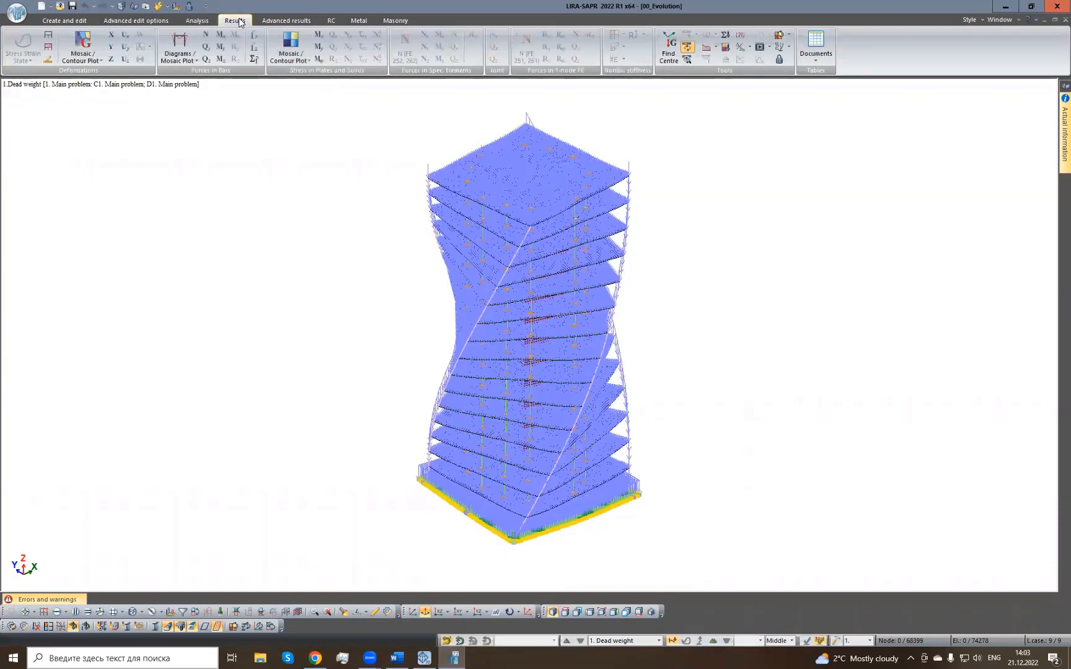
left_click(388, 612)
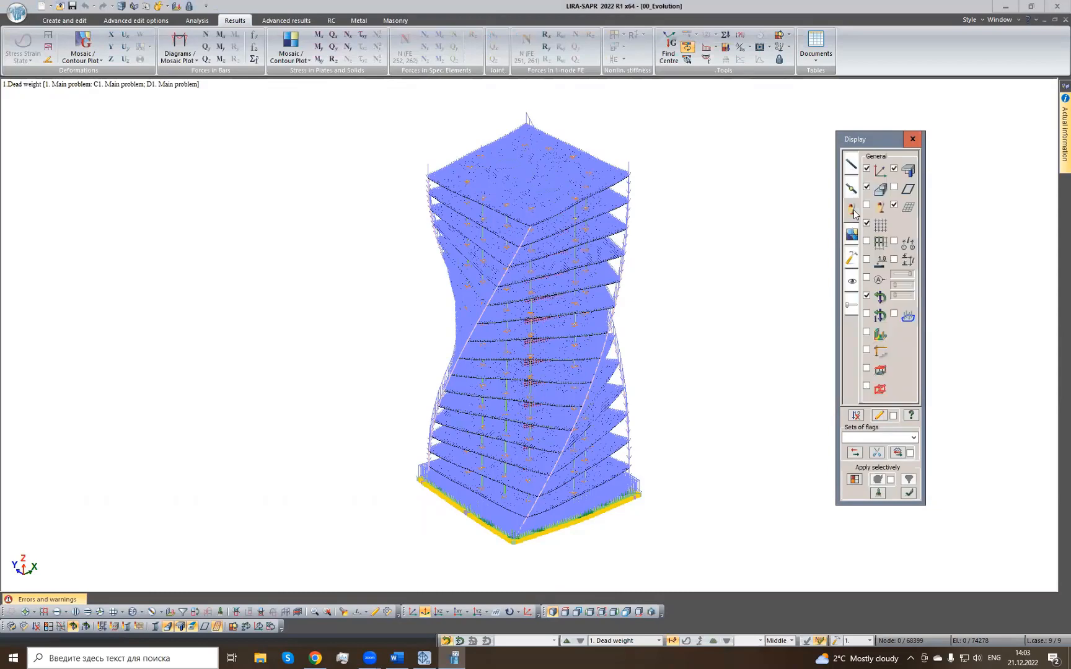
left_click(866, 296)
left_click(884, 420)
left_click(913, 139)
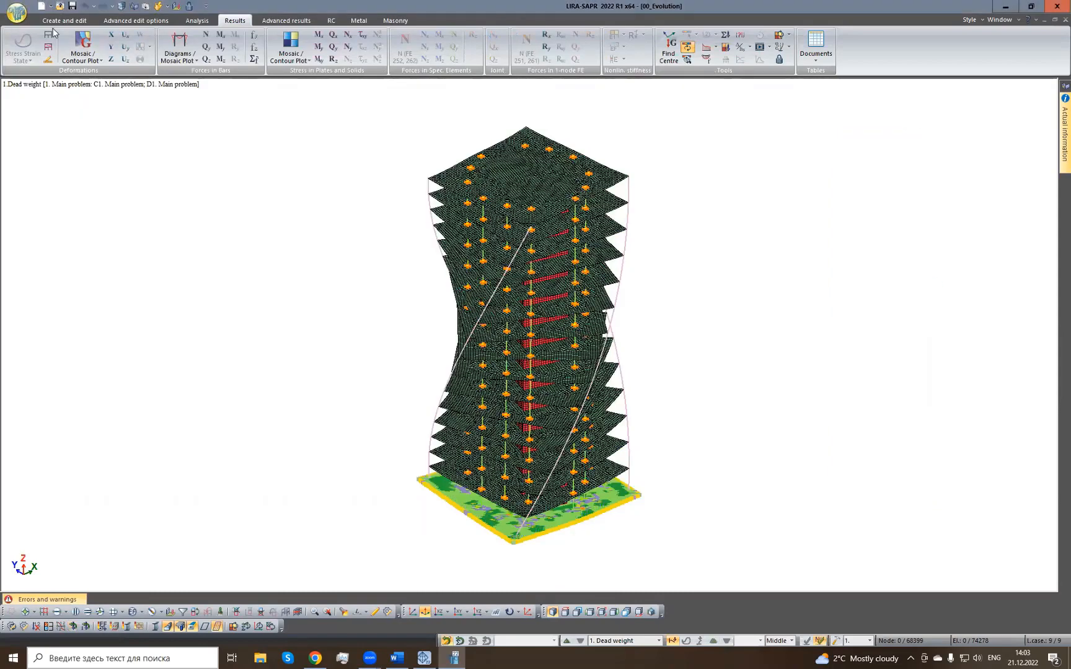
Display the dead weight displacement plots along global X, Y and Z for the whole tower.
left_click(95, 62)
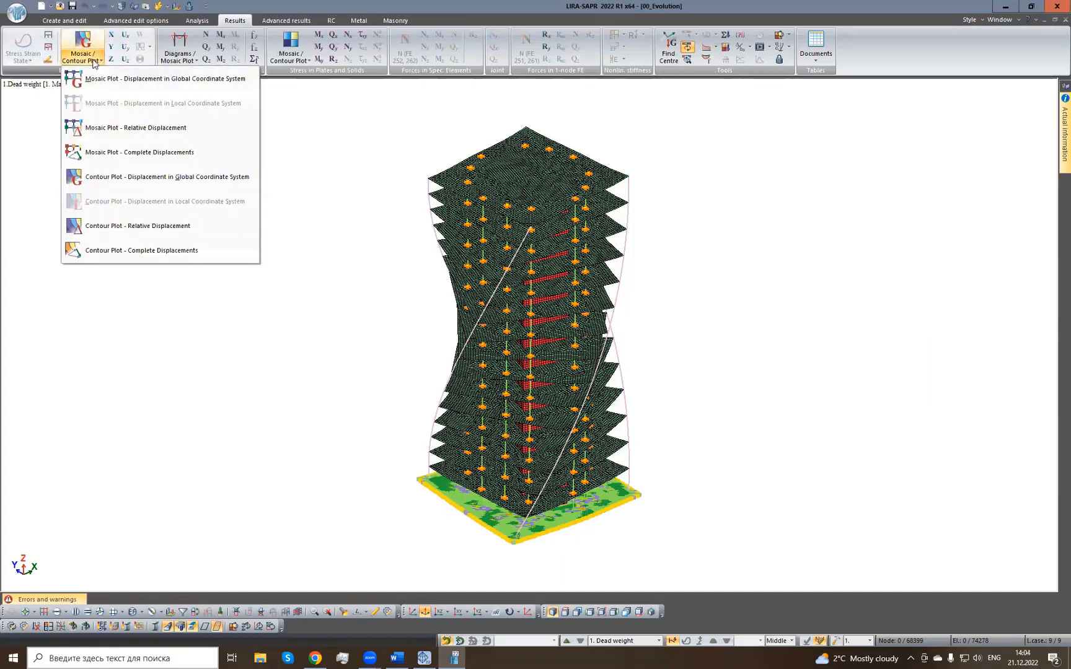
left_click(94, 63)
left_click(114, 59)
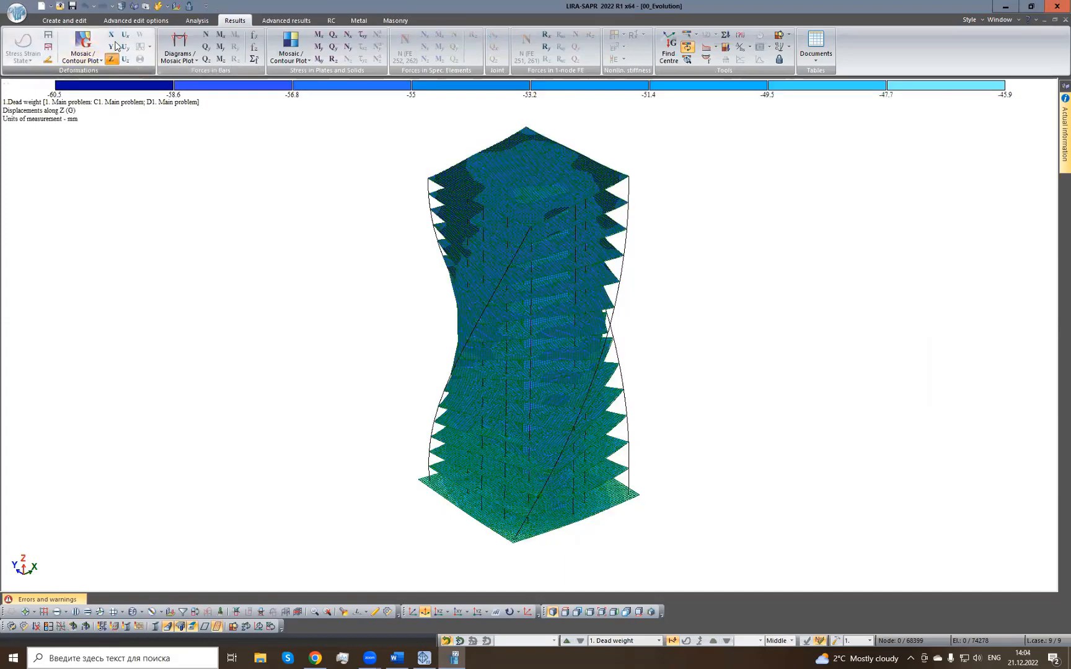
left_click(111, 34)
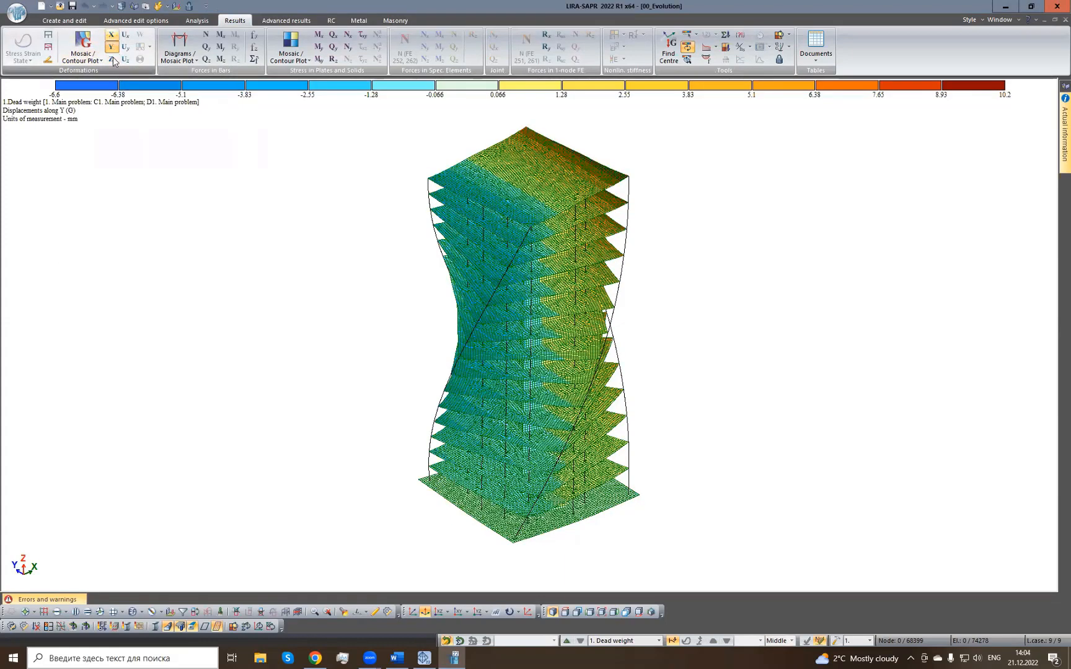
left_click(111, 48)
left_click(111, 59)
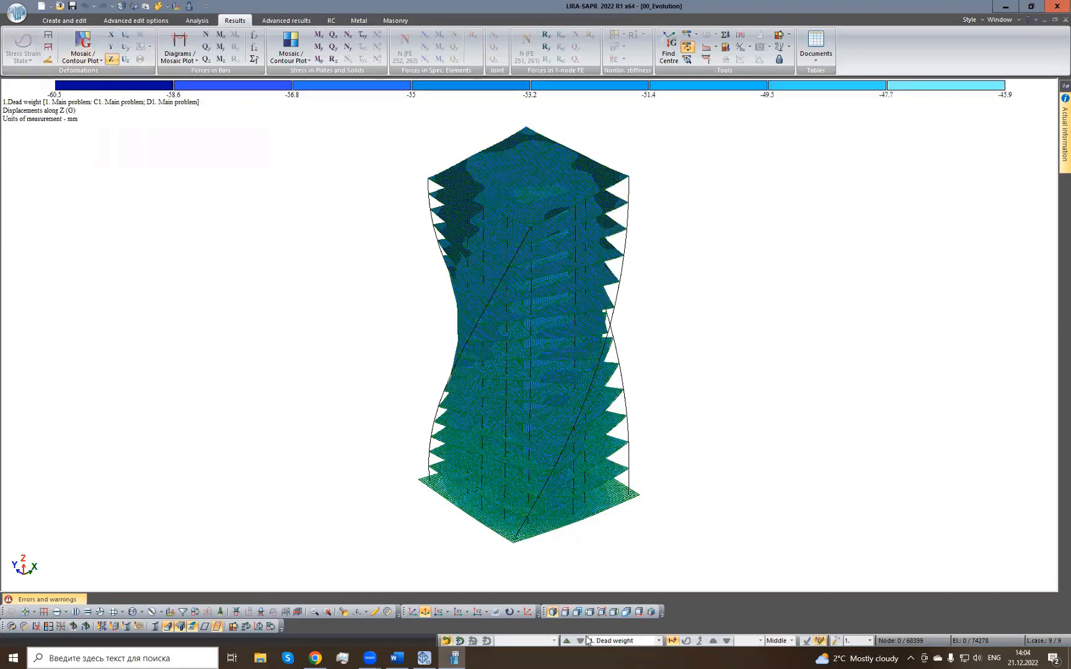
Display the displacements along global X for load case 6. Wind x.
left_click(657, 641)
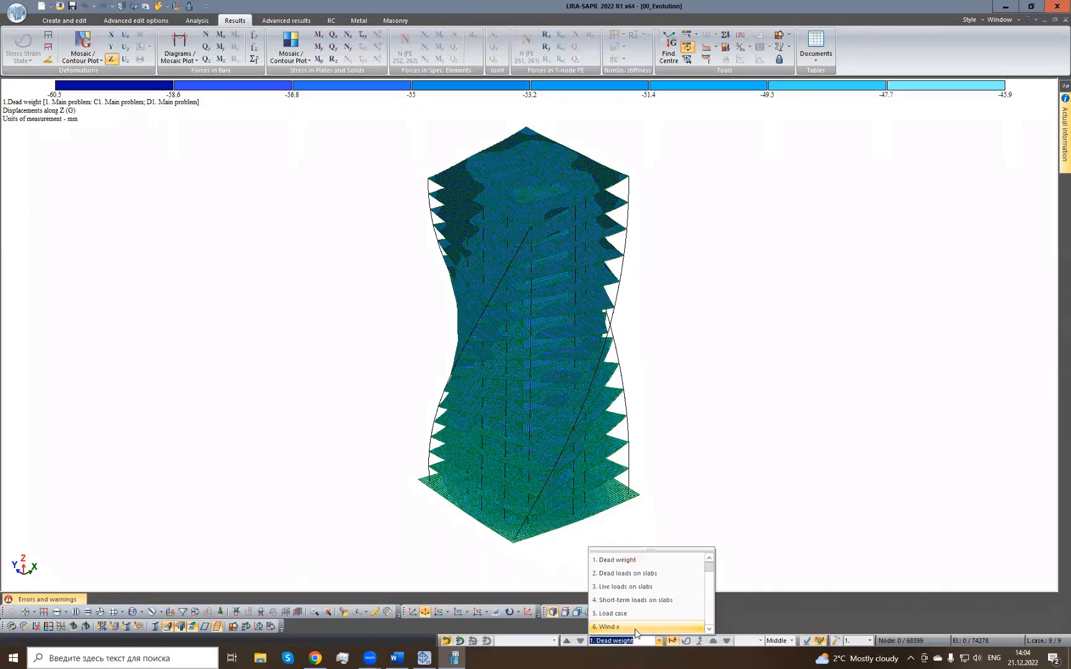
left_click(638, 627)
left_click(112, 36)
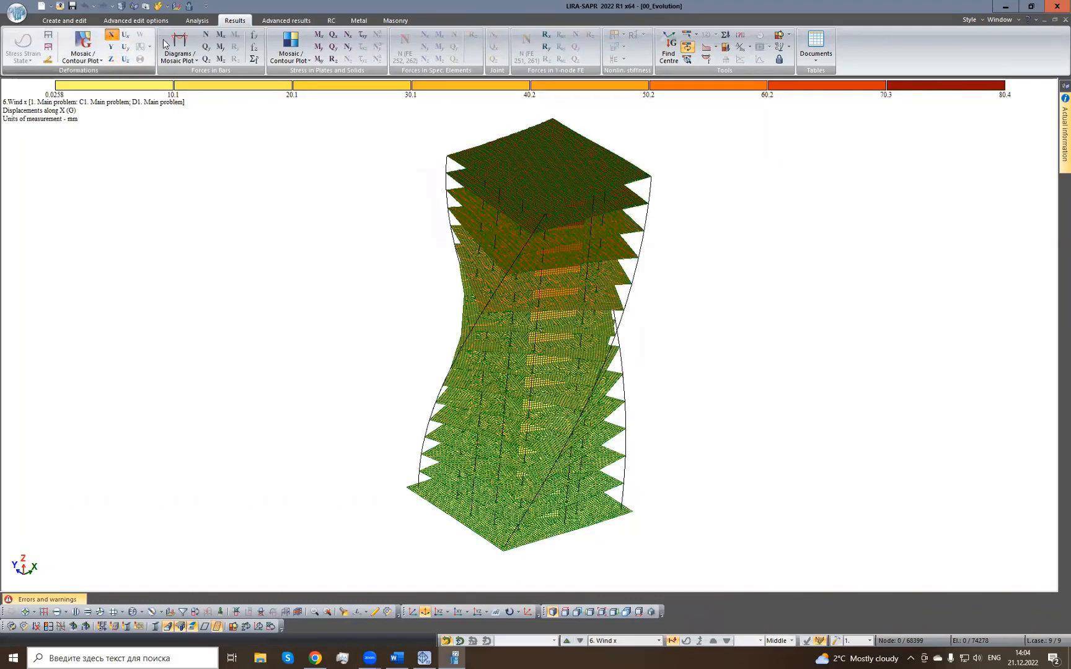
Display the N, Qy, Qz, Mx and My force diagrams in the bars for load case 6. Wind x.
left_click(208, 36)
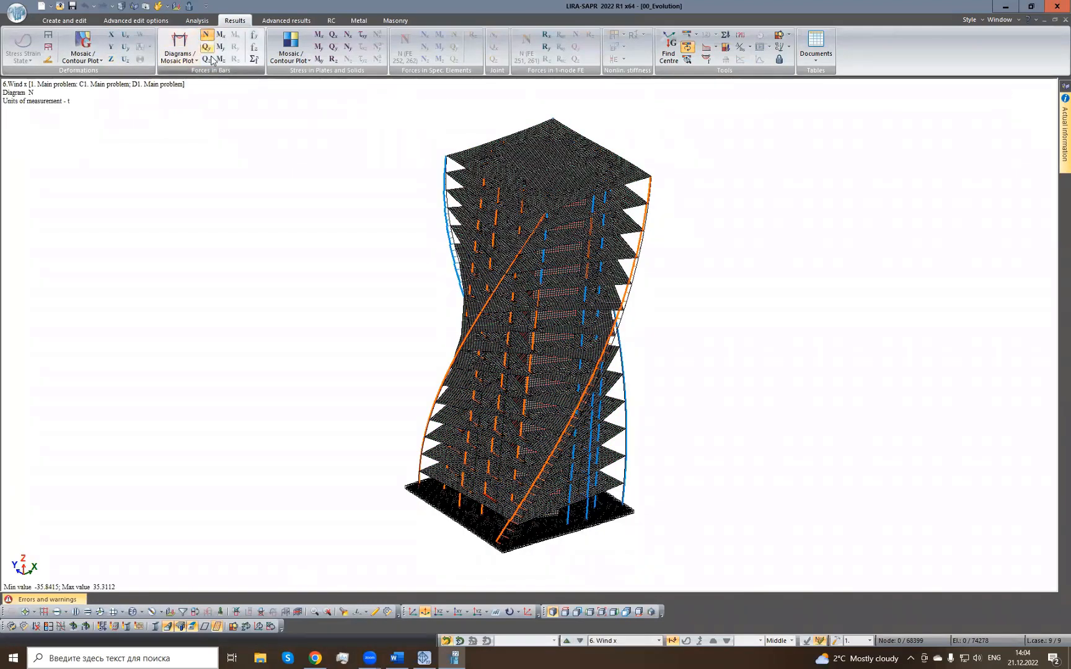
left_click(206, 47)
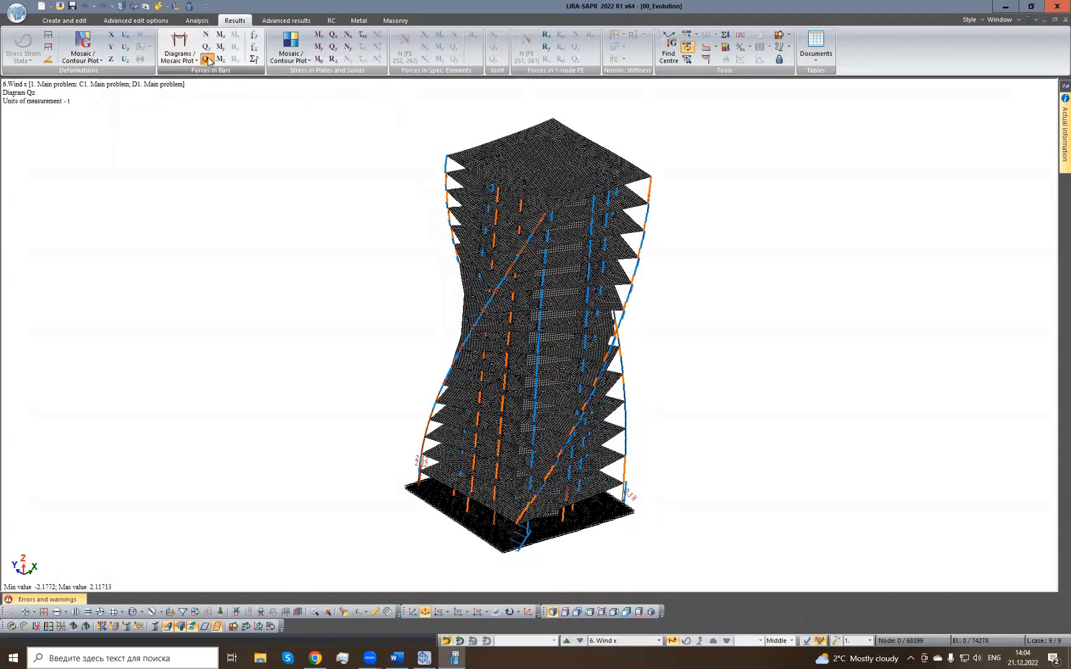
left_click(221, 35)
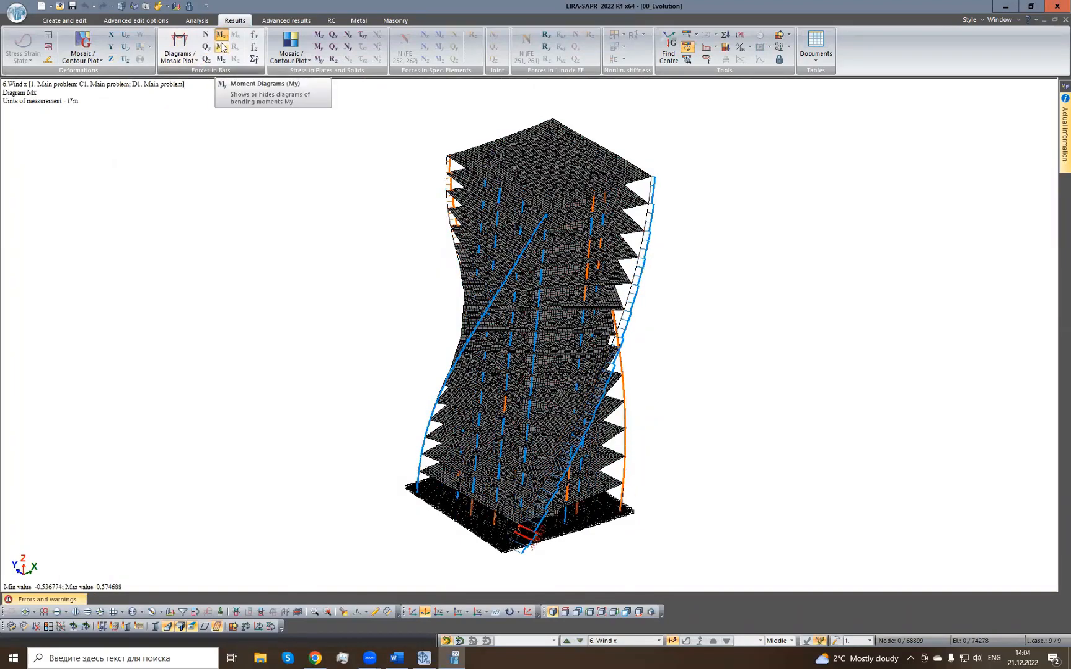
left_click(221, 47)
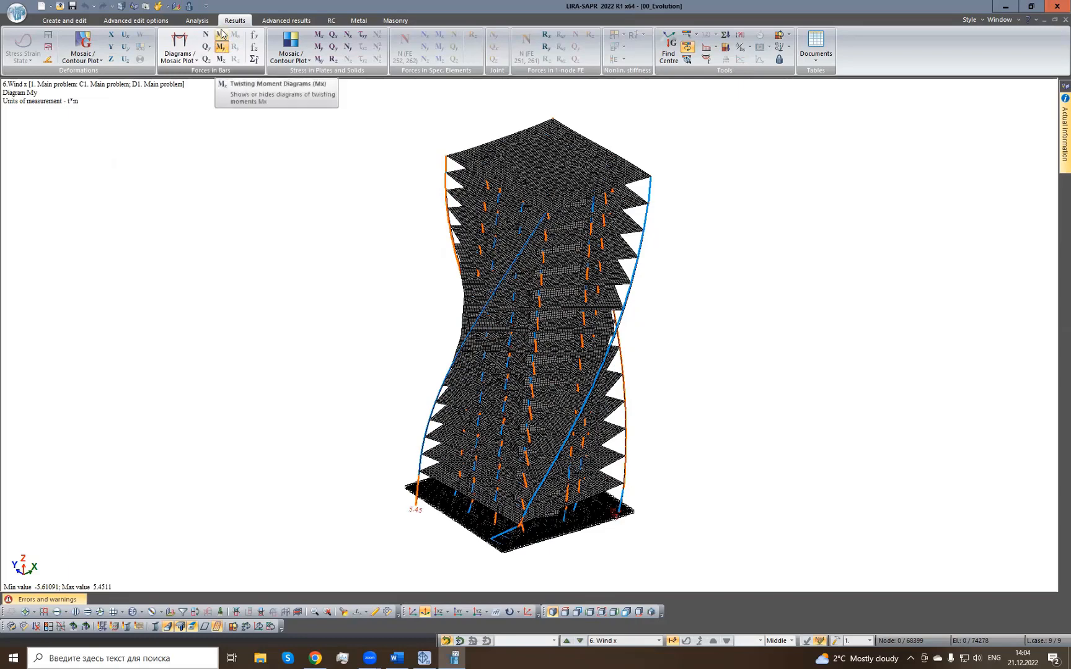
Display the Mx, Qy and Qx stress plots in the plates for the wind load case.
left_click(319, 35)
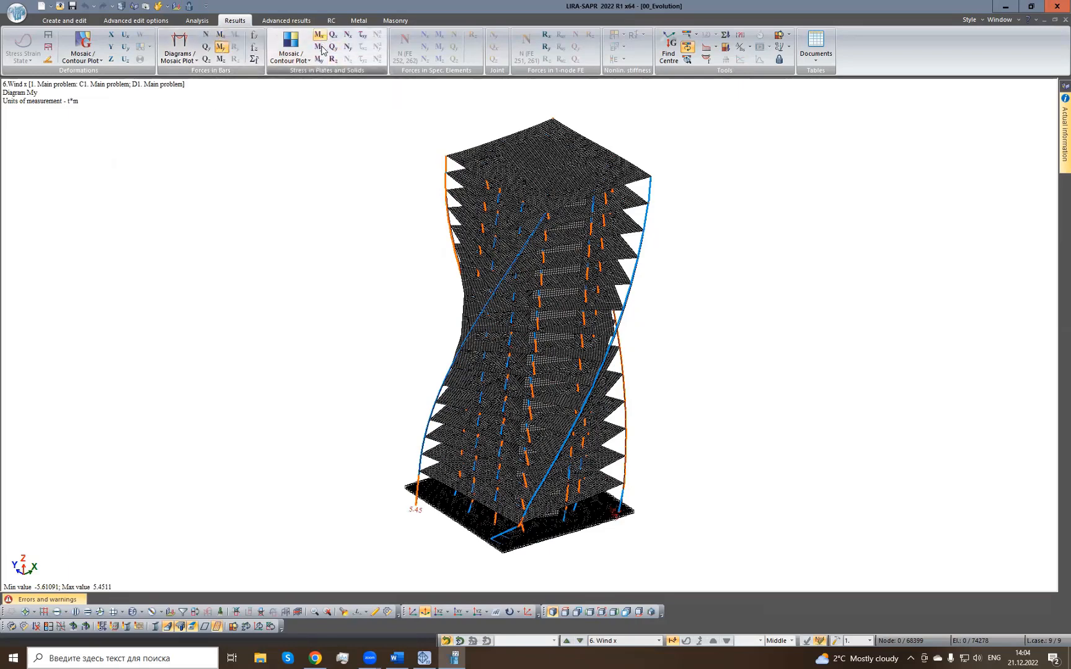
left_click(333, 36)
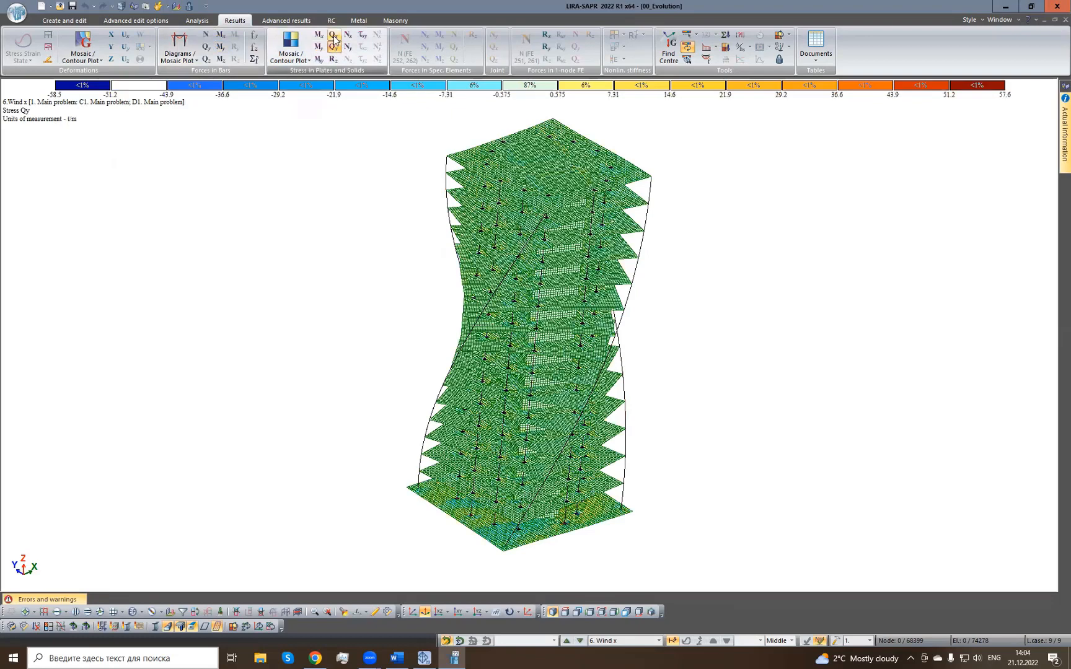
left_click(335, 35)
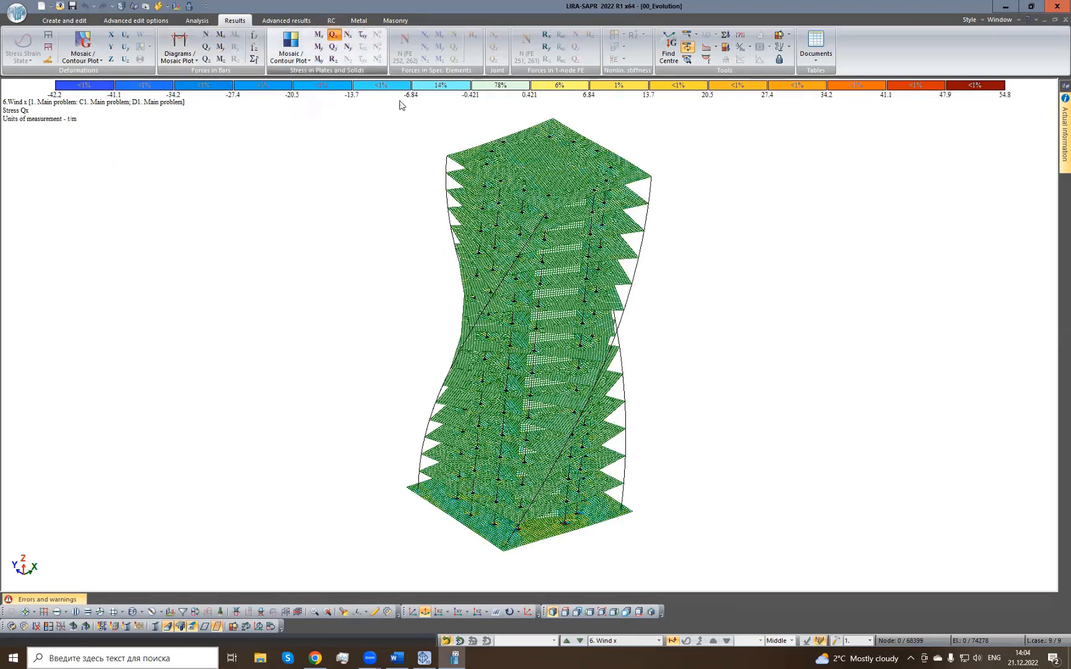
Select load case 9. Earthquake X and display the tower's mode shapes 1, 2 and 3.
left_click(659, 641)
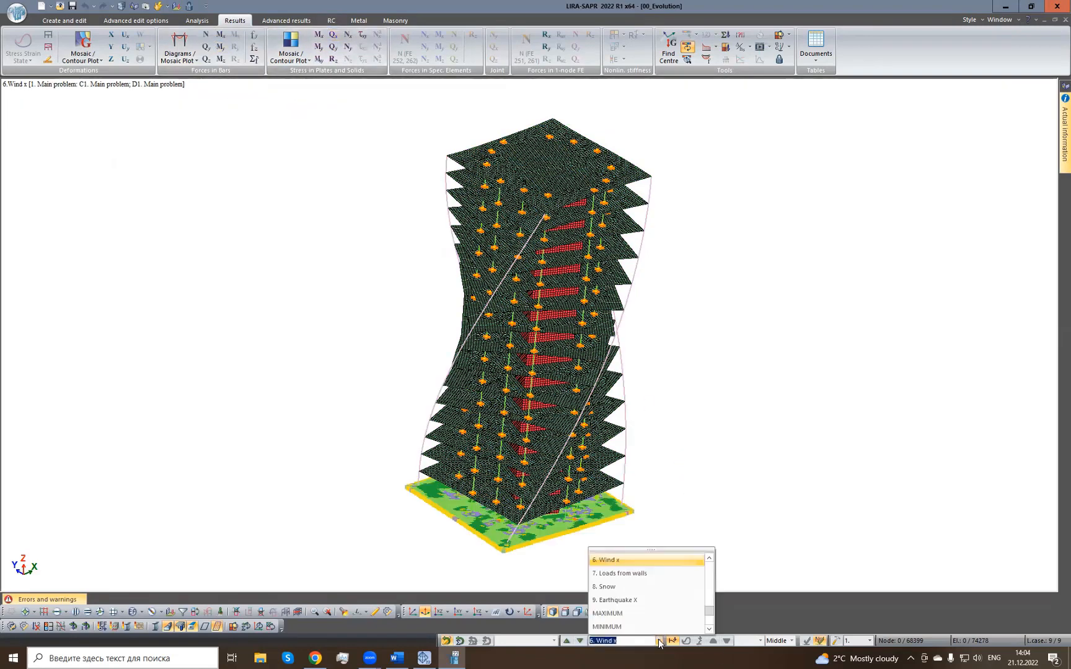
left_click(620, 600)
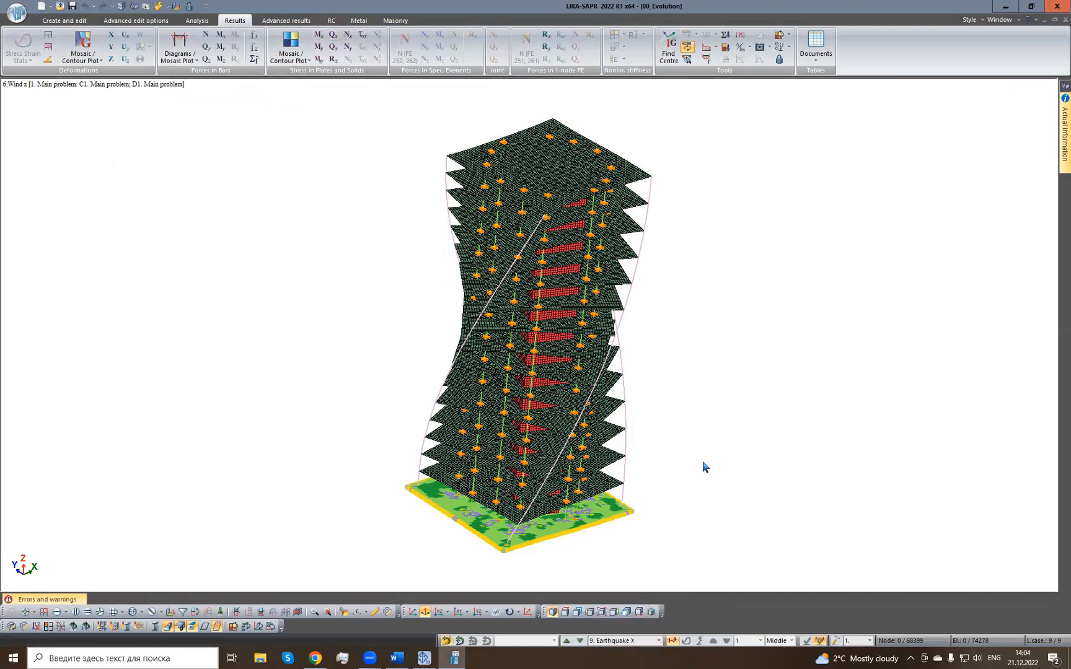
left_click(685, 641)
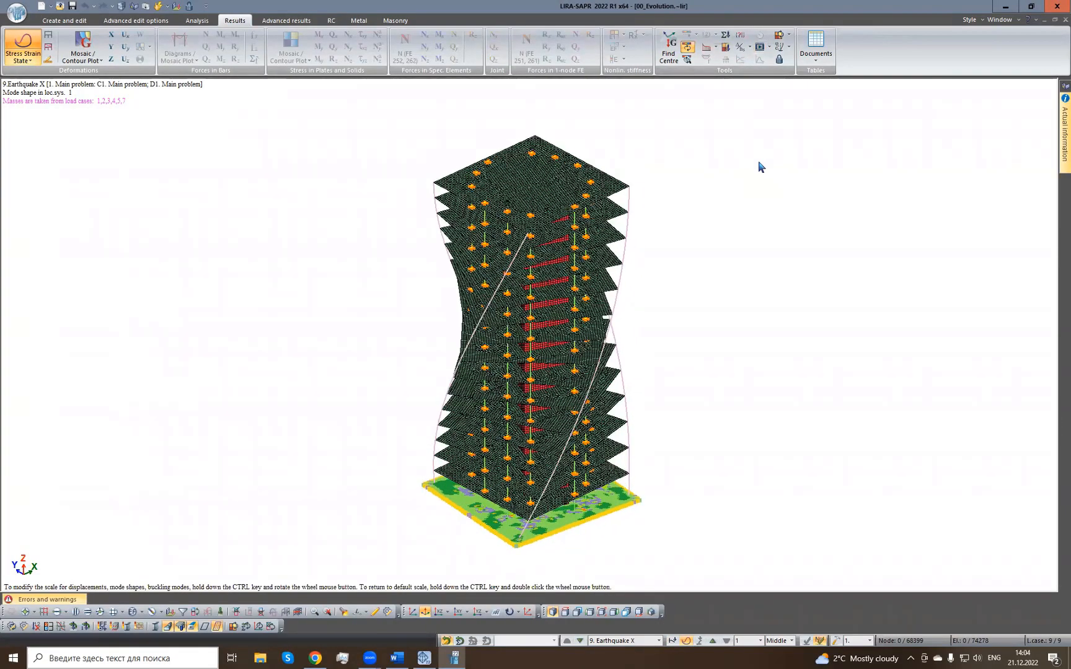
left_click(760, 641)
left_click(750, 574)
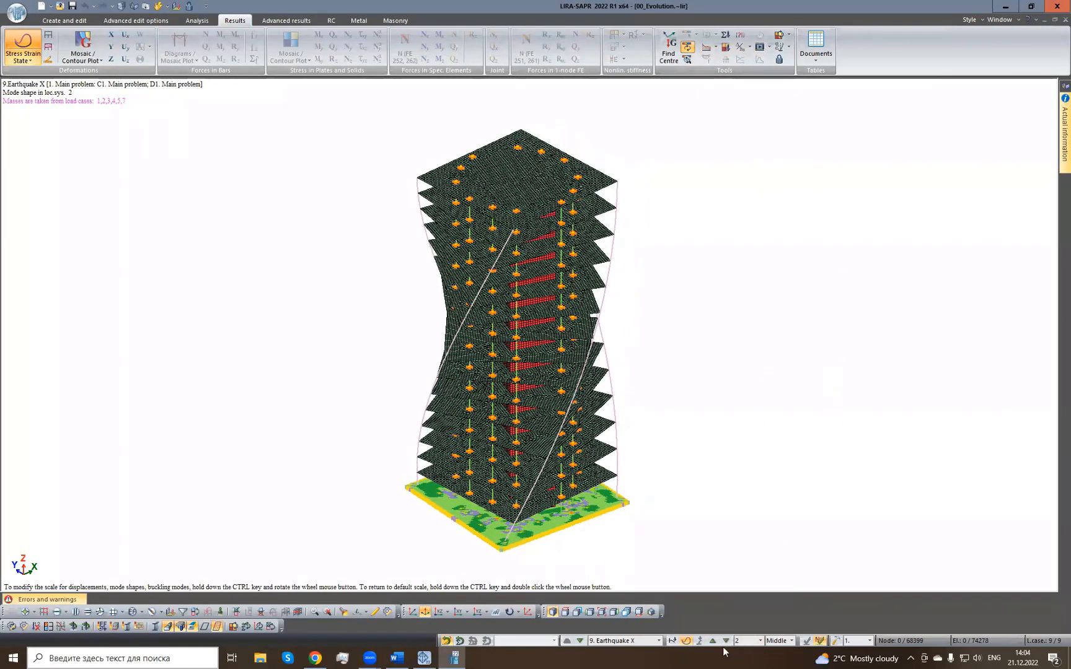
left_click(760, 641)
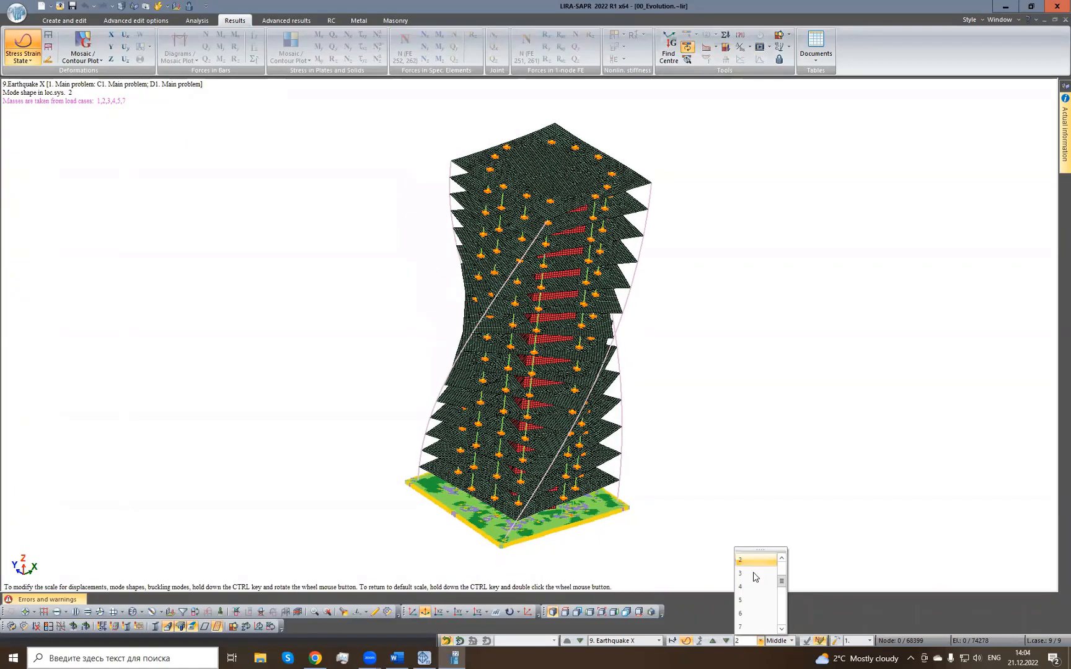
left_click(753, 573)
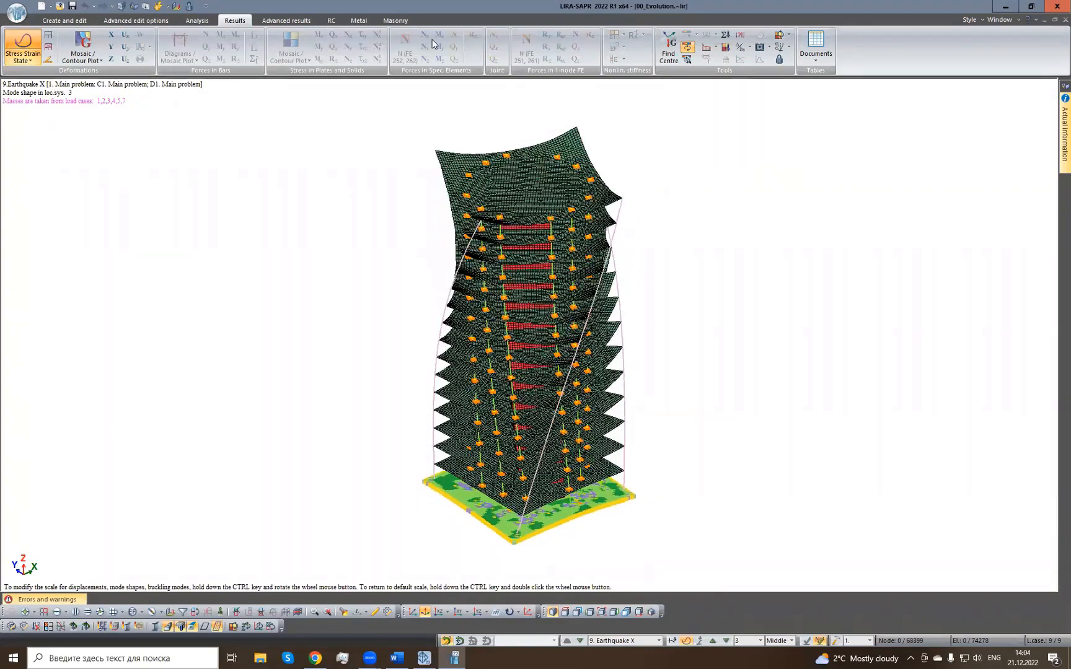
Bring up the reinforced concrete results and display the upper and lower plate reinforcement along X1 and Y1.
left_click(330, 19)
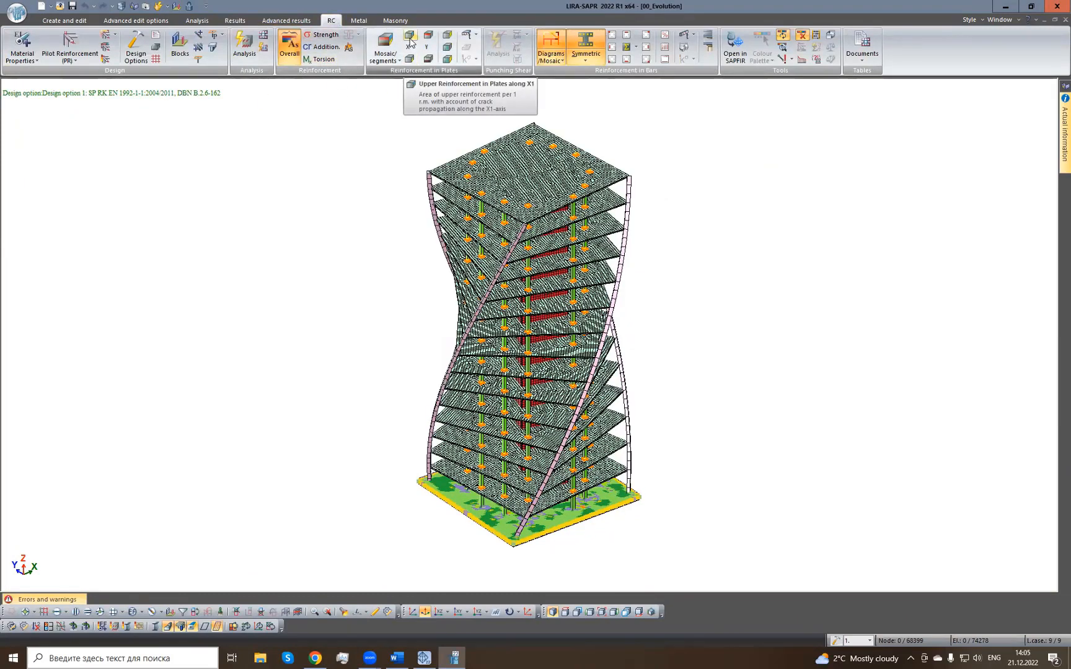
left_click(410, 37)
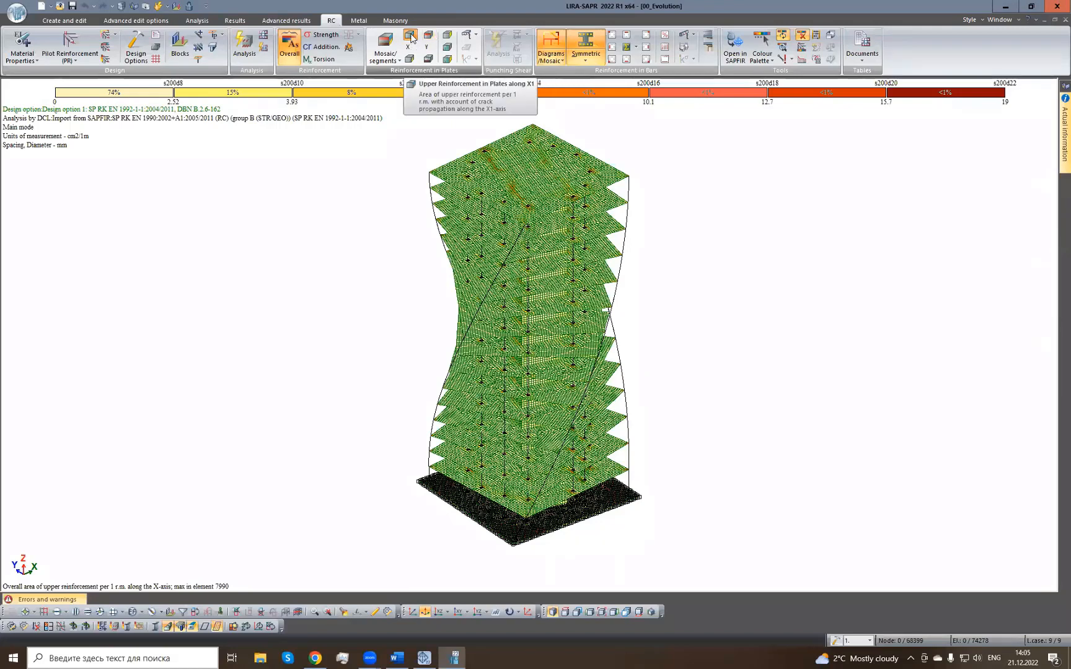
left_click(429, 35)
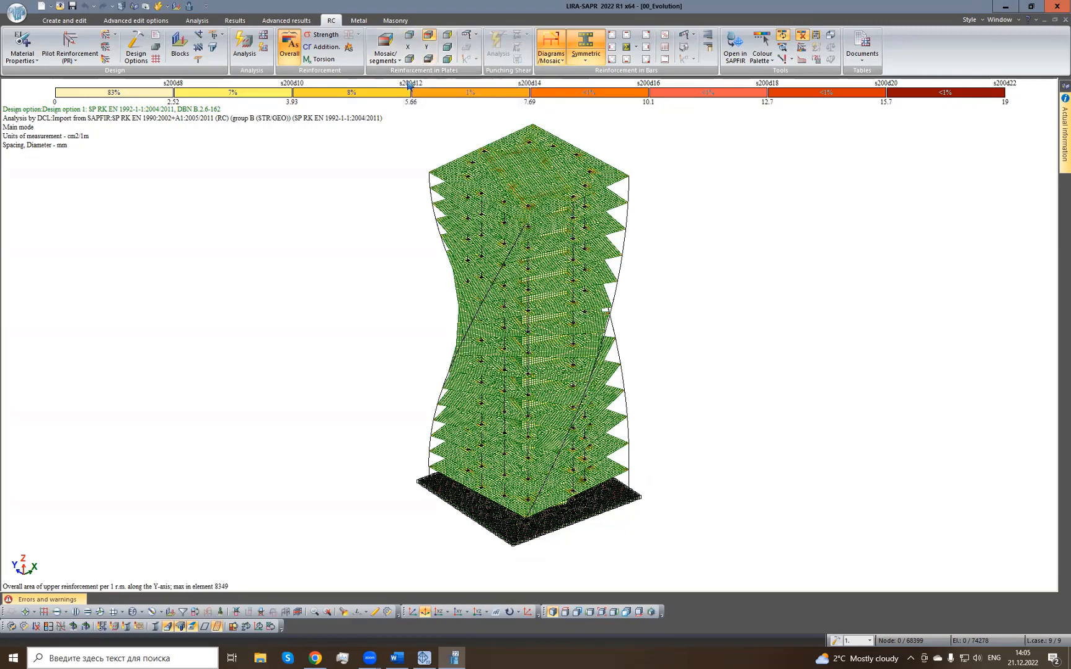
left_click(410, 60)
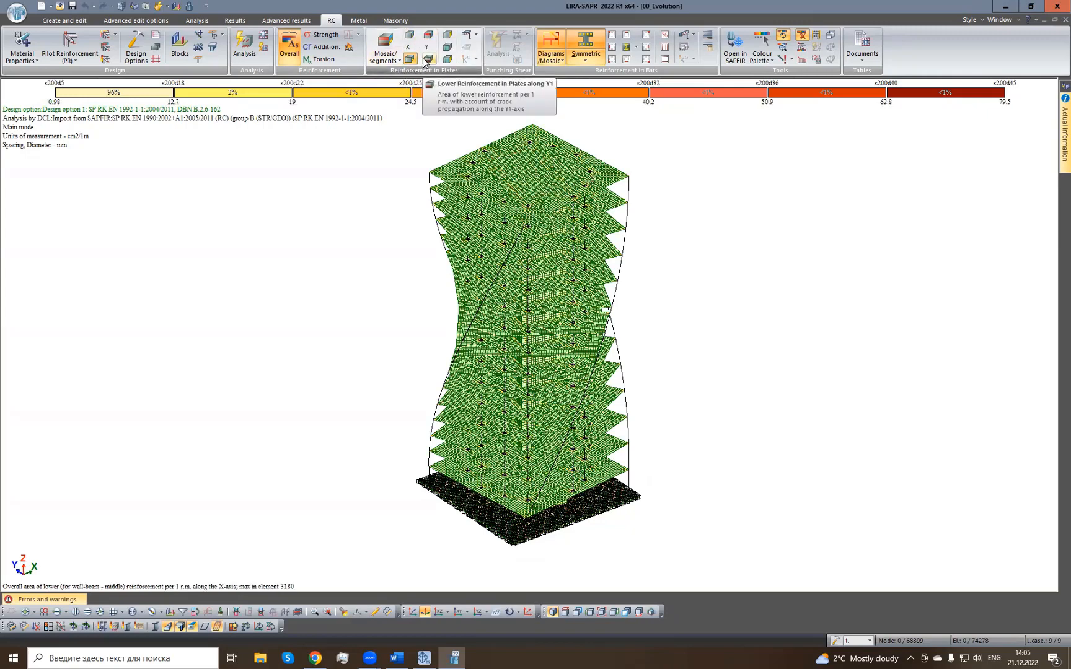
left_click(429, 60)
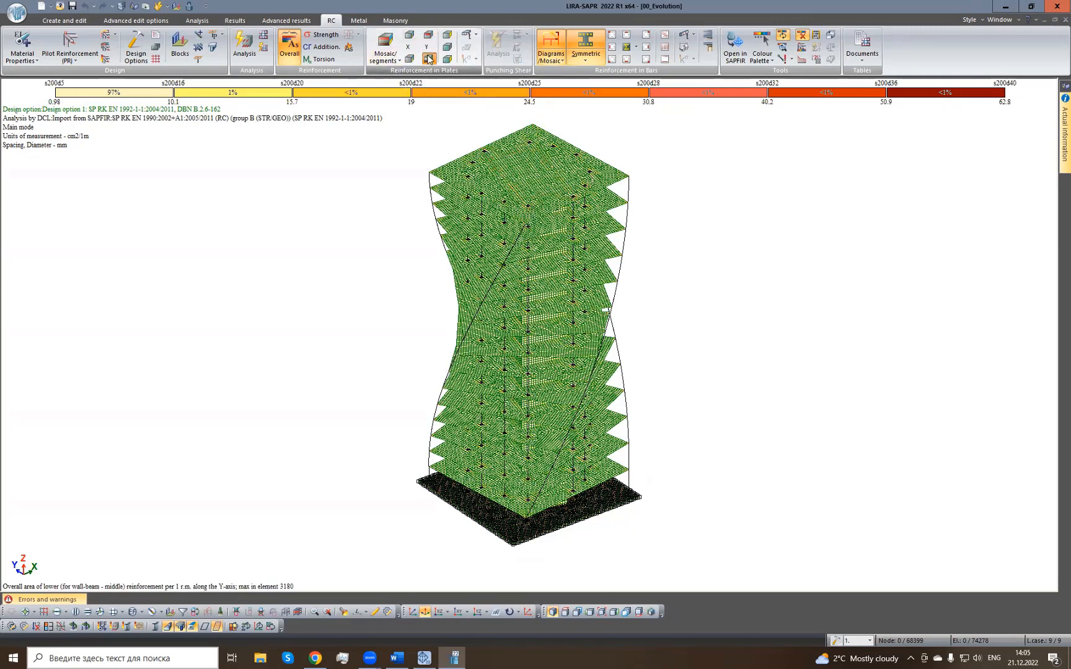
Display the percentage of symmetric reinforcement in the tower's bars.
left_click(595, 62)
left_click(595, 64)
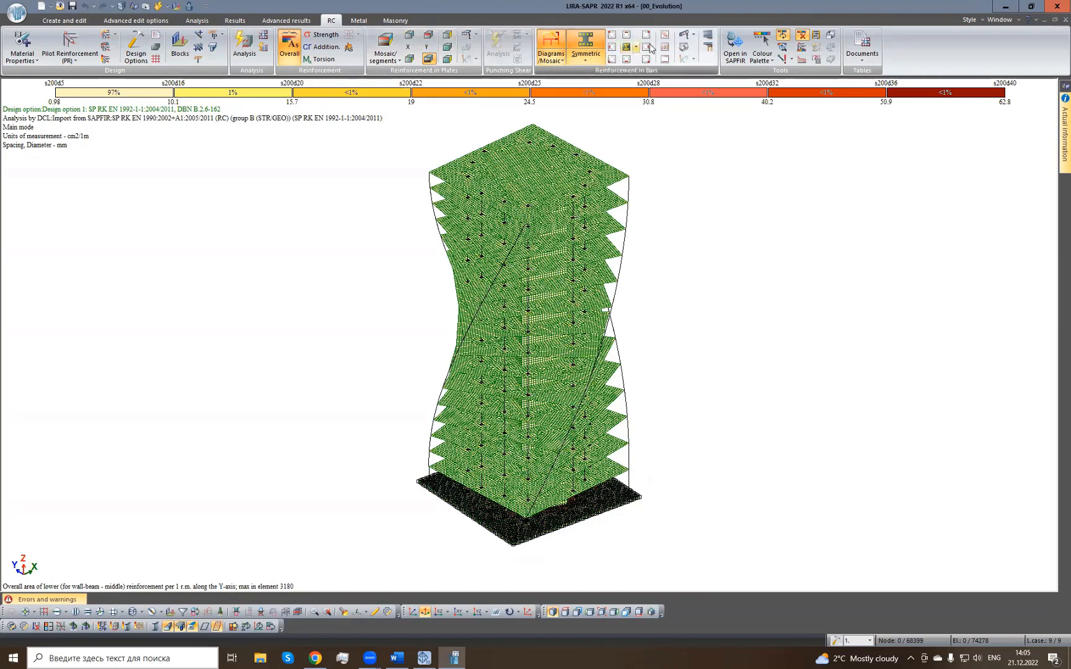
left_click(664, 35)
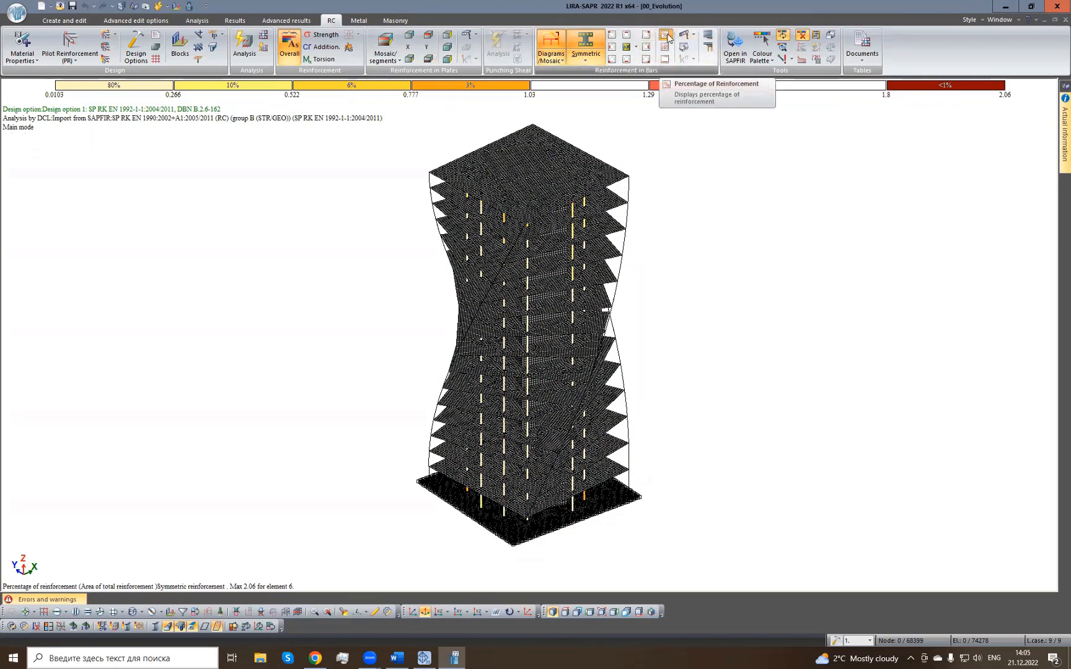
Display the summed total reinforcement area in the bars for AU1 to AU4 and AS1 to AS4.
left_click(626, 46)
left_click(623, 36)
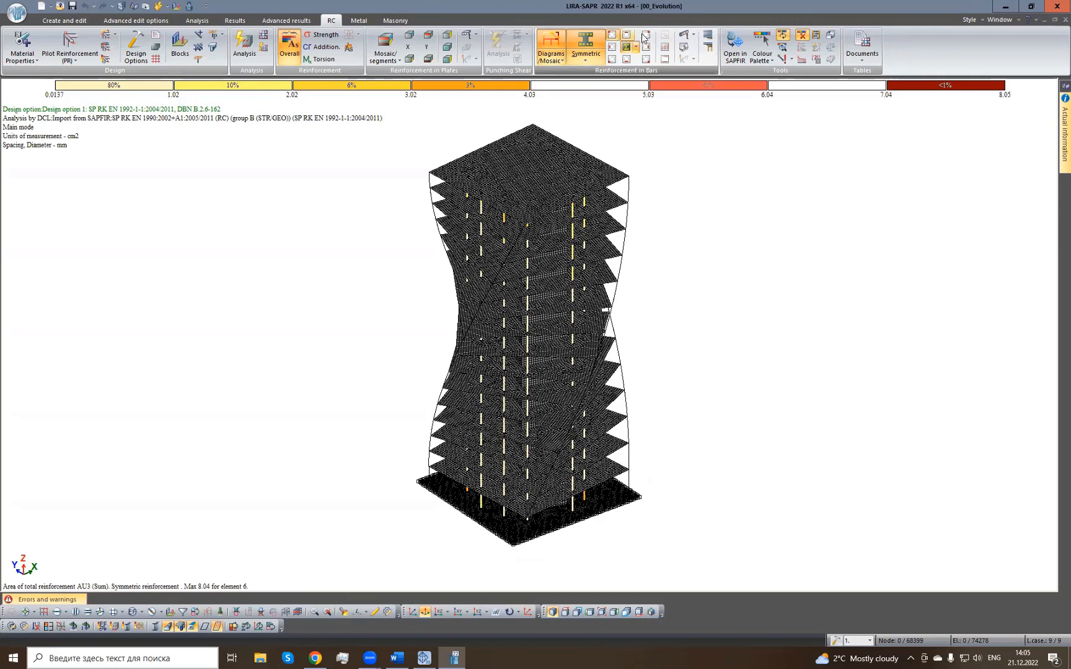
left_click(643, 35)
left_click(612, 45)
left_click(610, 61)
left_click(626, 60)
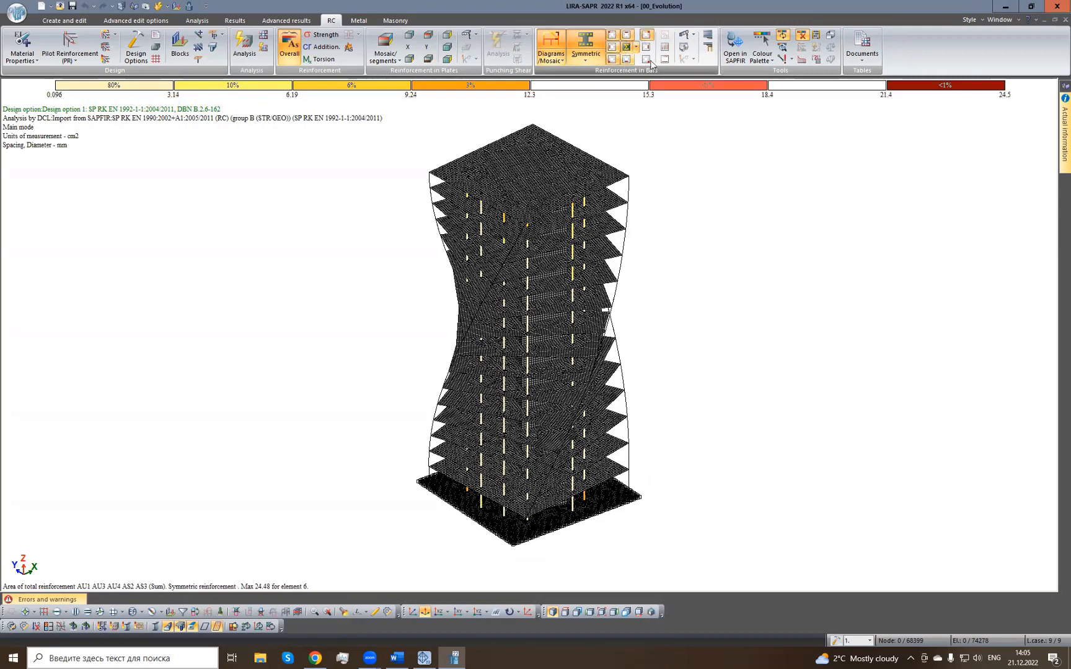
left_click(646, 60)
left_click(648, 48)
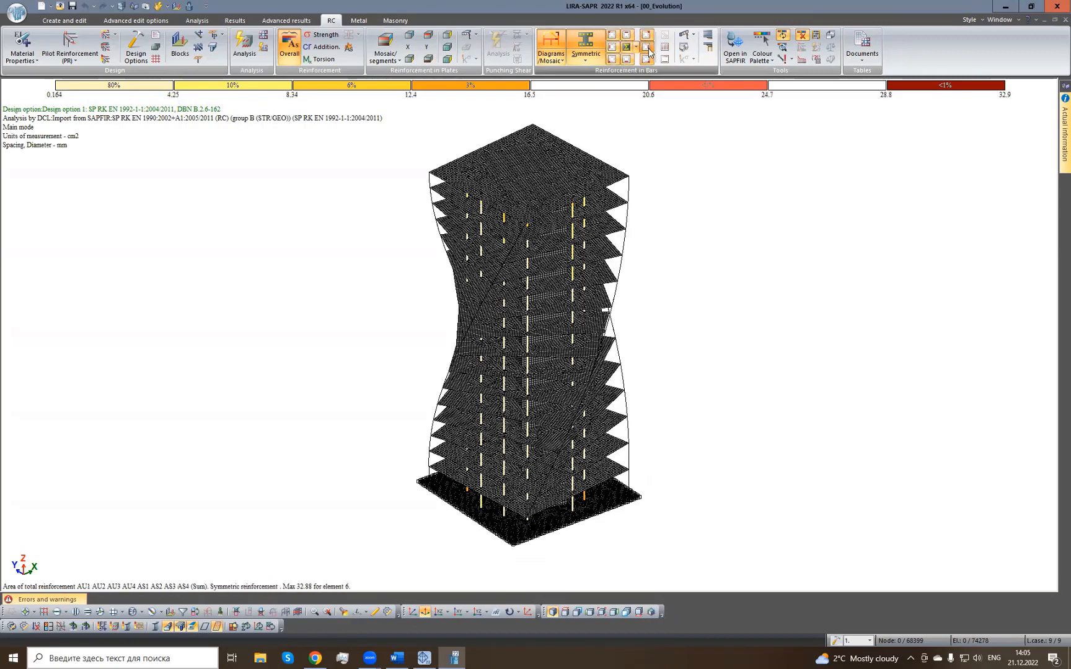
View the bar reinforcement as asymmetric, return to symmetric, and display the summed area of all rebar positions again.
left_click(586, 56)
left_click(606, 104)
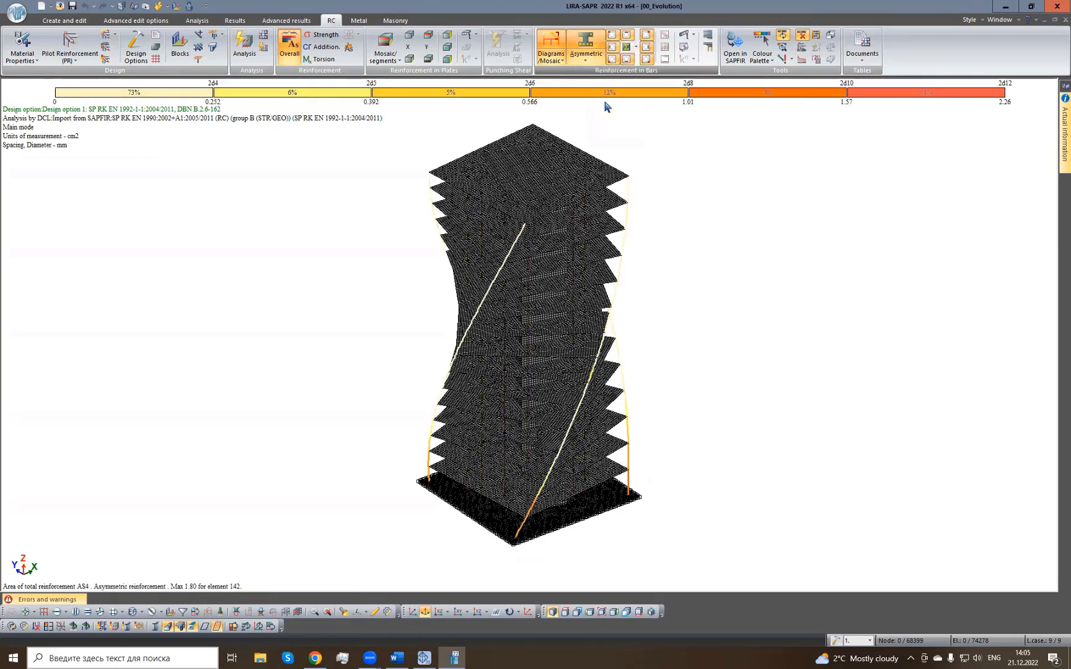
left_click(585, 56)
left_click(600, 88)
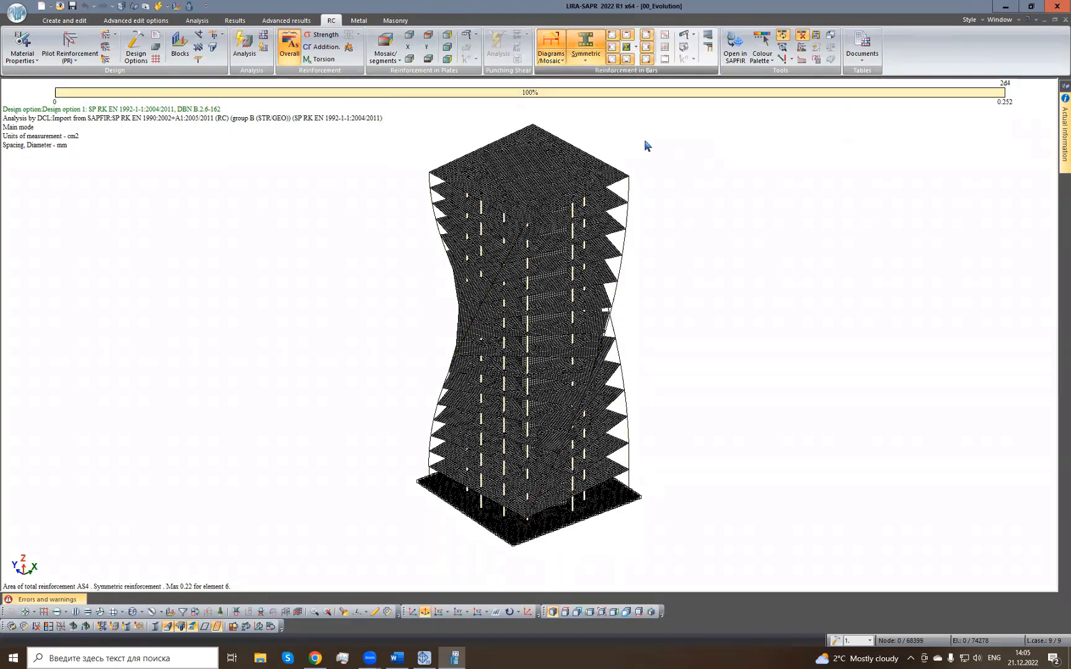
left_click(627, 47)
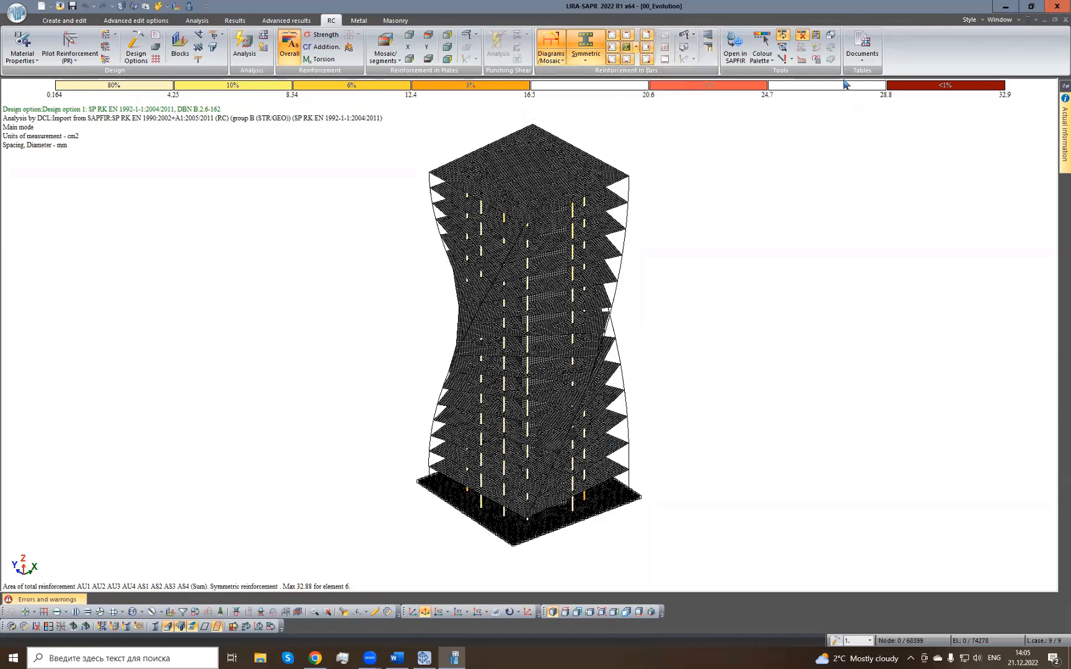
Open the choice of result tables and documents for the reinforced concrete design.
left_click(862, 56)
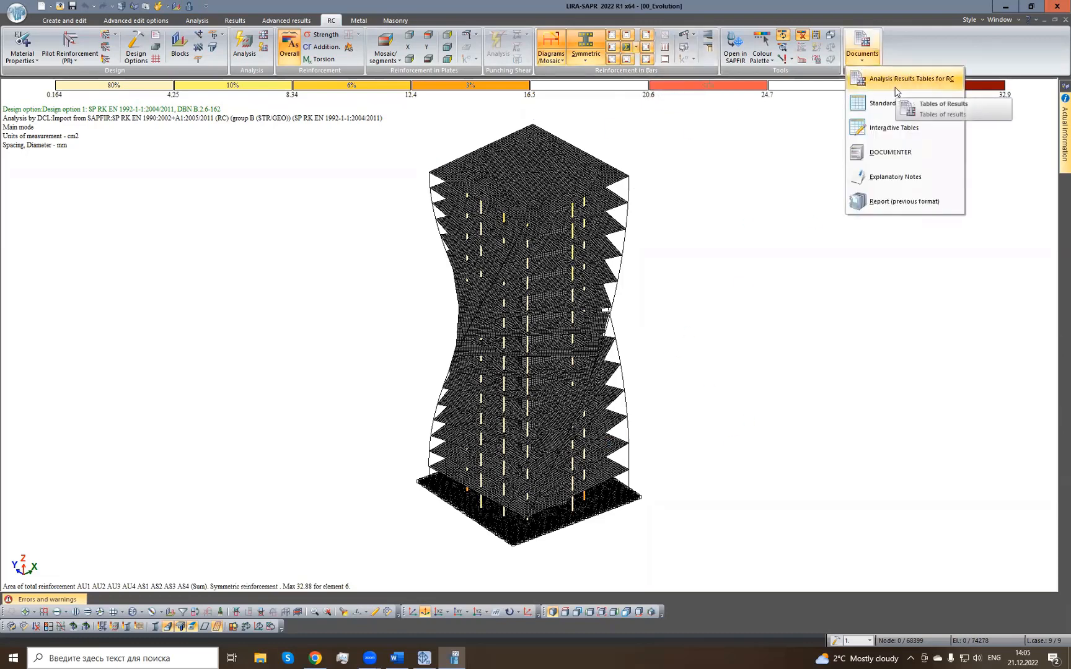